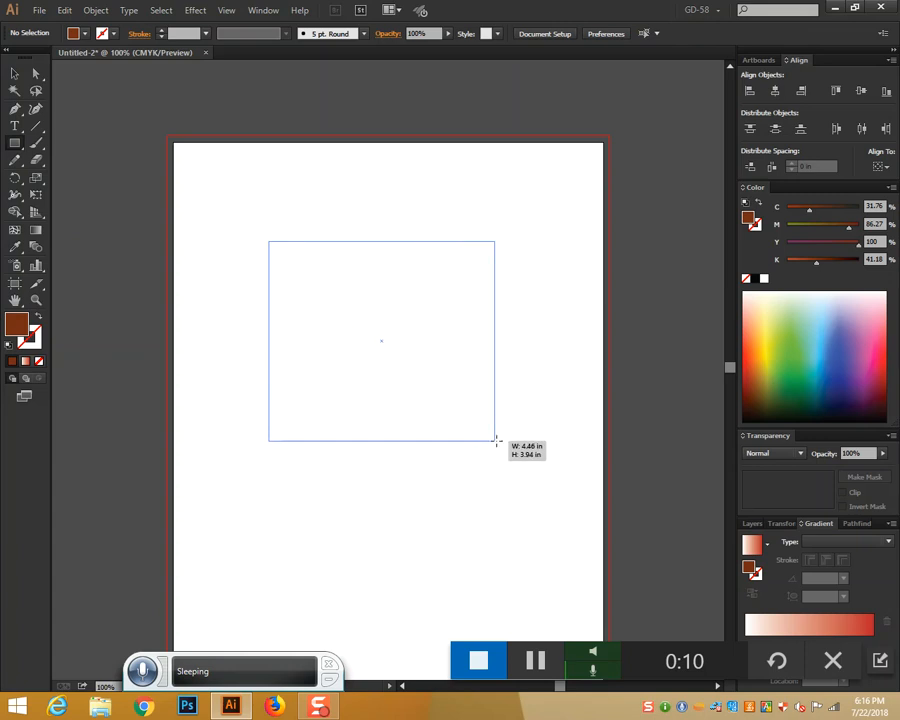
Open 'animal-photography-birds-branch-110812 (1).jpg' from Desktop > Graphic Class as its own document
{"action": "left_click", "coordinate": [44, 12]}
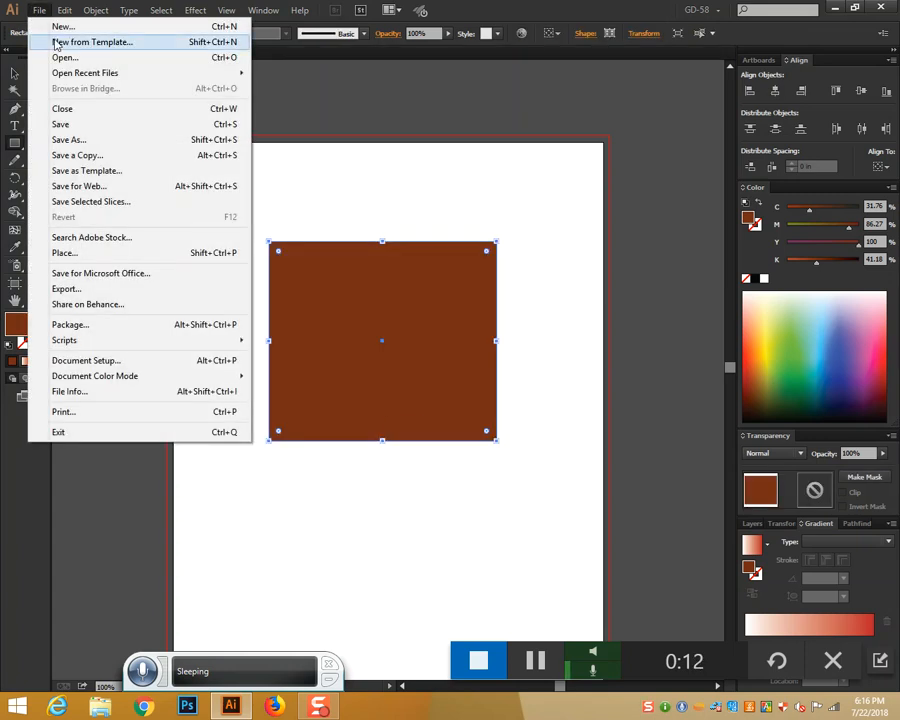
{"action": "left_click", "coordinate": [60, 60]}
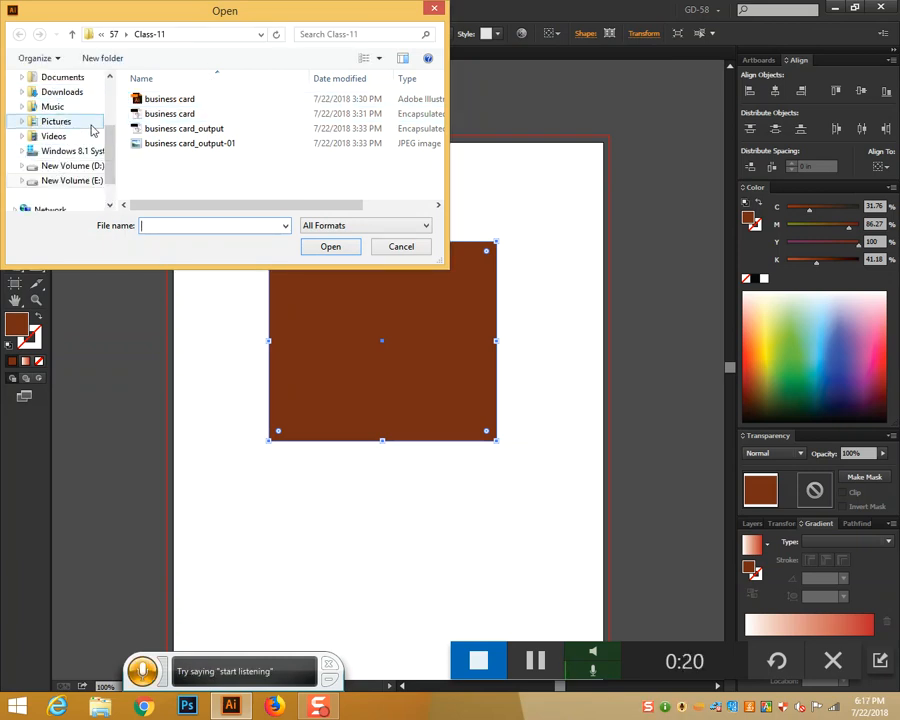
{"action": "scroll", "coordinate": [85, 129], "scroll_direction": "up", "scroll_amount": 3}
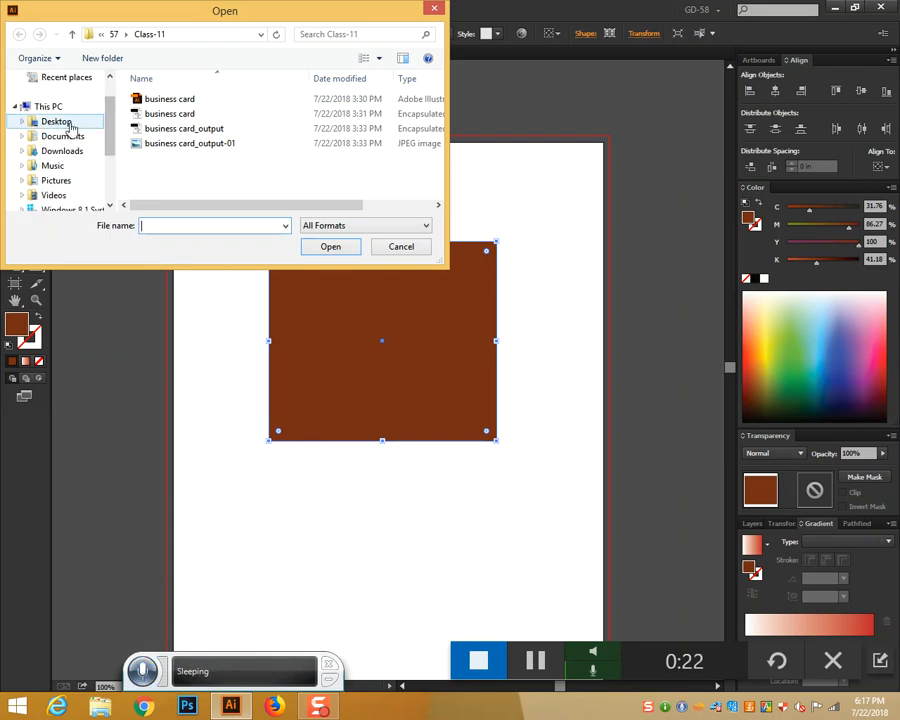
{"action": "left_click", "coordinate": [70, 125]}
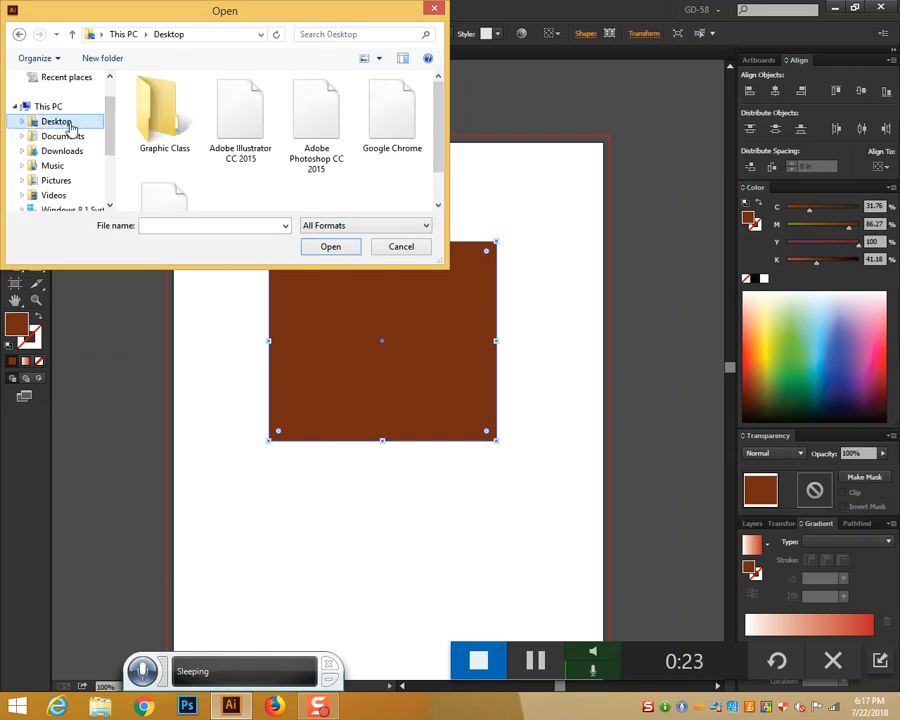
{"action": "double_click", "coordinate": [148, 128]}
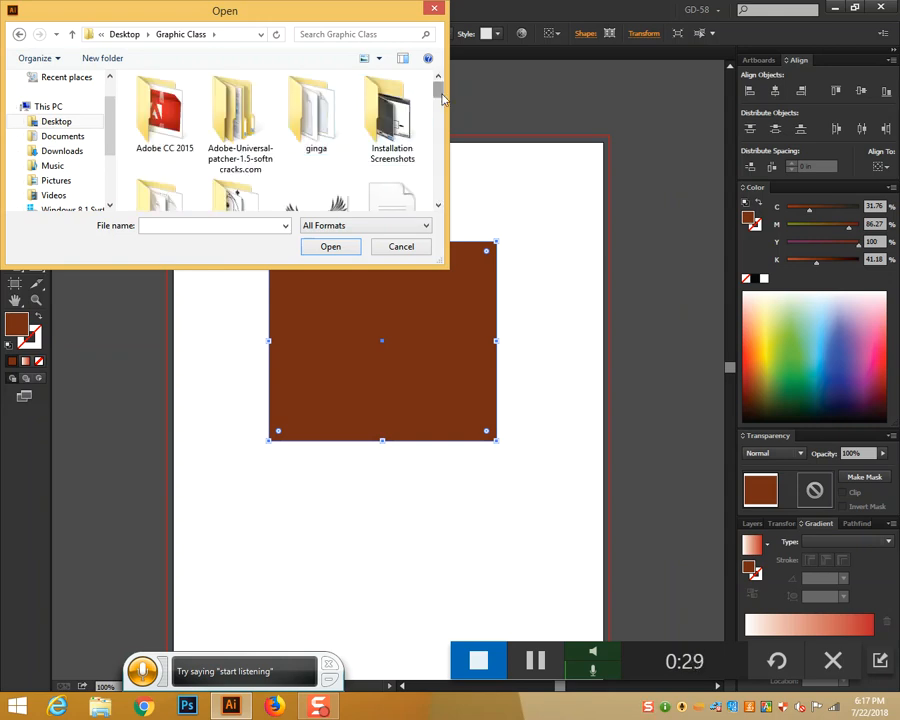
{"action": "scroll", "coordinate": [443, 97], "scroll_direction": "down", "scroll_amount": 2}
{"action": "left_click", "coordinate": [388, 140]}
{"action": "left_click", "coordinate": [346, 247]}
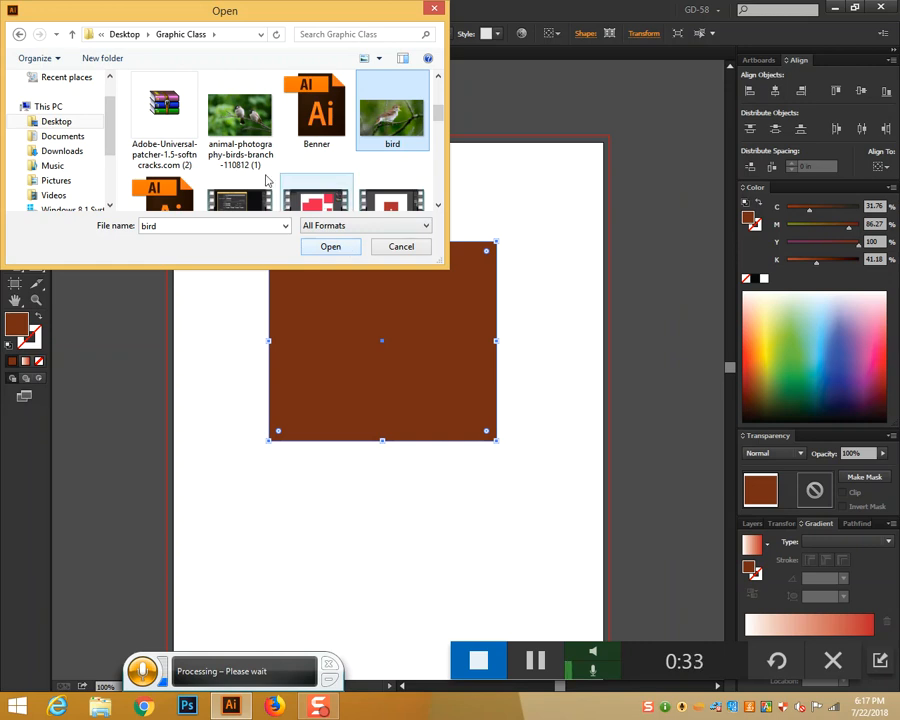
{"action": "left_click", "coordinate": [240, 120]}
{"action": "left_click", "coordinate": [328, 247]}
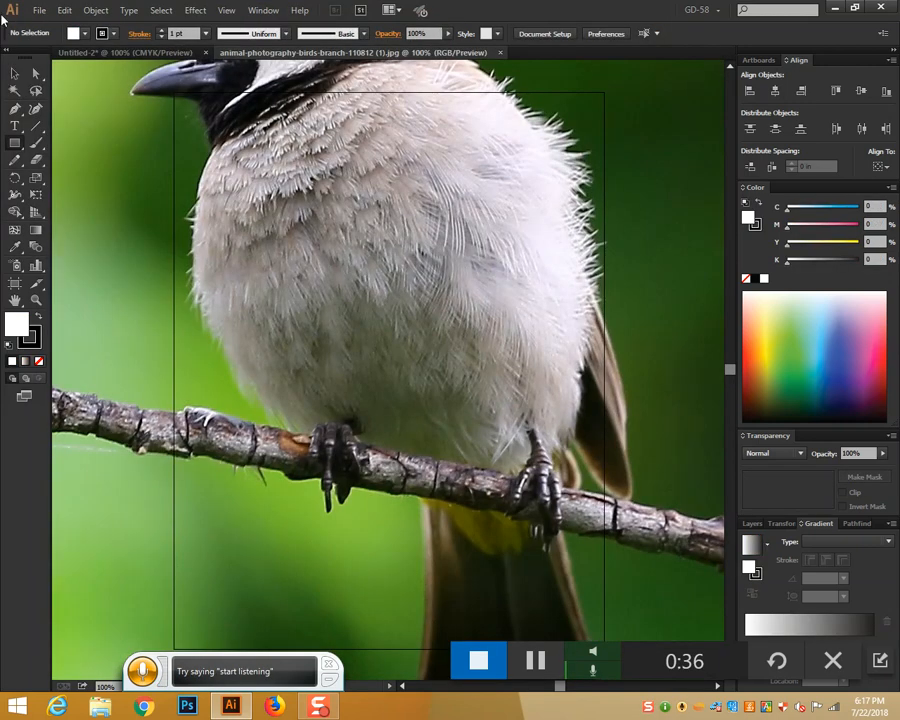
Select the birds photo and paste it into the Untitled-2 document
{"action": "left_click", "coordinate": [14, 73]}
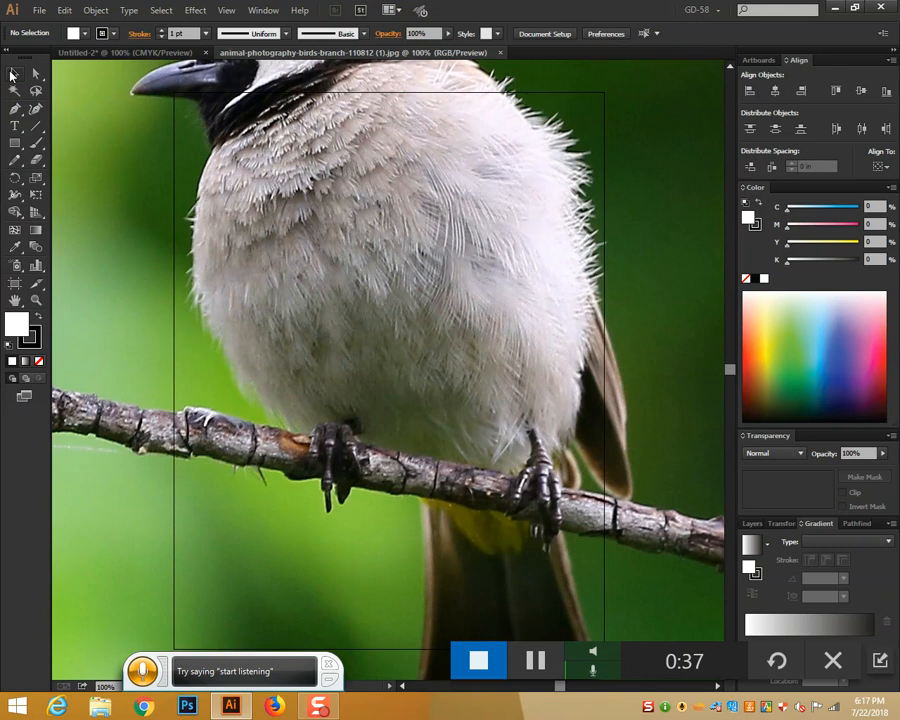
{"action": "left_click", "coordinate": [208, 140]}
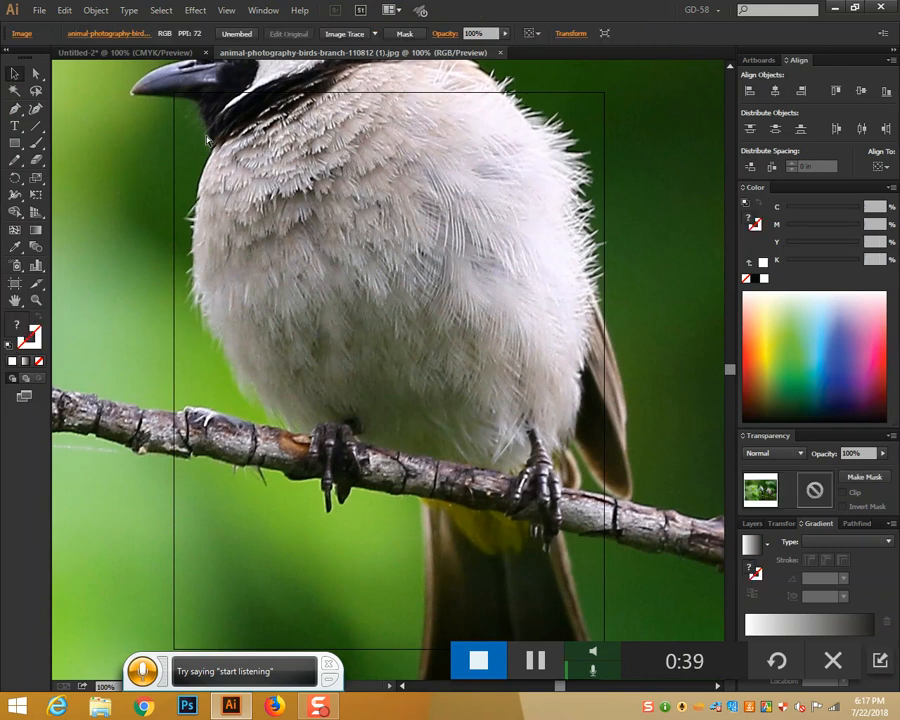
{"action": "left_click", "coordinate": [124, 52]}
{"action": "key", "text": "ctrl+v"}
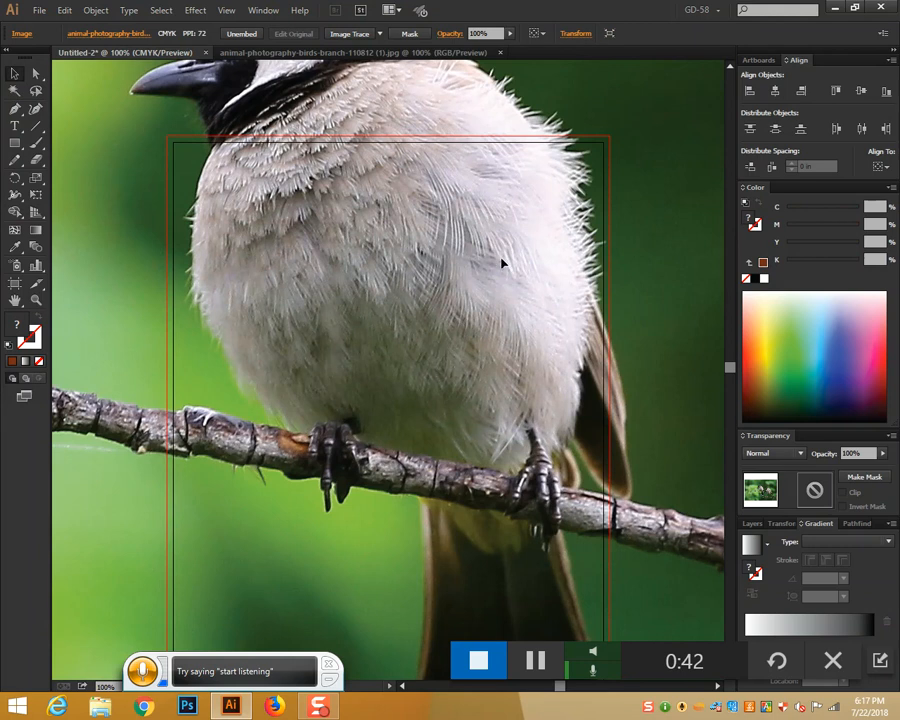
Scale the photo down to fit the page and move it up over the brown rectangle
{"action": "key", "text": "ctrl+minus"}
{"action": "key", "text": "ctrl+minus"}
{"action": "key", "text": "ctrl+minus"}
{"action": "key", "text": "ctrl+minus"}
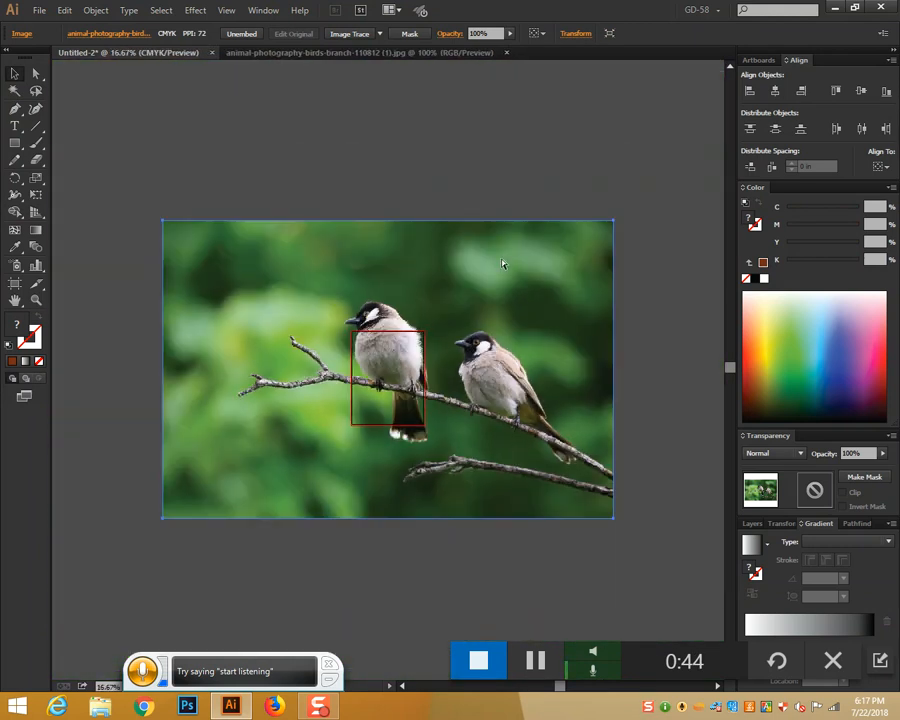
{"action": "left_click_drag", "start_coordinate": [613, 220], "coordinate": [440, 355]}
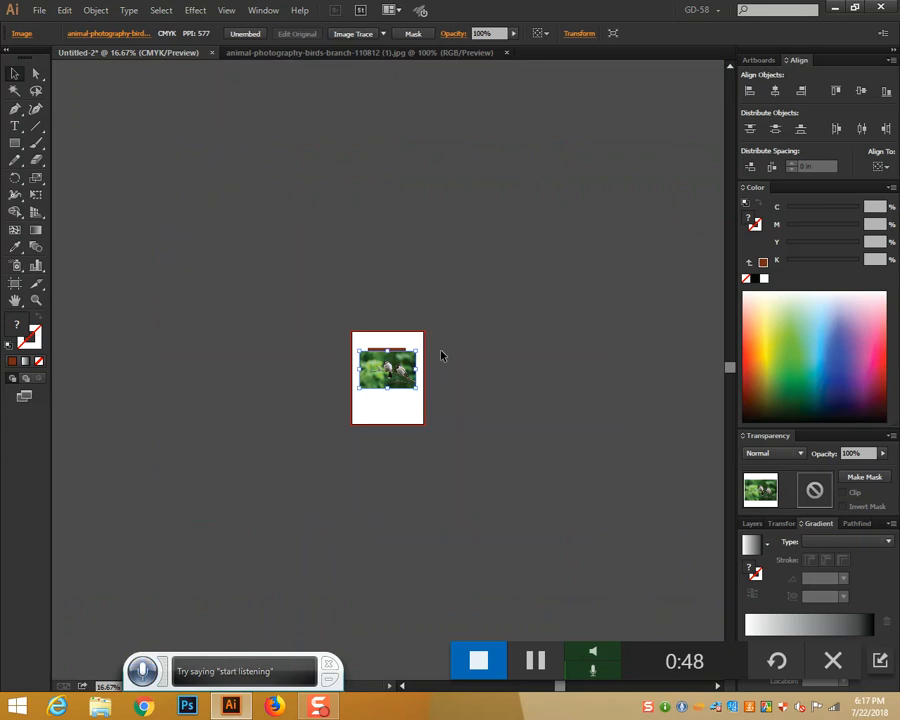
{"action": "key", "text": "ctrl+plus"}
{"action": "key", "text": "ctrl+1"}
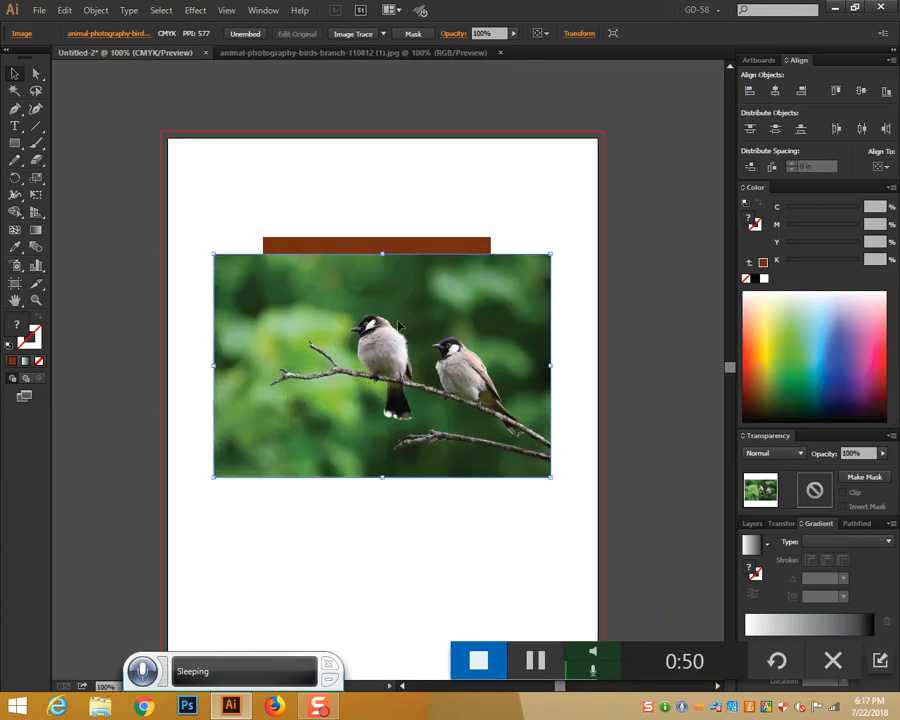
{"action": "left_click_drag", "start_coordinate": [396, 325], "coordinate": [395, 291]}
Send the birds photo behind the brown rectangle with Arrange > Send to Back
{"action": "right_click", "coordinate": [395, 290]}
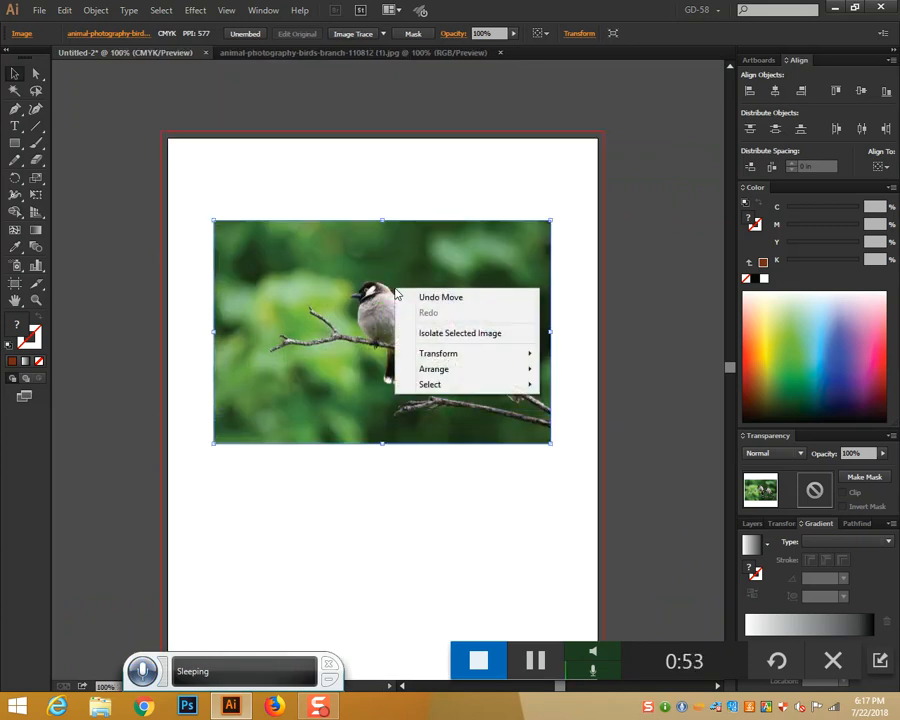
{"action": "mouse_move", "coordinate": [456, 375]}
{"action": "left_click", "coordinate": [592, 416]}
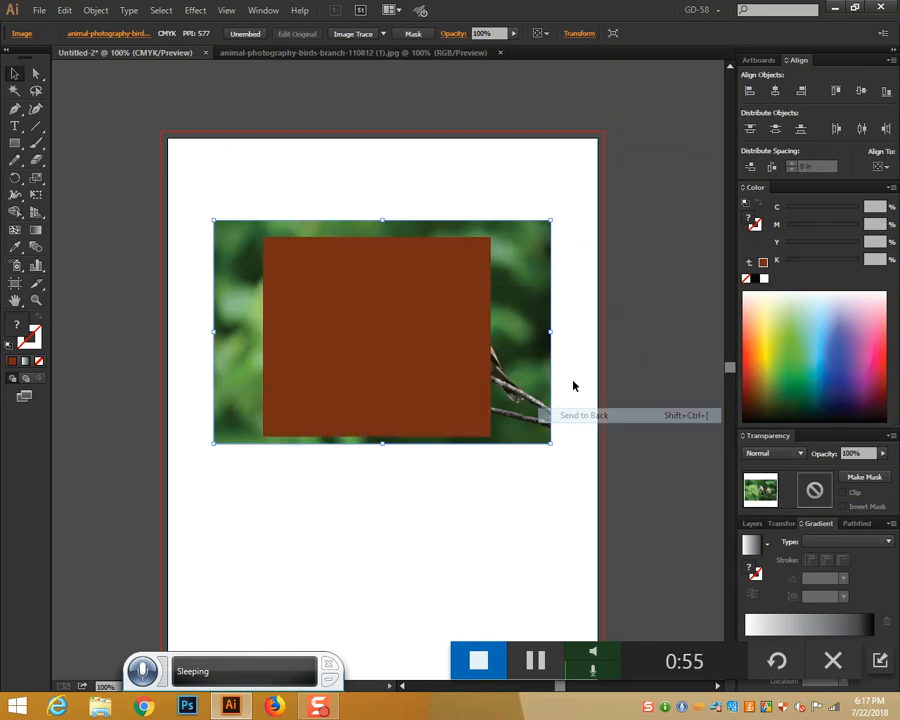
Make a clipping mask from the photo and rectangle, then deselect
{"action": "left_click_drag", "start_coordinate": [353, 189], "coordinate": [458, 378]}
{"action": "right_click", "coordinate": [429, 299]}
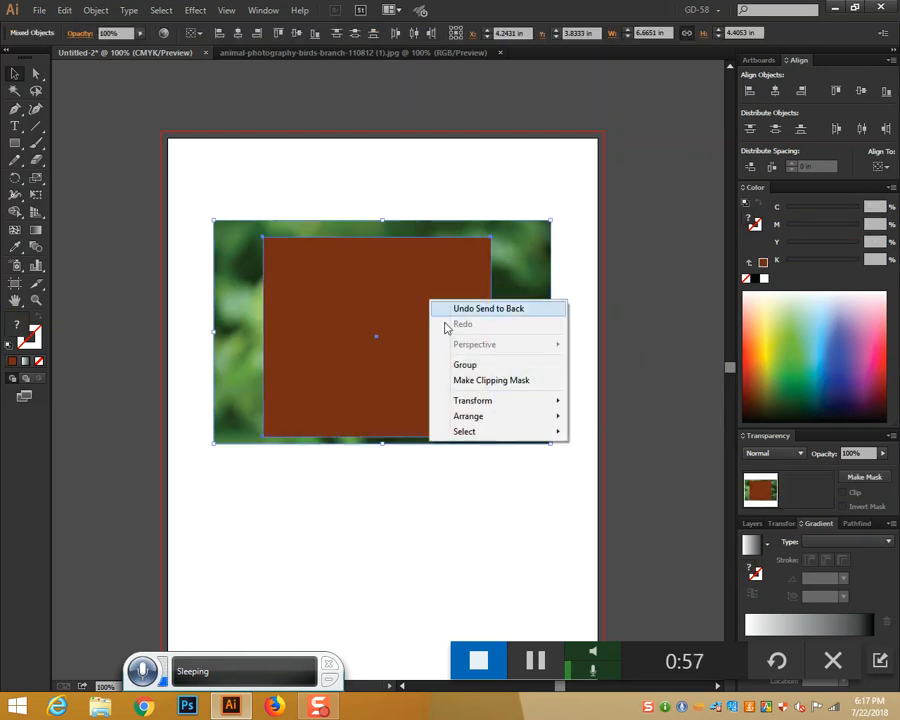
{"action": "left_click", "coordinate": [462, 381]}
{"action": "left_click", "coordinate": [552, 373]}
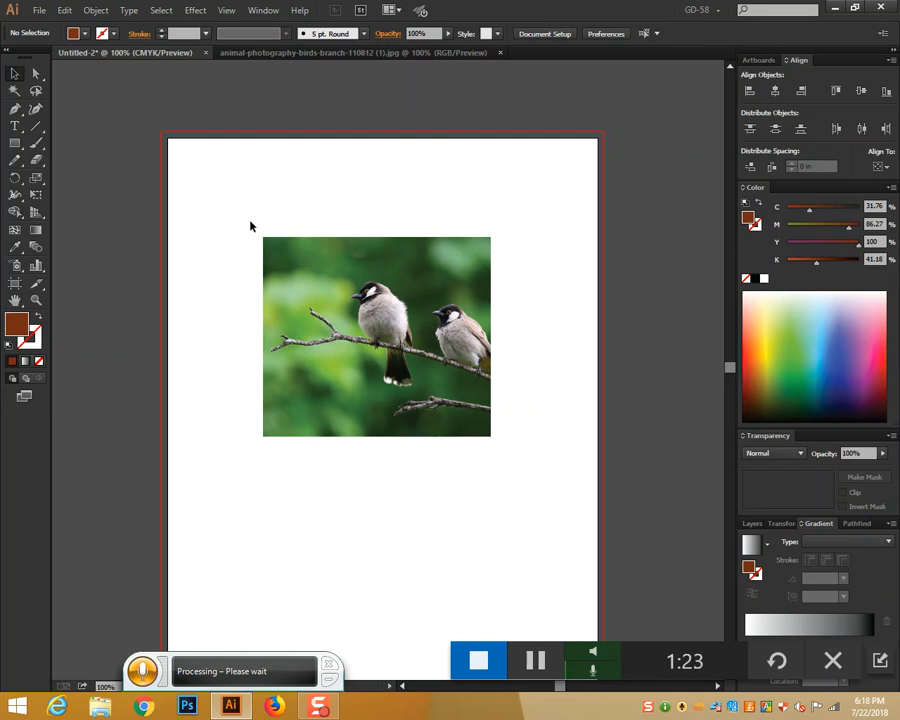
Undo the clipping mask and delete the brown rectangle
{"action": "key", "text": "ctrl+z"}
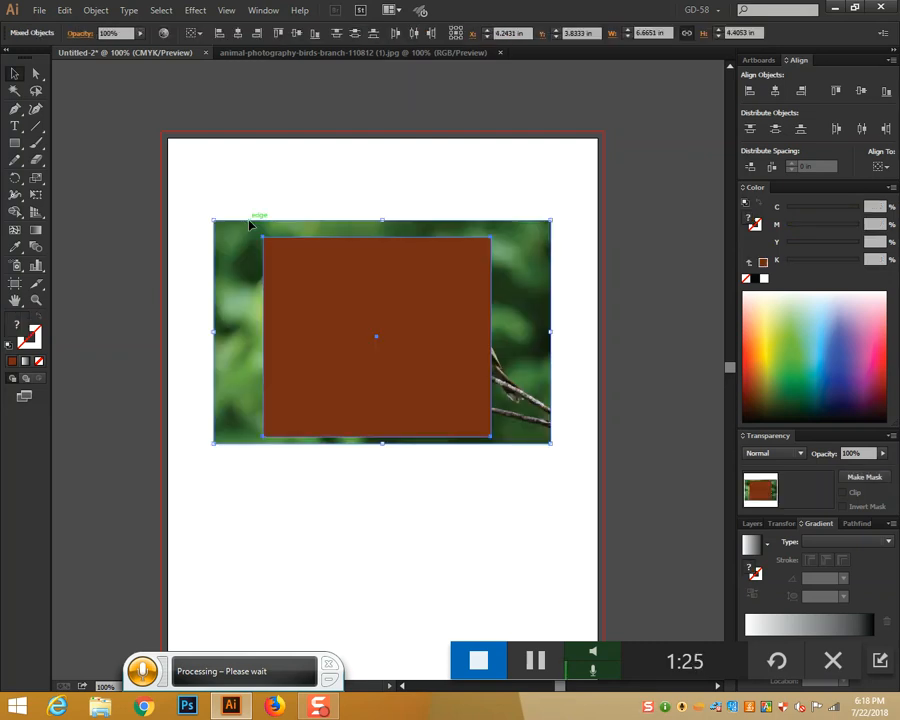
{"action": "key", "text": "Delete"}
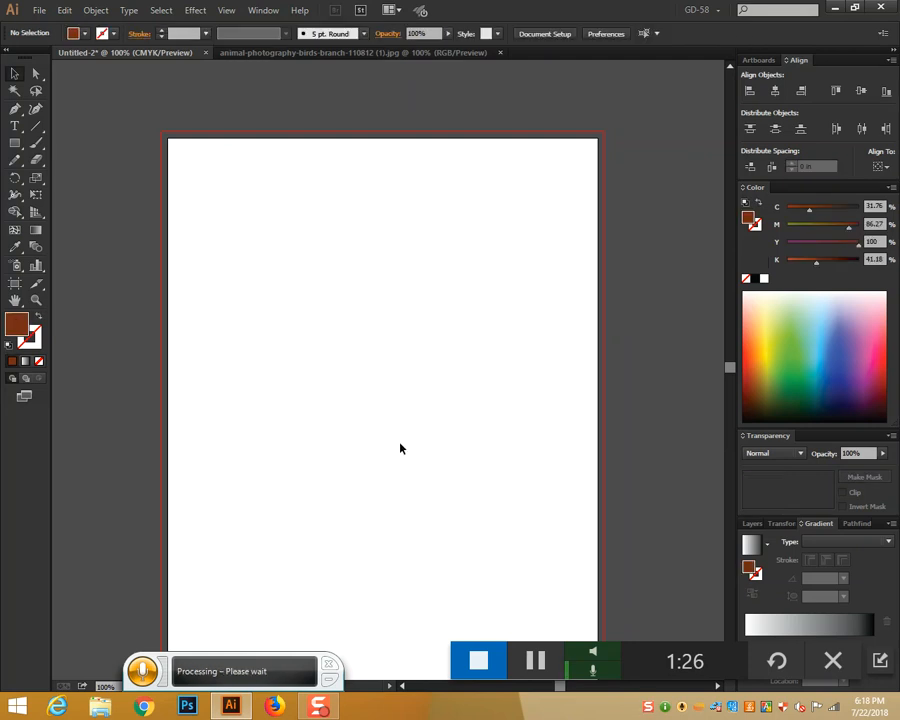
{"action": "key", "text": "ctrl+z"}
{"action": "left_click", "coordinate": [527, 198]}
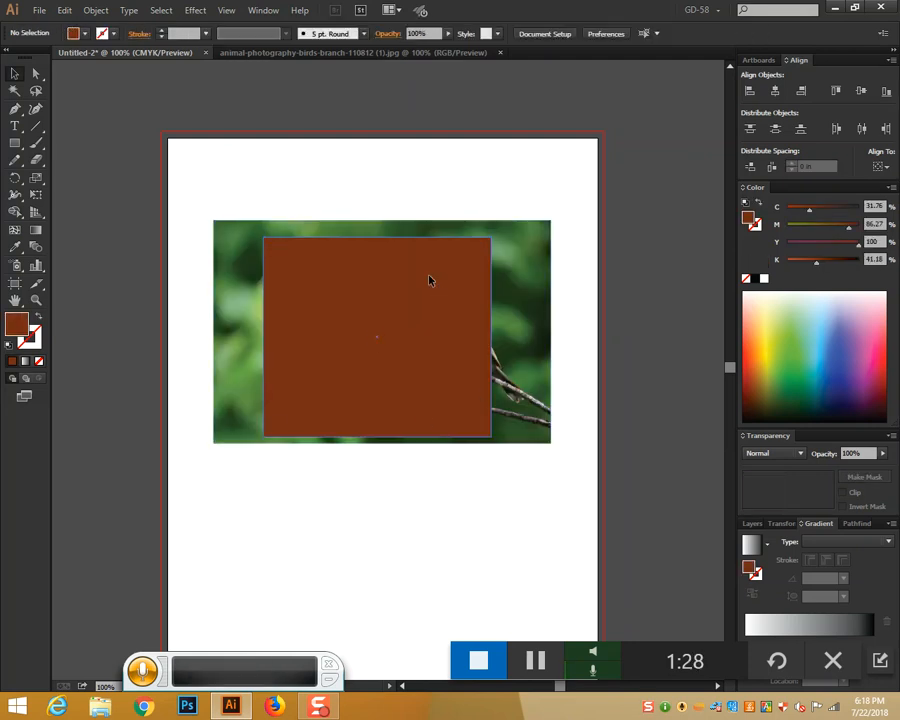
{"action": "left_click", "coordinate": [435, 288]}
{"action": "key", "text": "Delete"}
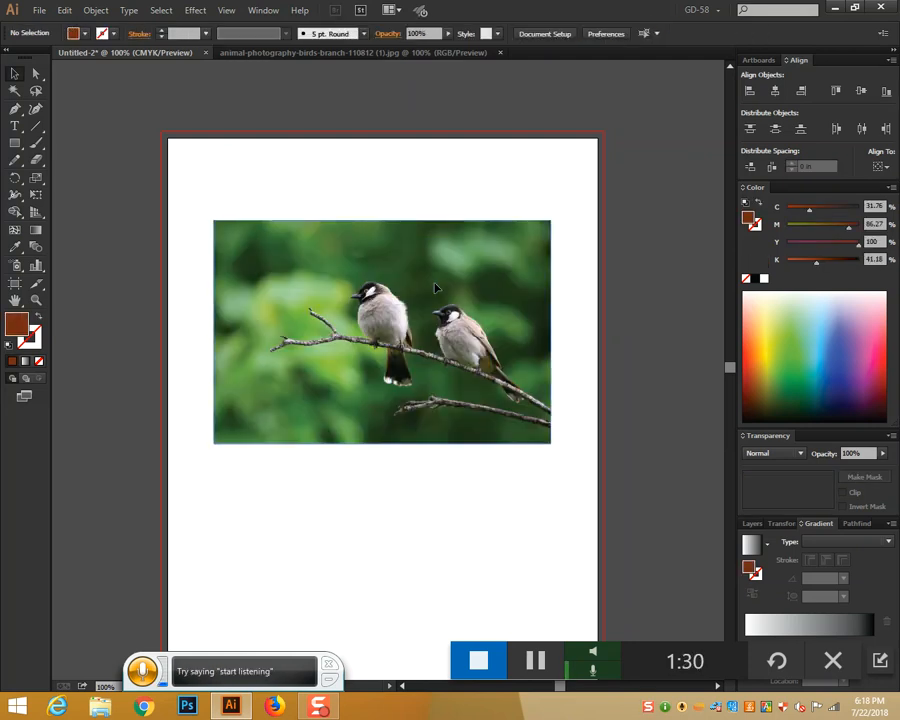
Move the full birds photo up near the top of the page
{"action": "scroll", "coordinate": [433, 288], "scroll_direction": "down", "scroll_amount": 2}
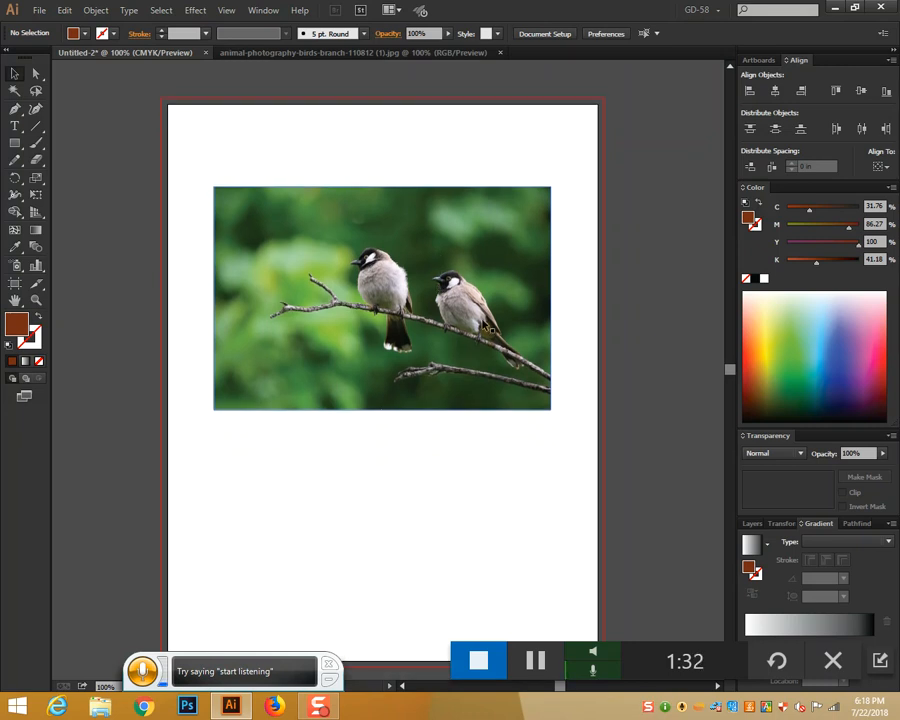
{"action": "scroll", "coordinate": [489, 328], "scroll_direction": "down", "scroll_amount": 2}
{"action": "left_click_drag", "start_coordinate": [483, 325], "coordinate": [473, 283]}
{"action": "left_click", "coordinate": [15, 126]}
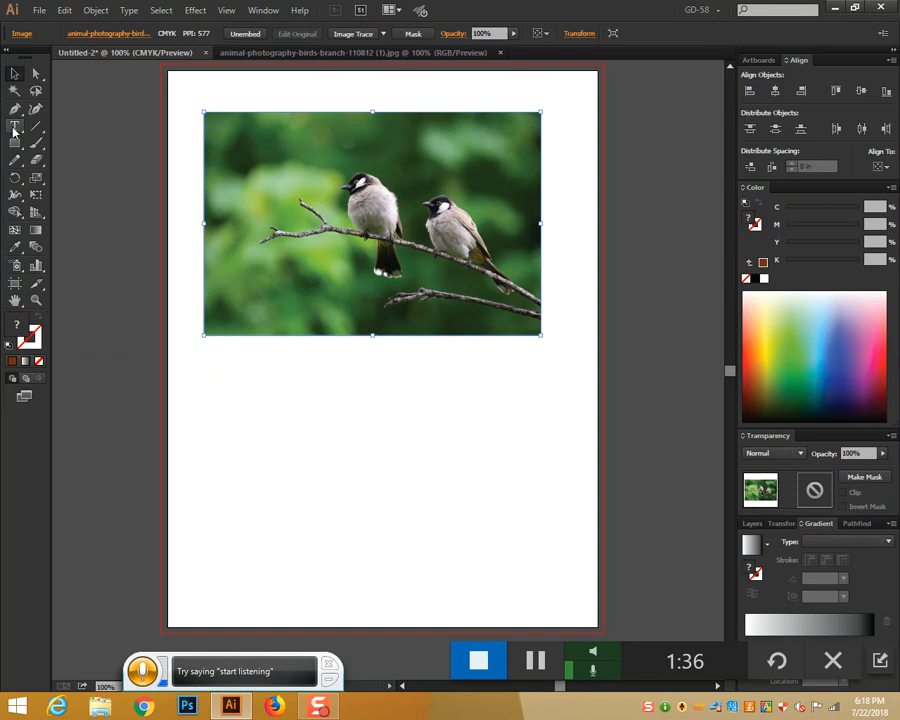
Add HELLO text below the photo, enlarge it, and nudge it right
{"action": "left_click", "coordinate": [348, 438]}
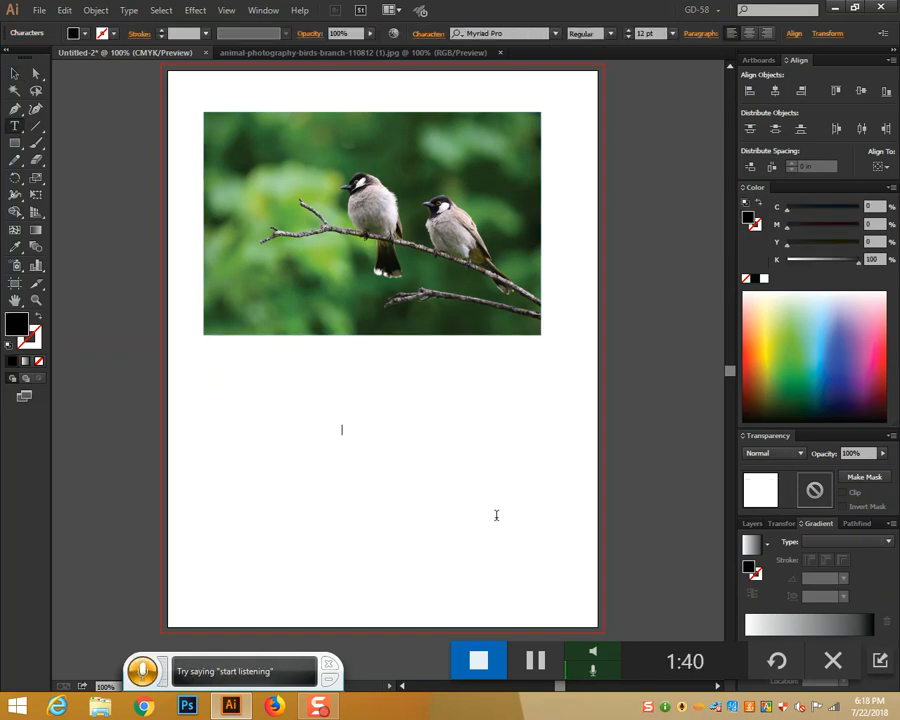
{"action": "type", "text": "HELLO"}
{"action": "left_click", "coordinate": [15, 73]}
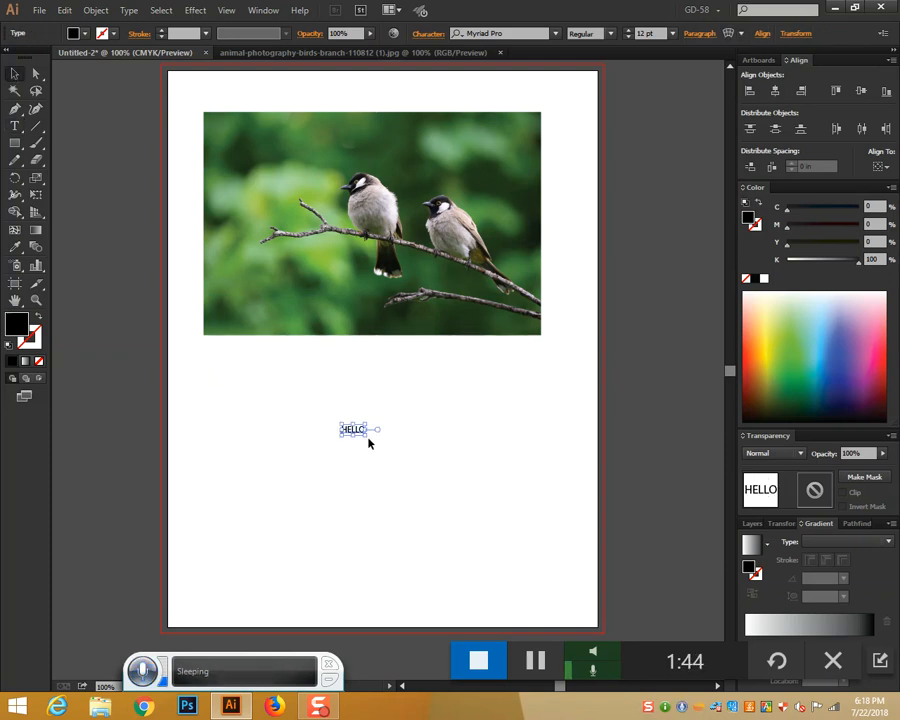
{"action": "left_click_drag", "start_coordinate": [368, 439], "coordinate": [516, 488]}
{"action": "left_click_drag", "start_coordinate": [404, 460], "coordinate": [428, 456]}
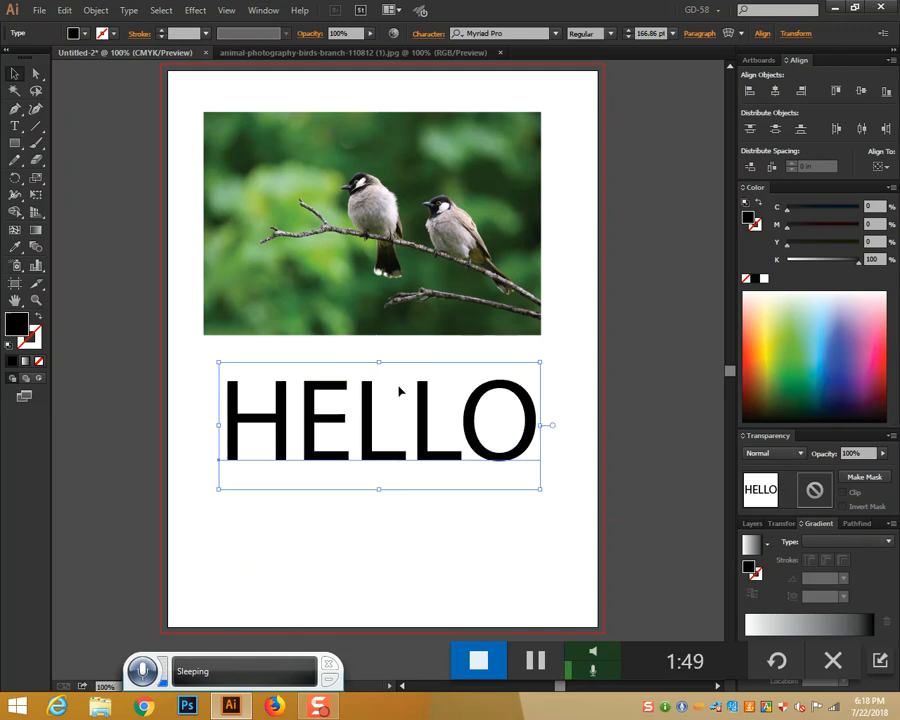
Set the HELLO text in the Cooper Black font
{"action": "left_click", "coordinate": [555, 33]}
{"action": "scroll", "coordinate": [545, 200], "scroll_direction": "up", "scroll_amount": 5}
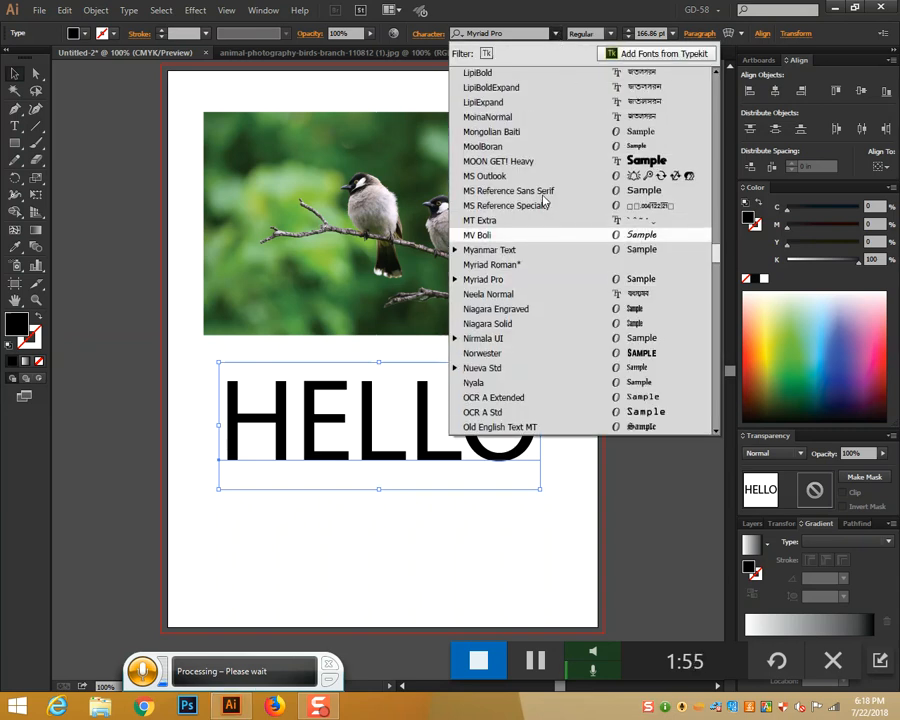
{"action": "scroll", "coordinate": [543, 202], "scroll_direction": "up", "scroll_amount": 15}
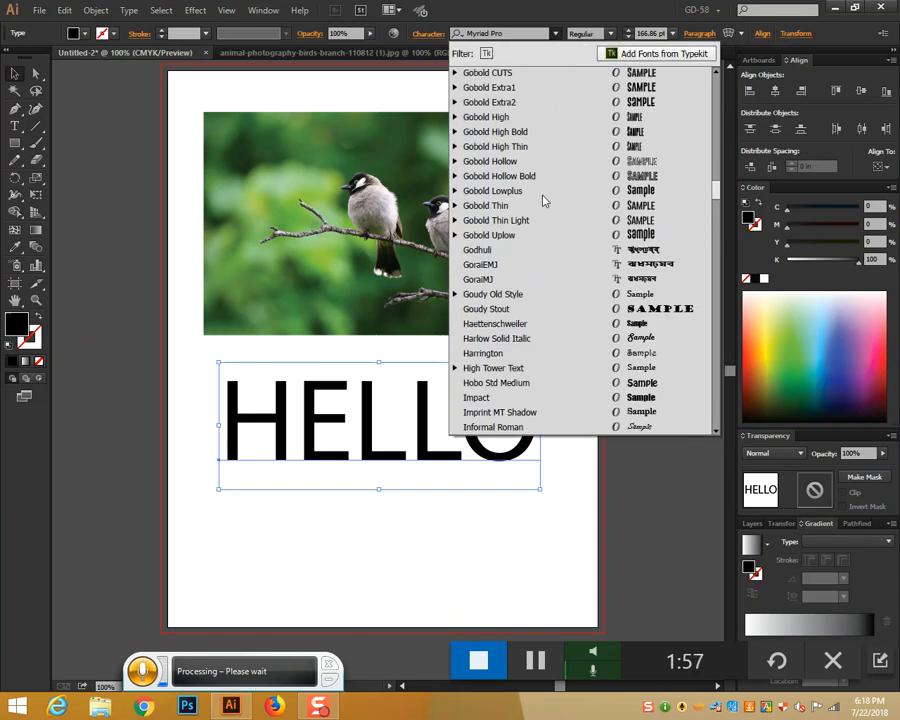
{"action": "scroll", "coordinate": [532, 223], "scroll_direction": "up", "scroll_amount": 20}
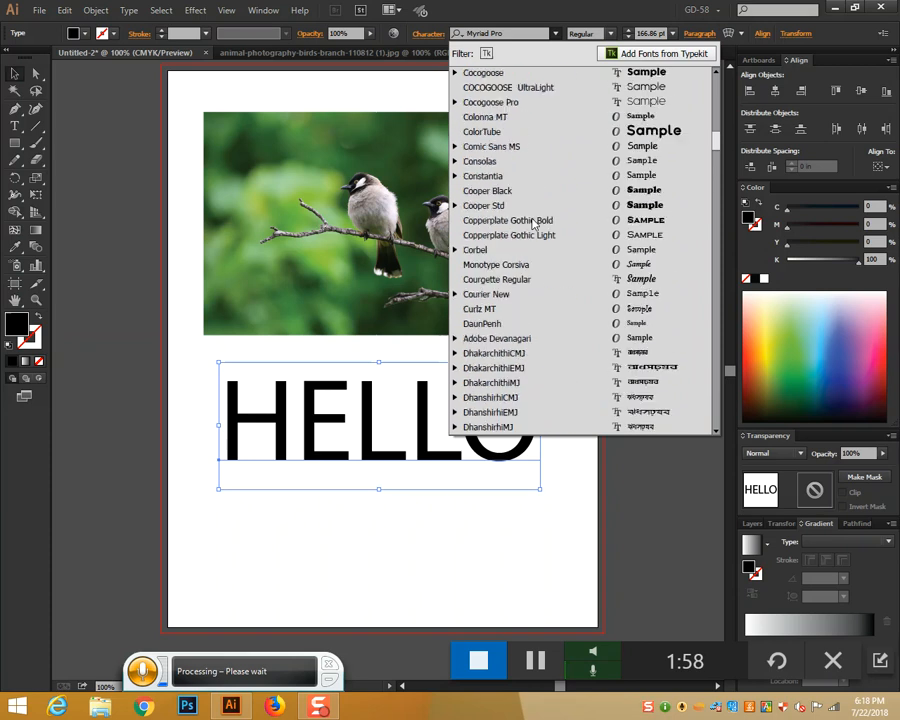
{"action": "left_click", "coordinate": [512, 192]}
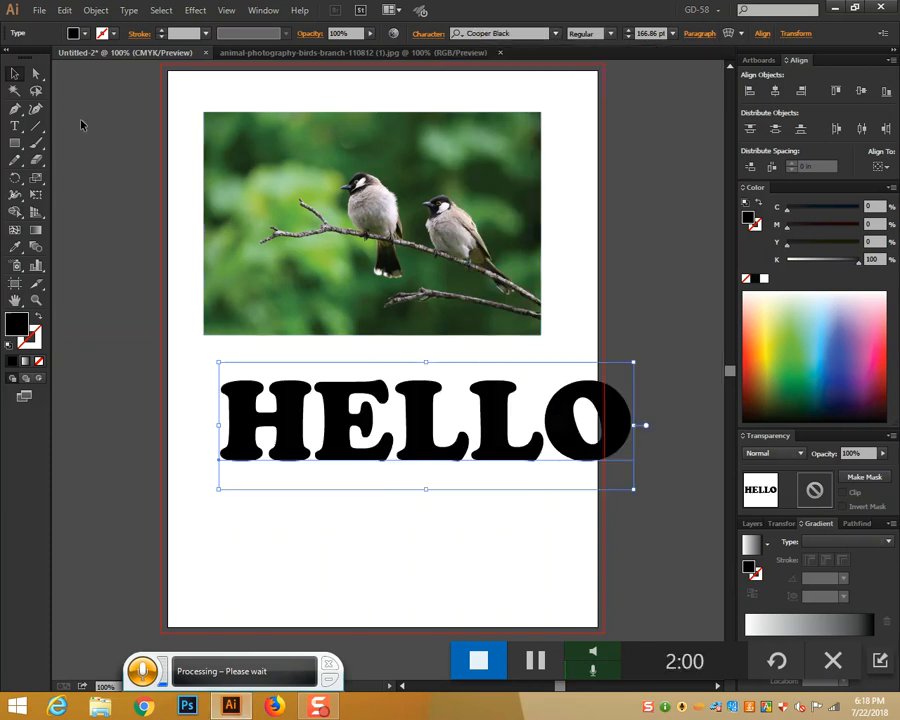
{"action": "left_click", "coordinate": [17, 74]}
Shrink the HELLO text and position it over the birds photo
{"action": "left_click_drag", "start_coordinate": [633, 363], "coordinate": [622, 375]}
{"action": "left_click_drag", "start_coordinate": [493, 441], "coordinate": [444, 423]}
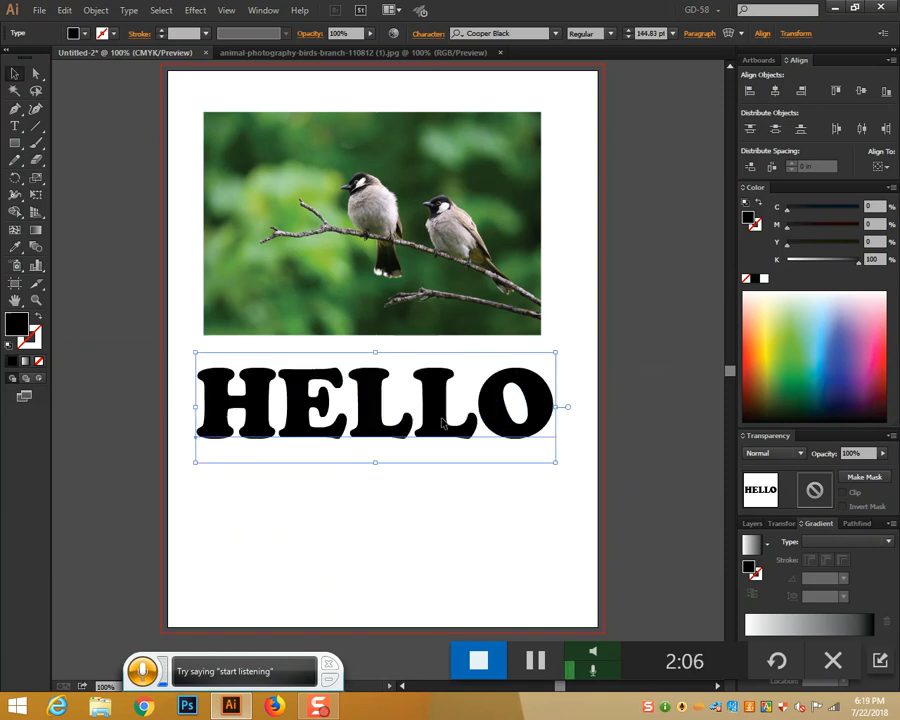
{"action": "left_click_drag", "start_coordinate": [452, 430], "coordinate": [452, 245]}
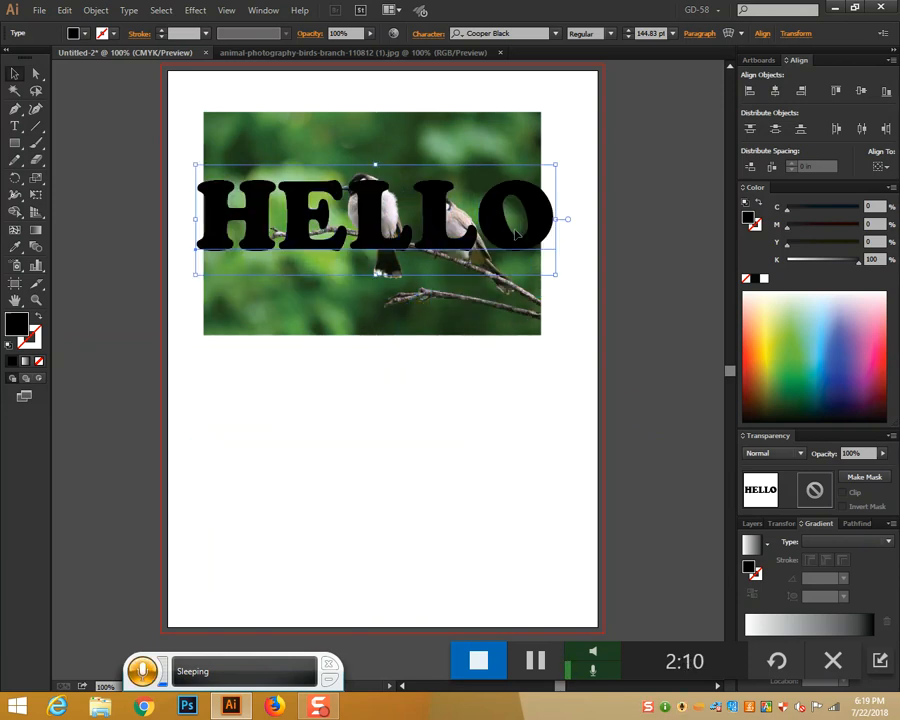
{"action": "left_click_drag", "start_coordinate": [555, 164], "coordinate": [532, 172]}
{"action": "left_click", "coordinate": [539, 377]}
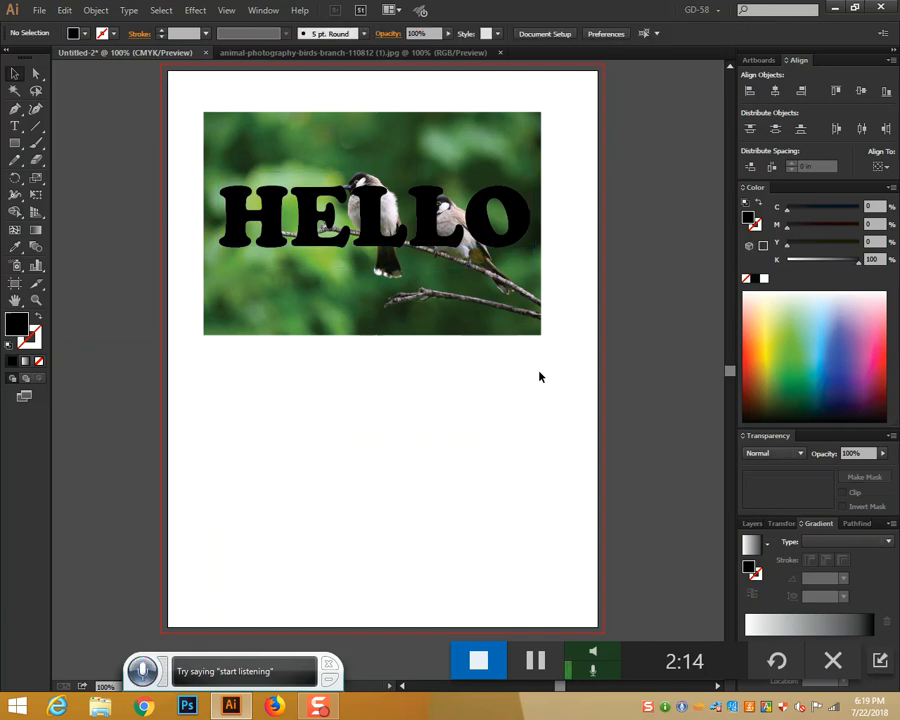
{"action": "left_click", "coordinate": [447, 240]}
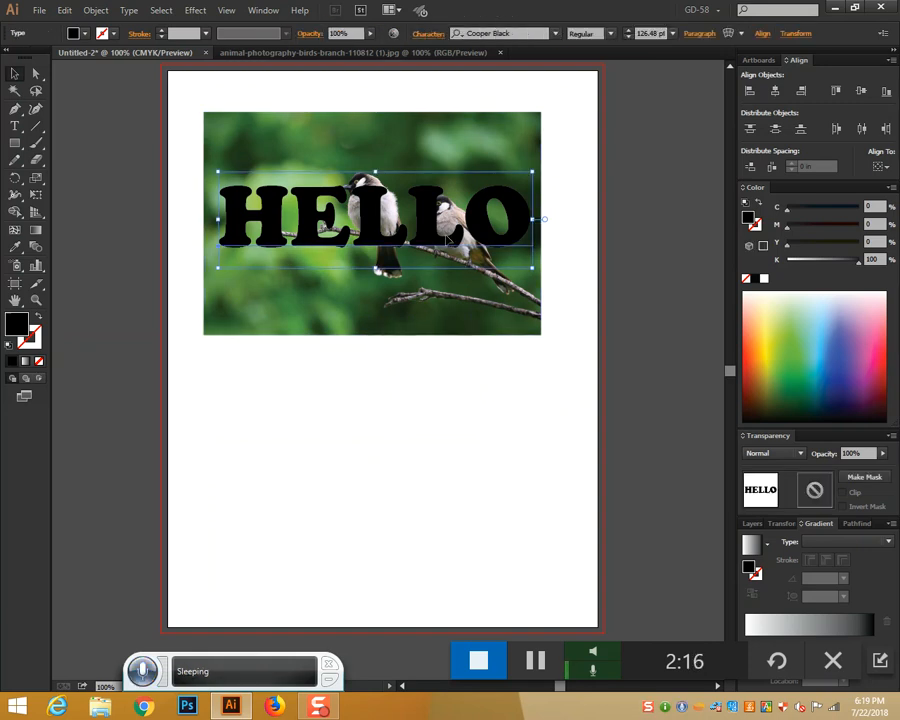
Make a clipping mask so the photo shows only inside the HELLO letters
{"action": "left_click_drag", "start_coordinate": [291, 80], "coordinate": [524, 356]}
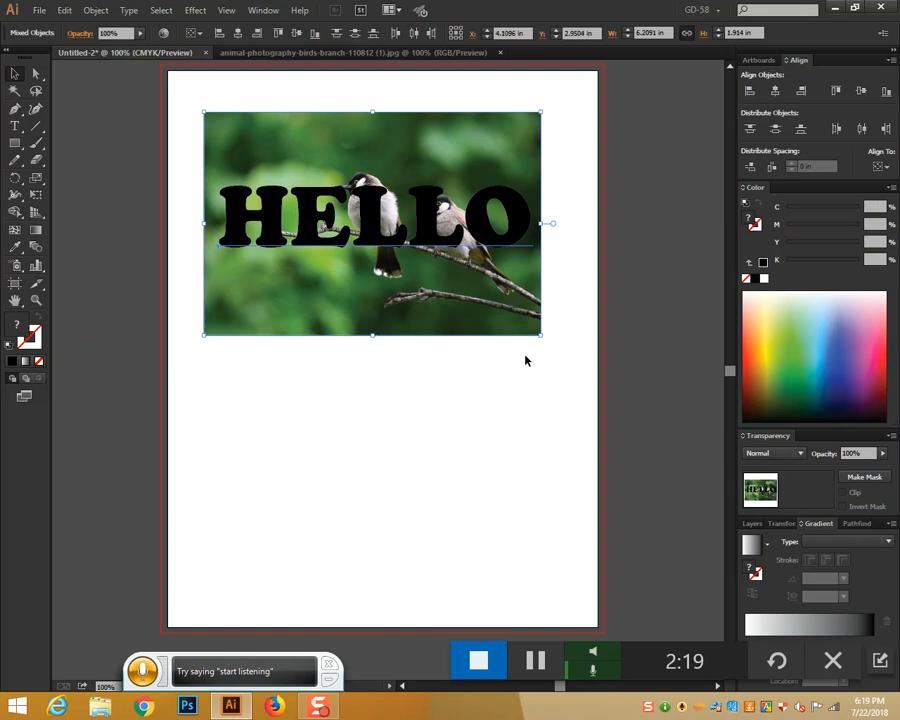
{"action": "right_click", "coordinate": [448, 240]}
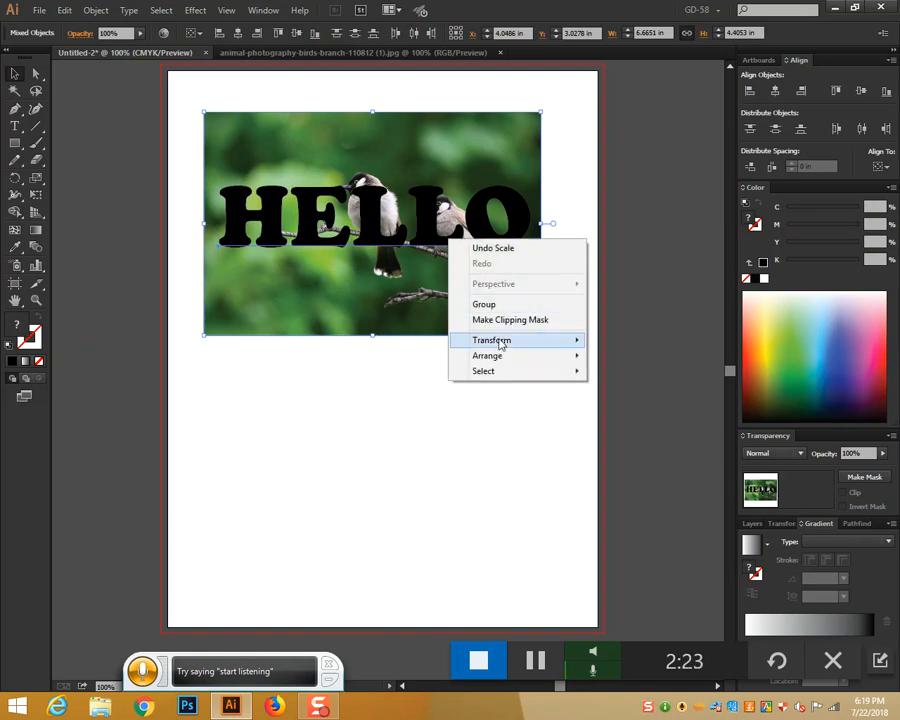
{"action": "left_click", "coordinate": [538, 320]}
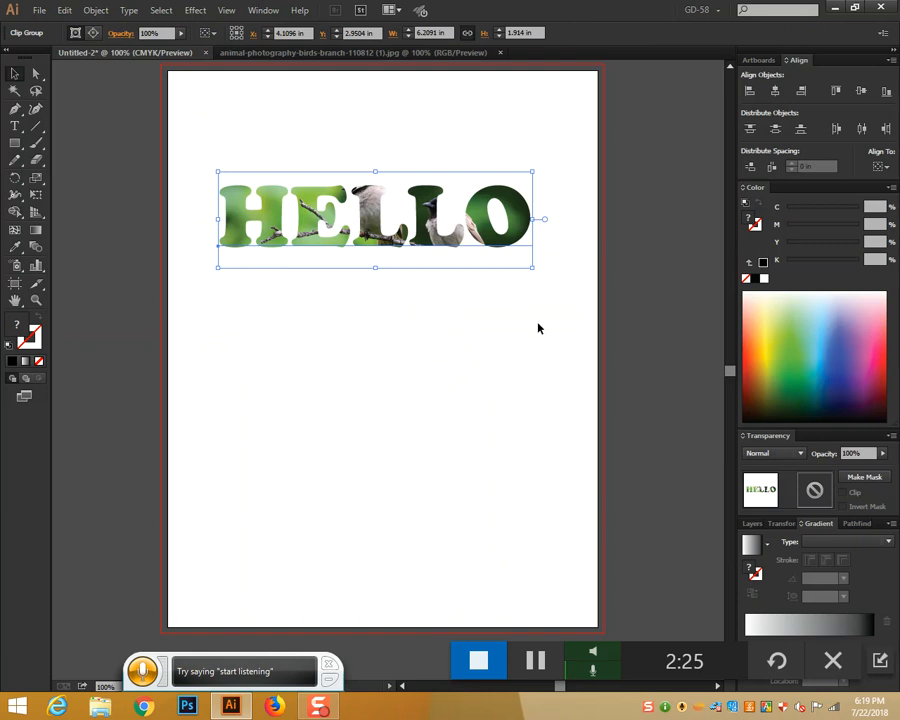
{"action": "left_click", "coordinate": [506, 359]}
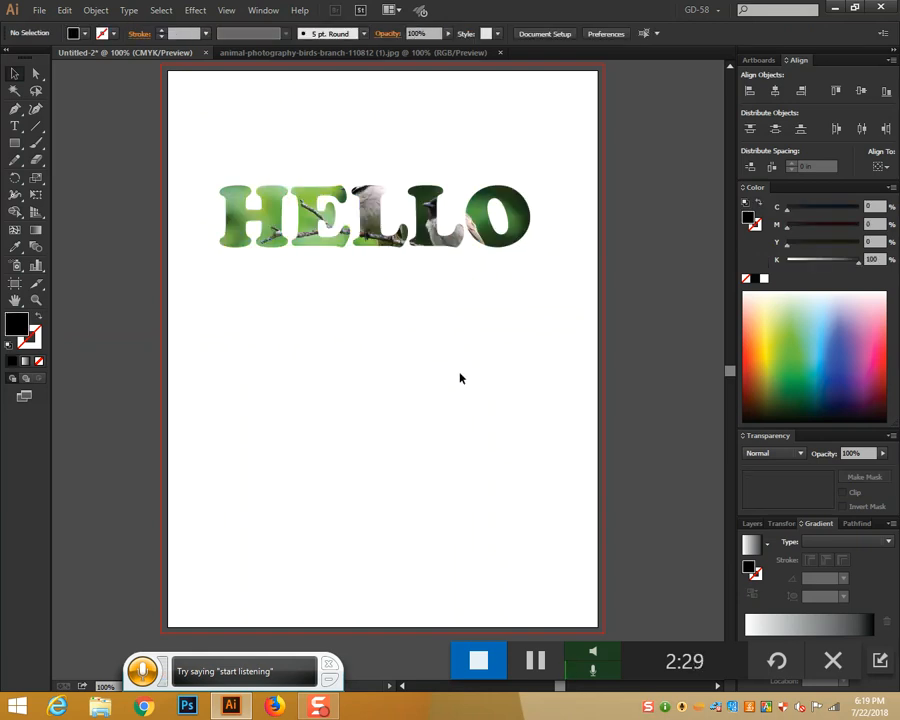
{"action": "left_click", "coordinate": [36, 74]}
Drag HELLO lower inside the clip group to reveal a leafier part of the photo
{"action": "left_click", "coordinate": [326, 238]}
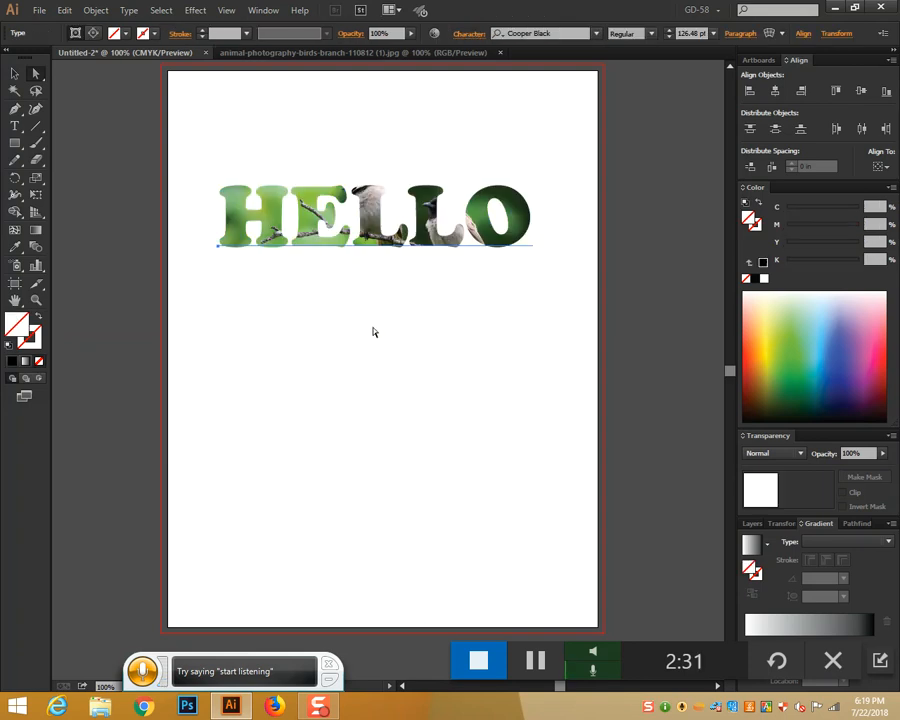
{"action": "left_click", "coordinate": [438, 323]}
{"action": "left_click", "coordinate": [428, 218]}
{"action": "left_click_drag", "start_coordinate": [428, 218], "coordinate": [438, 297]}
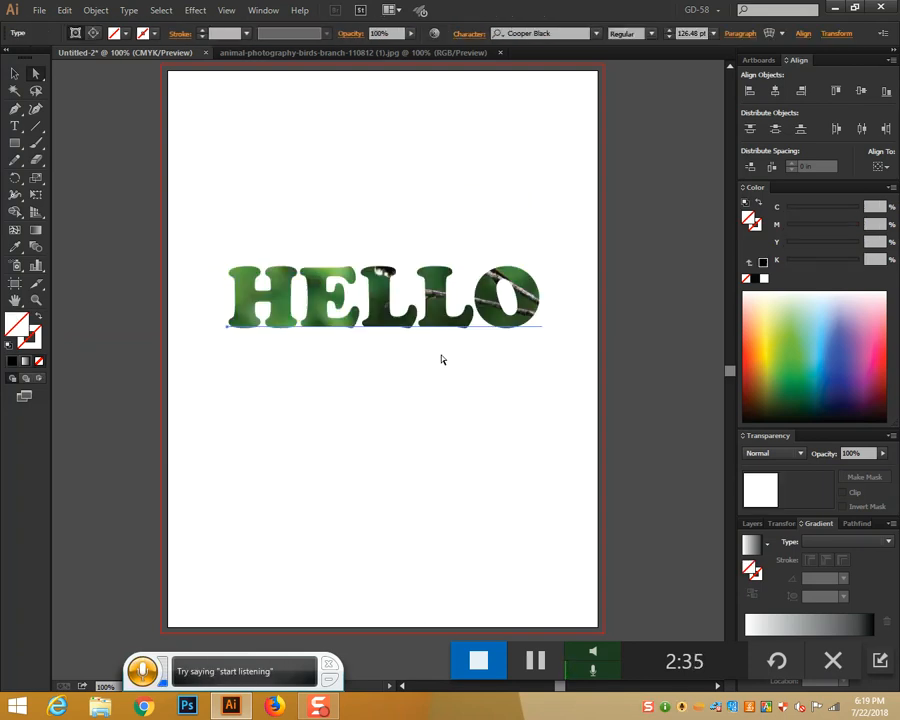
{"action": "left_click", "coordinate": [14, 73]}
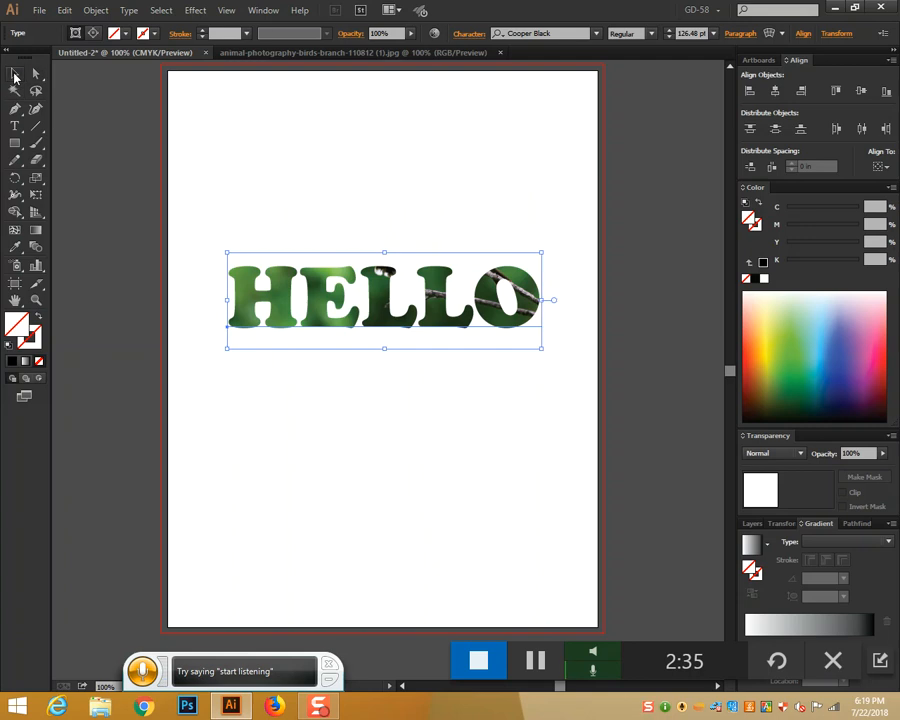
{"action": "left_click", "coordinate": [398, 359]}
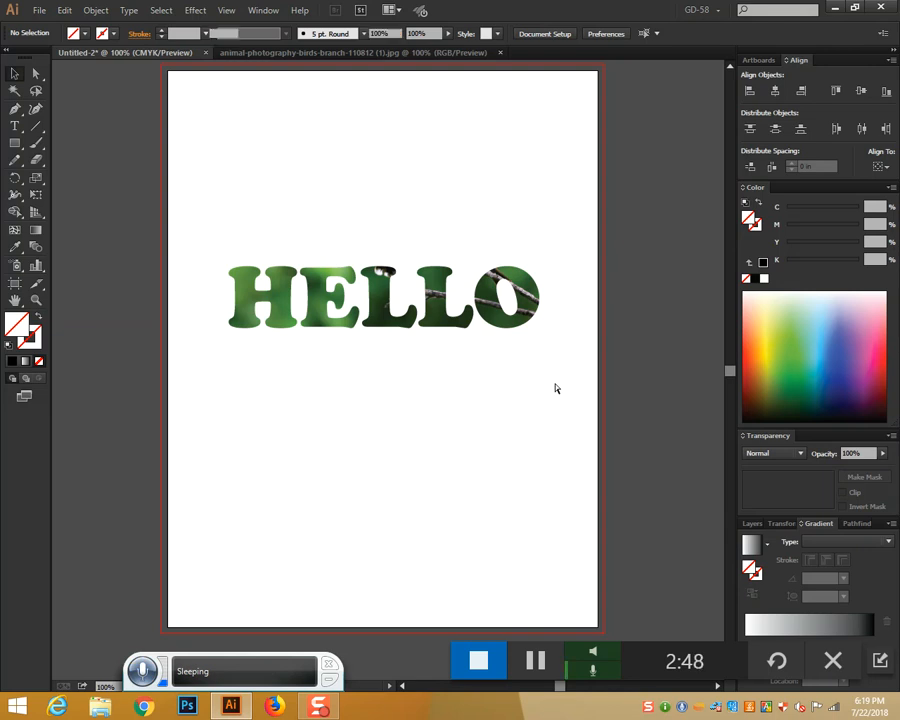
{"action": "key", "text": "ctrl+z"}
{"action": "key", "text": "ctrl+z"}
{"action": "key", "text": "ctrl+z"}
{"action": "key", "text": "ctrl+z"}
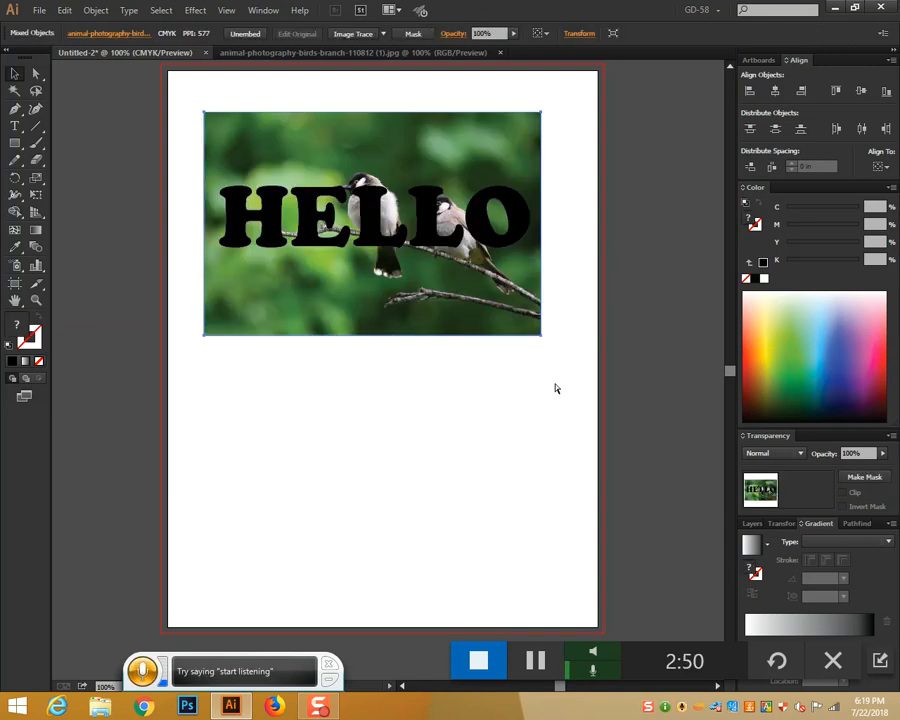
Convert HELLO to outlines, trying and then undoing a clipping mask with the photo
{"action": "left_click", "coordinate": [472, 357]}
{"action": "right_click", "coordinate": [426, 242]}
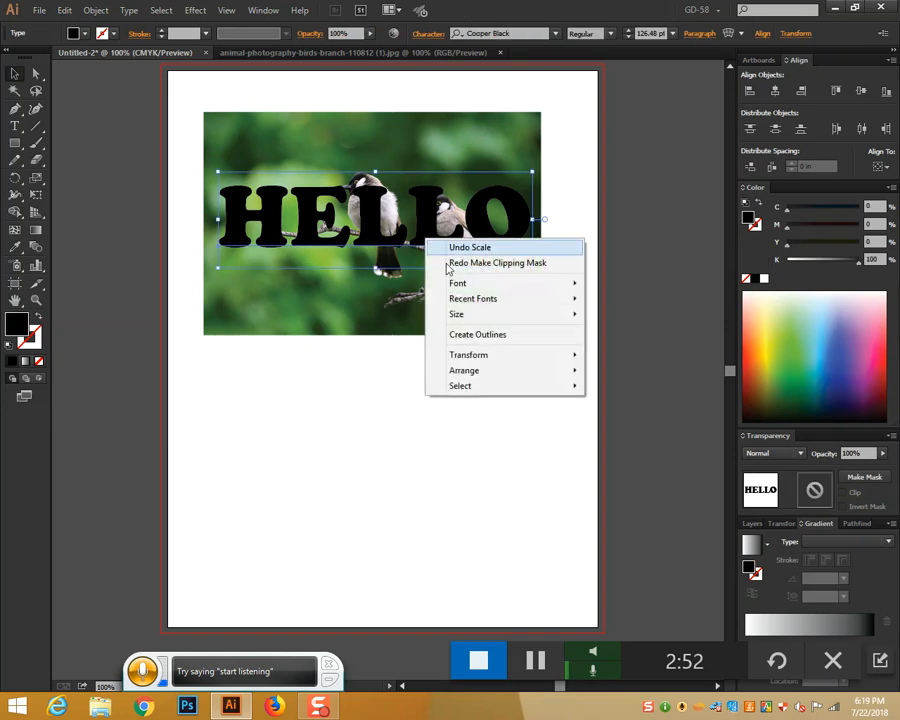
{"action": "left_click", "coordinate": [452, 335]}
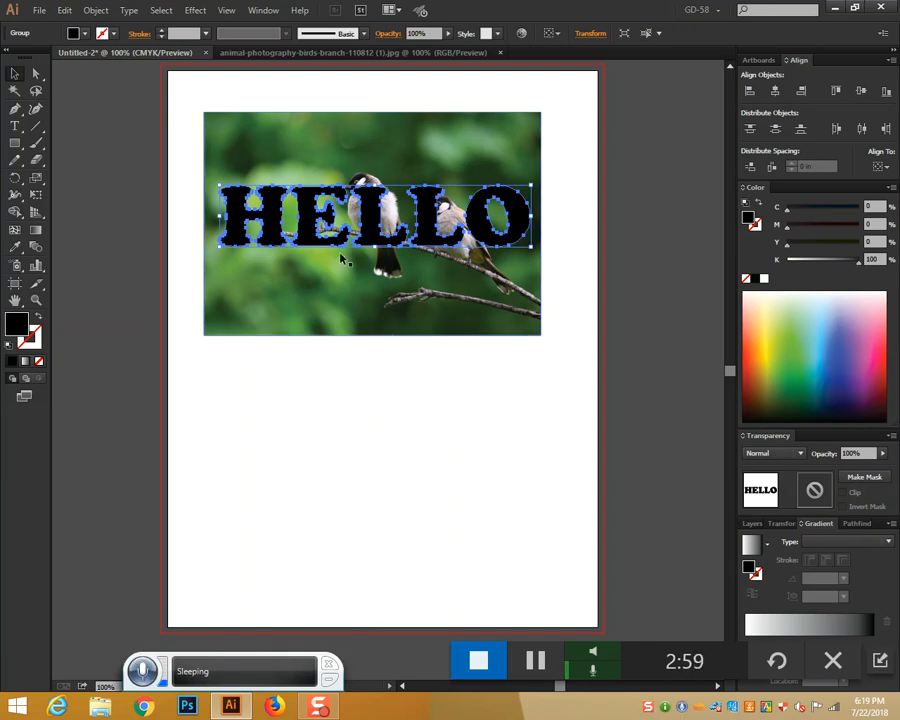
{"action": "left_click_drag", "start_coordinate": [261, 92], "coordinate": [485, 343]}
{"action": "right_click", "coordinate": [440, 230]}
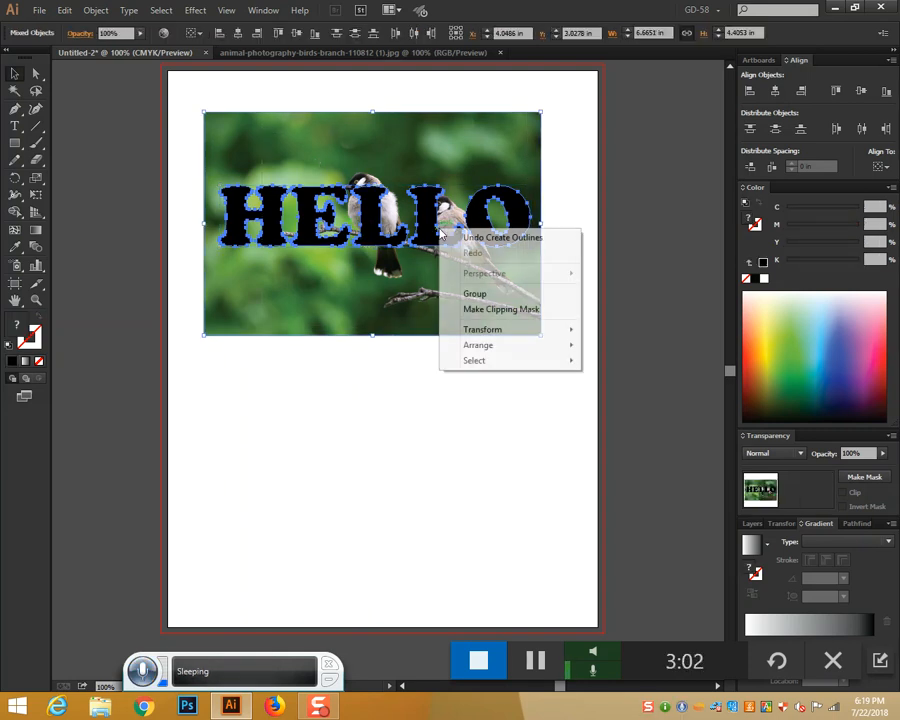
{"action": "left_click", "coordinate": [479, 310]}
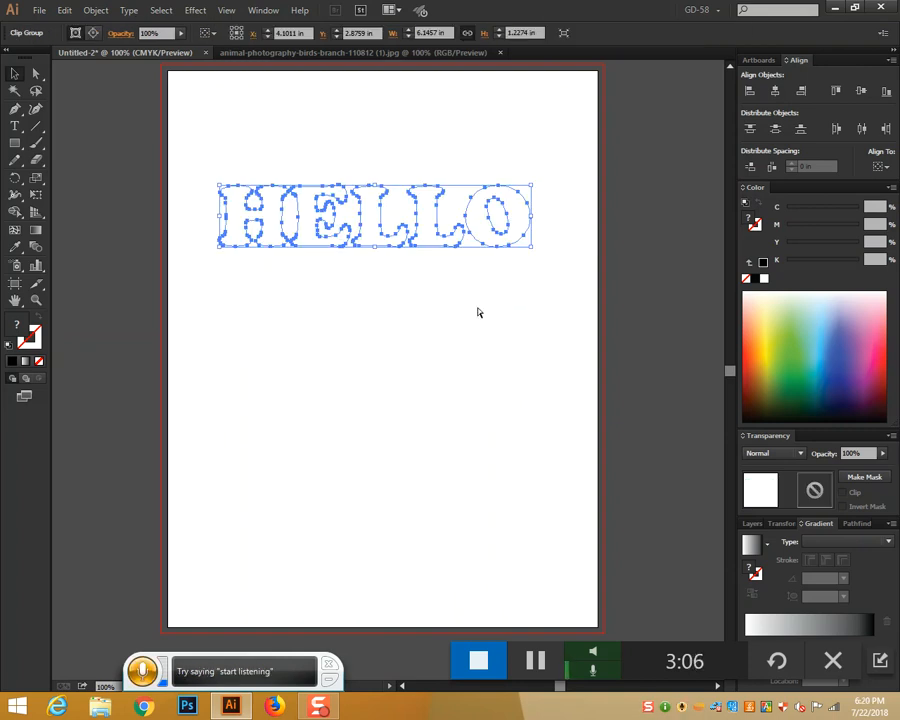
{"action": "key", "text": "ctrl+z"}
Ungroup the HELLO letter outlines and deselect
{"action": "left_click", "coordinate": [477, 429]}
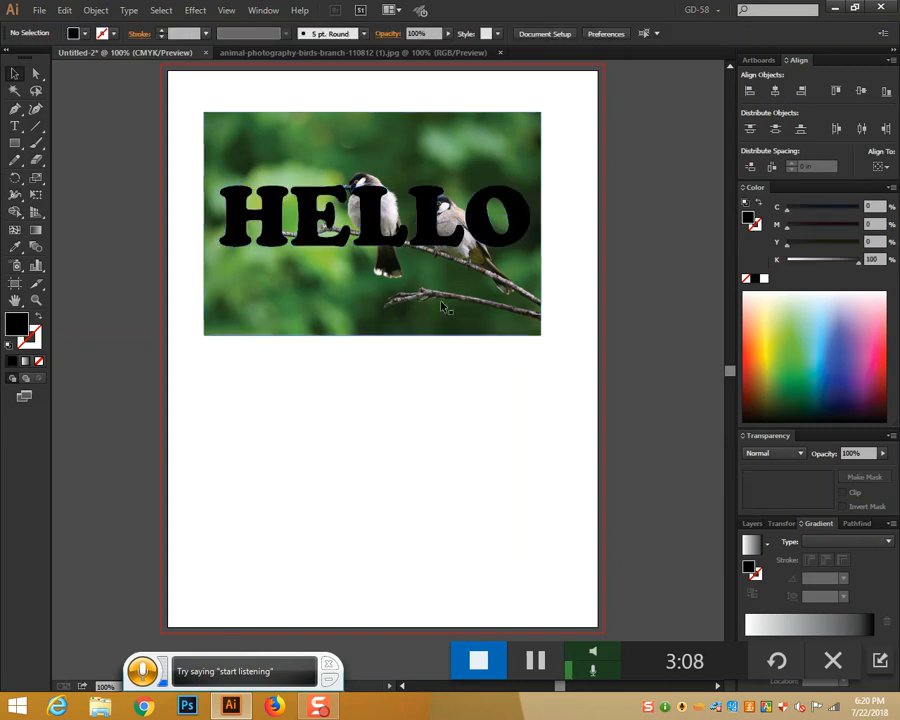
{"action": "left_click", "coordinate": [425, 238]}
{"action": "right_click", "coordinate": [420, 240]}
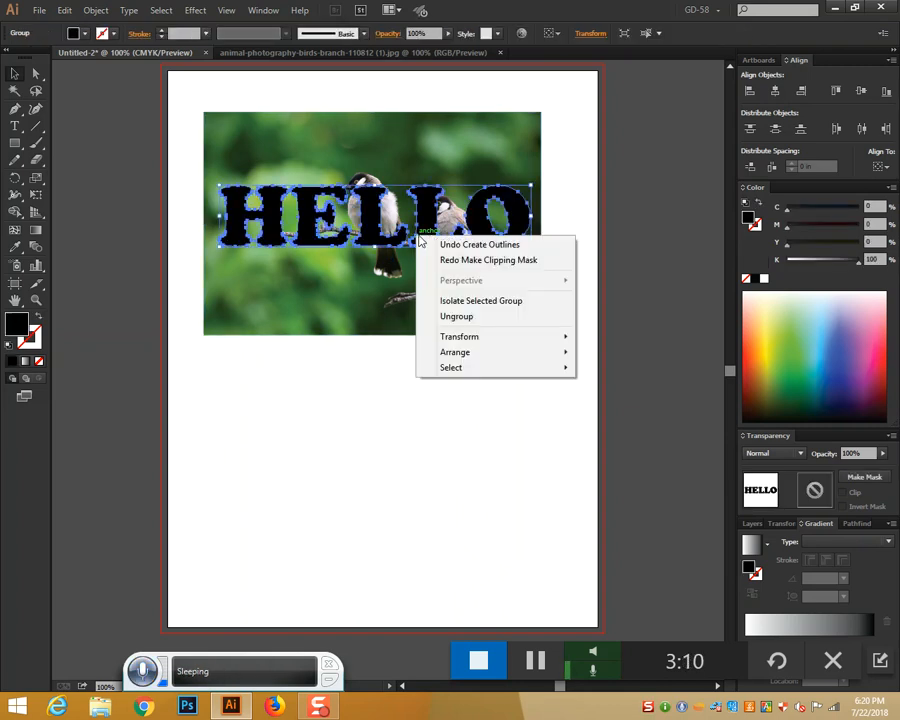
{"action": "left_click", "coordinate": [452, 316]}
{"action": "left_click", "coordinate": [449, 430]}
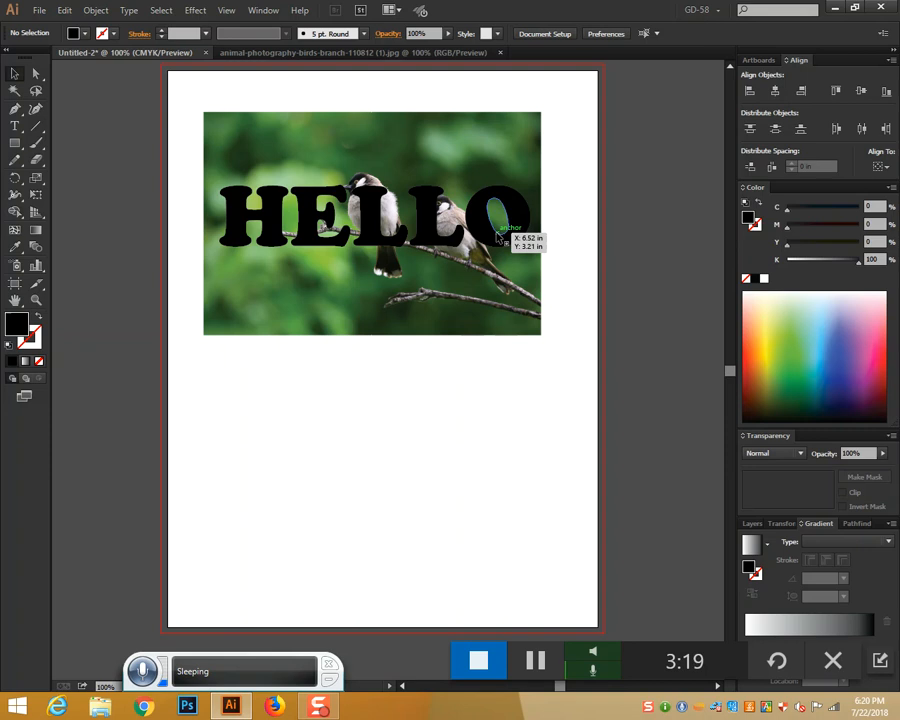
{"action": "left_click_drag", "start_coordinate": [219, 86], "coordinate": [420, 260]}
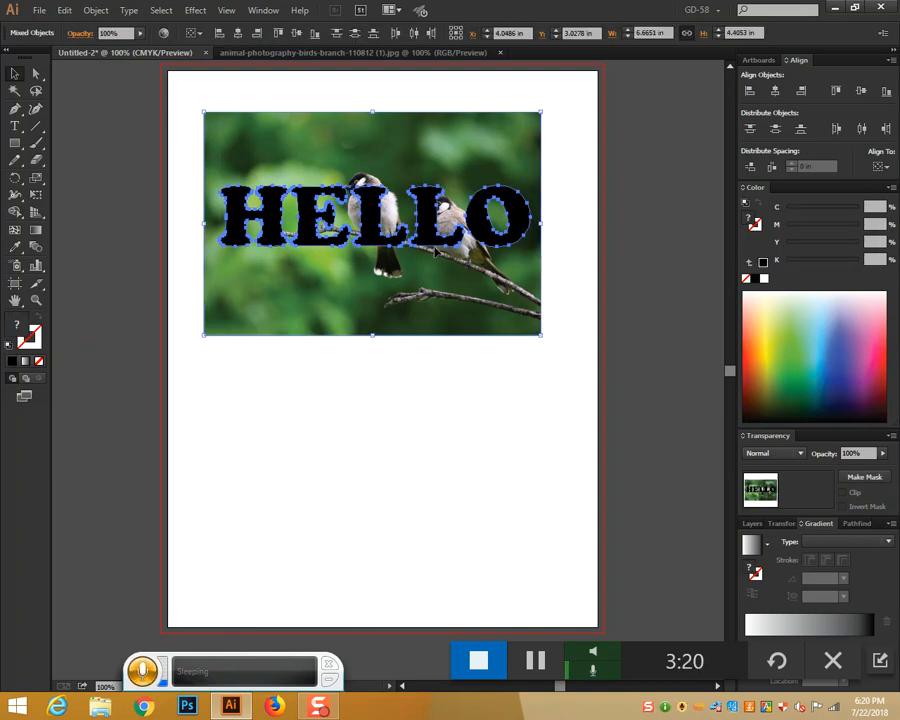
{"action": "right_click", "coordinate": [436, 242]}
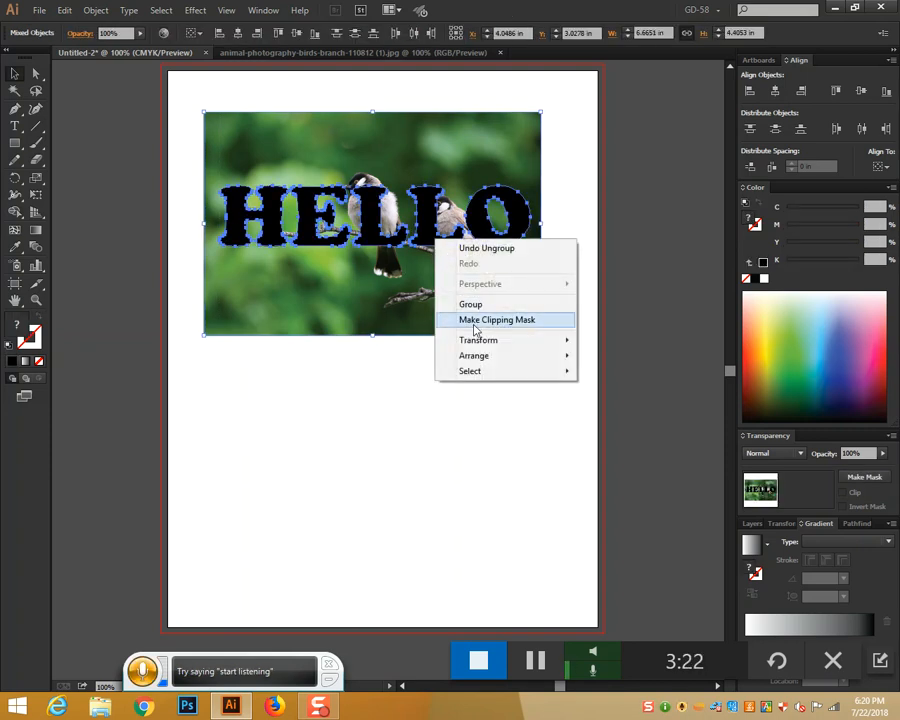
{"action": "left_click", "coordinate": [476, 320]}
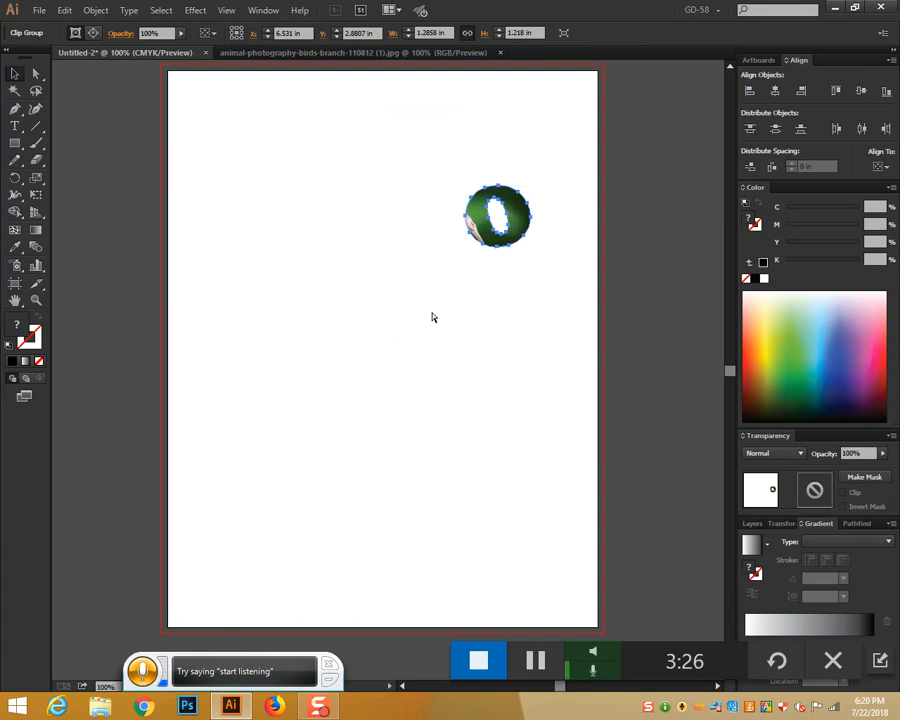
{"action": "key", "text": "ctrl+z"}
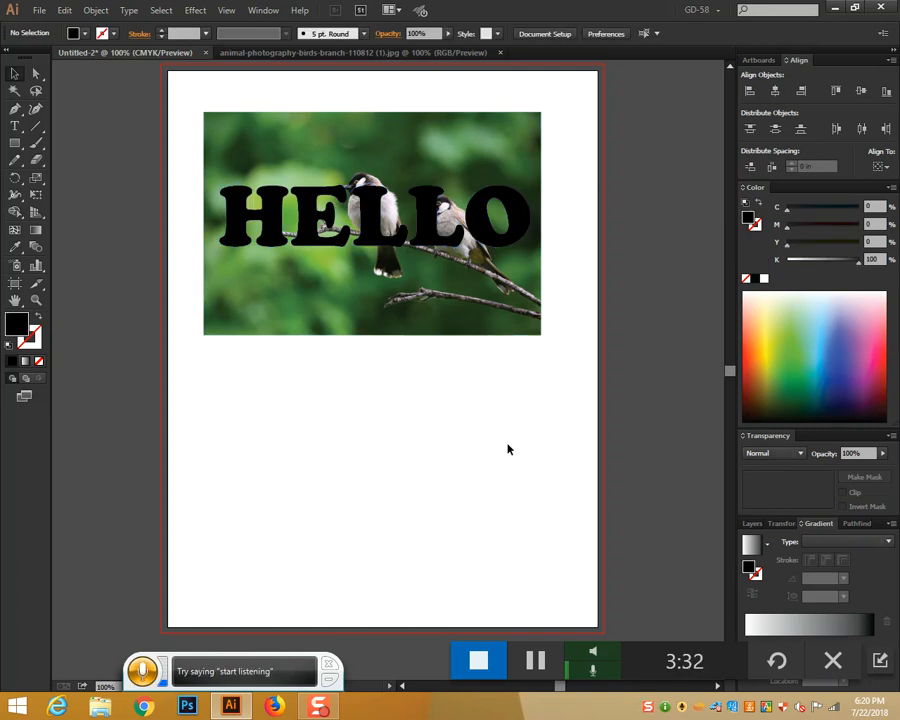
Search Google for 'flyer design' in a new browser window
{"action": "left_click", "coordinate": [148, 707]}
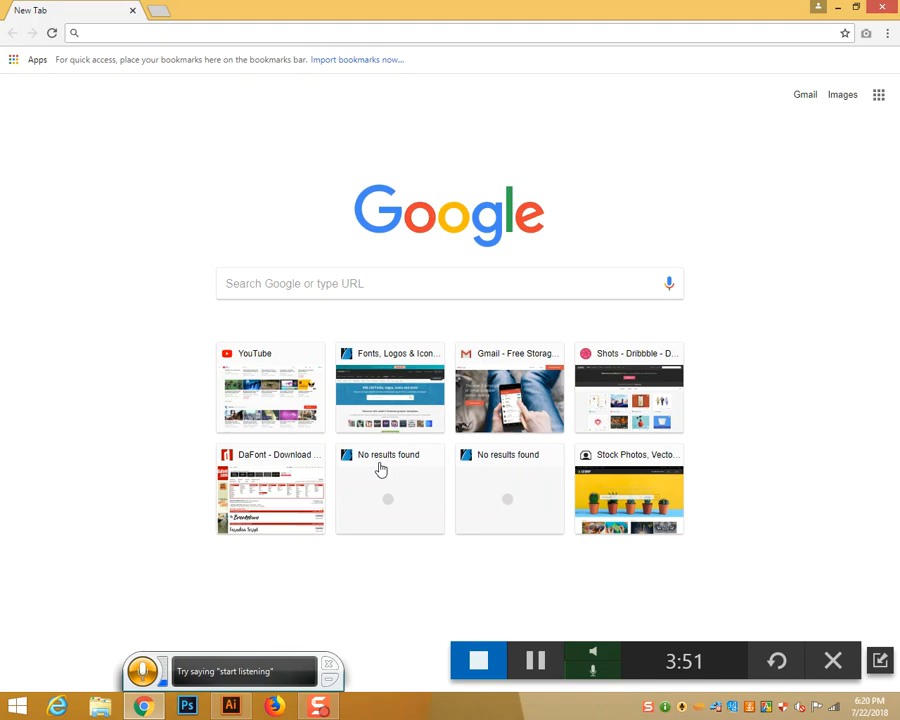
{"action": "left_click", "coordinate": [369, 295]}
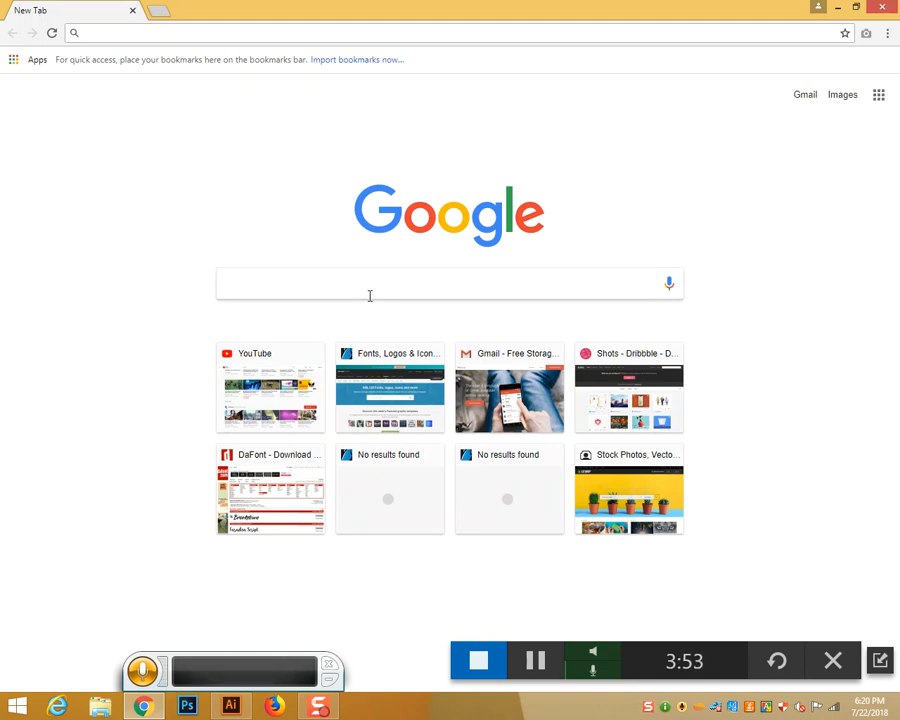
{"action": "type", "text": "Flyer"}
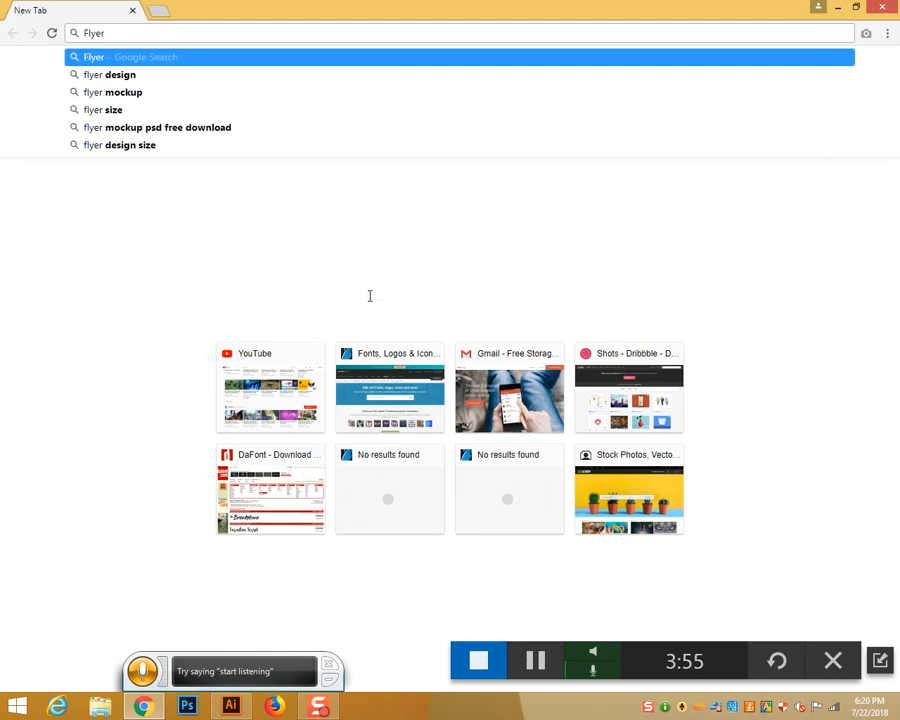
{"action": "left_click", "coordinate": [229, 75]}
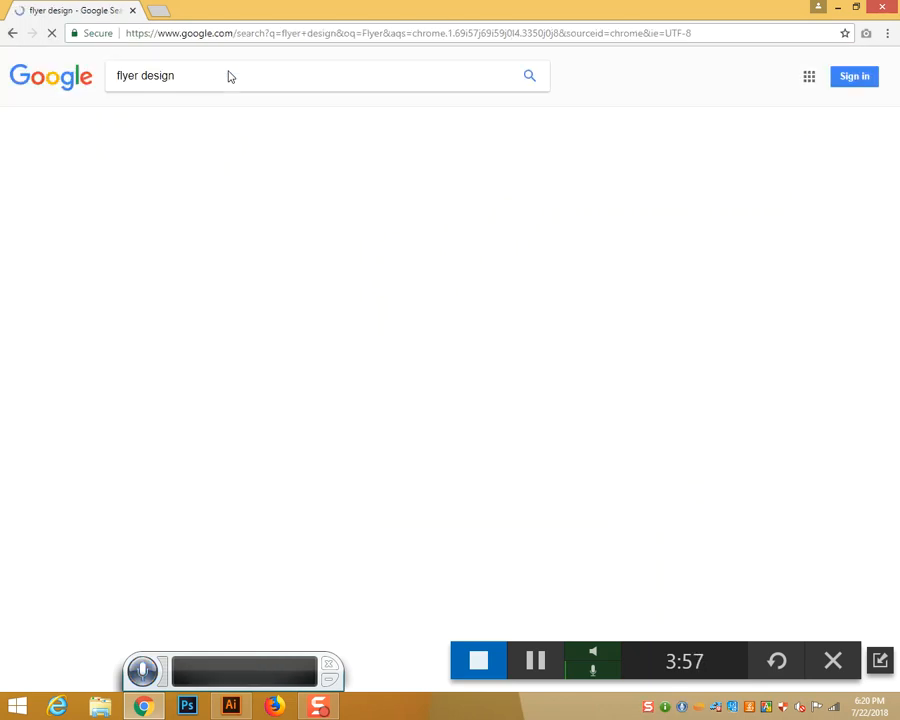
Browse the Google Images results for flyer design
{"action": "left_click", "coordinate": [166, 119]}
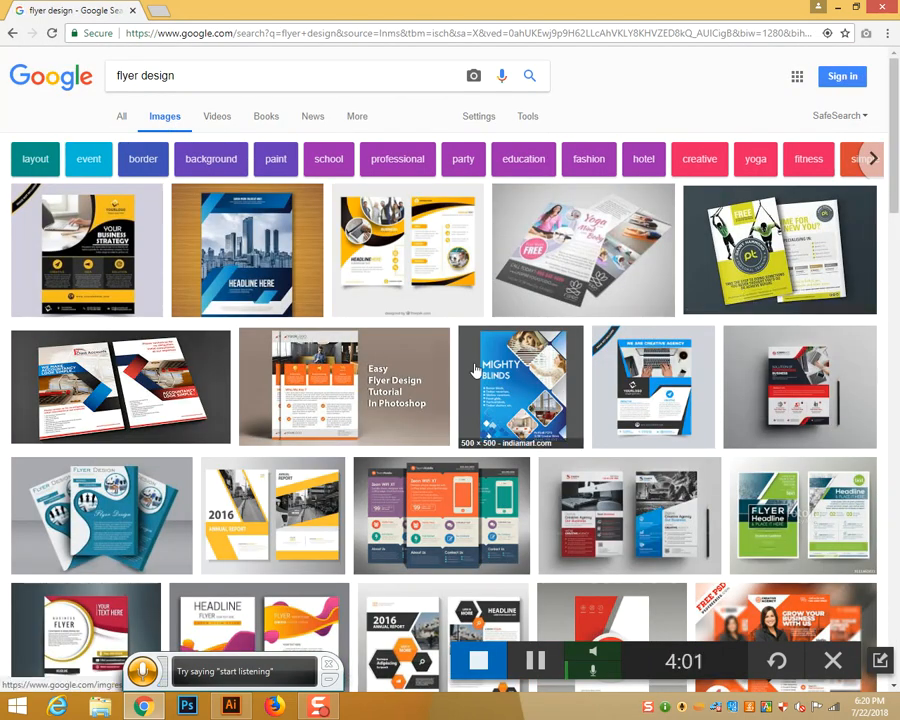
{"action": "scroll", "coordinate": [463, 375], "scroll_direction": "down", "scroll_amount": 3}
{"action": "scroll", "coordinate": [463, 375], "scroll_direction": "down", "scroll_amount": 3}
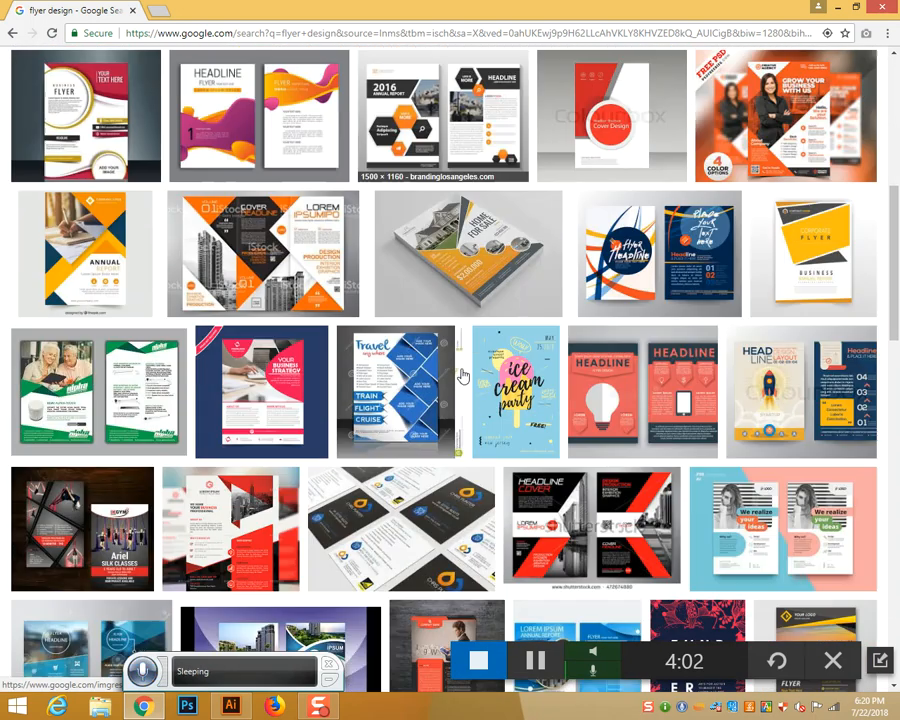
{"action": "scroll", "coordinate": [463, 375], "scroll_direction": "up", "scroll_amount": 6}
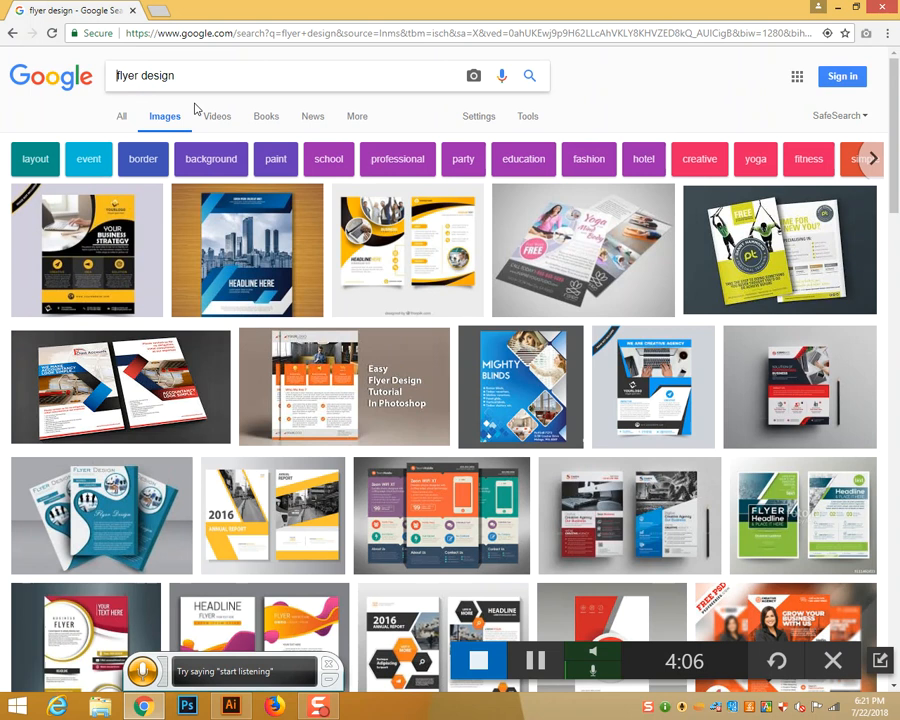
Search images for 'Resturent flyer design'
{"action": "key", "text": "Home"}
{"action": "type", "text": "Restu"}
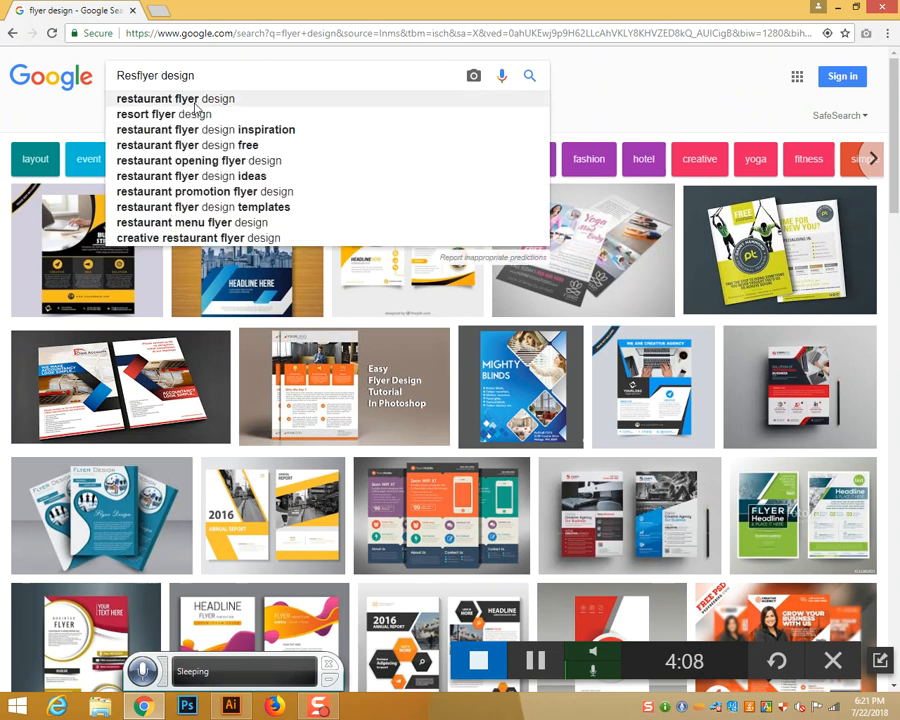
{"action": "type", "text": "rent"}
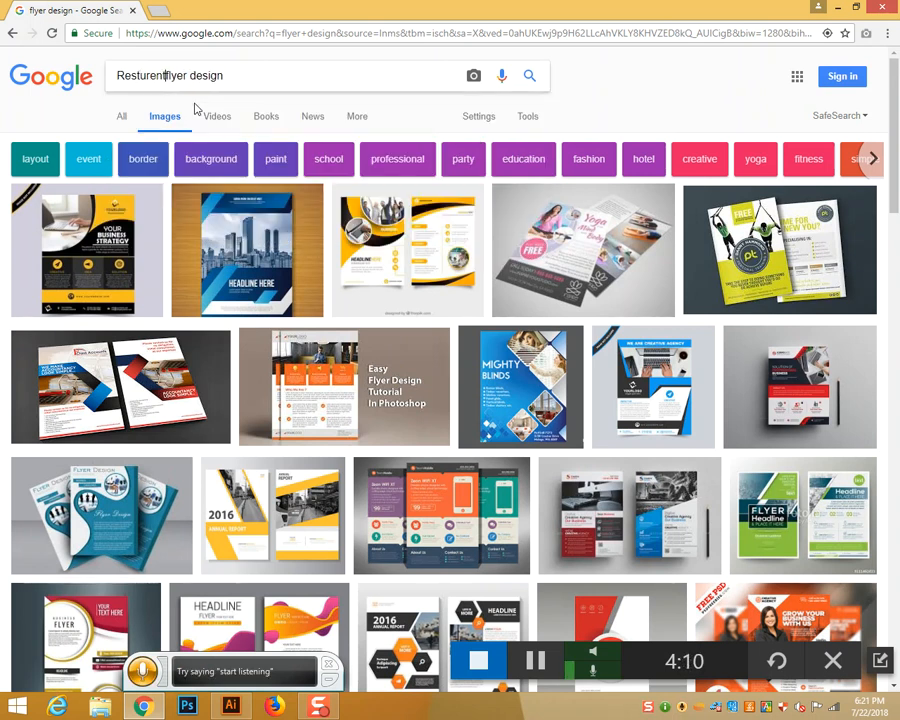
{"action": "key", "text": "Return"}
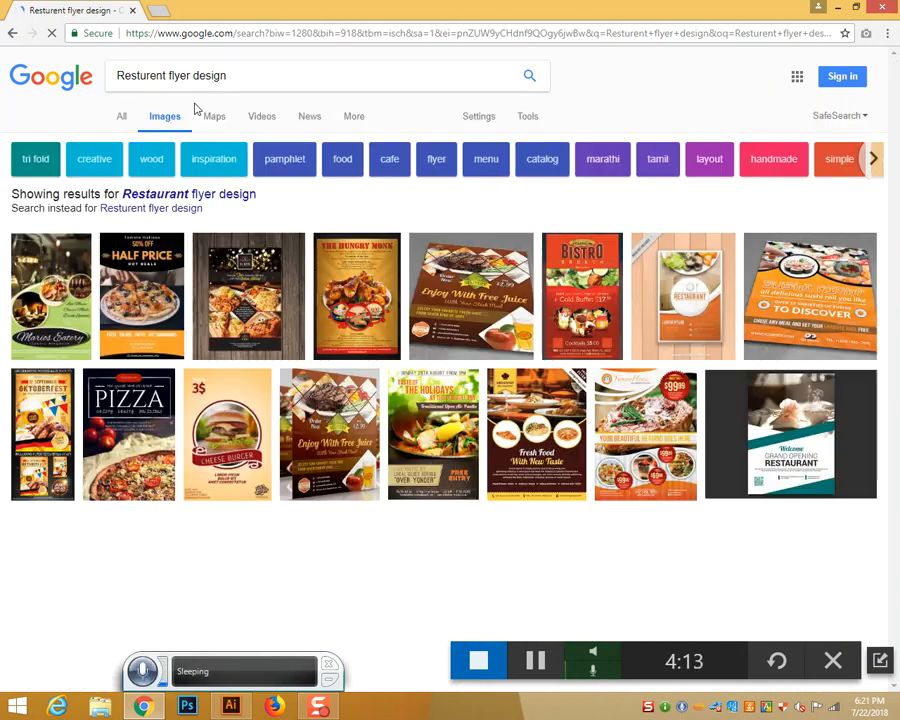
Preview the Enjoy With Free Juice and catering flyers, then return to Illustrator
{"action": "left_click", "coordinate": [474, 288]}
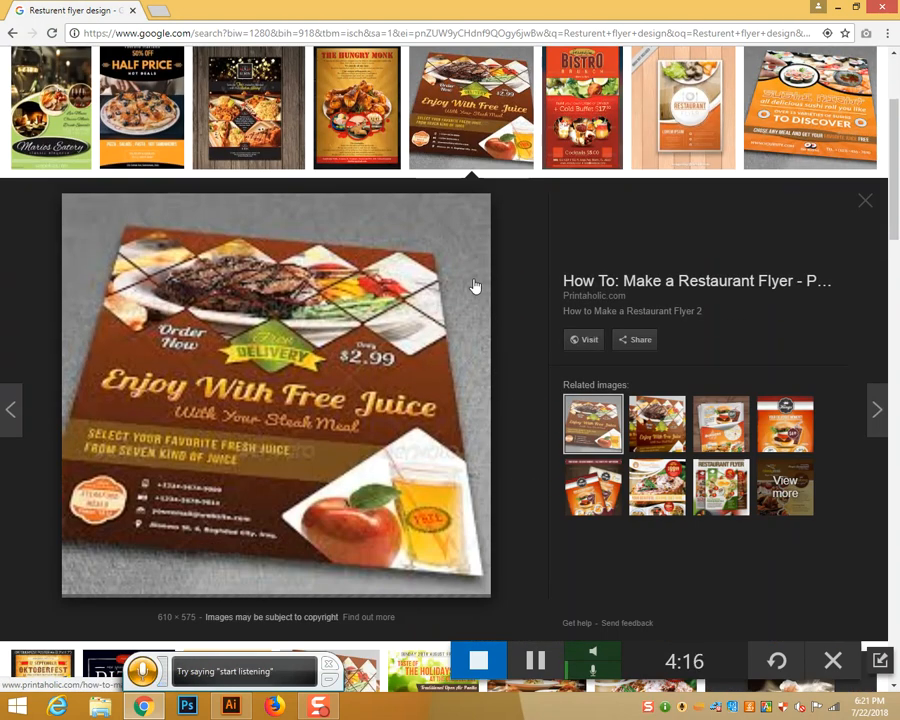
{"action": "left_click", "coordinate": [651, 428]}
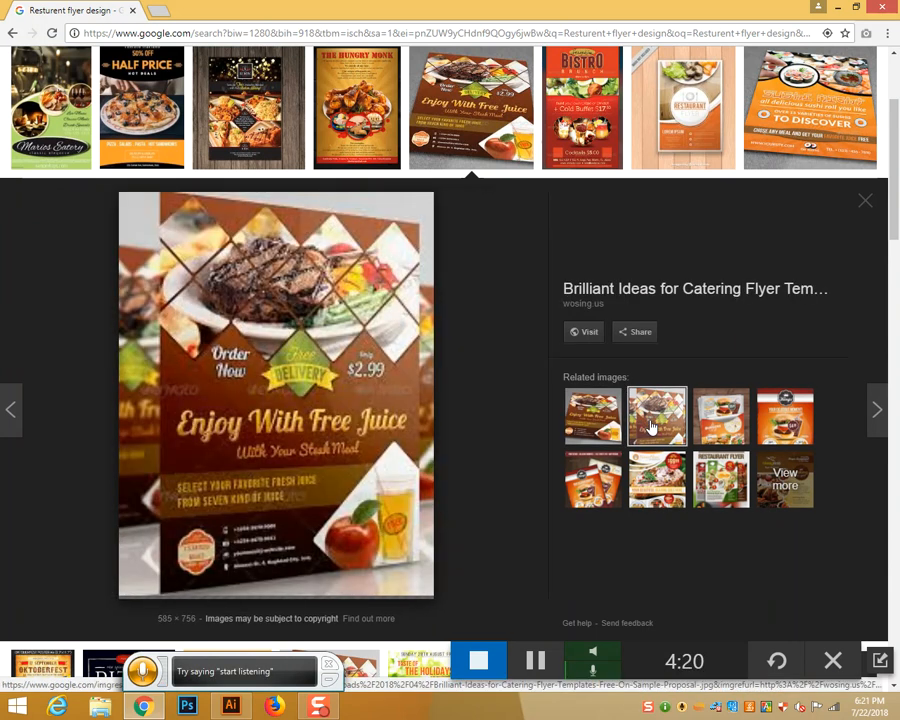
{"action": "left_click", "coordinate": [231, 707]}
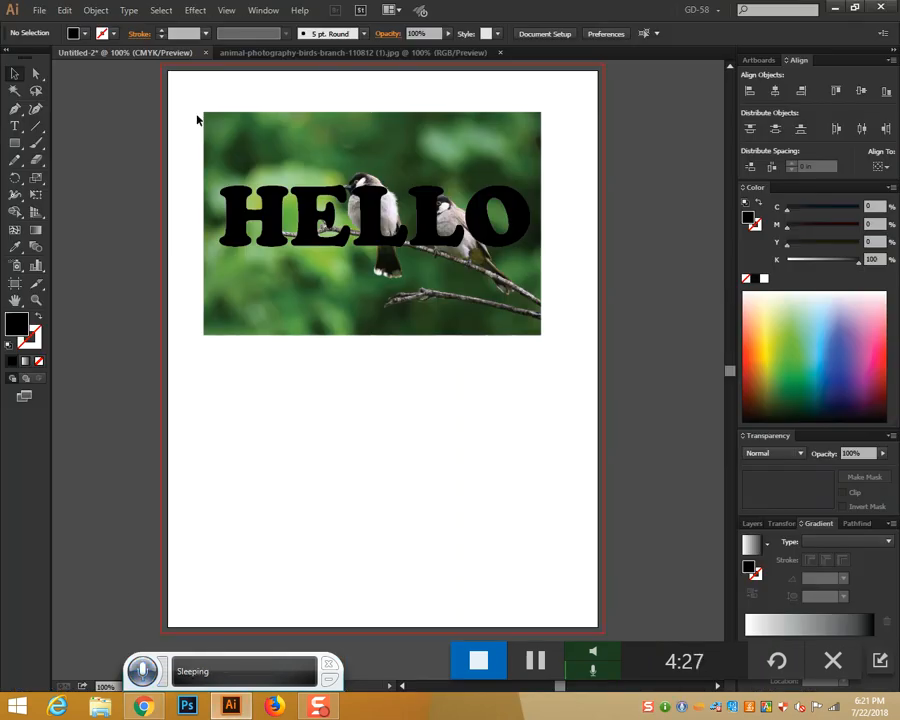
{"action": "left_click", "coordinate": [321, 202]}
{"action": "left_click", "coordinate": [301, 211]}
{"action": "left_click", "coordinate": [351, 222]}
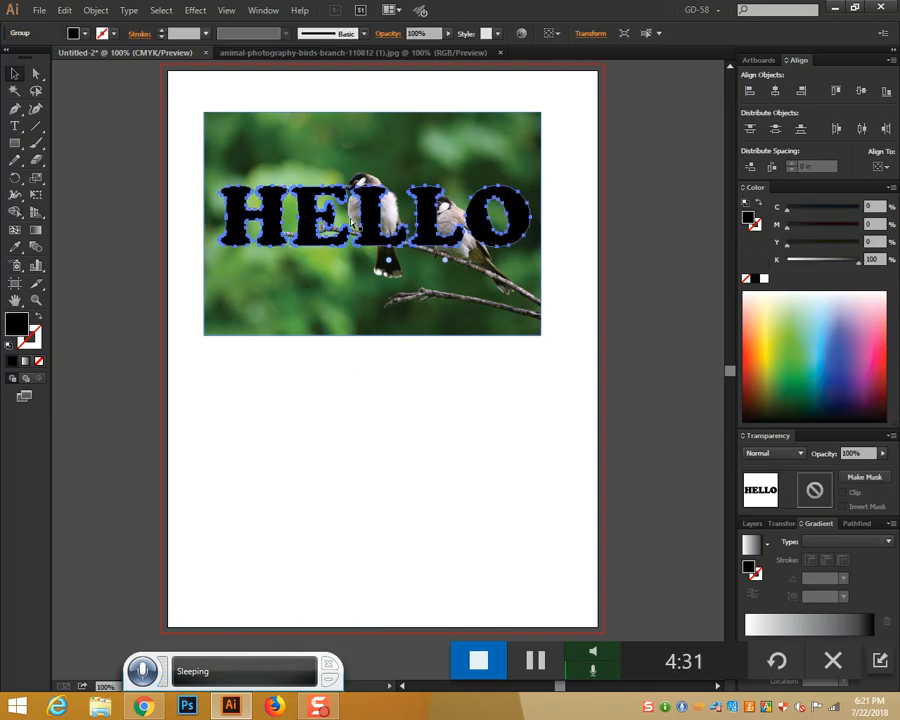
{"action": "key", "text": "ctrl+z"}
{"action": "left_click_drag", "start_coordinate": [257, 86], "coordinate": [548, 446]}
{"action": "right_click", "coordinate": [411, 222]}
{"action": "left_click", "coordinate": [476, 301]}
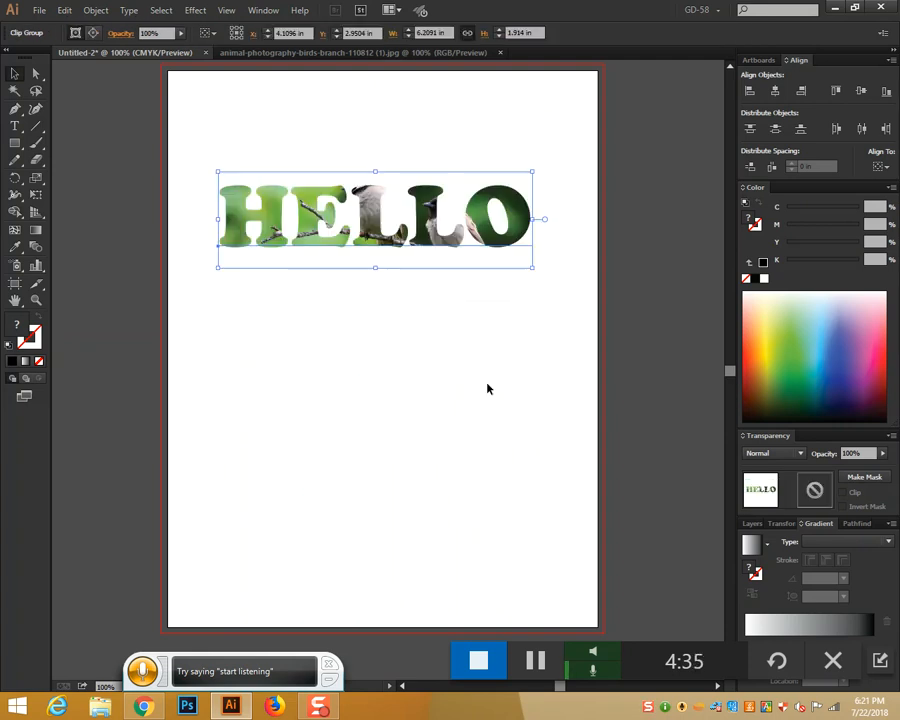
{"action": "right_click", "coordinate": [437, 243]}
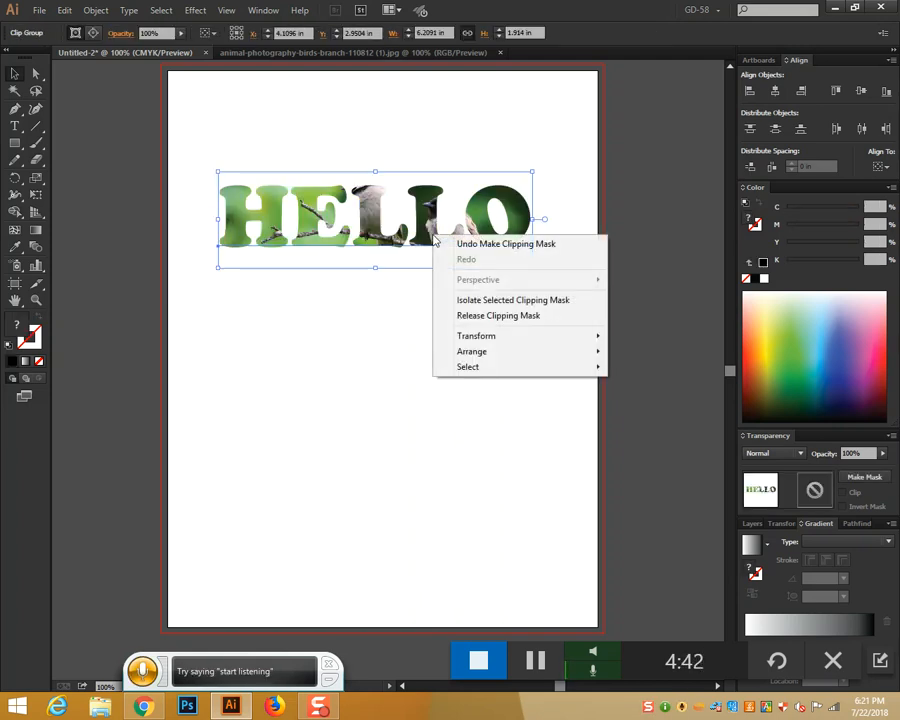
{"action": "left_click", "coordinate": [374, 348]}
{"action": "left_click", "coordinate": [374, 348]}
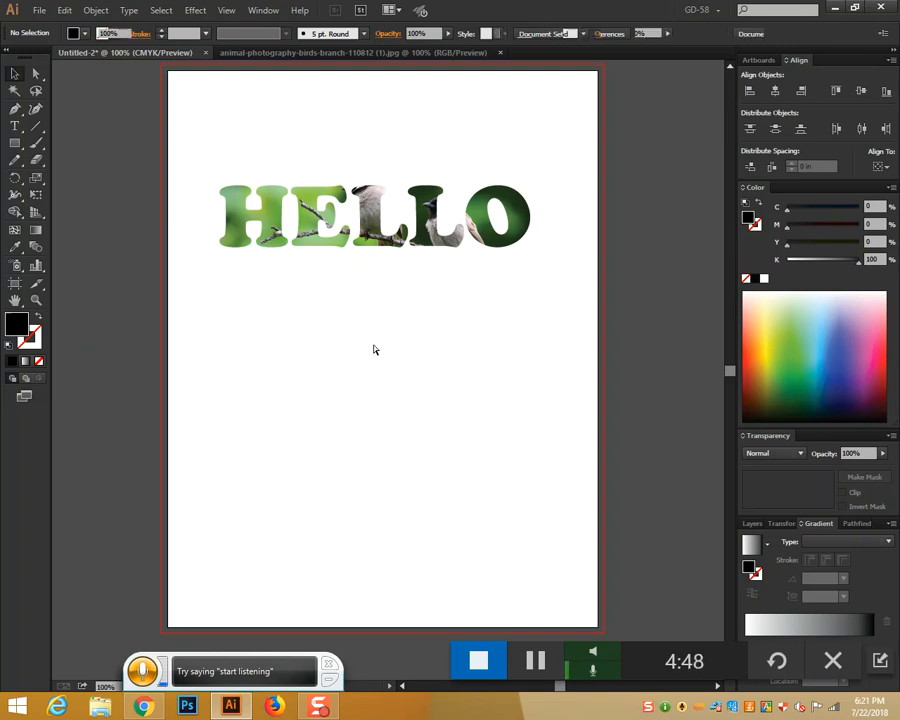
{"action": "key", "text": "ctrl+z"}
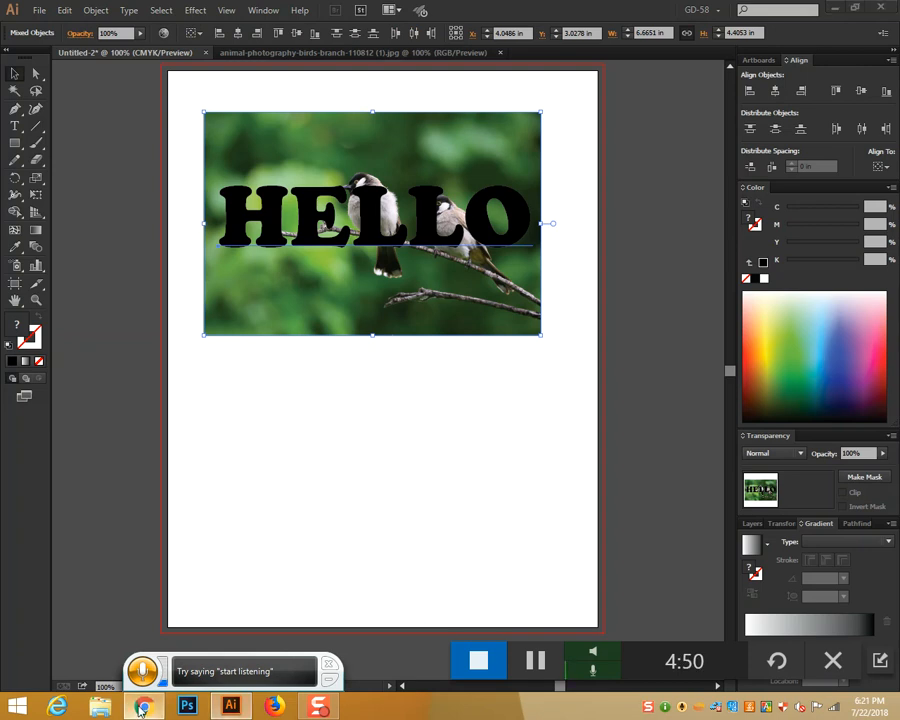
{"action": "key", "text": "alt+Tab"}
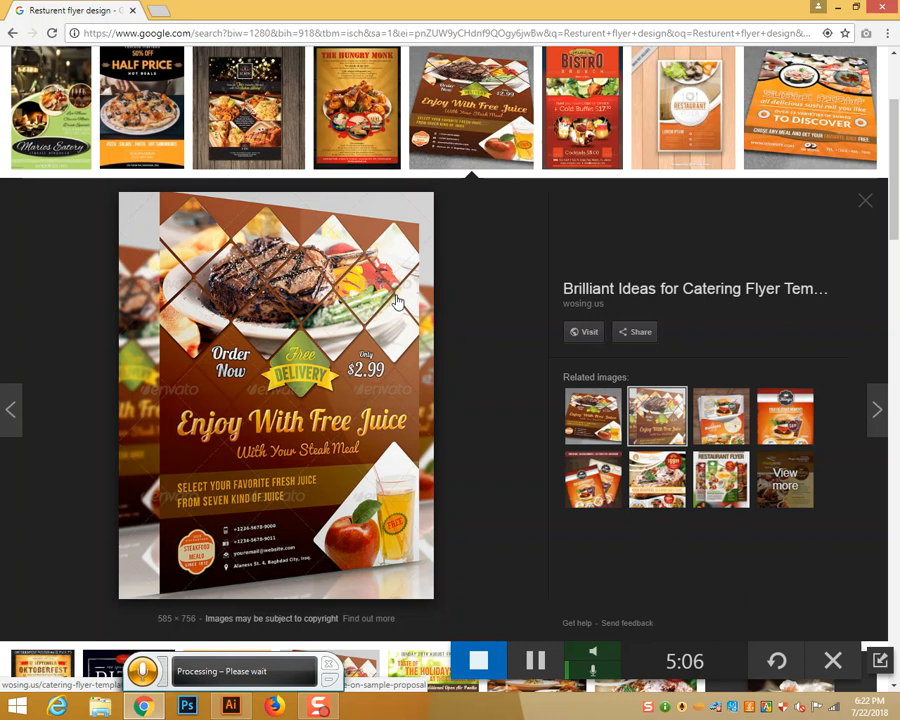
{"action": "left_click", "coordinate": [231, 706]}
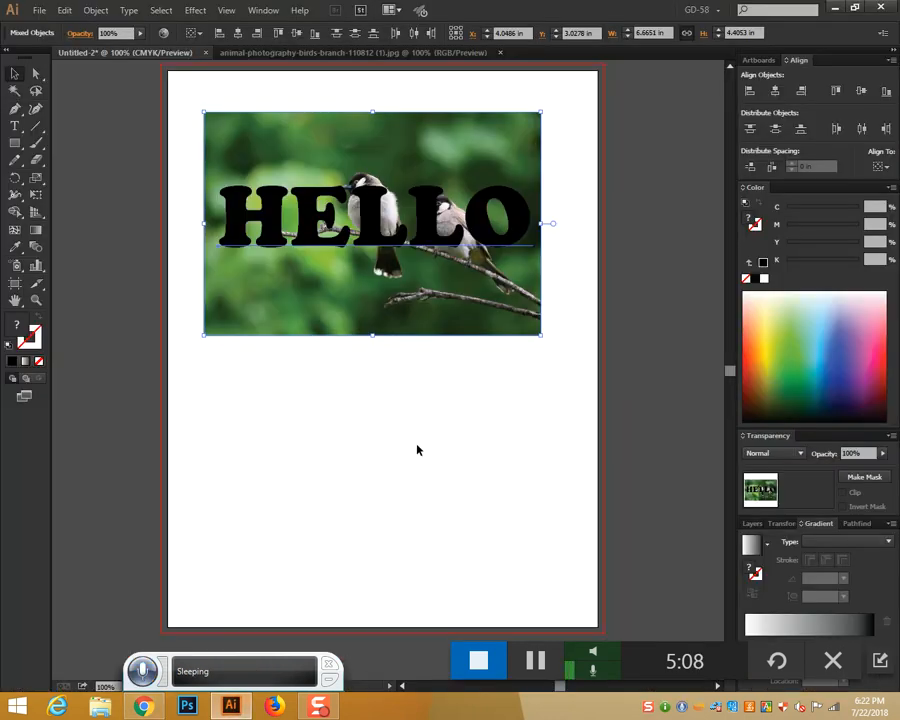
Draw a rectangle below the HELLO bird photo and fill it light green
{"action": "left_click", "coordinate": [496, 406]}
{"action": "scroll", "coordinate": [498, 412], "scroll_direction": "down", "scroll_amount": 2}
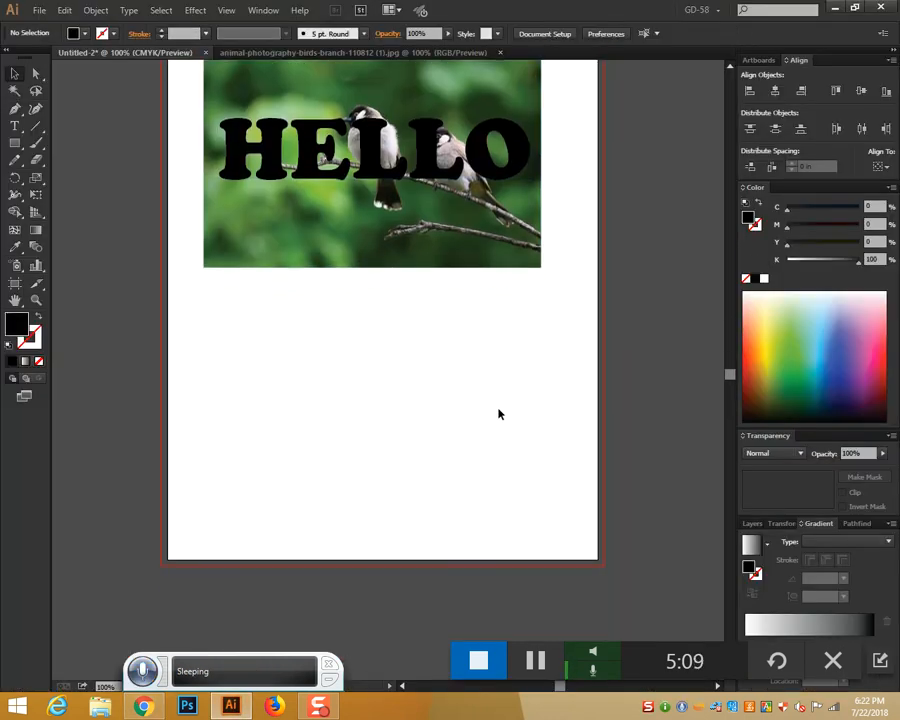
{"action": "left_click", "coordinate": [16, 144]}
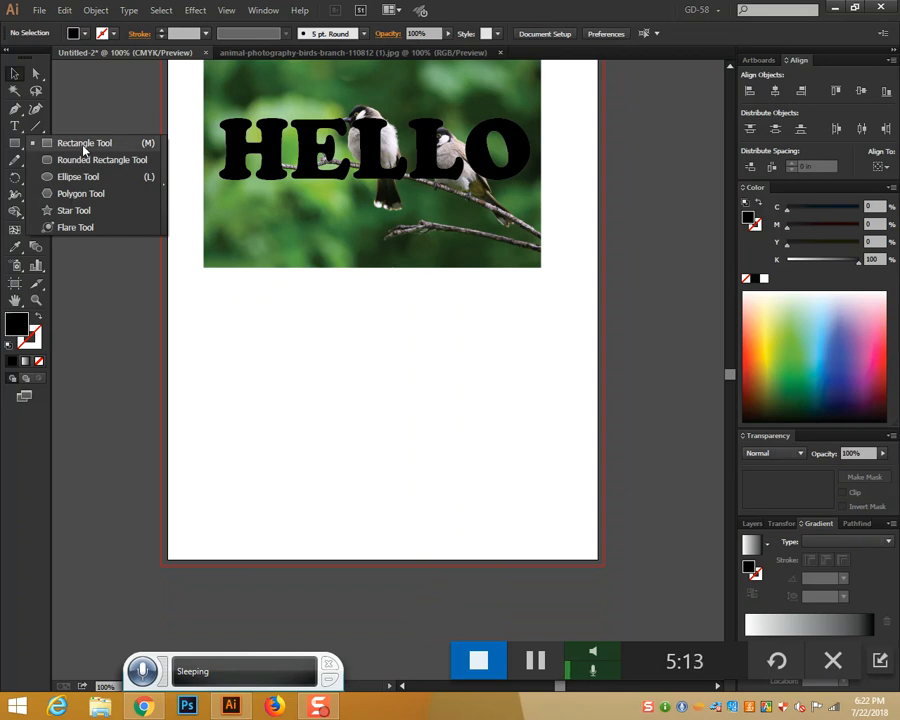
{"action": "left_click", "coordinate": [84, 146]}
{"action": "left_click_drag", "start_coordinate": [218, 324], "coordinate": [541, 499]}
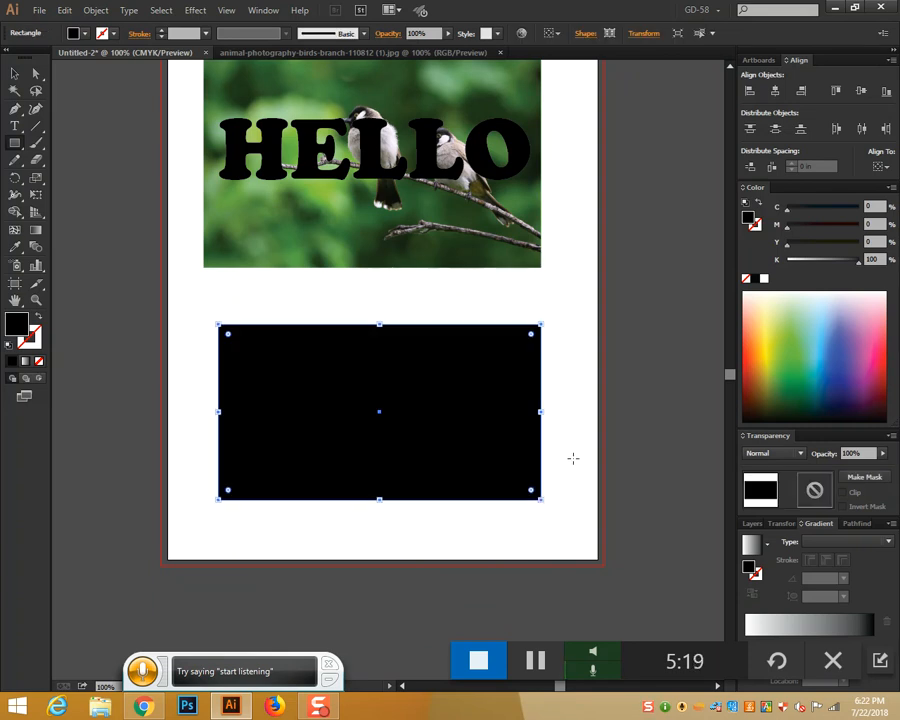
{"action": "left_click", "coordinate": [790, 337]}
{"action": "left_click", "coordinate": [15, 143]}
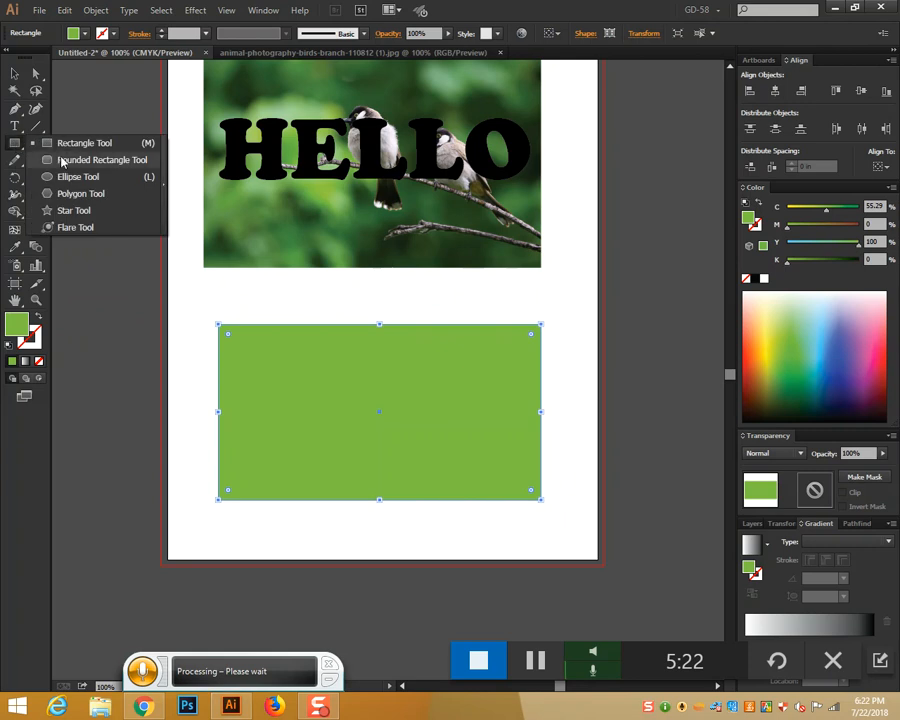
{"action": "left_click", "coordinate": [72, 177]}
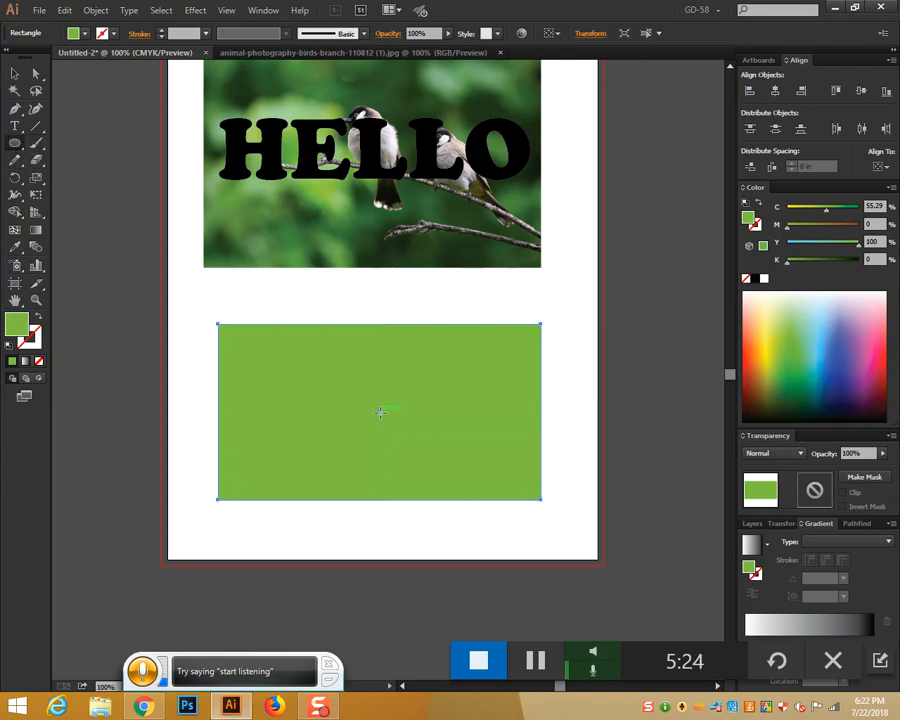
Draw a small red-filled circle centred on the green rectangle
{"action": "mouse_move", "coordinate": [379, 411]}
{"action": "left_mouse_down"}
{"action": "mouse_move", "coordinate": [402, 372]}
{"action": "mouse_move", "coordinate": [423, 455]}
{"action": "left_mouse_up"}
{"action": "left_click", "coordinate": [869, 358]}
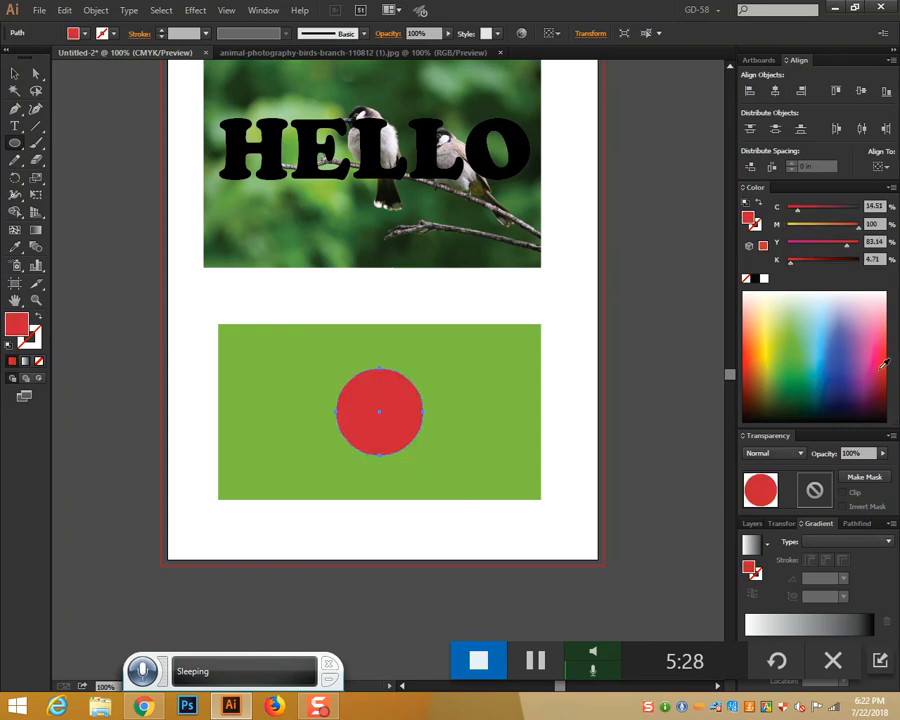
{"action": "left_click", "coordinate": [15, 73]}
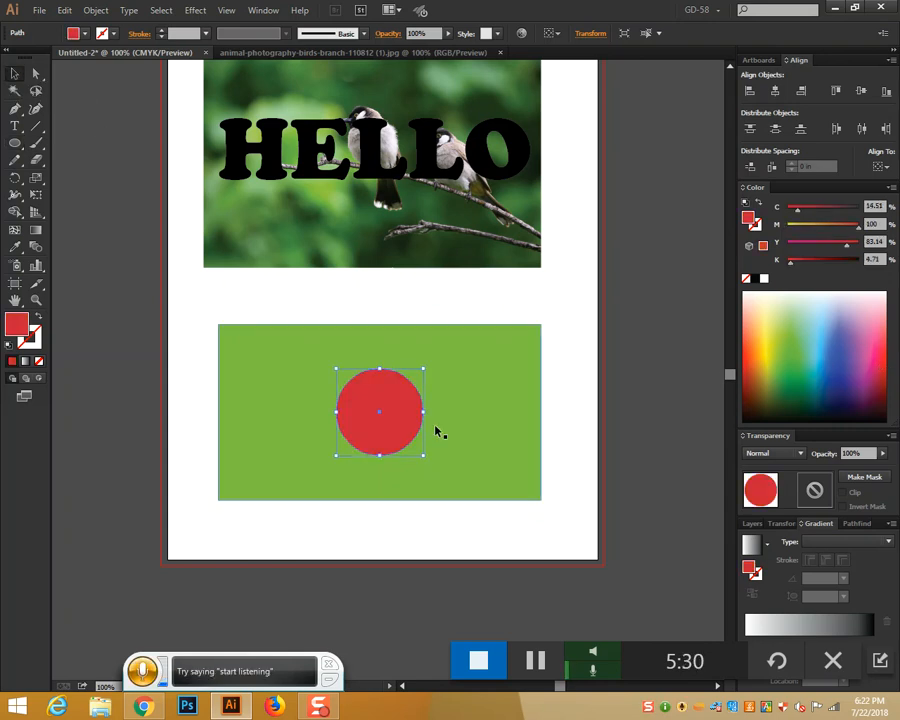
{"action": "left_click", "coordinate": [588, 436]}
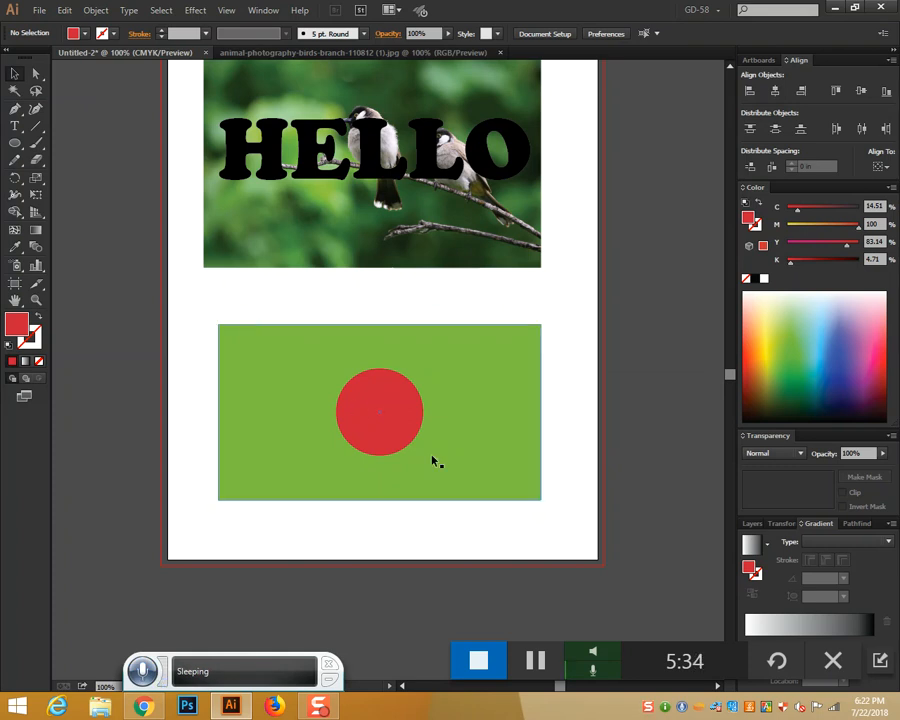
Divide the rectangle and circle with Pathfinder, then undo the divide
{"action": "left_click_drag", "start_coordinate": [311, 305], "coordinate": [486, 547]}
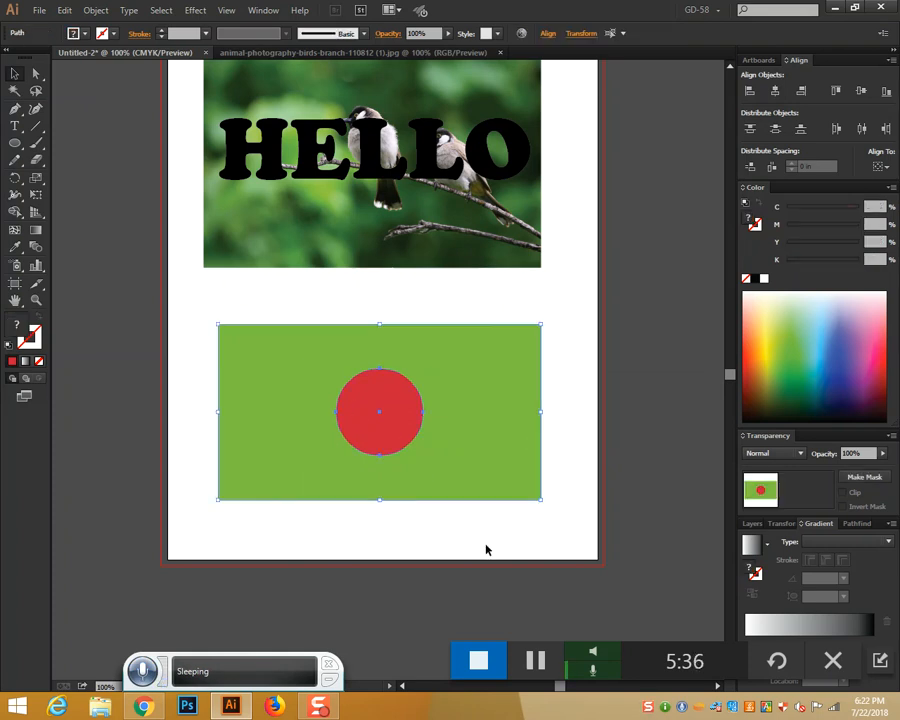
{"action": "left_click", "coordinate": [856, 526]}
{"action": "left_click", "coordinate": [774, 582]}
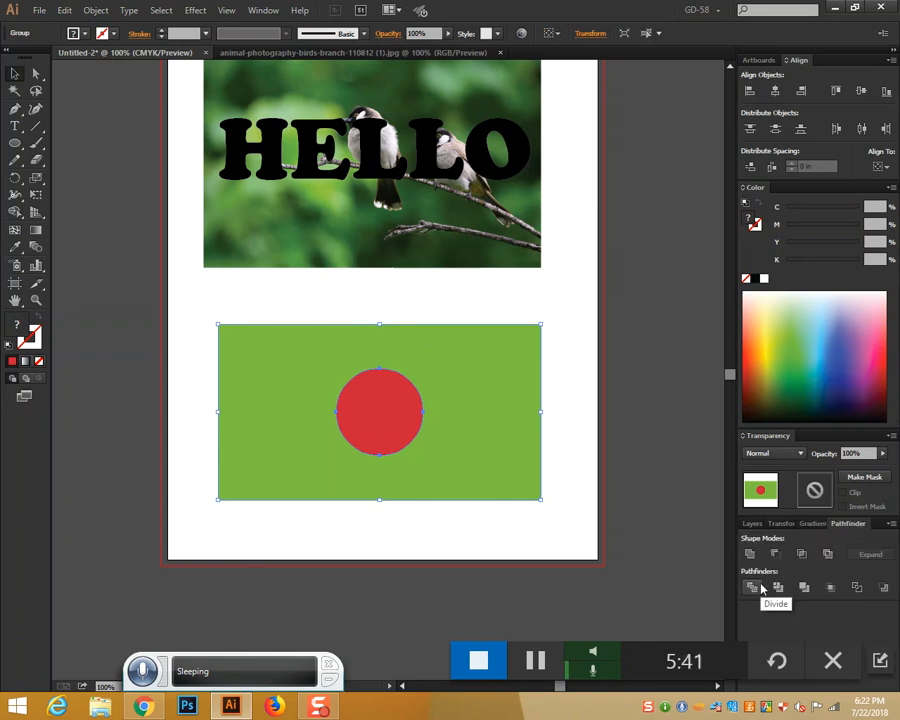
{"action": "right_click", "coordinate": [416, 420]}
{"action": "left_click", "coordinate": [430, 398]}
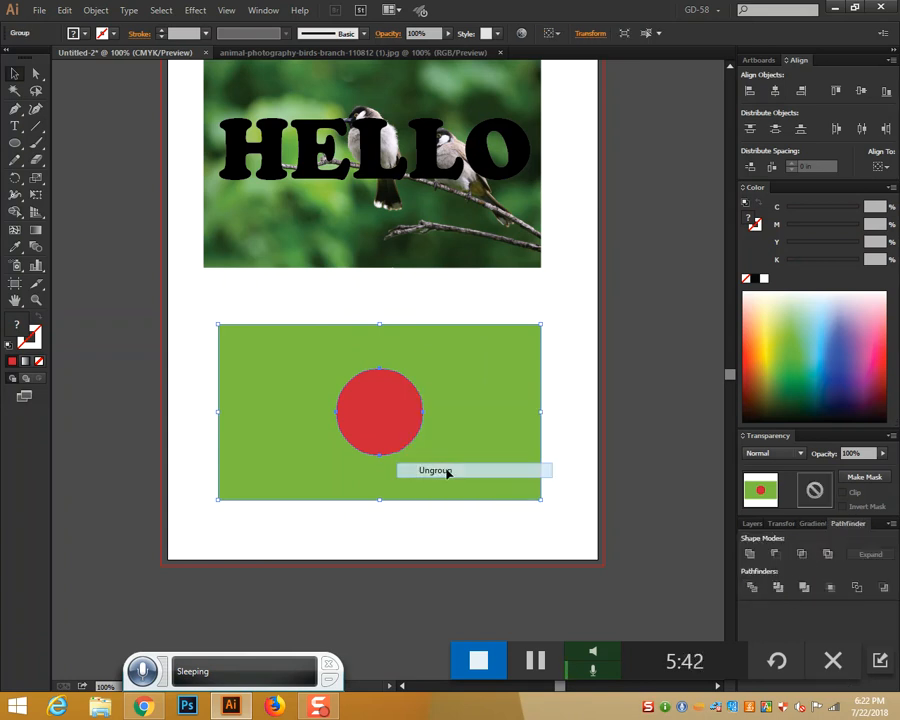
Delete the red circle and drag the holed green shape around the artboard
{"action": "left_click", "coordinate": [643, 410]}
{"action": "left_click", "coordinate": [392, 399]}
{"action": "key", "text": "Delete"}
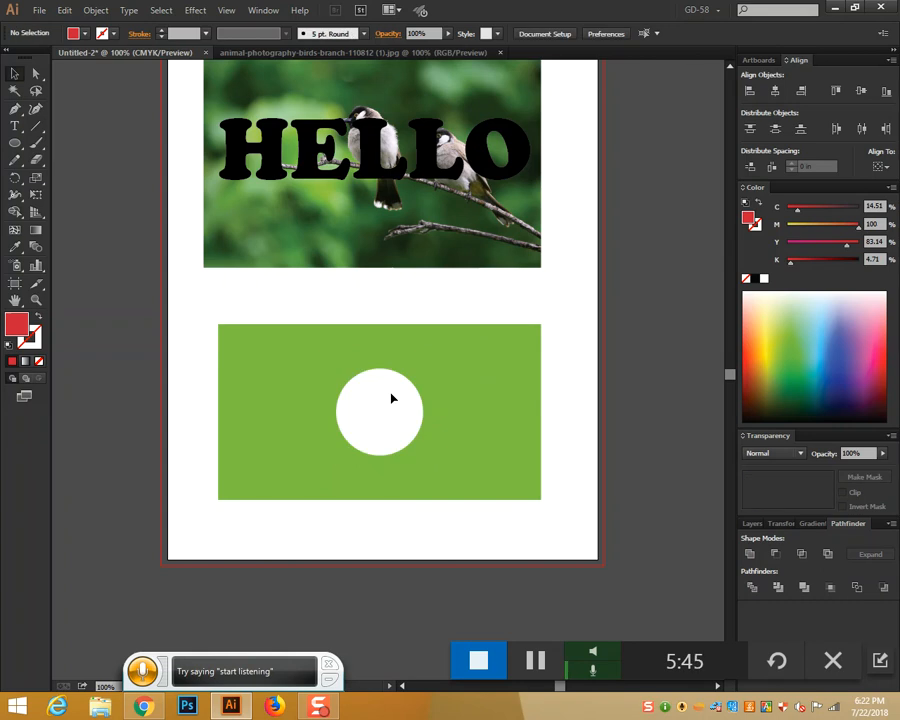
{"action": "left_click_drag", "start_coordinate": [485, 432], "coordinate": [257, 400]}
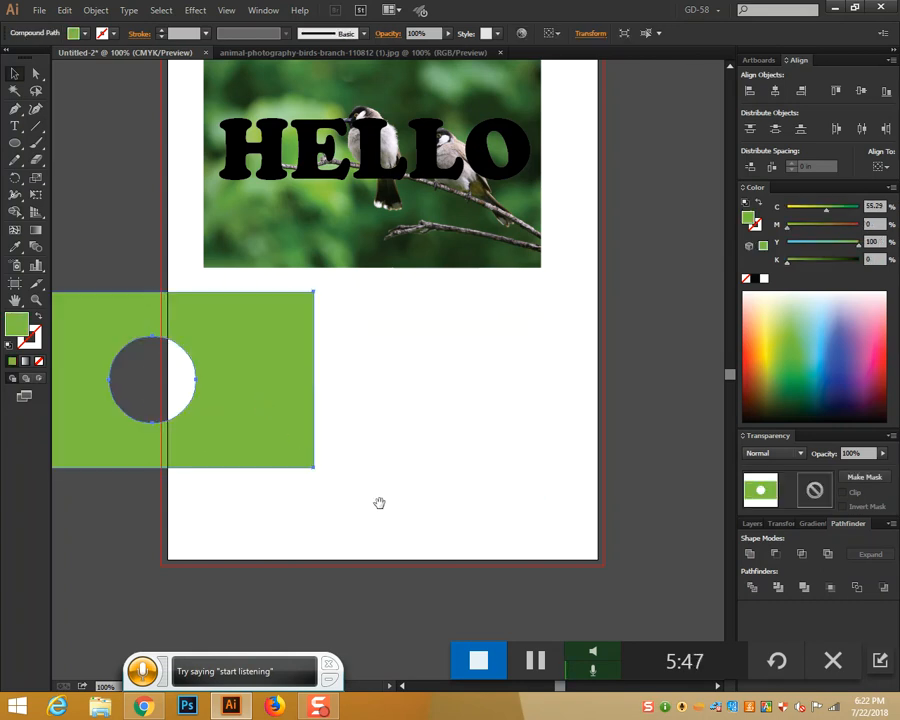
{"action": "left_click_drag", "start_coordinate": [379, 503], "coordinate": [524, 519]}
{"action": "left_click_drag", "start_coordinate": [403, 463], "coordinate": [621, 504]}
{"action": "left_click_drag", "start_coordinate": [580, 570], "coordinate": [437, 571]}
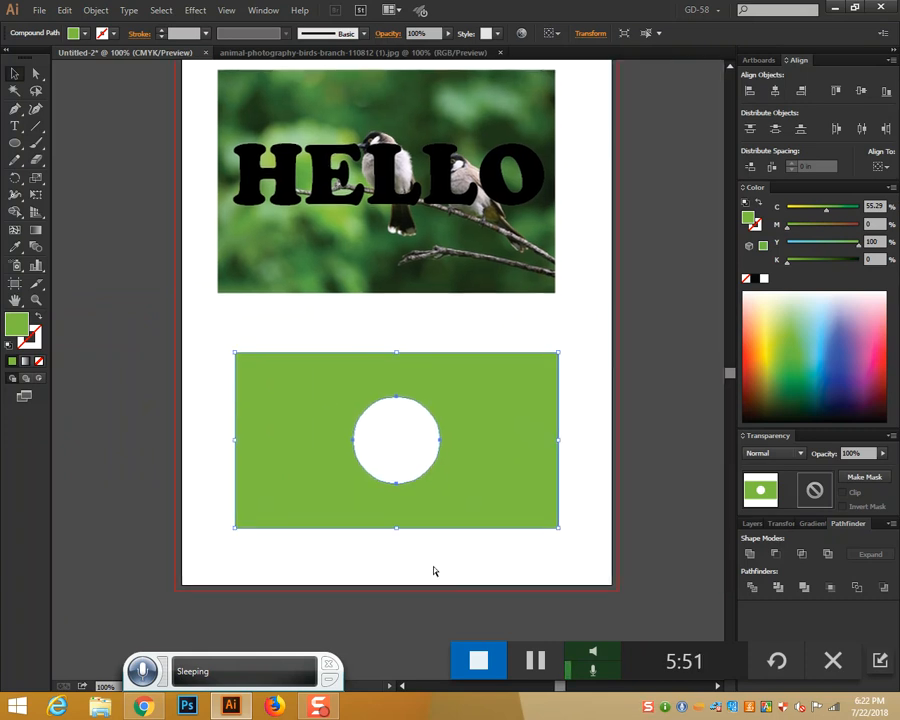
Undo back to the red circle on the rectangle and ungroup the two shapes
{"action": "key", "text": "ctrl+z"}
{"action": "key", "text": "ctrl+z"}
{"action": "key", "text": "ctrl+z"}
{"action": "key", "text": "ctrl+z"}
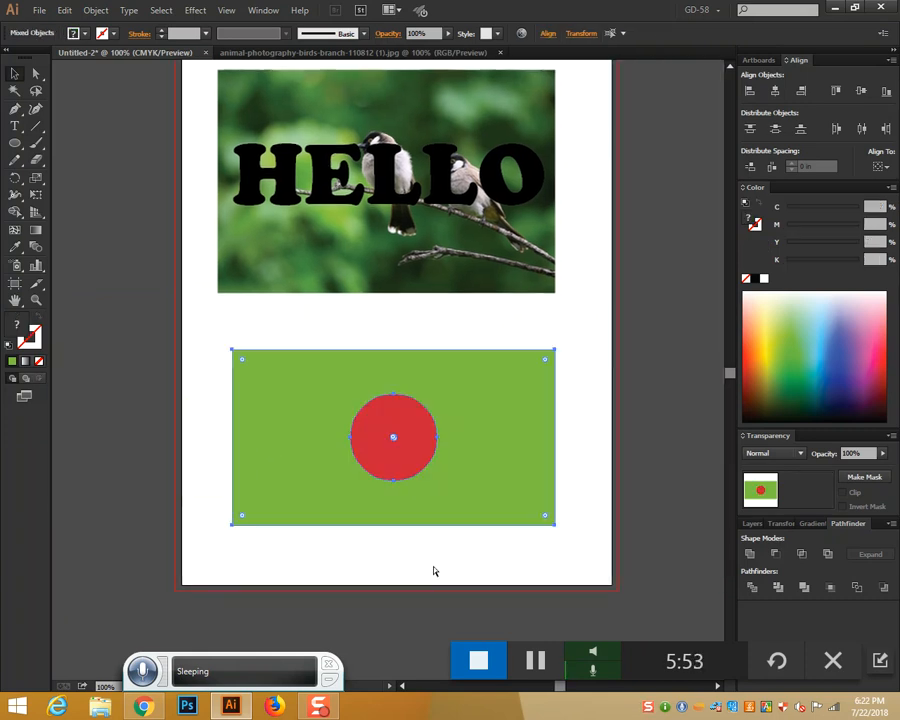
{"action": "key", "text": "ctrl+z"}
{"action": "left_click", "coordinate": [585, 423]}
{"action": "left_click", "coordinate": [427, 424]}
{"action": "key", "text": "ctrl+shift+g"}
Try cutting the circle out with Minus Front, test-move it, then undo the move
{"action": "left_click", "coordinate": [418, 328]}
{"action": "left_click_drag", "start_coordinate": [340, 327], "coordinate": [480, 552]}
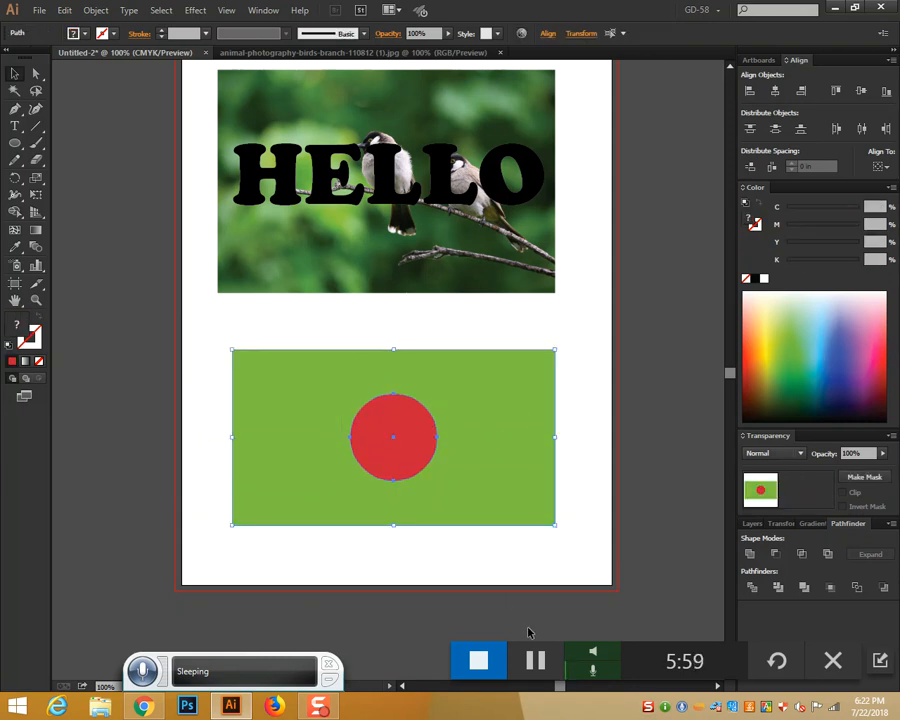
{"action": "left_click", "coordinate": [775, 556]}
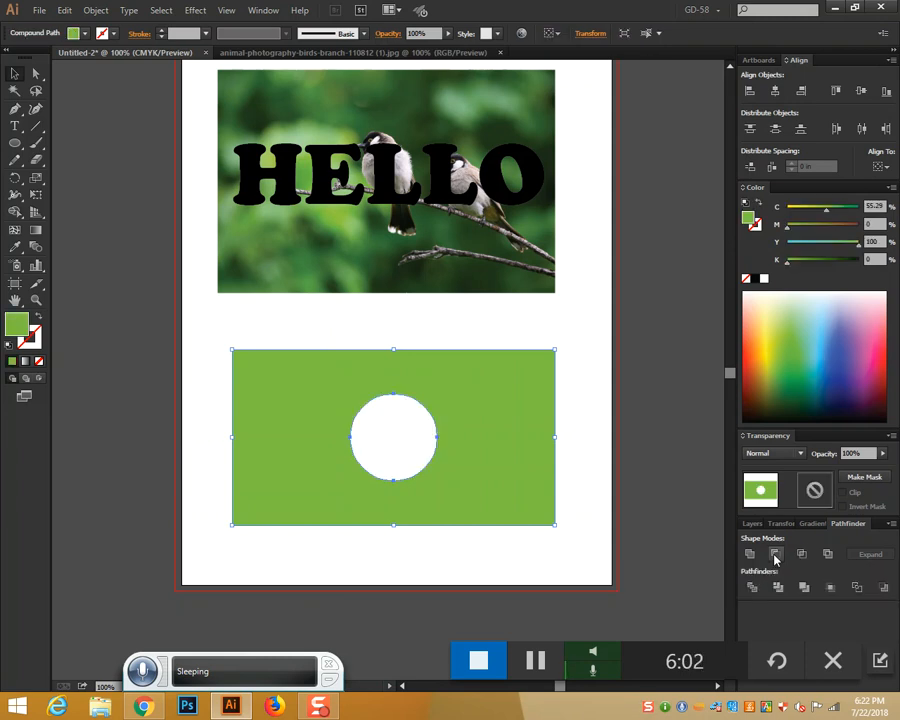
{"action": "left_click_drag", "start_coordinate": [508, 510], "coordinate": [330, 507]}
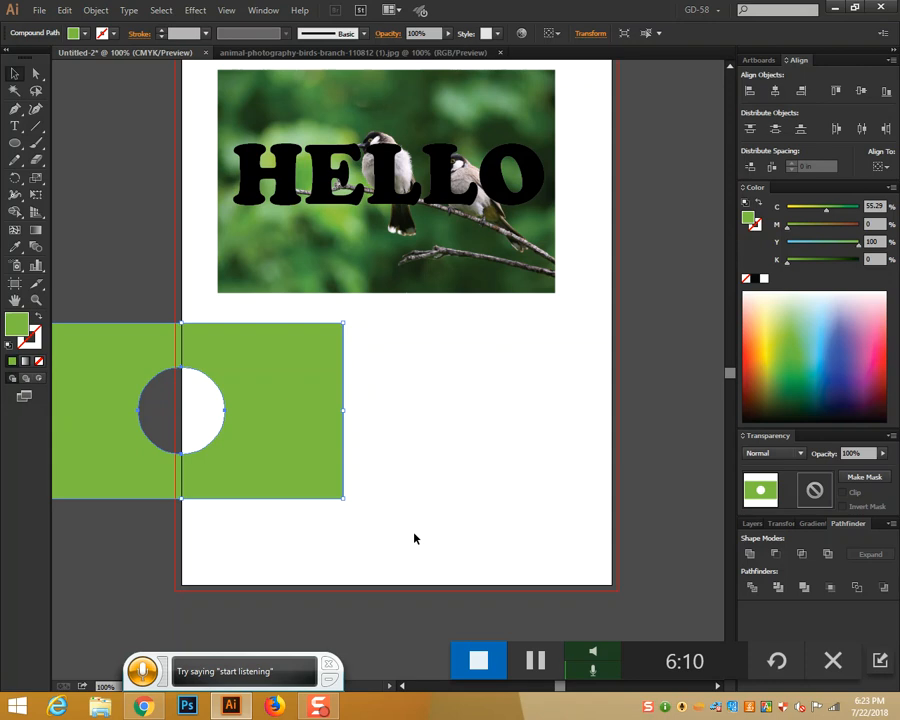
{"action": "key", "text": "ctrl+z"}
{"action": "key", "text": "ctrl+z"}
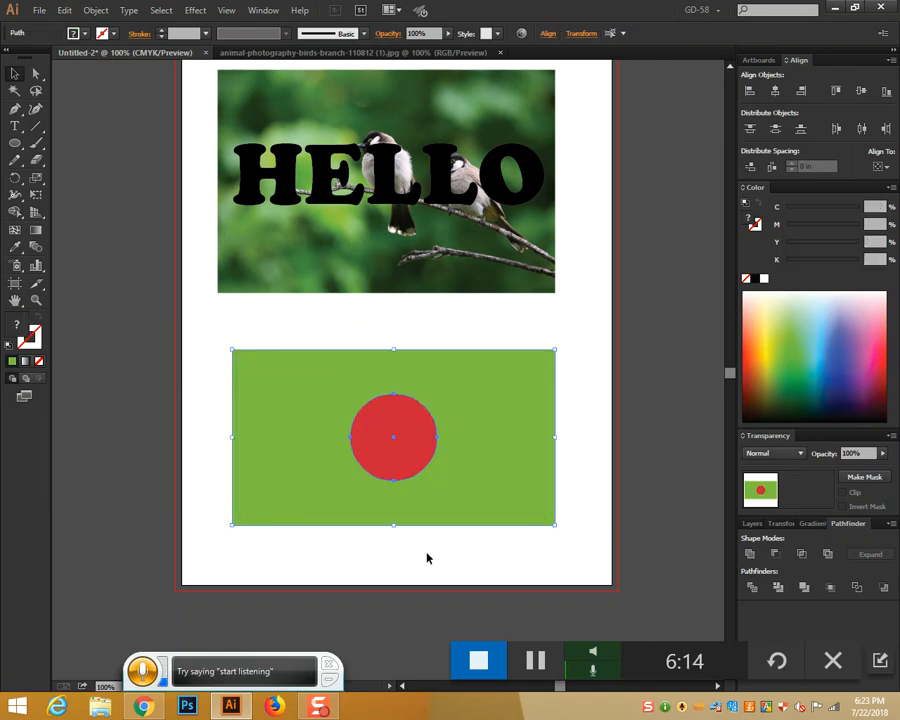
{"action": "left_click", "coordinate": [454, 563]}
{"action": "left_click", "coordinate": [402, 468]}
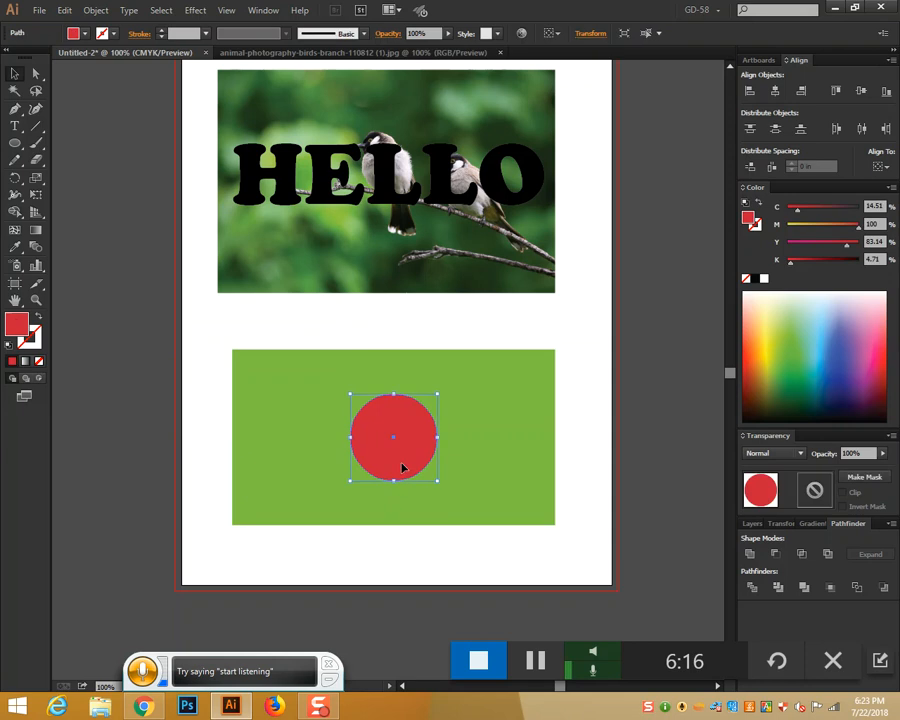
{"action": "left_click", "coordinate": [584, 448]}
Combine the red circle and green rectangle with Make Compound Path
{"action": "left_click_drag", "start_coordinate": [317, 322], "coordinate": [440, 476]}
{"action": "right_click", "coordinate": [438, 480]}
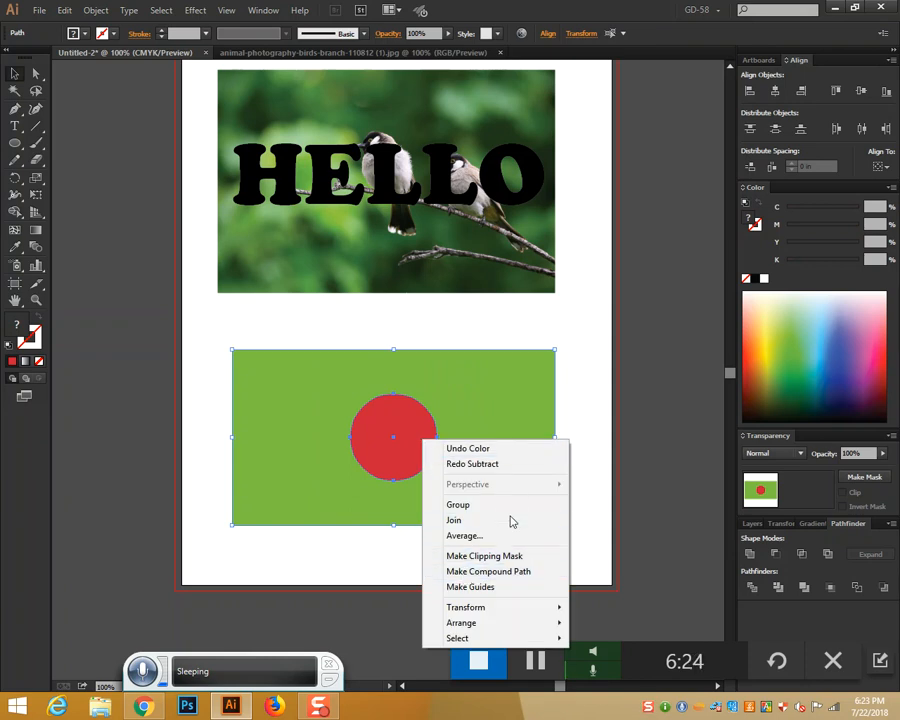
{"action": "left_click", "coordinate": [643, 356]}
{"action": "left_click_drag", "start_coordinate": [362, 346], "coordinate": [457, 422]}
{"action": "right_click", "coordinate": [457, 420]}
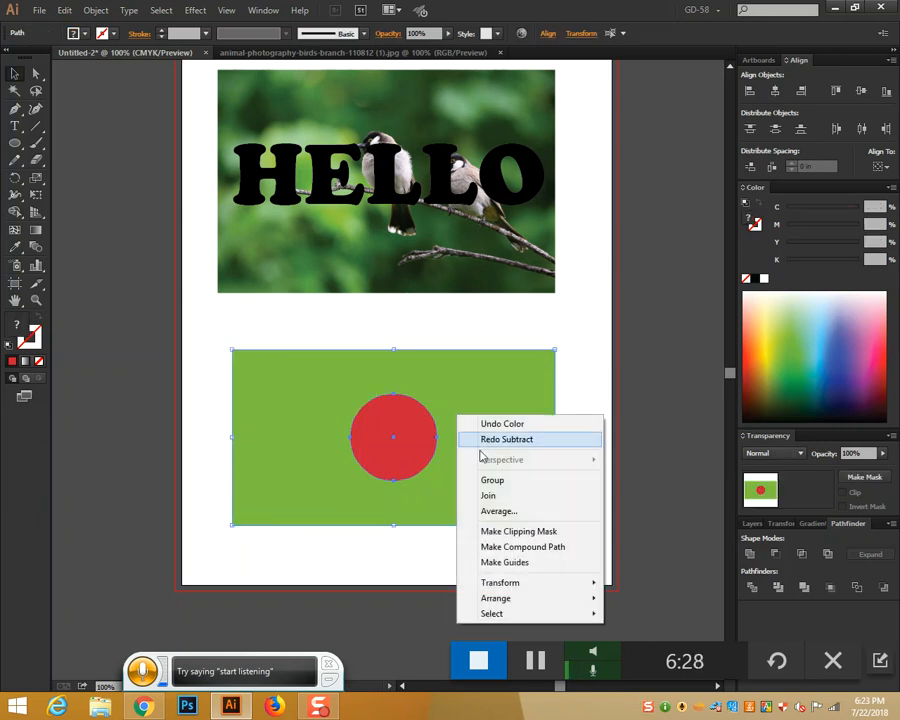
{"action": "left_click", "coordinate": [546, 559]}
Move the compound shape aside to inspect the hole, move it back, and release it
{"action": "left_click_drag", "start_coordinate": [518, 489], "coordinate": [293, 463]}
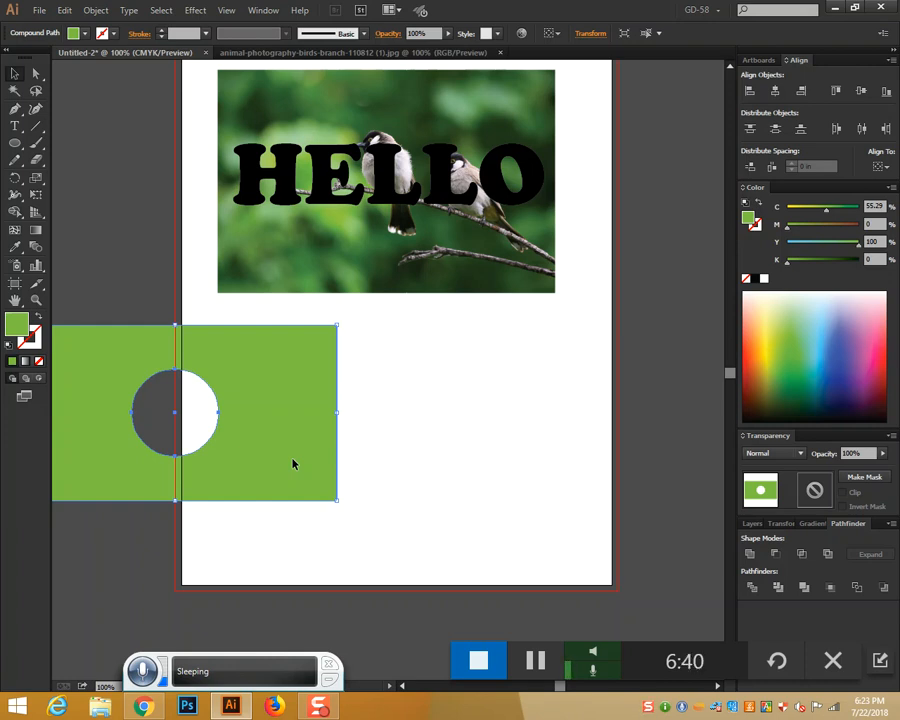
{"action": "left_click_drag", "start_coordinate": [293, 463], "coordinate": [516, 461]}
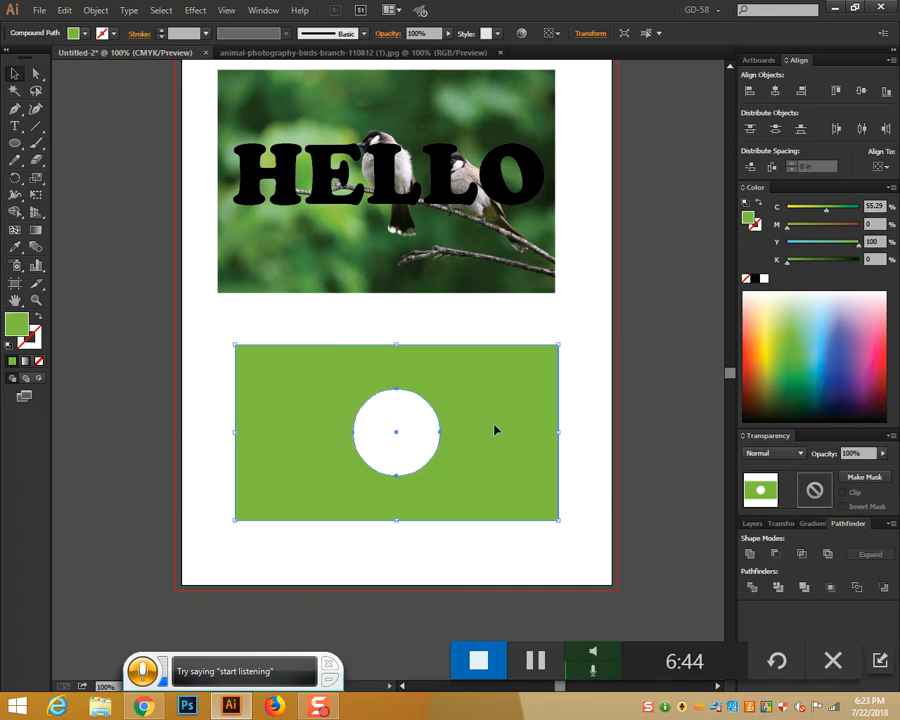
{"action": "right_click", "coordinate": [496, 415]}
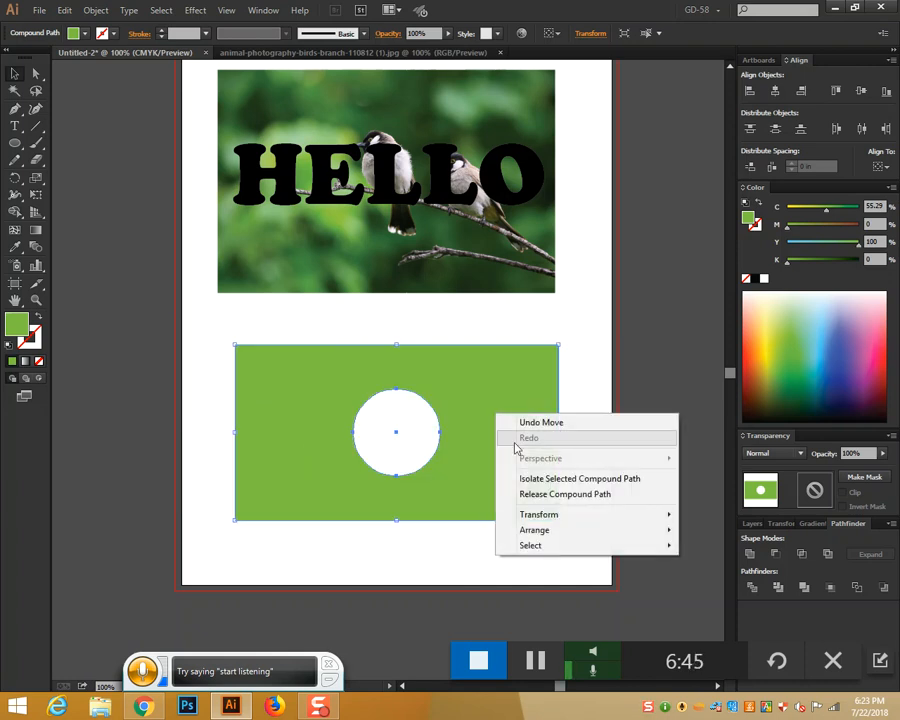
{"action": "left_click", "coordinate": [585, 495]}
{"action": "left_click", "coordinate": [502, 542]}
Test-move the freed green circle, then undo back to the red circle on the rectangle
{"action": "left_click_drag", "start_coordinate": [416, 460], "coordinate": [398, 585]}
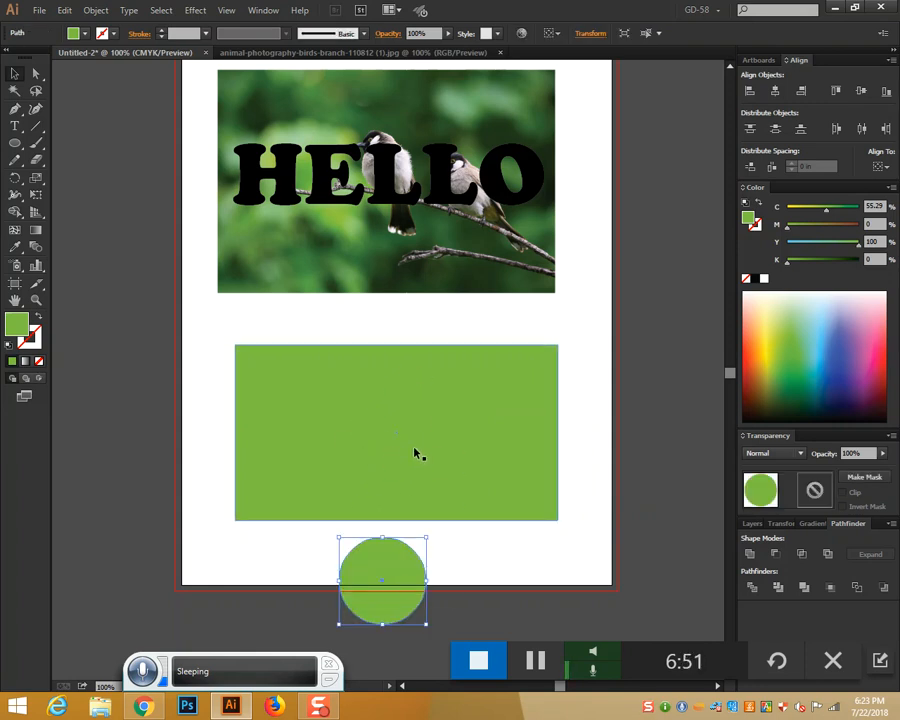
{"action": "scroll", "coordinate": [417, 453], "scroll_direction": "down", "scroll_amount": 3}
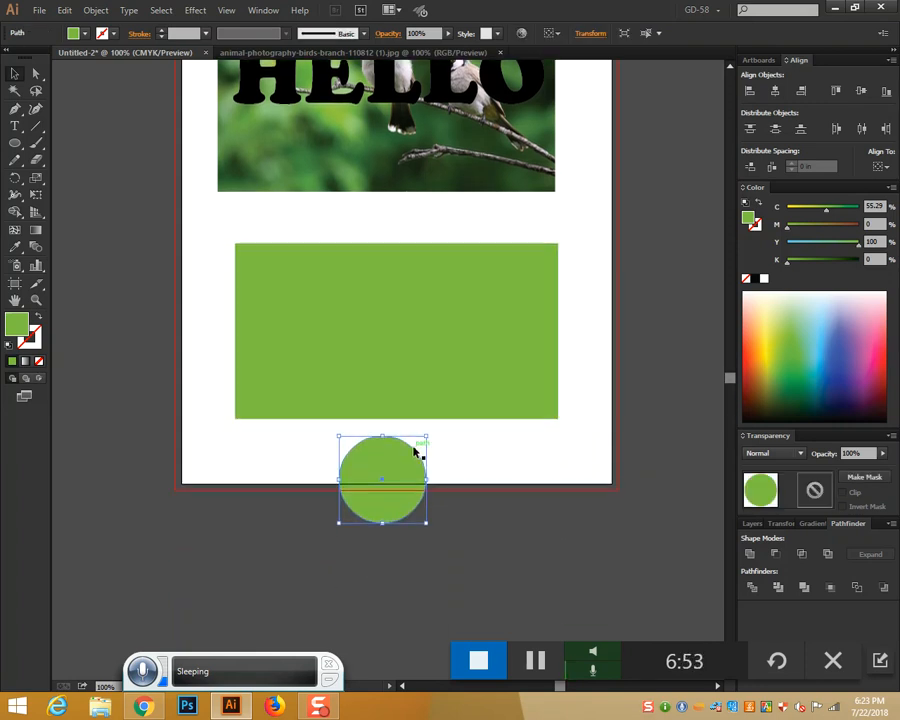
{"action": "scroll", "coordinate": [417, 453], "scroll_direction": "up", "scroll_amount": 2}
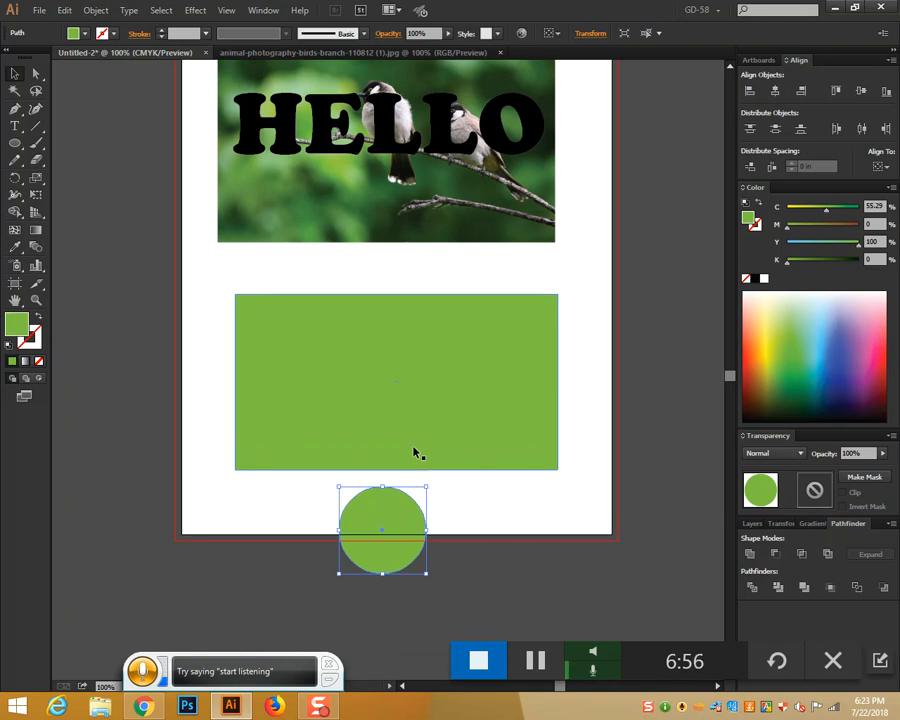
{"action": "left_click_drag", "start_coordinate": [408, 553], "coordinate": [406, 504]}
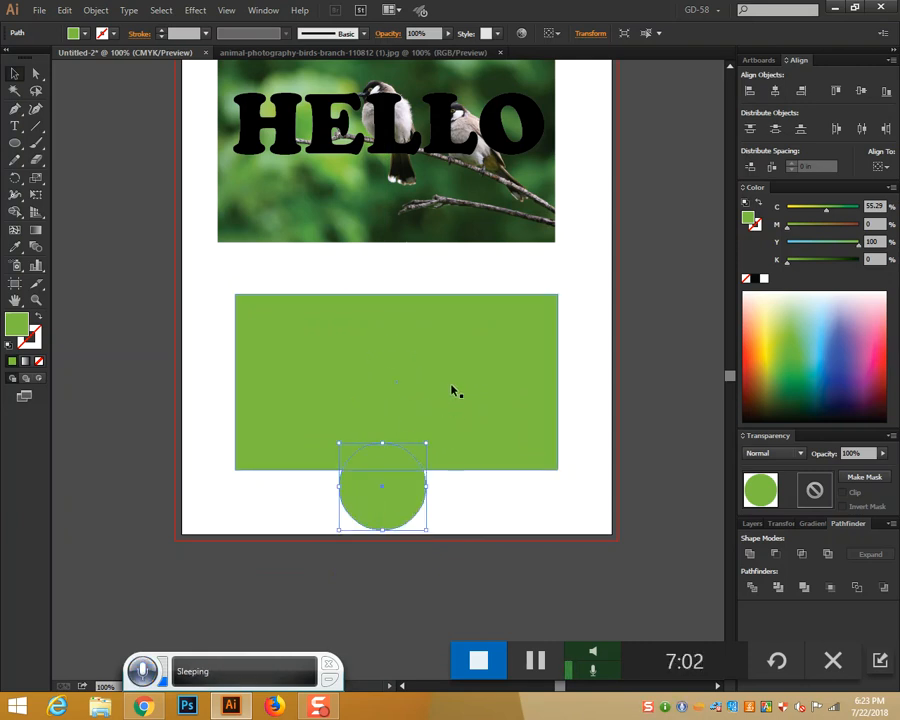
{"action": "key", "text": "ctrl+z"}
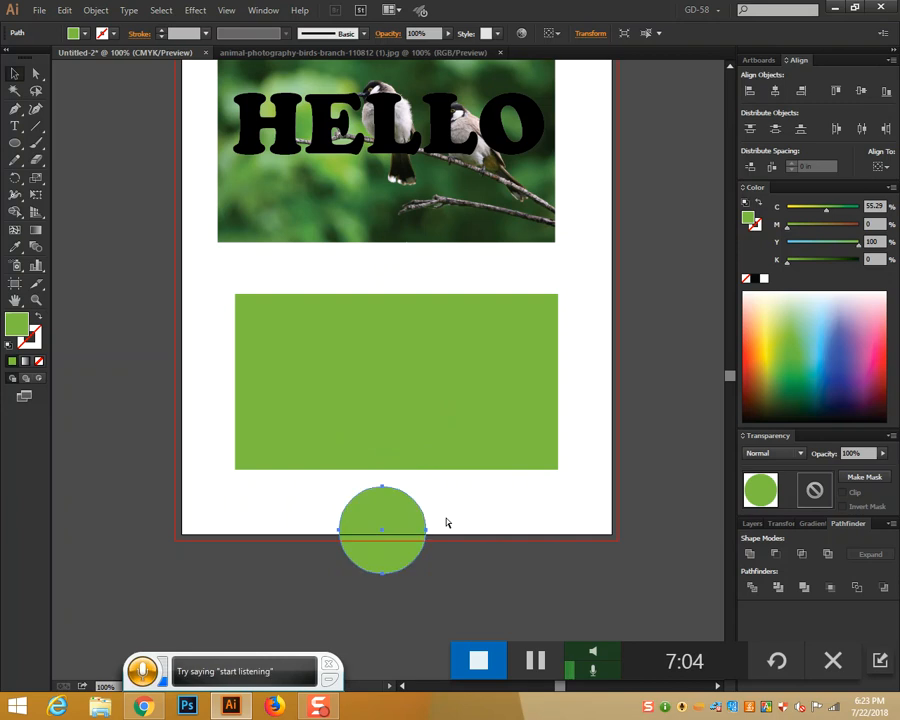
{"action": "key", "text": "ctrl+z"}
{"action": "key", "text": "ctrl+z"}
{"action": "key", "text": "ctrl+z"}
{"action": "key", "text": "ctrl+z"}
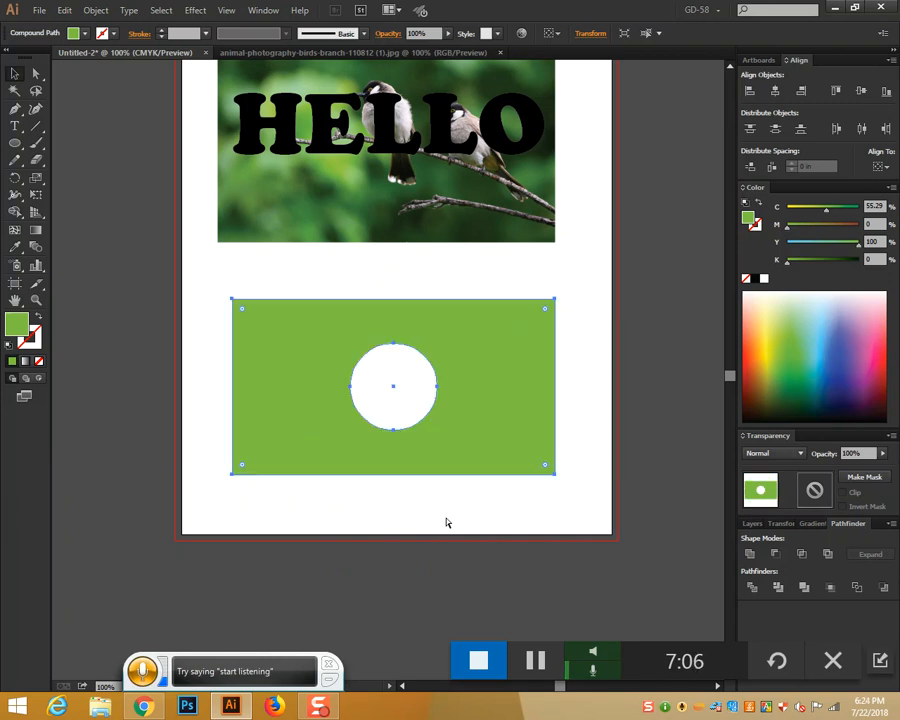
{"action": "key", "text": "ctrl+z"}
Punch the red circle out of the green rectangle with Pathfinder Minus Front
{"action": "left_click", "coordinate": [532, 484]}
{"action": "left_click", "coordinate": [408, 387]}
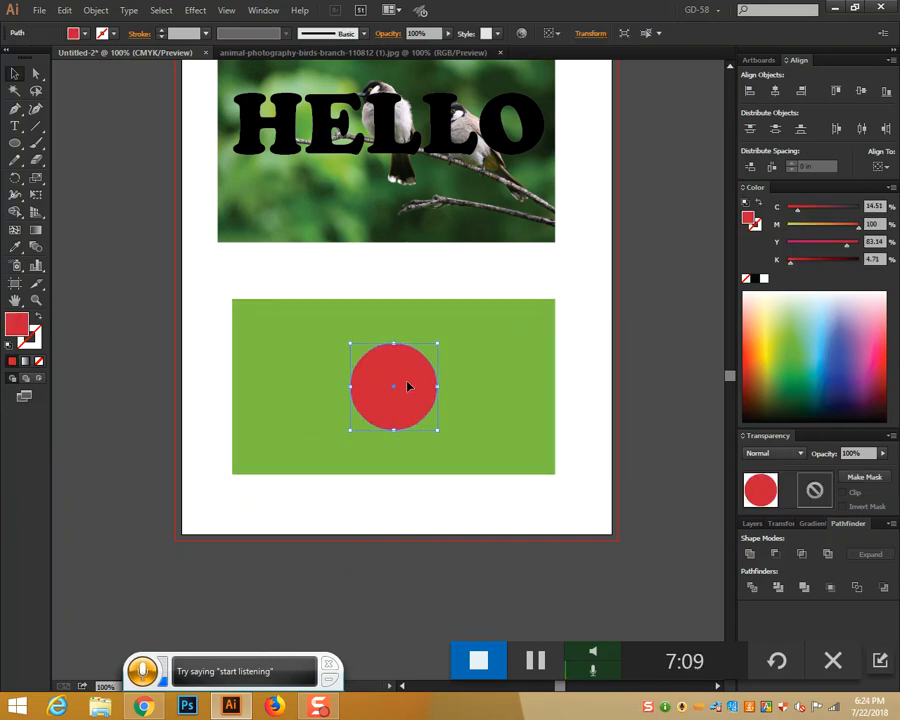
{"action": "left_click_drag", "start_coordinate": [356, 276], "coordinate": [470, 498]}
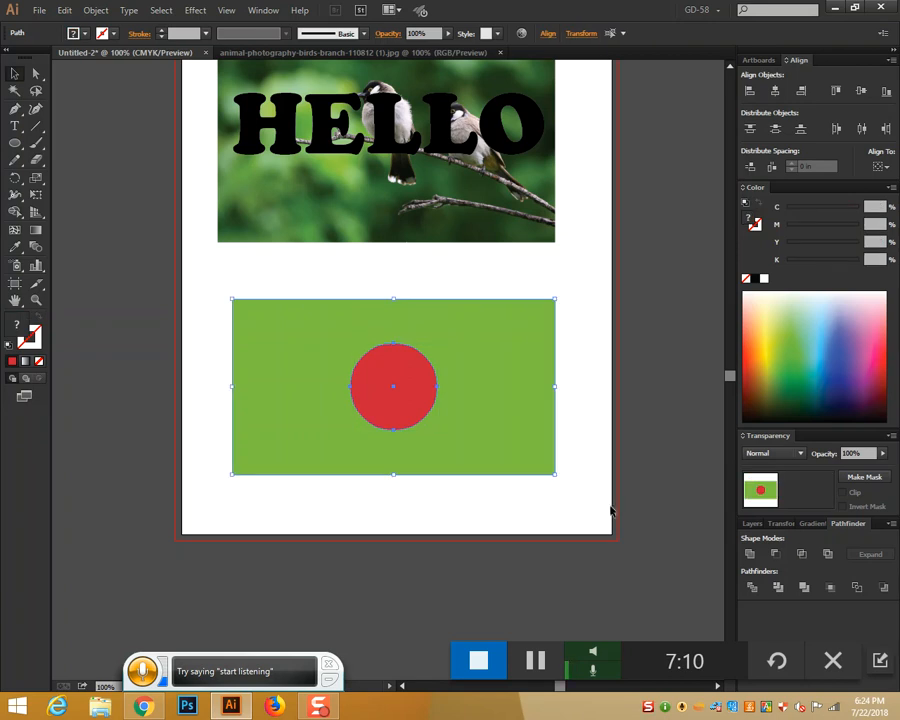
{"action": "left_click", "coordinate": [757, 588]}
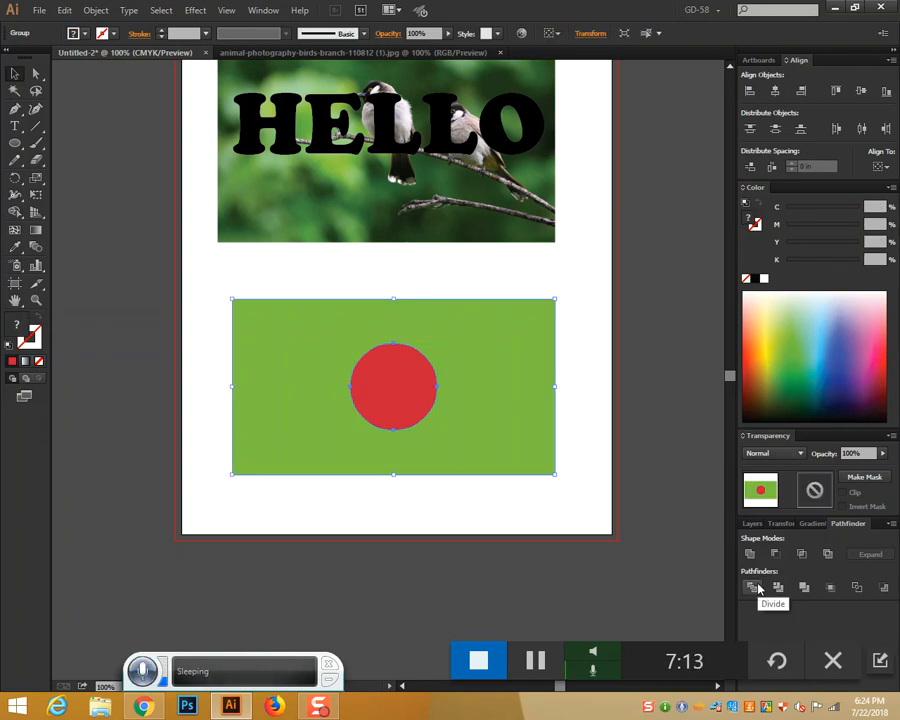
{"action": "key", "text": "ctrl+z"}
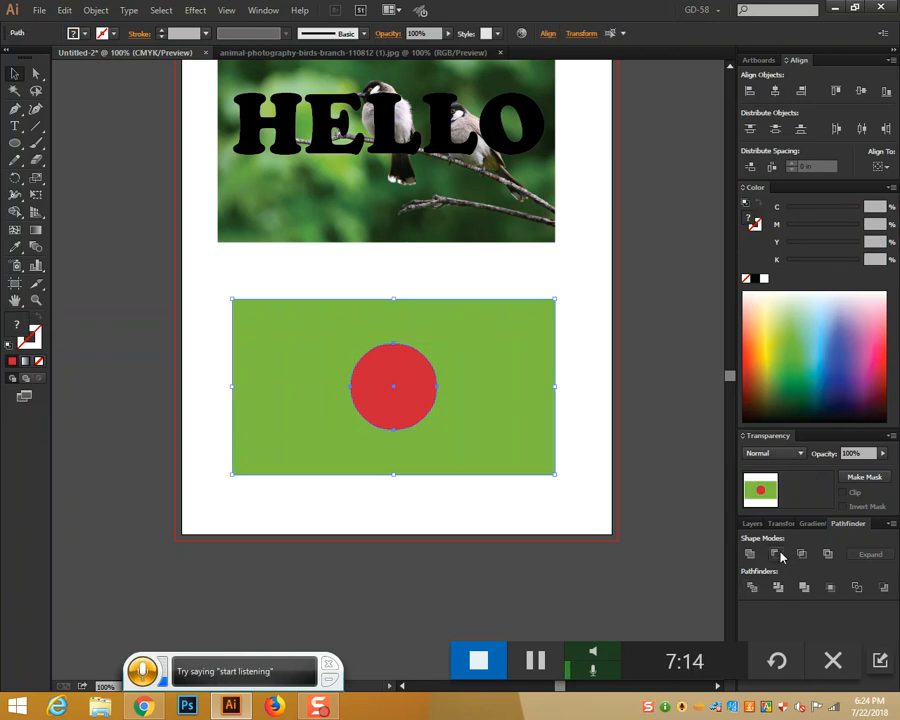
{"action": "left_click", "coordinate": [781, 556]}
{"action": "right_click", "coordinate": [494, 354]}
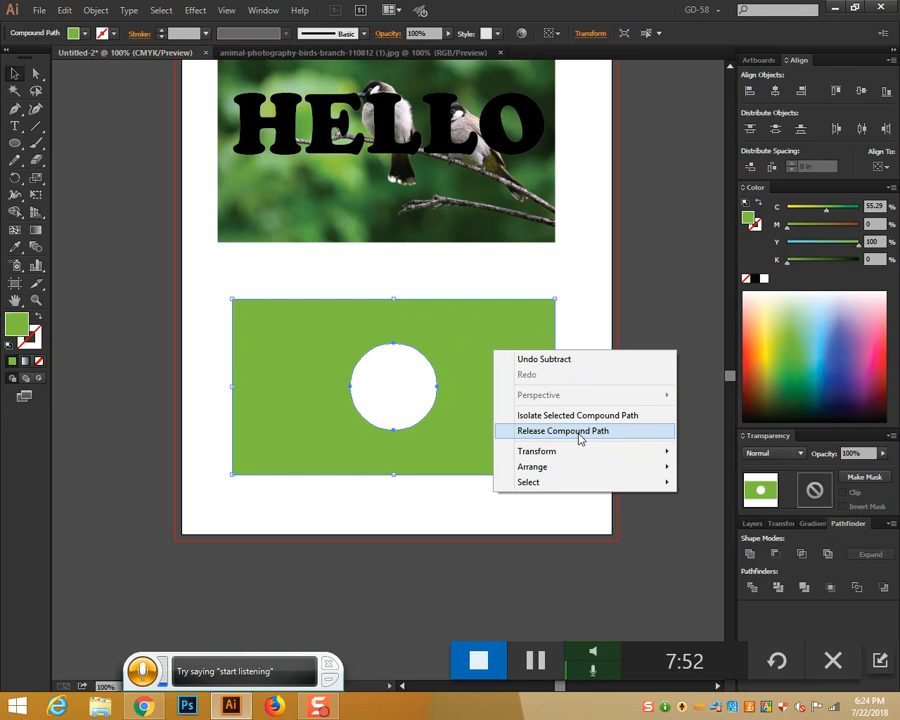
Release the compound path, move the shapes, and undo back to the solid red circle
{"action": "left_click", "coordinate": [579, 438]}
{"action": "left_click_drag", "start_coordinate": [412, 408], "coordinate": [443, 543]}
{"action": "key", "text": "ctrl+shift+a"}
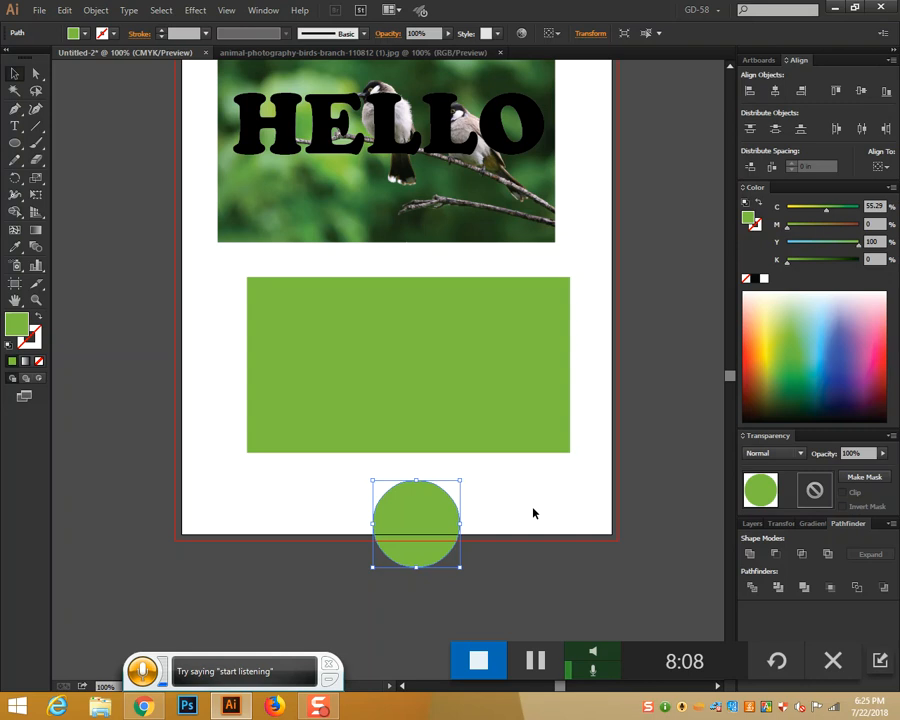
{"action": "key", "text": "ctrl+z"}
{"action": "key", "text": "ctrl+z"}
{"action": "key", "text": "ctrl+z"}
{"action": "key", "text": "ctrl+z"}
{"action": "key", "text": "ctrl+z"}
{"action": "key", "text": "ctrl+z"}
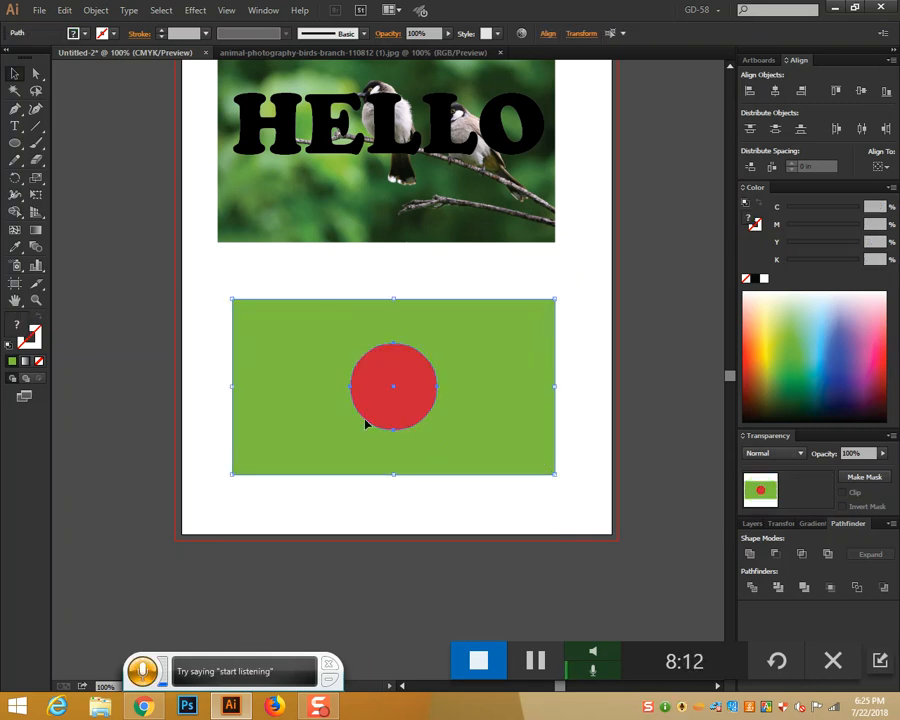
{"action": "left_click", "coordinate": [347, 274]}
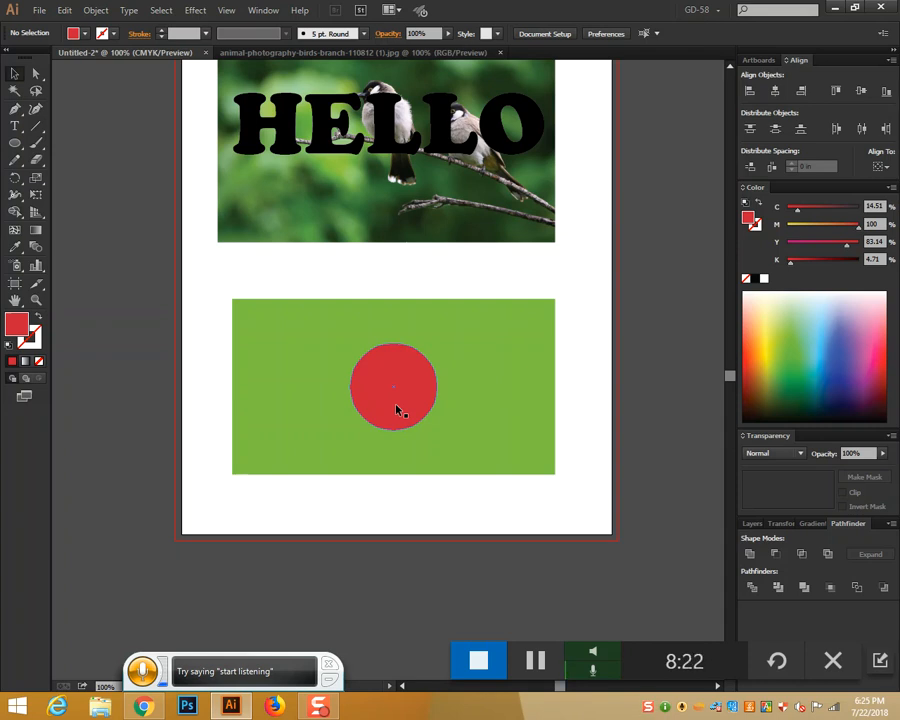
Divide the rectangle along the circle, ungroup, and delete the red circle piece
{"action": "left_click_drag", "start_coordinate": [368, 289], "coordinate": [414, 440]}
{"action": "left_click", "coordinate": [754, 587]}
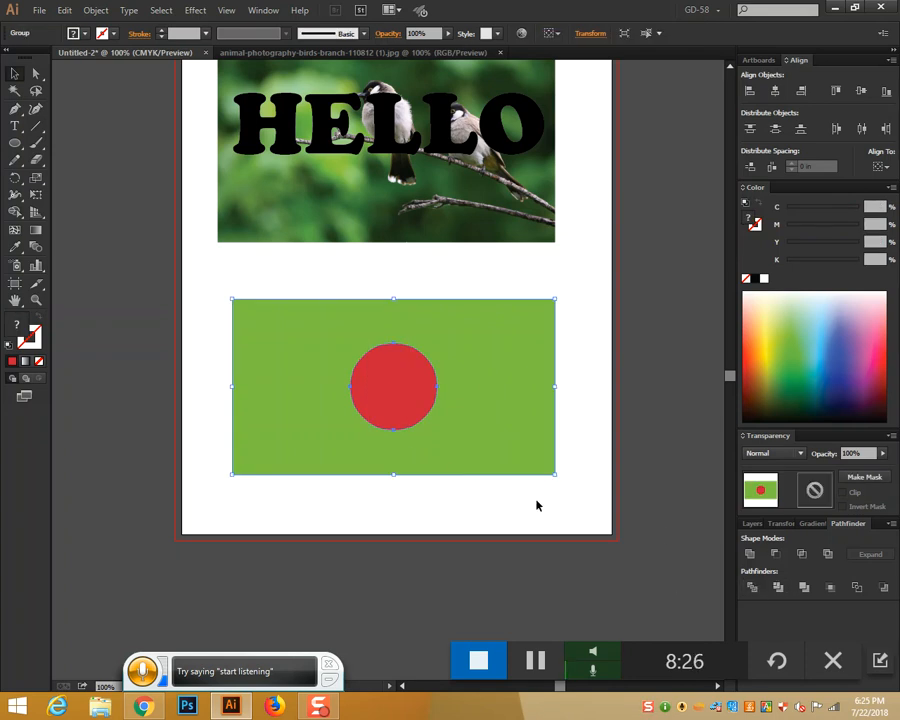
{"action": "right_click", "coordinate": [464, 382]}
{"action": "left_click", "coordinate": [501, 463]}
{"action": "left_click", "coordinate": [498, 514]}
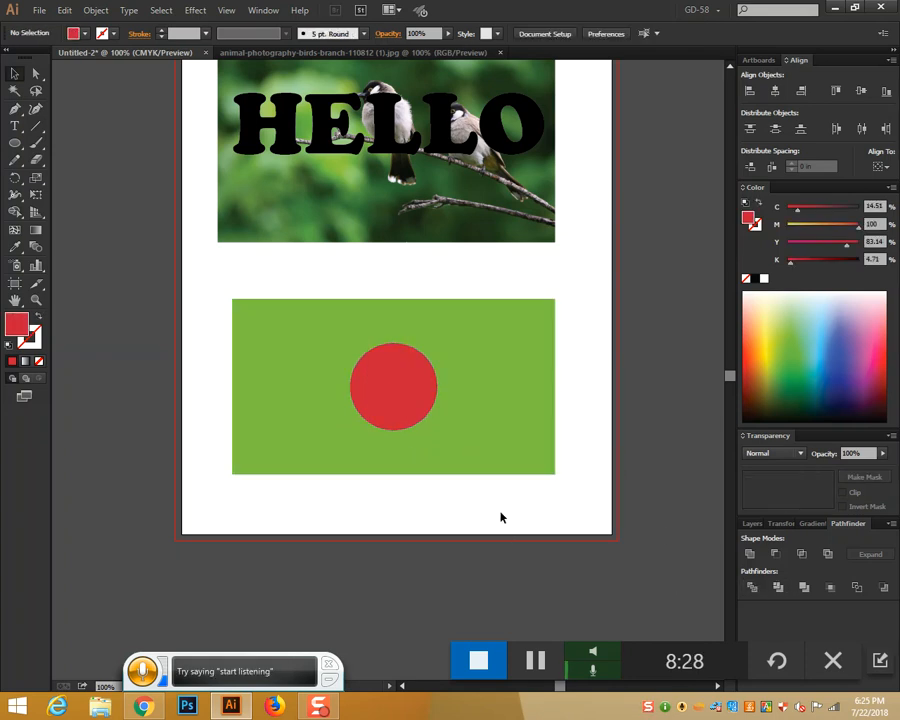
{"action": "left_click", "coordinate": [412, 404]}
{"action": "key", "text": "Delete"}
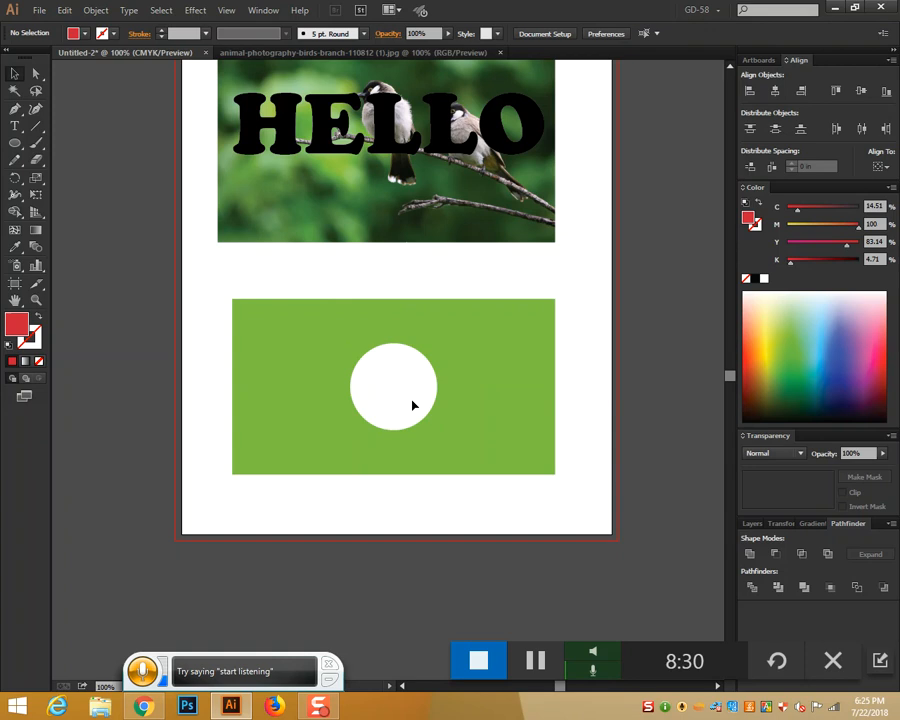
Release the panel's compound path and move the freed circle to the page's bottom edge
{"action": "left_click", "coordinate": [502, 388]}
{"action": "right_click", "coordinate": [505, 393]}
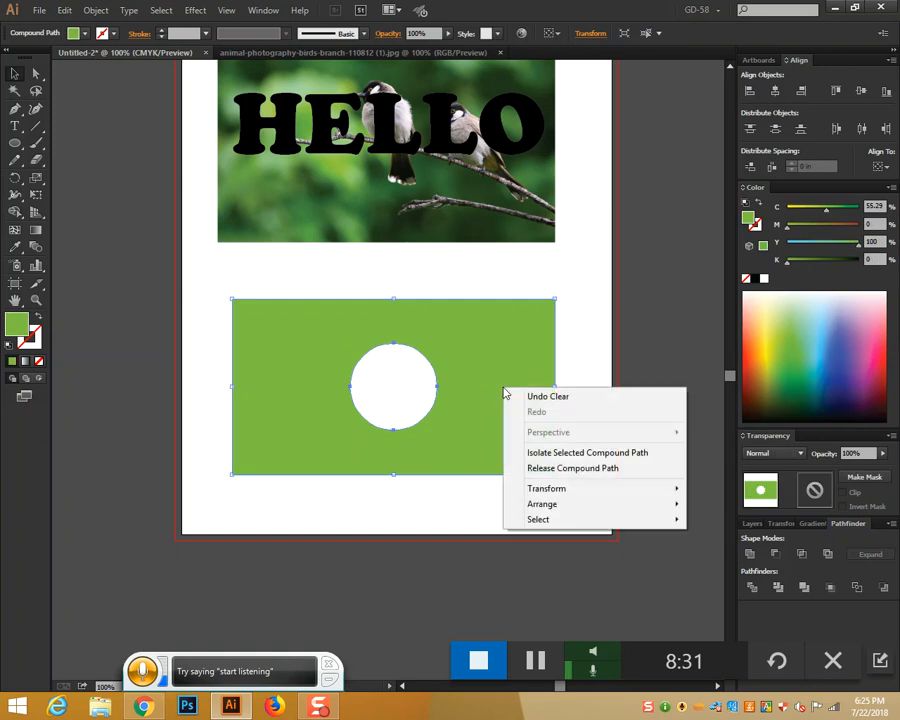
{"action": "left_click", "coordinate": [555, 468]}
{"action": "left_click", "coordinate": [505, 511]}
{"action": "left_click_drag", "start_coordinate": [428, 416], "coordinate": [409, 558]}
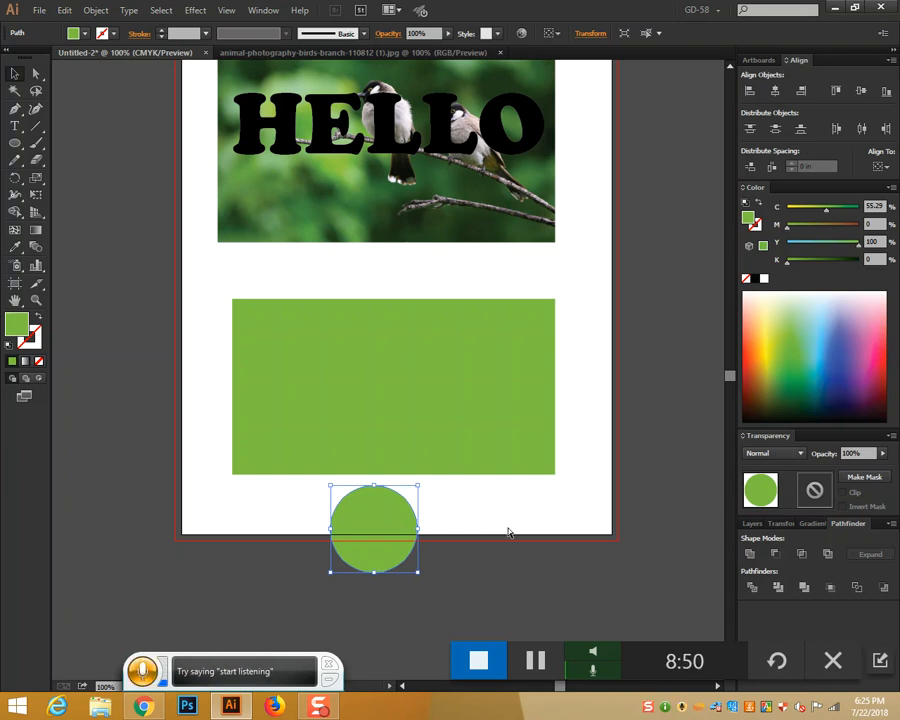
Delete the green panel together with its circle
{"action": "key", "text": "a"}
{"action": "key", "text": "ctrl+z"}
{"action": "key", "text": "ctrl+z"}
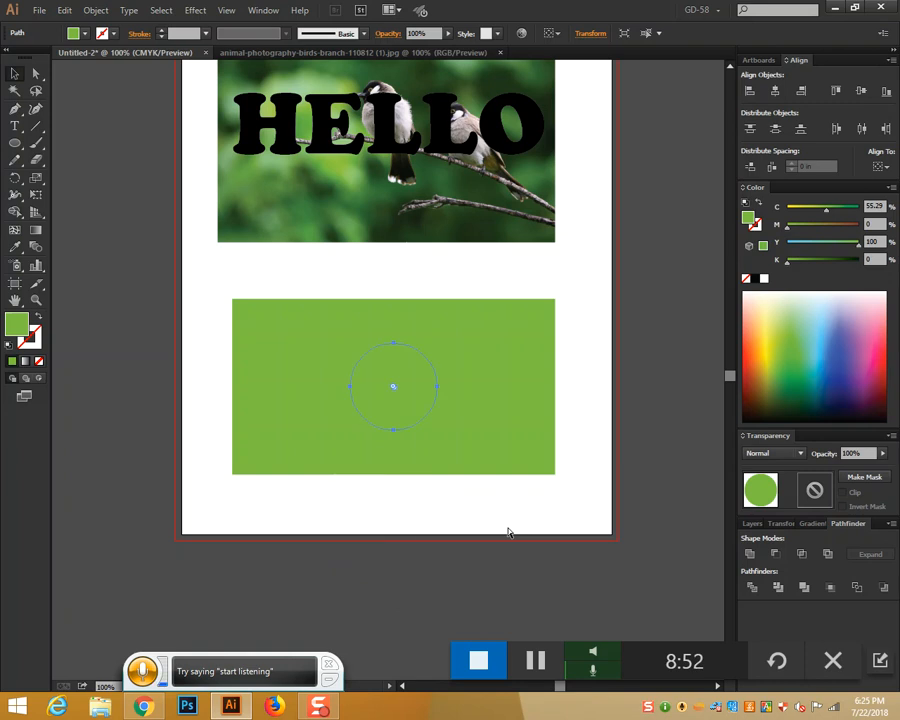
{"action": "left_click_drag", "start_coordinate": [500, 436], "coordinate": [282, 420]}
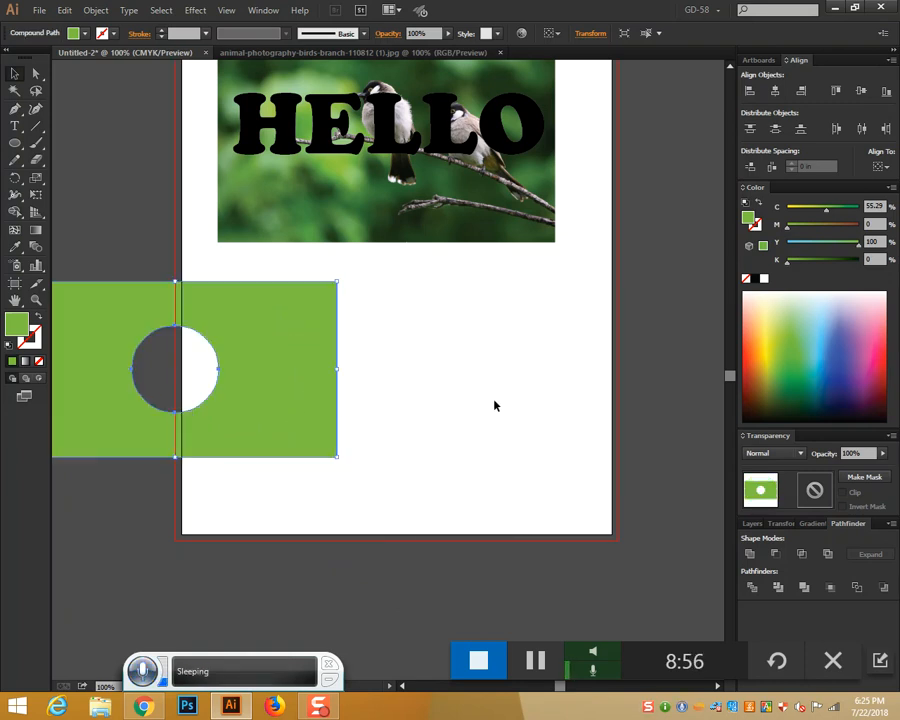
{"action": "key", "text": "Delete"}
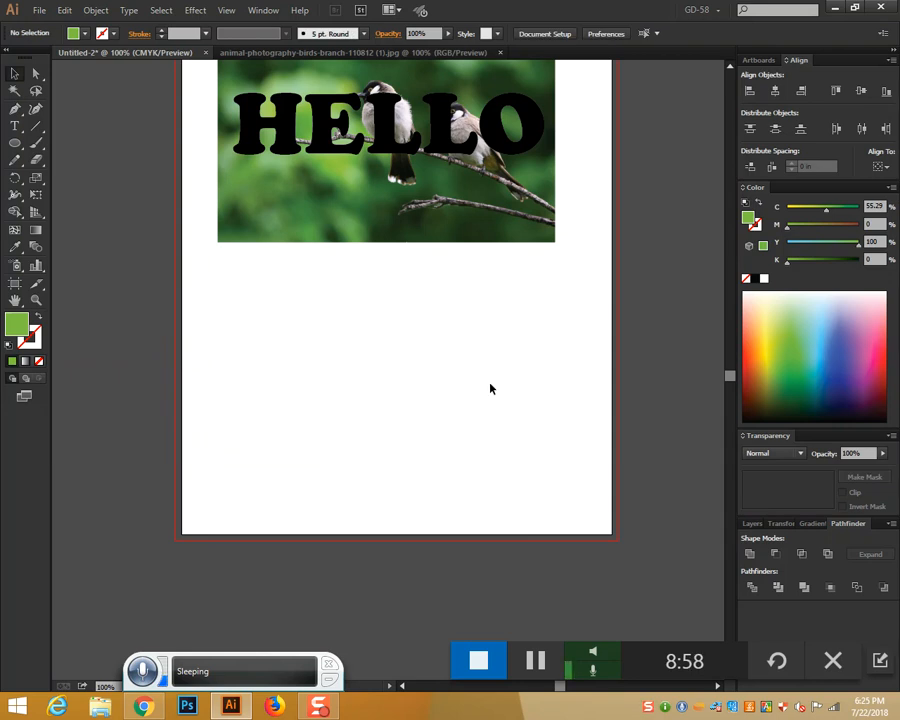
Delete the black HELLO lettering above the bird photo
{"action": "scroll", "coordinate": [490, 389], "scroll_direction": "up", "scroll_amount": 2}
{"action": "scroll", "coordinate": [490, 389], "scroll_direction": "down", "scroll_amount": 2}
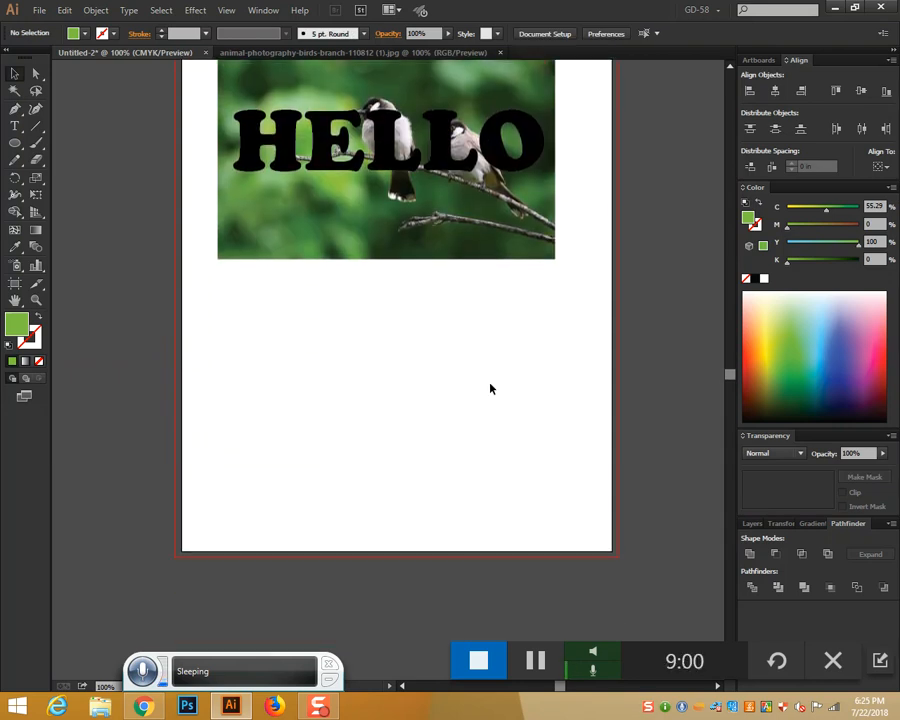
{"action": "scroll", "coordinate": [488, 387], "scroll_direction": "up", "scroll_amount": 1}
{"action": "left_click", "coordinate": [410, 204]}
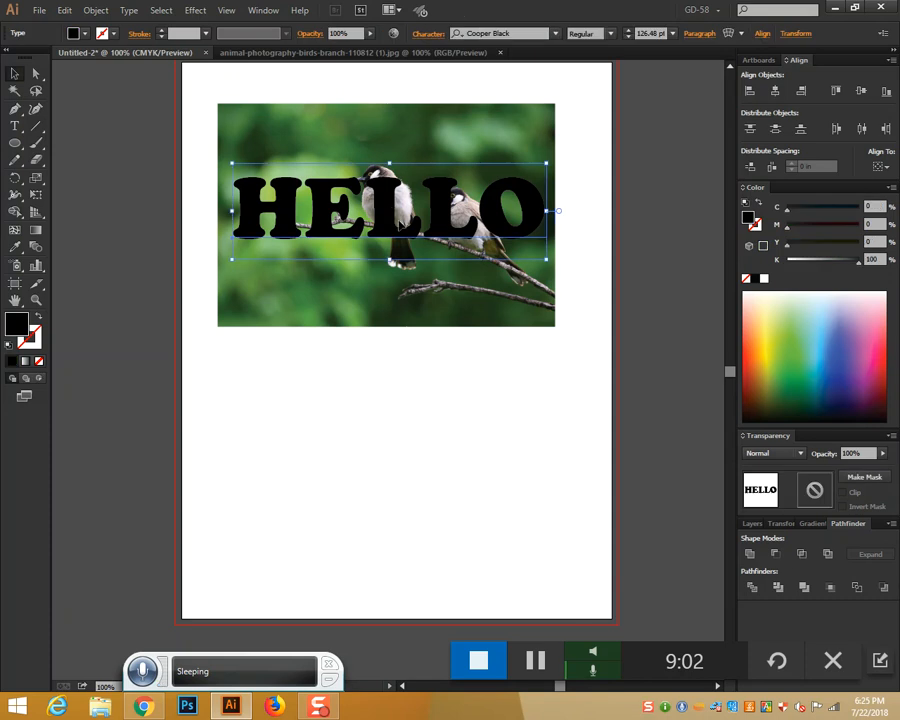
{"action": "key", "text": "Delete"}
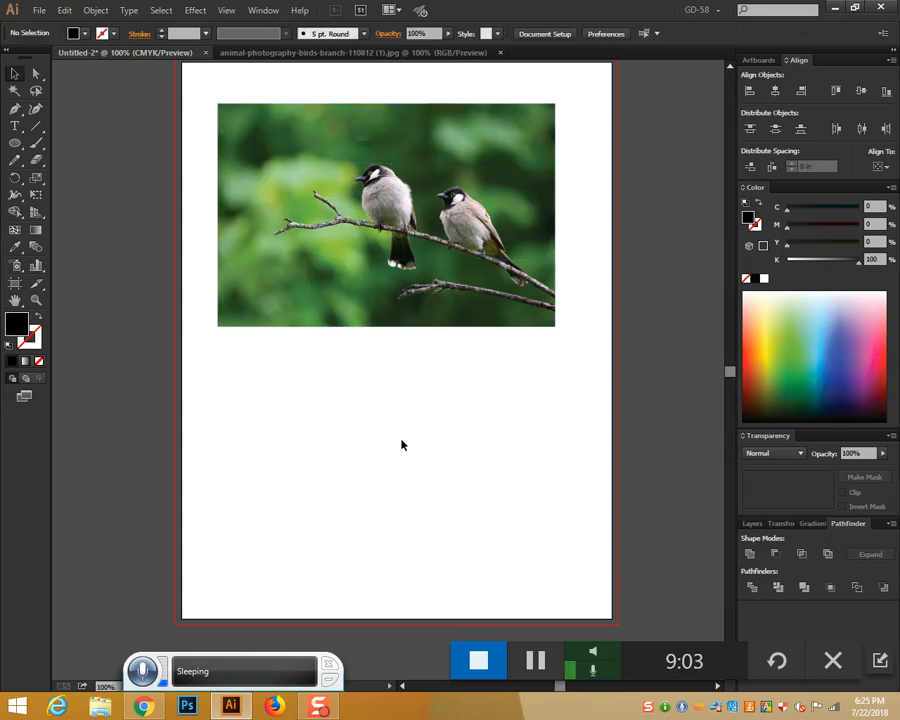
{"action": "left_click", "coordinate": [144, 706]}
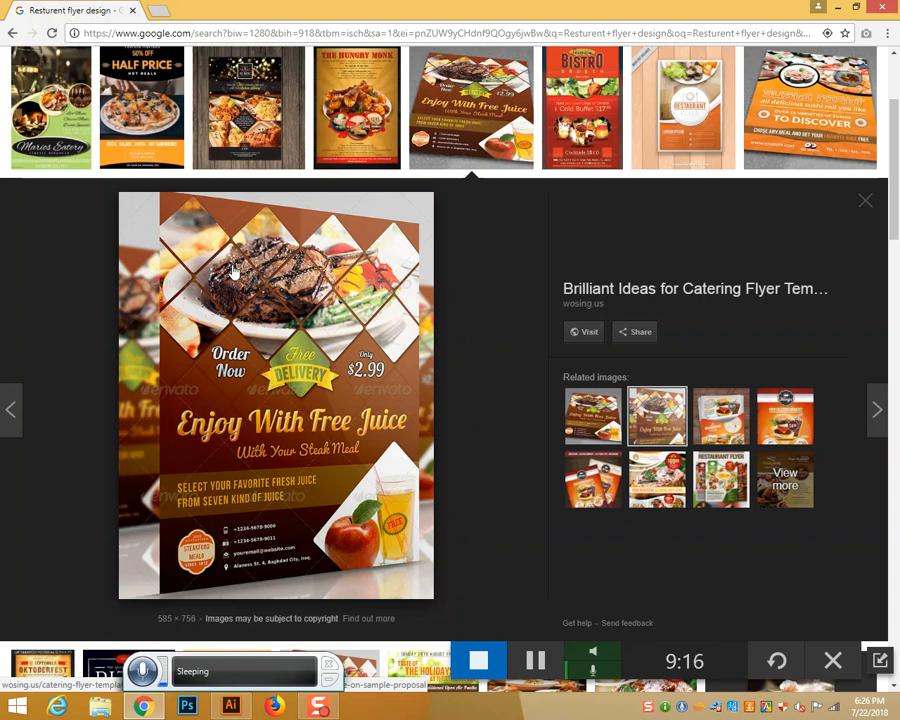
Return from the Chrome flyer reference to the Illustrator poster
{"action": "key", "text": "alt+Tab"}
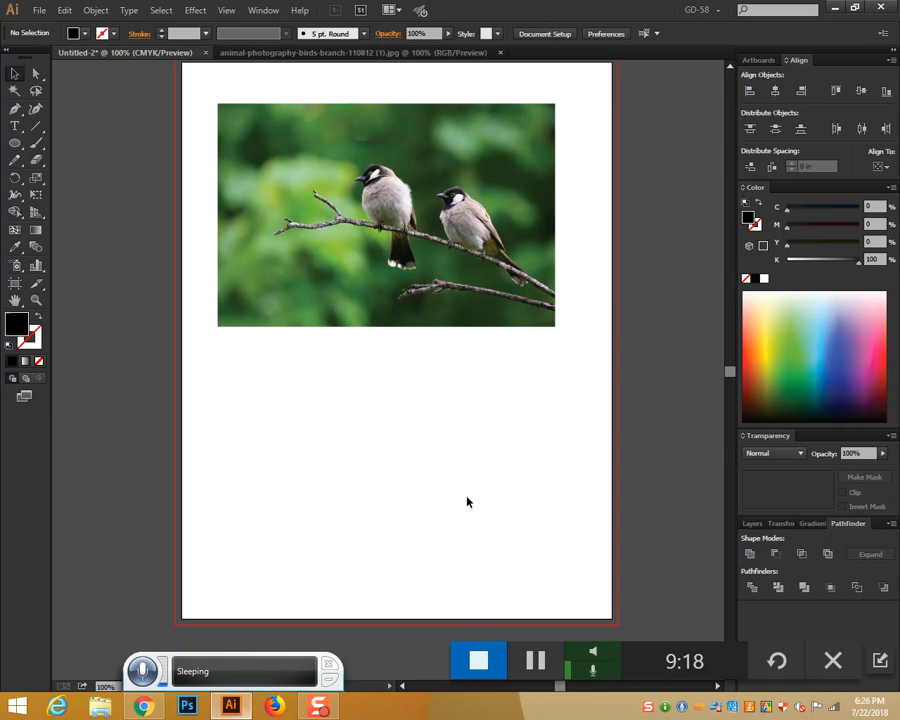
Move the bird photo to the lower page and draw a black square near the top left
{"action": "left_click_drag", "start_coordinate": [453, 281], "coordinate": [462, 563]}
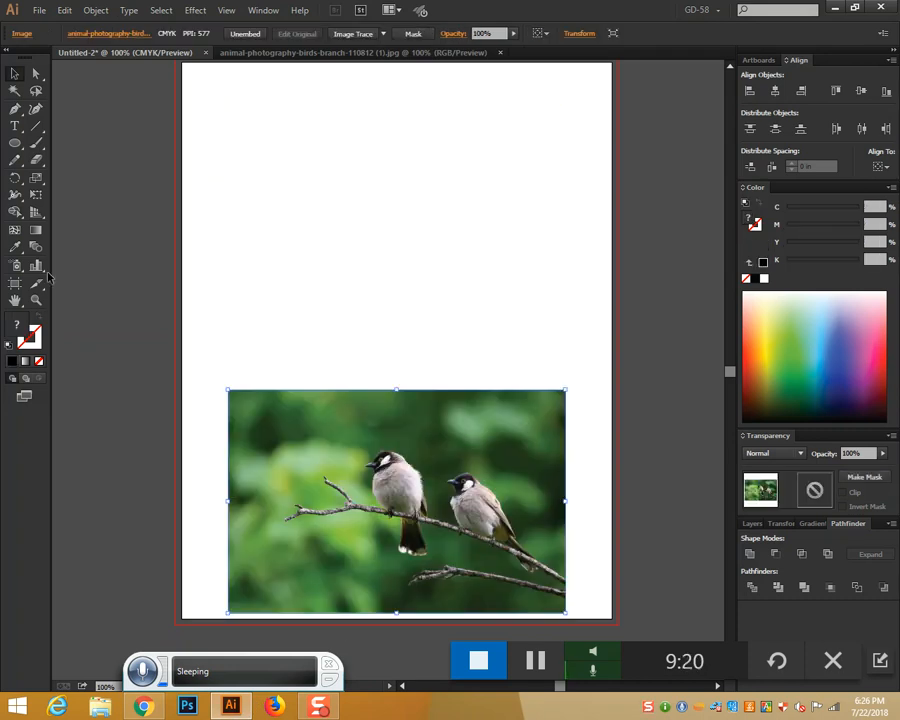
{"action": "left_click_drag", "start_coordinate": [13, 144], "coordinate": [65, 141]}
{"action": "left_click_drag", "start_coordinate": [288, 153], "coordinate": [336, 178]}
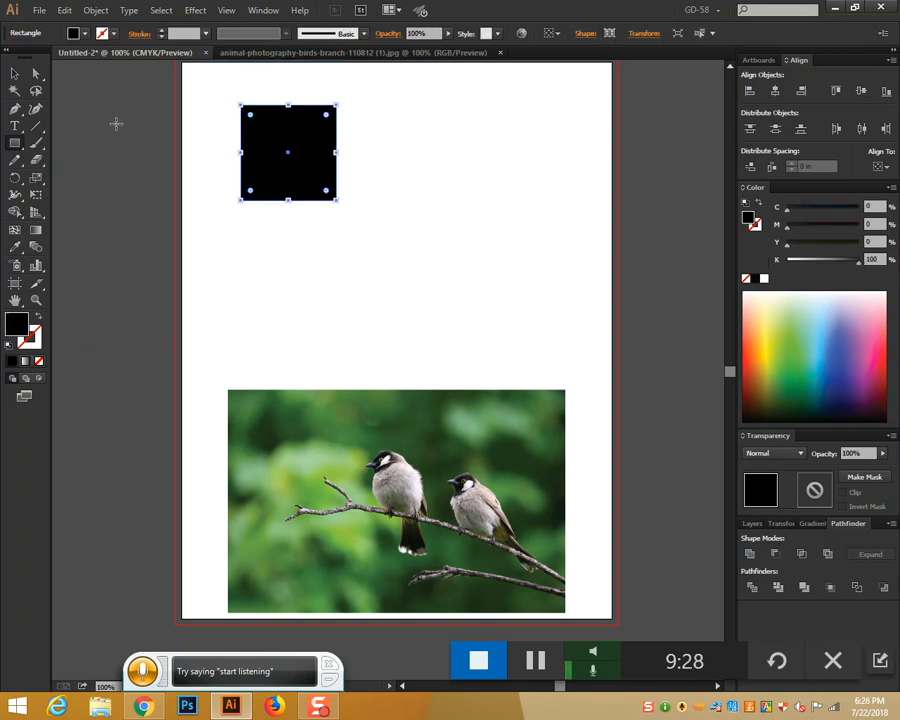
{"action": "left_click", "coordinate": [16, 74]}
Rotate the square 45° into a rounded diamond and repeat it into a row of four
{"action": "left_click_drag", "start_coordinate": [342, 95], "coordinate": [352, 148]}
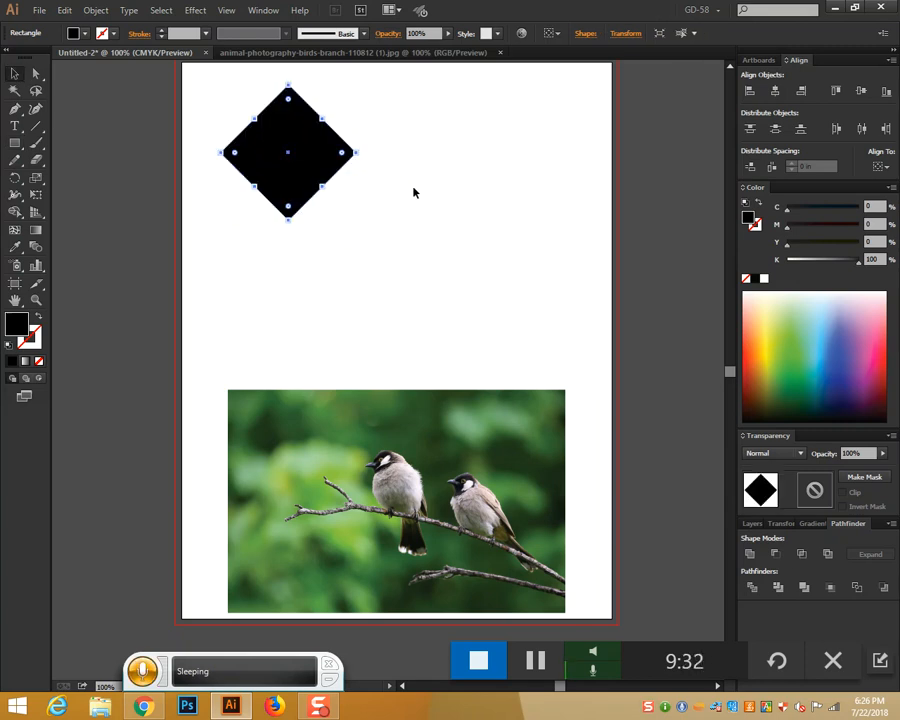
{"action": "left_click_drag", "start_coordinate": [286, 102], "coordinate": [294, 108]}
{"action": "left_click", "coordinate": [446, 192]}
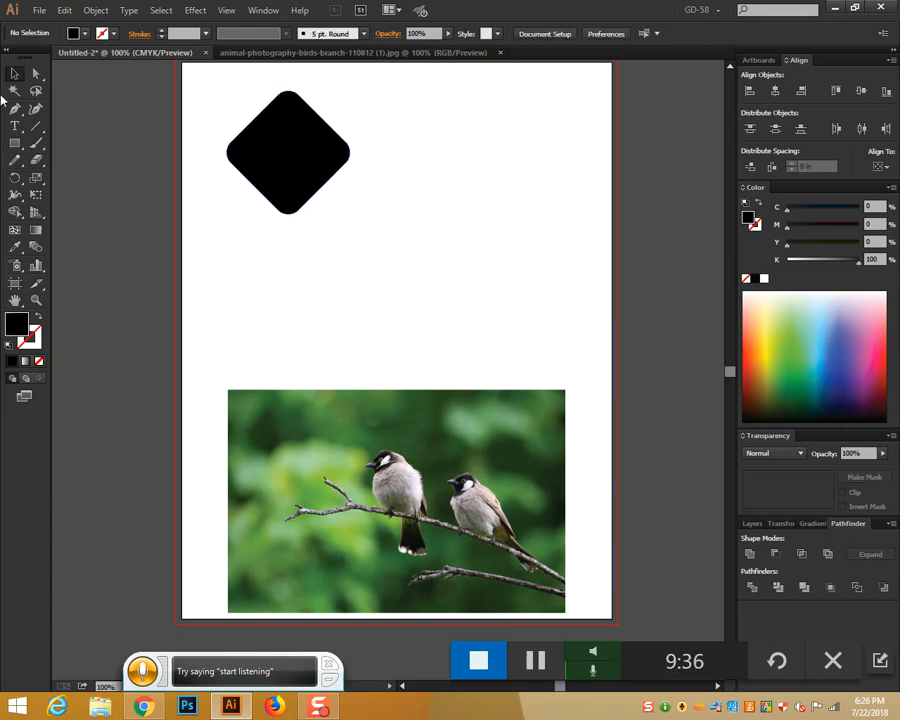
{"action": "left_click", "coordinate": [276, 161]}
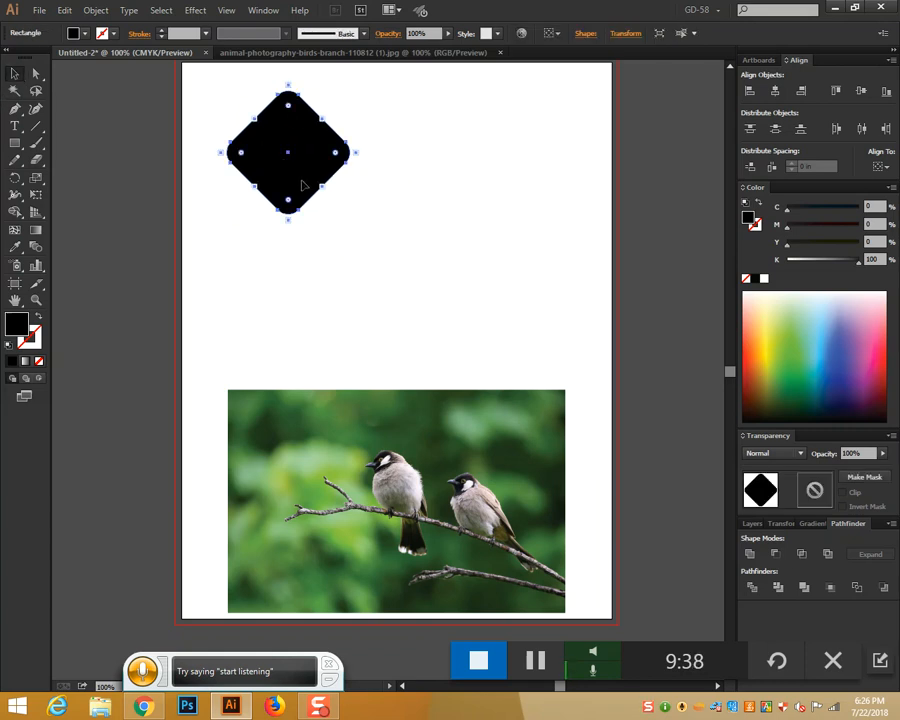
{"action": "left_click_drag", "start_coordinate": [305, 186], "coordinate": [428, 186]}
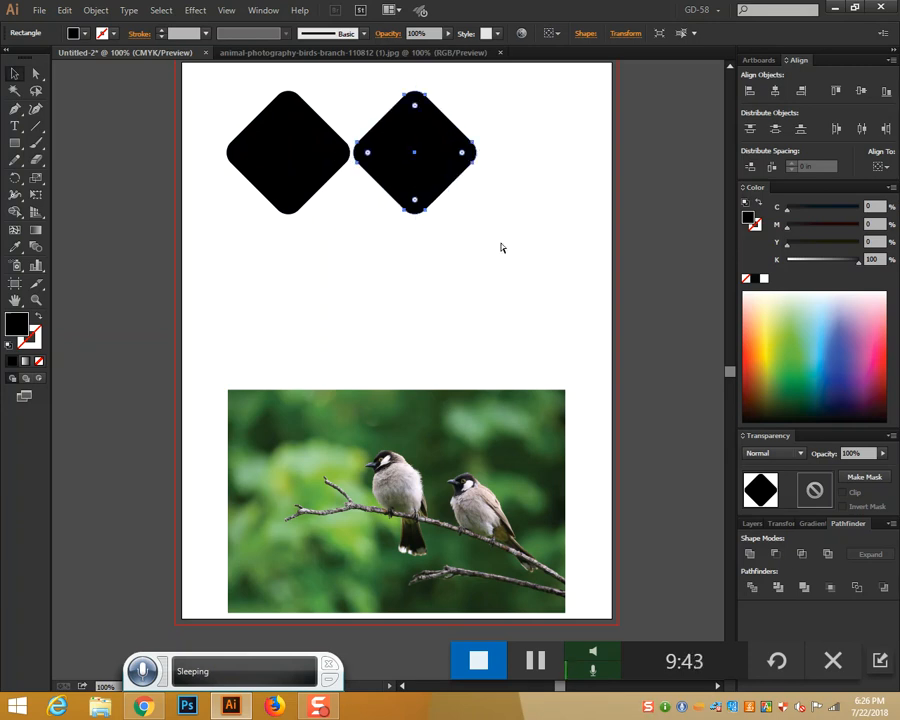
{"action": "key", "text": "ctrl+d"}
{"action": "key", "text": "ctrl+d"}
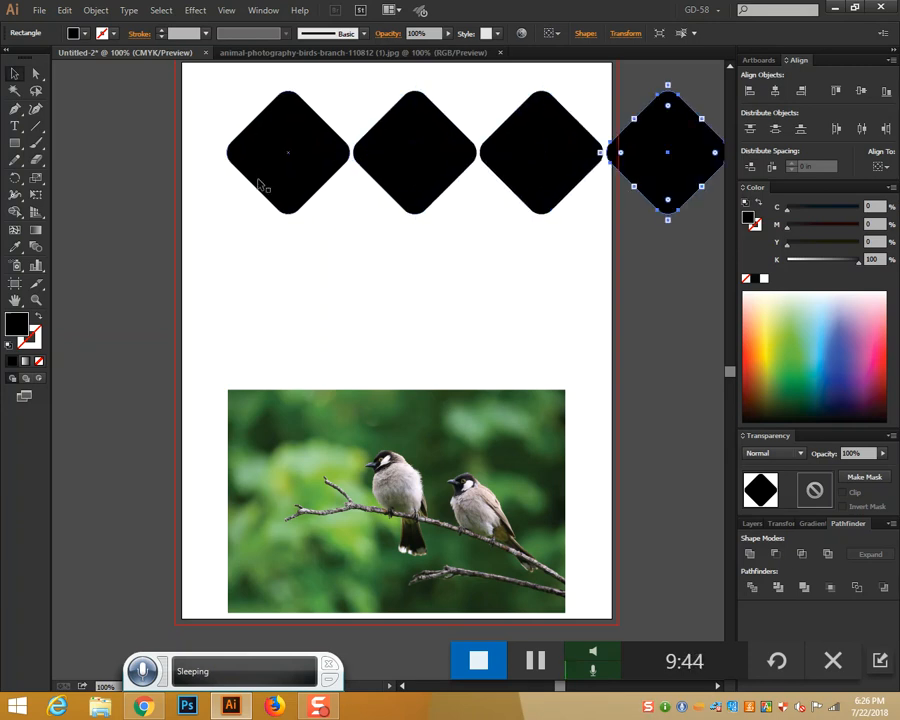
Copy the diamond row into staggered second and third rows below
{"action": "left_click_drag", "start_coordinate": [217, 113], "coordinate": [696, 288]}
{"action": "left_click_drag", "start_coordinate": [533, 200], "coordinate": [470, 268]}
{"action": "left_click_drag", "start_coordinate": [657, 341], "coordinate": [603, 326]}
{"action": "left_click", "coordinate": [610, 338]}
{"action": "left_click_drag", "start_coordinate": [622, 285], "coordinate": [150, 250]}
{"action": "left_click_drag", "start_coordinate": [305, 247], "coordinate": [364, 327]}
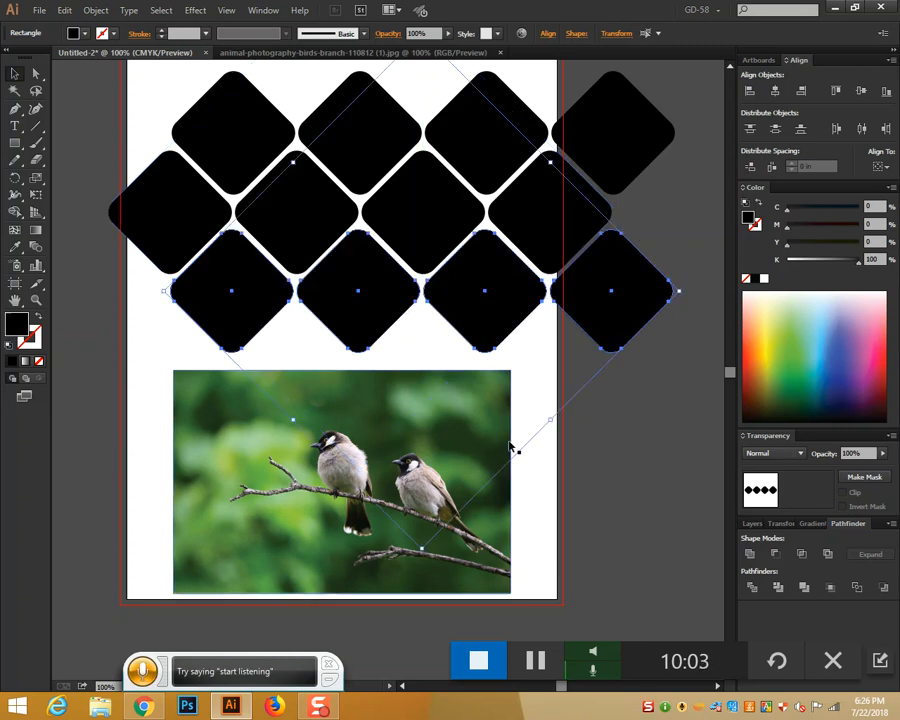
Alt-drag a copy of the bottom-right diamond to the right end of the middle row
{"action": "left_click", "coordinate": [625, 440]}
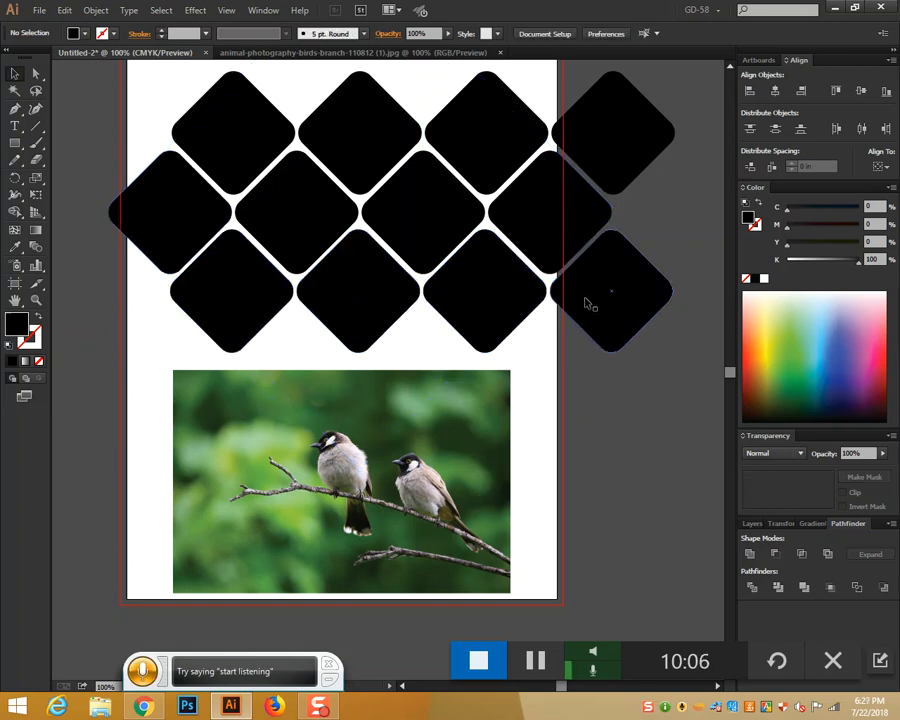
{"action": "left_click", "coordinate": [614, 299]}
{"action": "left_click_drag", "start_coordinate": [625, 311], "coordinate": [688, 235]}
{"action": "left_click_drag", "start_coordinate": [688, 234], "coordinate": [688, 233]}
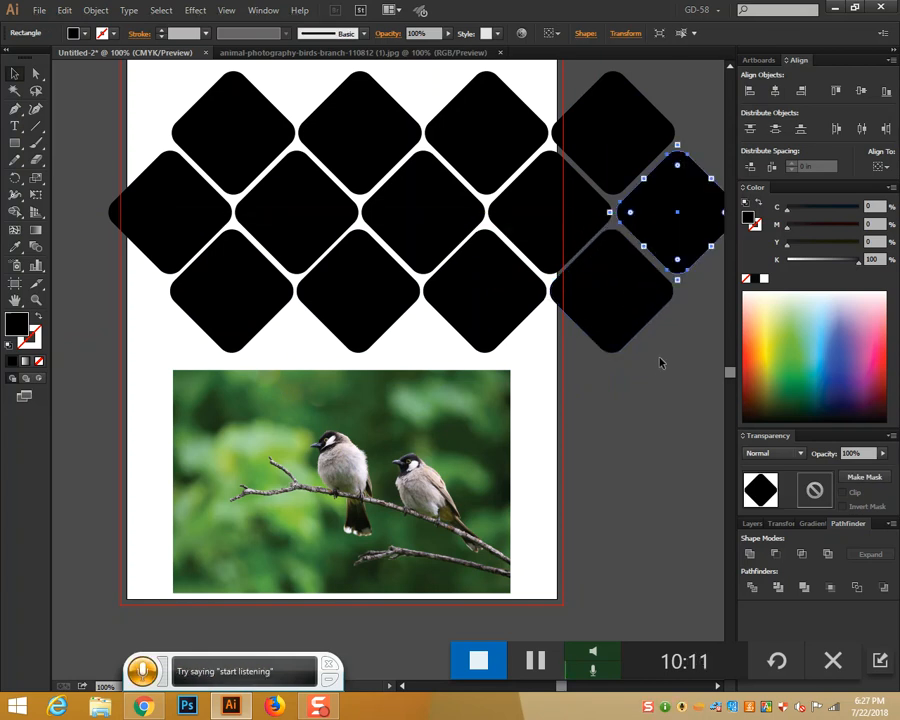
Shrink the thirteen-diamond pattern from its top handle and move it up onto the page
{"action": "key", "text": "ctrl+minus"}
{"action": "key", "text": "ctrl+minus"}
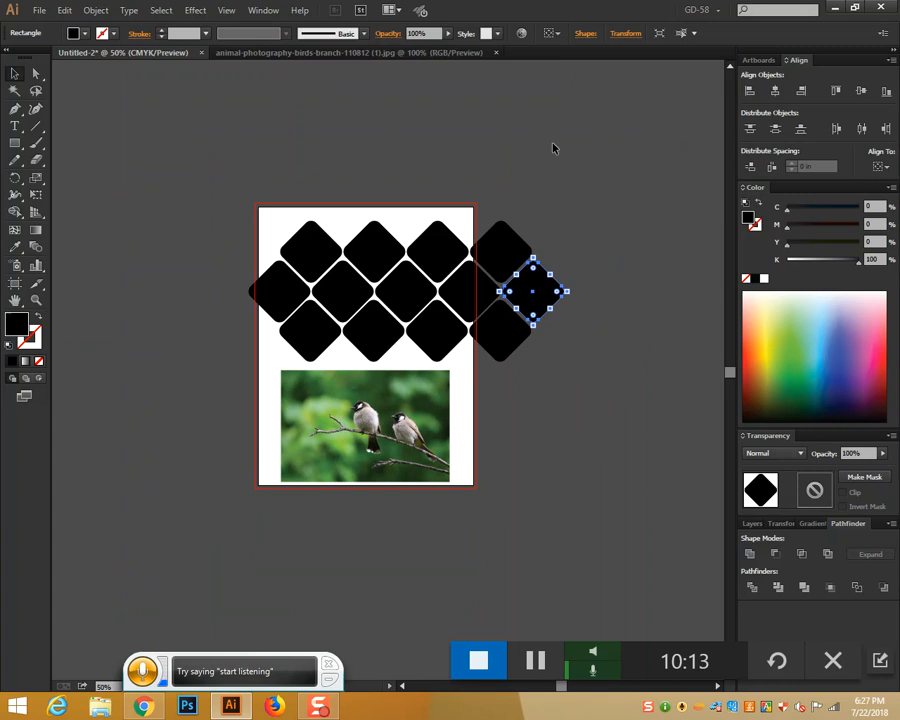
{"action": "left_click_drag", "start_coordinate": [240, 208], "coordinate": [590, 347]}
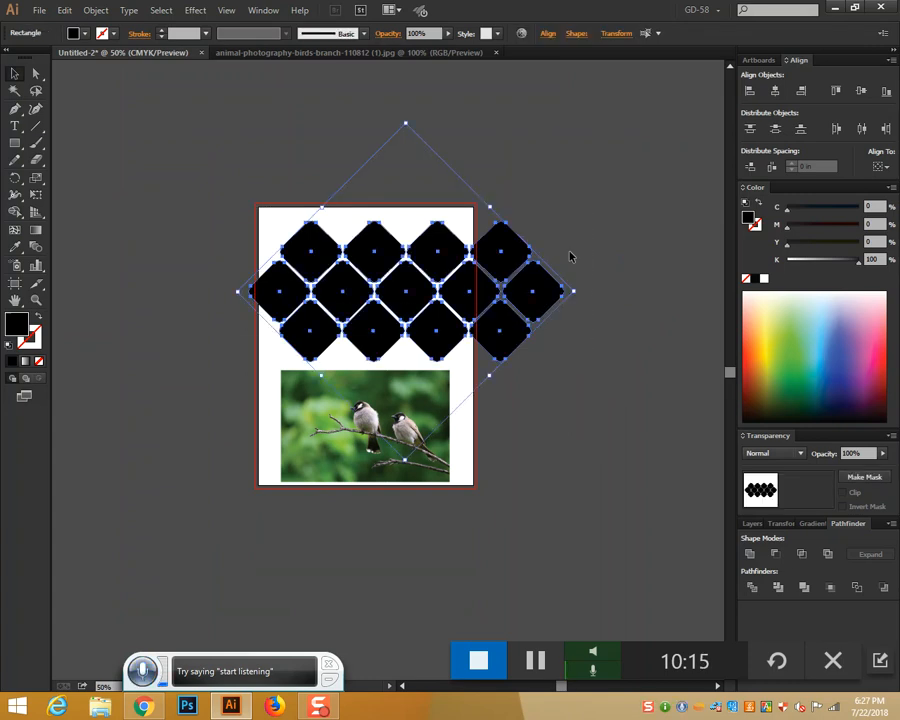
{"action": "left_click_drag", "start_coordinate": [405, 123], "coordinate": [404, 185]}
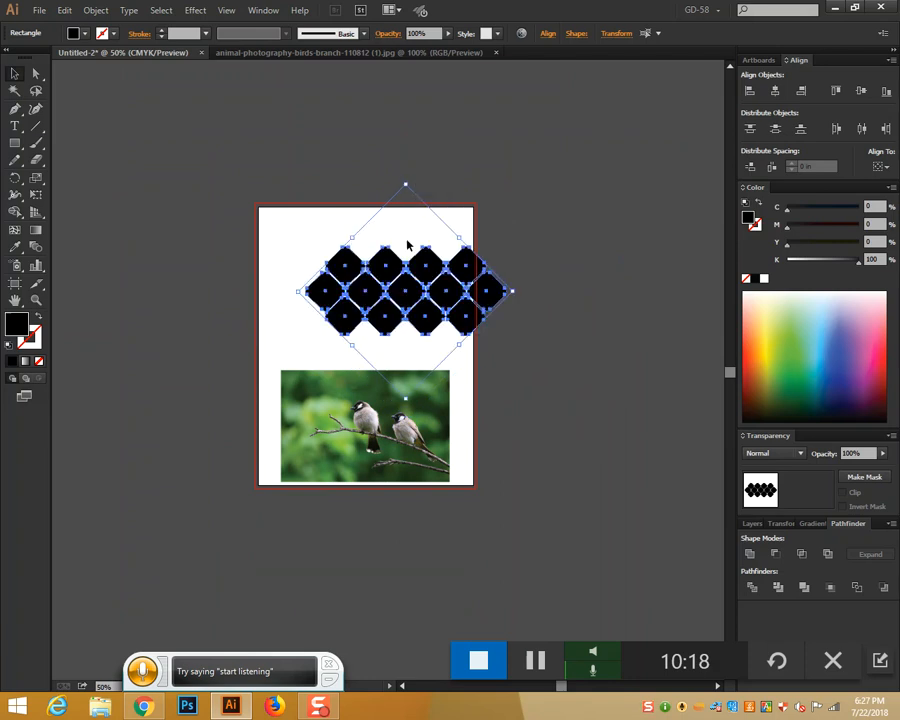
{"action": "left_click_drag", "start_coordinate": [402, 252], "coordinate": [300, 218]}
{"action": "key", "text": "ctrl+plus"}
{"action": "key", "text": "ctrl+plus"}
{"action": "key", "text": "ctrl+plus"}
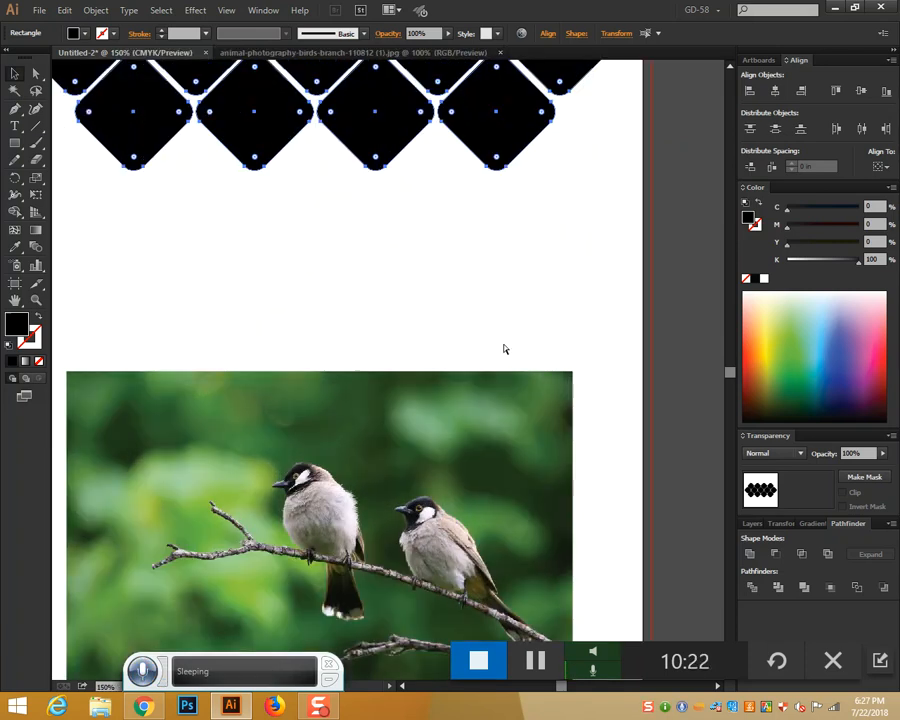
{"action": "scroll", "coordinate": [672, 348], "scroll_direction": "up", "scroll_amount": 5}
{"action": "left_click_drag", "start_coordinate": [599, 364], "coordinate": [674, 362]}
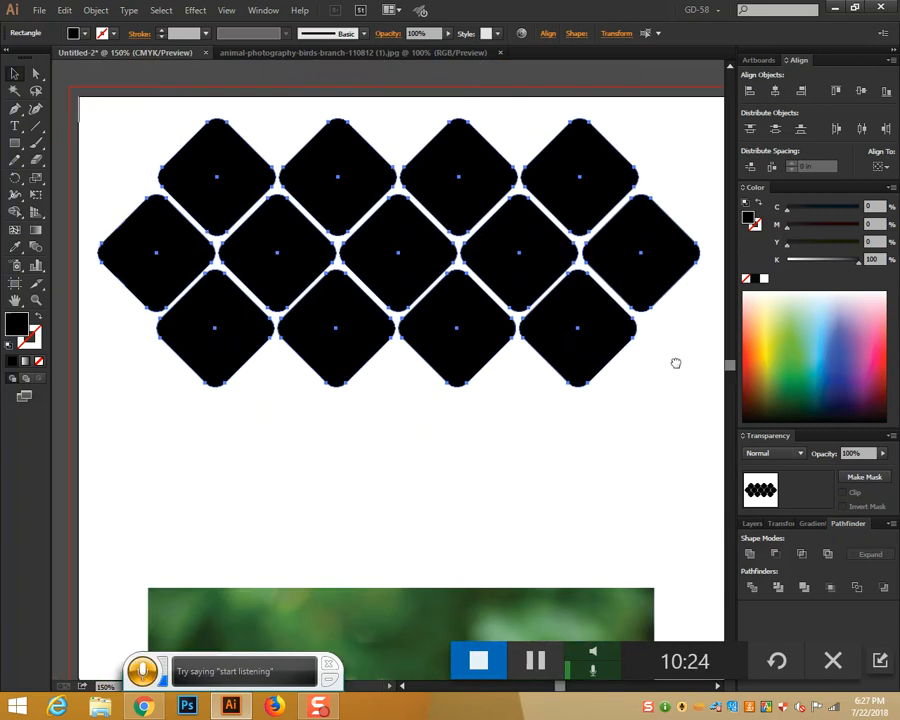
{"action": "left_click", "coordinate": [606, 402]}
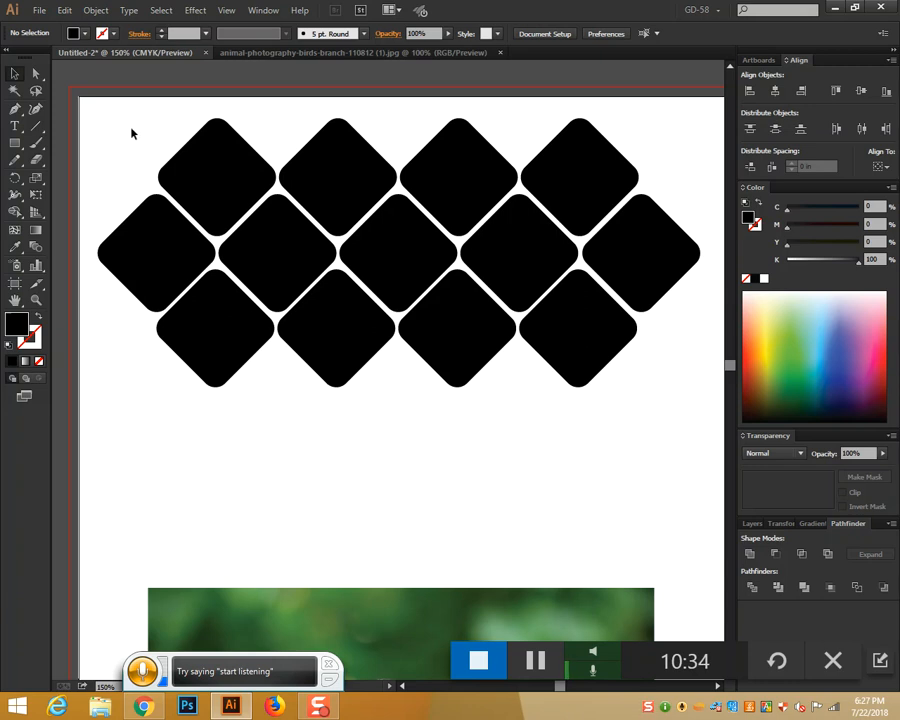
{"action": "left_click_drag", "start_coordinate": [115, 128], "coordinate": [711, 427]}
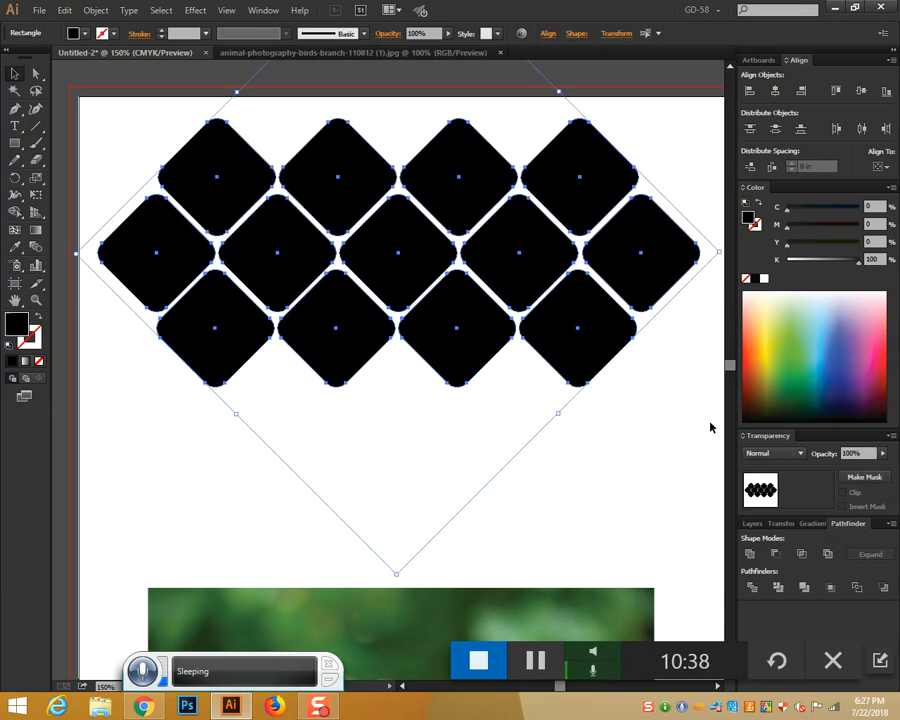
{"action": "right_click", "coordinate": [598, 324]}
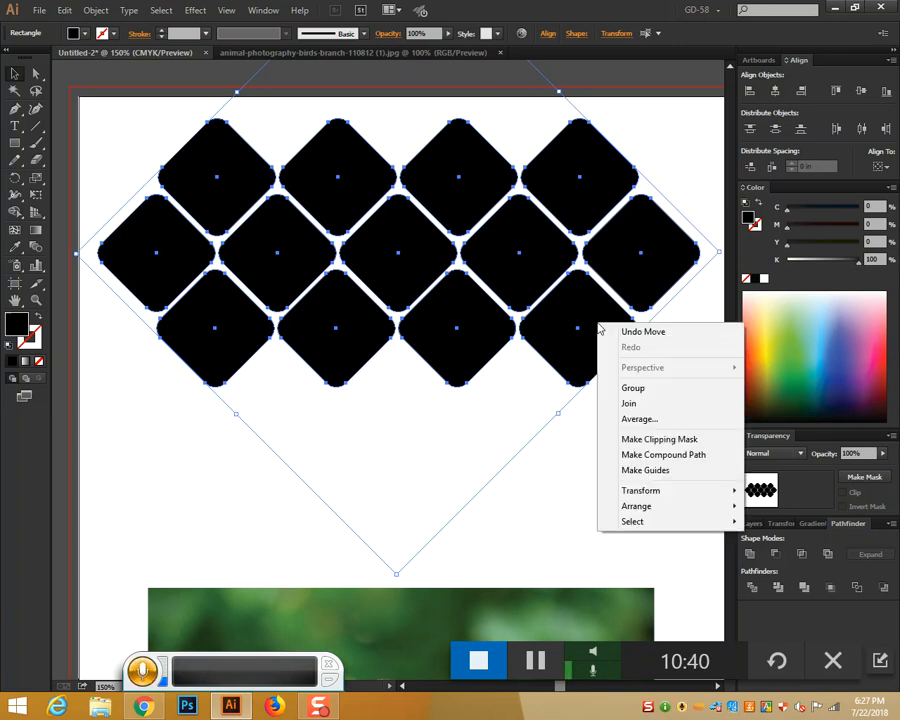
{"action": "left_click", "coordinate": [654, 458]}
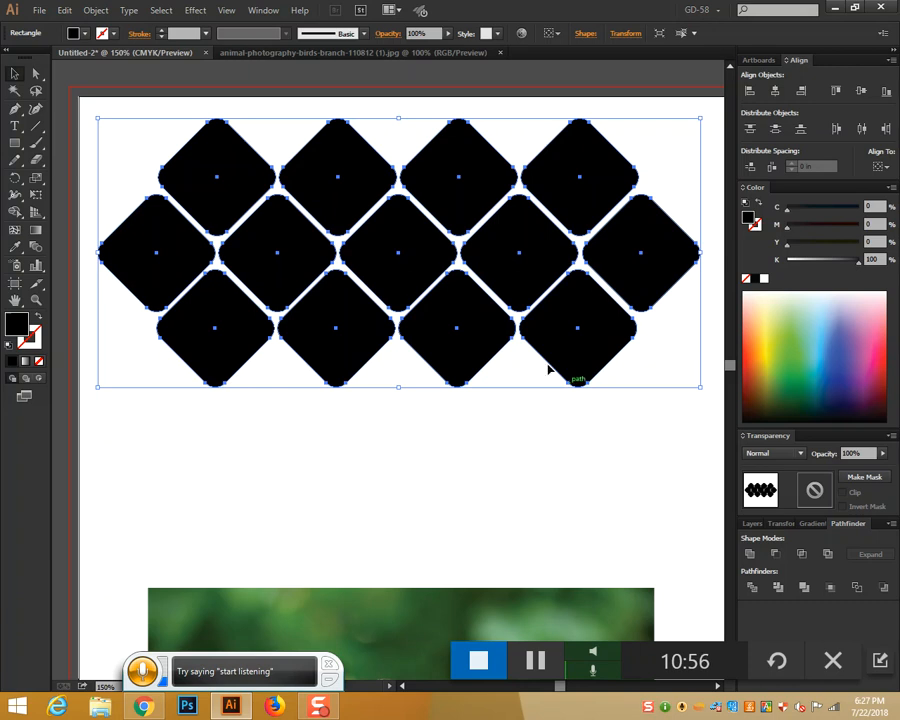
Move the bird photo up and enlarge it from its corner handle
{"action": "left_click_drag", "start_coordinate": [444, 615], "coordinate": [461, 129]}
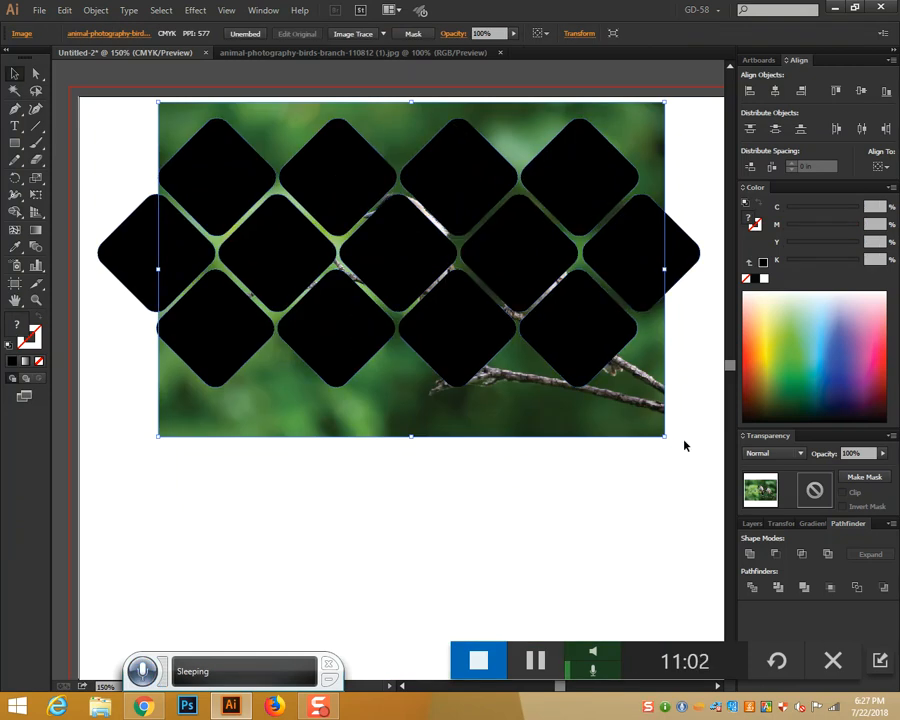
{"action": "left_click_drag", "start_coordinate": [665, 437], "coordinate": [599, 467]}
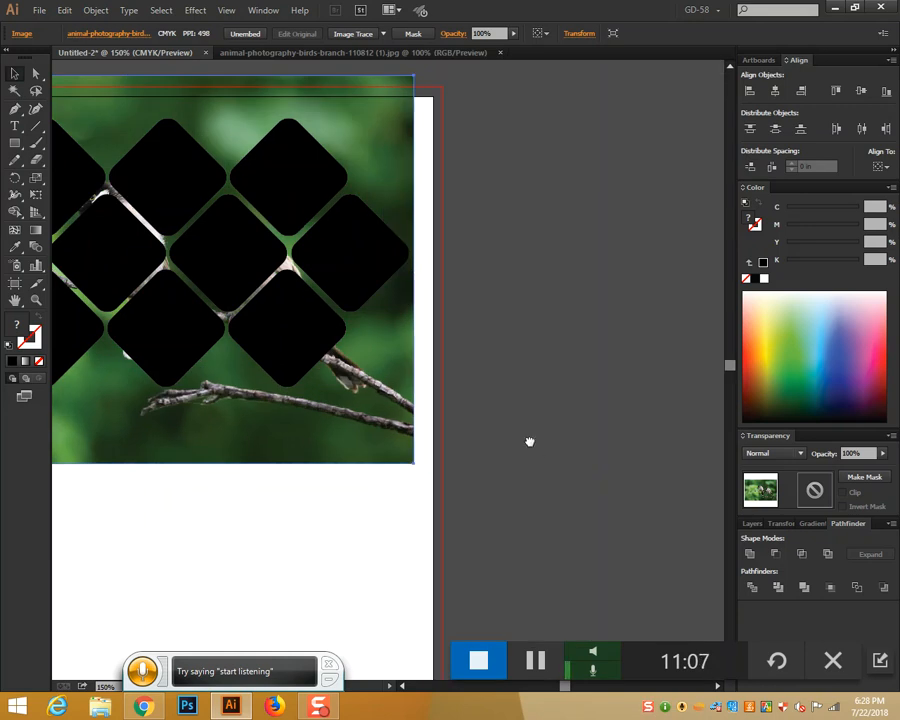
{"action": "left_click_drag", "start_coordinate": [528, 440], "coordinate": [747, 503]}
Set the enlarged photo back below the diamond pattern, then select the diamond group
{"action": "scroll", "coordinate": [800, 486], "scroll_direction": "down", "scroll_amount": 5}
{"action": "left_click_drag", "start_coordinate": [614, 469], "coordinate": [704, 597]}
{"action": "left_click_drag", "start_coordinate": [510, 336], "coordinate": [510, 642]}
{"action": "left_click_drag", "start_coordinate": [541, 427], "coordinate": [544, 479]}
{"action": "left_click", "coordinate": [496, 218]}
{"action": "scroll", "coordinate": [345, 240], "scroll_direction": "up", "scroll_amount": 3}
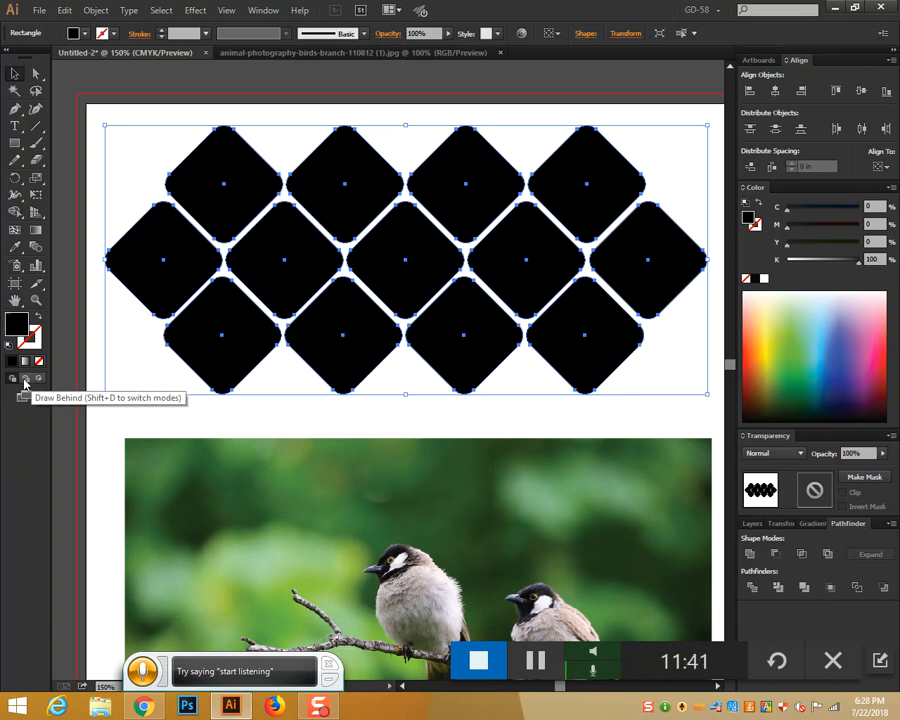
Create a new blank Letter-size document
{"action": "left_click", "coordinate": [39, 11]}
{"action": "left_click", "coordinate": [45, 27]}
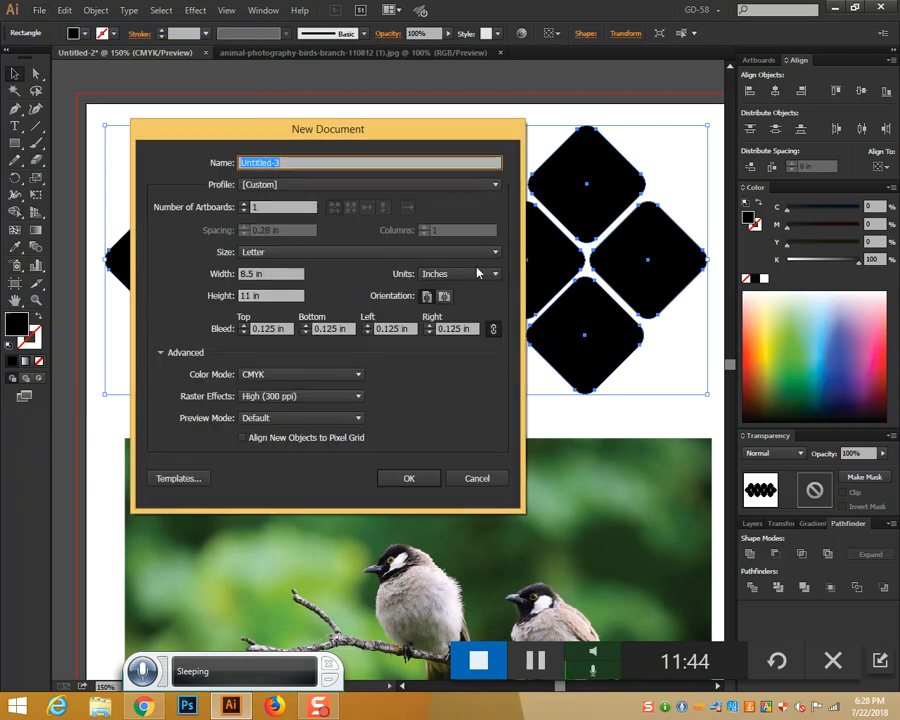
{"action": "left_click", "coordinate": [409, 478]}
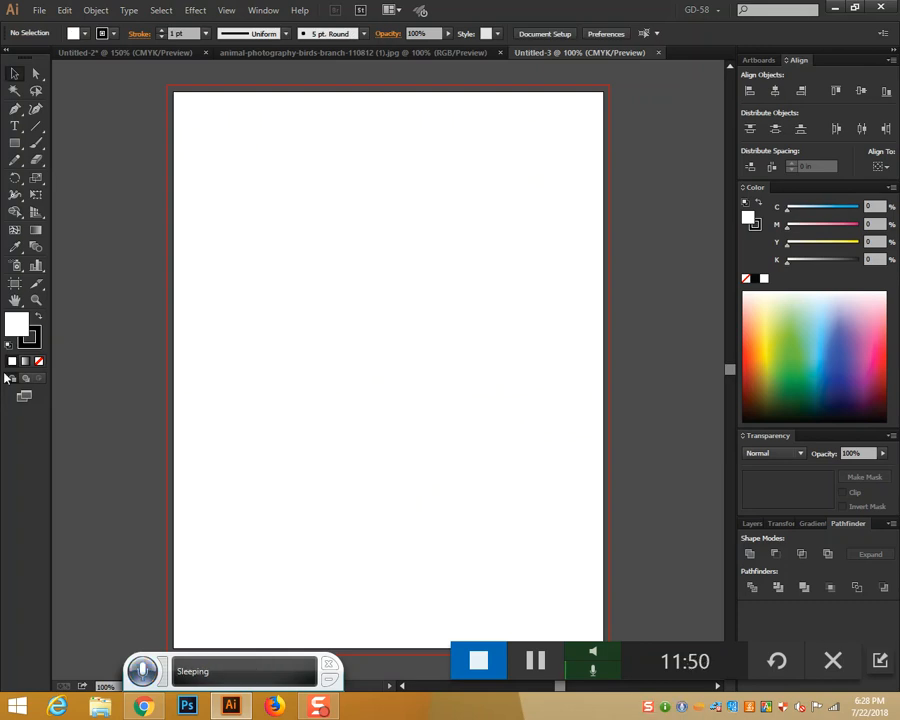
Draw overlapping light-blue and pink rectangles, then select and delete both
{"action": "left_click", "coordinate": [15, 143]}
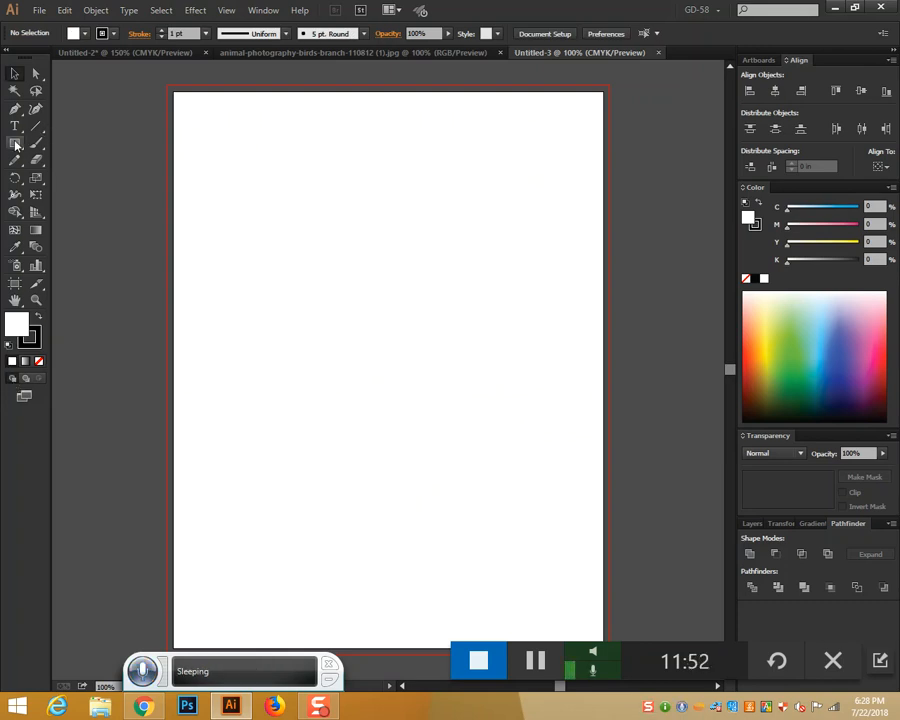
{"action": "left_click_drag", "start_coordinate": [298, 180], "coordinate": [520, 418]}
{"action": "left_click", "coordinate": [784, 344]}
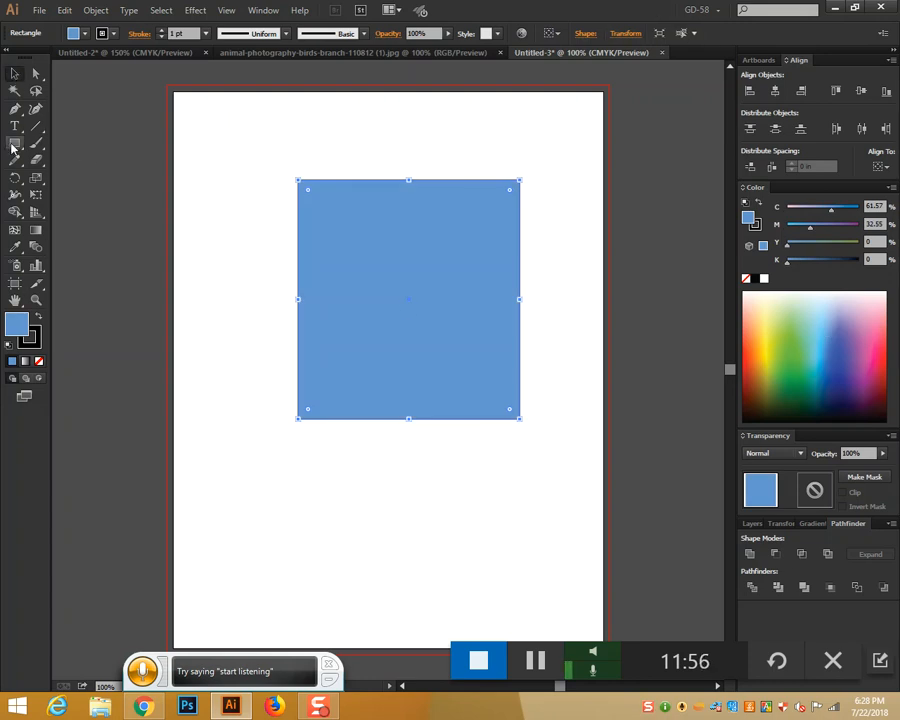
{"action": "left_click_drag", "start_coordinate": [408, 243], "coordinate": [629, 524]}
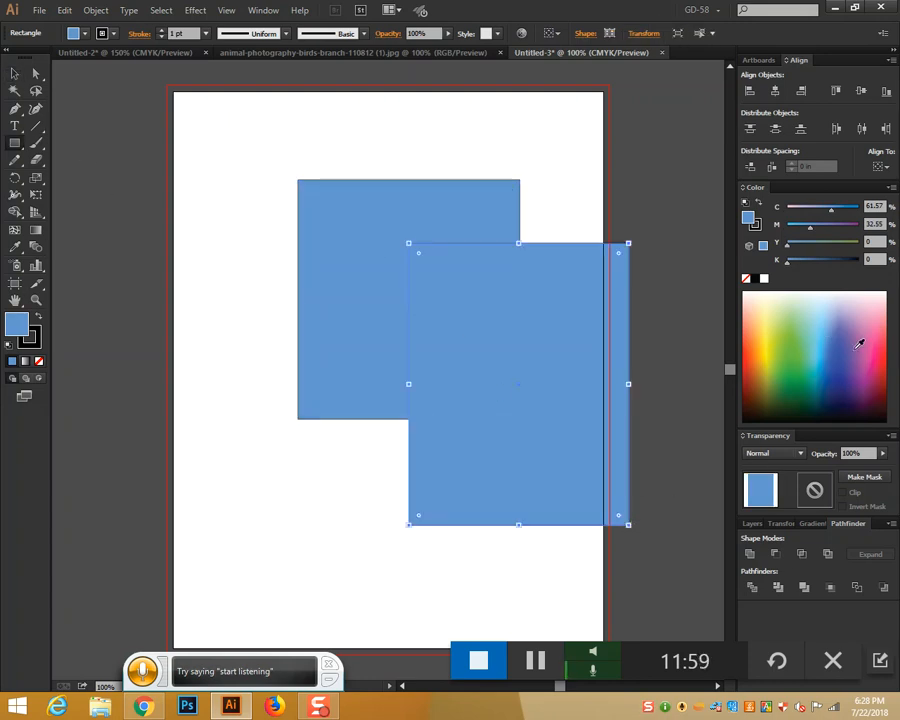
{"action": "left_click", "coordinate": [879, 315]}
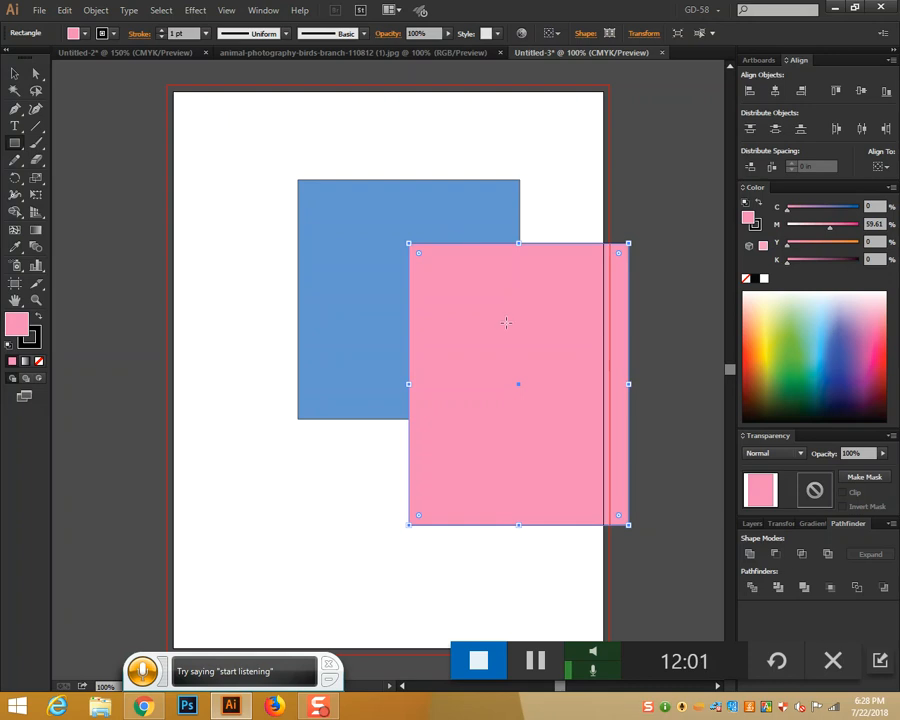
{"action": "left_click", "coordinate": [15, 73]}
{"action": "left_click_drag", "start_coordinate": [335, 150], "coordinate": [642, 485]}
{"action": "key", "text": "Delete"}
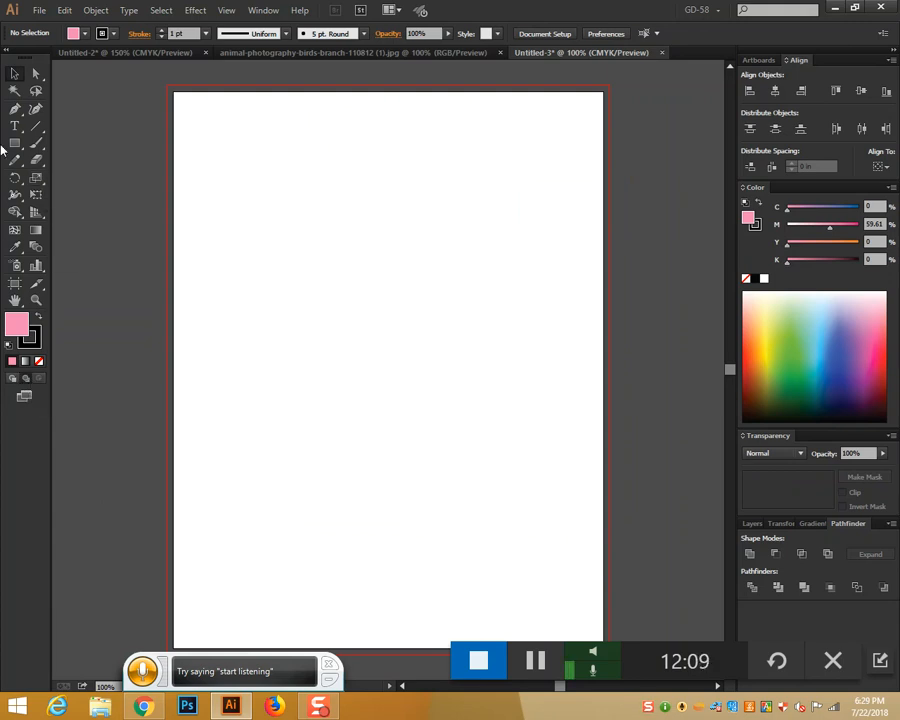
Draw pink, red and two light-blue rectangles, then select and delete all four
{"action": "left_click_drag", "start_coordinate": [313, 197], "coordinate": [546, 441]}
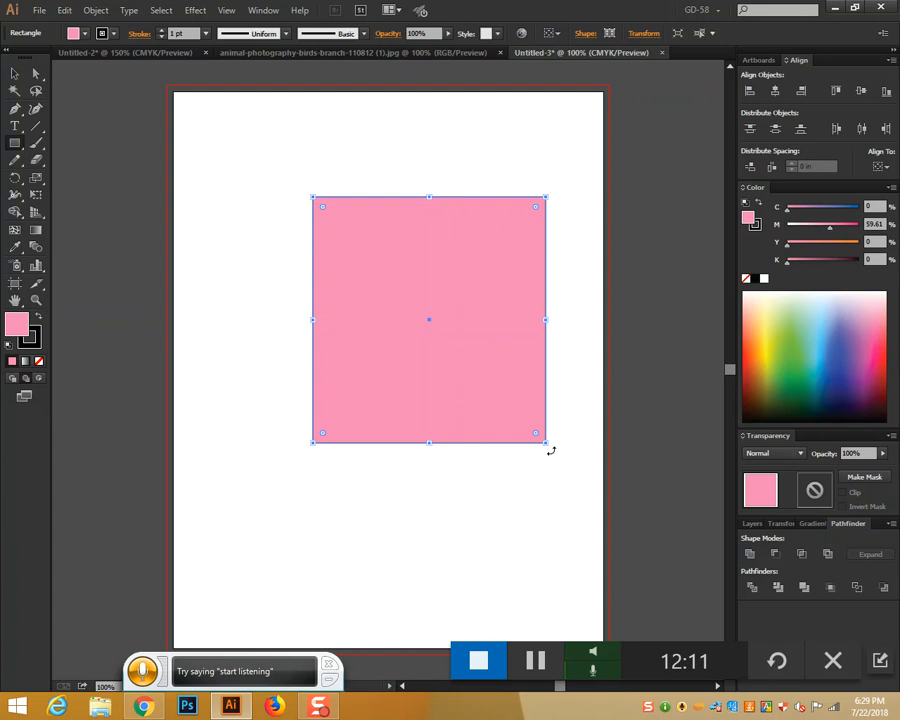
{"action": "left_click_drag", "start_coordinate": [261, 159], "coordinate": [485, 477]}
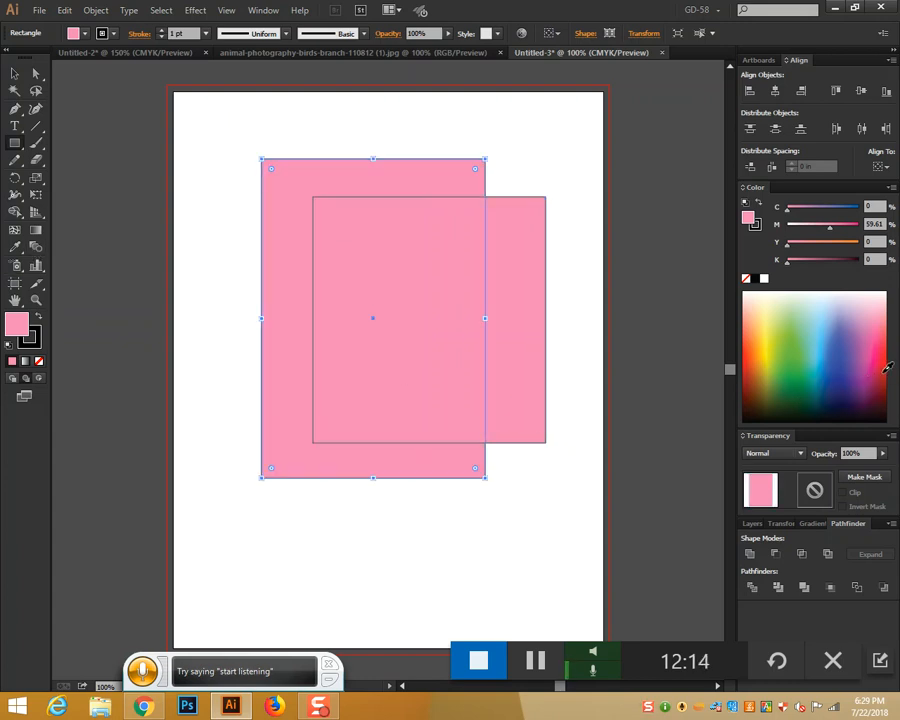
{"action": "left_click", "coordinate": [886, 368]}
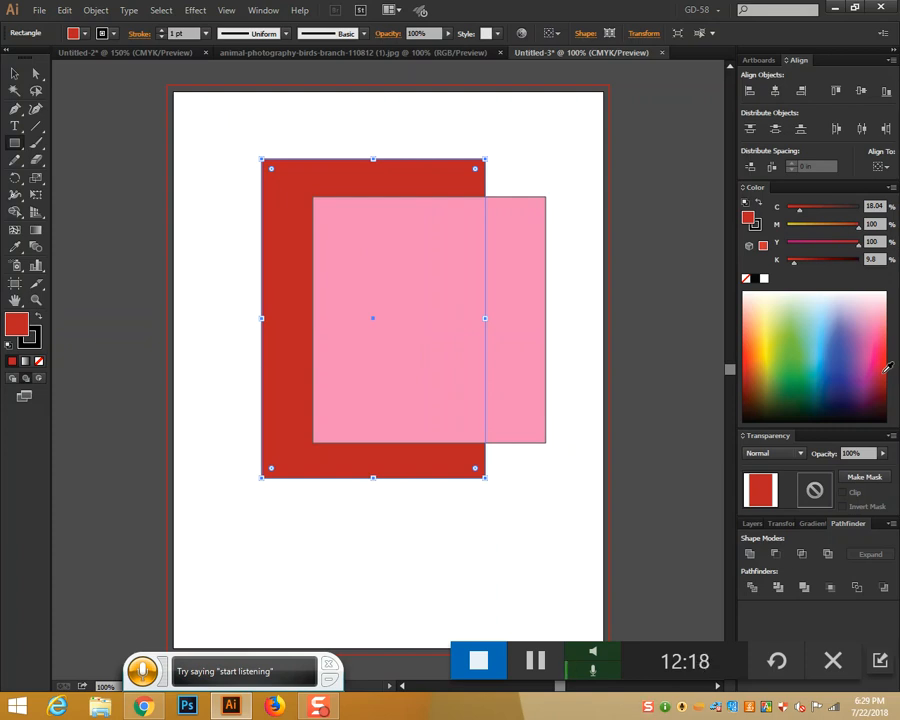
{"action": "mouse_move", "coordinate": [194, 155]}
{"action": "left_mouse_down"}
{"action": "mouse_move", "coordinate": [354, 360]}
{"action": "mouse_move", "coordinate": [421, 421]}
{"action": "left_mouse_up"}
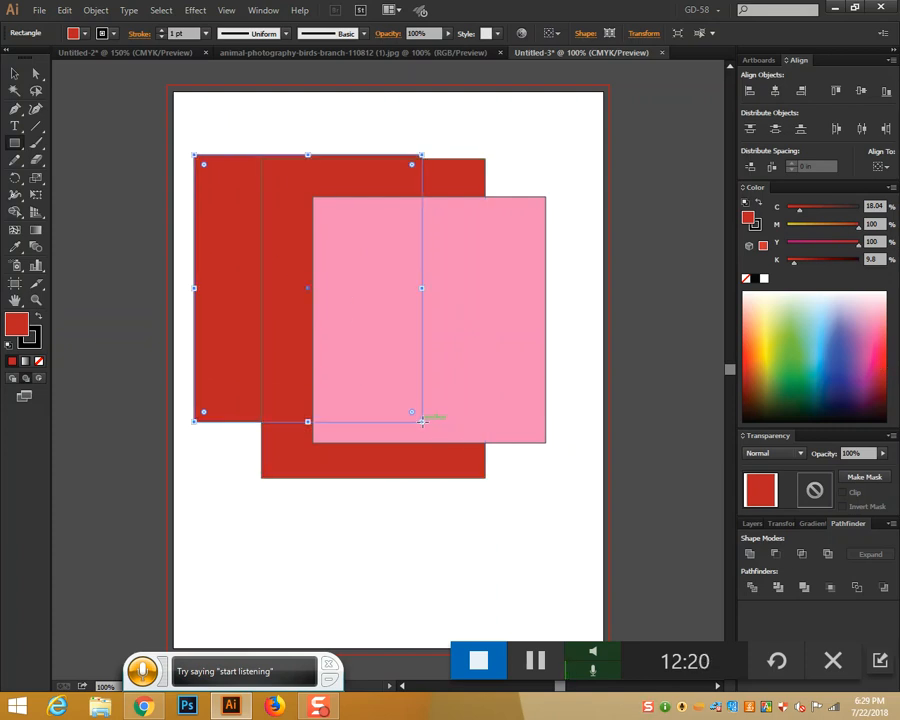
{"action": "left_click", "coordinate": [825, 328]}
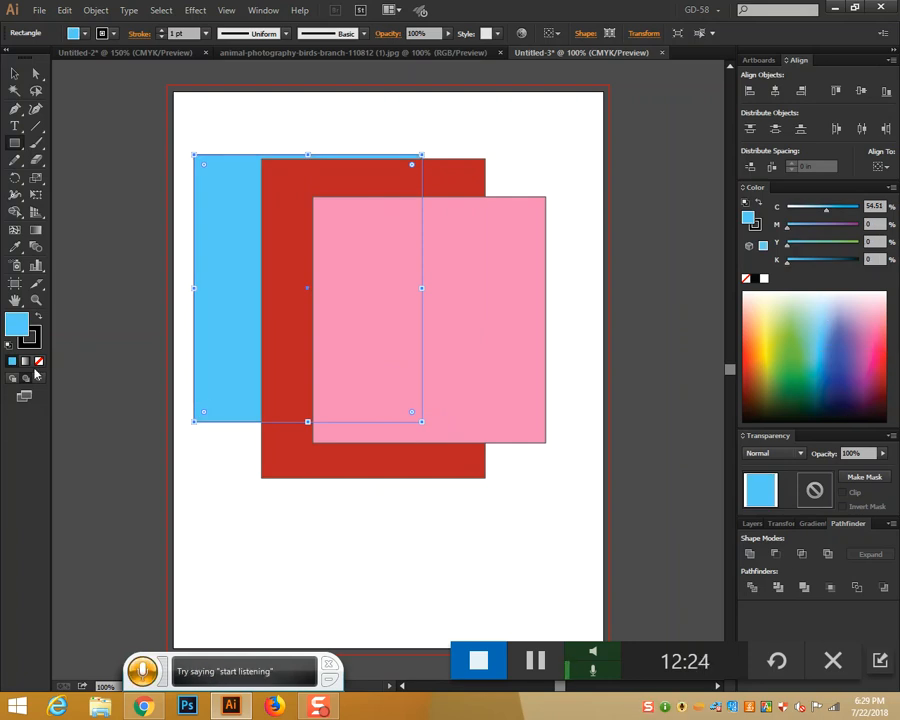
{"action": "mouse_move", "coordinate": [266, 206]}
{"action": "left_mouse_down"}
{"action": "mouse_move", "coordinate": [424, 364]}
{"action": "mouse_move", "coordinate": [552, 473]}
{"action": "left_mouse_up"}
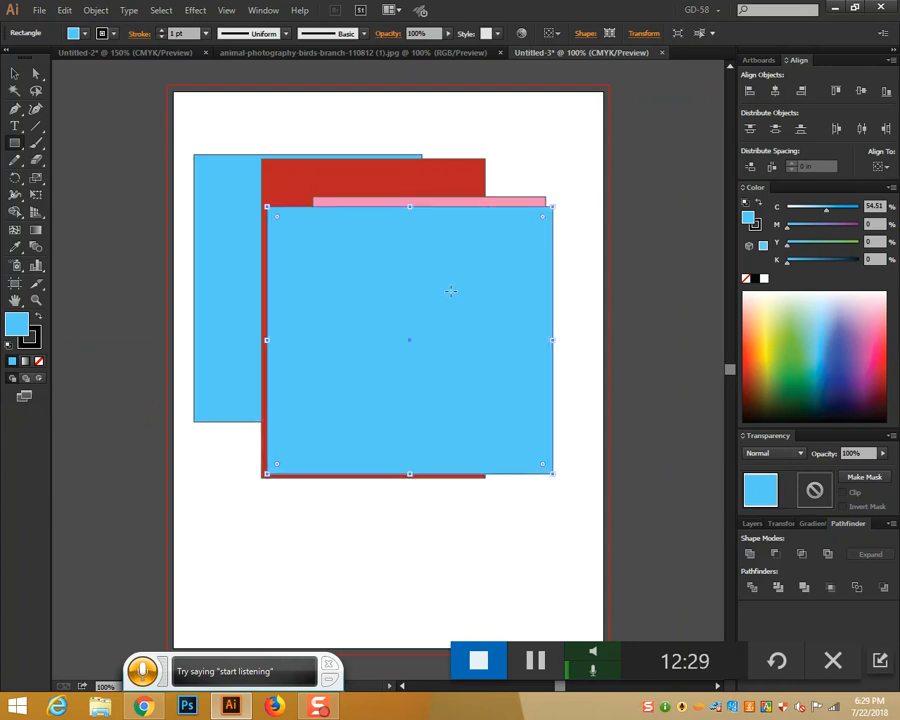
{"action": "left_click", "coordinate": [15, 74]}
{"action": "left_click_drag", "start_coordinate": [243, 125], "coordinate": [530, 430]}
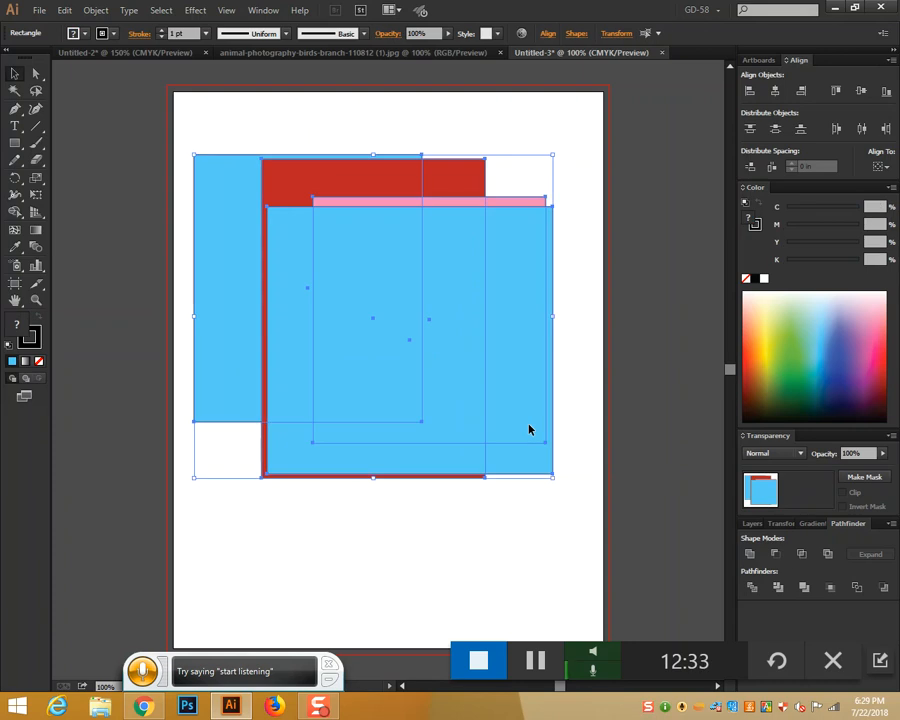
{"action": "key", "text": "Delete"}
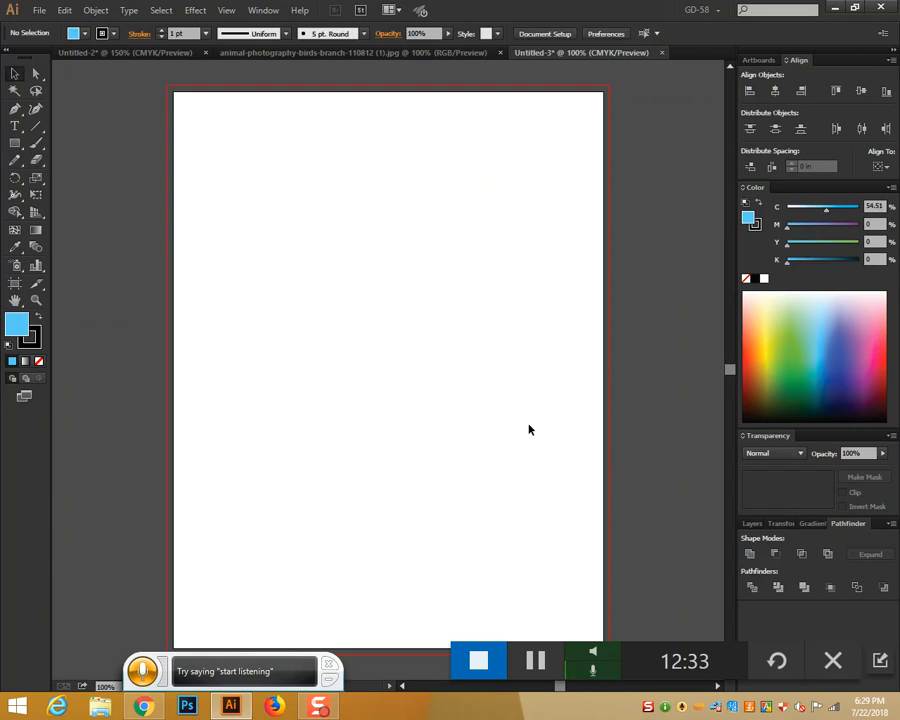
In Untitled-2, set Draw Inside mode and move and enlarge the bird photo over the diamonds
{"action": "left_click", "coordinate": [163, 52]}
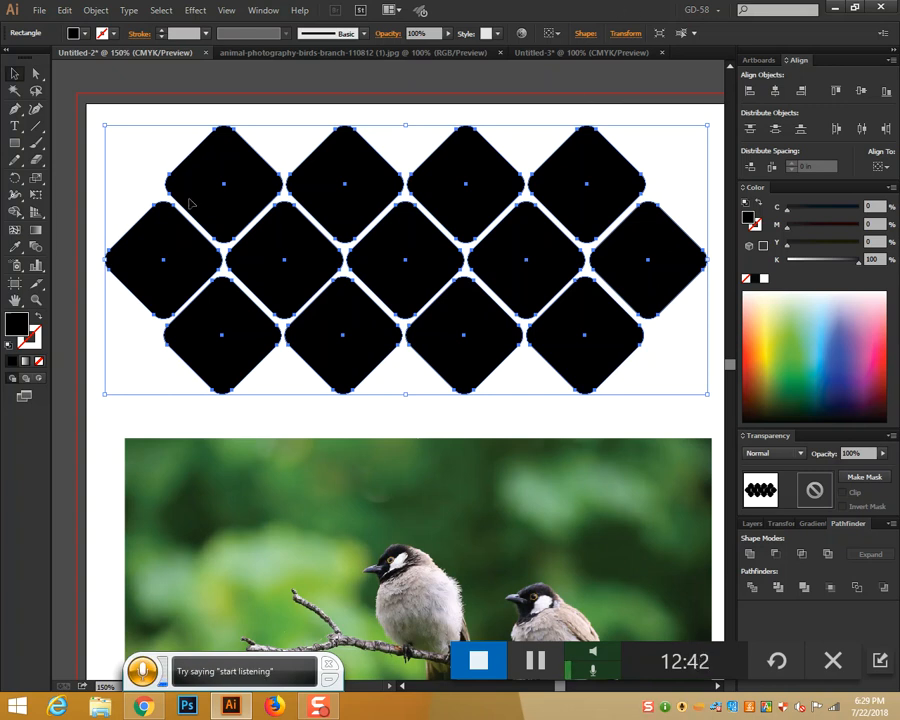
{"action": "left_click", "coordinate": [40, 381]}
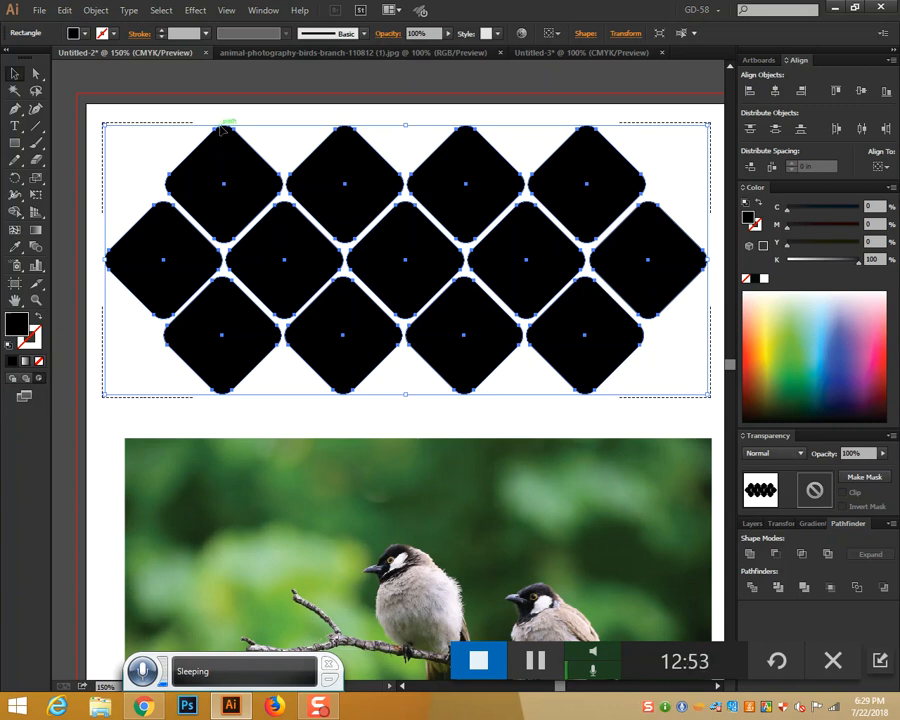
{"action": "left_click_drag", "start_coordinate": [367, 500], "coordinate": [374, 181]}
{"action": "left_click_drag", "start_coordinate": [696, 494], "coordinate": [718, 509]}
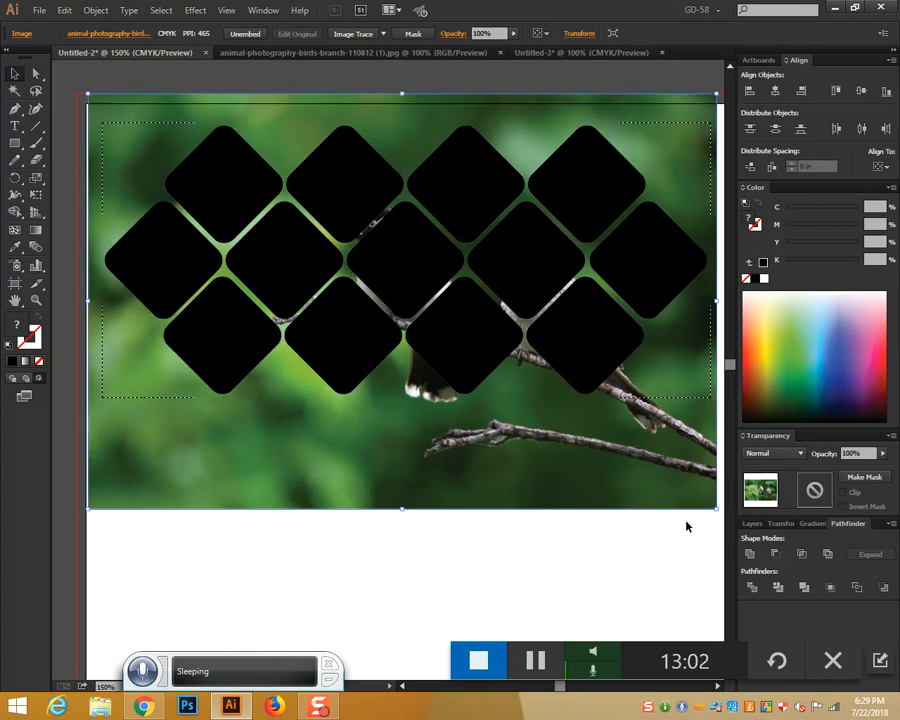
{"action": "left_click", "coordinate": [507, 587]}
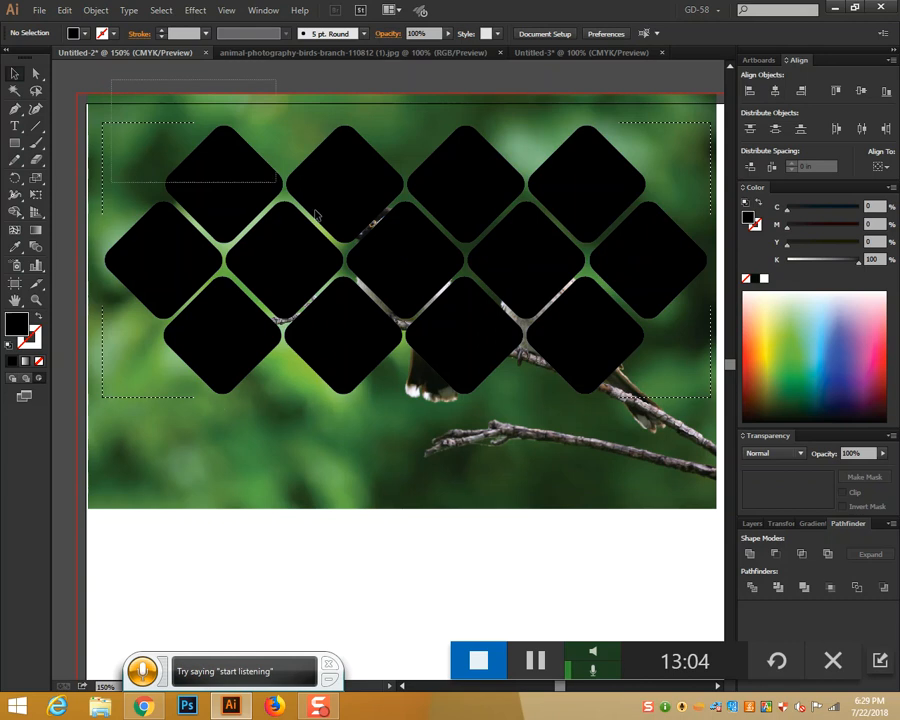
Select all and apply Make Clipping Mask, then reselect the photo-filled Clip Group
{"action": "key", "text": "ctrl+a"}
{"action": "right_click", "coordinate": [613, 340]}
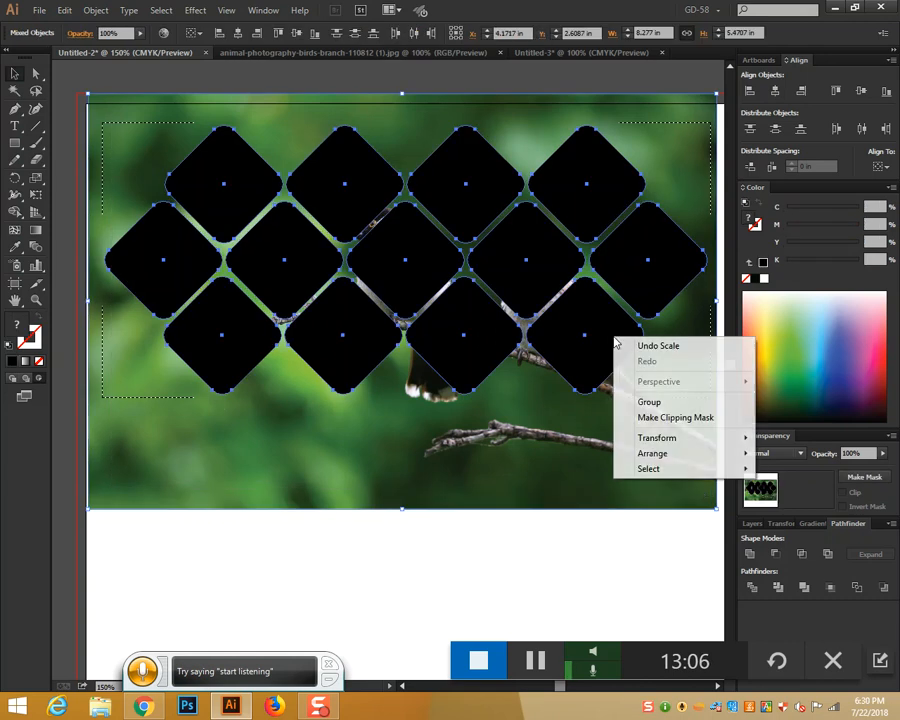
{"action": "left_click", "coordinate": [660, 418]}
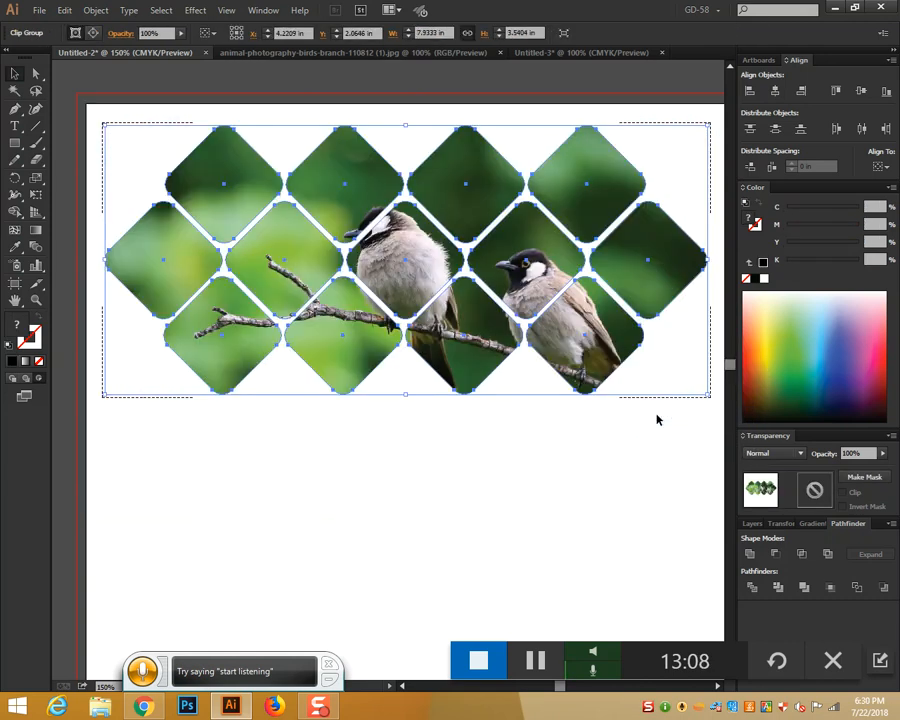
{"action": "left_click", "coordinate": [557, 487]}
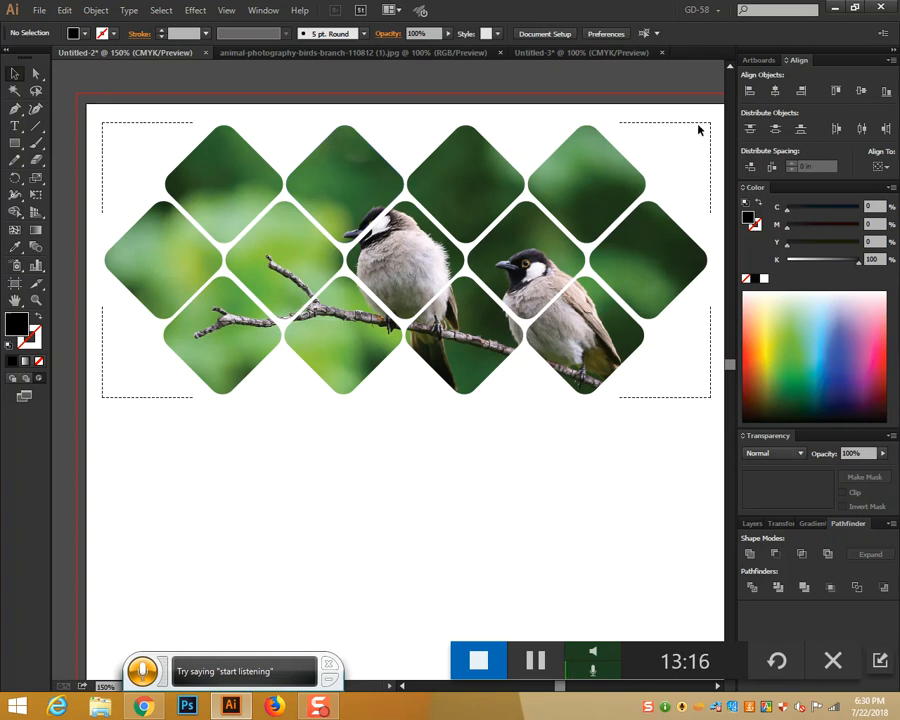
{"action": "left_click", "coordinate": [191, 136]}
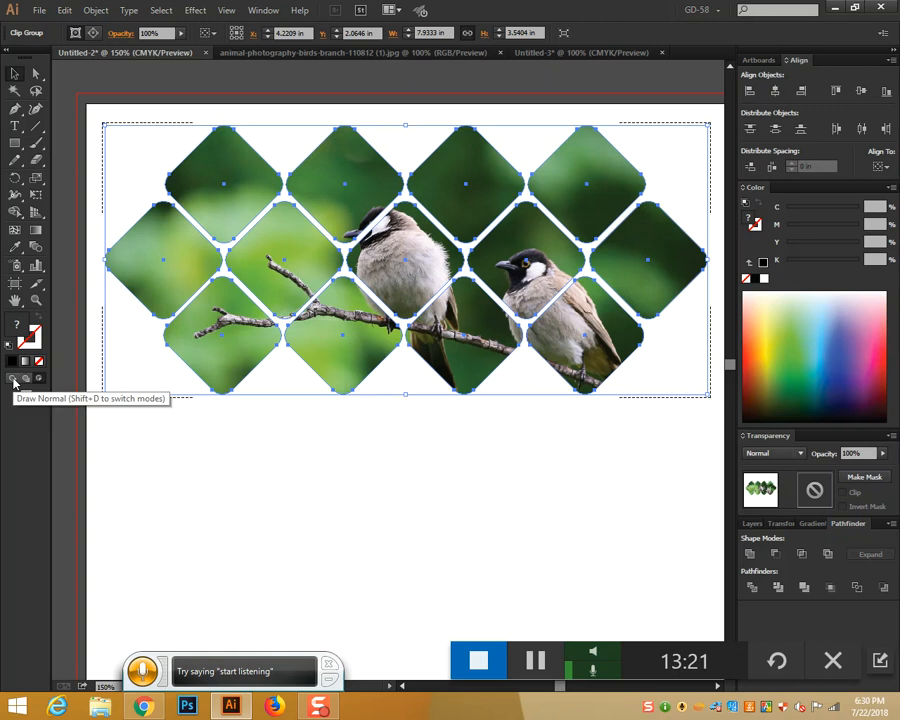
Try moving and releasing the clip group, then undo back to the black diamonds
{"action": "left_click", "coordinate": [346, 479]}
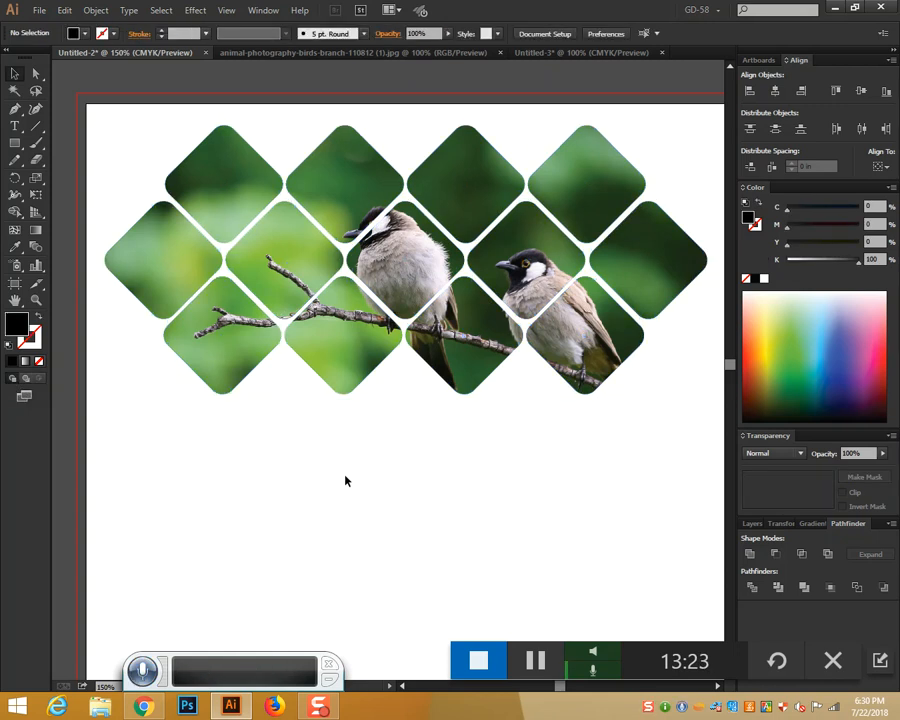
{"action": "left_click_drag", "start_coordinate": [413, 279], "coordinate": [413, 374]}
{"action": "key", "text": "ctrl+alt+7"}
{"action": "left_click_drag", "start_coordinate": [430, 378], "coordinate": [434, 420]}
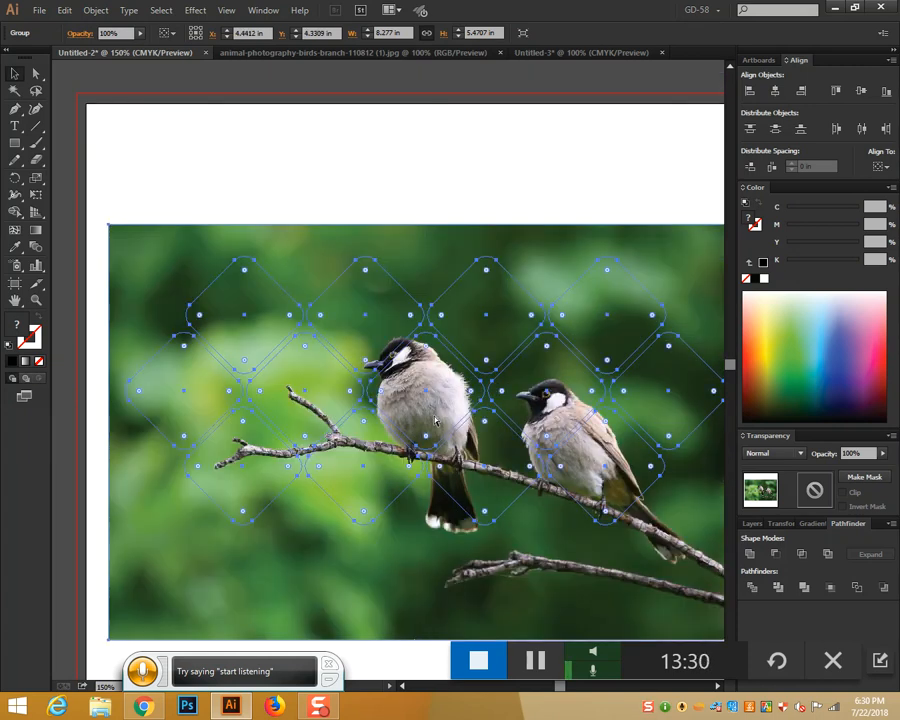
{"action": "key", "text": "ctrl+z"}
{"action": "key", "text": "ctrl+z"}
{"action": "key", "text": "ctrl+z"}
{"action": "key", "text": "ctrl+z"}
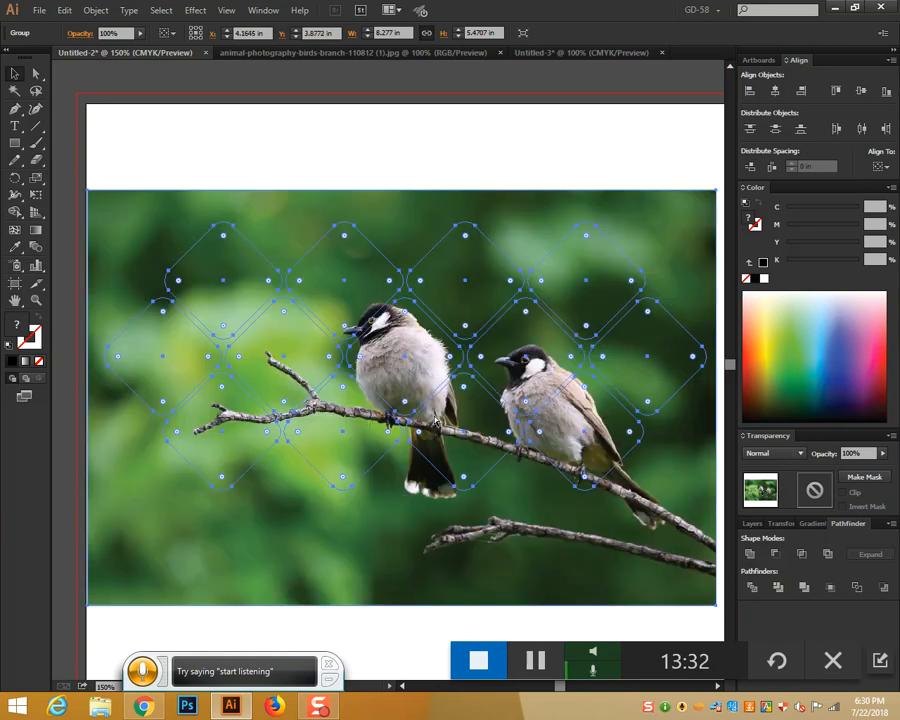
{"action": "key", "text": "ctrl+z"}
{"action": "key", "text": "ctrl+z"}
{"action": "key", "text": "ctrl+z"}
{"action": "key", "text": "ctrl+z"}
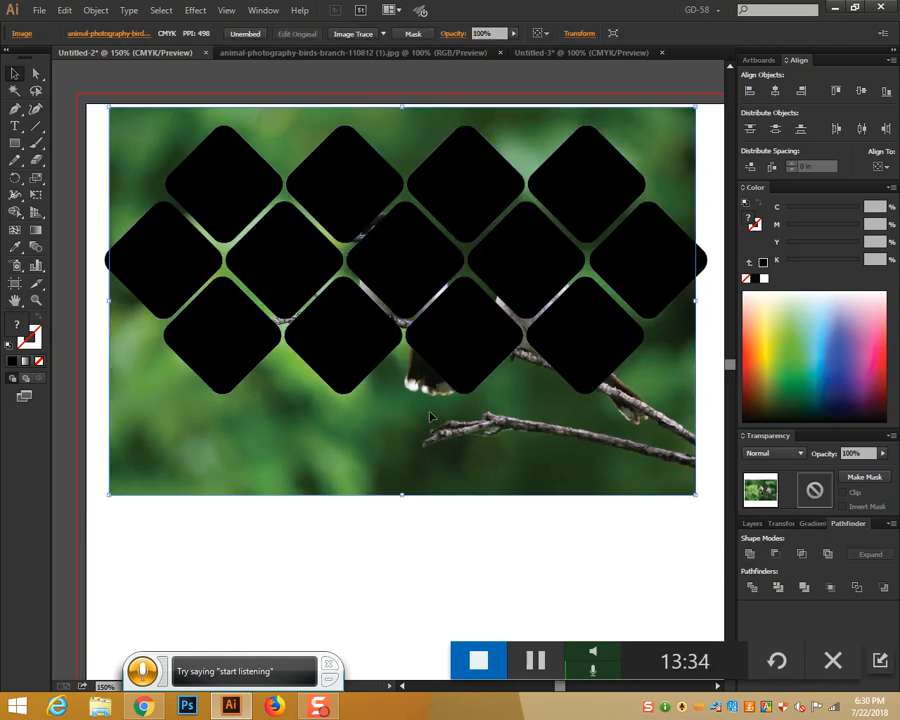
Resize the bird photo, select it with all diamonds, and apply Make Clipping Mask
{"action": "left_click", "coordinate": [243, 225]}
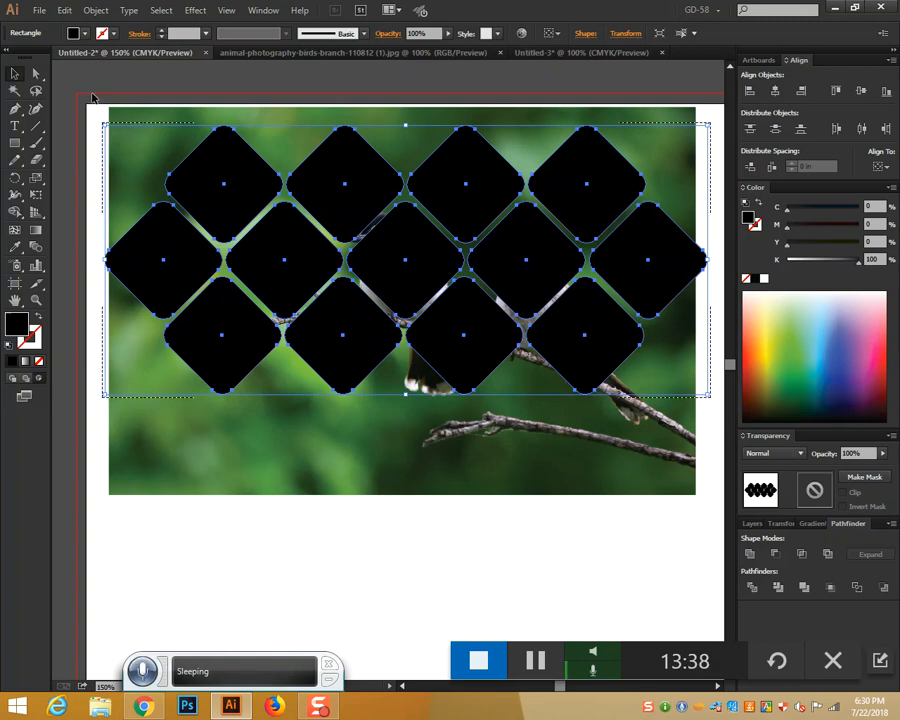
{"action": "left_click", "coordinate": [596, 572]}
{"action": "left_click", "coordinate": [652, 483]}
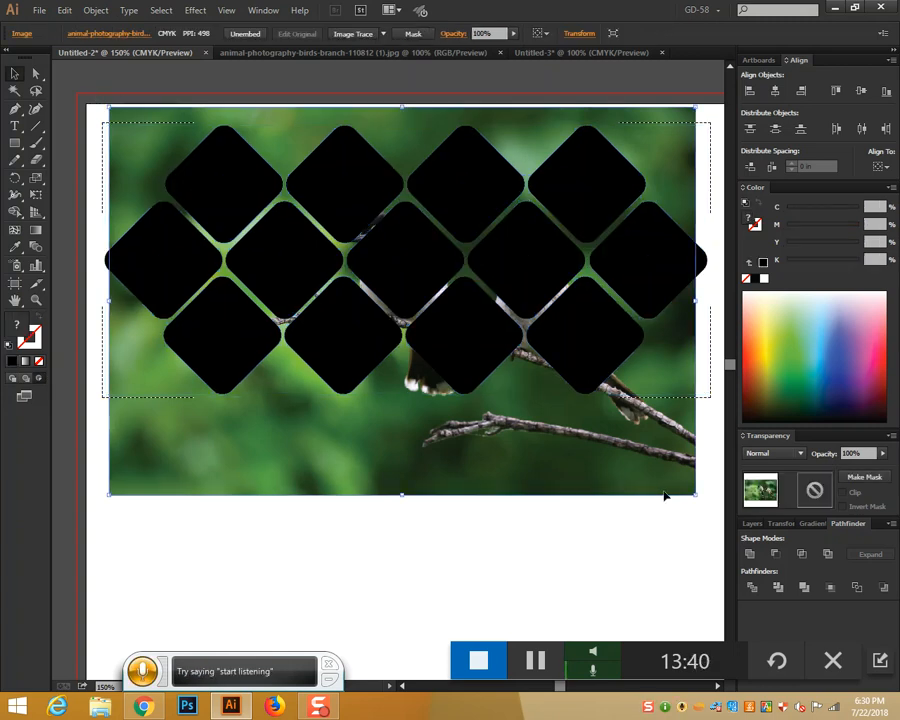
{"action": "left_click_drag", "start_coordinate": [697, 497], "coordinate": [635, 514]}
{"action": "key", "text": "space"}
{"action": "left_click_drag", "start_coordinate": [601, 436], "coordinate": [793, 481]}
{"action": "left_click_drag", "start_coordinate": [141, 116], "coordinate": [604, 578]}
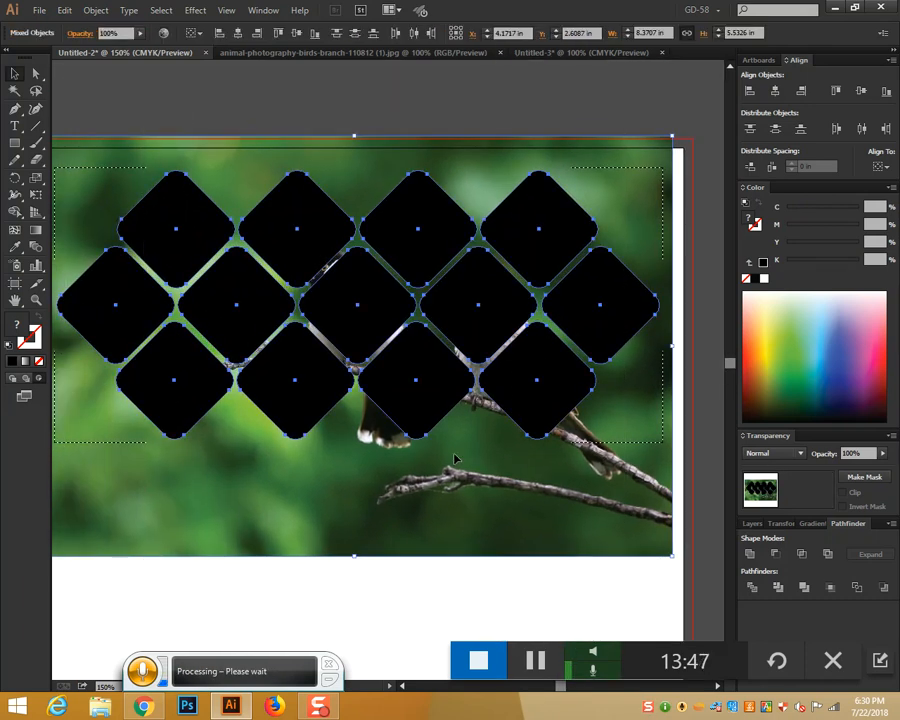
{"action": "right_click", "coordinate": [386, 327]}
{"action": "left_click", "coordinate": [440, 400]}
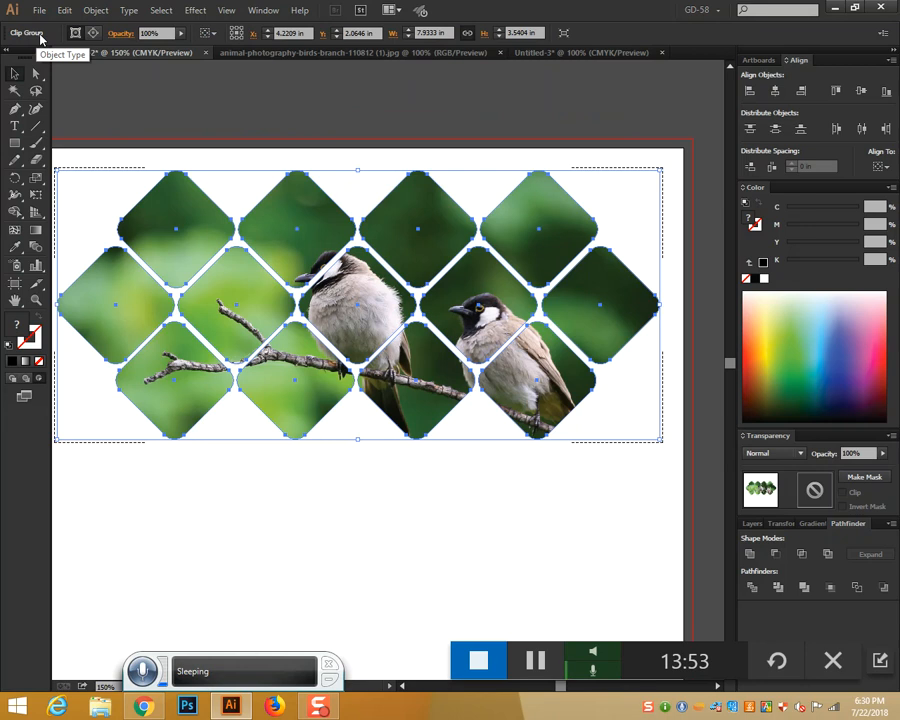
Nudge the photo and the diamond clipping path, then adjust the clipped group's position
{"action": "left_click", "coordinate": [93, 34]}
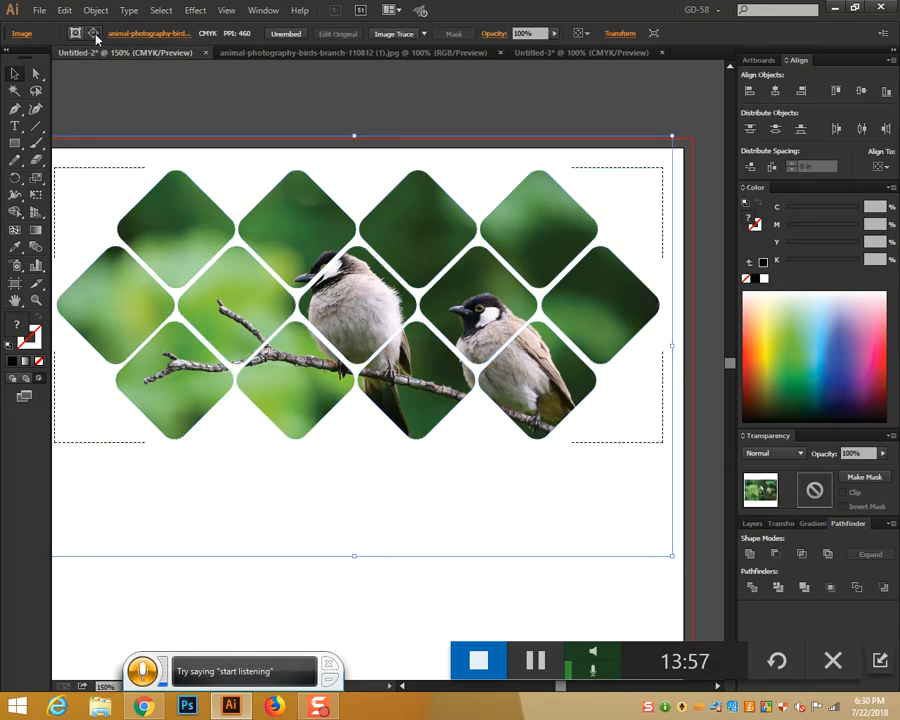
{"action": "left_click_drag", "start_coordinate": [376, 161], "coordinate": [374, 161]}
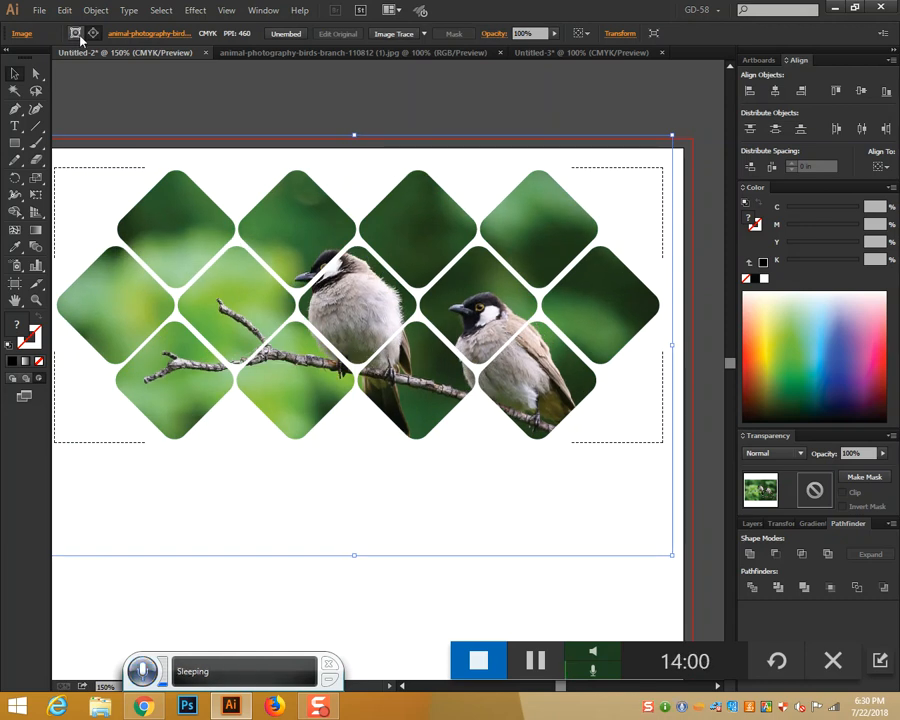
{"action": "left_click", "coordinate": [77, 35]}
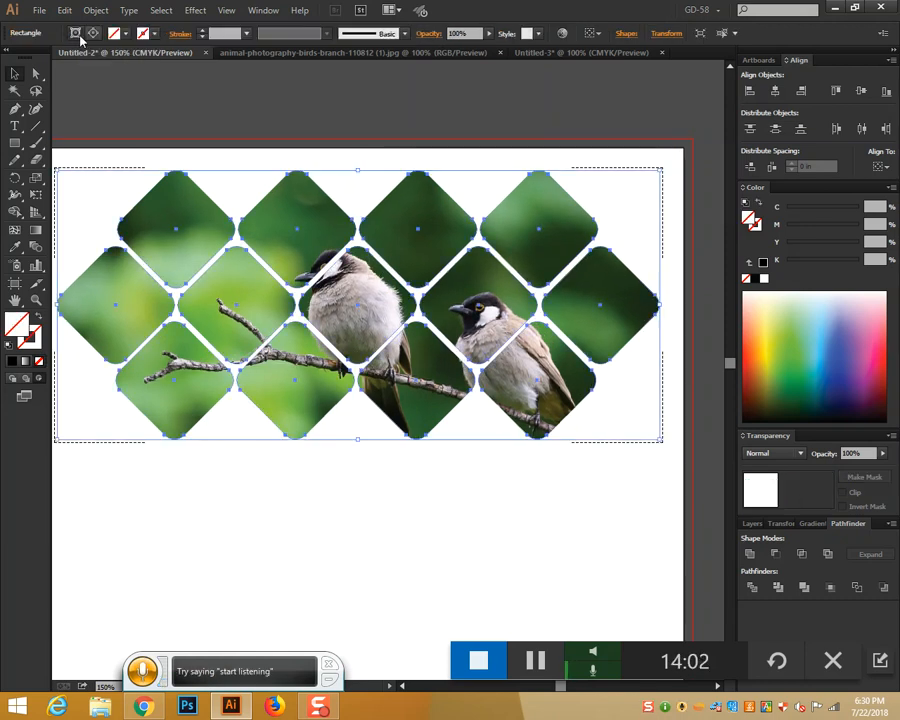
{"action": "left_click_drag", "start_coordinate": [453, 347], "coordinate": [454, 443]}
{"action": "left_click_drag", "start_coordinate": [455, 442], "coordinate": [480, 329]}
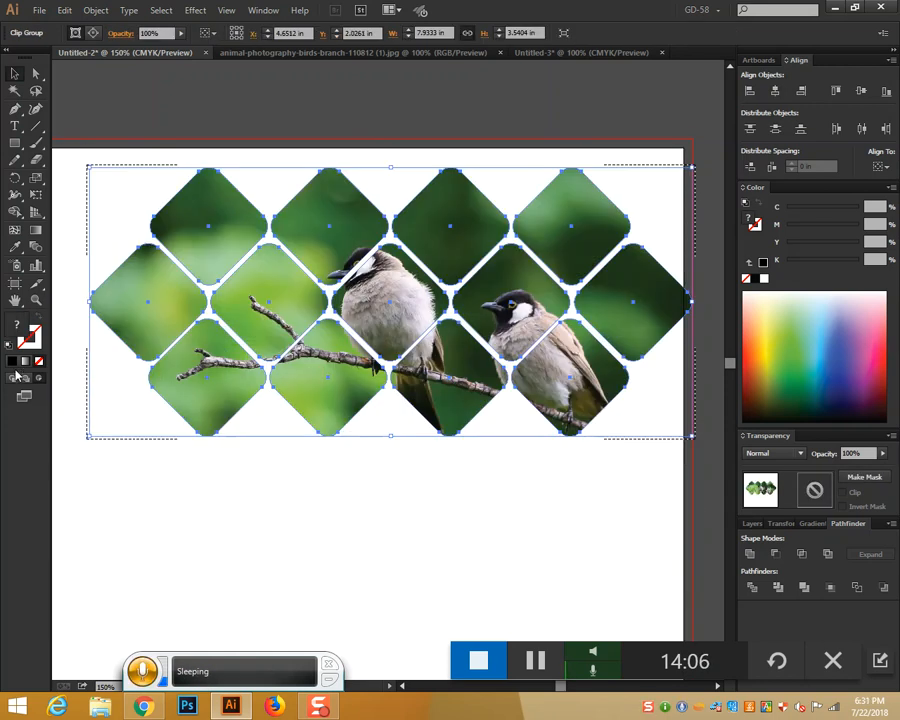
{"action": "left_click_drag", "start_coordinate": [382, 351], "coordinate": [380, 432]}
{"action": "left_click_drag", "start_coordinate": [394, 411], "coordinate": [410, 315]}
{"action": "mouse_move", "coordinate": [413, 303]}
{"action": "left_mouse_down"}
{"action": "mouse_move", "coordinate": [411, 432]}
{"action": "mouse_move", "coordinate": [408, 323]}
{"action": "left_mouse_up"}
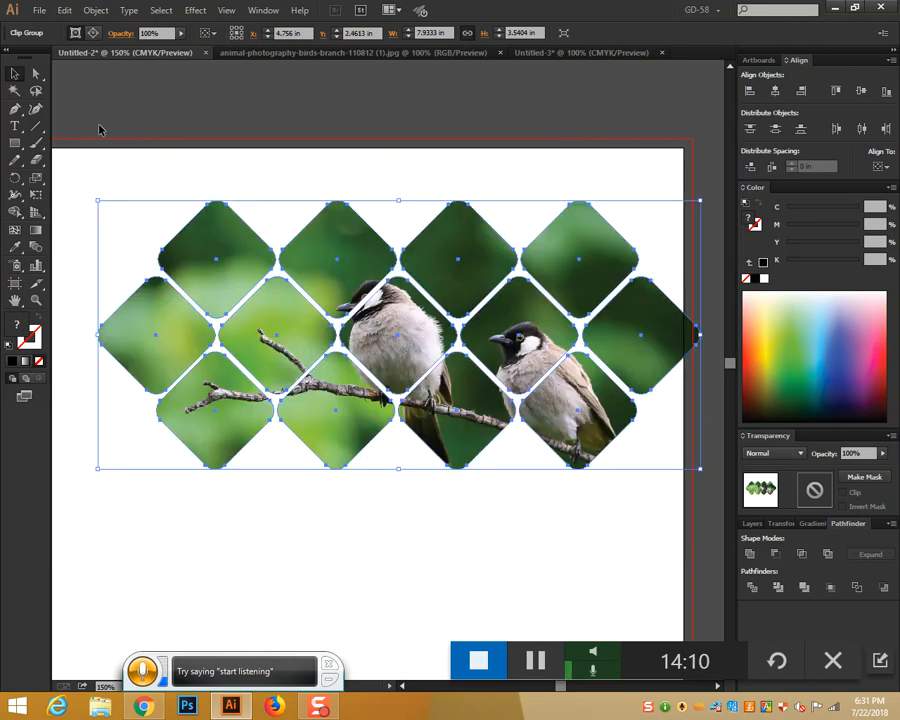
{"action": "left_click_drag", "start_coordinate": [406, 339], "coordinate": [374, 398]}
{"action": "left_click_drag", "start_coordinate": [360, 412], "coordinate": [383, 432]}
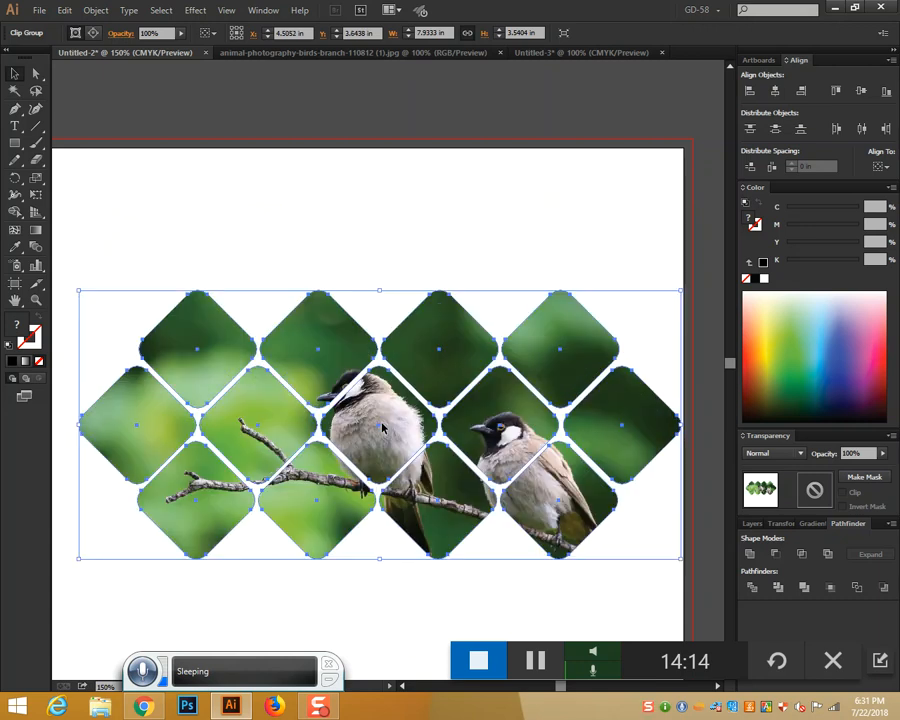
{"action": "scroll", "coordinate": [383, 428], "scroll_direction": "down", "scroll_amount": 3}
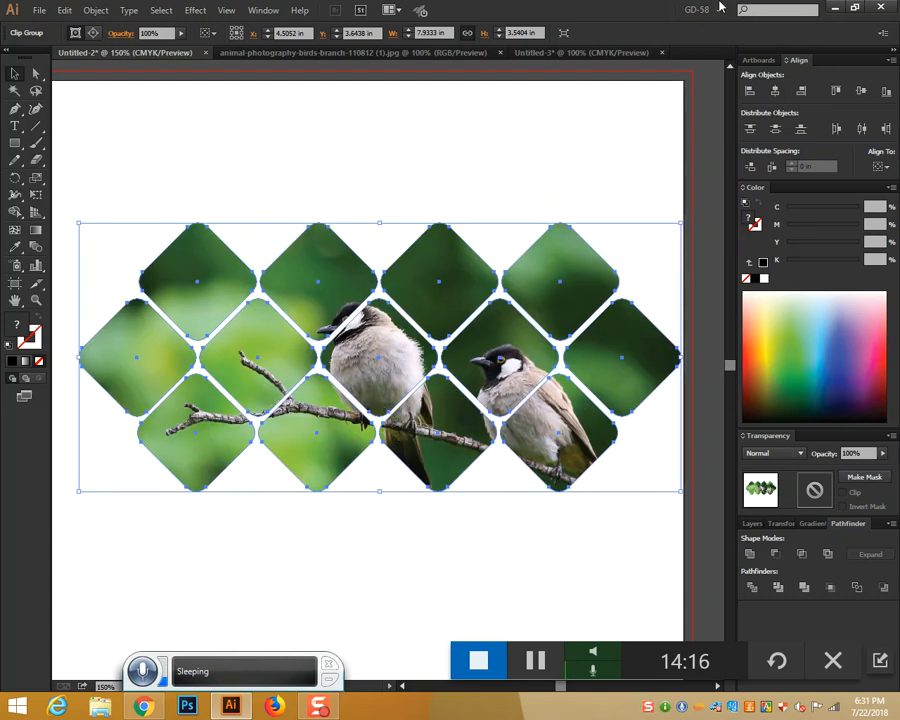
Shift the photo up and left within the diamonds and move the clipped group into place
{"action": "left_click", "coordinate": [93, 34]}
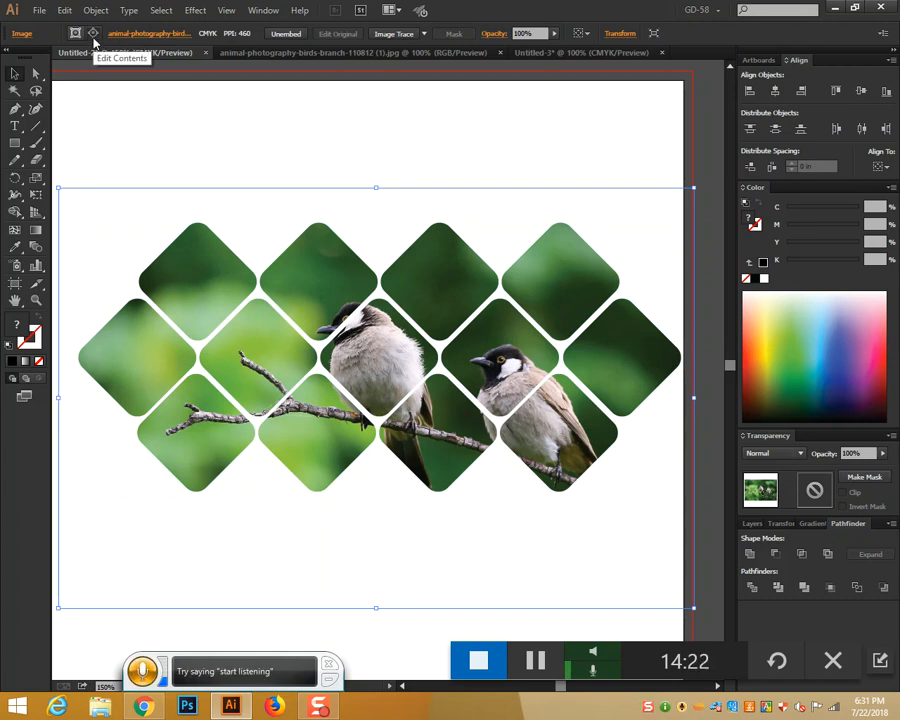
{"action": "left_click_drag", "start_coordinate": [381, 230], "coordinate": [368, 187]}
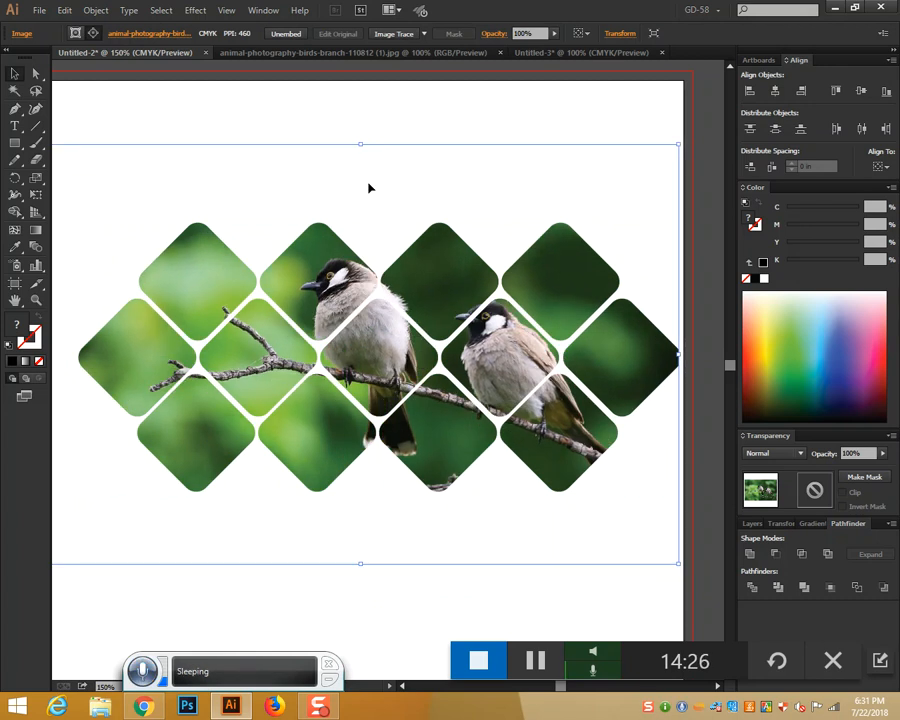
{"action": "left_click", "coordinate": [77, 34]}
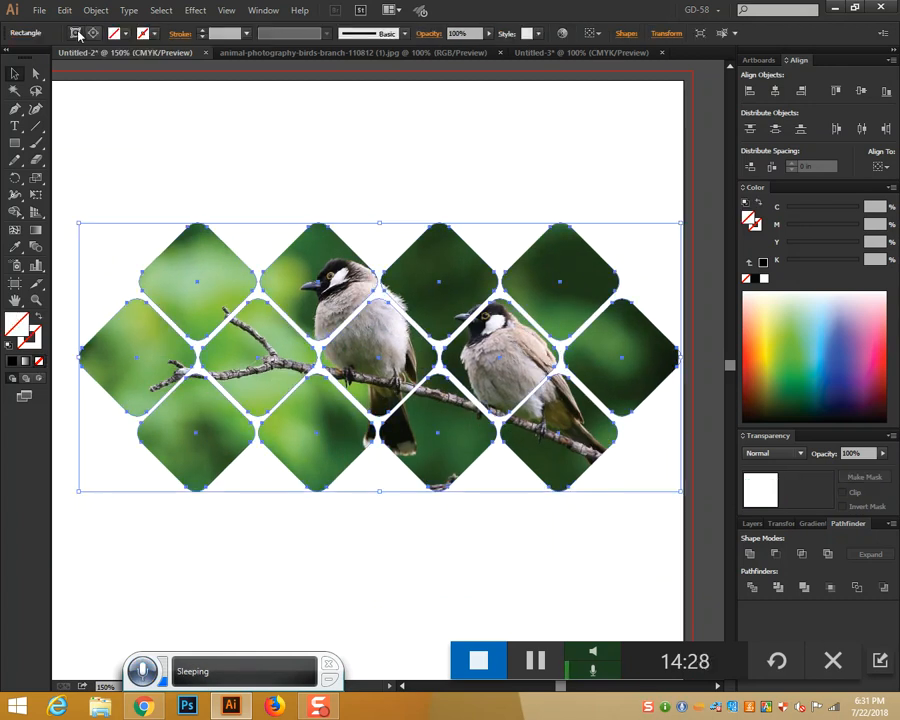
{"action": "left_click", "coordinate": [418, 354]}
{"action": "left_click_drag", "start_coordinate": [418, 354], "coordinate": [431, 260]}
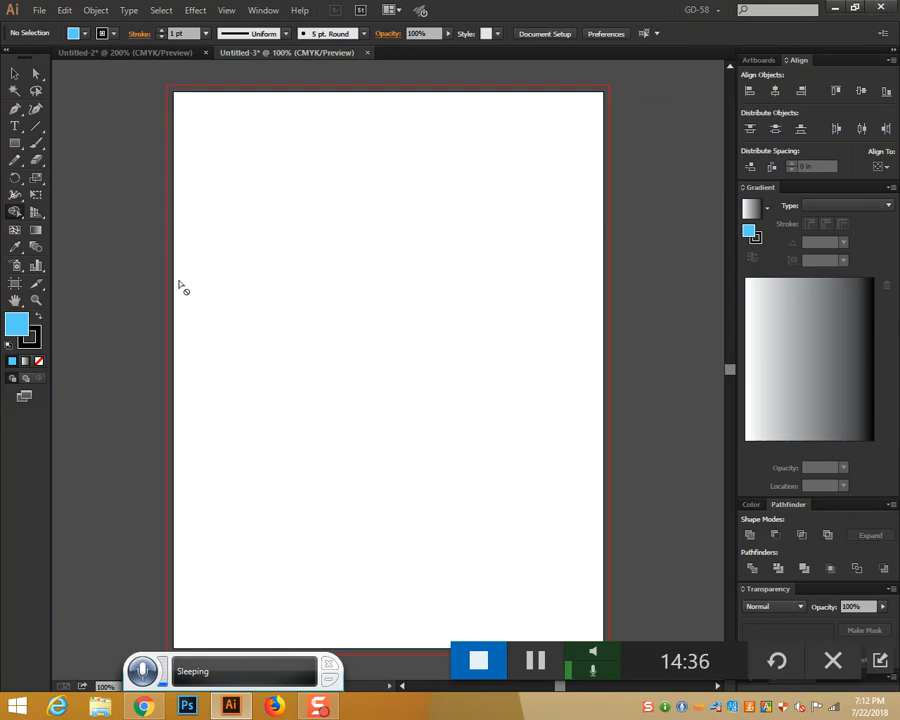
Draw a wide trial rectangle near the centre of the Untitled-3 page
{"action": "left_click", "coordinate": [15, 143]}
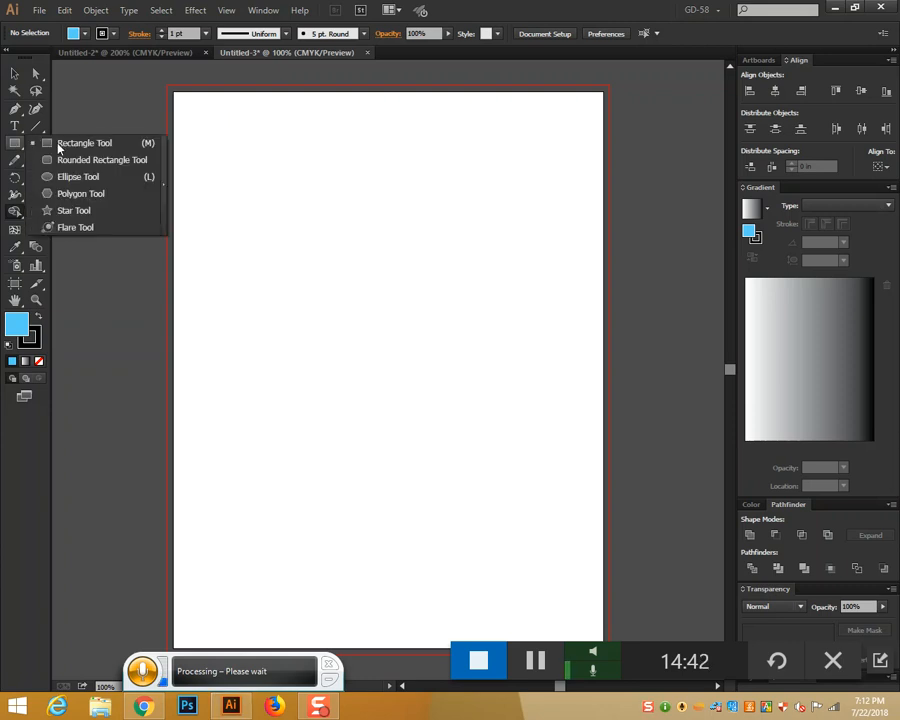
{"action": "left_click", "coordinate": [15, 74]}
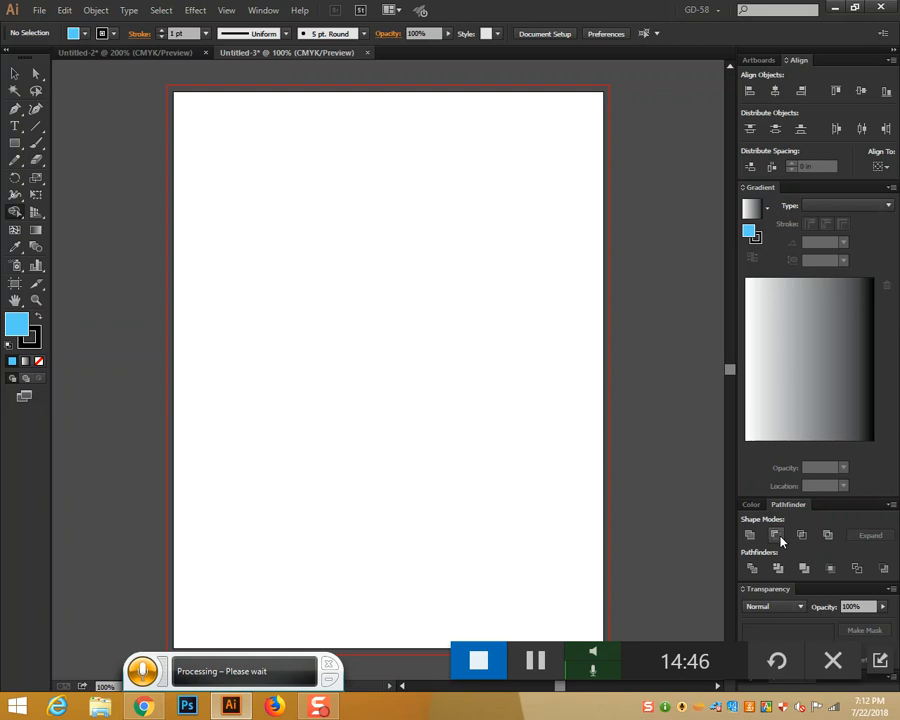
{"action": "left_click", "coordinate": [15, 143]}
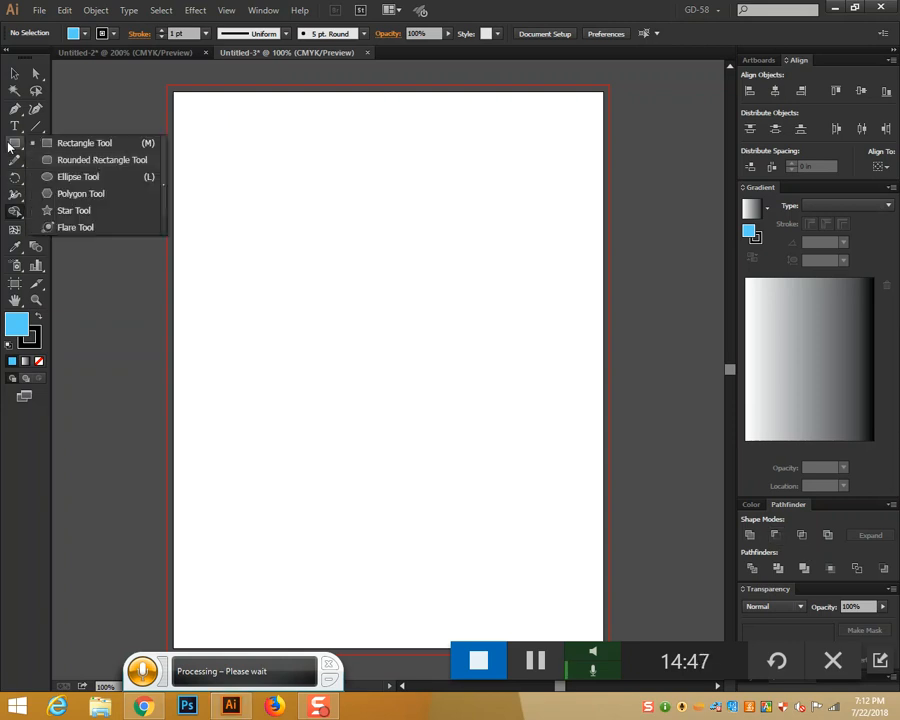
{"action": "left_click", "coordinate": [92, 144]}
{"action": "left_click_drag", "start_coordinate": [256, 255], "coordinate": [550, 412]}
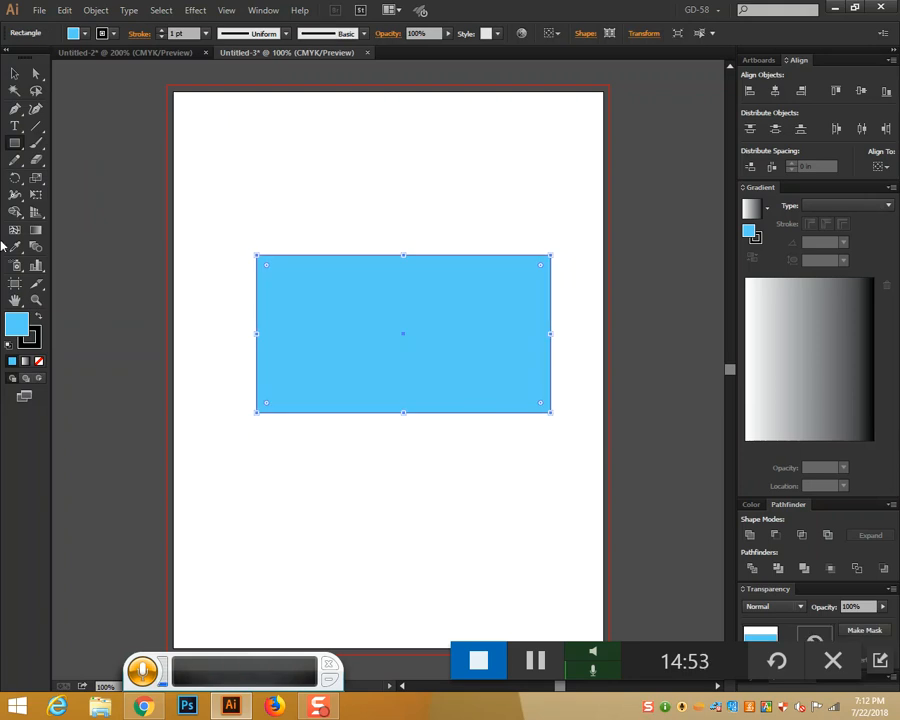
Add a small circle at the rectangle's centre and select both shapes
{"action": "left_click_drag", "start_coordinate": [14, 148], "coordinate": [72, 176]}
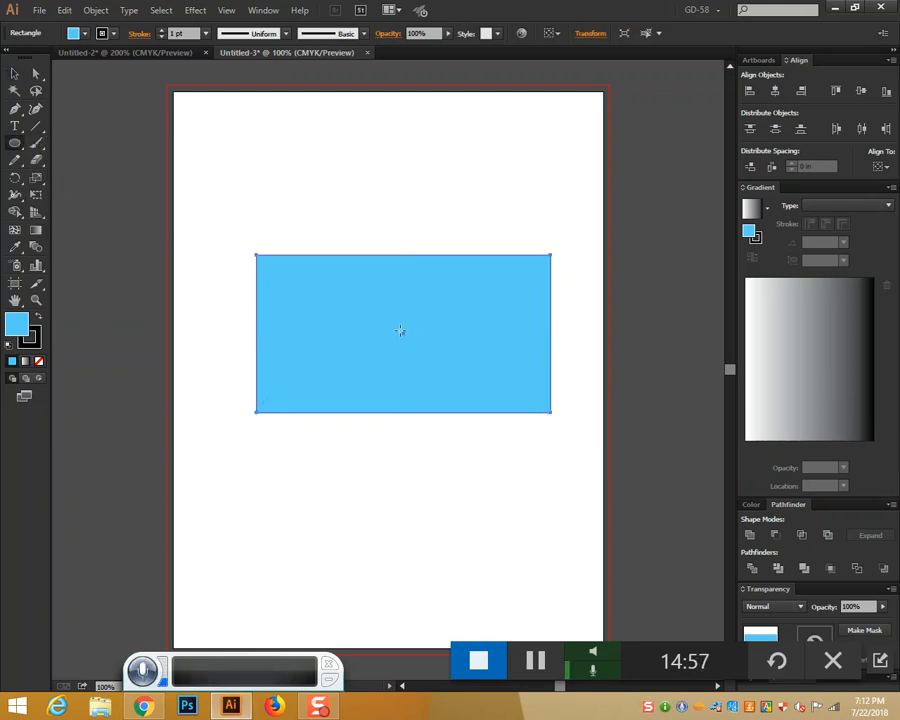
{"action": "left_click_drag", "start_coordinate": [403, 332], "coordinate": [445, 375]}
{"action": "left_click", "coordinate": [13, 74]}
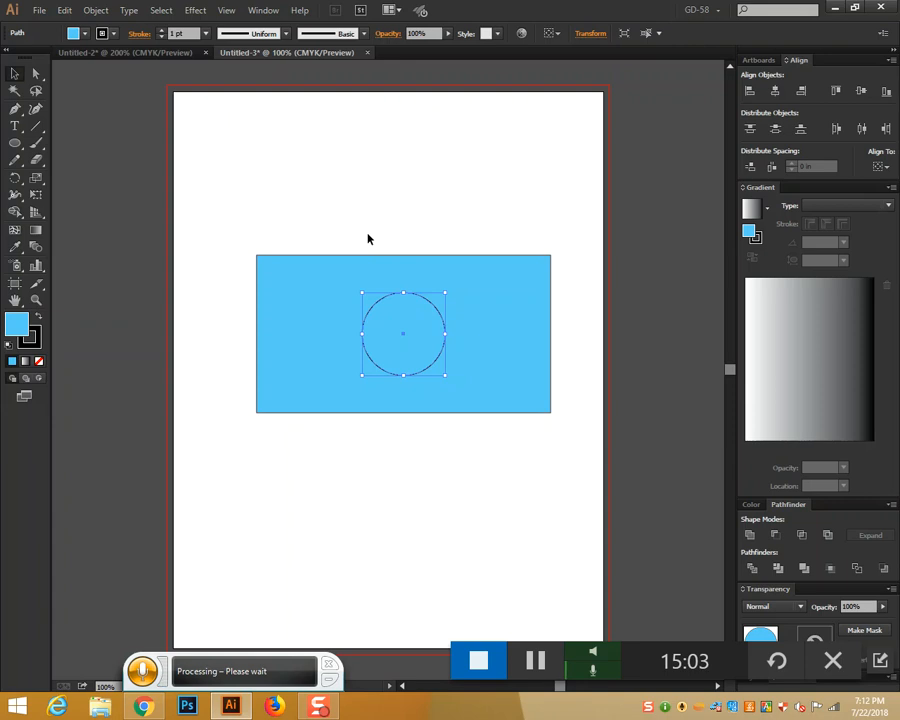
{"action": "left_click_drag", "start_coordinate": [367, 239], "coordinate": [472, 522]}
{"action": "key", "text": "Delete"}
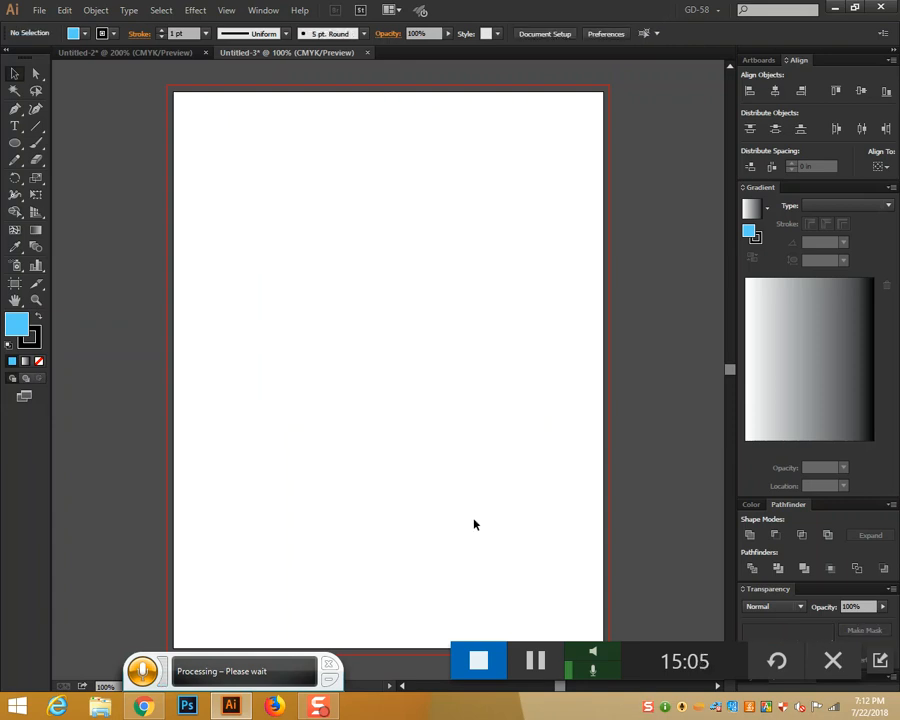
{"action": "left_click", "coordinate": [15, 143]}
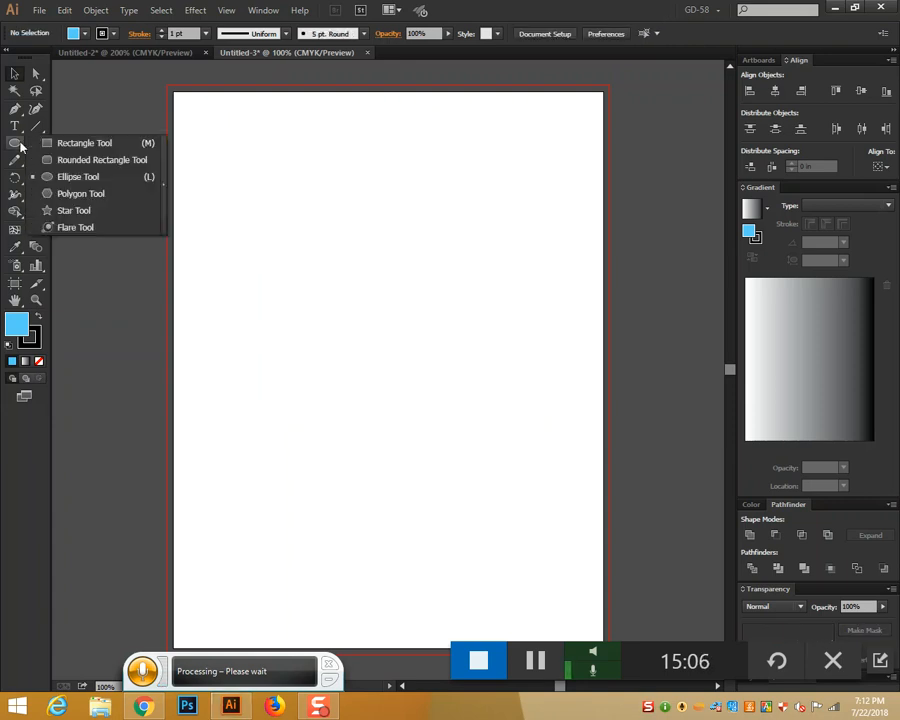
{"action": "left_click", "coordinate": [63, 180]}
{"action": "left_click_drag", "start_coordinate": [393, 283], "coordinate": [505, 394]}
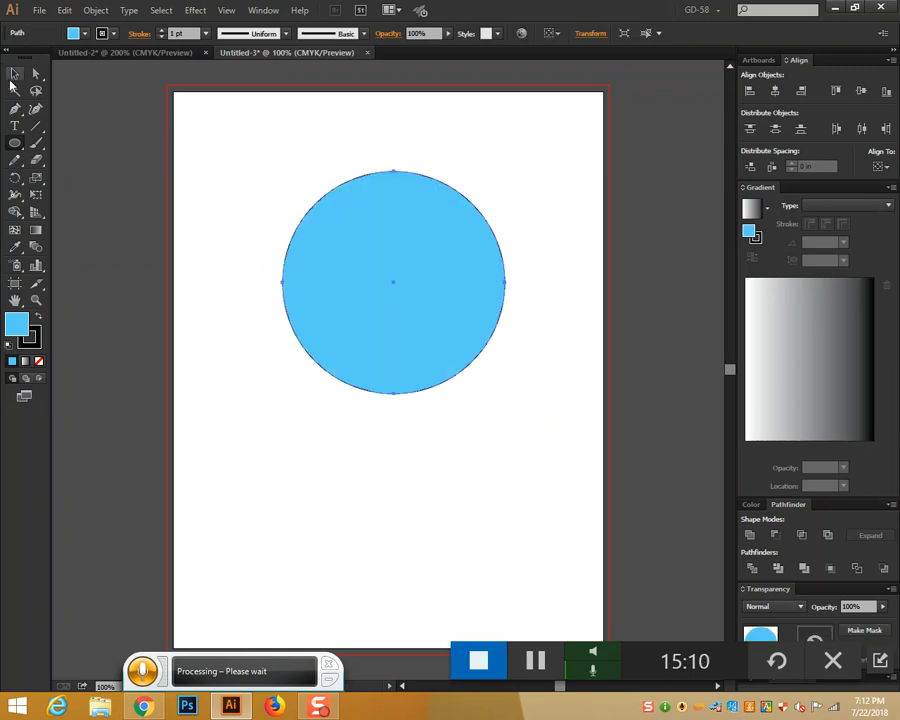
{"action": "left_click", "coordinate": [15, 74]}
{"action": "left_click", "coordinate": [37, 318]}
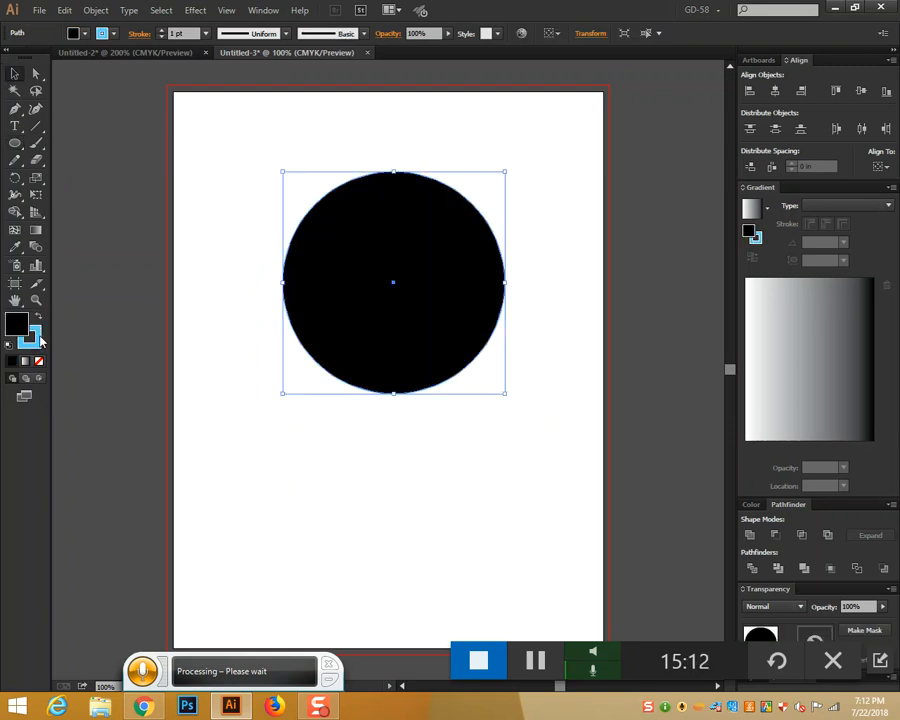
{"action": "left_click", "coordinate": [17, 322]}
{"action": "left_click", "coordinate": [38, 343]}
{"action": "left_click", "coordinate": [40, 362]}
{"action": "left_click", "coordinate": [17, 330]}
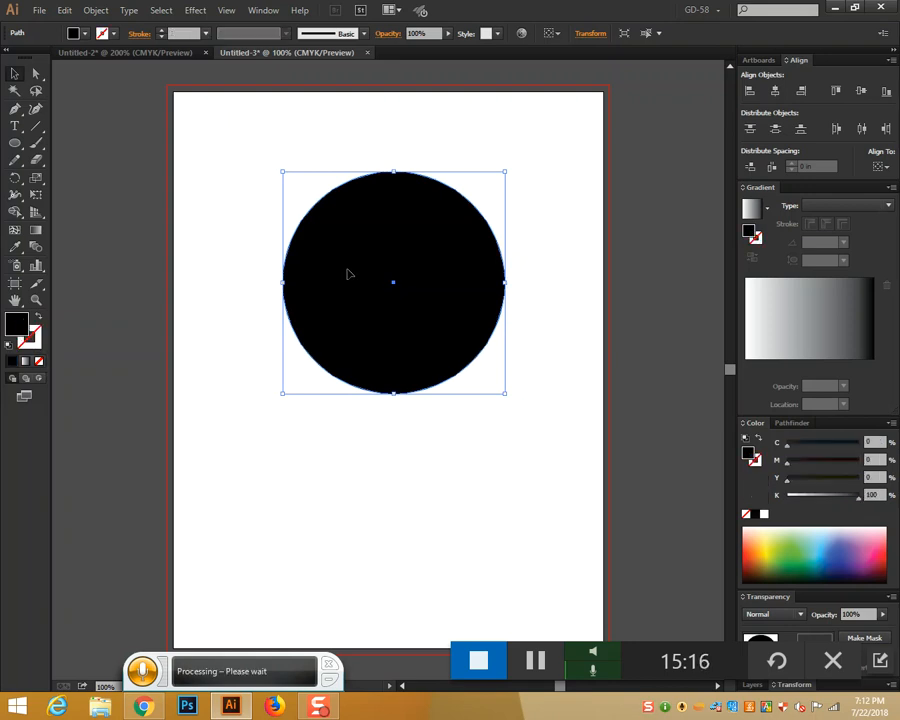
{"action": "left_click_drag", "start_coordinate": [404, 291], "coordinate": [410, 281]}
{"action": "left_click", "coordinate": [450, 468]}
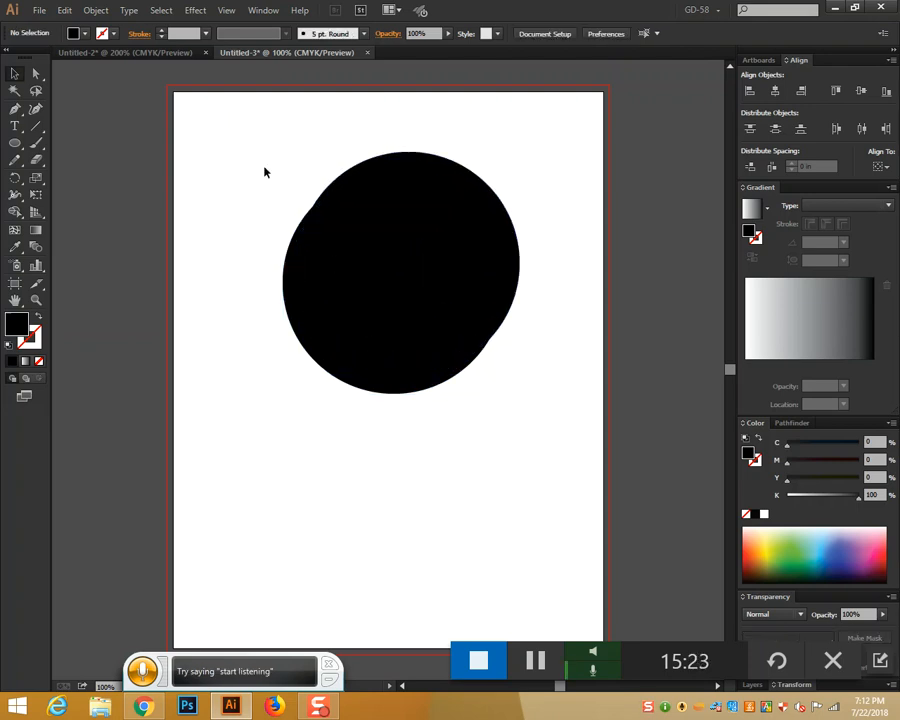
{"action": "left_click_drag", "start_coordinate": [267, 179], "coordinate": [488, 435]}
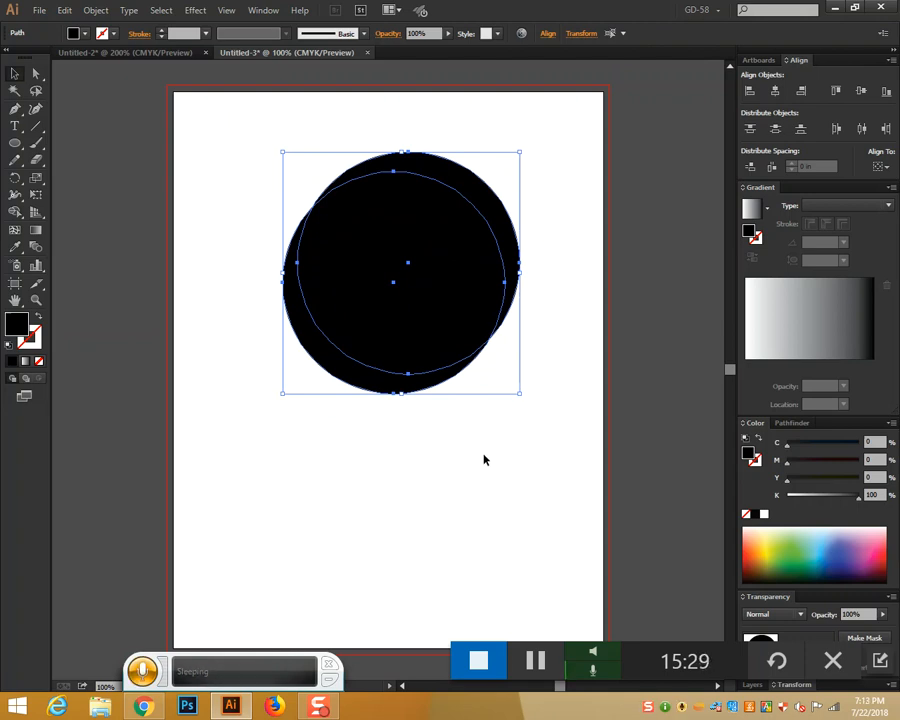
{"action": "left_click", "coordinate": [484, 460]}
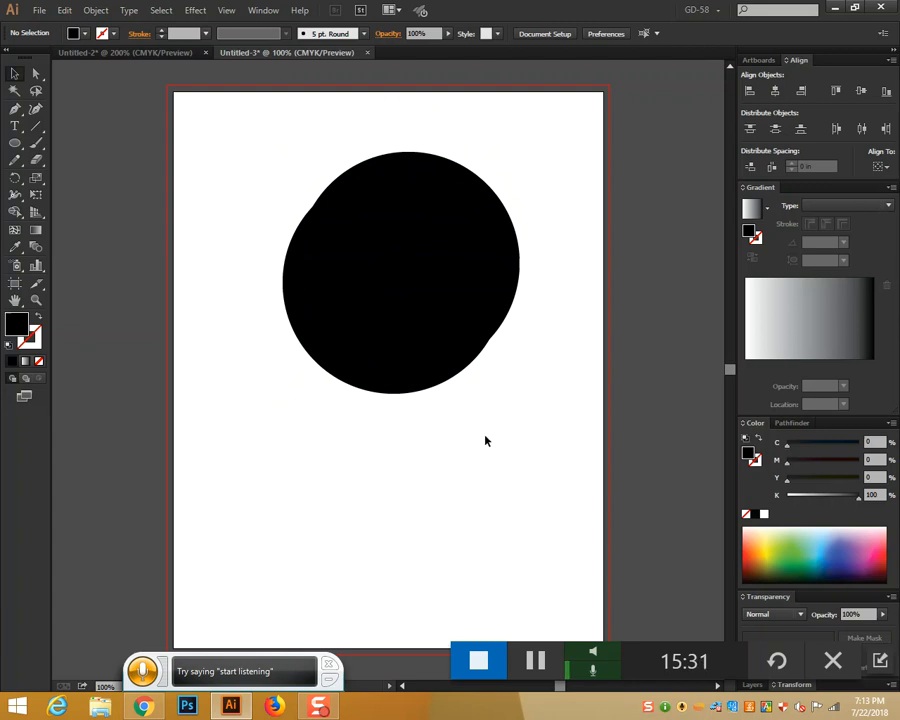
{"action": "left_click_drag", "start_coordinate": [241, 227], "coordinate": [500, 472]}
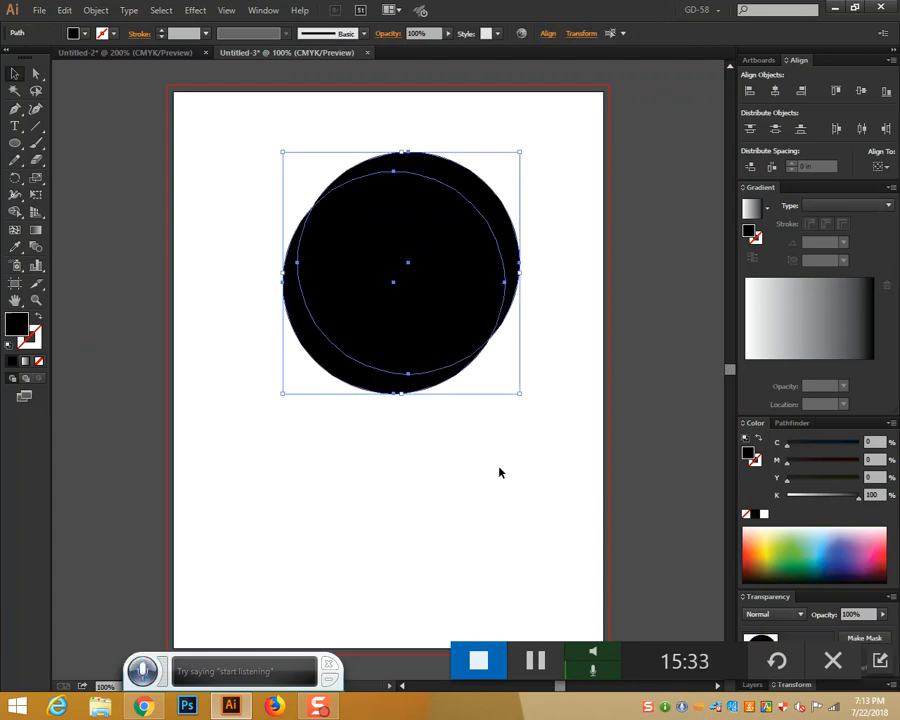
{"action": "left_click", "coordinate": [497, 471]}
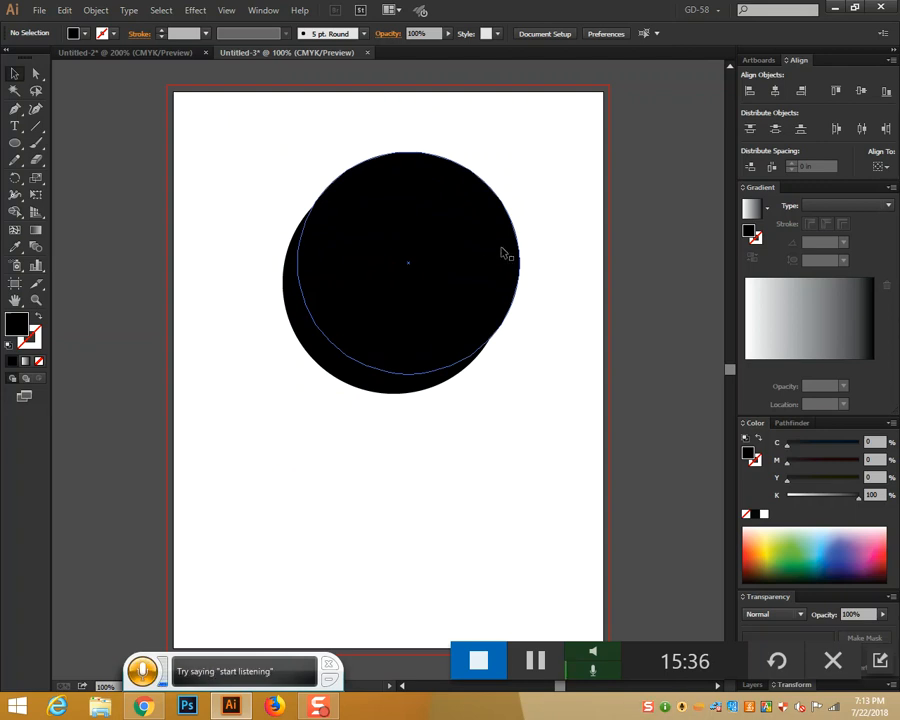
{"action": "scroll", "coordinate": [411, 278], "scroll_direction": "down", "scroll_amount": 1}
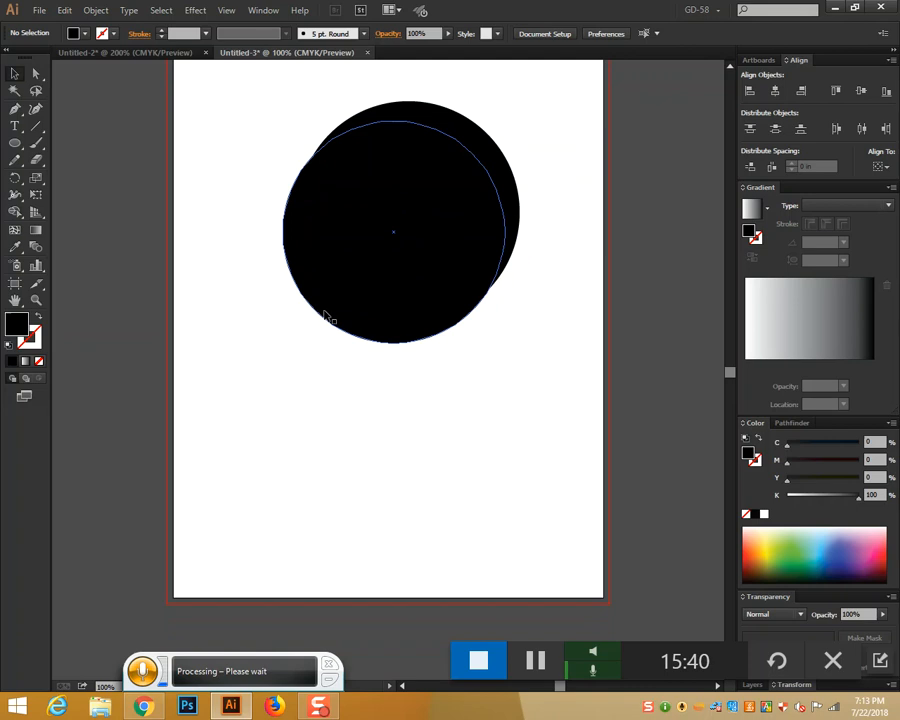
{"action": "scroll", "coordinate": [360, 342], "scroll_direction": "down", "scroll_amount": 1}
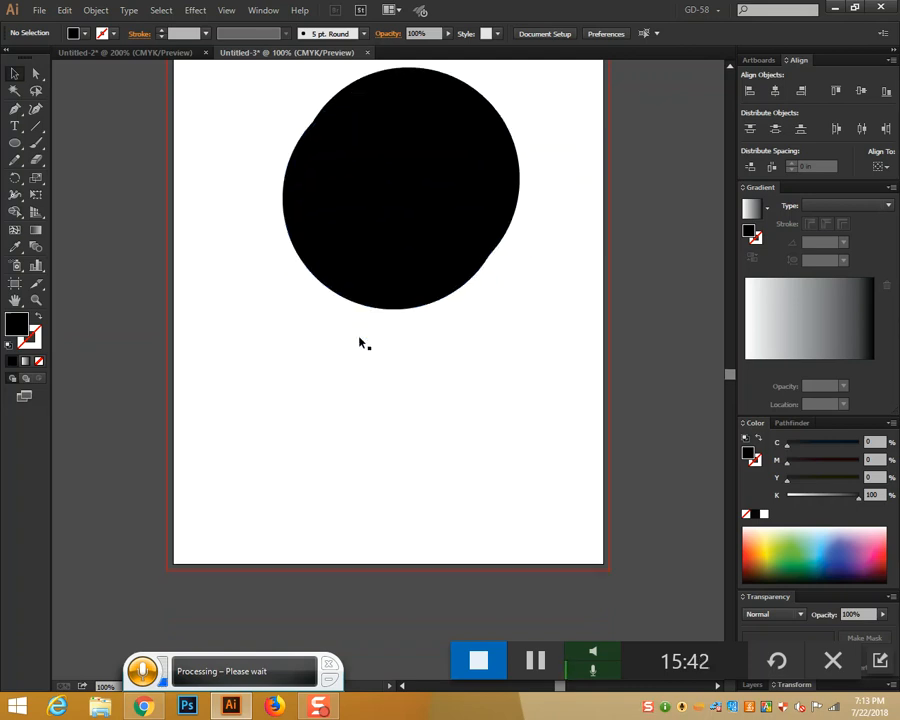
Draw four black ovals of differing sizes below the large circle
{"action": "left_click", "coordinate": [15, 143]}
{"action": "mouse_move", "coordinate": [207, 330]}
{"action": "left_mouse_down"}
{"action": "mouse_move", "coordinate": [306, 522]}
{"action": "mouse_move", "coordinate": [320, 528]}
{"action": "left_mouse_up"}
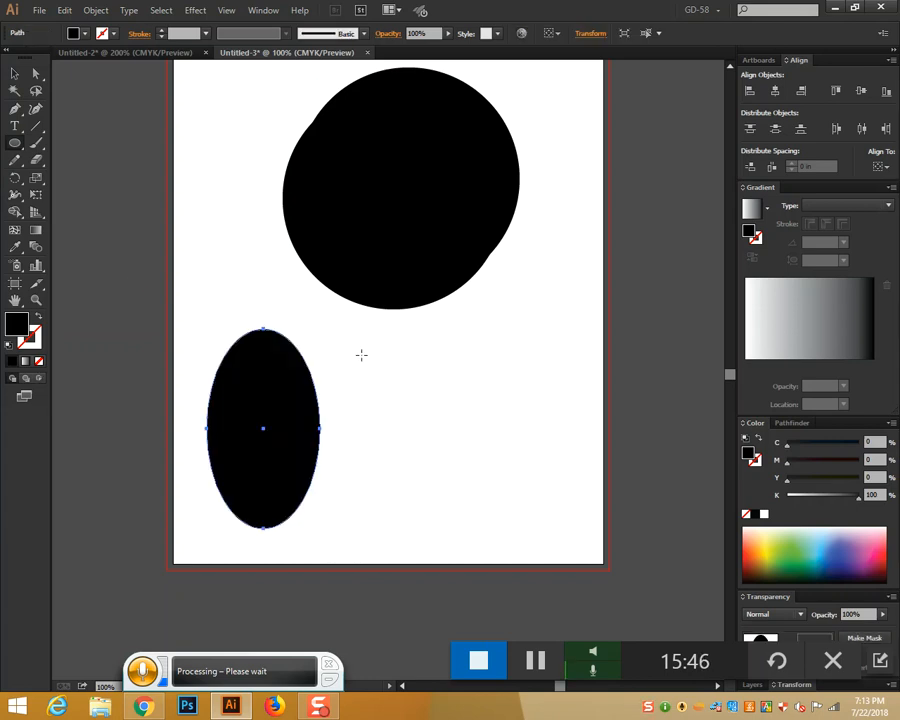
{"action": "left_click_drag", "start_coordinate": [362, 356], "coordinate": [450, 516]}
{"action": "left_click_drag", "start_coordinate": [487, 390], "coordinate": [543, 528]}
{"action": "left_click_drag", "start_coordinate": [546, 392], "coordinate": [612, 570]}
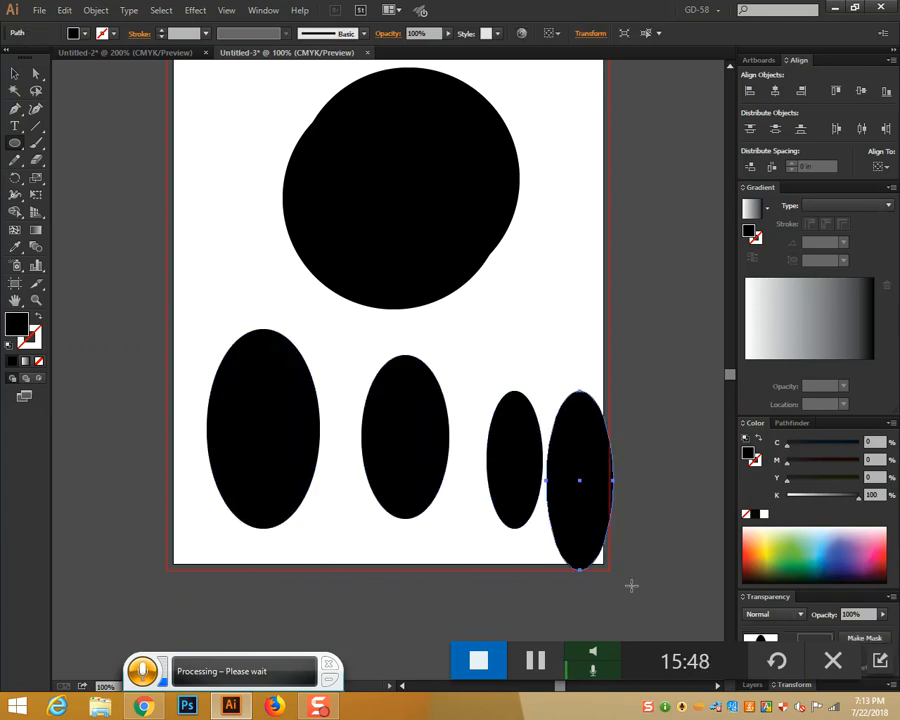
Line the ovals up into a row and place the first Pen anchor left of them
{"action": "left_click", "coordinate": [15, 73]}
{"action": "left_click_drag", "start_coordinate": [417, 424], "coordinate": [390, 416]}
{"action": "left_click_drag", "start_coordinate": [506, 448], "coordinate": [467, 410]}
{"action": "left_click_drag", "start_coordinate": [560, 471], "coordinate": [536, 428]}
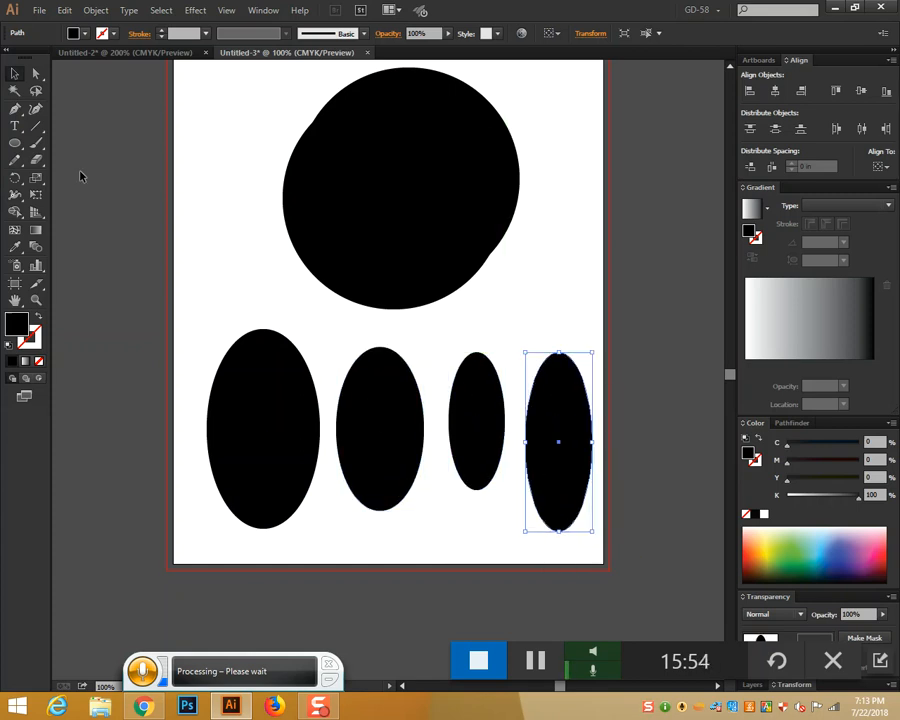
{"action": "left_click", "coordinate": [14, 110]}
{"action": "left_click", "coordinate": [135, 438]}
Drag smooth curve anchors across the four ovals to finish the wavy path, then select it
{"action": "left_click_drag", "start_coordinate": [272, 455], "coordinate": [342, 493]}
{"action": "left_click_drag", "start_coordinate": [416, 421], "coordinate": [434, 413]}
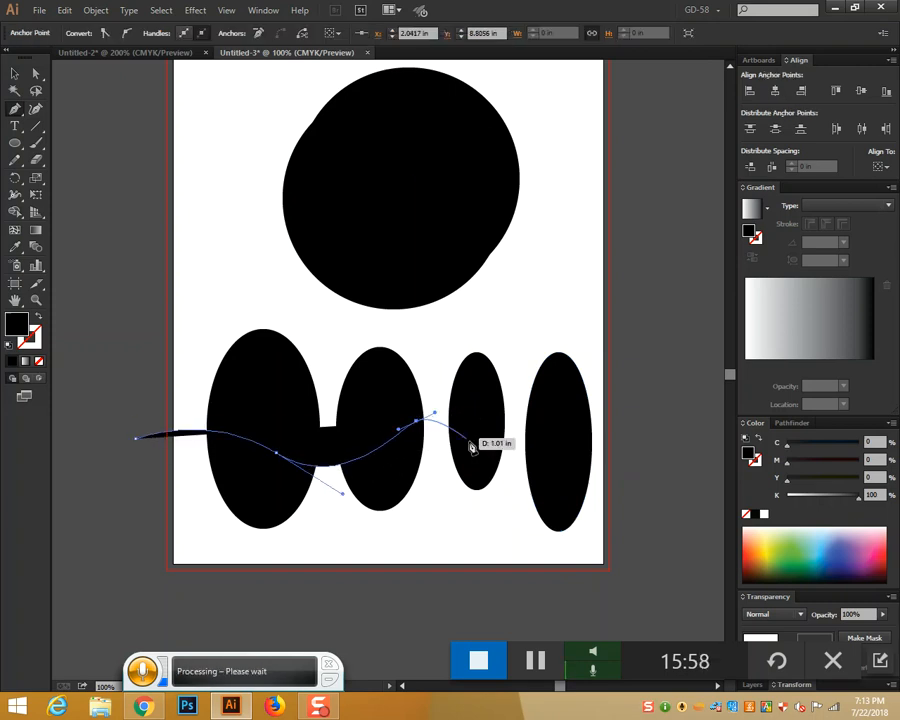
{"action": "left_click_drag", "start_coordinate": [556, 482], "coordinate": [638, 432]}
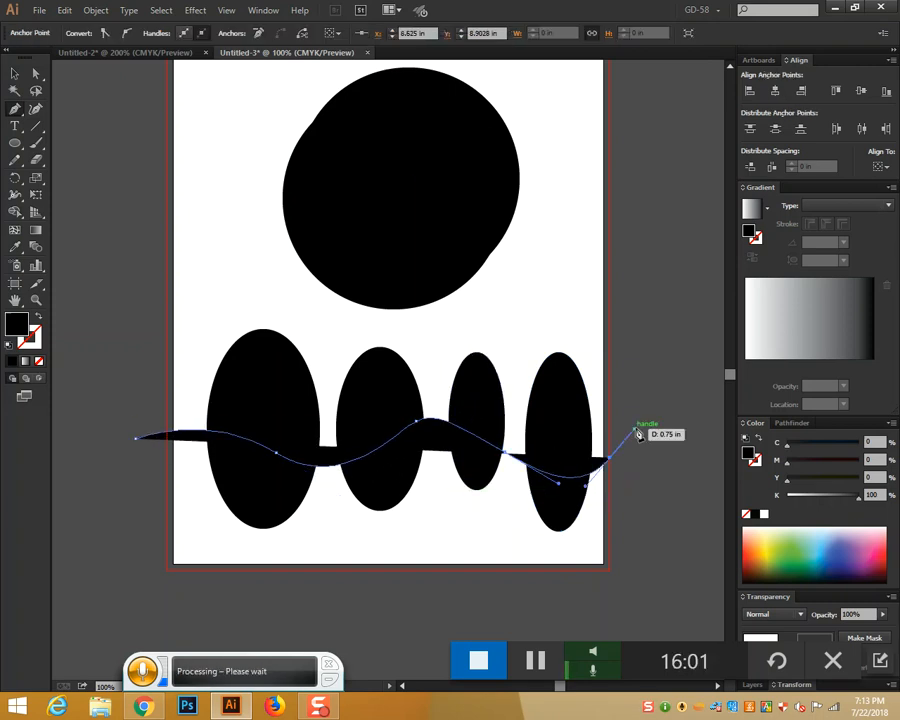
{"action": "left_click", "coordinate": [640, 405], "text": "ctrl"}
{"action": "left_click", "coordinate": [14, 74]}
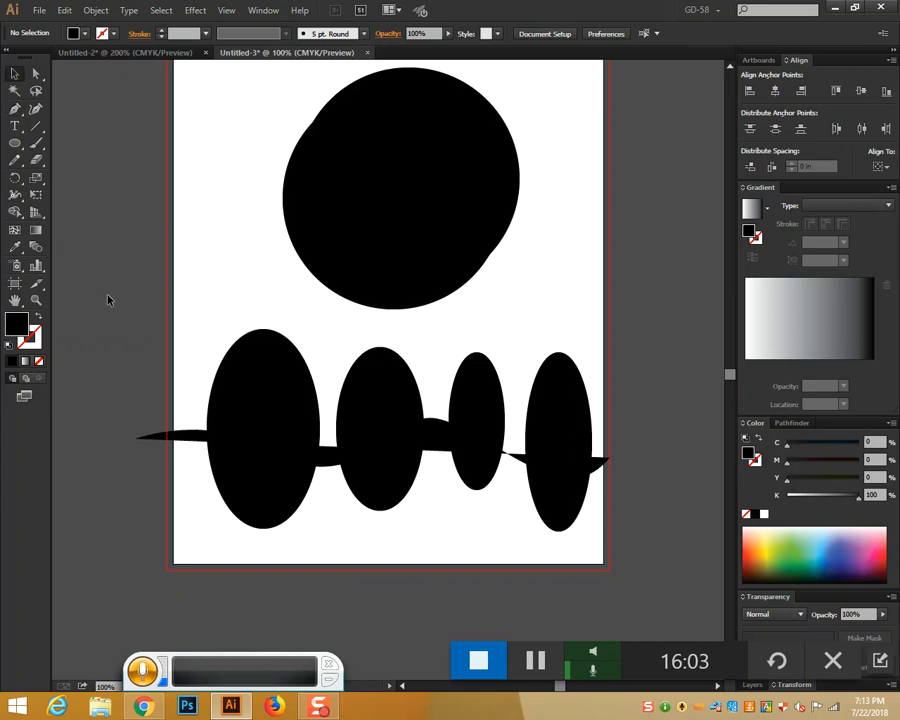
{"action": "left_click", "coordinate": [170, 434]}
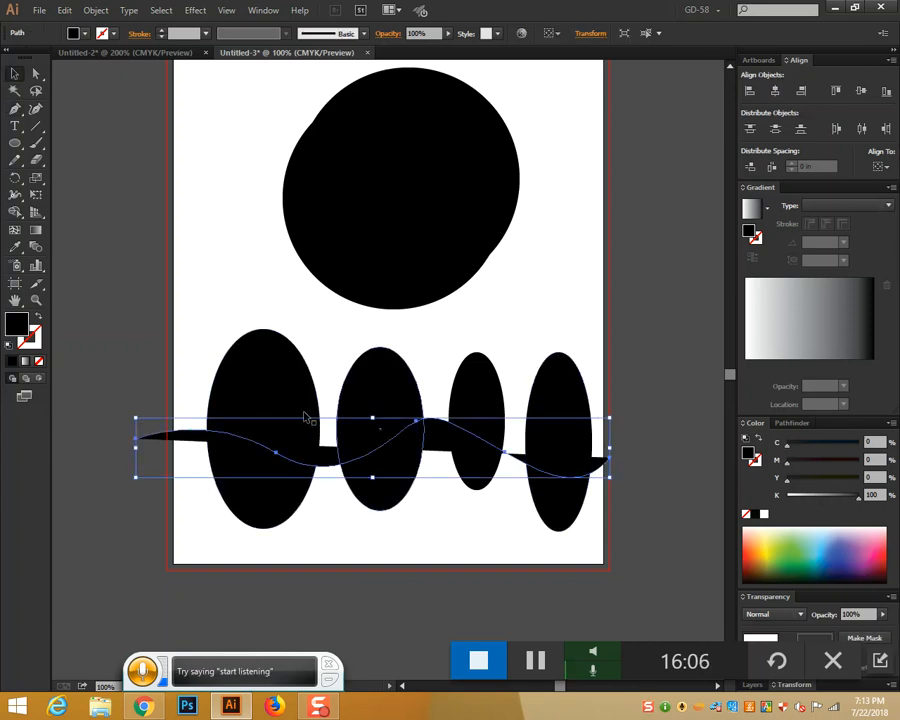
Divide the four ovals along the wave with Pathfinder, then undo the split
{"action": "left_click_drag", "start_coordinate": [137, 364], "coordinate": [634, 573]}
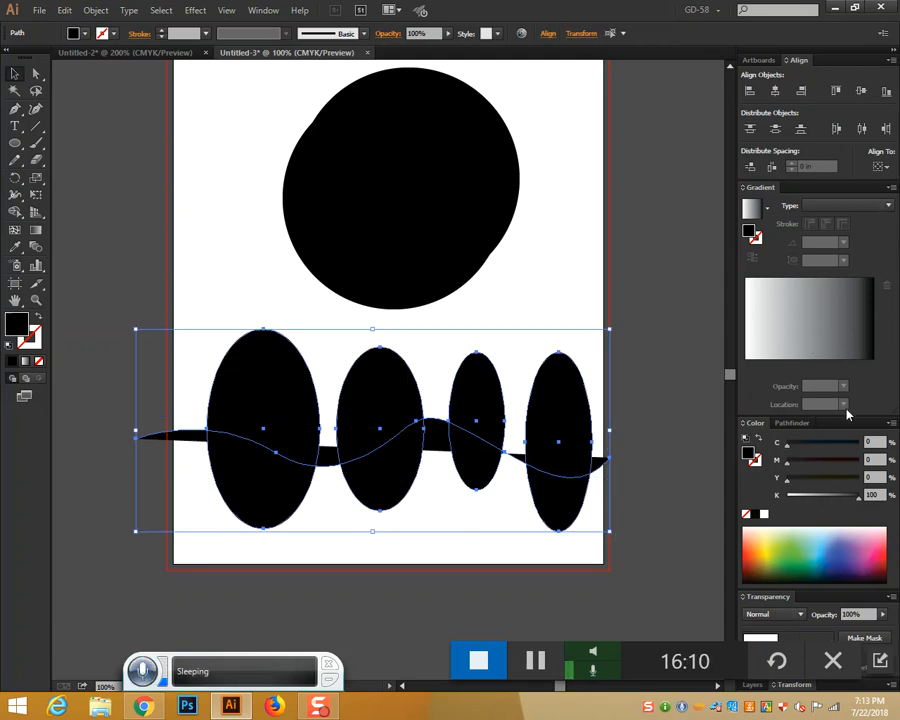
{"action": "left_click", "coordinate": [806, 428]}
{"action": "left_click", "coordinate": [753, 569]}
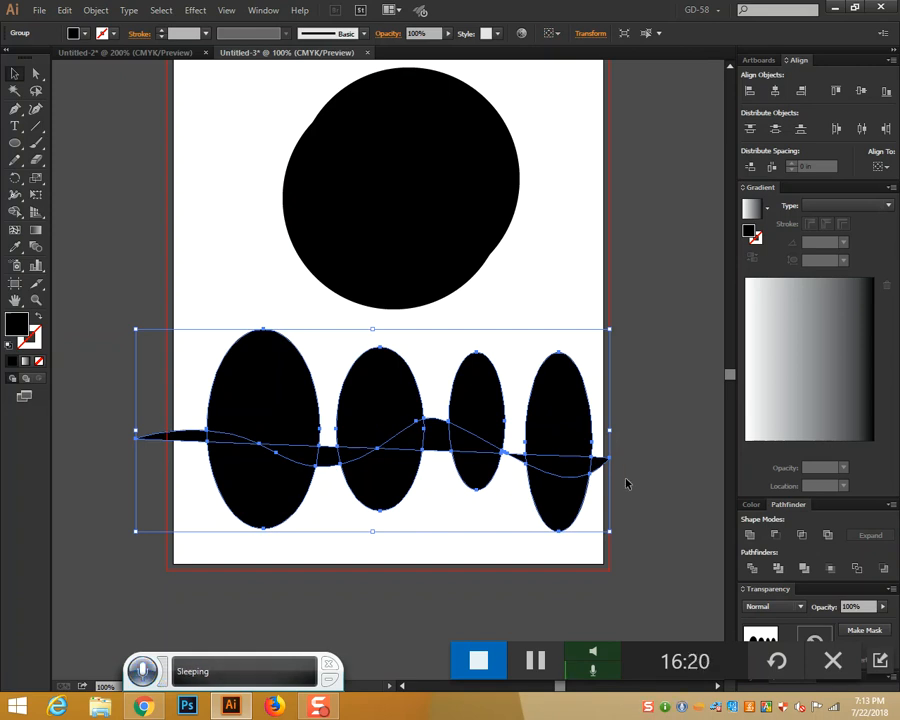
{"action": "key", "text": "ctrl+shift+g"}
{"action": "key", "text": "ctrl+z"}
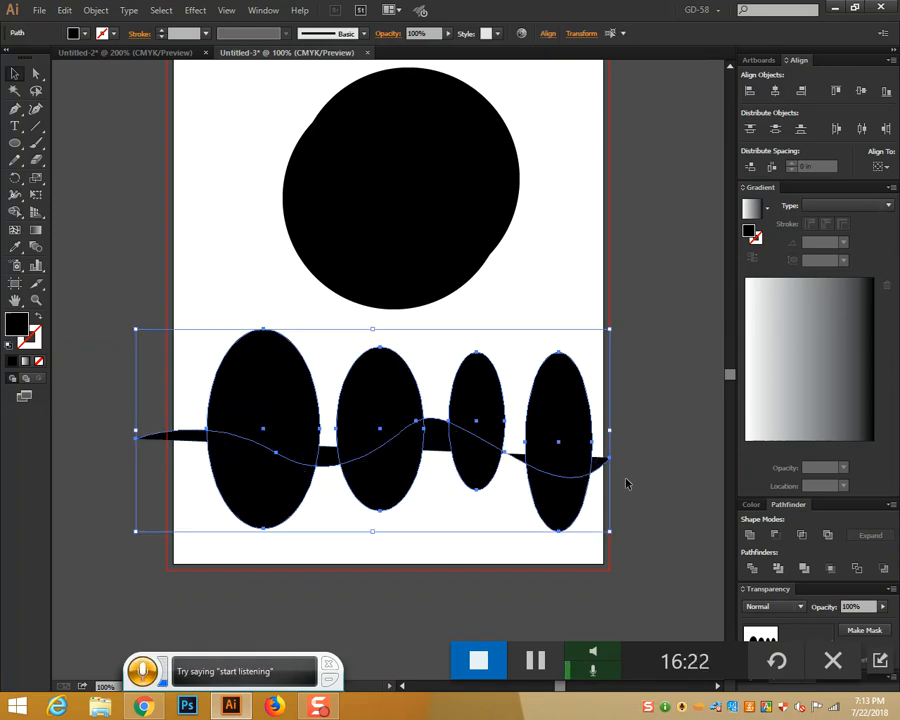
{"action": "key", "text": "ctrl+shift+z"}
{"action": "key", "text": "ctrl+z"}
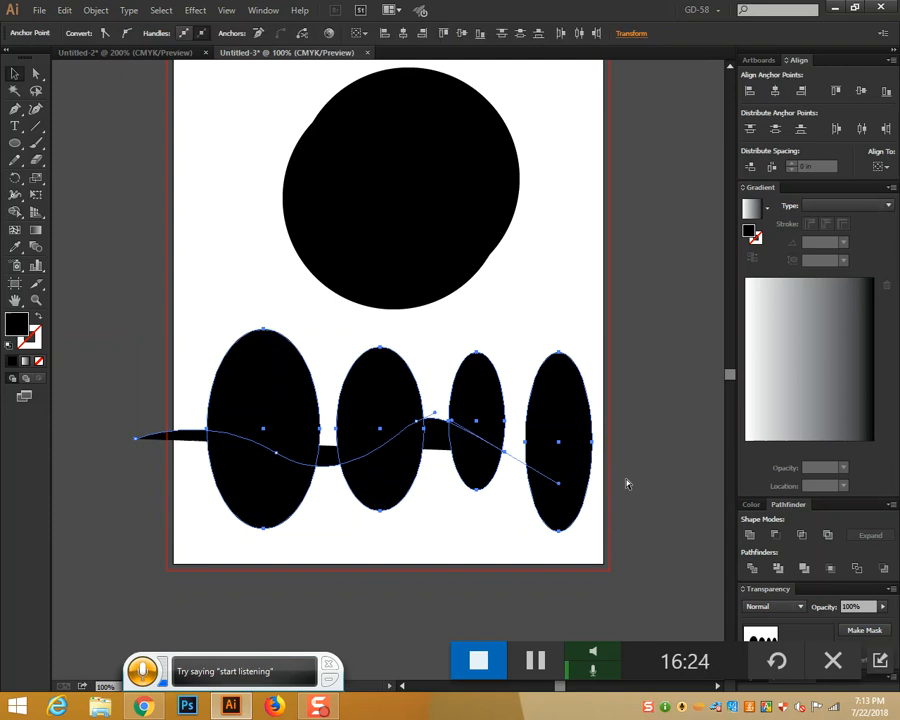
Trim the first three ovals with the wave, undo back to plain ovals, and deselect
{"action": "left_click_drag", "start_coordinate": [137, 368], "coordinate": [444, 534]}
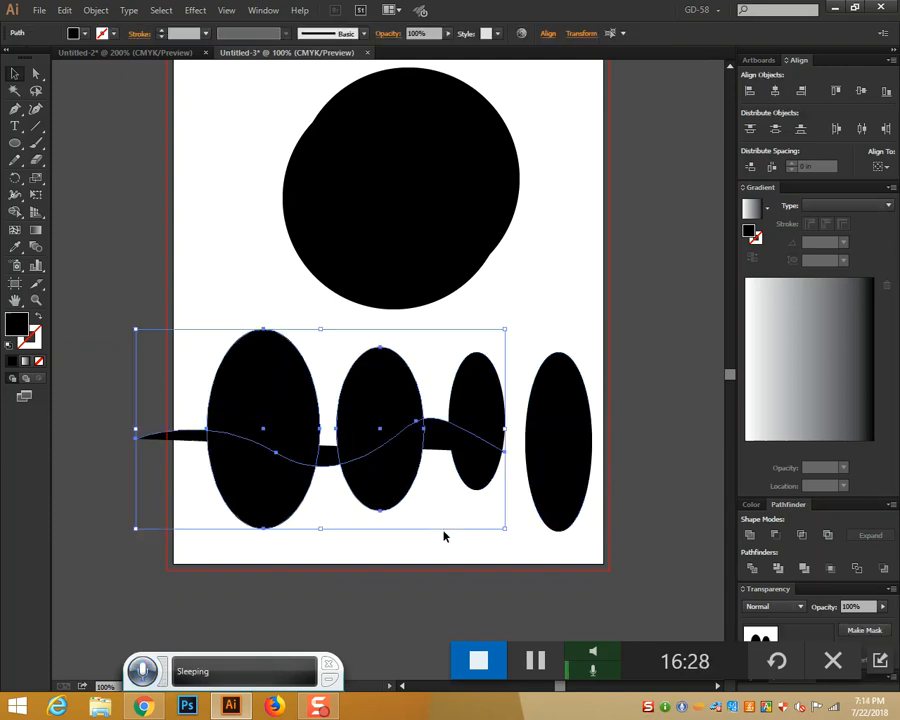
{"action": "left_click", "coordinate": [779, 568]}
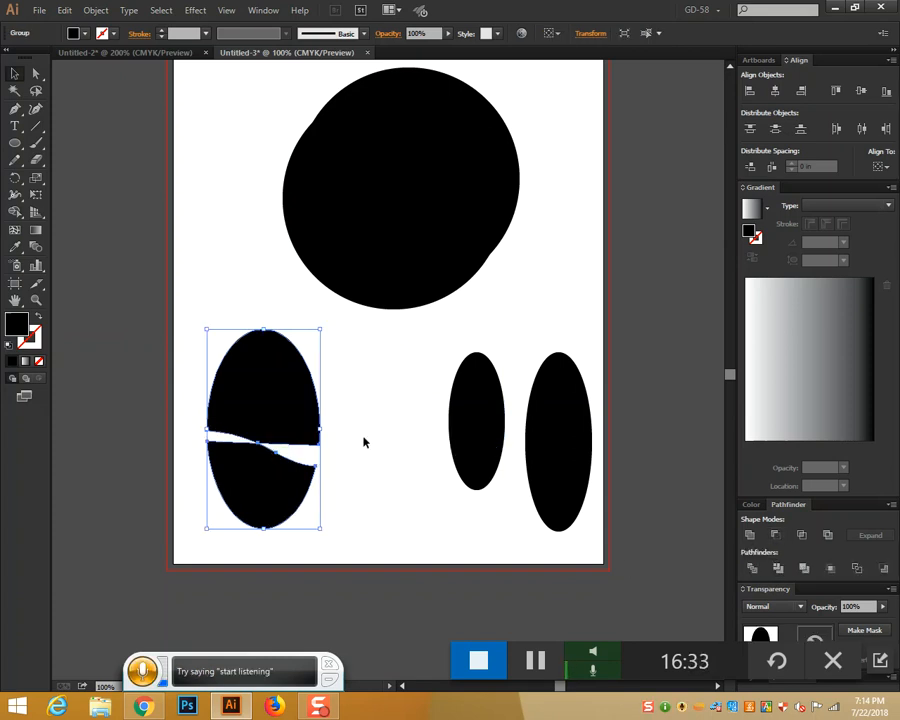
{"action": "key", "text": "ctrl+z"}
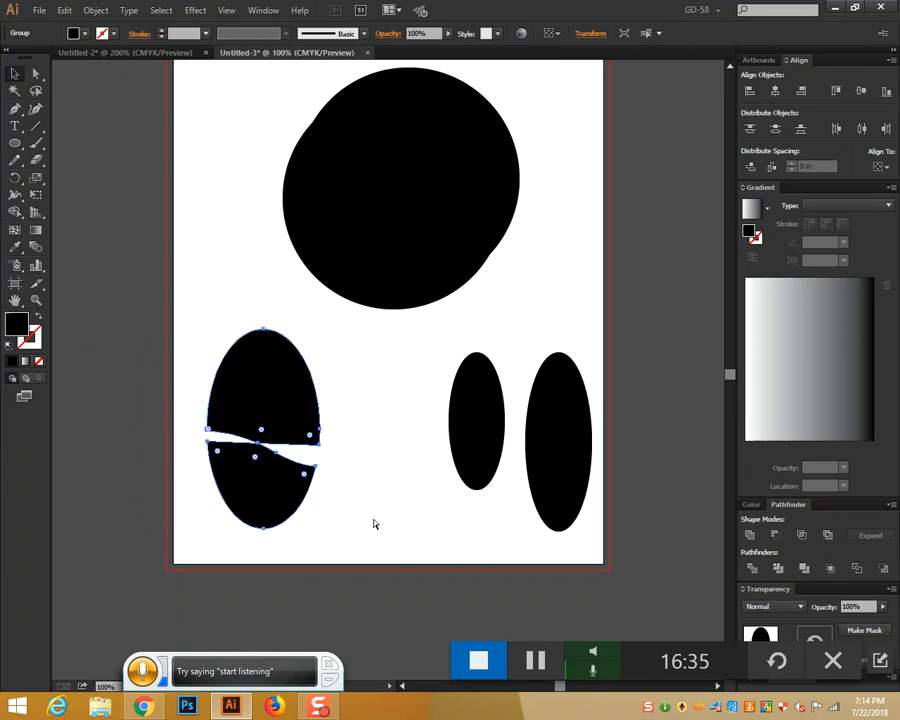
{"action": "key", "text": "ctrl+z"}
{"action": "key", "text": "ctrl+z"}
{"action": "key", "text": "ctrl+z"}
{"action": "key", "text": "ctrl+z"}
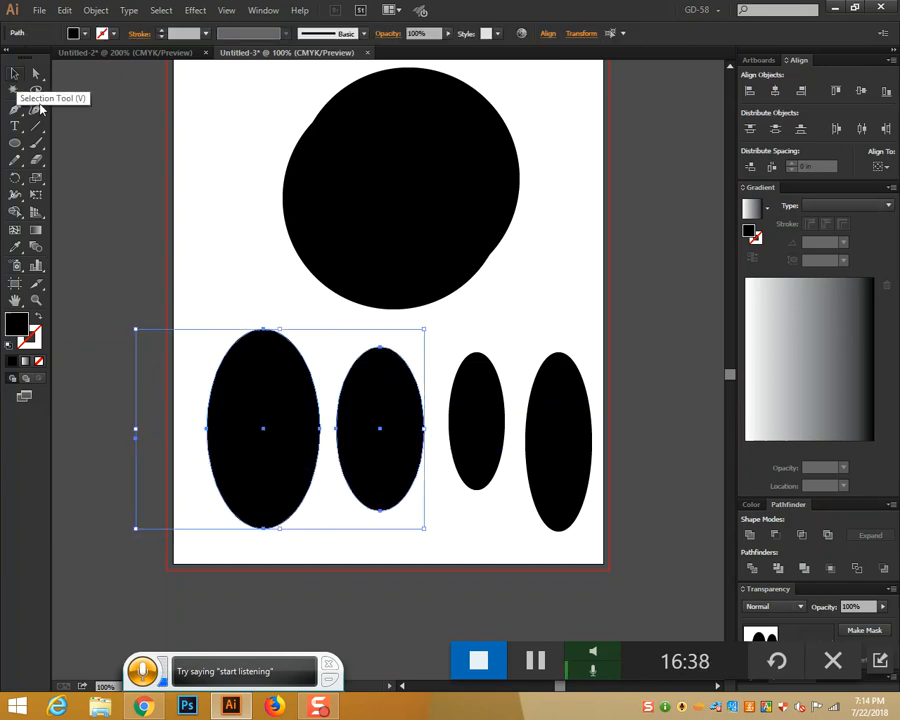
{"action": "left_click", "coordinate": [197, 195]}
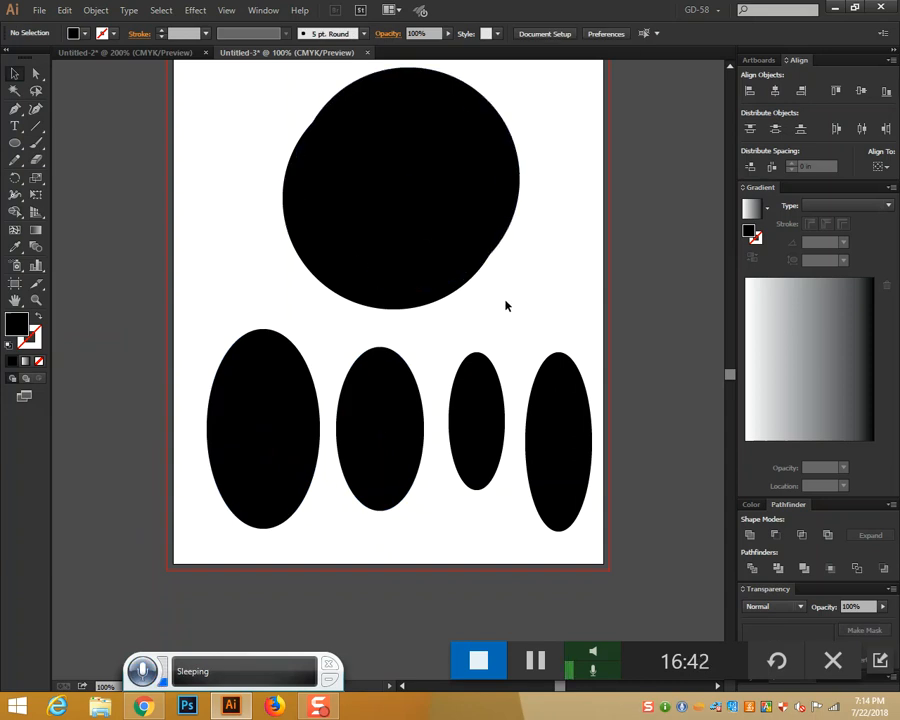
Draw a wavy Pen path from left of the first oval past the fourth oval
{"action": "left_click", "coordinate": [14, 108]}
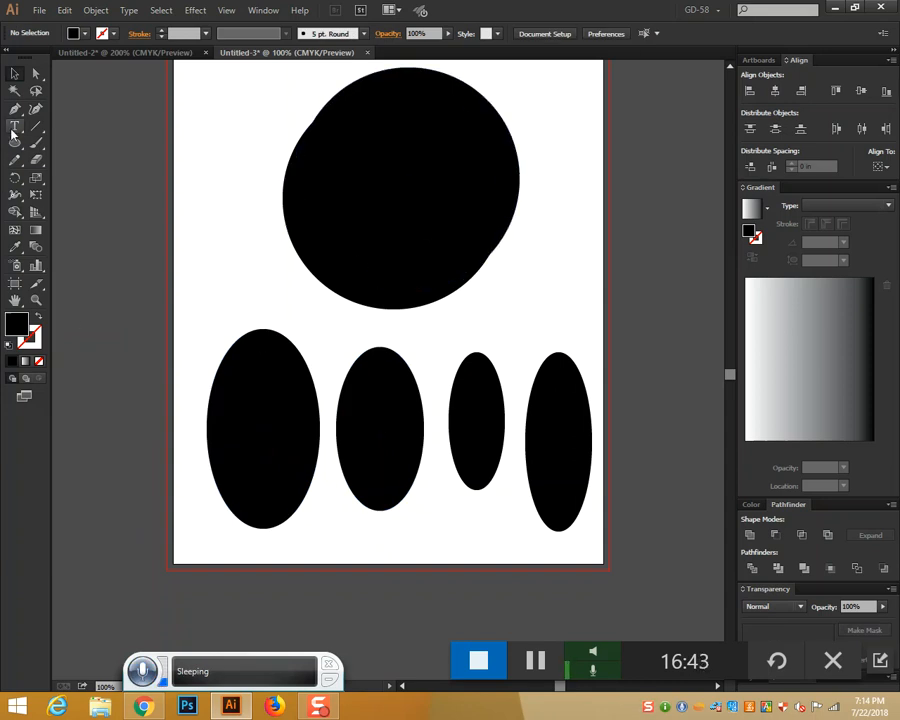
{"action": "left_click", "coordinate": [147, 438]}
{"action": "left_click_drag", "start_coordinate": [261, 417], "coordinate": [327, 452]}
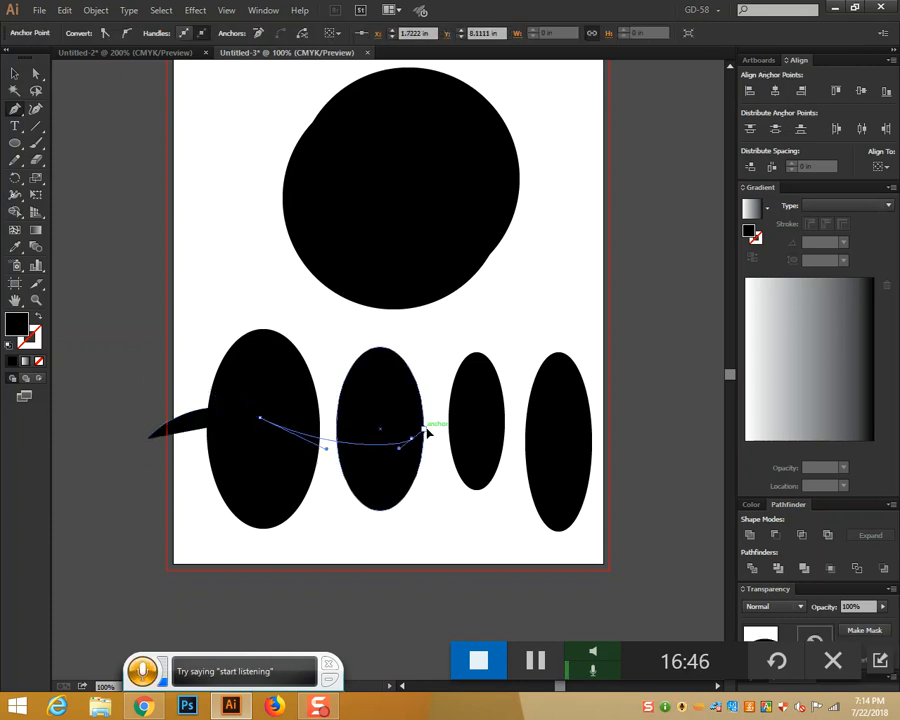
{"action": "left_click_drag", "start_coordinate": [411, 440], "coordinate": [443, 428]}
{"action": "left_click_drag", "start_coordinate": [540, 434], "coordinate": [665, 443]}
{"action": "left_click", "coordinate": [676, 389], "text": "ctrl"}
Make the wavy path an unfilled outline and check its selection
{"action": "left_click", "coordinate": [14, 73]}
{"action": "left_click", "coordinate": [182, 421]}
{"action": "left_click", "coordinate": [182, 424]}
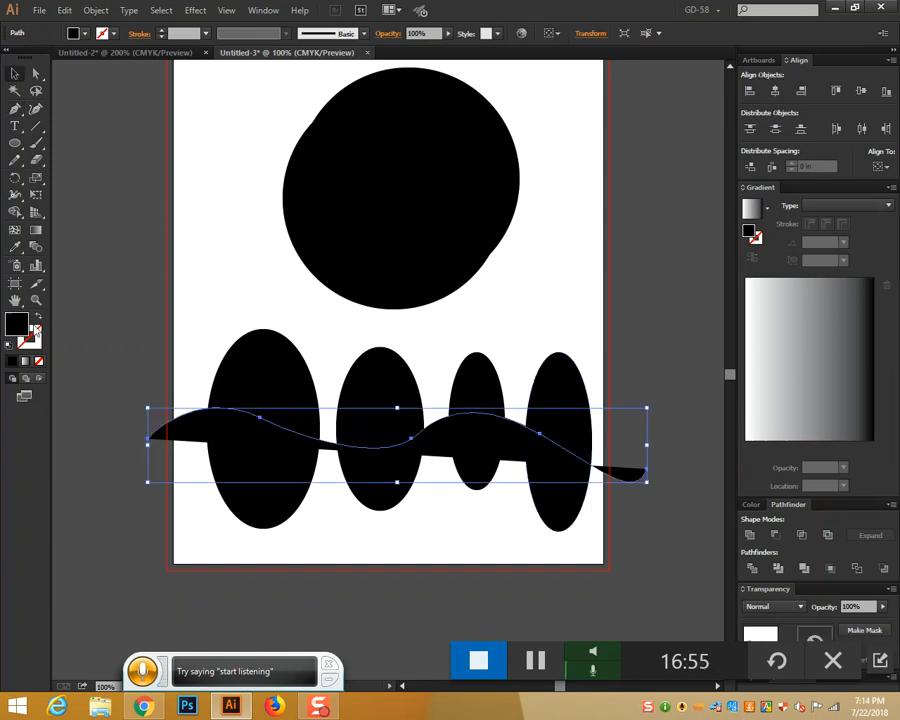
{"action": "left_click", "coordinate": [37, 317]}
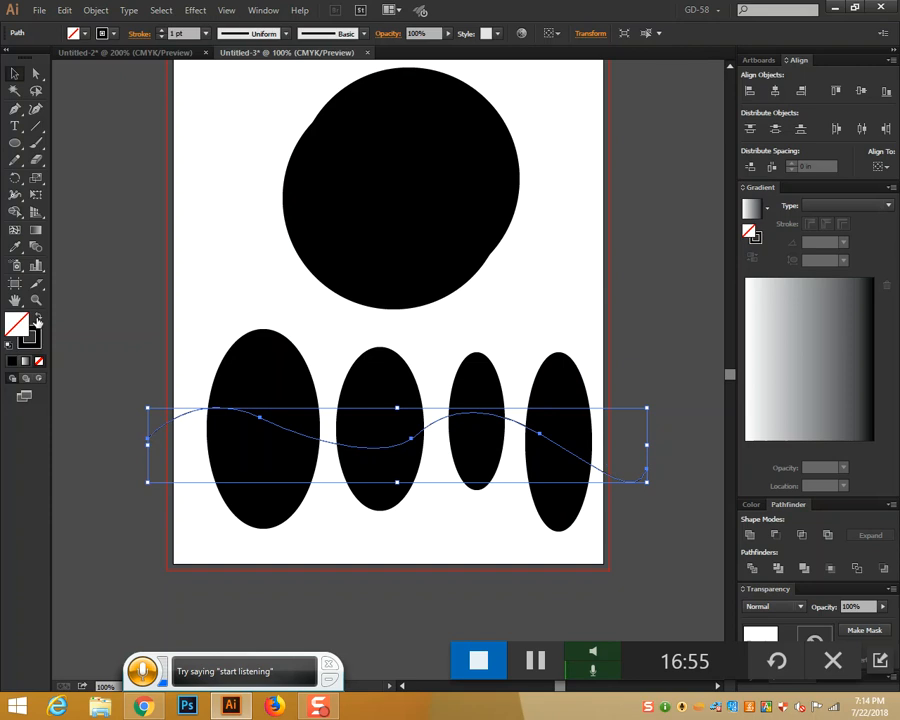
{"action": "left_click", "coordinate": [528, 346]}
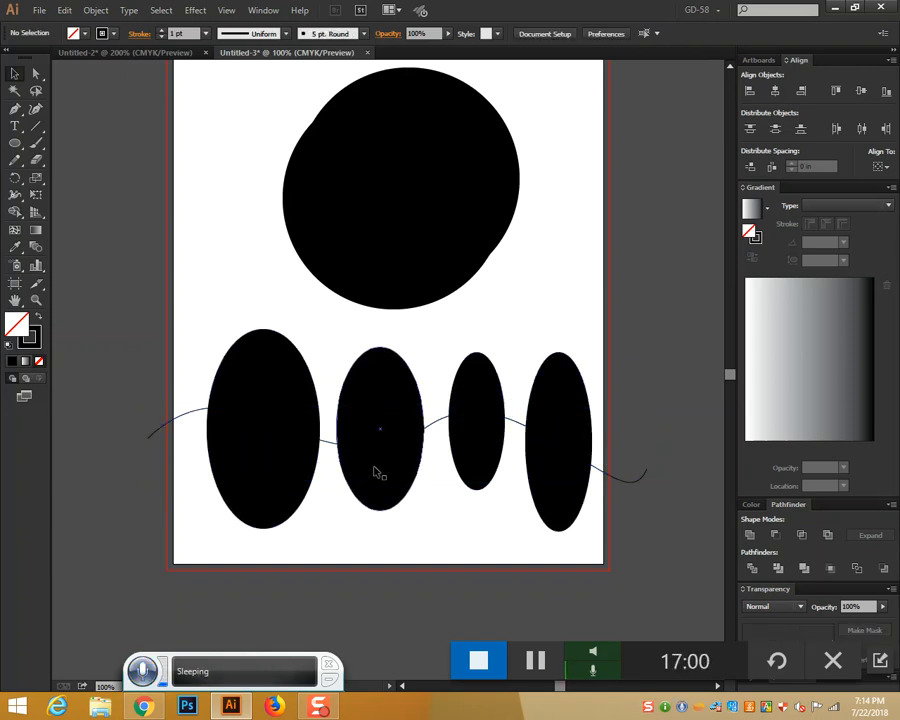
{"action": "left_click", "coordinate": [324, 440]}
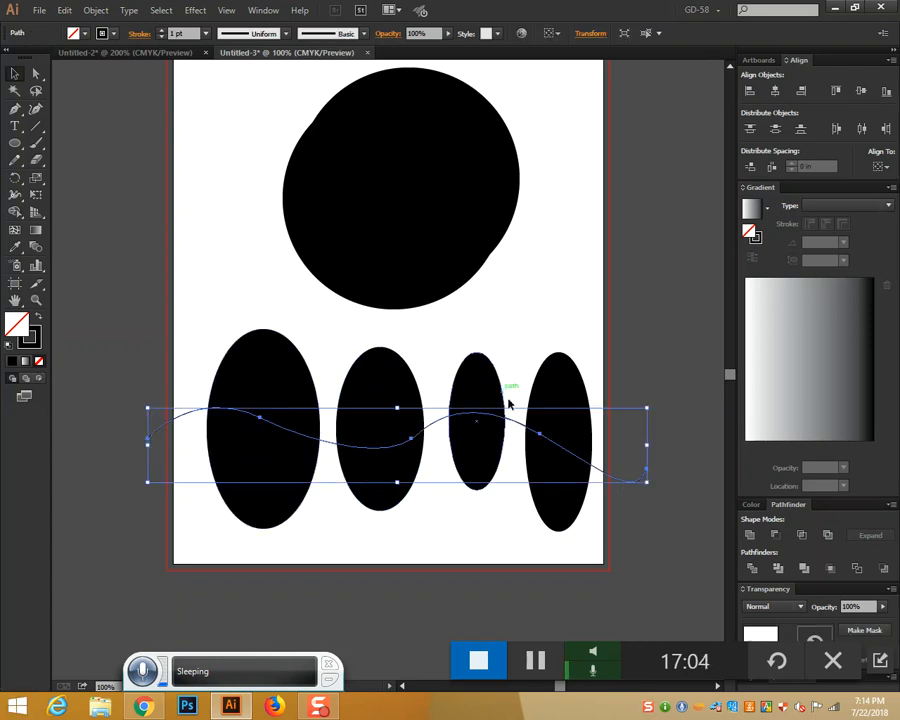
{"action": "left_click", "coordinate": [194, 292]}
{"action": "scroll", "coordinate": [196, 292], "scroll_direction": "up", "scroll_amount": 2}
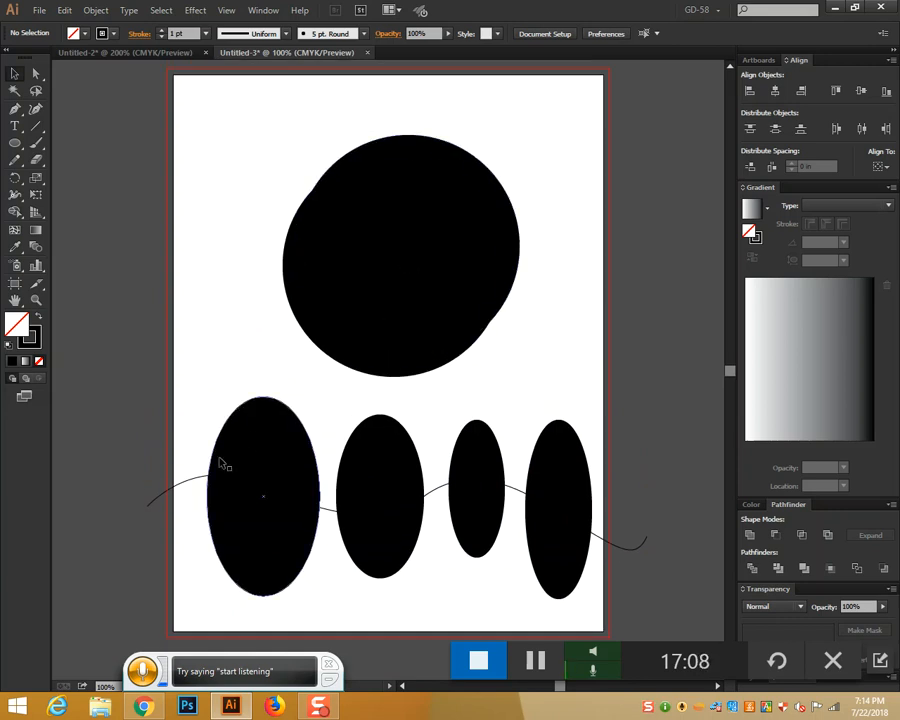
{"action": "left_click", "coordinate": [195, 485]}
{"action": "scroll", "coordinate": [193, 484], "scroll_direction": "down", "scroll_amount": 3}
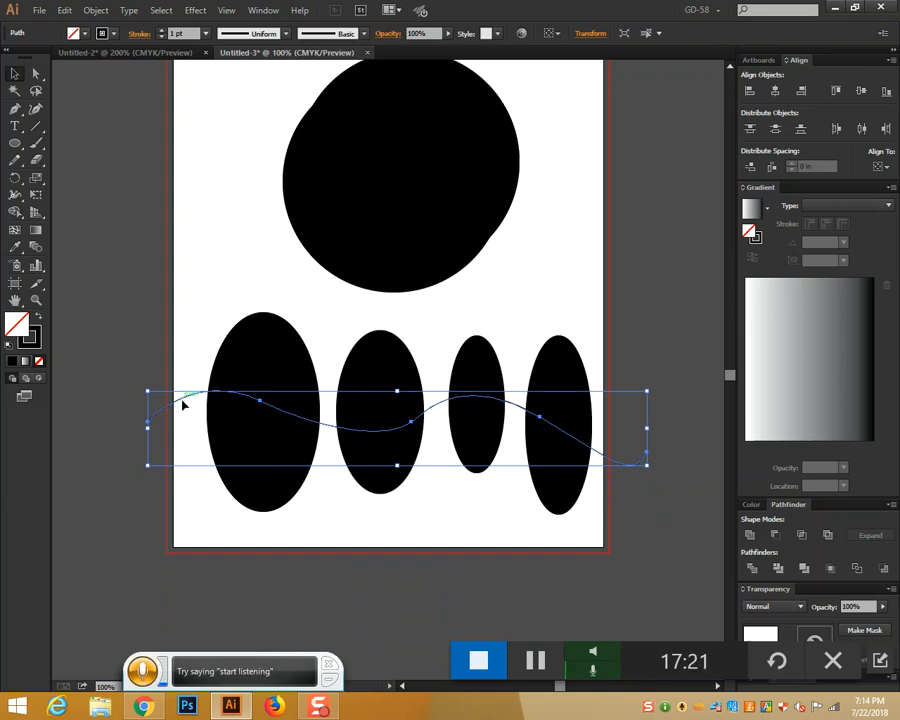
{"action": "scroll", "coordinate": [183, 404], "scroll_direction": "up", "scroll_amount": 3}
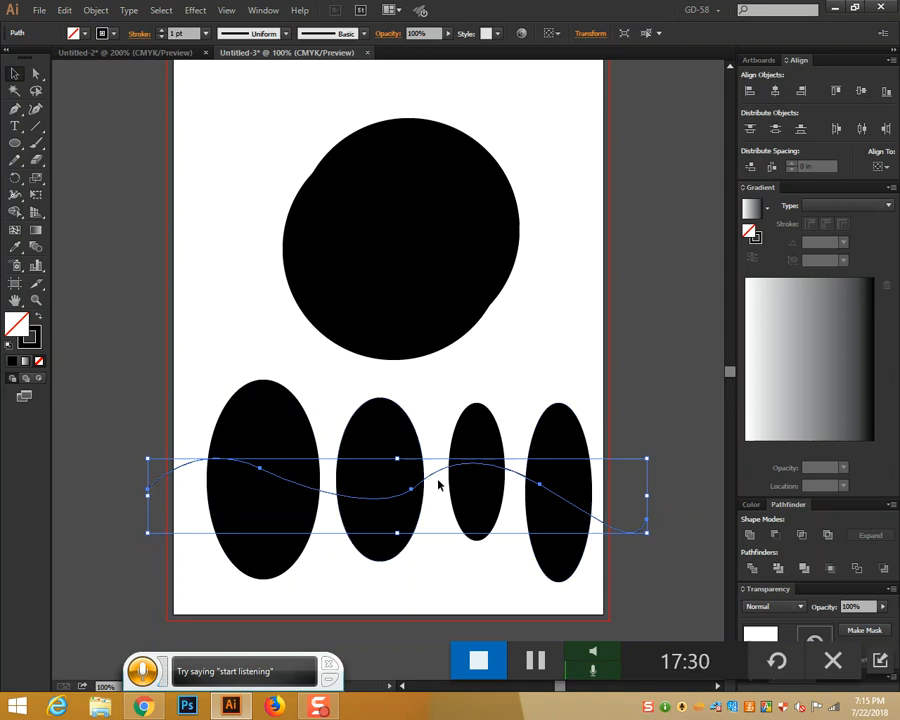
Select the top circles and browse the Object menu without applying anything
{"action": "left_click", "coordinate": [436, 234]}
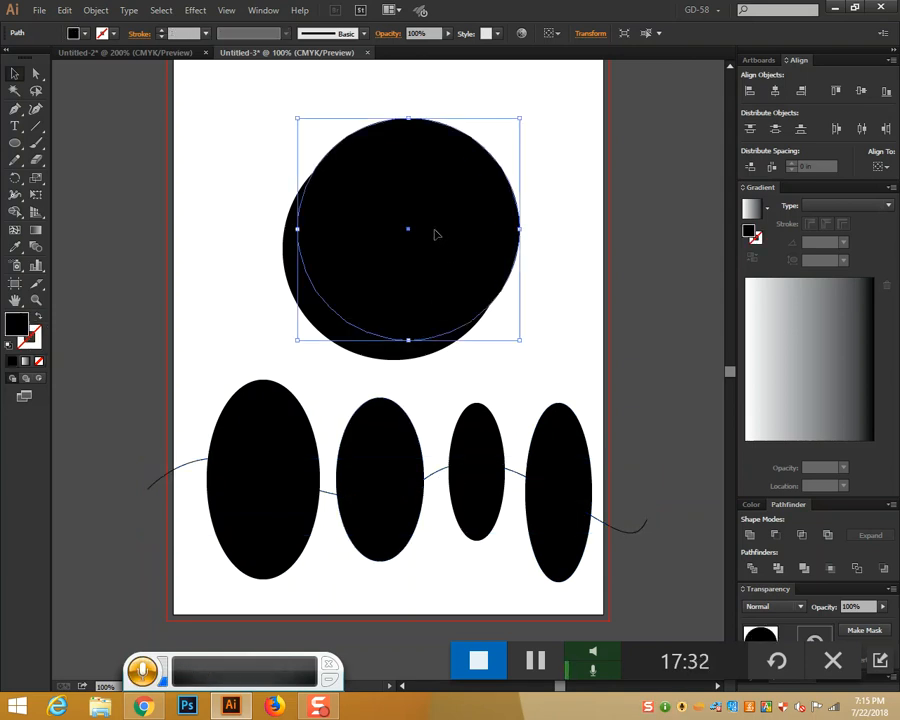
{"action": "left_click", "coordinate": [98, 13]}
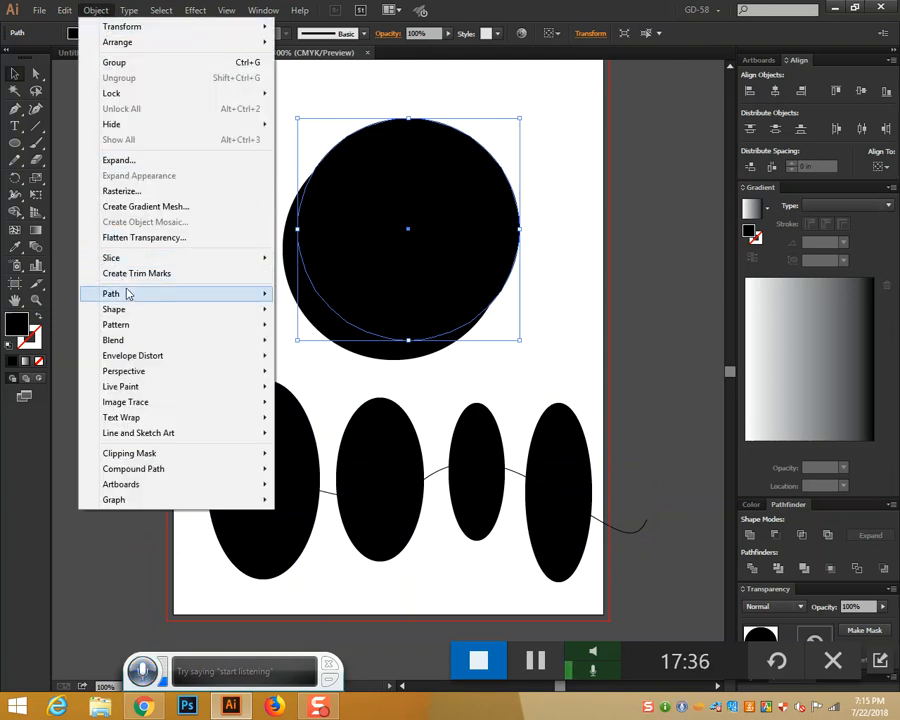
{"action": "mouse_move", "coordinate": [128, 295]}
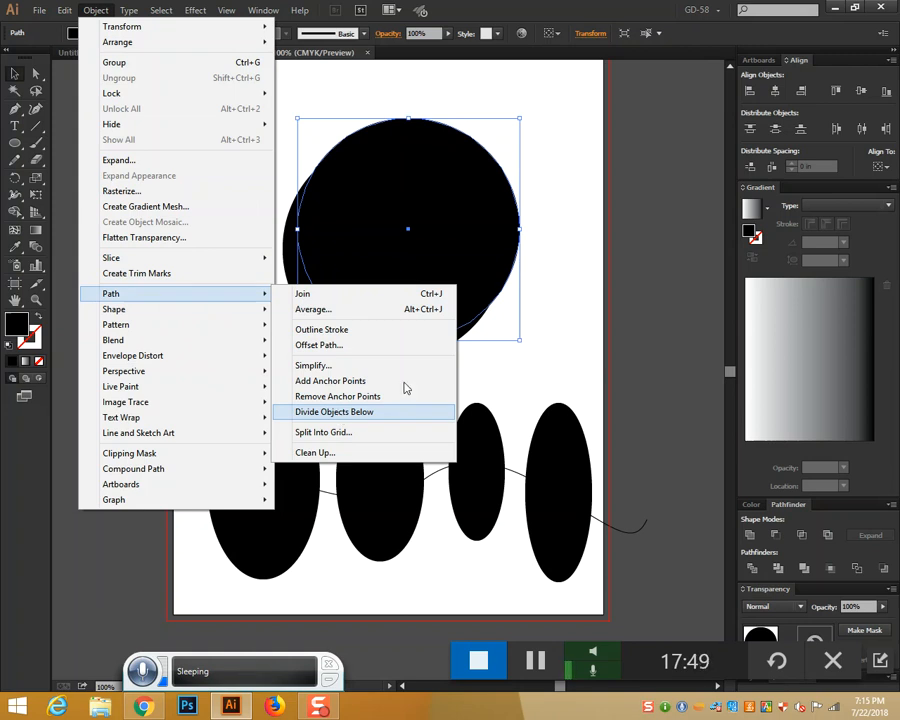
{"action": "left_click", "coordinate": [577, 278]}
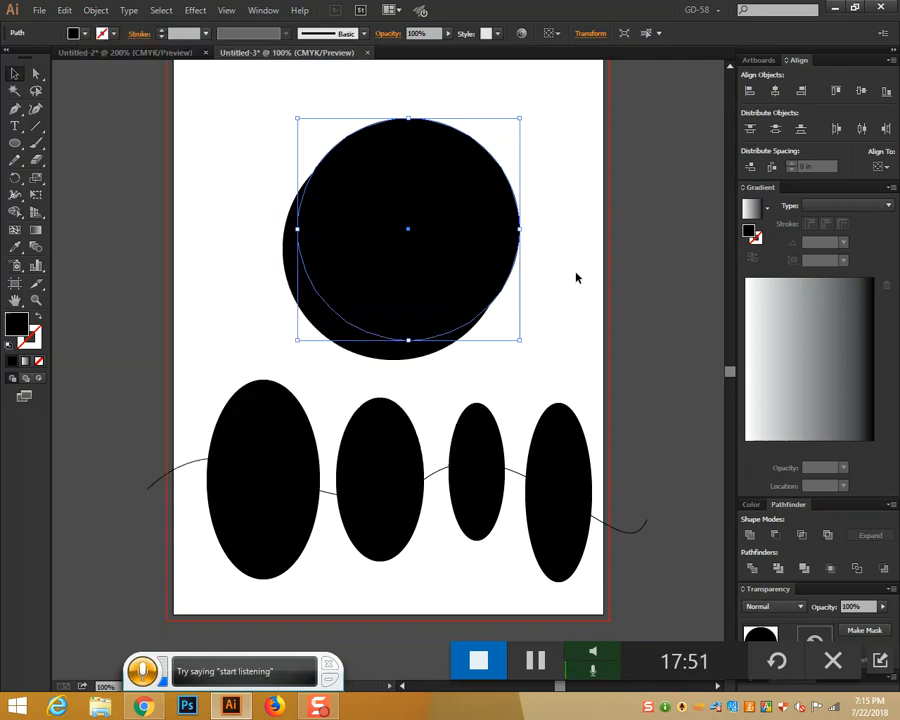
{"action": "left_click", "coordinate": [576, 278]}
{"action": "left_click", "coordinate": [465, 235]}
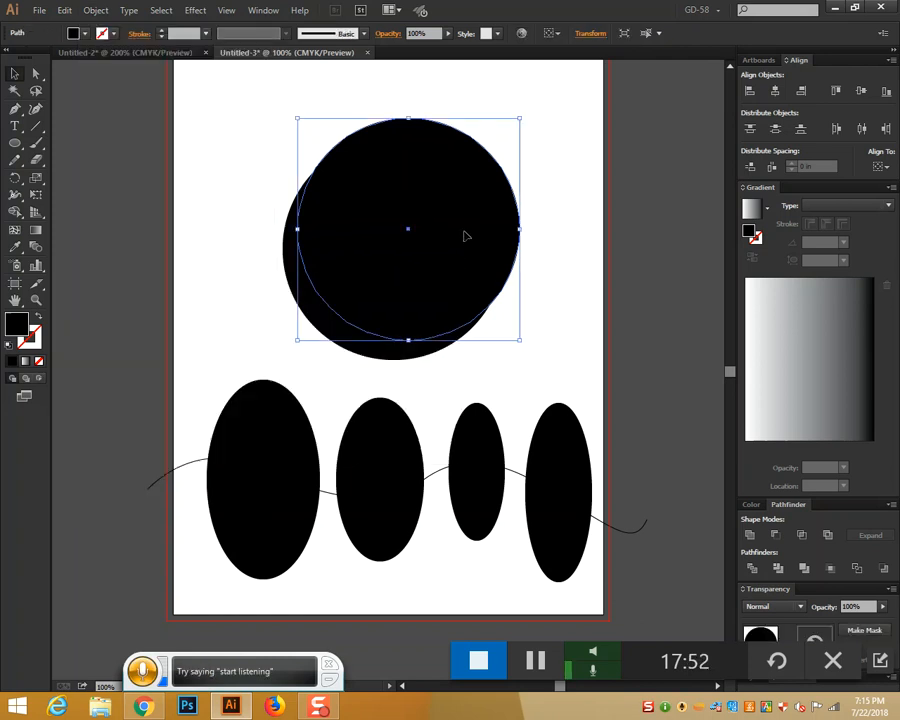
{"action": "left_click", "coordinate": [548, 337]}
{"action": "left_click_drag", "start_coordinate": [257, 187], "coordinate": [549, 346]}
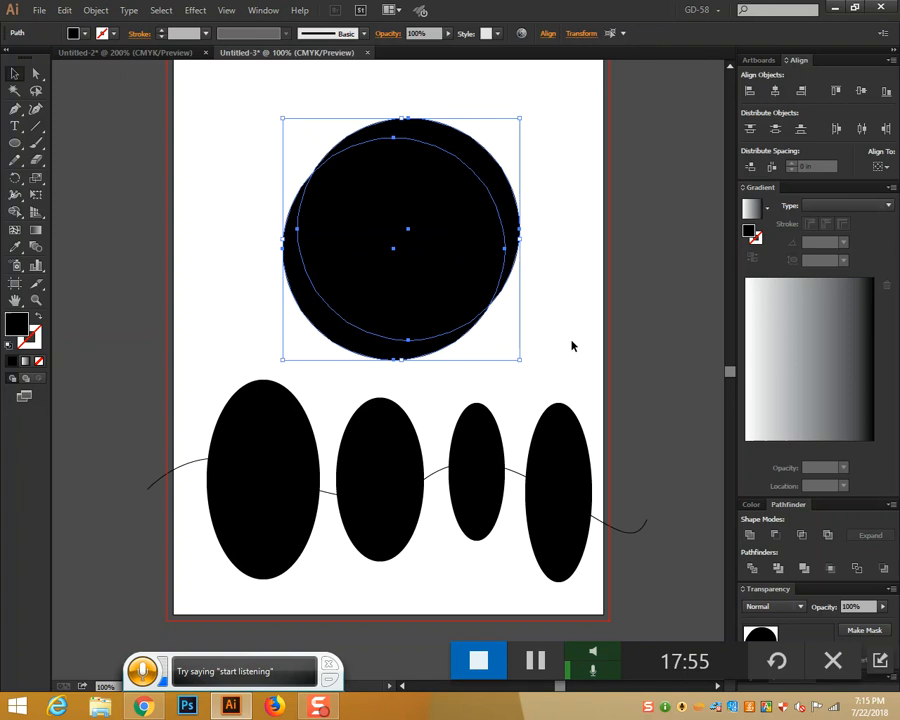
{"action": "left_click", "coordinate": [571, 346]}
Cut the back circle with the front circle using Object > Path > Divide Objects Below
{"action": "left_click", "coordinate": [436, 242]}
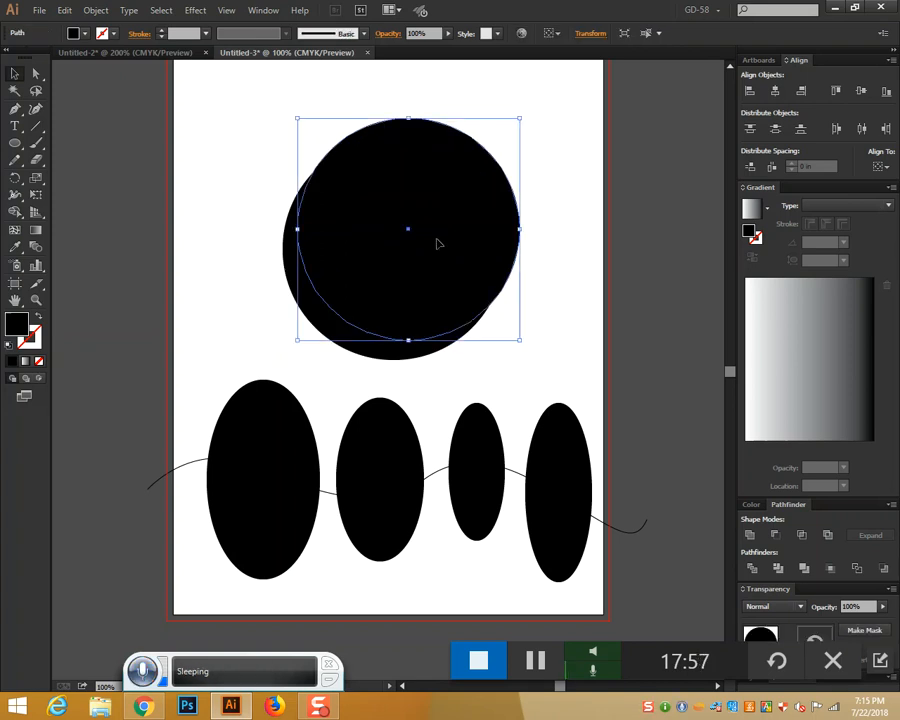
{"action": "left_click", "coordinate": [91, 10]}
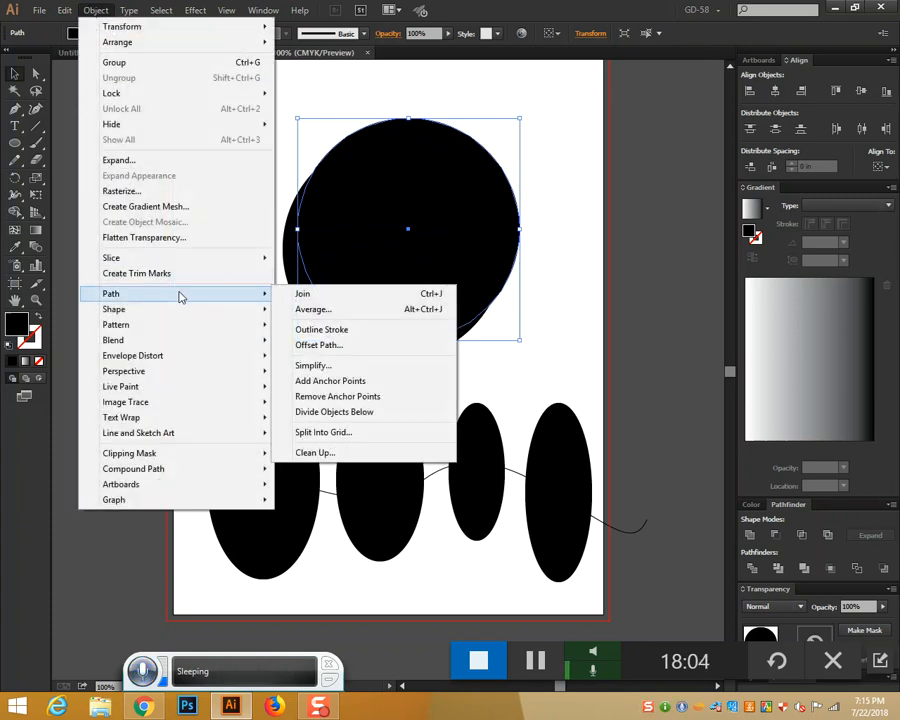
{"action": "left_click", "coordinate": [322, 413]}
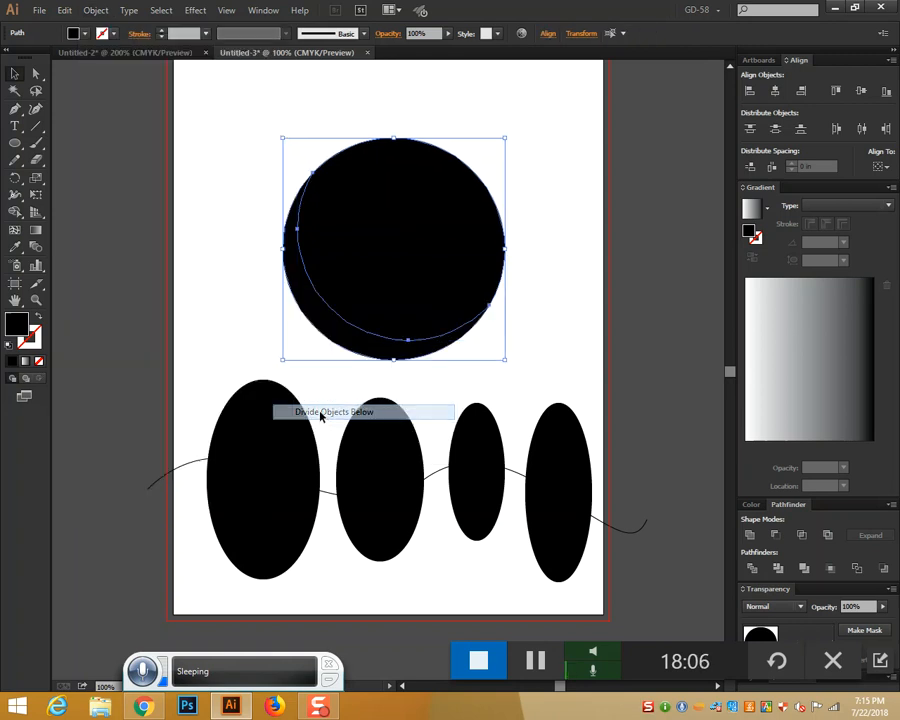
{"action": "left_click", "coordinate": [555, 322]}
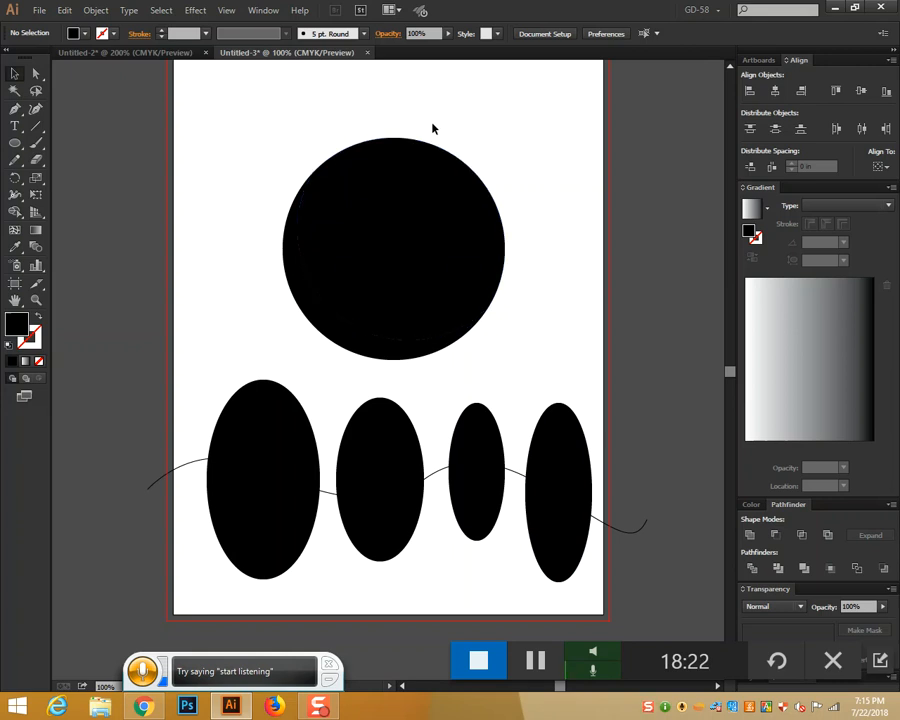
Undo a trial Divide, then give the wavy path a black fill
{"action": "mouse_move", "coordinate": [152, 421]}
{"action": "left_mouse_down"}
{"action": "mouse_move", "coordinate": [677, 617]}
{"action": "mouse_move", "coordinate": [683, 609]}
{"action": "left_mouse_up"}
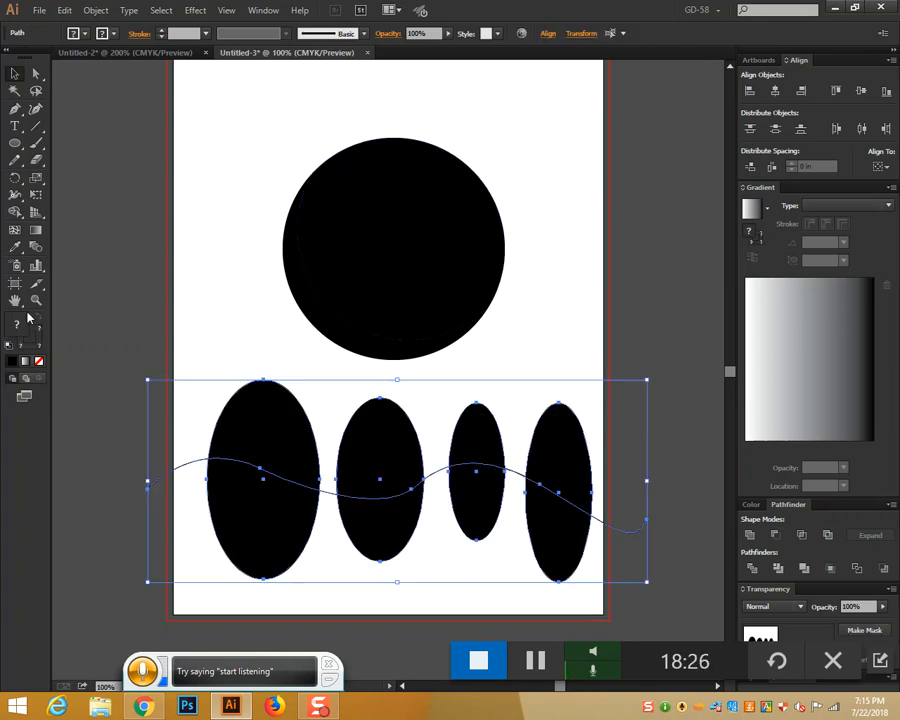
{"action": "left_click", "coordinate": [752, 568]}
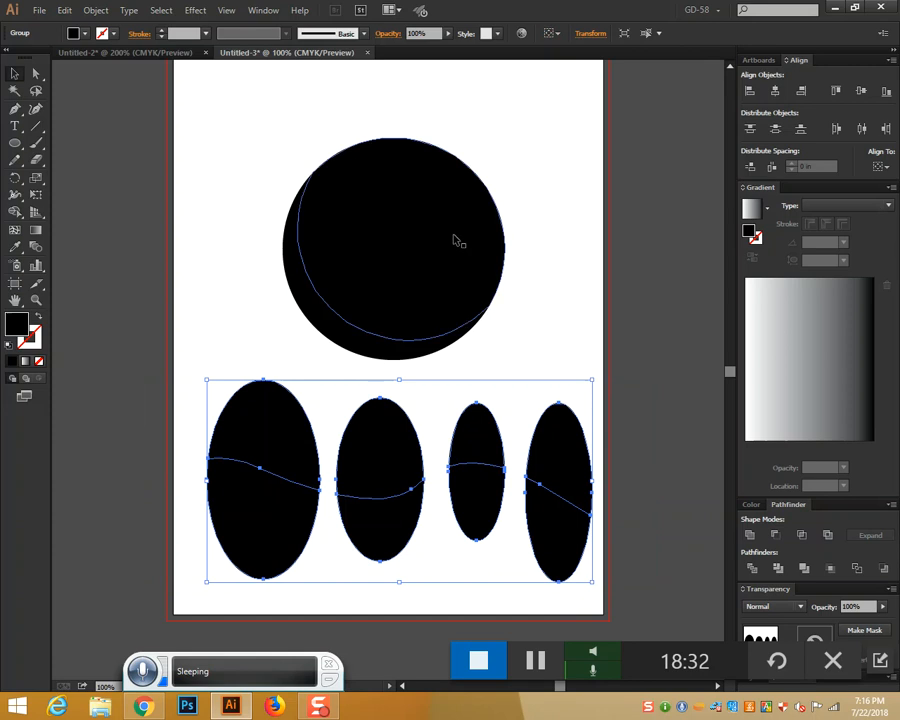
{"action": "key", "text": "ctrl+z"}
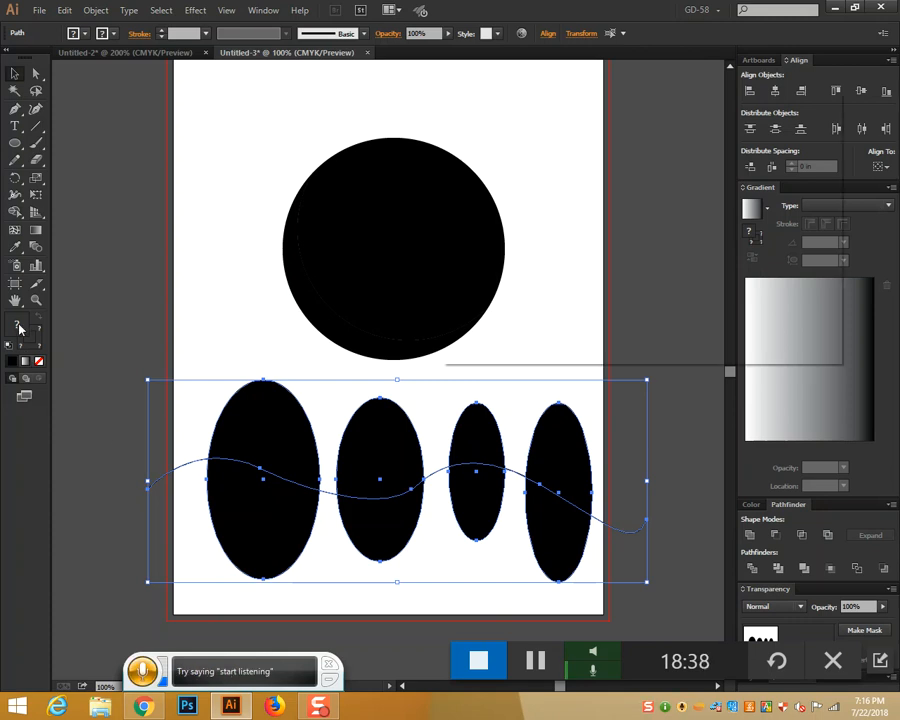
{"action": "double_click", "coordinate": [18, 330]}
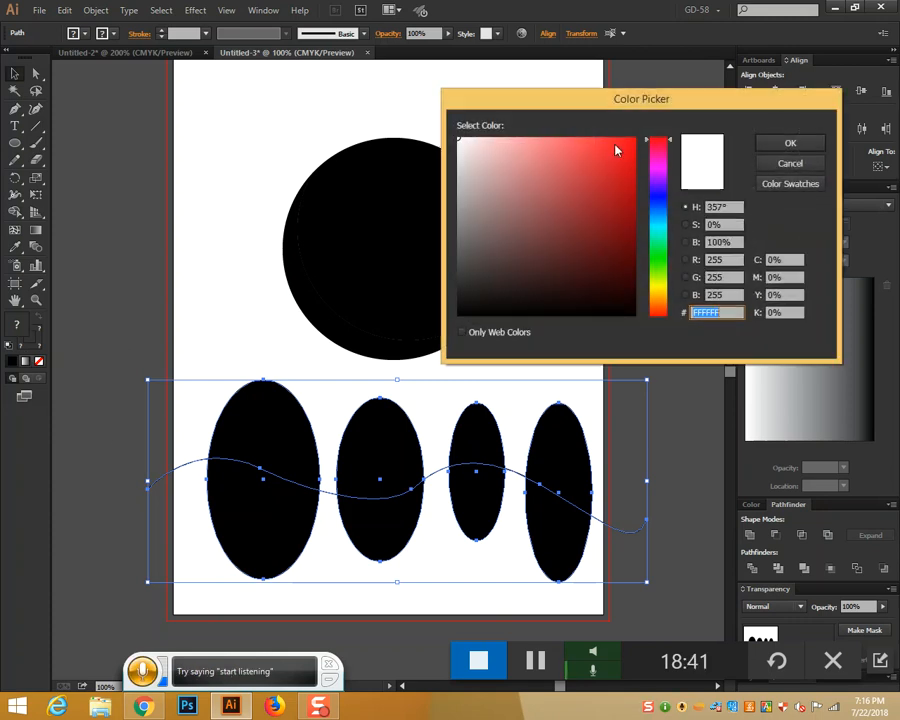
{"action": "left_click", "coordinate": [796, 148]}
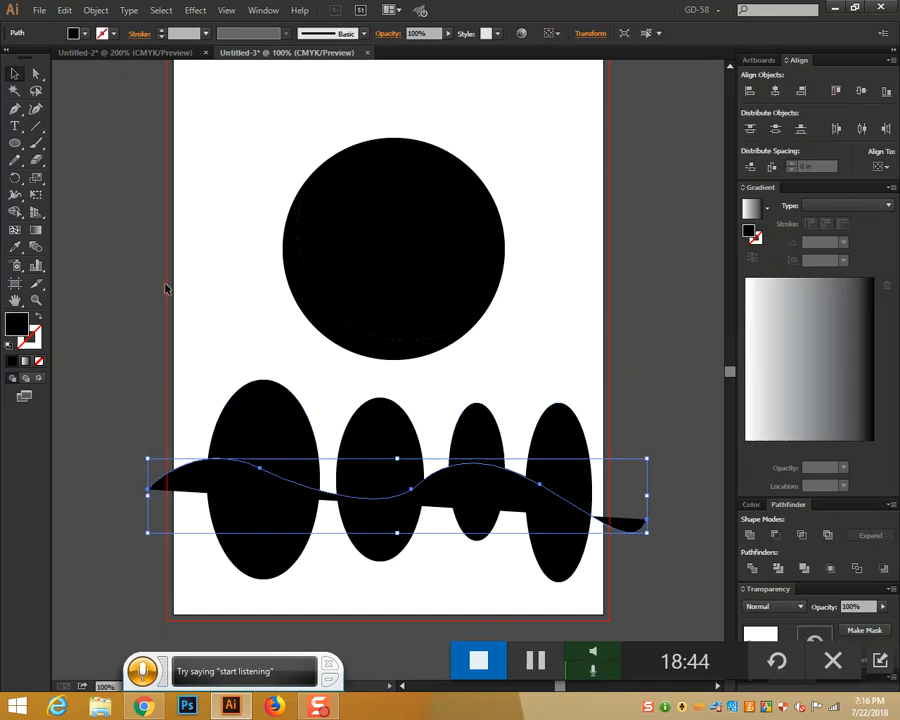
Divide the ovals and black wave into pieces, then delete the front circle
{"action": "left_click_drag", "start_coordinate": [207, 382], "coordinate": [683, 583]}
{"action": "left_click", "coordinate": [753, 569]}
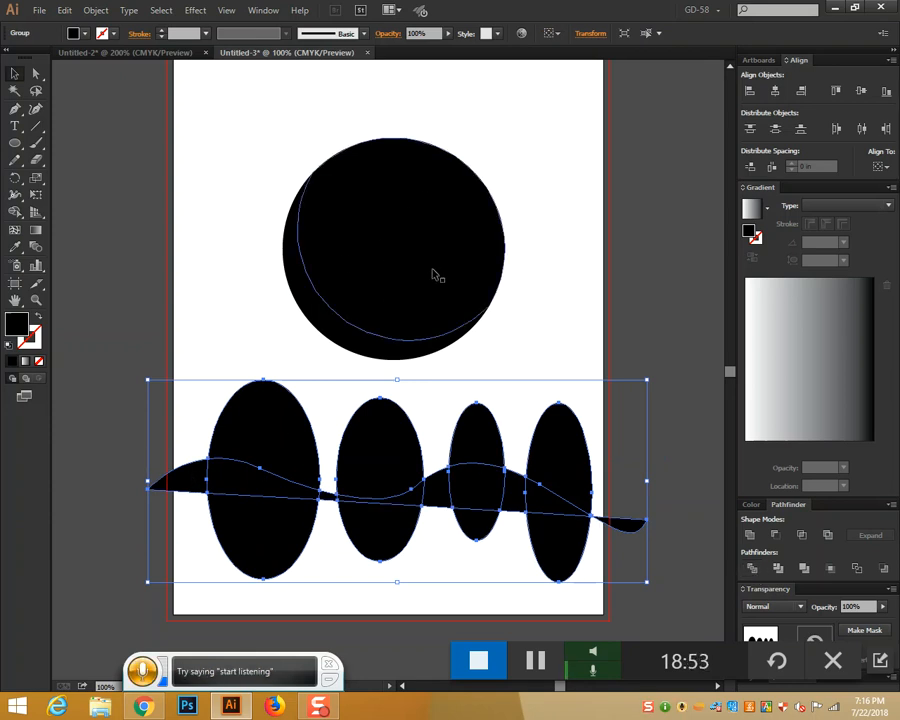
{"action": "left_click_drag", "start_coordinate": [445, 265], "coordinate": [533, 166]}
{"action": "key", "text": "Delete"}
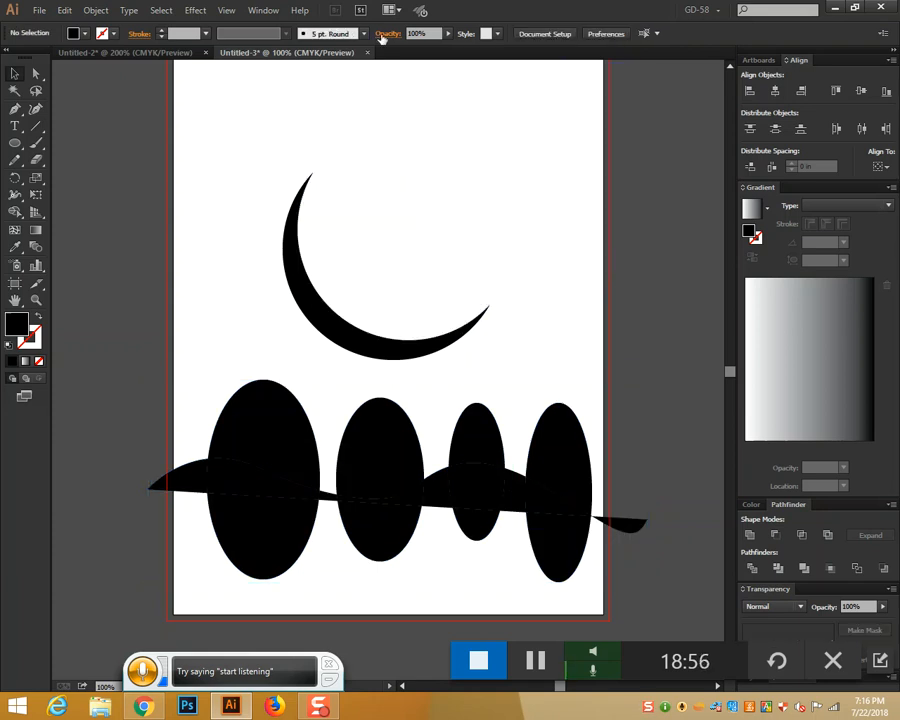
Undo a trial move of the crescent and select the wavy line
{"action": "left_click_drag", "start_coordinate": [300, 262], "coordinate": [341, 154]}
{"action": "left_click", "coordinate": [478, 346]}
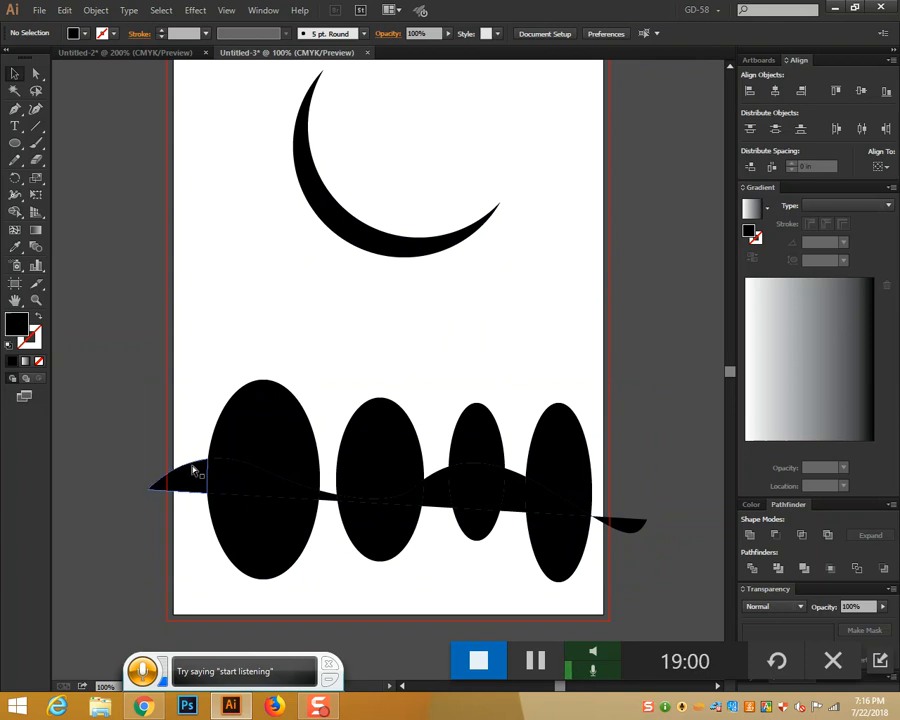
{"action": "key", "text": "ctrl+z"}
{"action": "key", "text": "ctrl+z"}
{"action": "key", "text": "ctrl+z"}
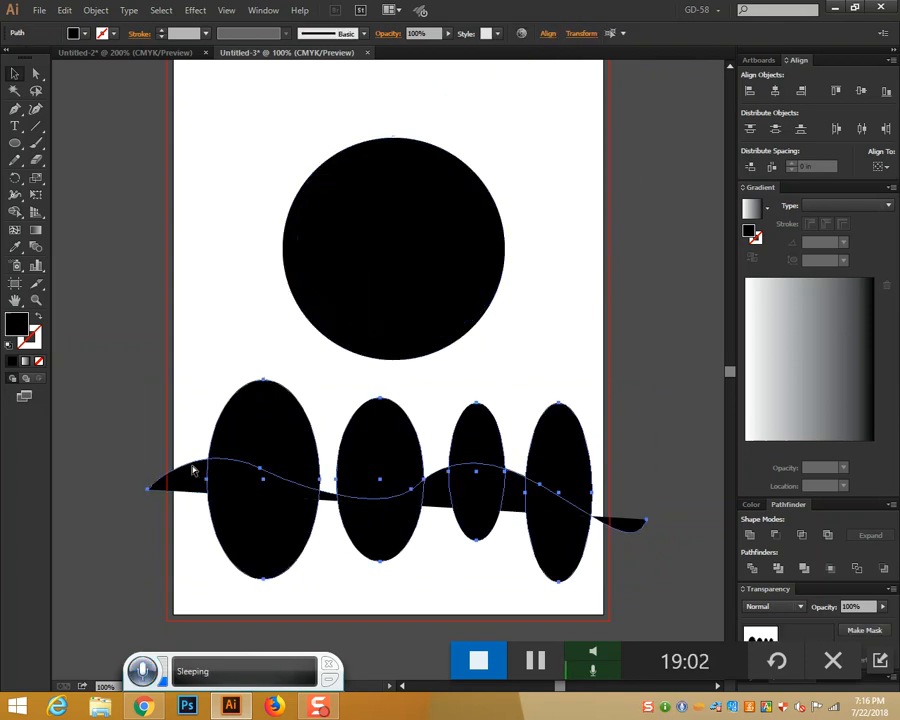
{"action": "left_click", "coordinate": [193, 470]}
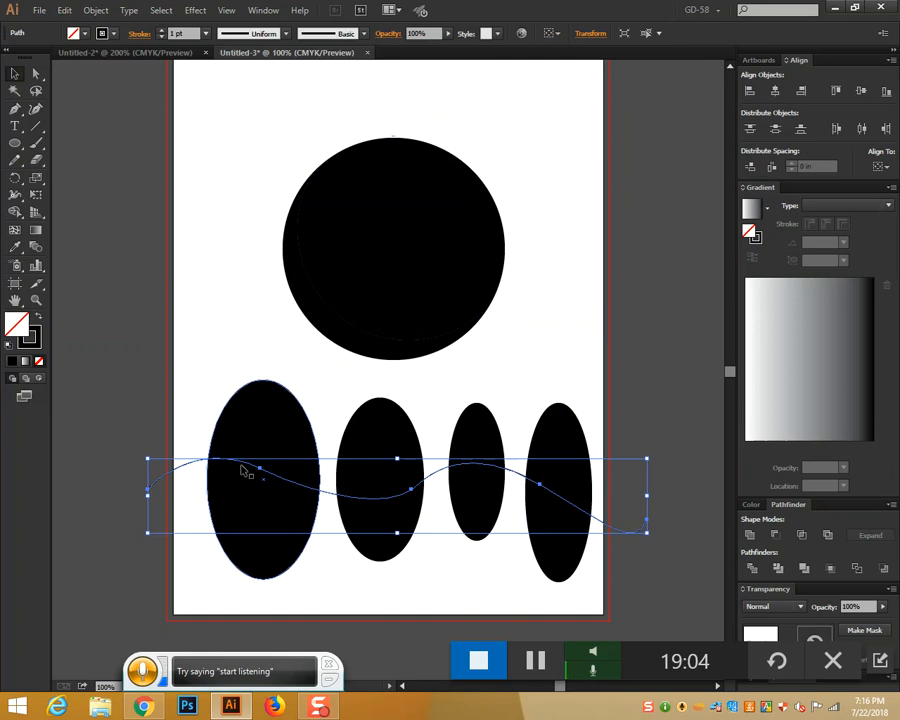
{"action": "left_click", "coordinate": [177, 458]}
{"action": "left_click", "coordinate": [184, 463]}
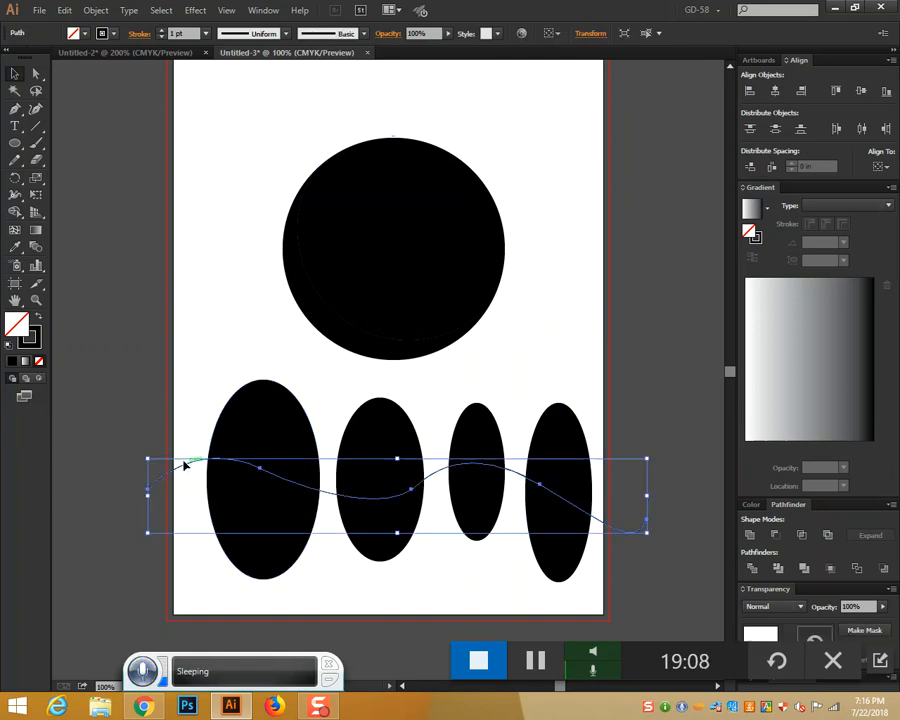
Slice the ovals with Divide Objects Below and lift the first three top pieces upward
{"action": "left_click", "coordinate": [100, 12]}
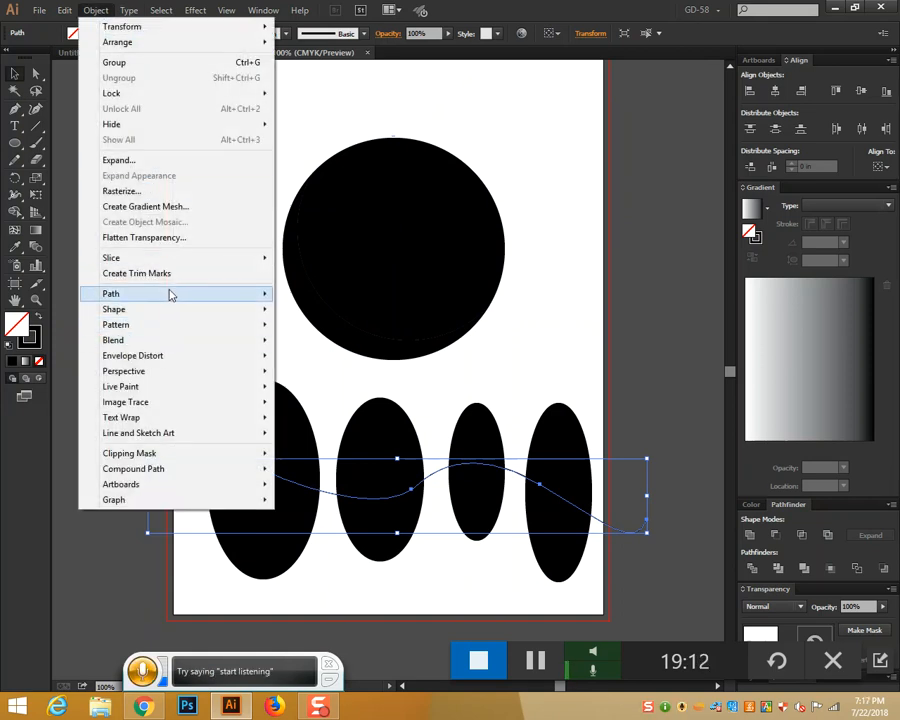
{"action": "mouse_move", "coordinate": [169, 295]}
{"action": "left_click", "coordinate": [340, 412]}
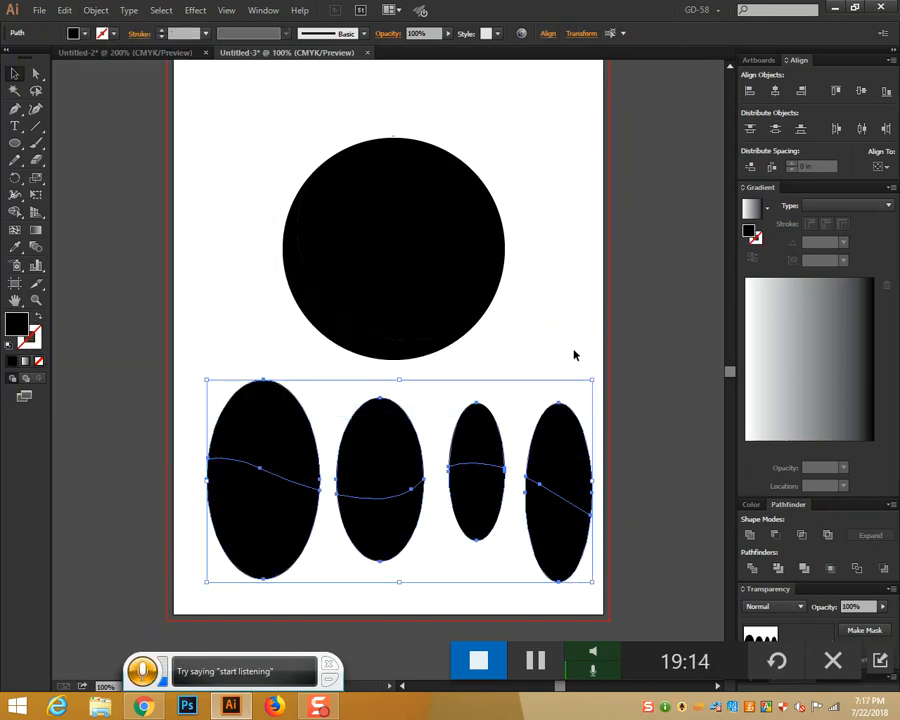
{"action": "left_click", "coordinate": [575, 355]}
{"action": "left_click_drag", "start_coordinate": [253, 440], "coordinate": [267, 408]}
{"action": "left_click_drag", "start_coordinate": [366, 452], "coordinate": [373, 431]}
{"action": "left_click_drag", "start_coordinate": [466, 460], "coordinate": [478, 427]}
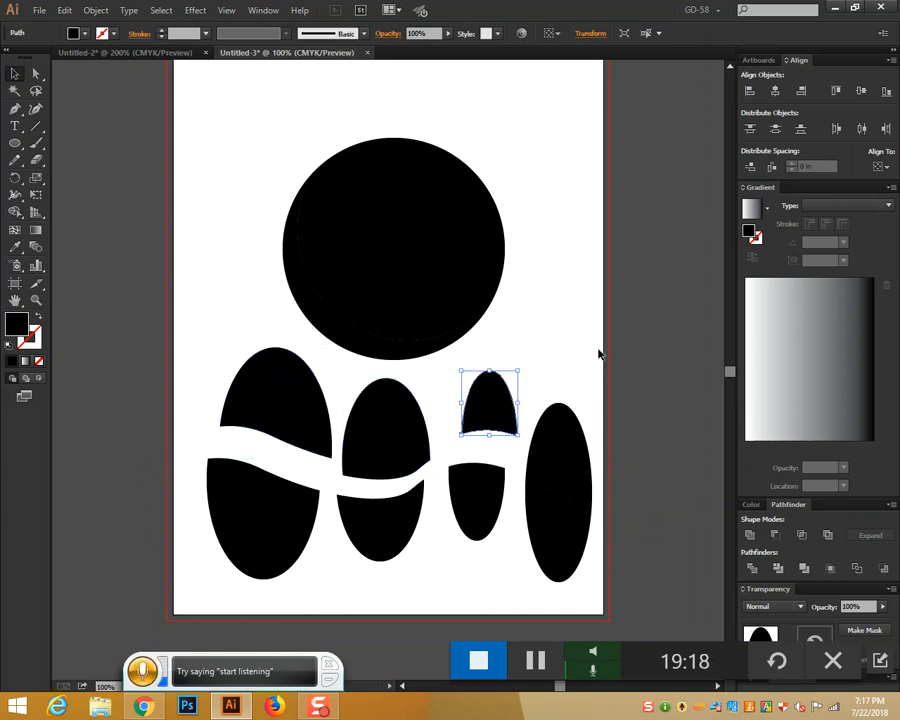
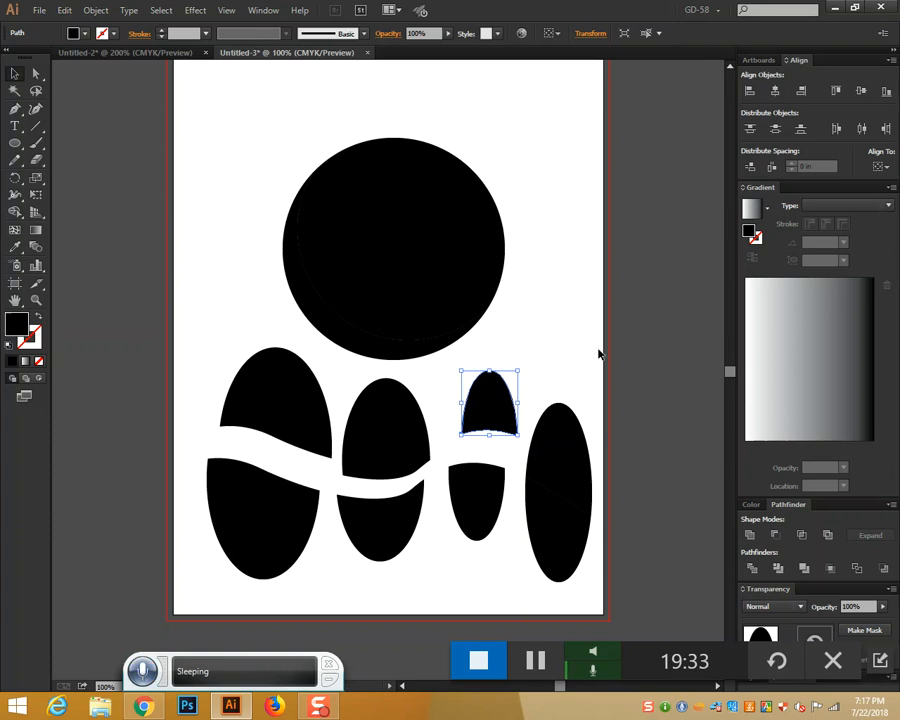
Marquee-select all the black circle and split oval pieces and delete them
{"action": "left_click_drag", "start_coordinate": [255, 157], "coordinate": [639, 571]}
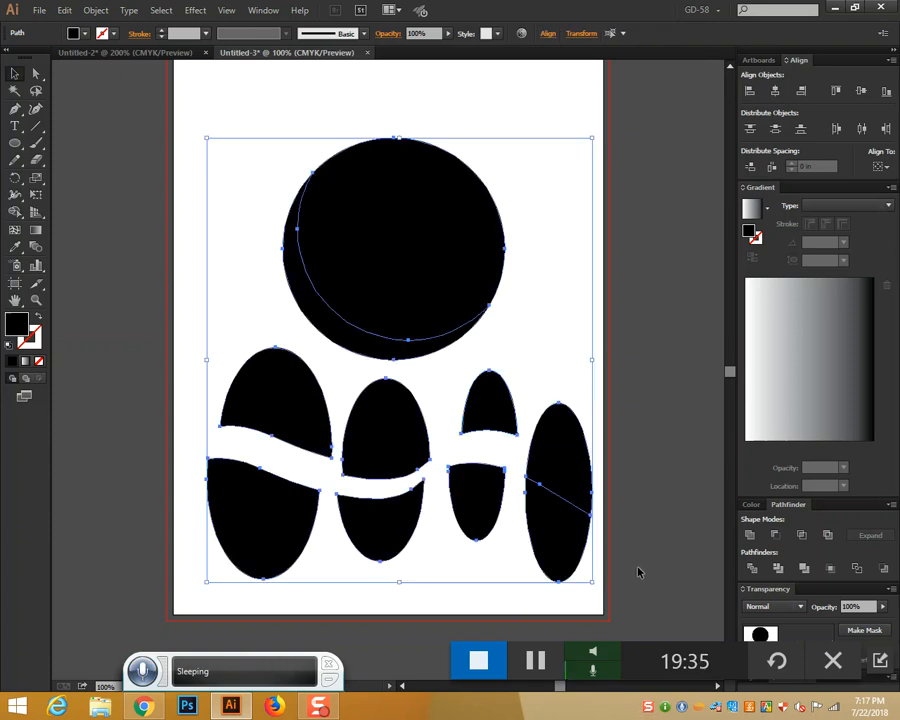
{"action": "key", "text": "Delete"}
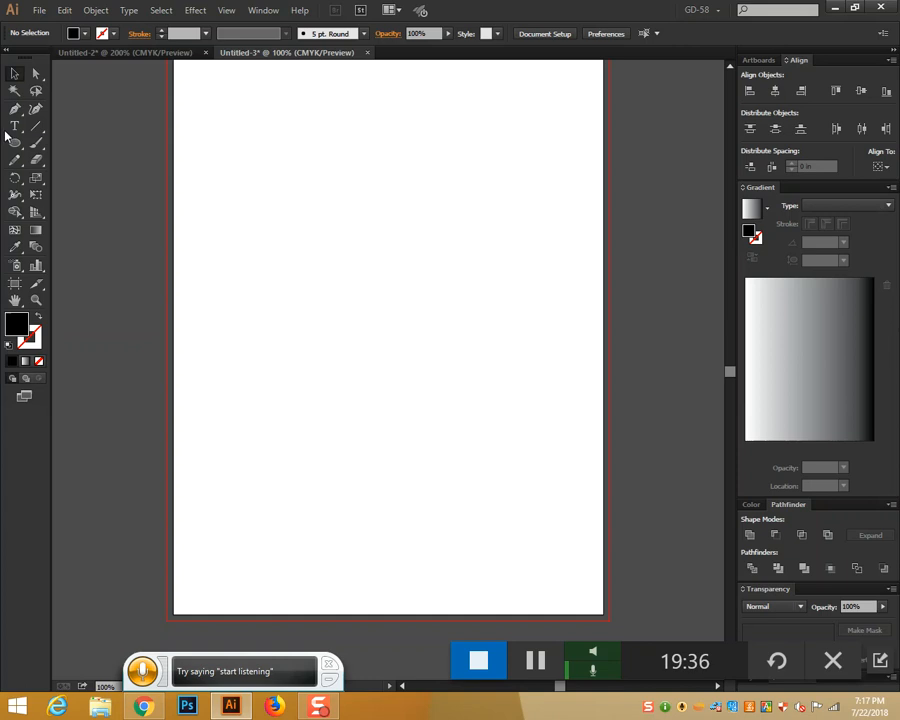
Type GRAPHICS near the page centre and choose Cooper Black as its font
{"action": "left_click_drag", "start_coordinate": [14, 128], "coordinate": [66, 124]}
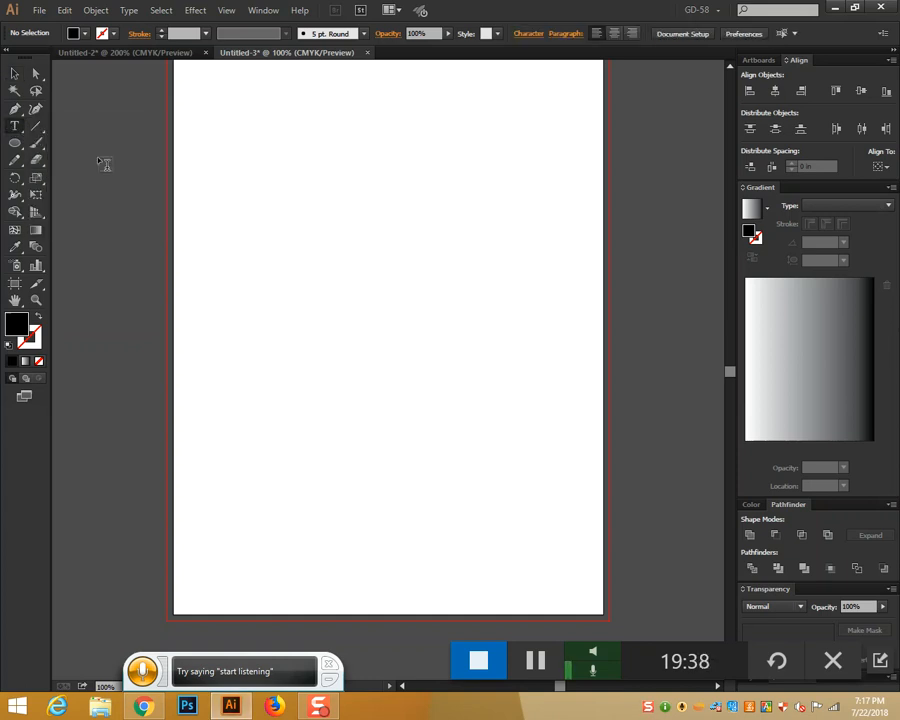
{"action": "left_click", "coordinate": [352, 268]}
{"action": "type", "text": "GRAPHICS"}
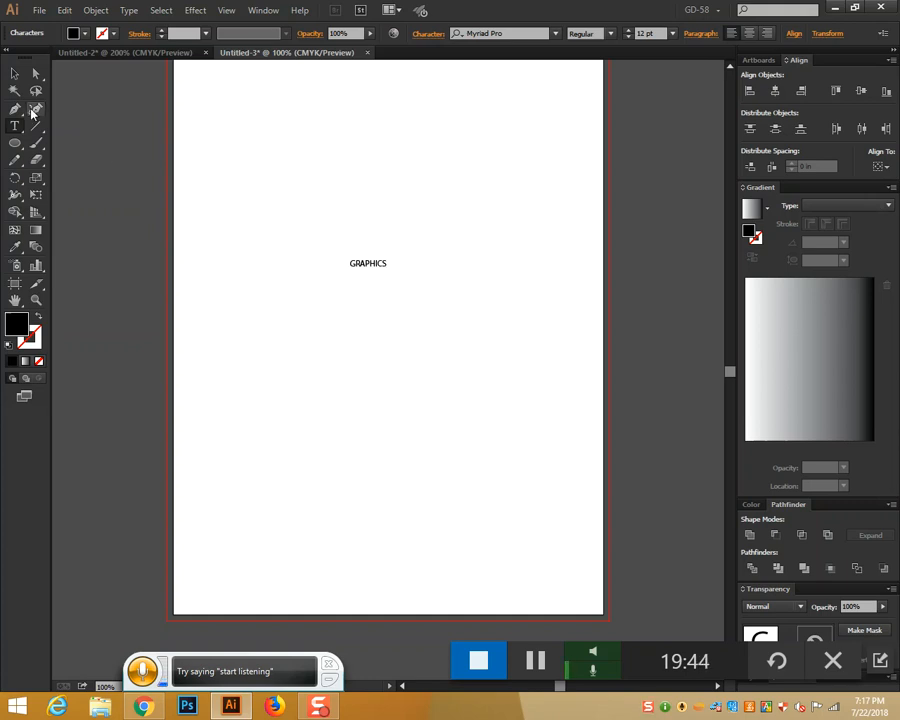
{"action": "left_click", "coordinate": [556, 33]}
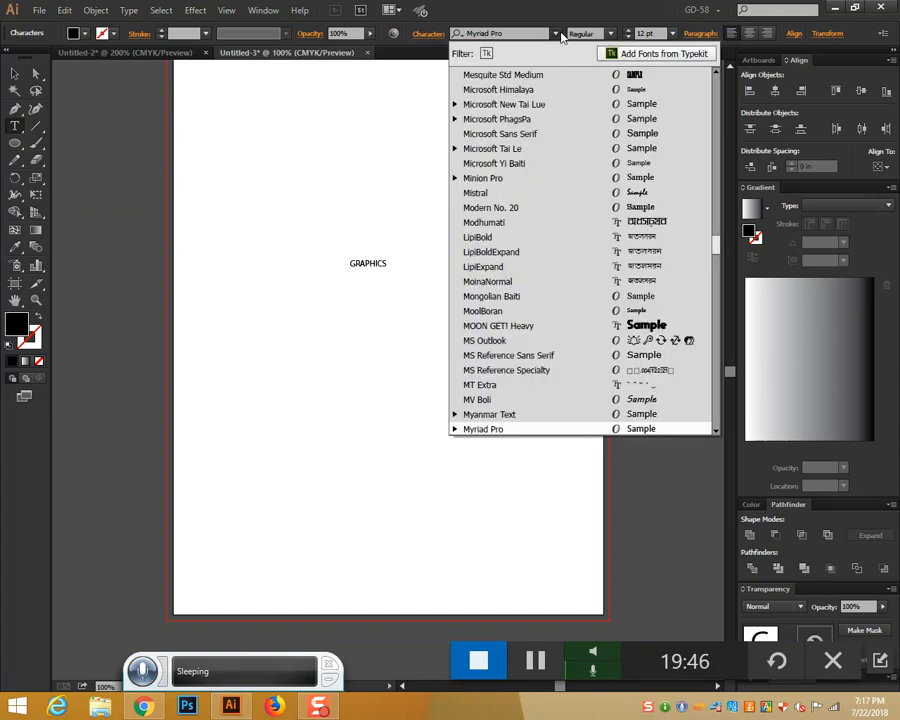
{"action": "scroll", "coordinate": [520, 207], "scroll_direction": "up", "scroll_amount": 15}
{"action": "scroll", "coordinate": [522, 207], "scroll_direction": "up", "scroll_amount": 6}
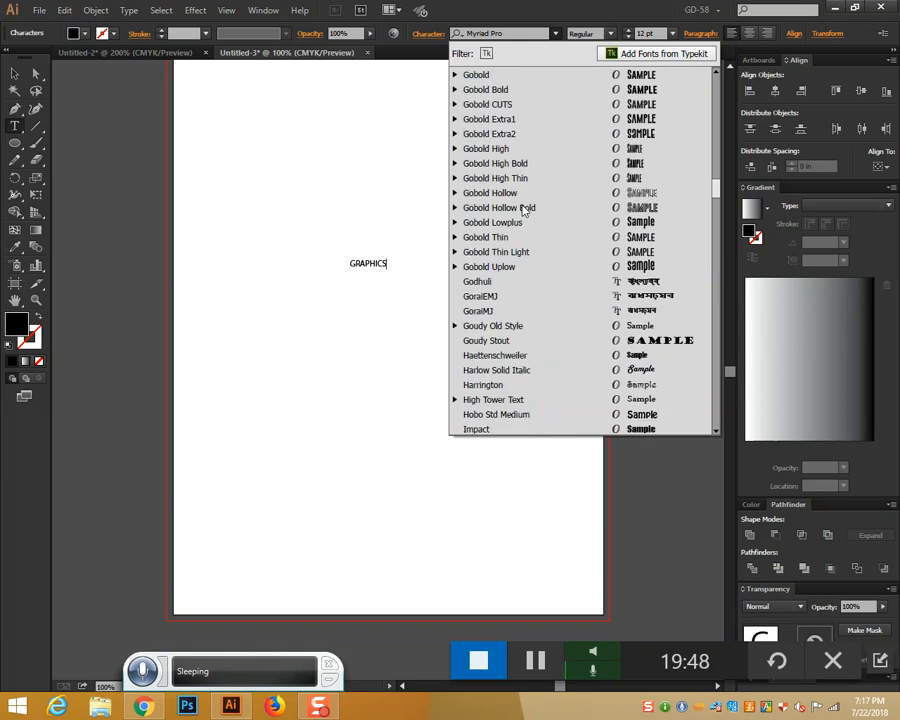
{"action": "scroll", "coordinate": [523, 209], "scroll_direction": "up", "scroll_amount": 20}
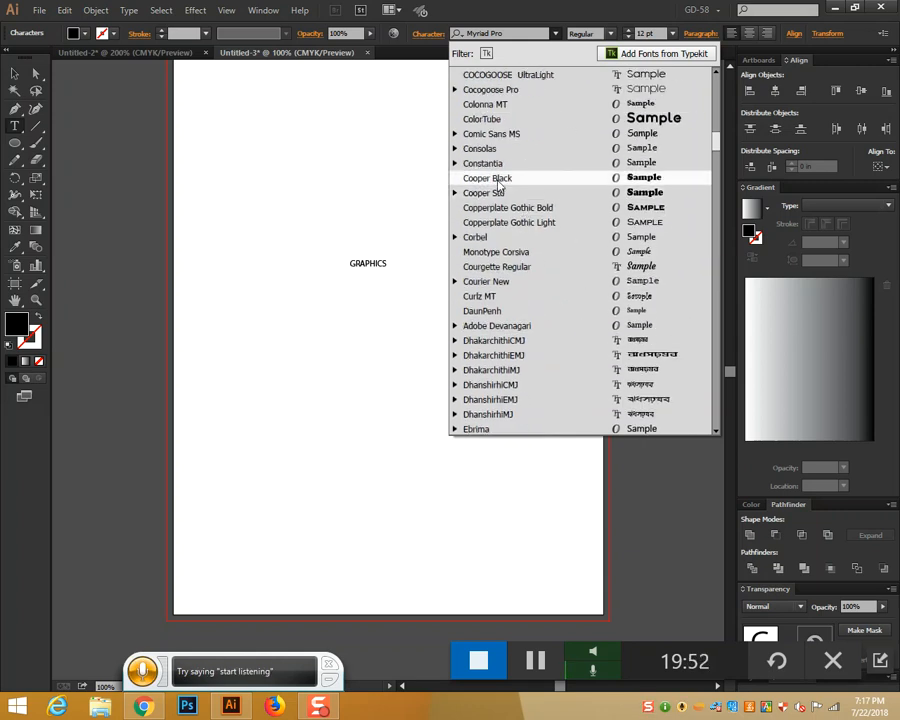
{"action": "left_click", "coordinate": [478, 178]}
Apply Cooper Black to the whole GRAPHICS text object
{"action": "left_click", "coordinate": [12, 73]}
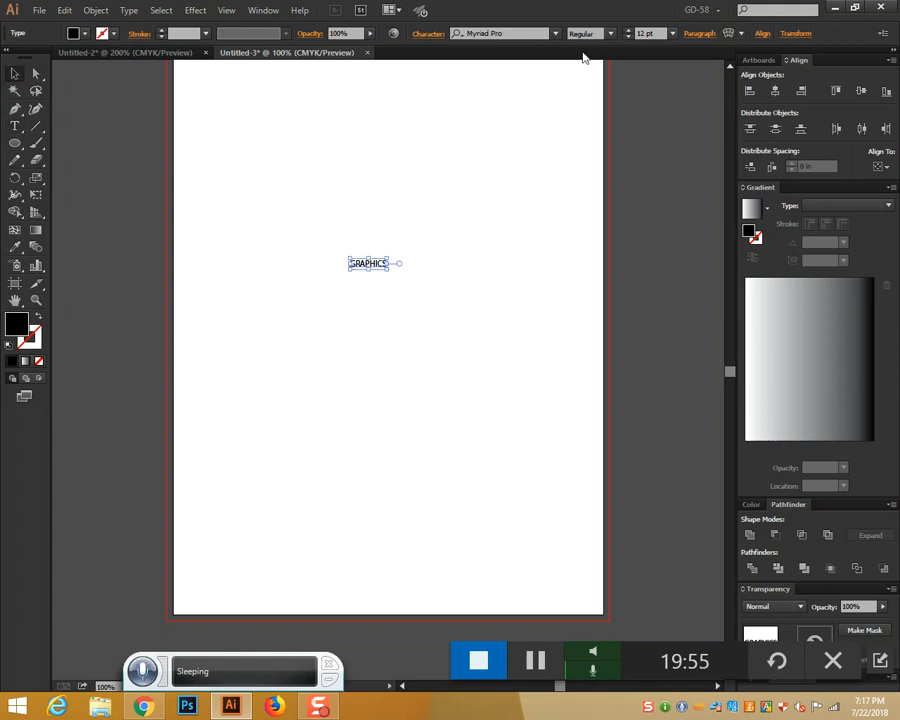
{"action": "left_click", "coordinate": [555, 33]}
{"action": "scroll", "coordinate": [523, 300], "scroll_direction": "up", "scroll_amount": 5}
{"action": "scroll", "coordinate": [523, 300], "scroll_direction": "up", "scroll_amount": 15}
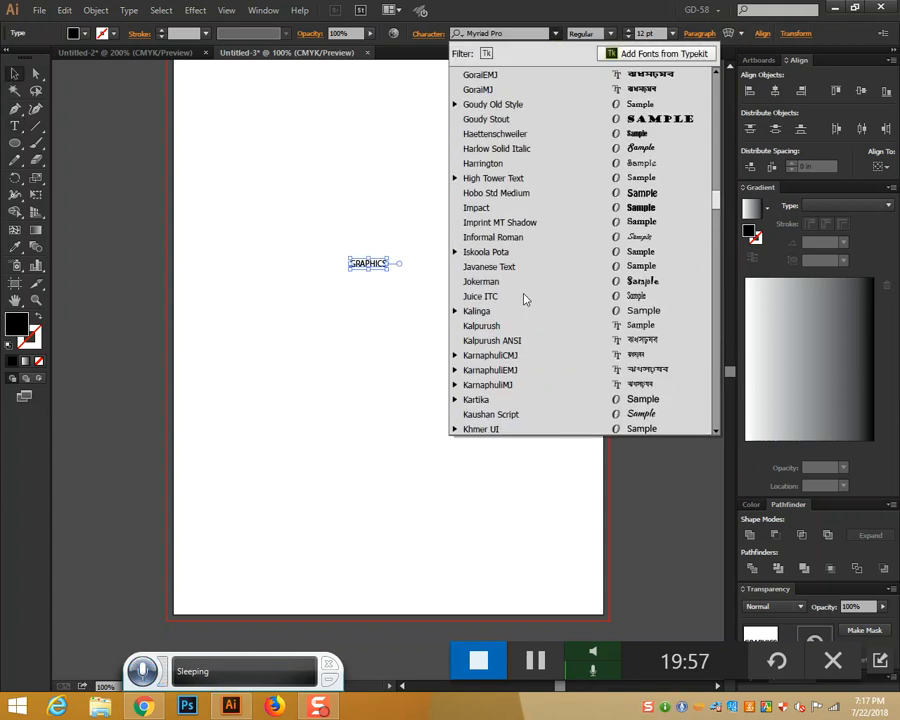
{"action": "scroll", "coordinate": [523, 298], "scroll_direction": "up", "scroll_amount": 6}
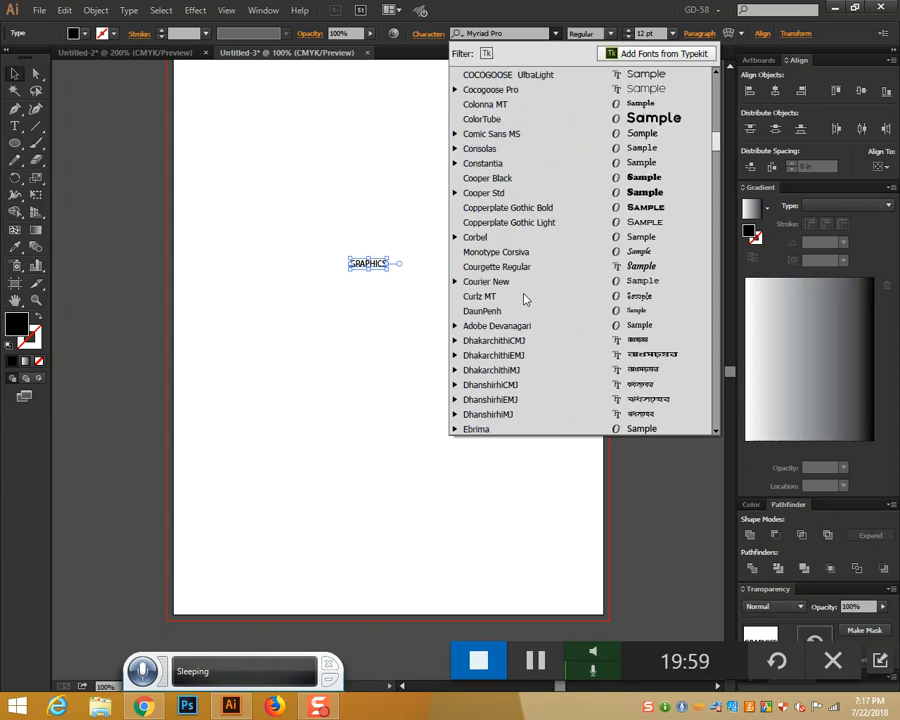
{"action": "left_click", "coordinate": [489, 181]}
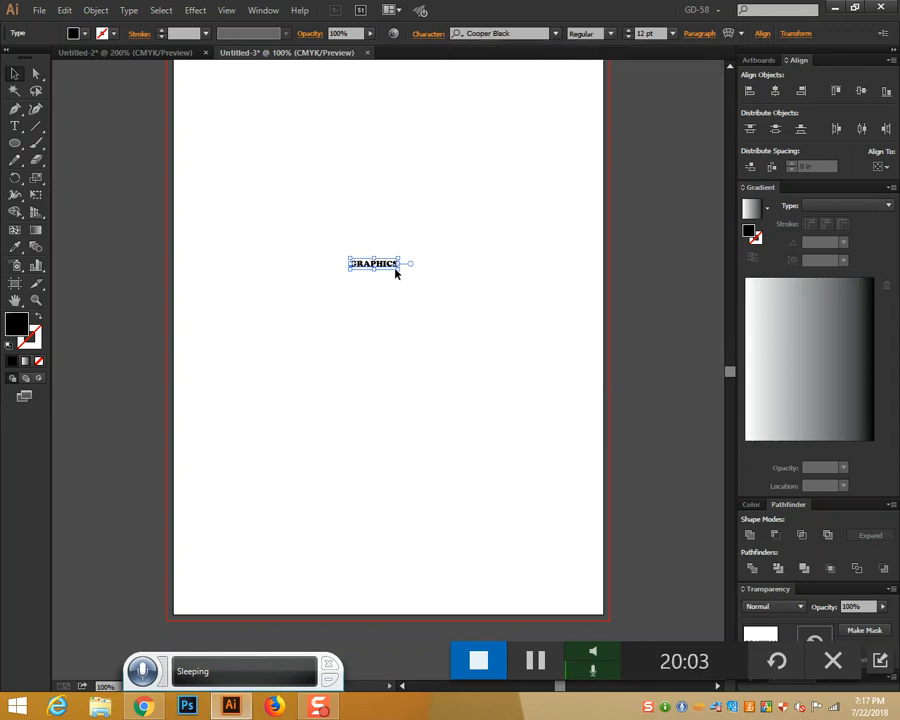
Enlarge GRAPHICS to about 98.56 pt, nudge it right, and convert it to outlines
{"action": "left_click_drag", "start_coordinate": [401, 272], "coordinate": [575, 448]}
{"action": "left_click_drag", "start_coordinate": [427, 278], "coordinate": [434, 278]}
{"action": "right_click", "coordinate": [334, 256]}
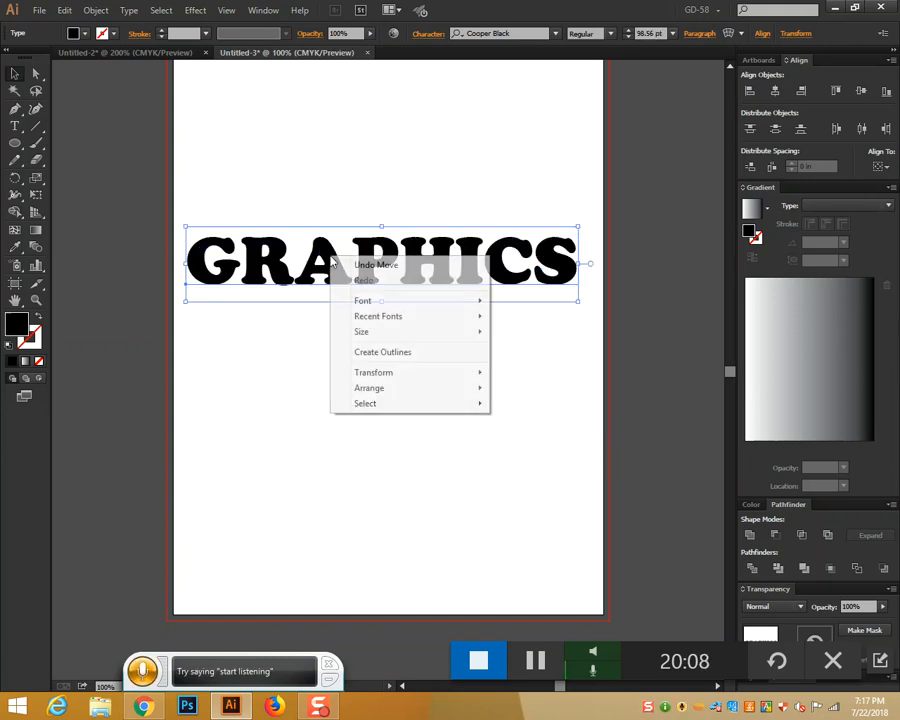
{"action": "left_click", "coordinate": [369, 352]}
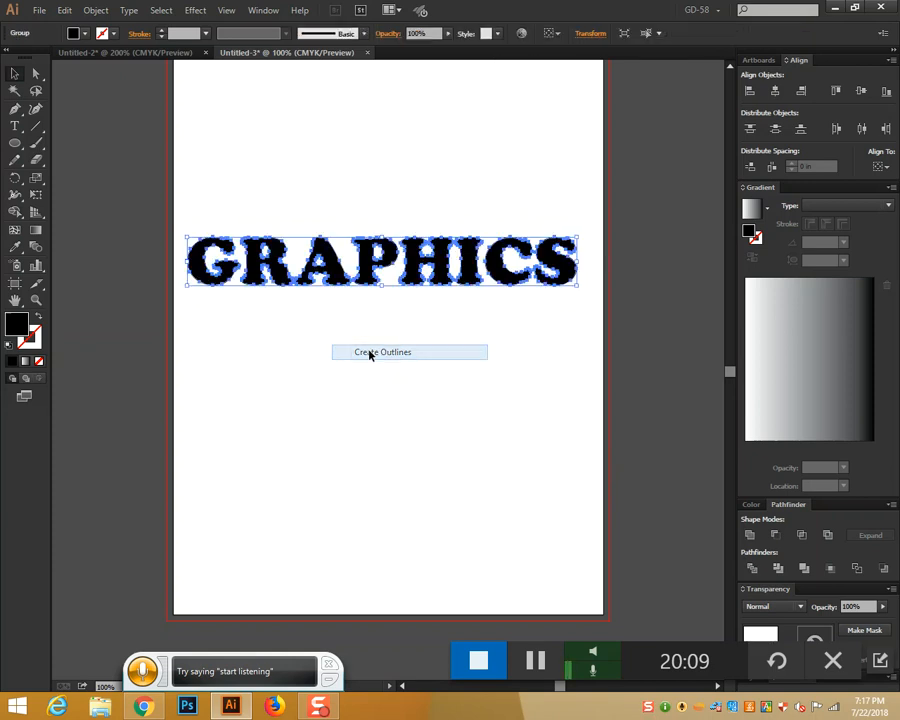
{"action": "left_click", "coordinate": [414, 402]}
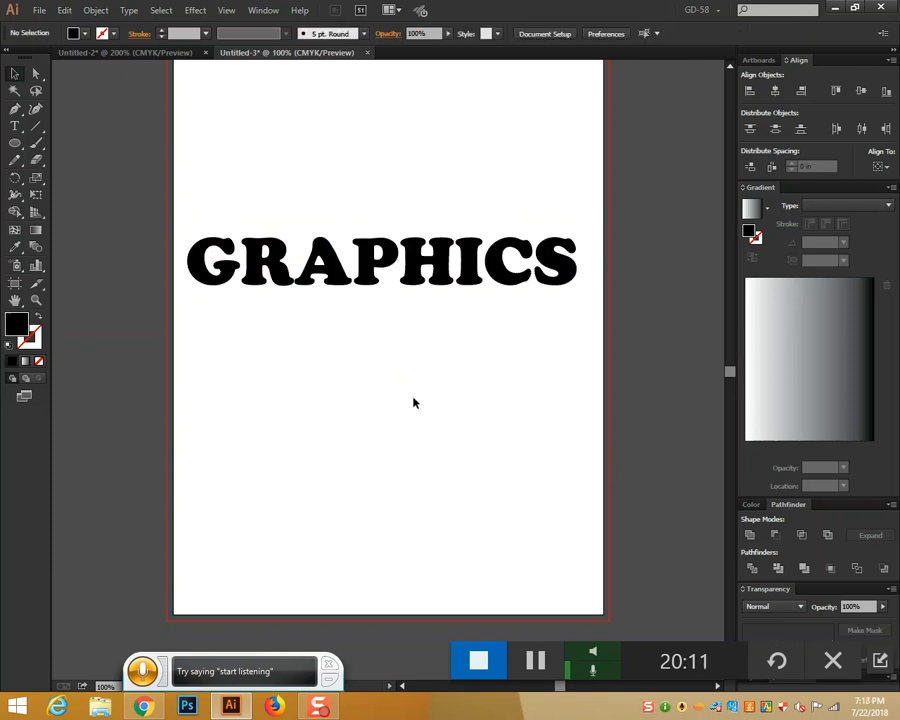
Start a Pen path left of the G, undoing two misplaced curved anchors
{"action": "left_click", "coordinate": [14, 73]}
{"action": "left_click_drag", "start_coordinate": [197, 197], "coordinate": [655, 402]}
{"action": "key", "text": "ctrl"}
{"action": "left_click", "coordinate": [655, 402]}
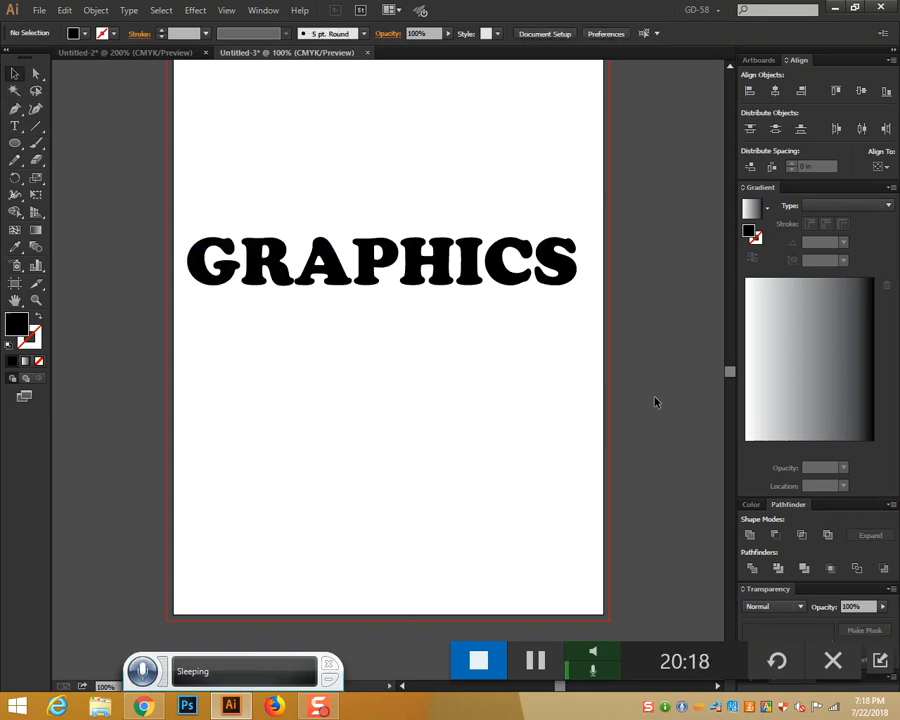
{"action": "key", "text": "p"}
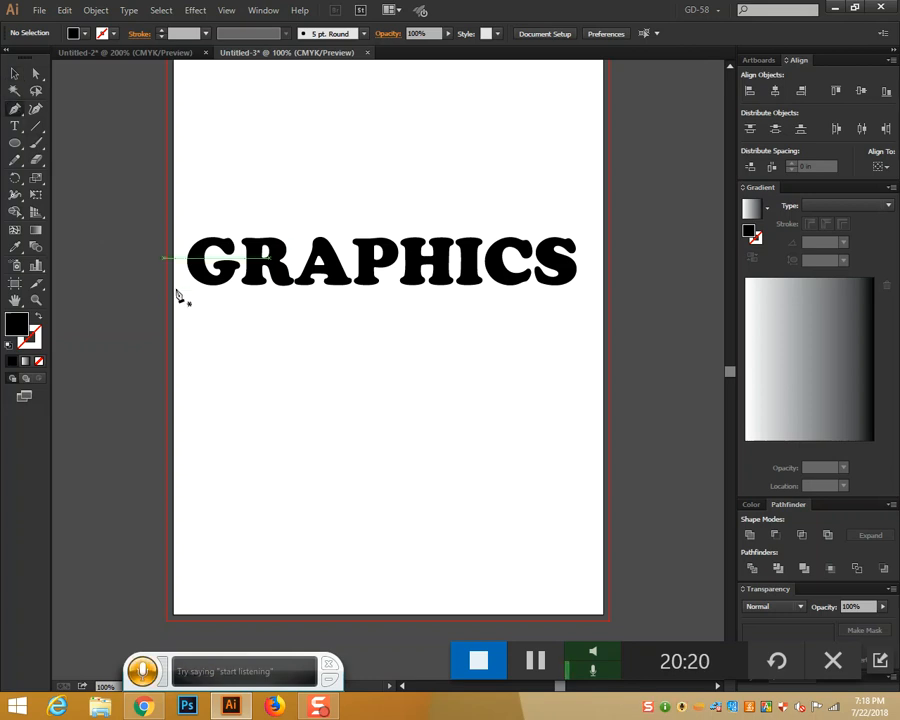
{"action": "left_click", "coordinate": [159, 265]}
{"action": "left_click_drag", "start_coordinate": [220, 270], "coordinate": [268, 291]}
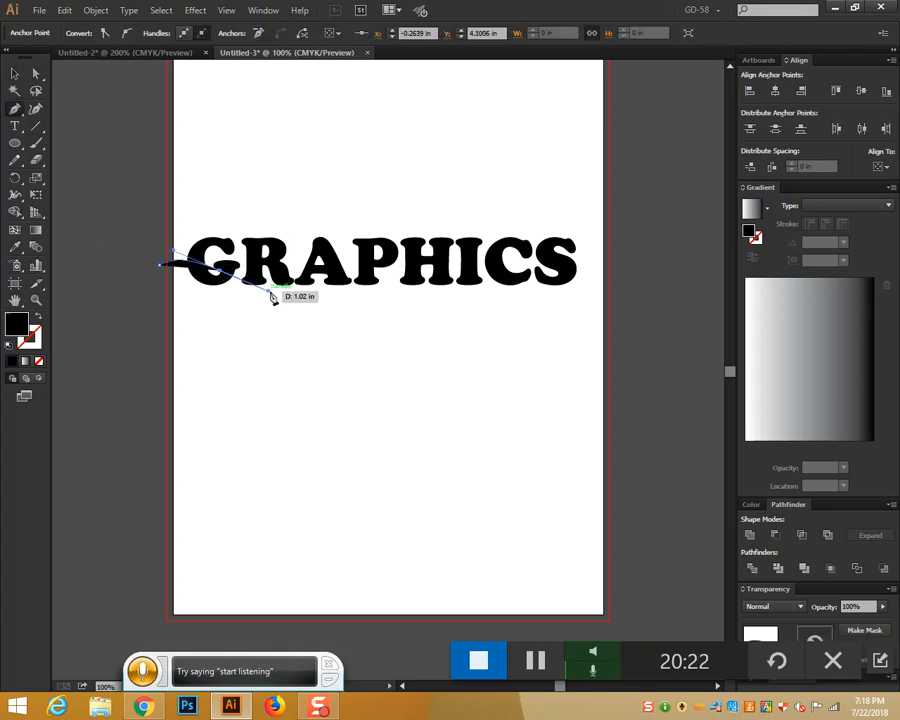
{"action": "key", "text": "ctrl"}
{"action": "key", "text": "ctrl+z"}
{"action": "left_click_drag", "start_coordinate": [227, 260], "coordinate": [290, 257]}
{"action": "key", "text": "ctrl+z"}
Continue the wavy curve across RAPHIC, ending with a corner point past the S
{"action": "left_click_drag", "start_coordinate": [291, 256], "coordinate": [358, 277]}
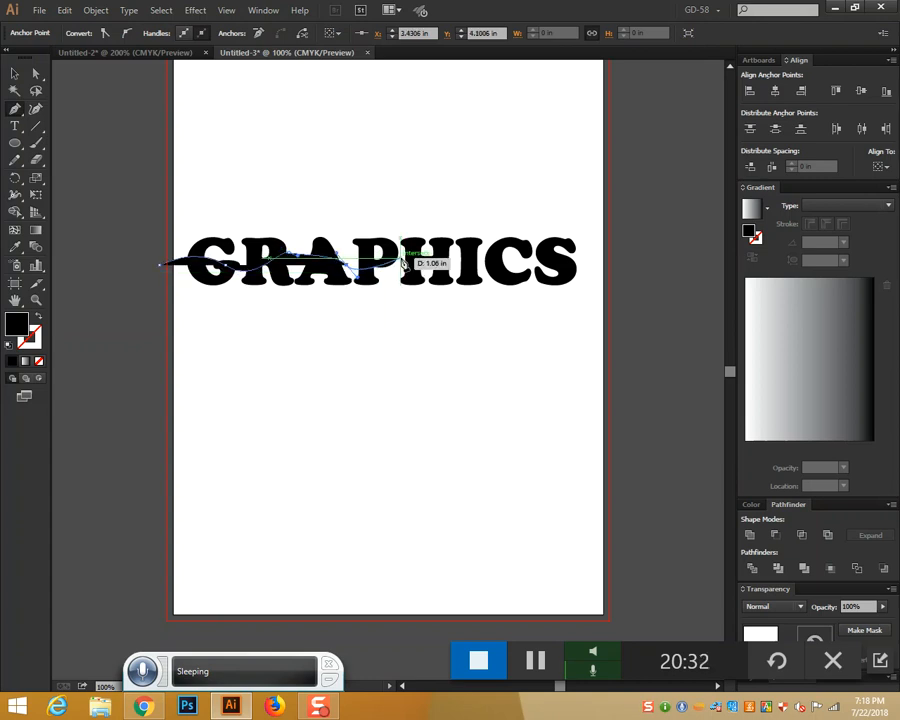
{"action": "left_click_drag", "start_coordinate": [418, 258], "coordinate": [422, 253]}
{"action": "left_click_drag", "start_coordinate": [478, 262], "coordinate": [549, 258]}
{"action": "left_click", "coordinate": [599, 262]}
{"action": "key", "text": "Escape"}
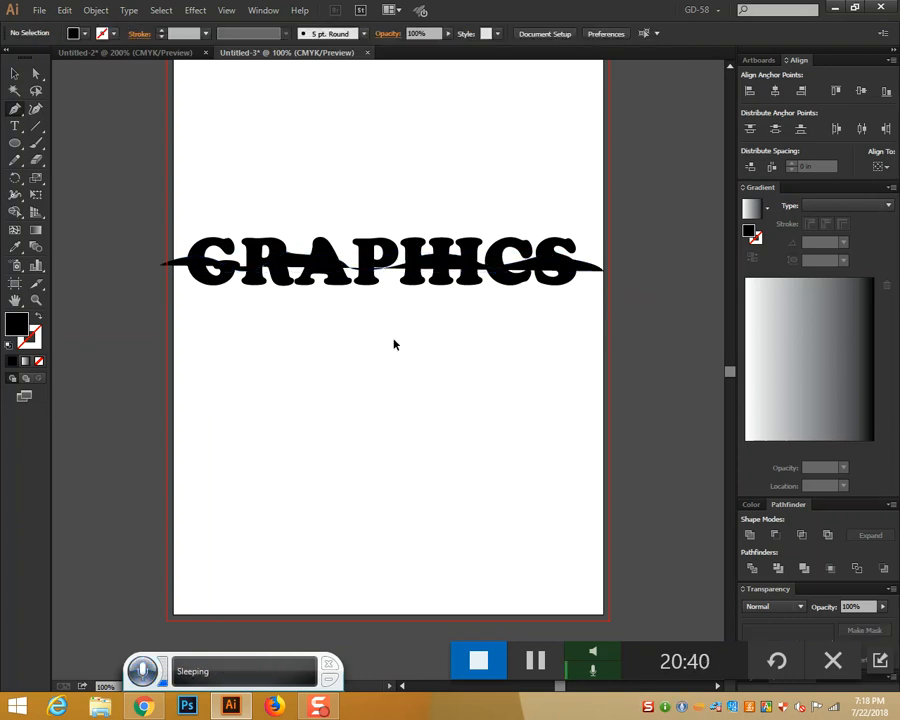
Extend the wavy path down beneath the lettering and close it into a black shape
{"action": "left_click", "coordinate": [18, 73]}
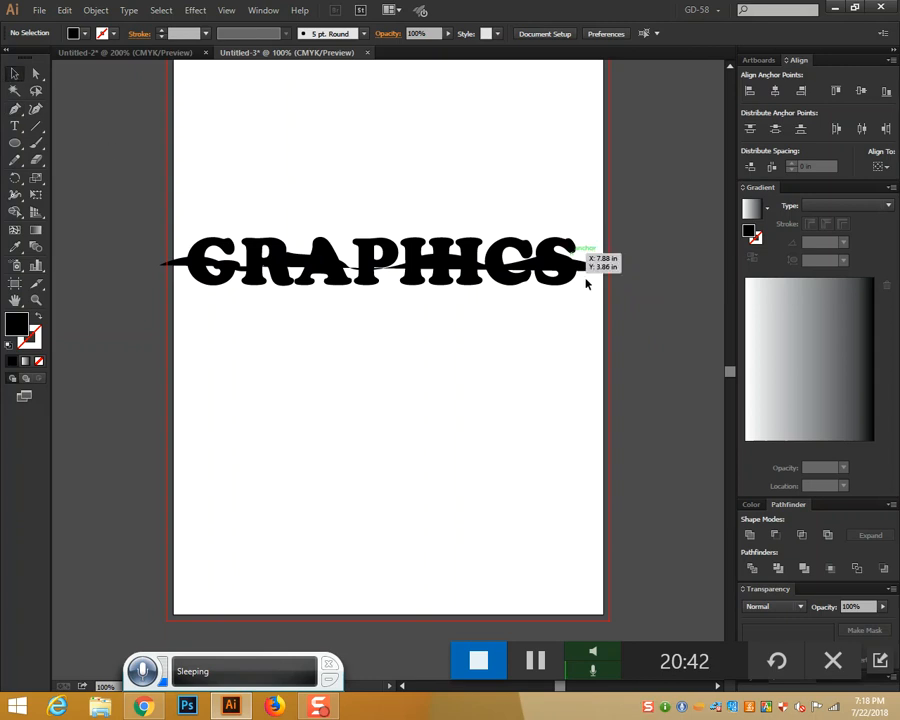
{"action": "left_click", "coordinate": [592, 270]}
{"action": "left_click", "coordinate": [15, 108]}
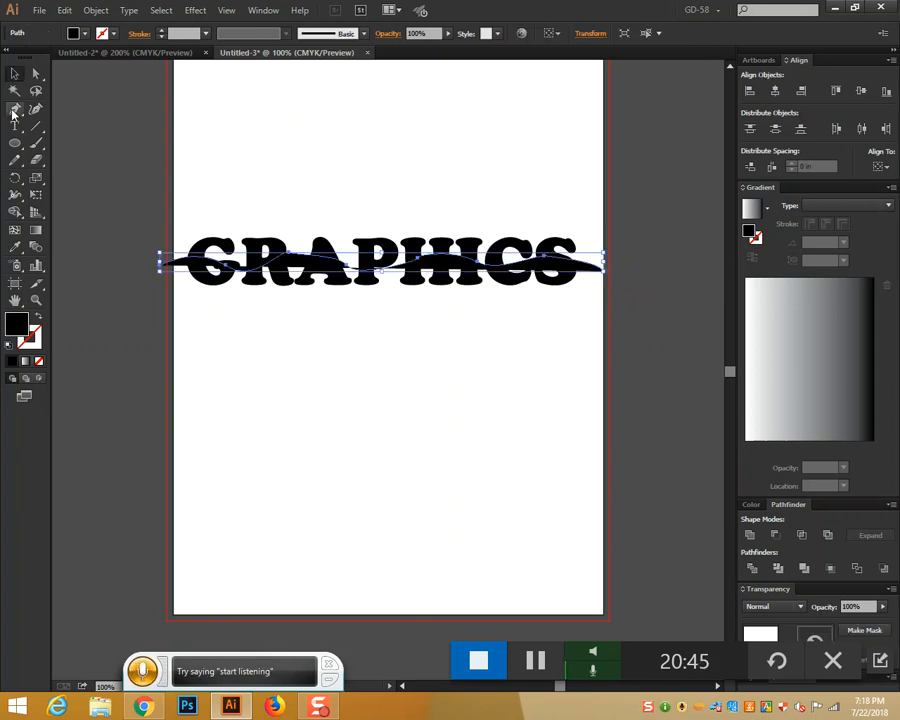
{"action": "left_click", "coordinate": [603, 271]}
{"action": "left_click", "coordinate": [582, 313]}
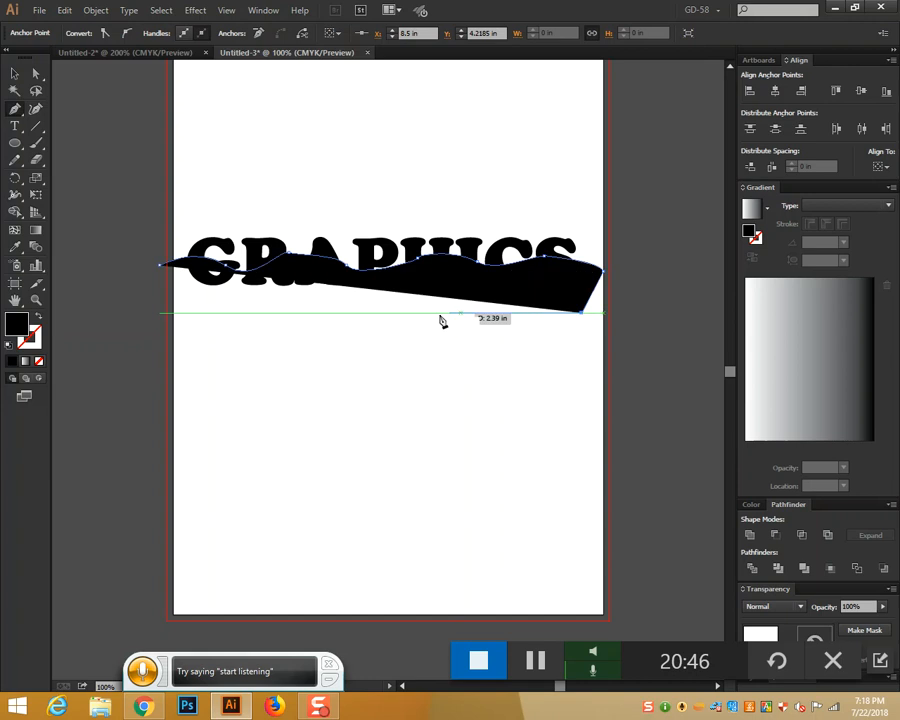
{"action": "left_click", "coordinate": [327, 320]}
{"action": "left_click", "coordinate": [231, 320]}
{"action": "left_click", "coordinate": [161, 267]}
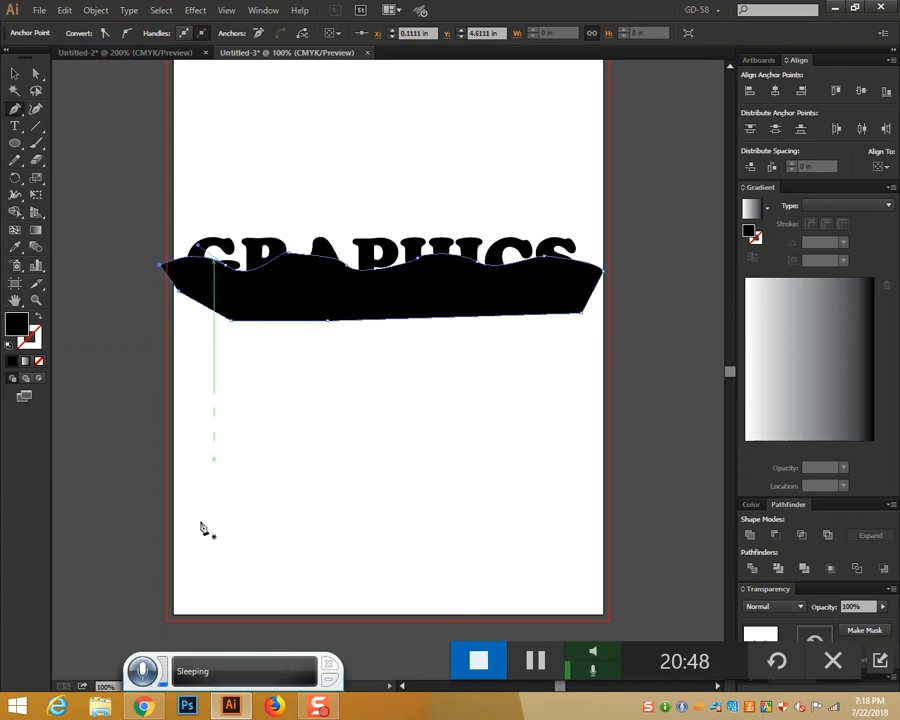
{"action": "left_click", "coordinate": [14, 73]}
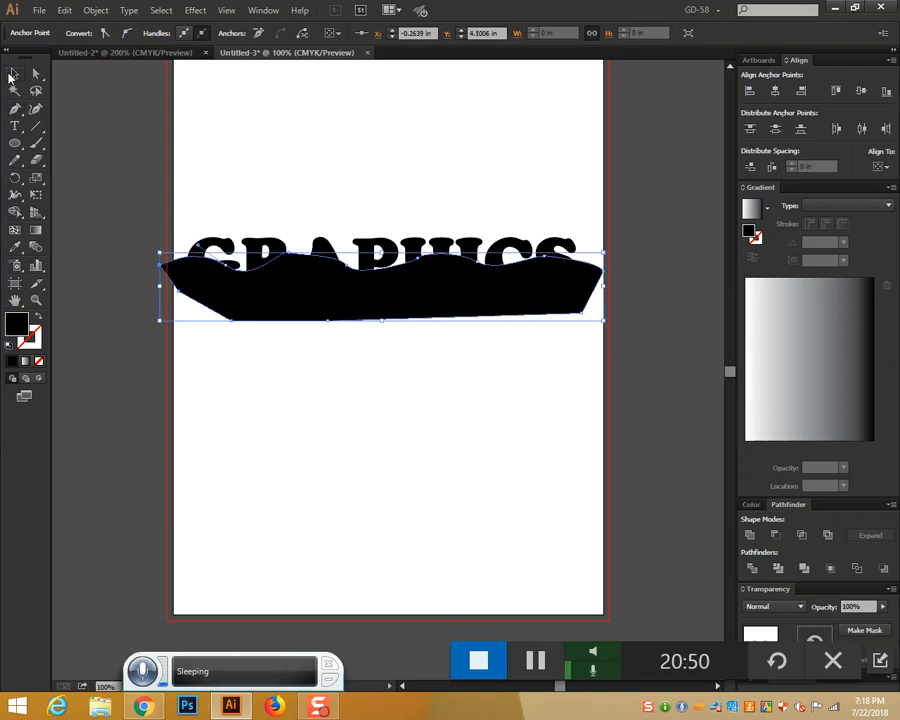
{"action": "left_click", "coordinate": [435, 434]}
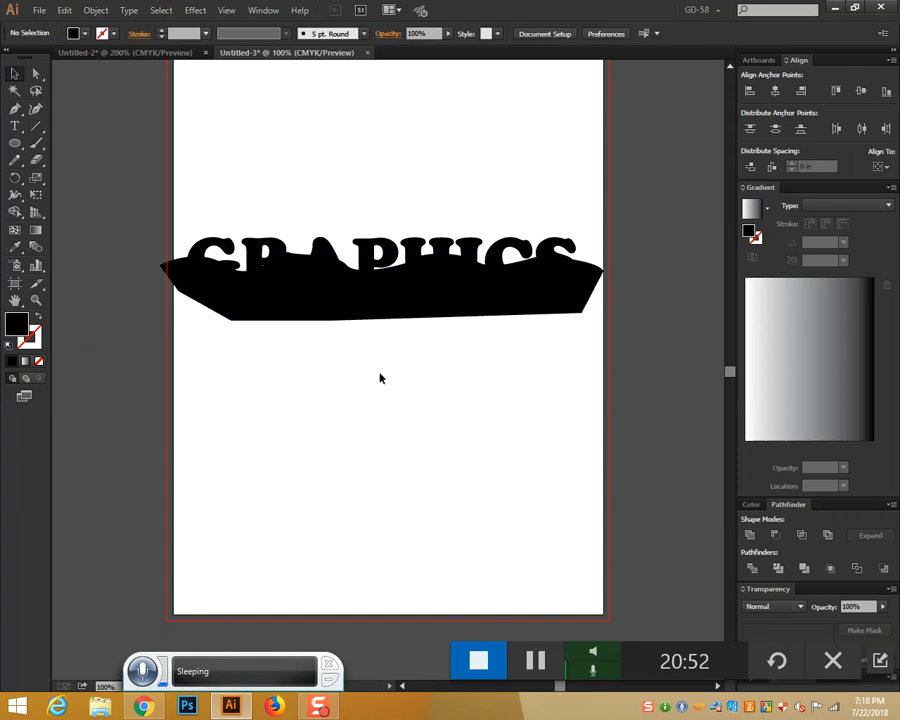
Send the GRAPHICS lettering behind the black wavy shape and reselect the shape
{"action": "left_click", "coordinate": [470, 247]}
{"action": "key", "text": "ctrl+shift+bracketleft"}
{"action": "left_click", "coordinate": [486, 198]}
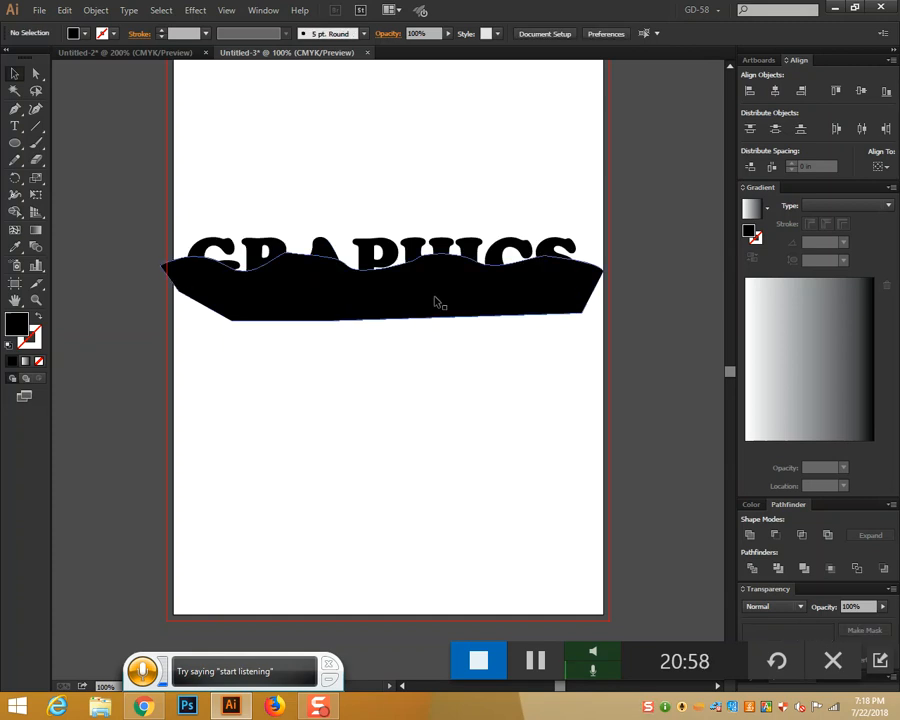
{"action": "left_click", "coordinate": [435, 301]}
{"action": "left_click", "coordinate": [452, 356]}
{"action": "left_click", "coordinate": [436, 292]}
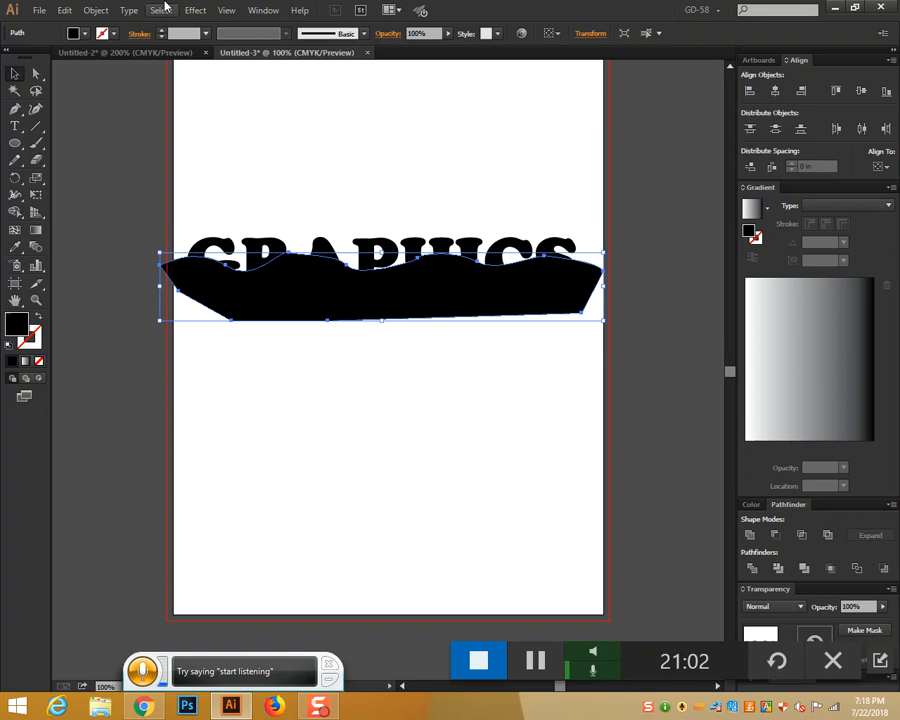
Cut the lettering with Divide Objects Below and ungroup the resulting pieces
{"action": "left_click", "coordinate": [88, 10]}
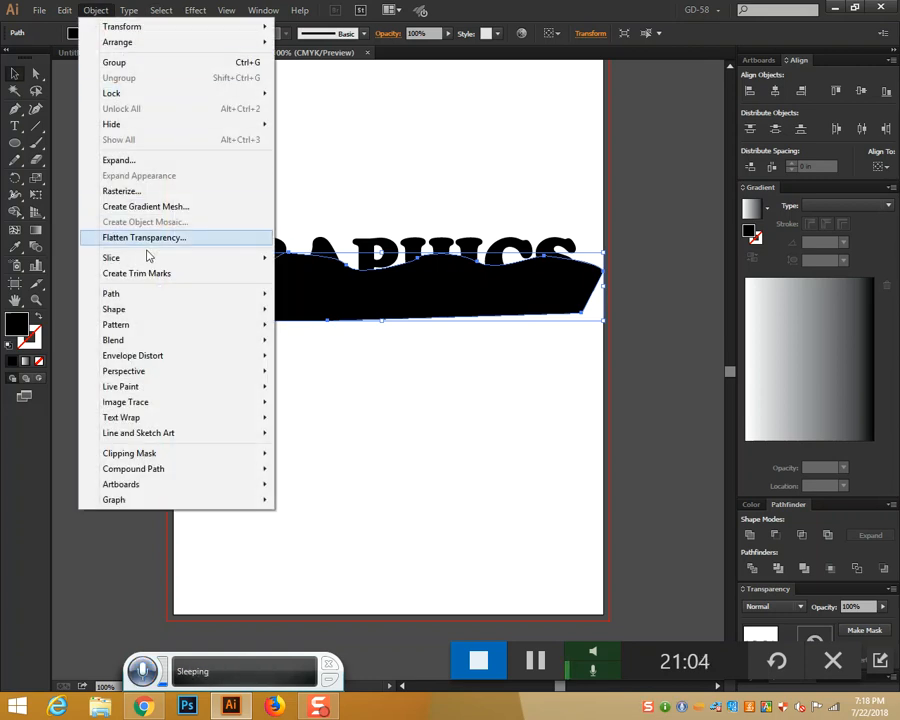
{"action": "mouse_move", "coordinate": [151, 294]}
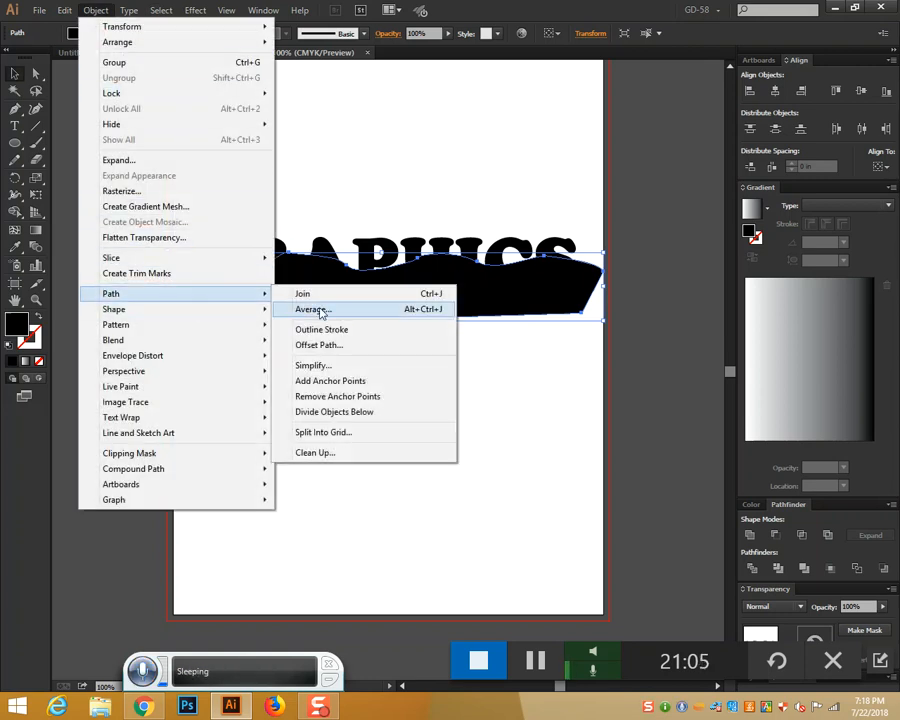
{"action": "left_click", "coordinate": [366, 413]}
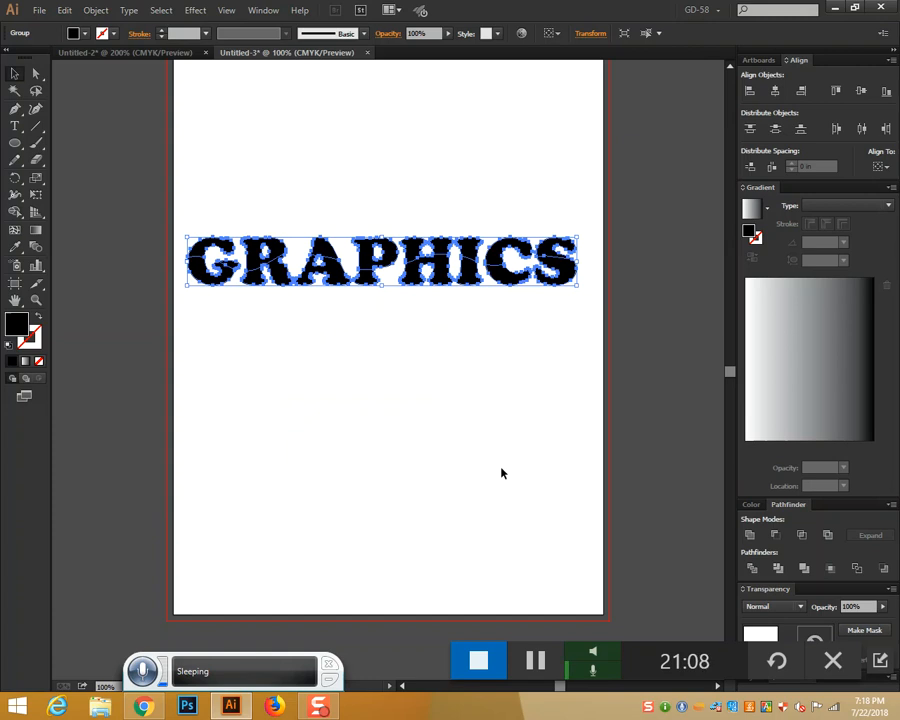
{"action": "left_click", "coordinate": [478, 370]}
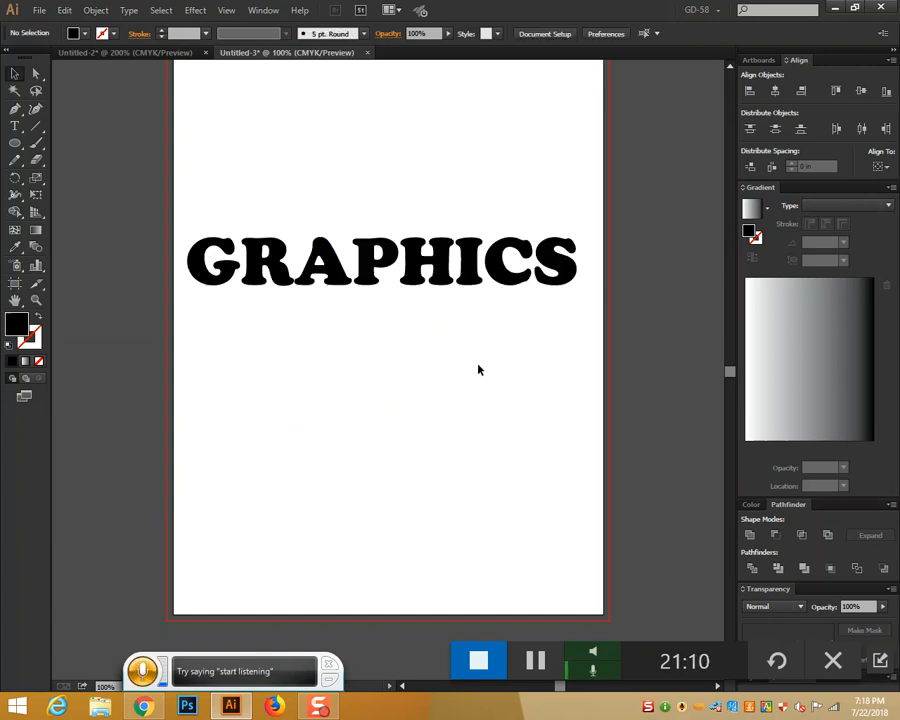
{"action": "left_click", "coordinate": [467, 280]}
{"action": "right_click", "coordinate": [467, 280]}
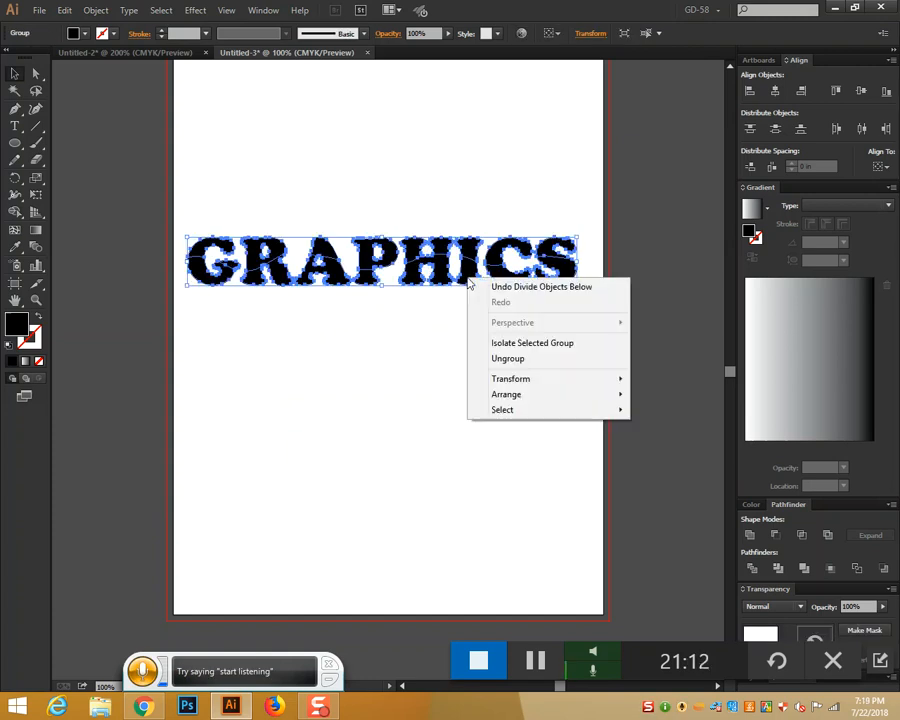
{"action": "left_click", "coordinate": [498, 357]}
{"action": "left_click", "coordinate": [427, 381]}
Unite the lower pieces of G, R, A, P, H, I, C and S
{"action": "left_click_drag", "start_coordinate": [232, 268], "coordinate": [423, 294]}
{"action": "left_click", "coordinate": [419, 281]}
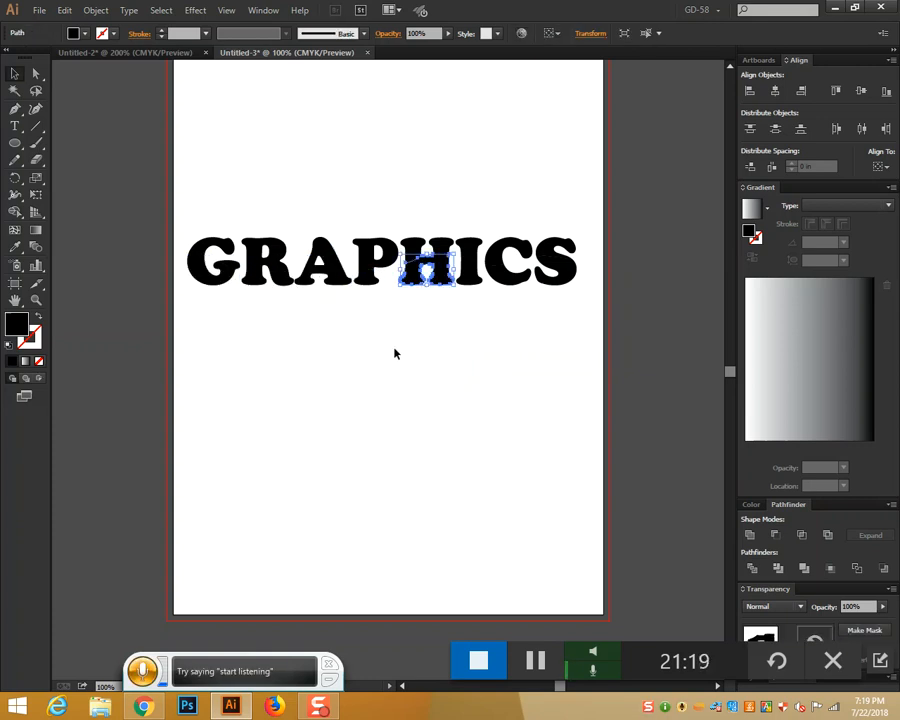
{"action": "left_click", "coordinate": [394, 349]}
{"action": "left_click", "coordinate": [192, 279]}
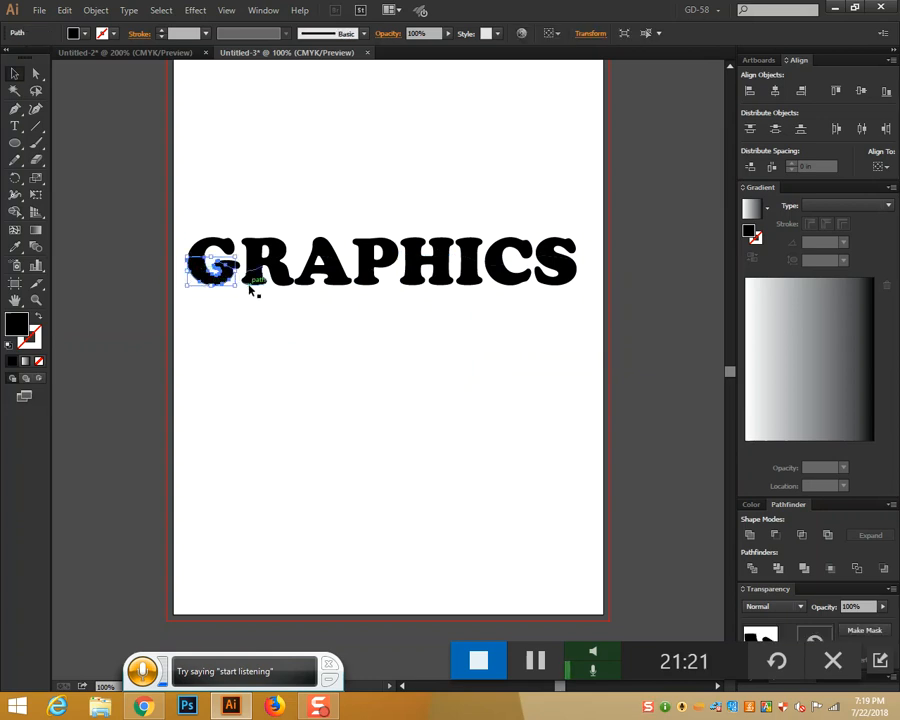
{"action": "left_click", "coordinate": [250, 284], "text": "shift"}
{"action": "left_click", "coordinate": [305, 281], "text": "shift"}
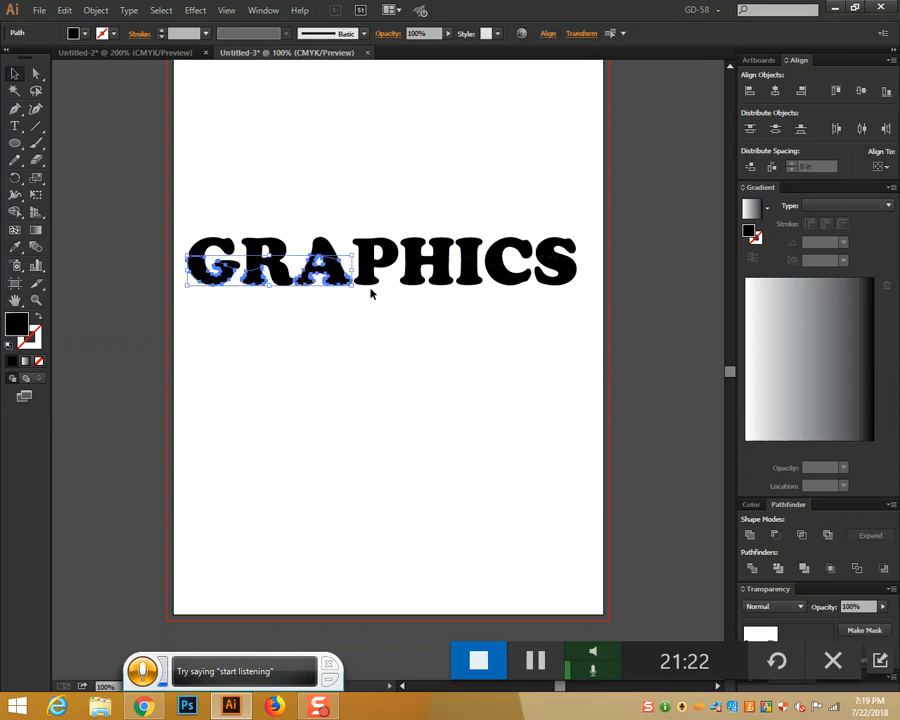
{"action": "left_click", "coordinate": [371, 284], "text": "shift"}
{"action": "left_click", "coordinate": [420, 279], "text": "shift"}
{"action": "left_click", "coordinate": [463, 280], "text": "shift"}
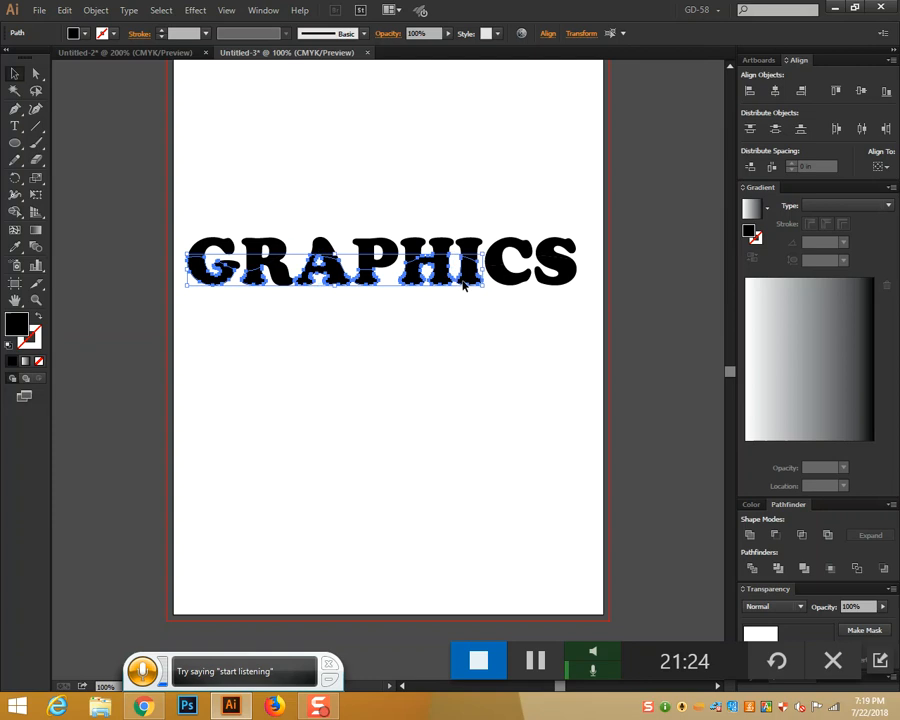
{"action": "left_click", "coordinate": [528, 278], "text": "shift"}
{"action": "left_click", "coordinate": [567, 284], "text": "shift"}
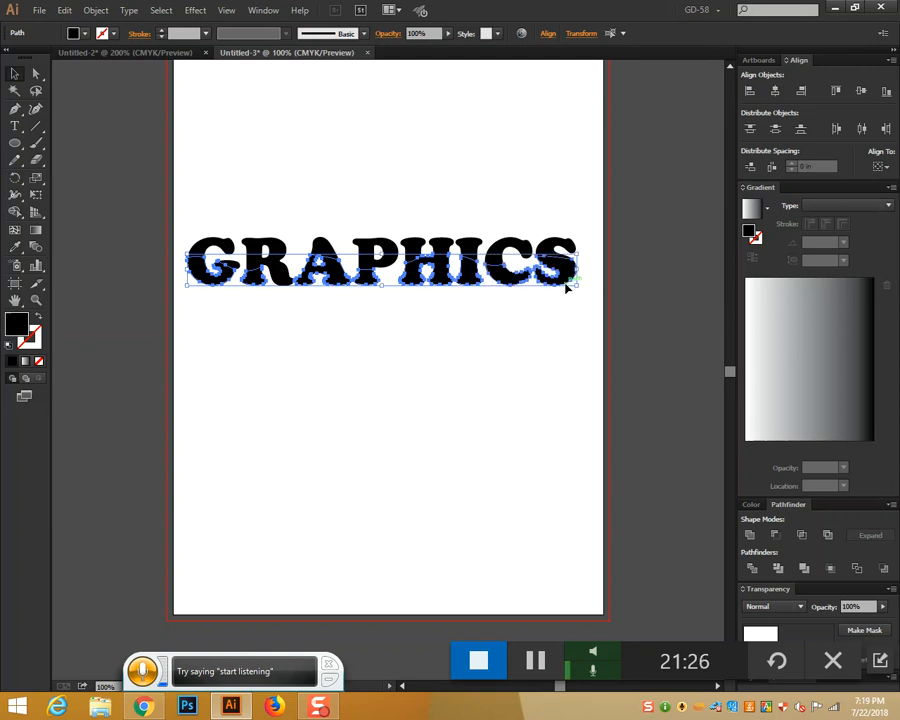
{"action": "left_click", "coordinate": [753, 537]}
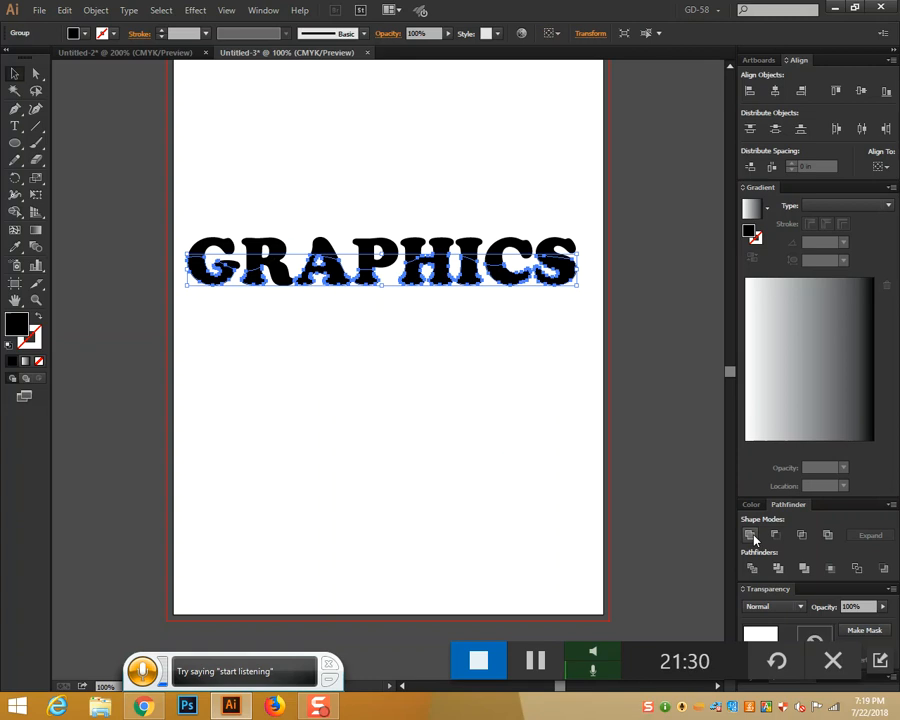
Unite the remaining lower letter pieces, starting from the R
{"action": "left_click", "coordinate": [275, 301]}
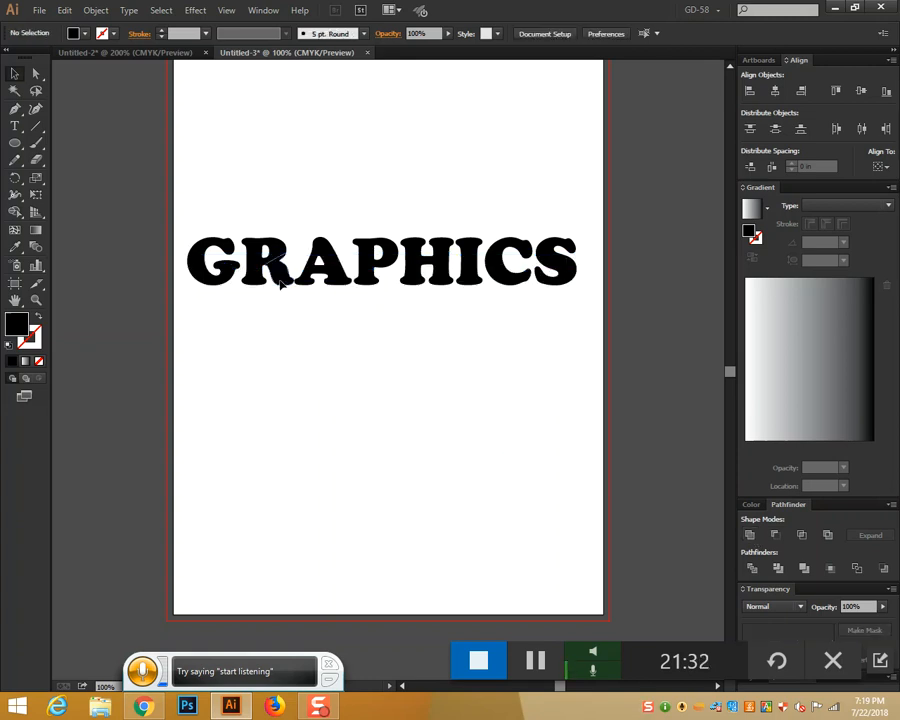
{"action": "left_click", "coordinate": [257, 283]}
{"action": "left_click", "coordinate": [280, 297]}
{"action": "left_click", "coordinate": [279, 281]}
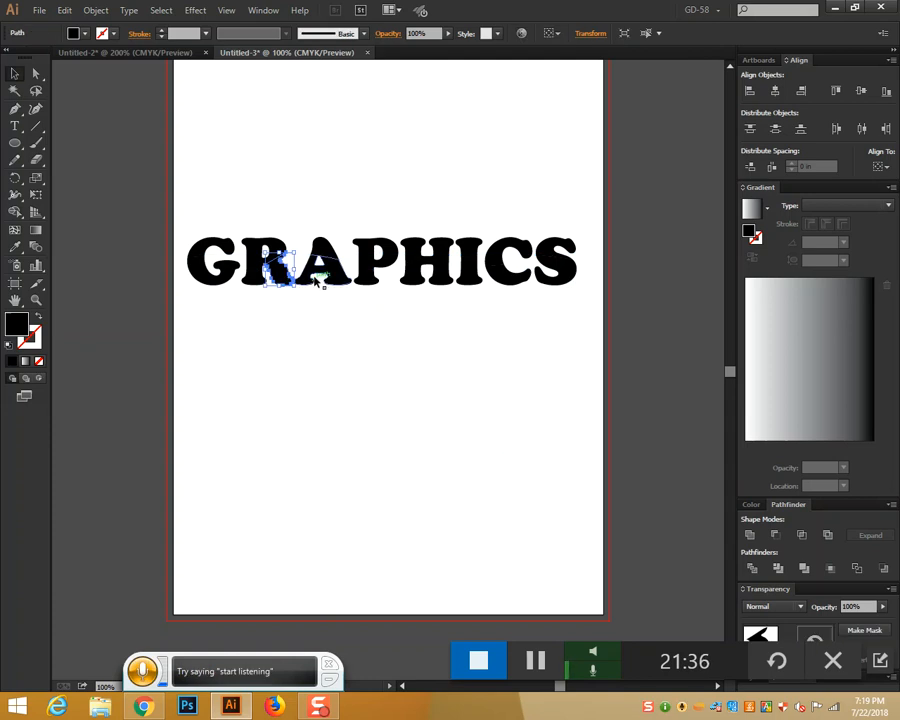
{"action": "left_click", "coordinate": [312, 279], "text": "shift"}
{"action": "left_click", "coordinate": [749, 534]}
Marquee-select all the upper letter pieces across GRAPHICS
{"action": "left_click", "coordinate": [361, 355]}
{"action": "left_click", "coordinate": [366, 285]}
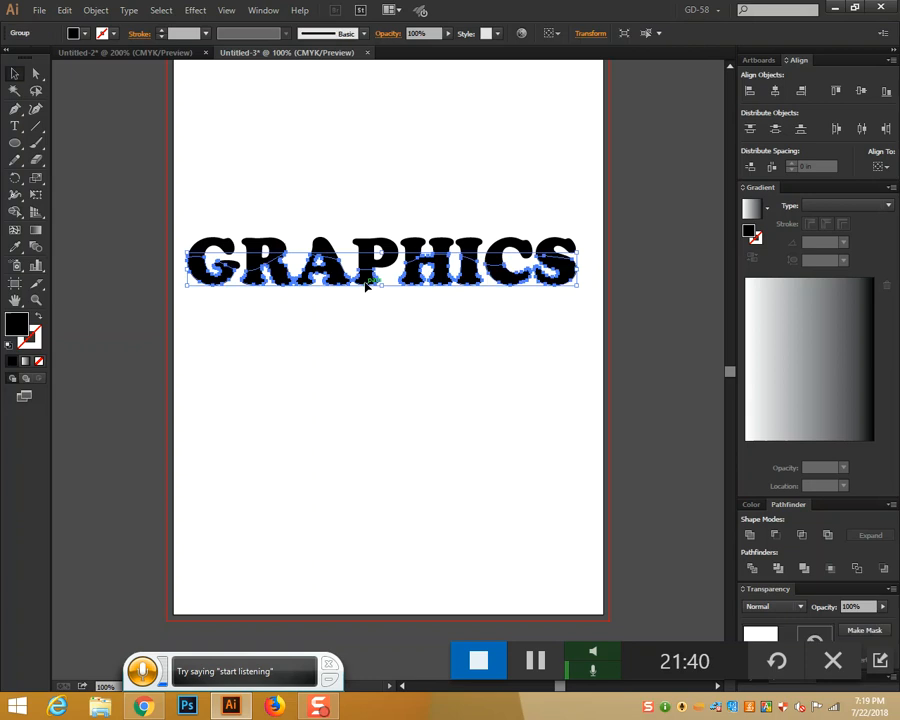
{"action": "left_click", "coordinate": [376, 418]}
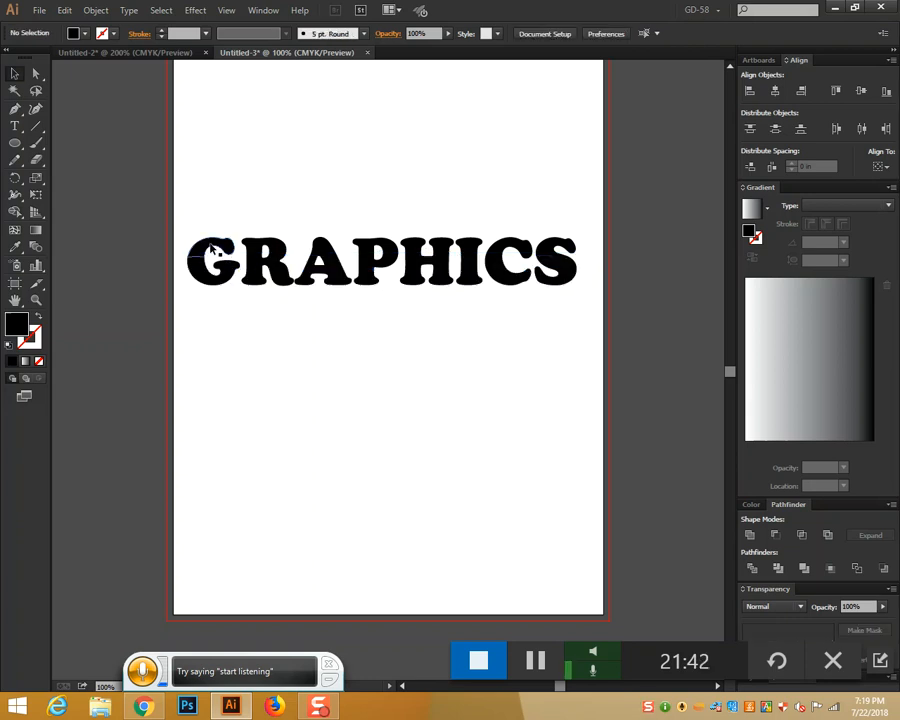
{"action": "left_click_drag", "start_coordinate": [185, 222], "coordinate": [577, 253]}
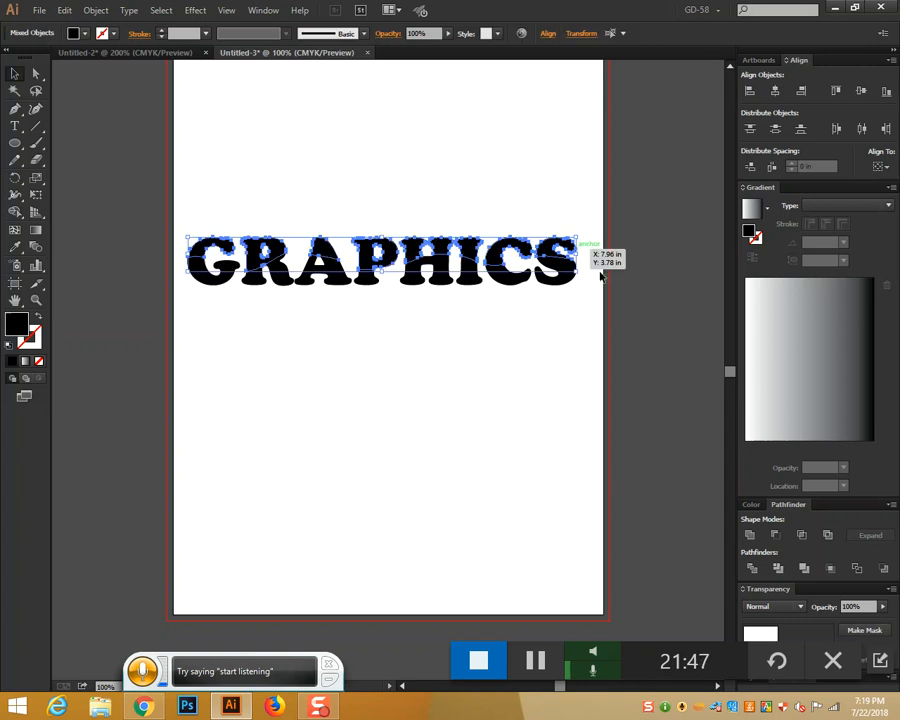
Unite the upper letter pieces and fill them with a white-to-orange gradient
{"action": "left_click", "coordinate": [753, 537]}
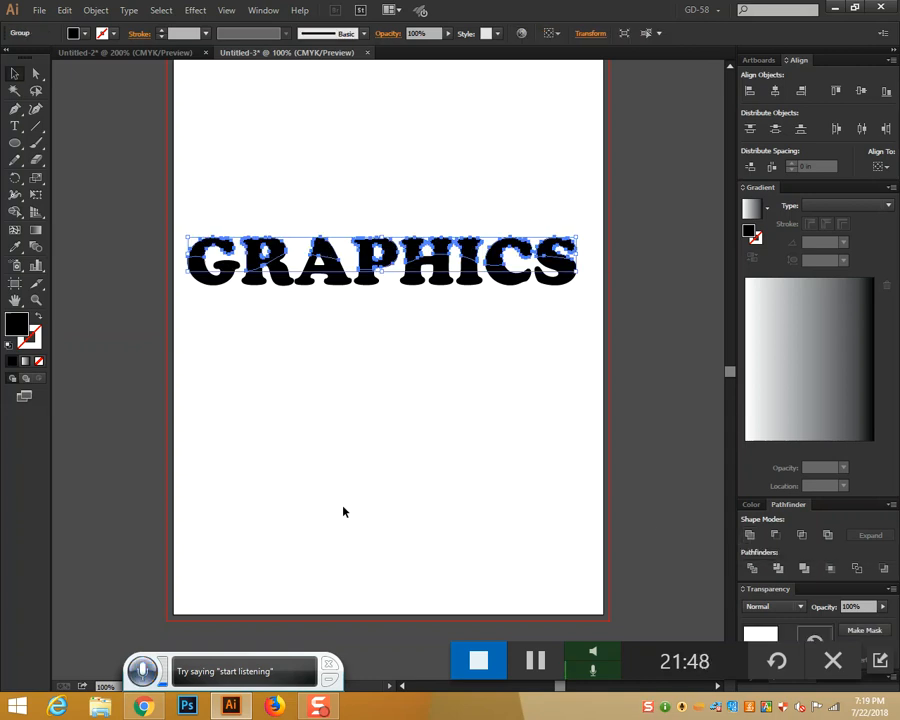
{"action": "key", "text": "ctrl+plus"}
{"action": "key", "text": "ctrl+plus"}
{"action": "key", "text": "ctrl+plus"}
{"action": "key", "text": "space"}
{"action": "left_click_drag", "start_coordinate": [257, 294], "coordinate": [627, 542]}
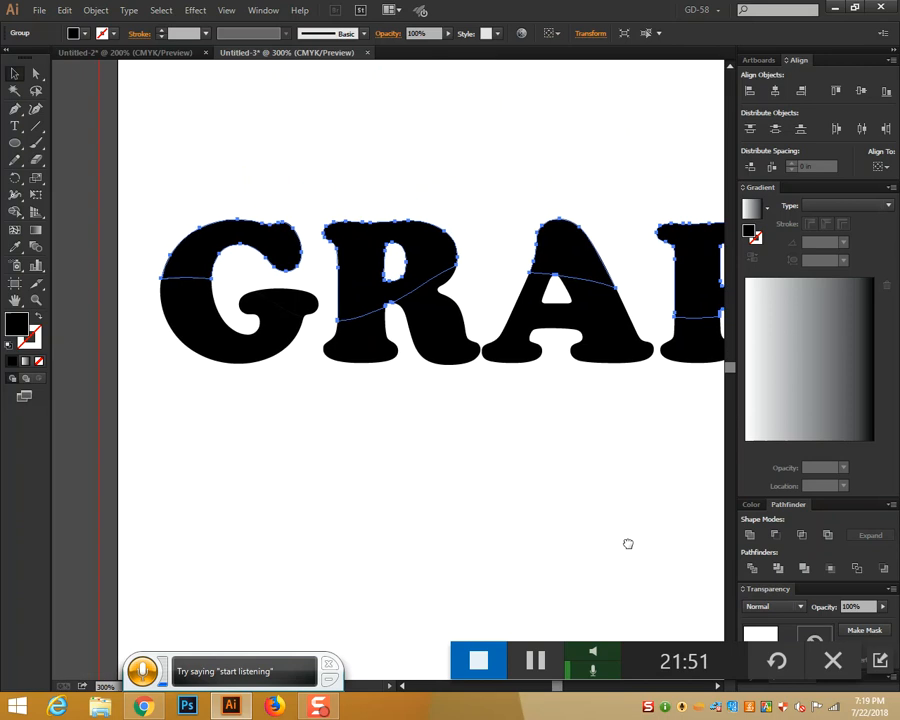
{"action": "left_click", "coordinate": [25, 363]}
{"action": "key", "text": "space"}
{"action": "left_click_drag", "start_coordinate": [589, 462], "coordinate": [482, 434]}
{"action": "key", "text": "ctrl+minus"}
{"action": "key", "text": "ctrl+minus"}
{"action": "key", "text": "space"}
{"action": "left_click_drag", "start_coordinate": [639, 410], "coordinate": [452, 349]}
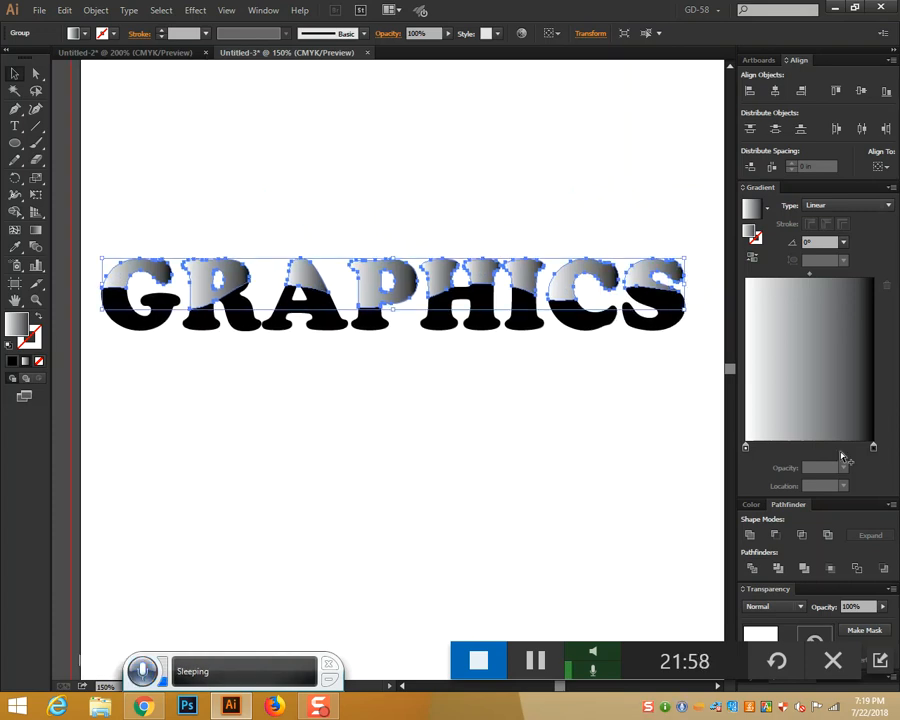
{"action": "double_click", "coordinate": [872, 447]}
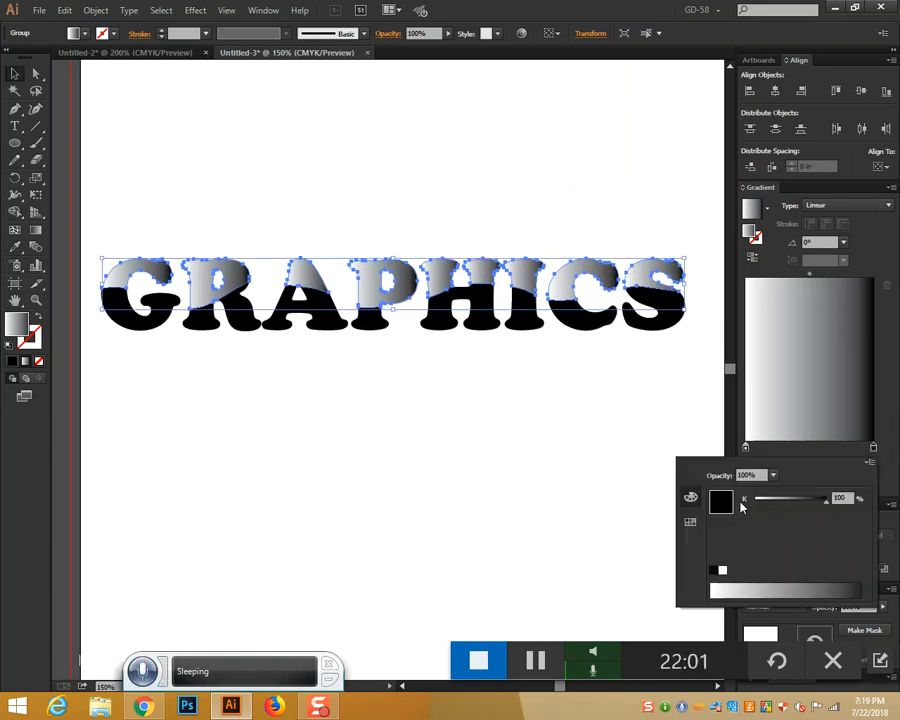
{"action": "left_click", "coordinate": [690, 521]}
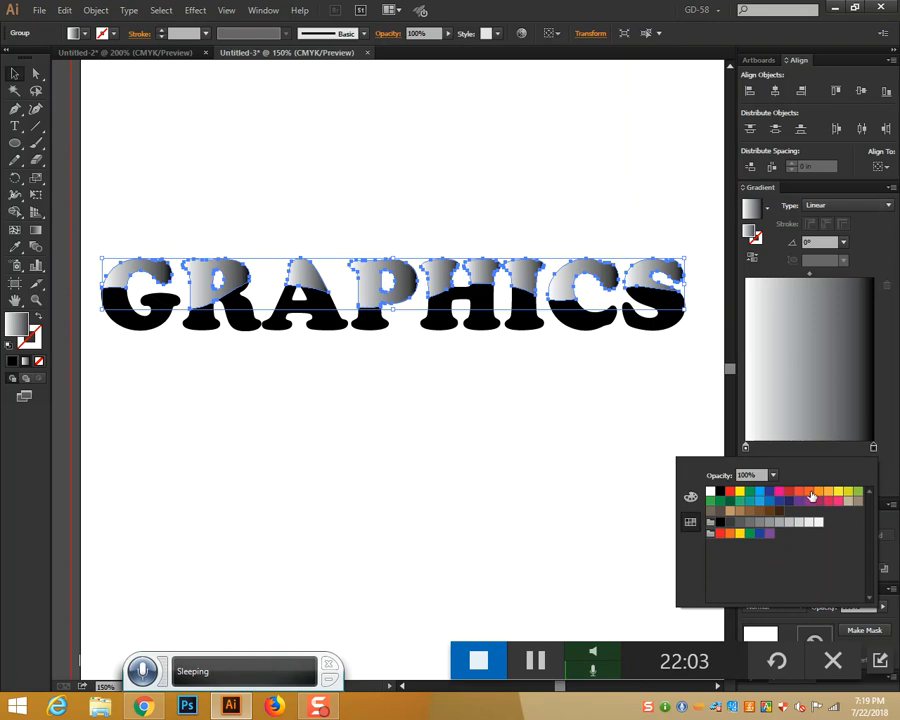
{"action": "left_click", "coordinate": [809, 492]}
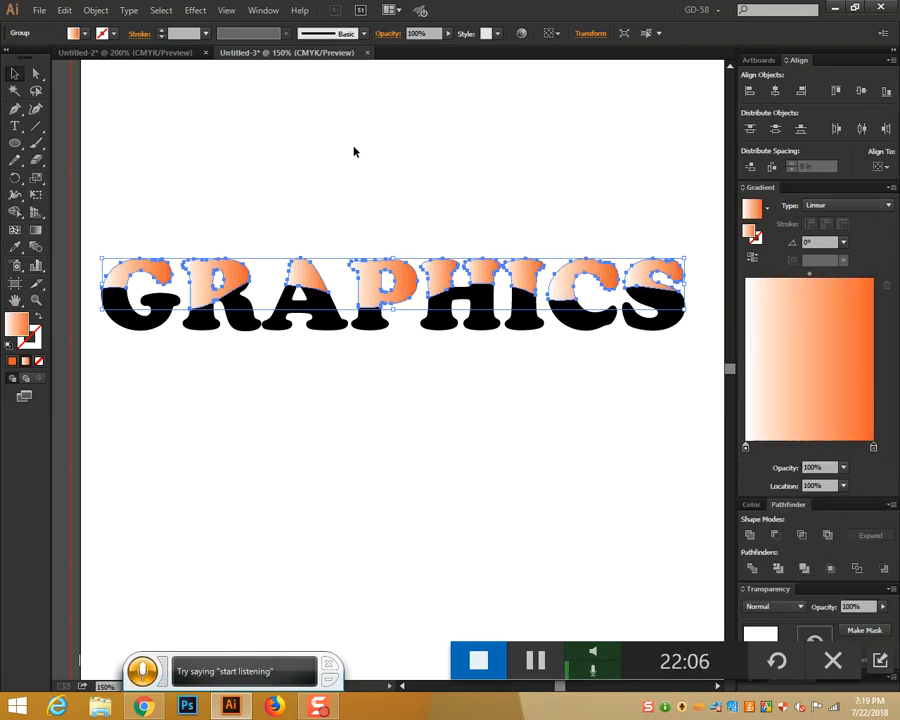
Run the gradient vertically through the upper letters at about -89.4°
{"action": "left_click", "coordinate": [38, 229]}
{"action": "left_click_drag", "start_coordinate": [311, 195], "coordinate": [285, 334]}
{"action": "left_click_drag", "start_coordinate": [310, 229], "coordinate": [296, 380]}
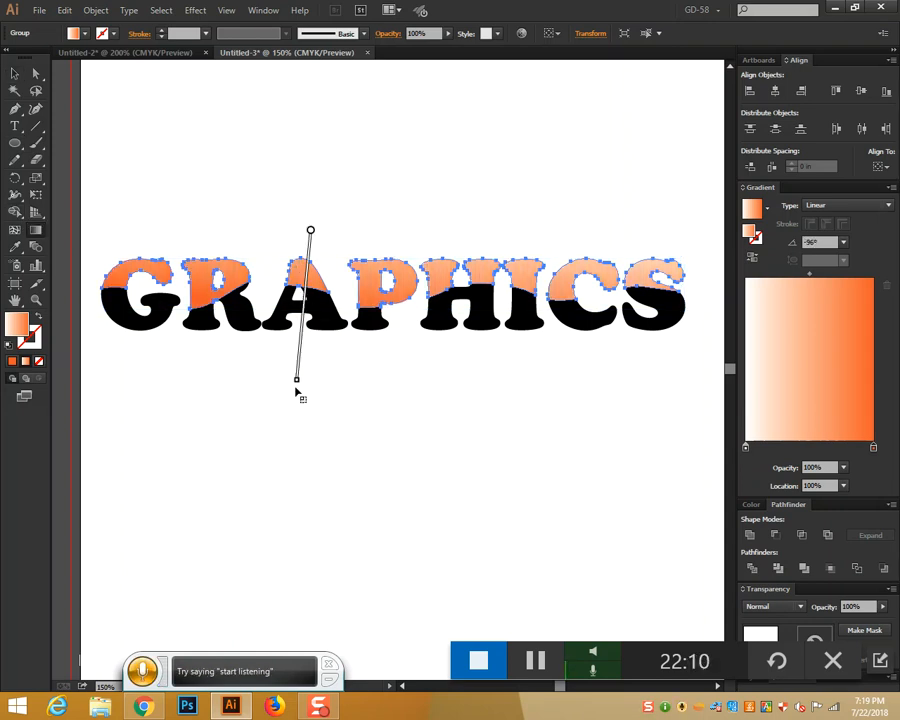
{"action": "left_click_drag", "start_coordinate": [306, 234], "coordinate": [317, 165]}
{"action": "left_click_drag", "start_coordinate": [299, 207], "coordinate": [301, 343]}
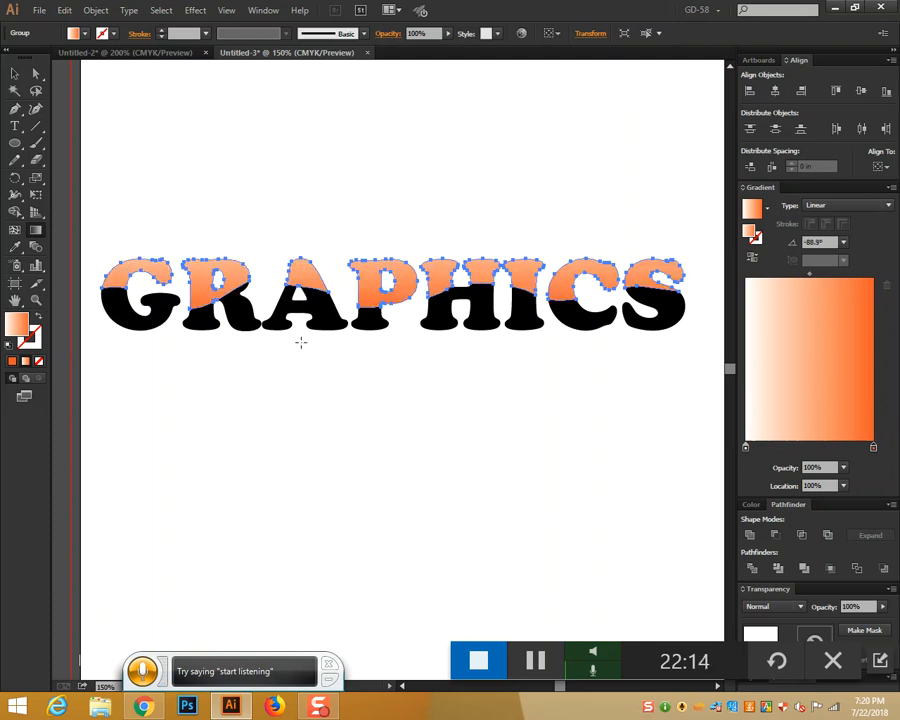
{"action": "left_click_drag", "start_coordinate": [365, 205], "coordinate": [361, 347]}
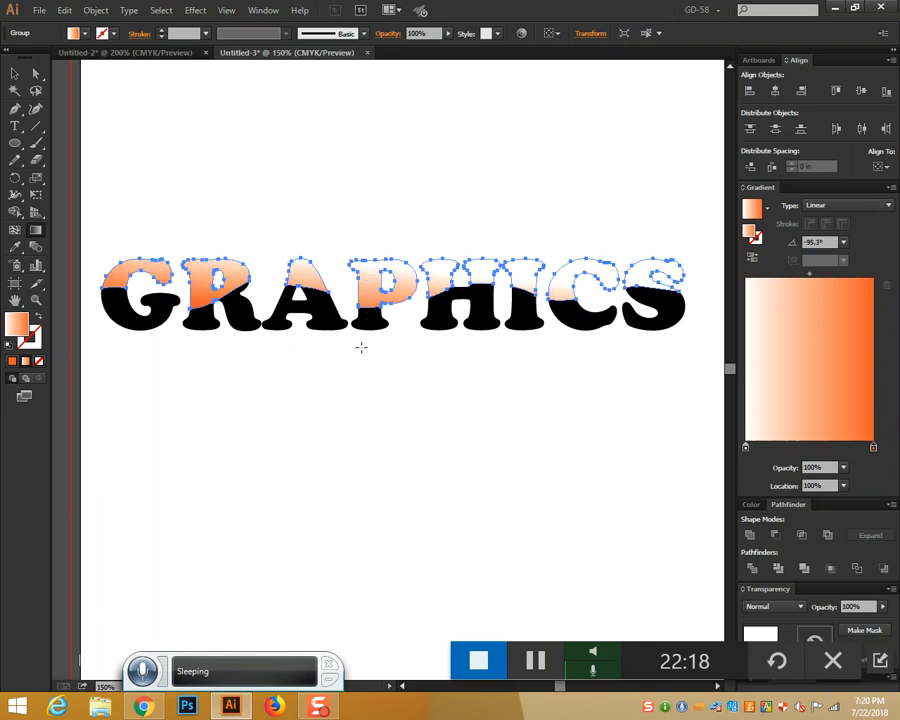
{"action": "left_click_drag", "start_coordinate": [523, 243], "coordinate": [515, 313]}
{"action": "left_click_drag", "start_coordinate": [366, 243], "coordinate": [368, 311]}
{"action": "left_click", "coordinate": [12, 73]}
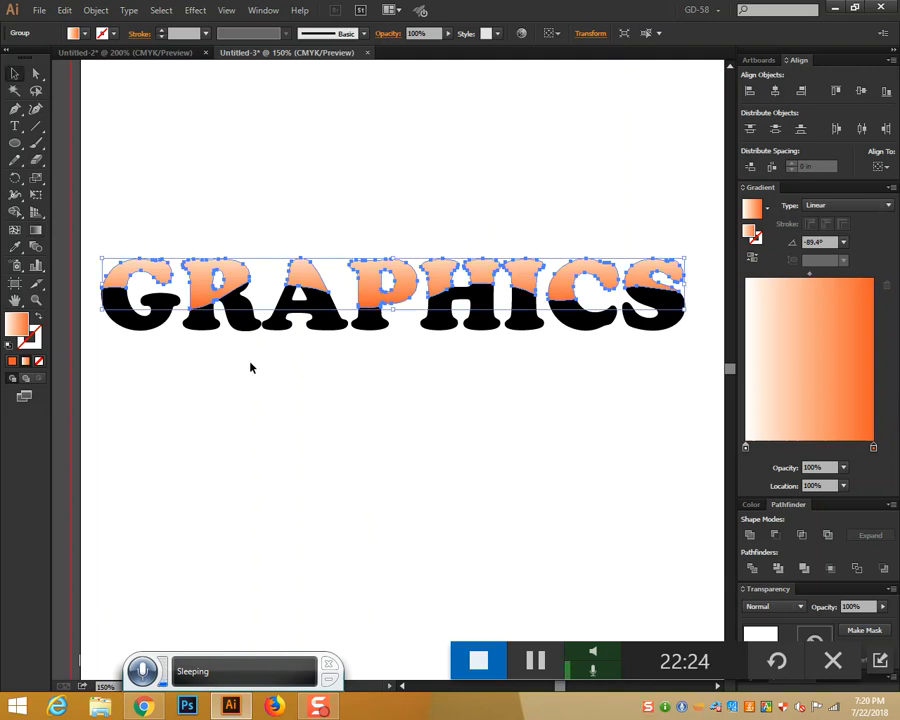
{"action": "left_click", "coordinate": [279, 387]}
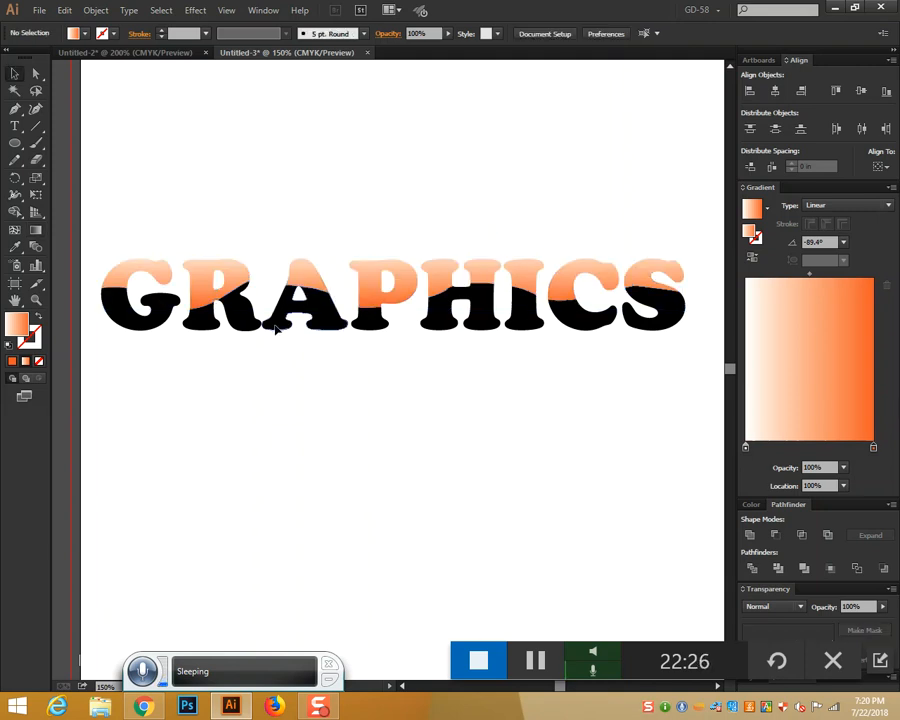
Give the lower letters the orange gradient and unite the stray black blob into them
{"action": "left_click", "coordinate": [277, 331]}
{"action": "left_click", "coordinate": [26, 363]}
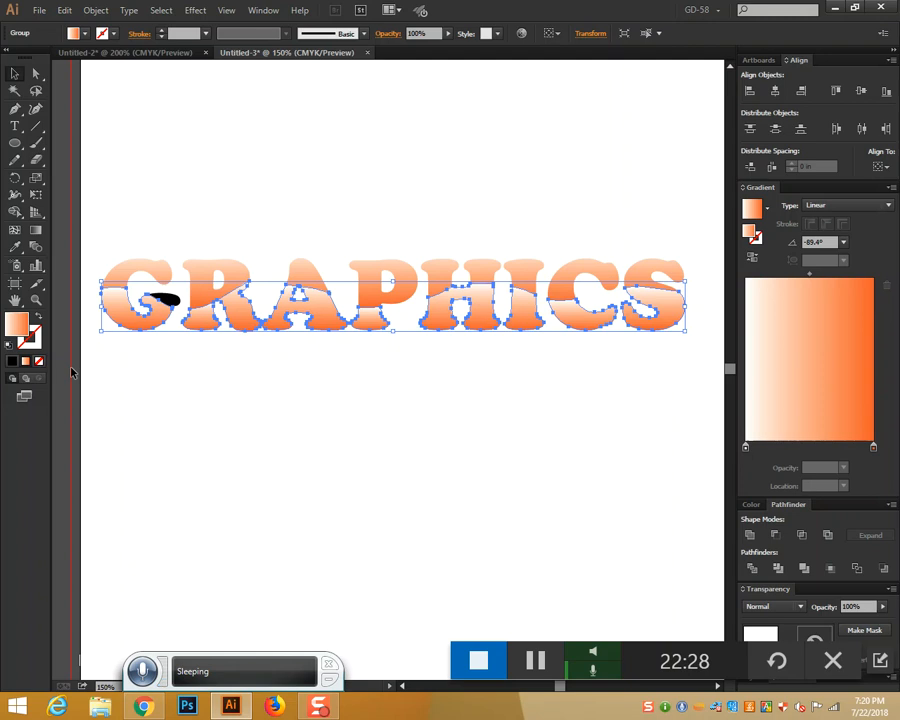
{"action": "left_click", "coordinate": [185, 383]}
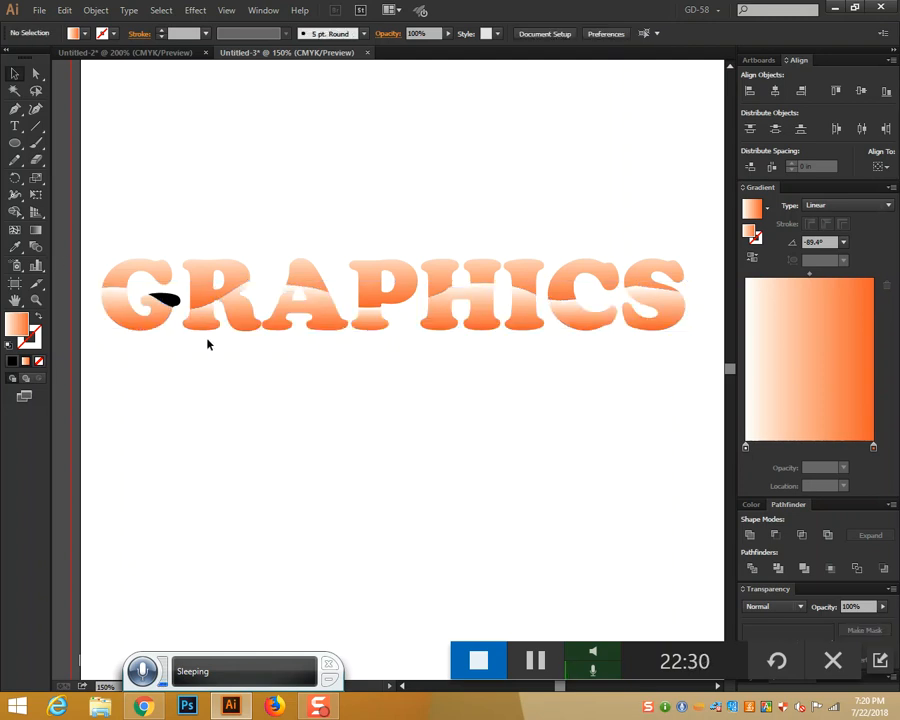
{"action": "left_click", "coordinate": [163, 298]}
{"action": "left_click", "coordinate": [167, 299], "text": "shift"}
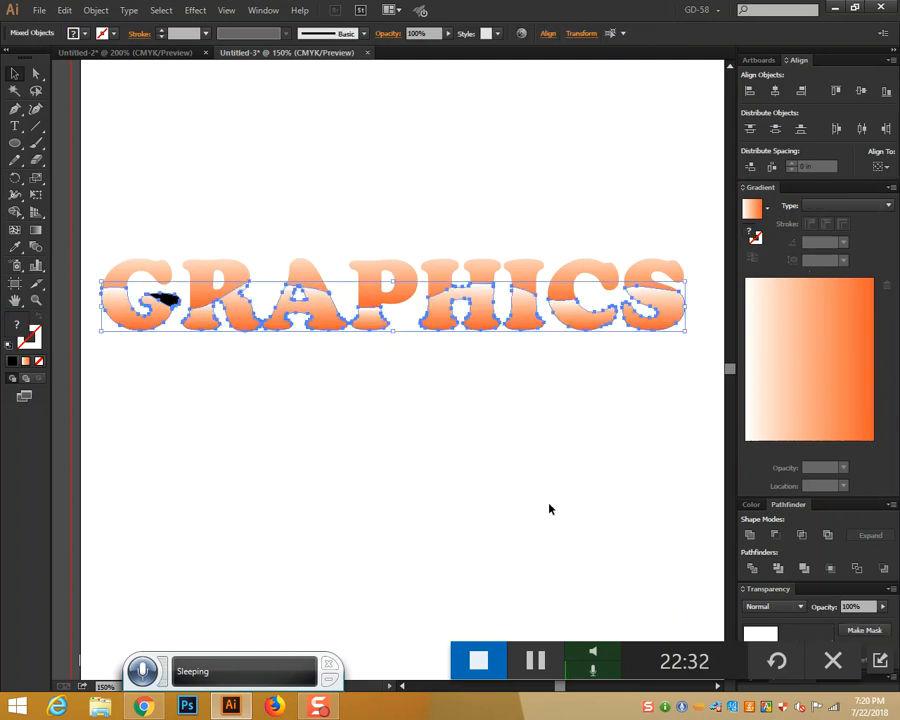
{"action": "left_click", "coordinate": [750, 537]}
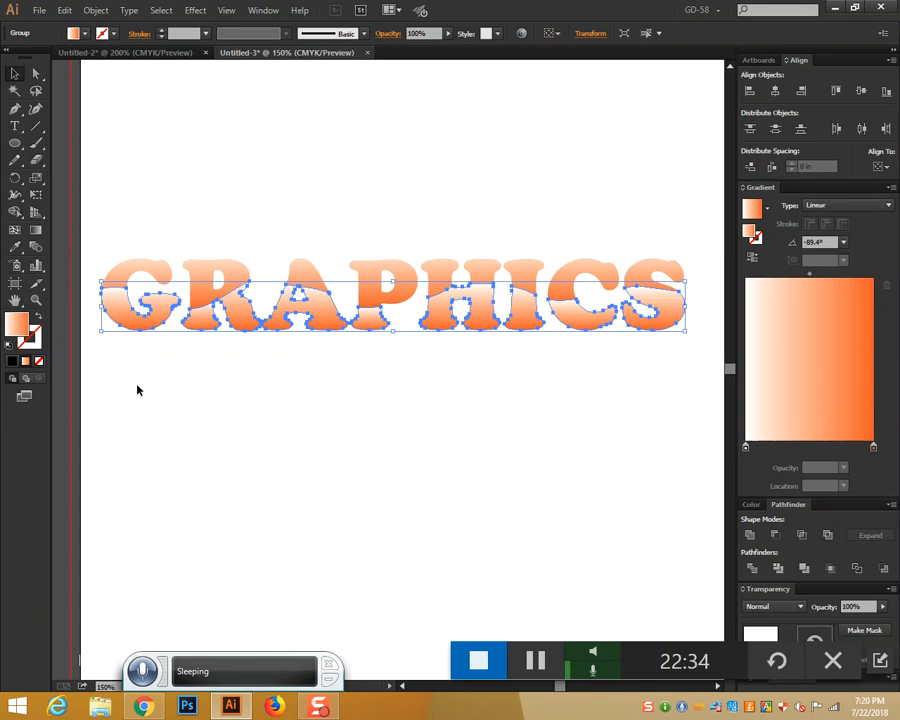
{"action": "key", "text": "ctrl+z"}
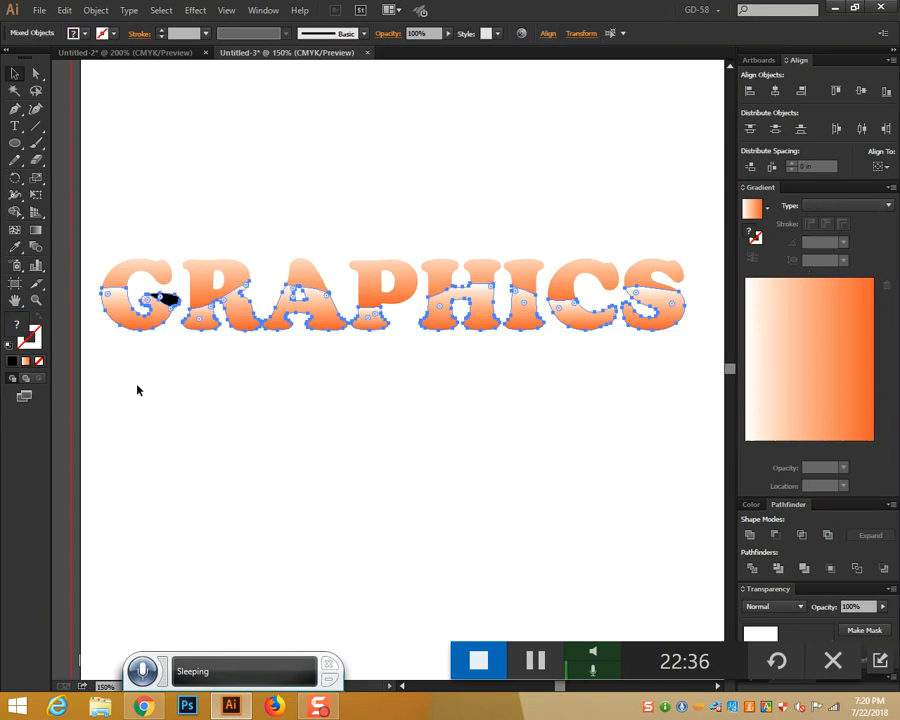
{"action": "left_click", "coordinate": [219, 404]}
{"action": "left_click", "coordinate": [168, 305]}
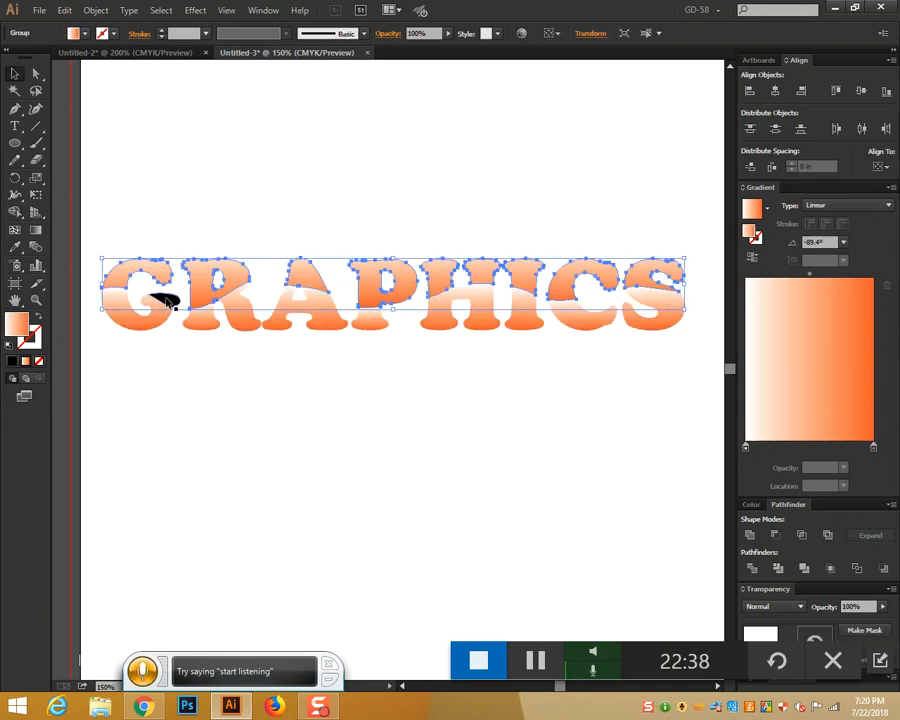
{"action": "left_click", "coordinate": [178, 306], "text": "shift"}
{"action": "left_click", "coordinate": [750, 537]}
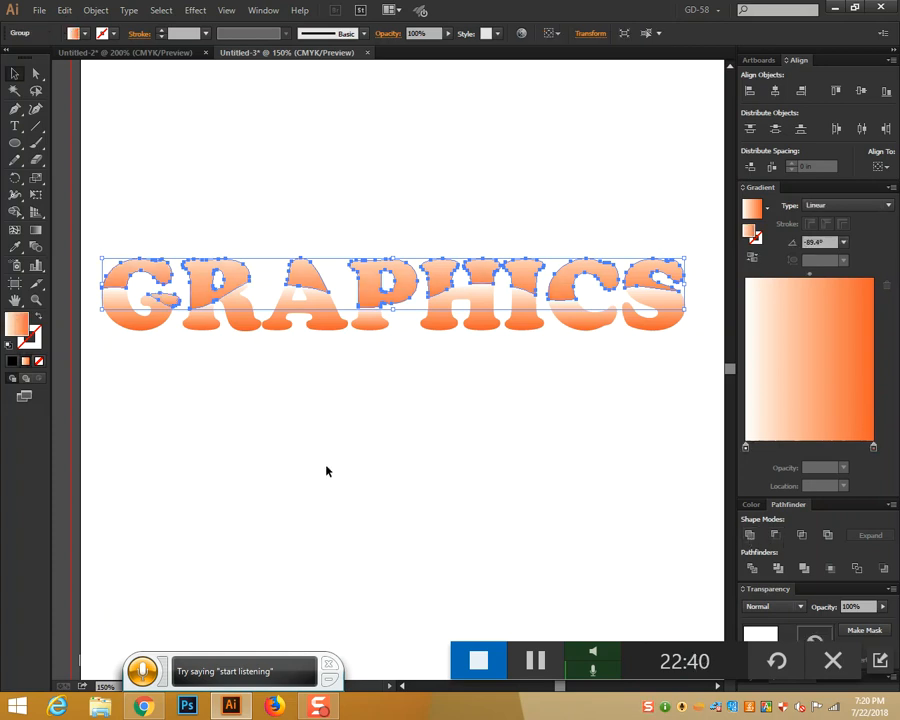
{"action": "left_click", "coordinate": [327, 469]}
Redraw the lower letters' gradient upward so orange sits on top, at about 94.6°
{"action": "left_click", "coordinate": [153, 320]}
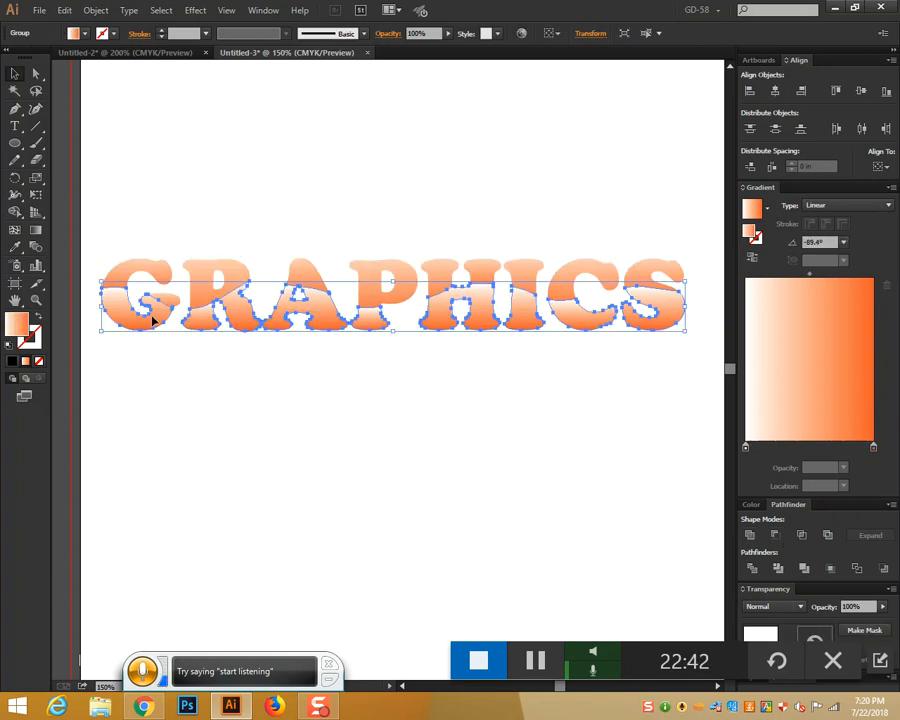
{"action": "left_click", "coordinate": [35, 229]}
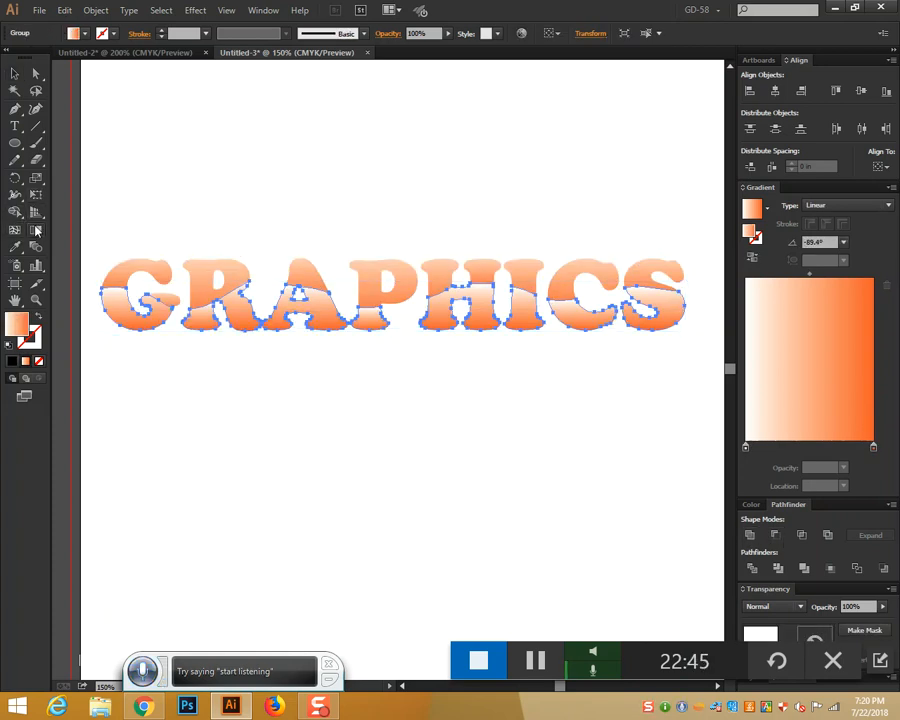
{"action": "left_click_drag", "start_coordinate": [329, 347], "coordinate": [333, 272]}
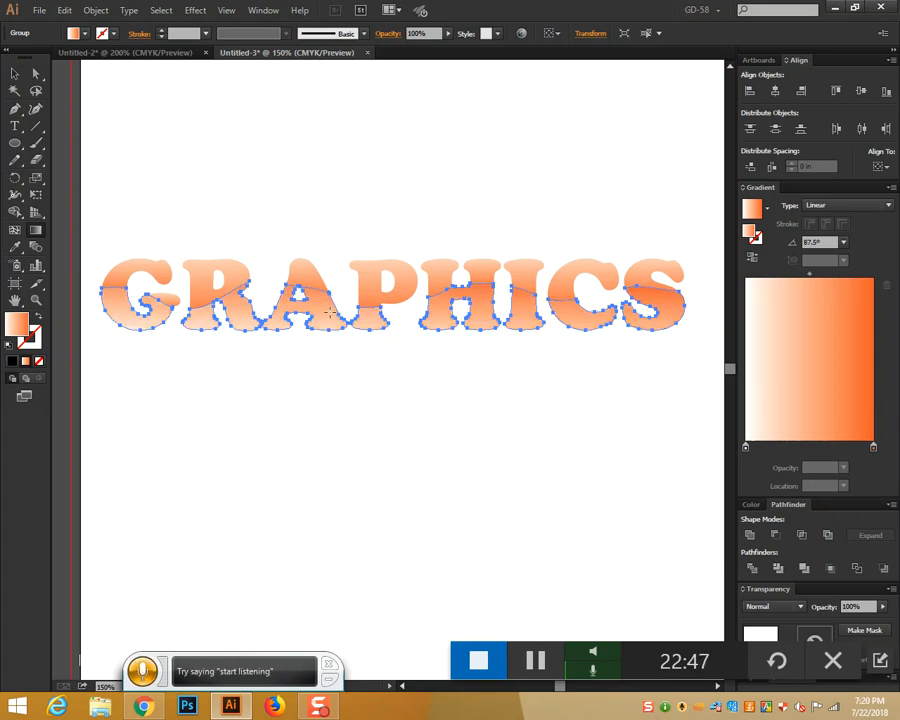
{"action": "left_click_drag", "start_coordinate": [330, 366], "coordinate": [323, 296]}
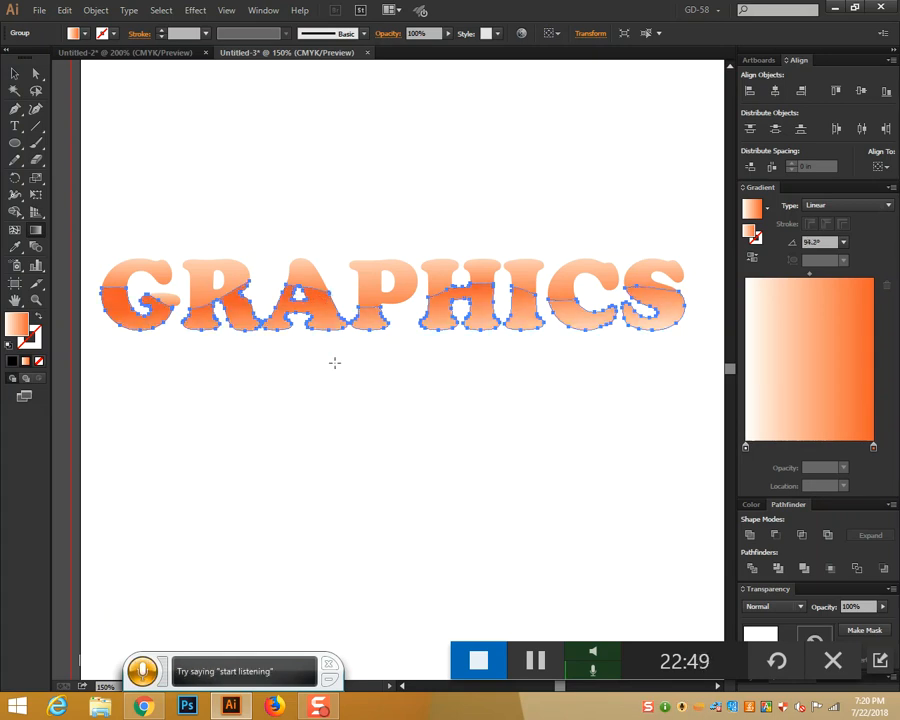
{"action": "left_click_drag", "start_coordinate": [334, 363], "coordinate": [326, 263]}
{"action": "key", "text": "v"}
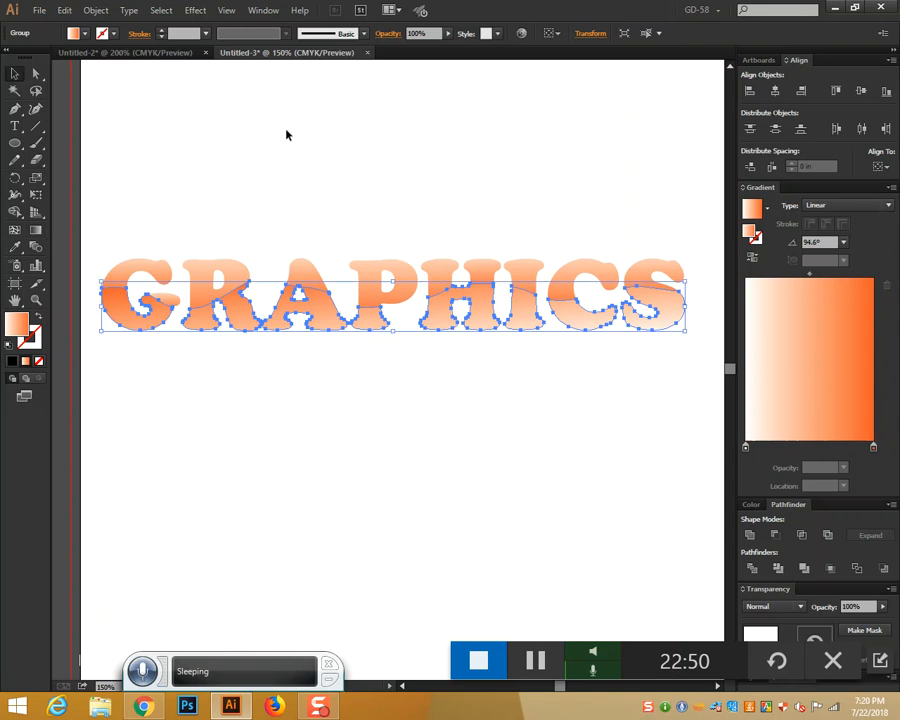
{"action": "left_click", "coordinate": [288, 136]}
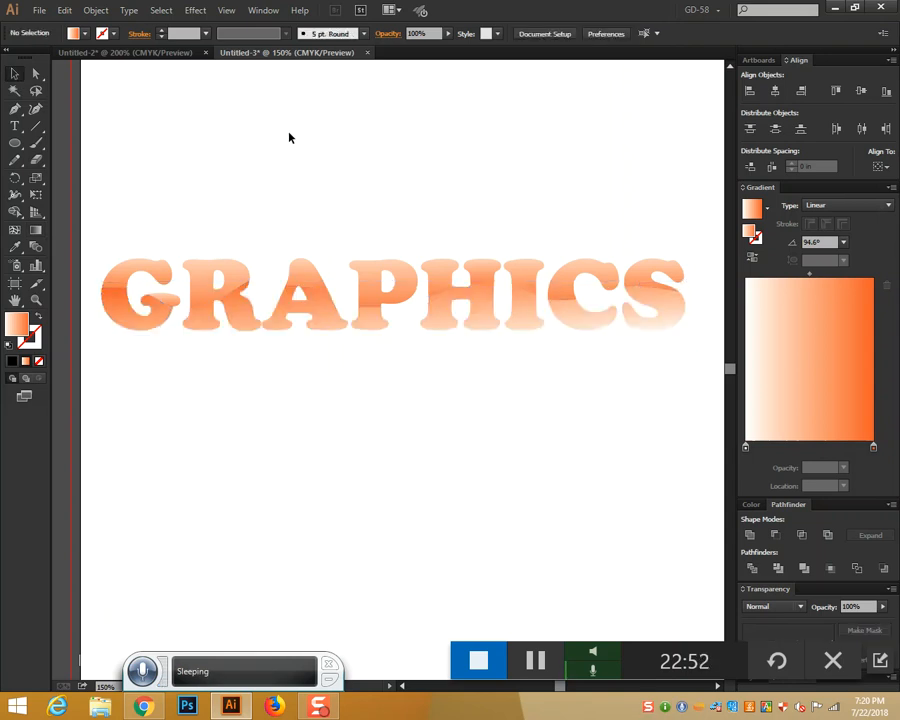
{"action": "left_click", "coordinate": [275, 322]}
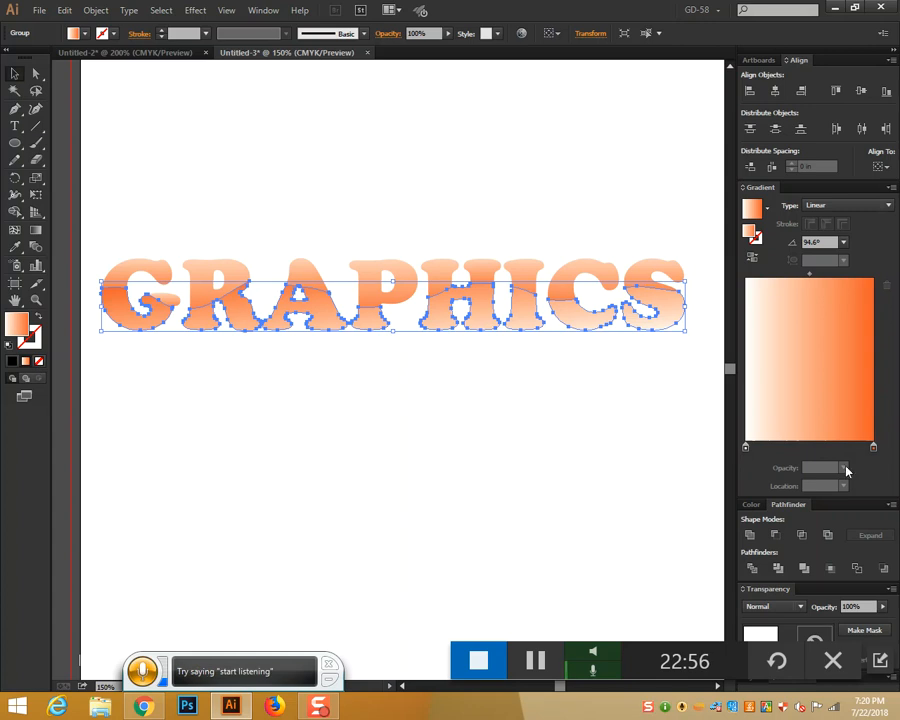
Try several swatches for the gradient's end stop, settling on dark navy
{"action": "double_click", "coordinate": [874, 448]}
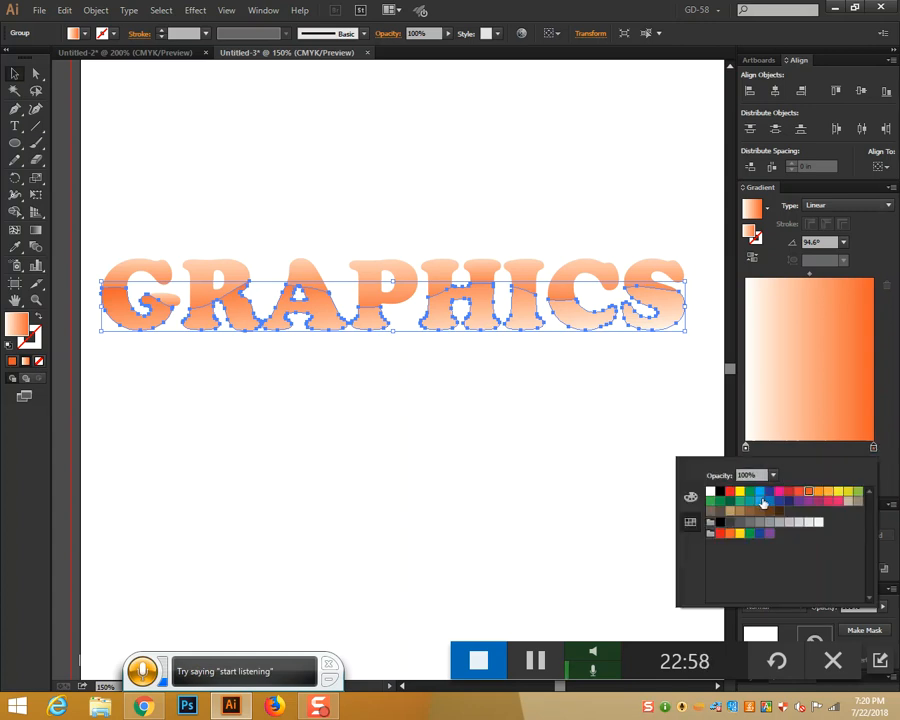
{"action": "left_click", "coordinate": [758, 493]}
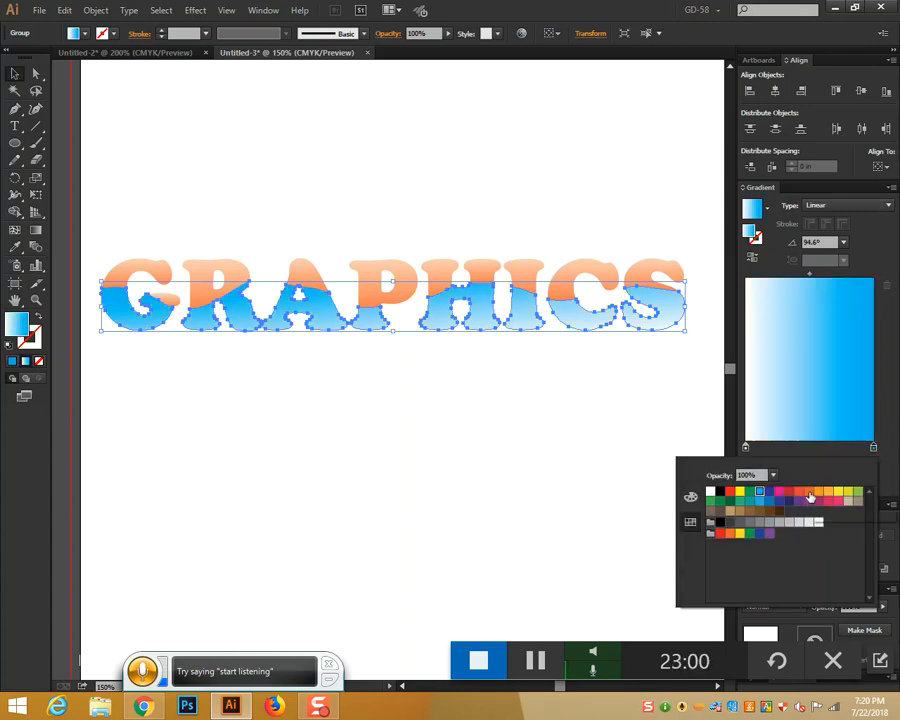
{"action": "left_click", "coordinate": [800, 493]}
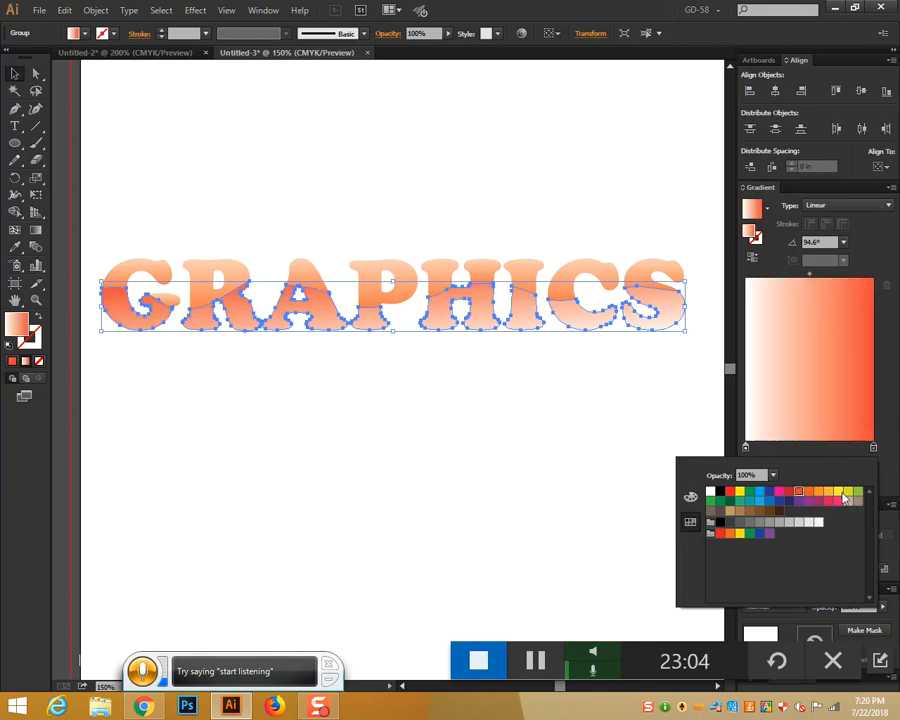
{"action": "left_click", "coordinate": [842, 493]}
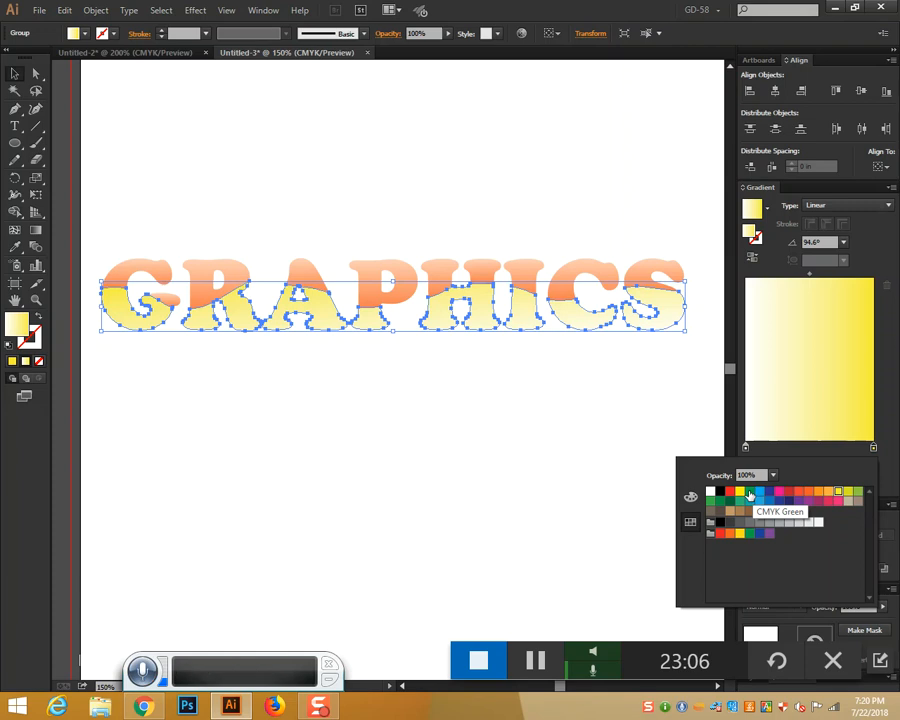
{"action": "left_click", "coordinate": [750, 493]}
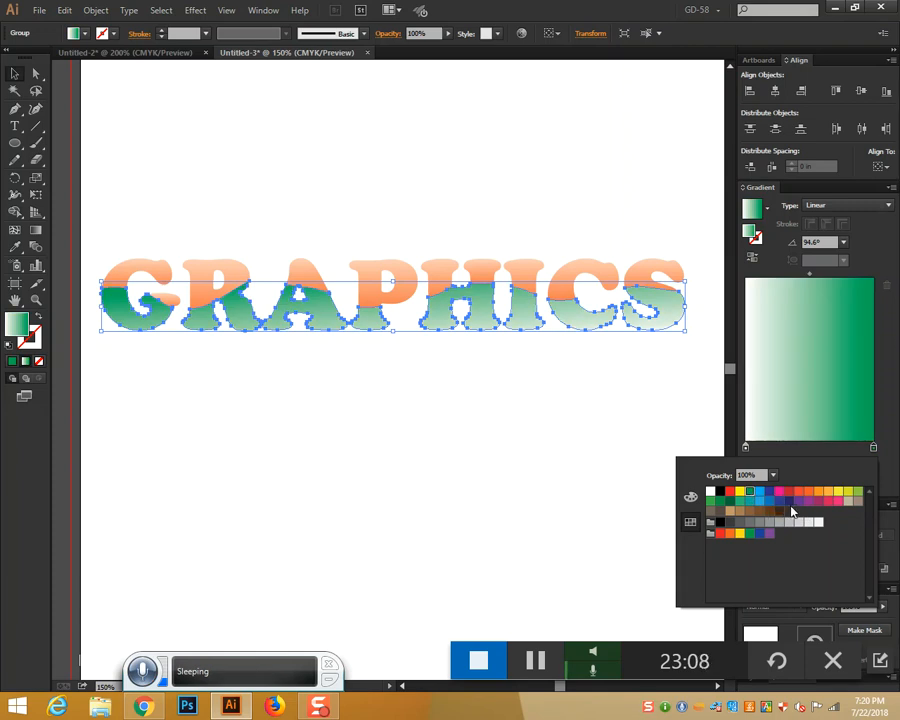
{"action": "left_click", "coordinate": [790, 502]}
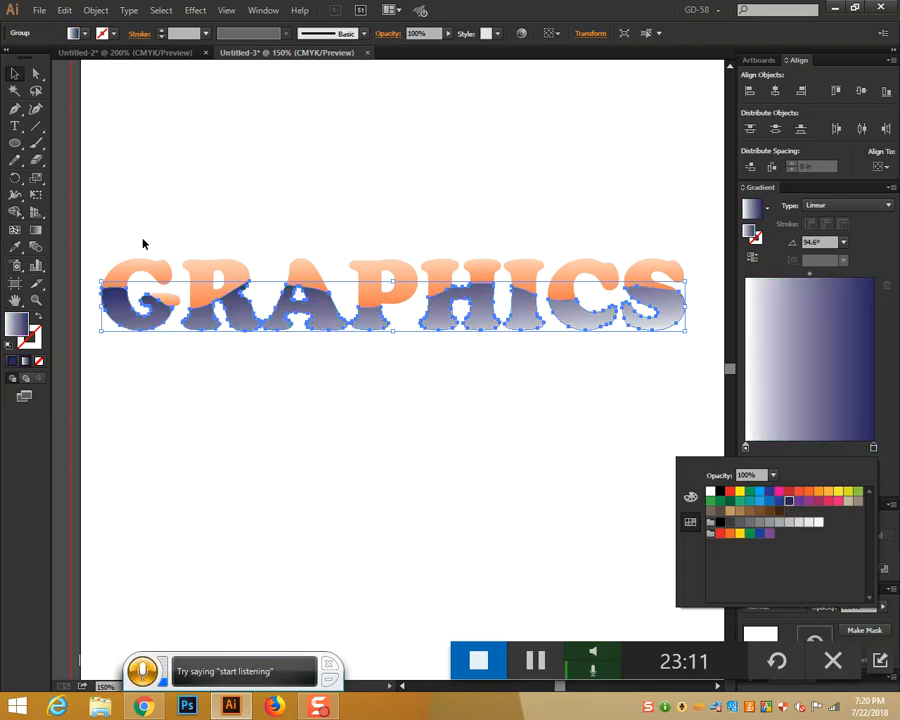
{"action": "left_click", "coordinate": [362, 412]}
{"action": "left_click", "coordinate": [362, 412]}
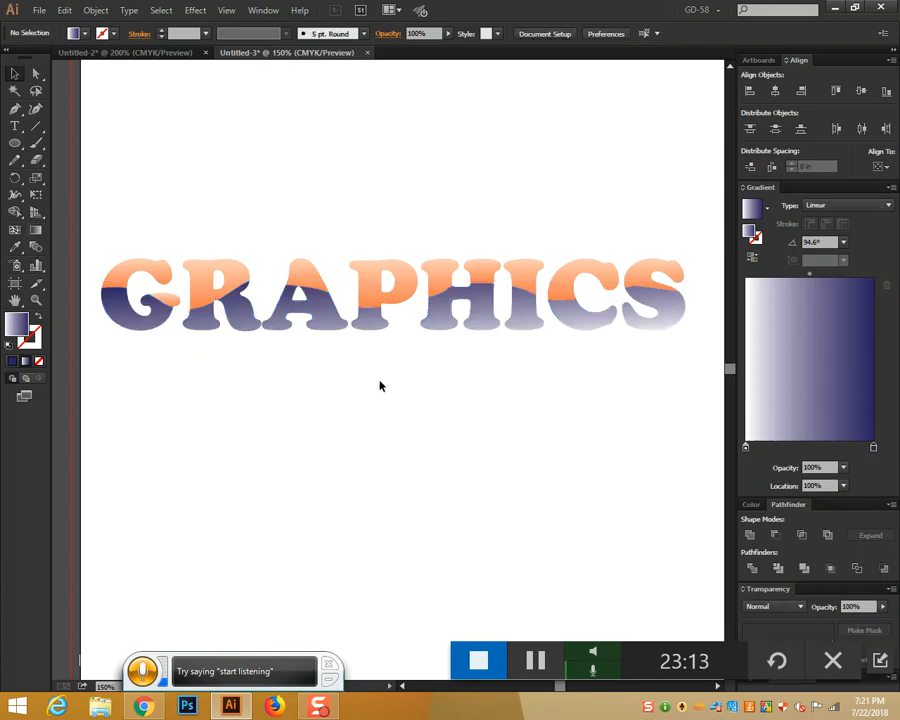
Redraw the lower letters' navy gradient vertically at about 88.3°
{"action": "left_click", "coordinate": [137, 323]}
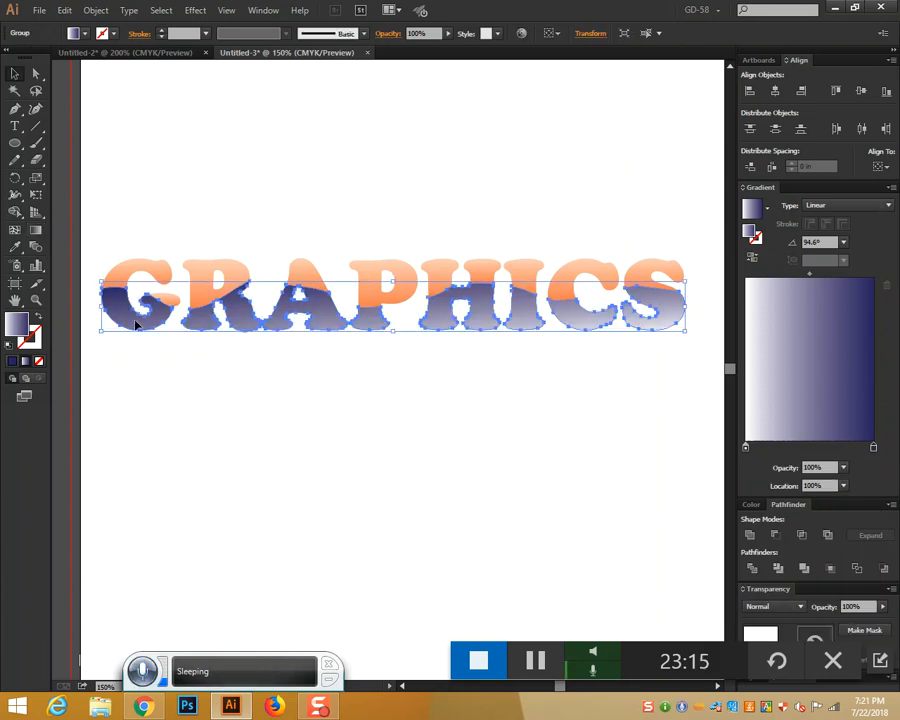
{"action": "left_click", "coordinate": [34, 230]}
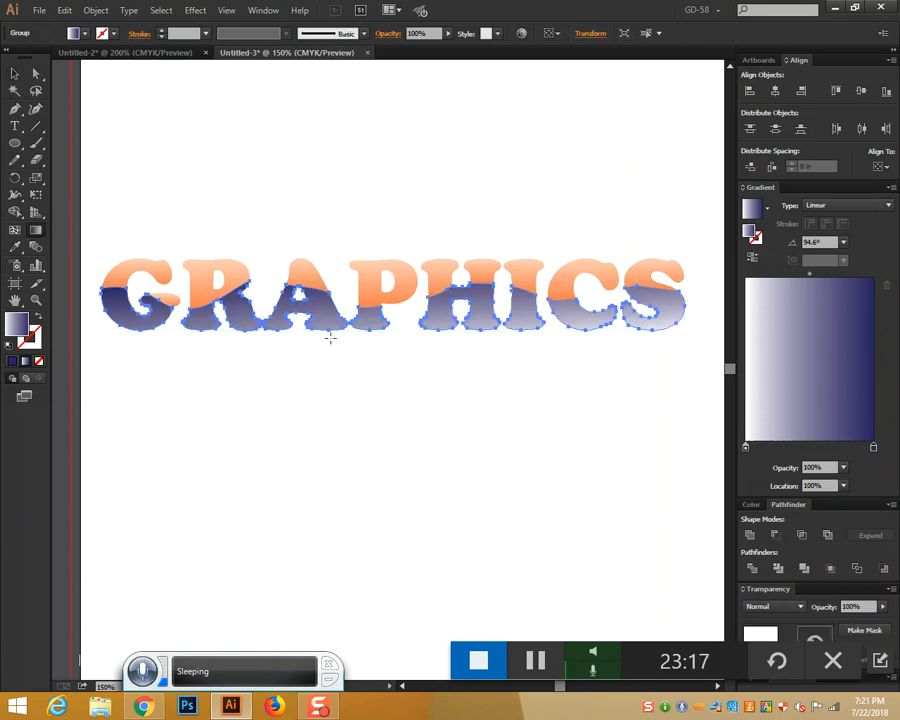
{"action": "left_click_drag", "start_coordinate": [318, 337], "coordinate": [324, 239]}
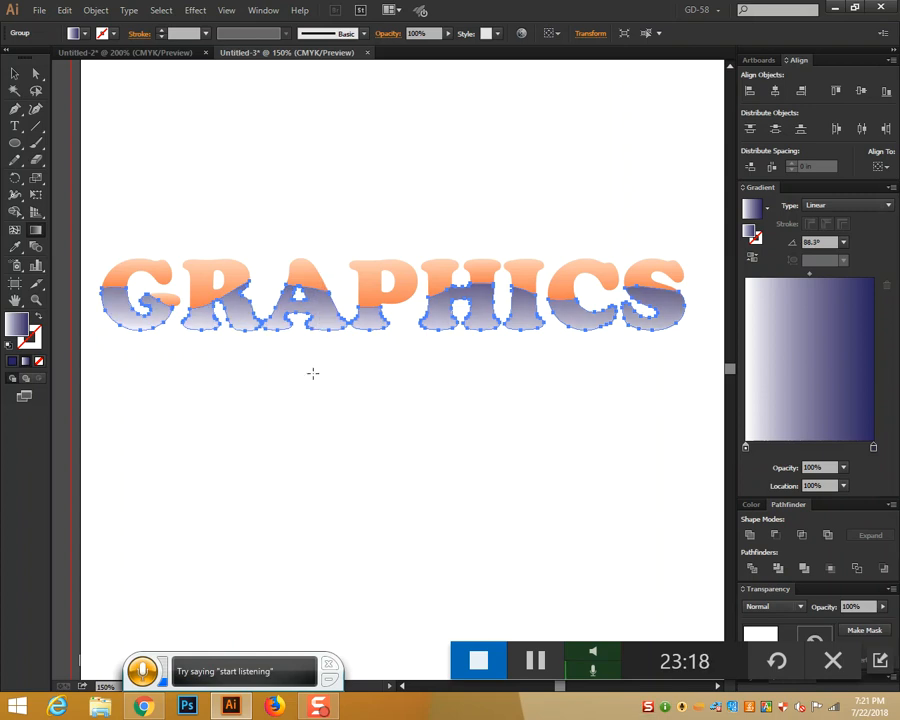
{"action": "left_click", "coordinate": [14, 73]}
{"action": "left_click", "coordinate": [364, 178]}
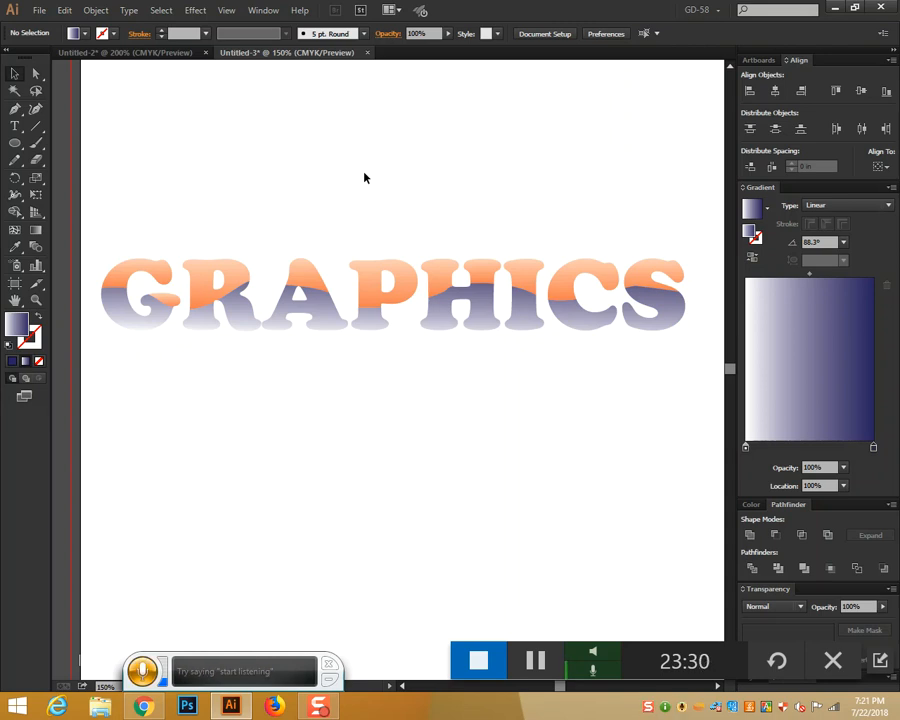
In a new Chrome tab, search Google Images for 'igloo logo vector'
{"action": "left_click", "coordinate": [143, 706]}
{"action": "left_click", "coordinate": [158, 12]}
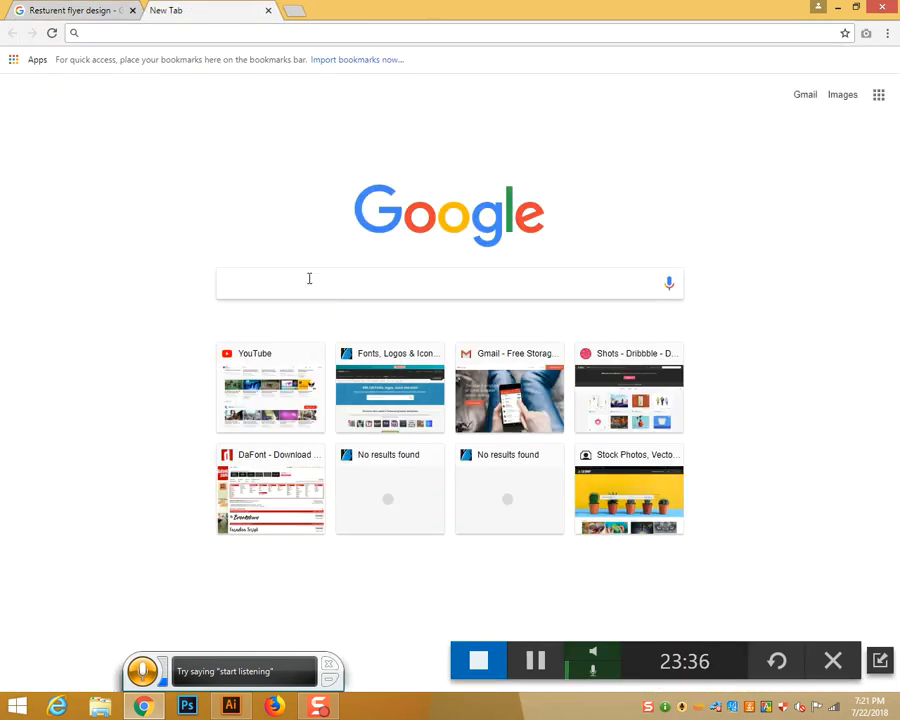
{"action": "type", "text": "ig"}
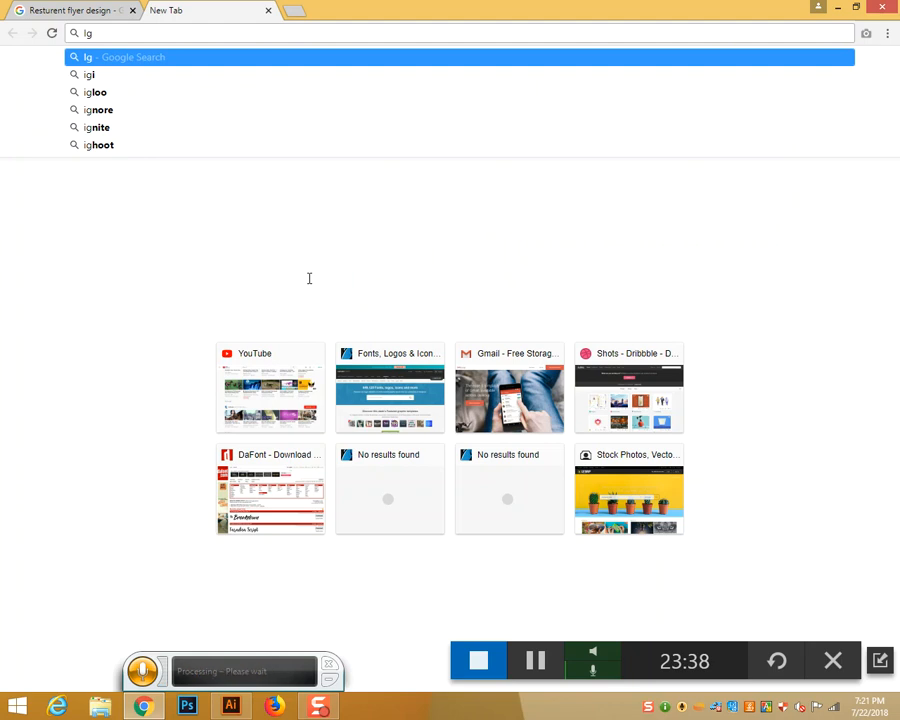
{"action": "type", "text": "loo"}
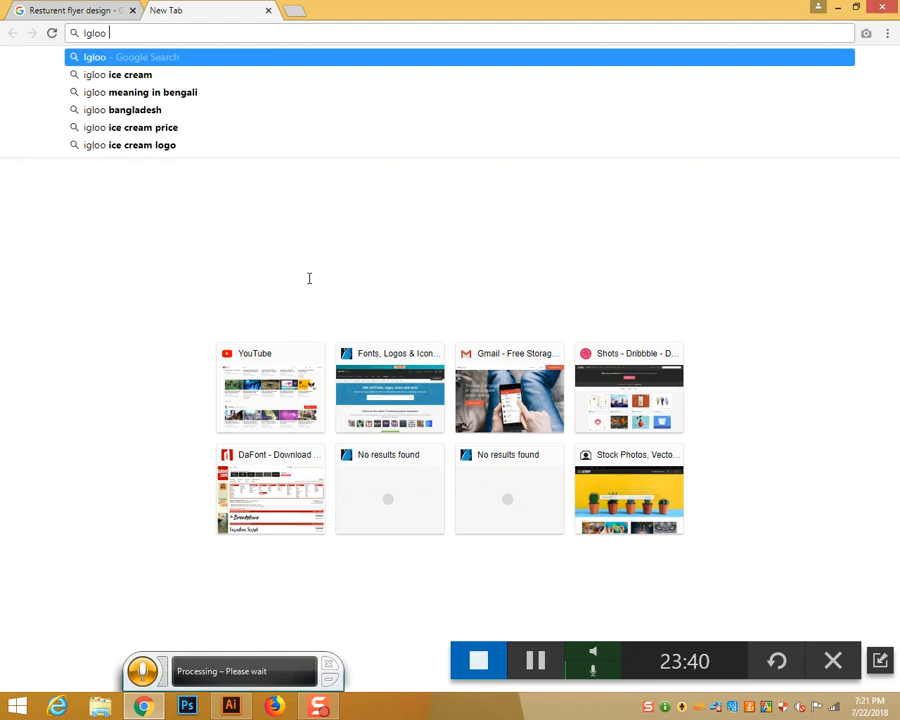
{"action": "type", "text": " C"}
{"action": "key", "text": "BackSpace"}
{"action": "type", "text": "Logo\\"}
{"action": "key", "text": "Return"}
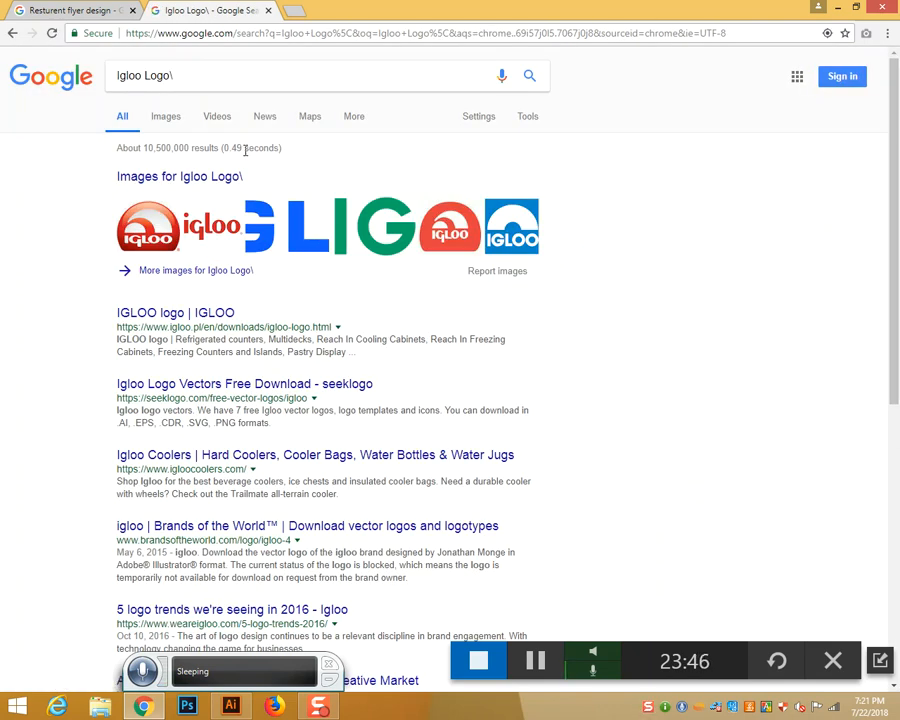
{"action": "left_click", "coordinate": [197, 69]}
{"action": "key", "text": "BackSpace"}
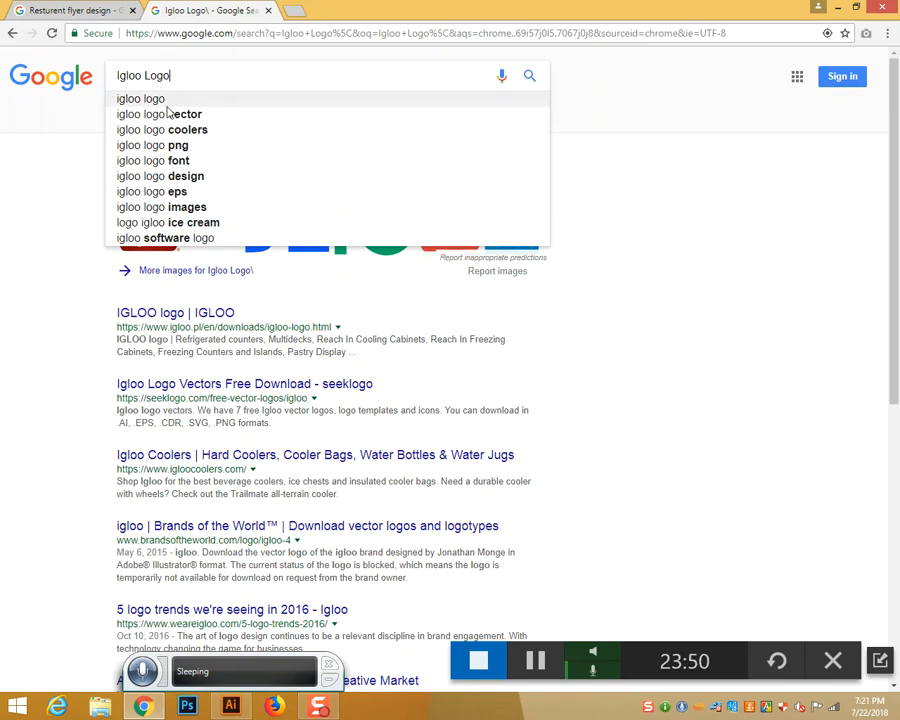
{"action": "left_click", "coordinate": [166, 114]}
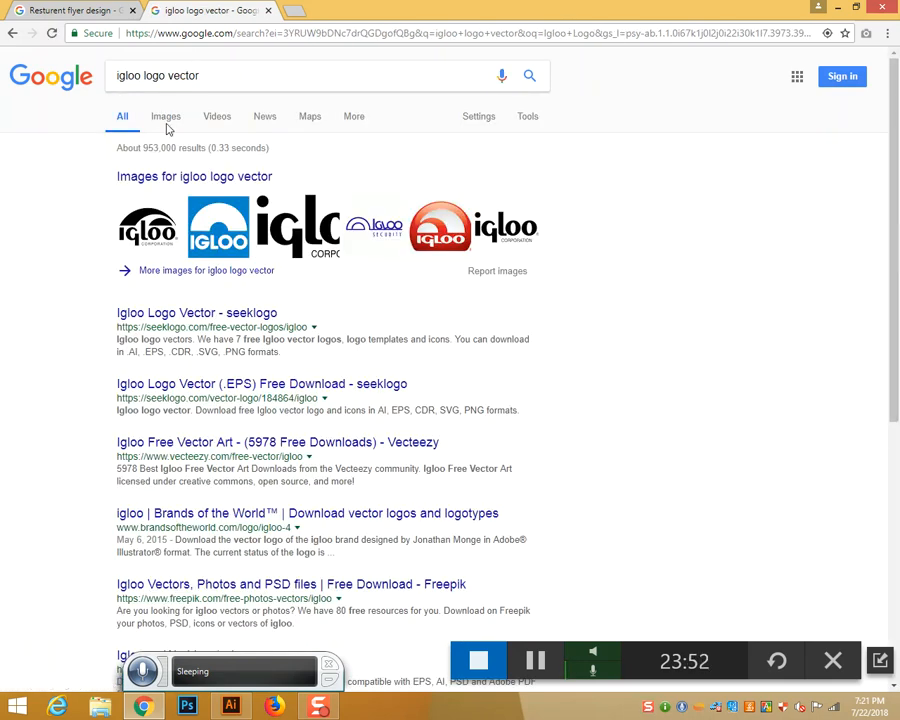
{"action": "left_click", "coordinate": [166, 117]}
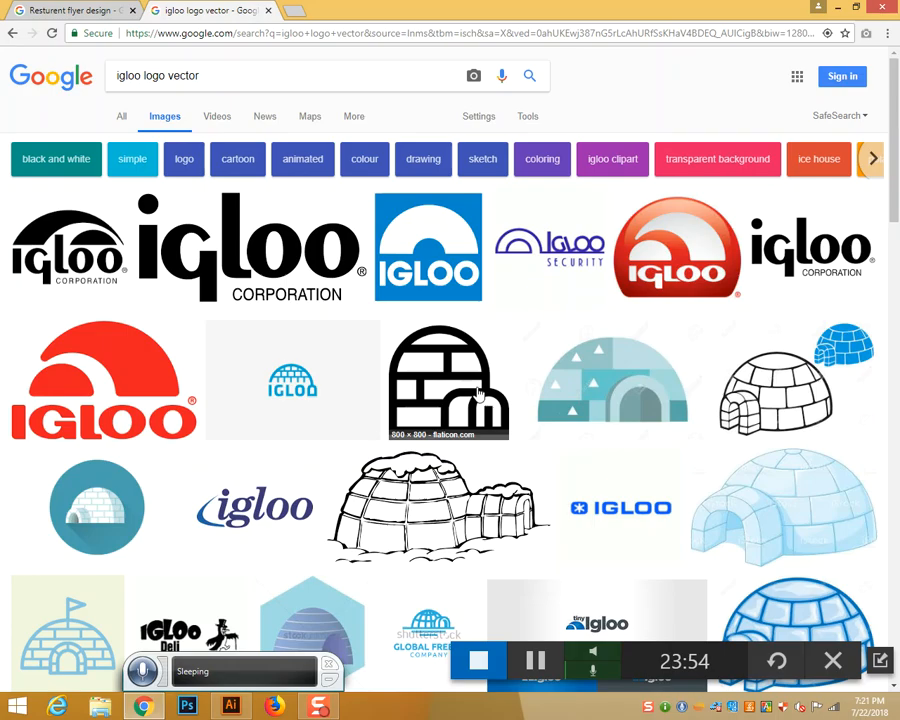
Preview the IGLOO logo result and show more images related to it
{"action": "scroll", "coordinate": [478, 395], "scroll_direction": "down", "scroll_amount": 5}
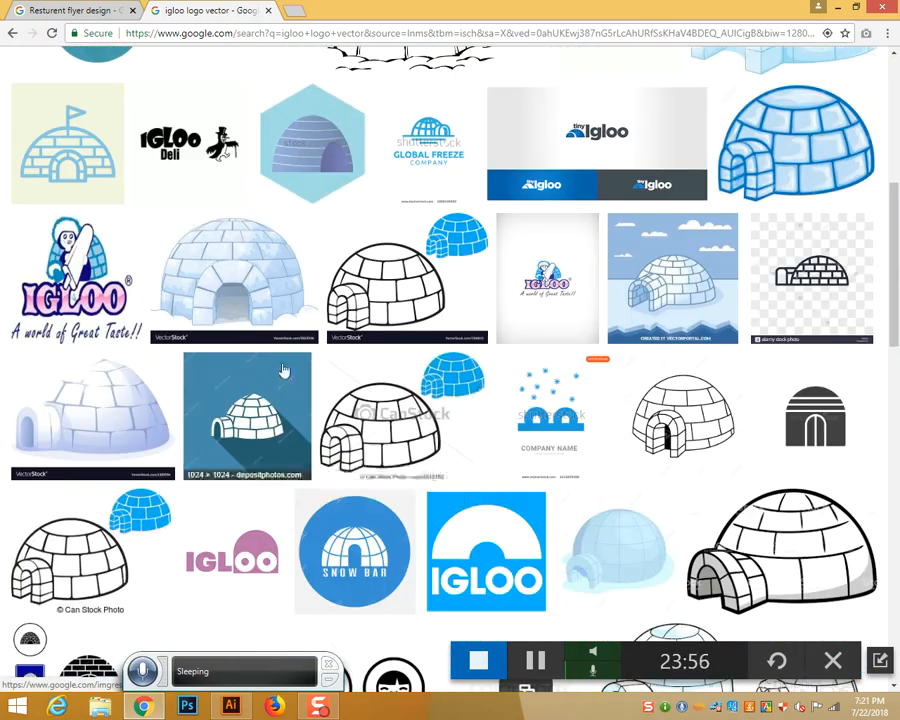
{"action": "scroll", "coordinate": [284, 369], "scroll_direction": "down", "scroll_amount": 10}
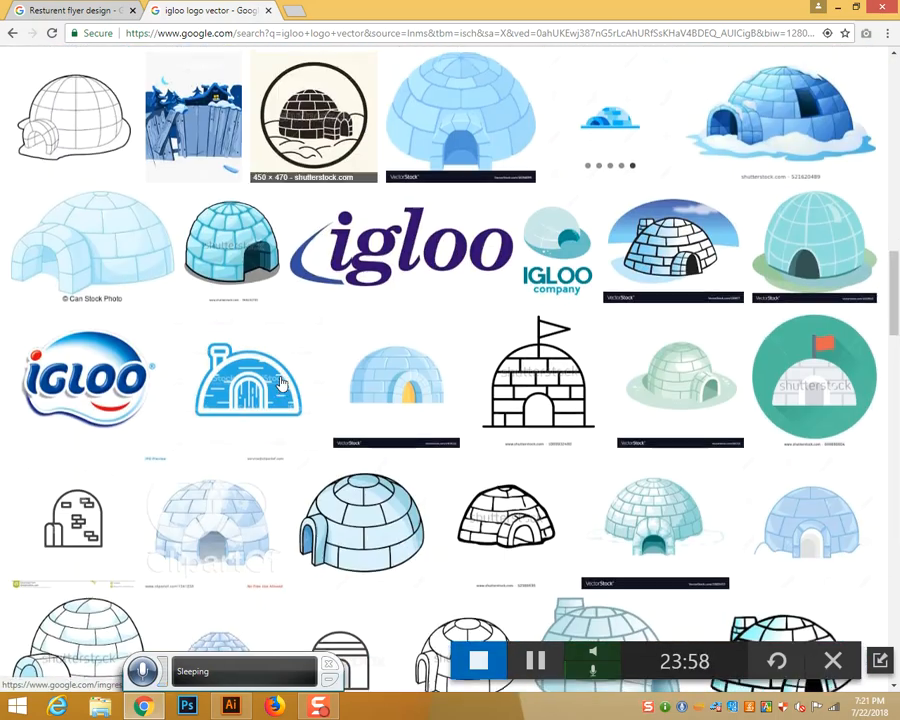
{"action": "scroll", "coordinate": [282, 383], "scroll_direction": "down", "scroll_amount": 10}
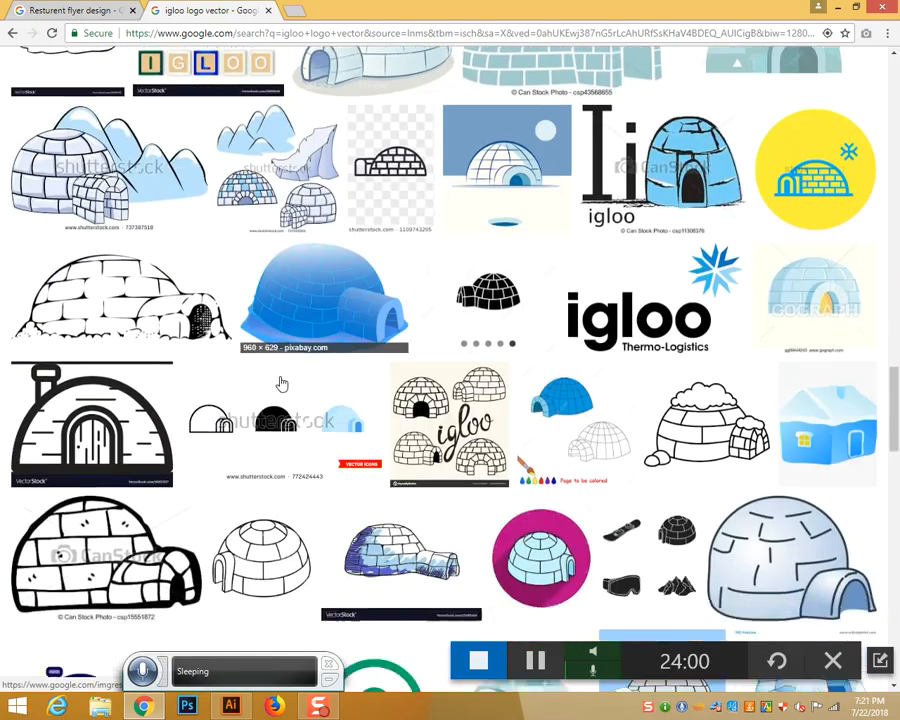
{"action": "scroll", "coordinate": [282, 383], "scroll_direction": "down", "scroll_amount": 7}
{"action": "scroll", "coordinate": [282, 383], "scroll_direction": "up", "scroll_amount": 12}
{"action": "scroll", "coordinate": [282, 383], "scroll_direction": "up", "scroll_amount": 15}
{"action": "left_click", "coordinate": [118, 275]}
{"action": "left_click", "coordinate": [658, 428]}
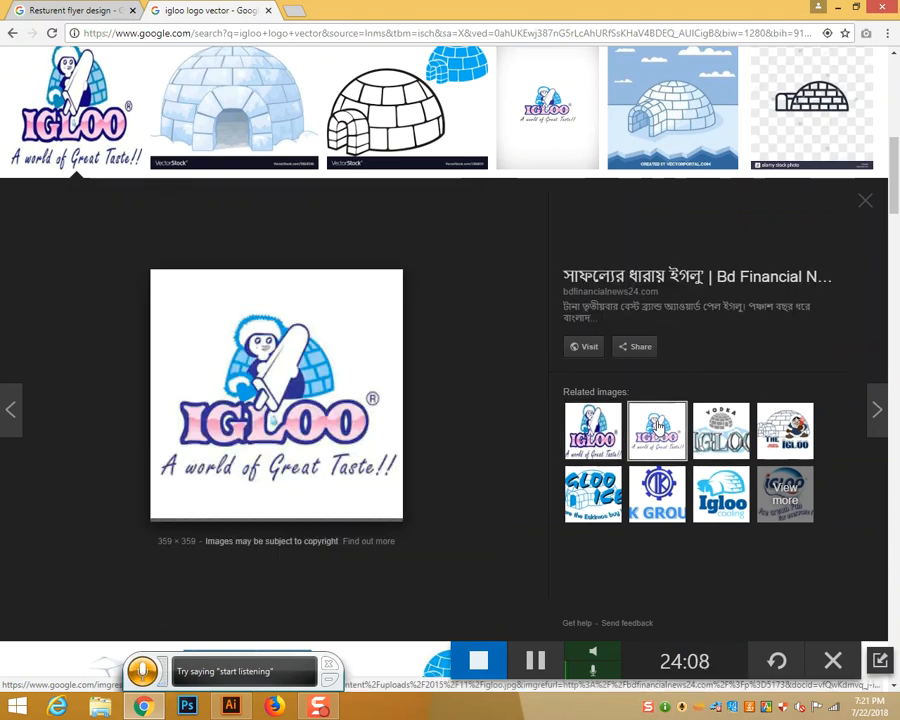
{"action": "left_click", "coordinate": [787, 498]}
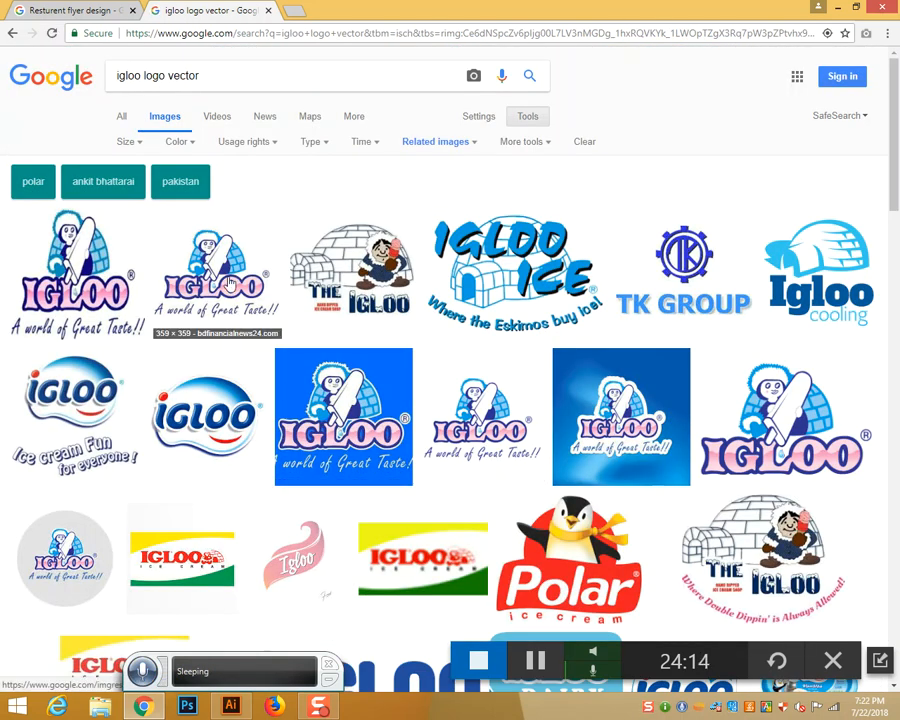
Filter the image results to sizes larger than 1024×768
{"action": "scroll", "coordinate": [803, 448], "scroll_direction": "down", "scroll_amount": 3}
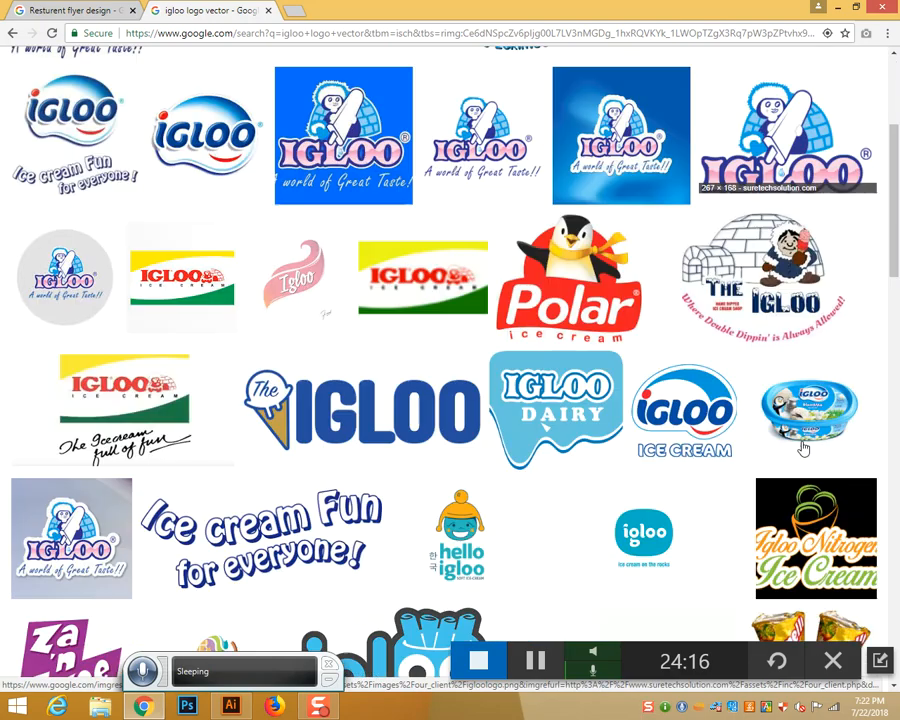
{"action": "scroll", "coordinate": [803, 448], "scroll_direction": "down", "scroll_amount": 7}
{"action": "scroll", "coordinate": [803, 448], "scroll_direction": "up", "scroll_amount": 4}
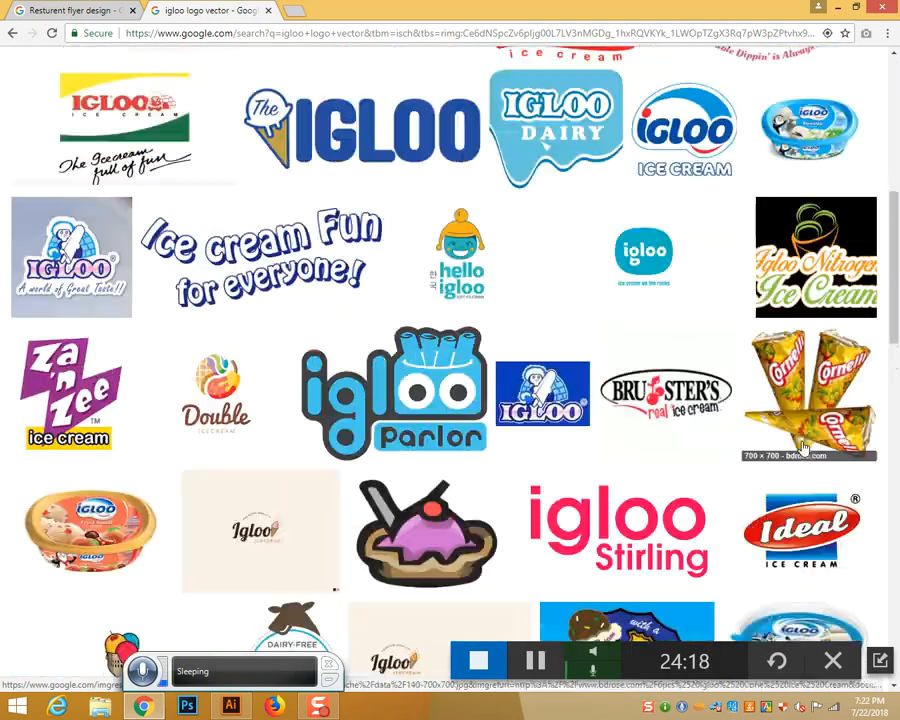
{"action": "scroll", "coordinate": [803, 448], "scroll_direction": "up", "scroll_amount": 10}
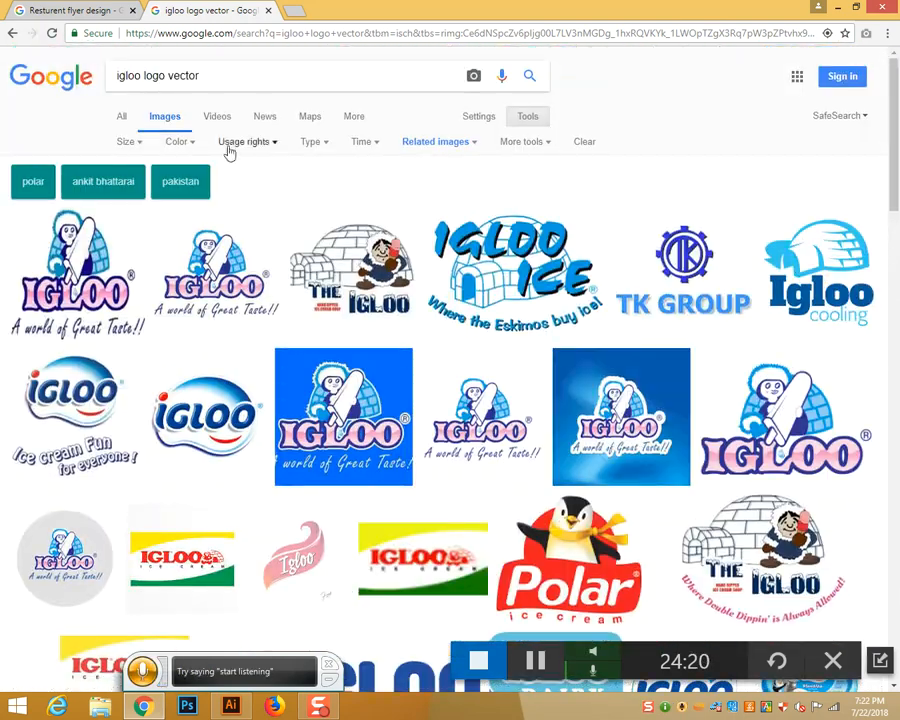
{"action": "left_click", "coordinate": [130, 143]}
{"action": "mouse_move", "coordinate": [141, 250]}
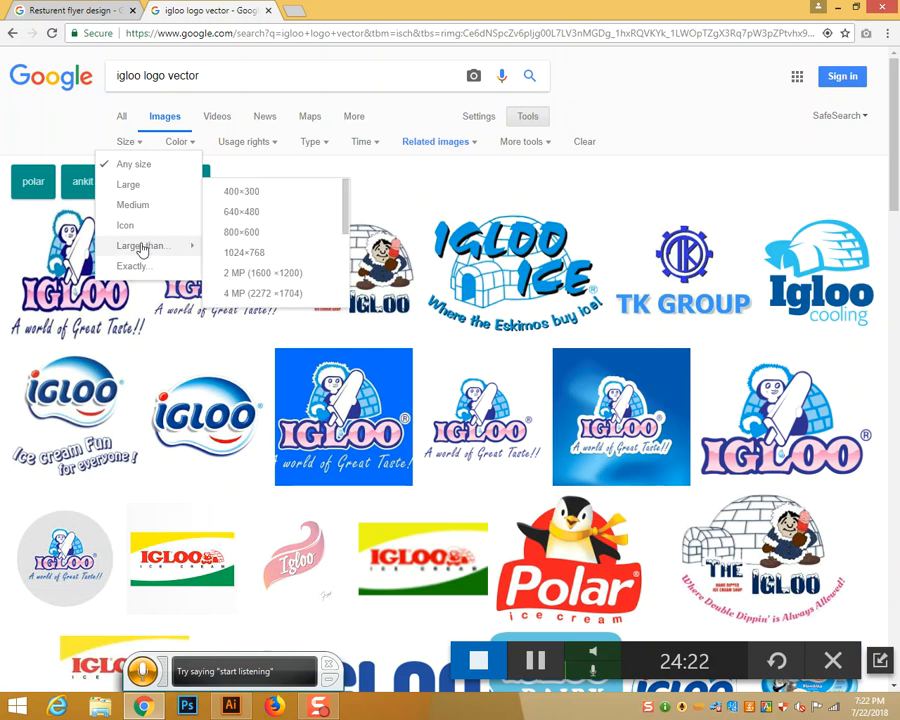
{"action": "left_click", "coordinate": [253, 256]}
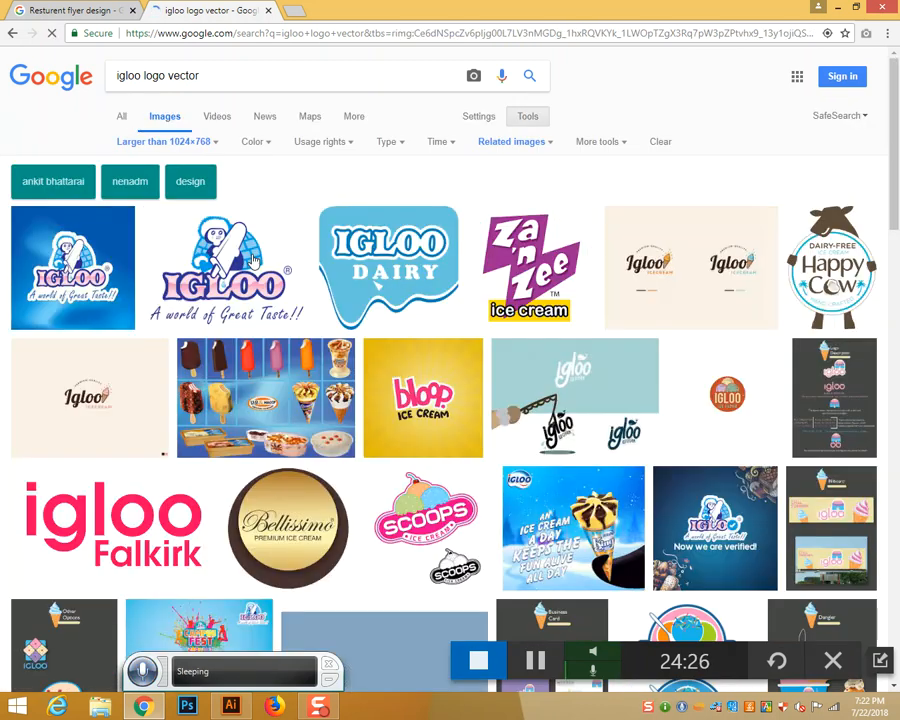
Save the full-size Igloo logo image as Igloo-01.jpg, then return to Illustrator
{"action": "left_click", "coordinate": [228, 268]}
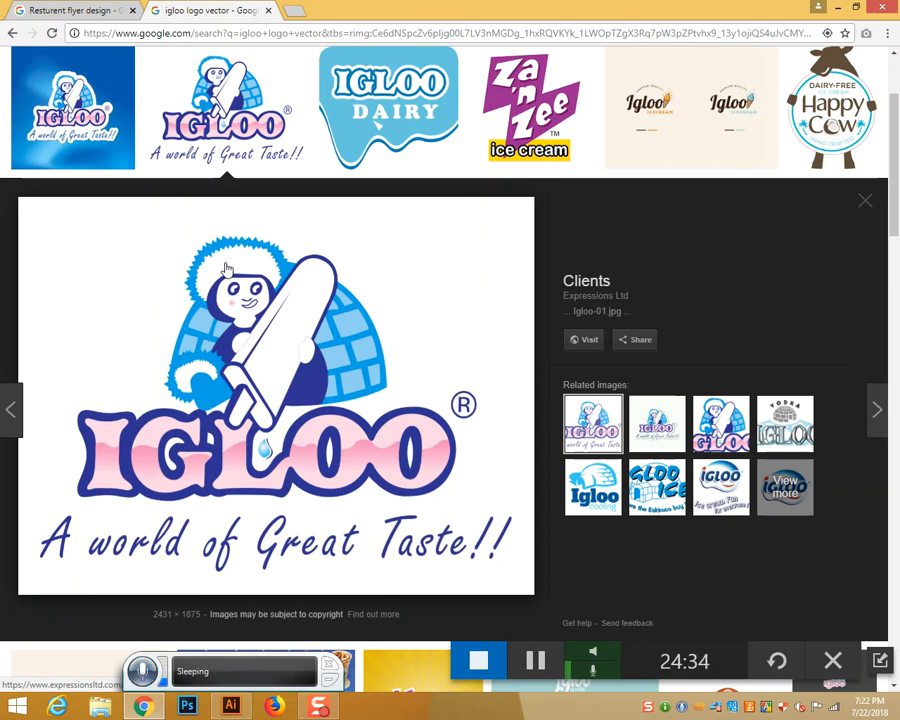
{"action": "right_click", "coordinate": [258, 337]}
{"action": "left_click", "coordinate": [312, 449]}
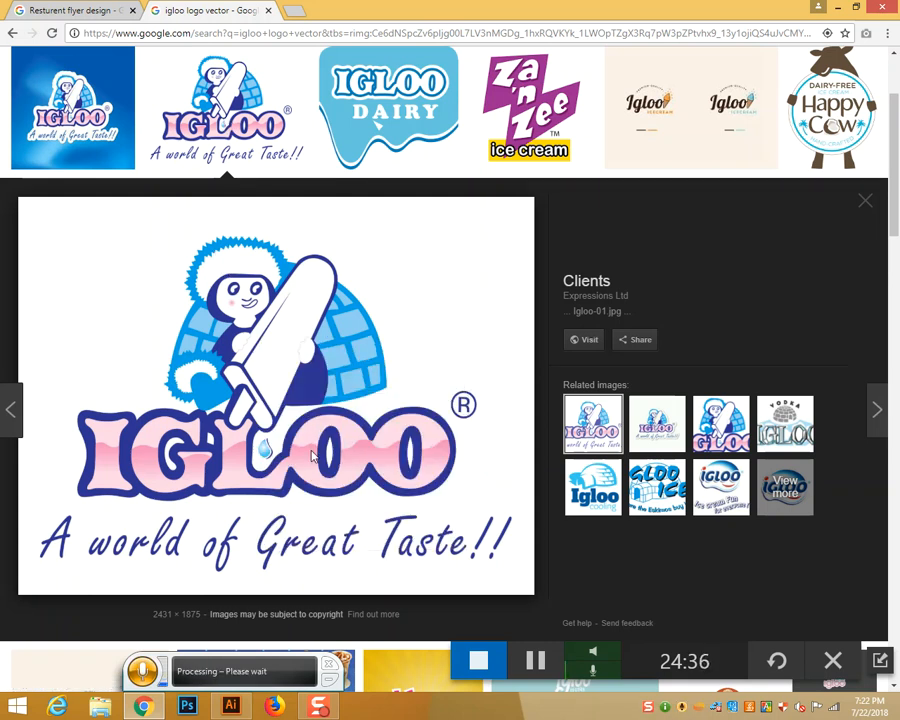
{"action": "left_click", "coordinate": [340, 12]}
{"action": "right_click", "coordinate": [466, 281]}
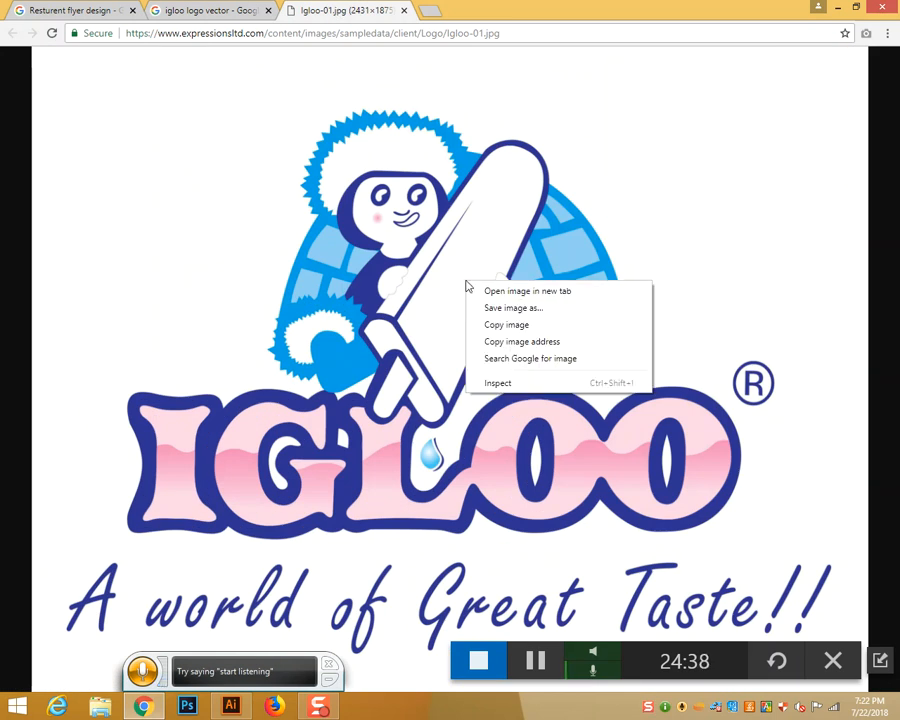
{"action": "left_click", "coordinate": [490, 308]}
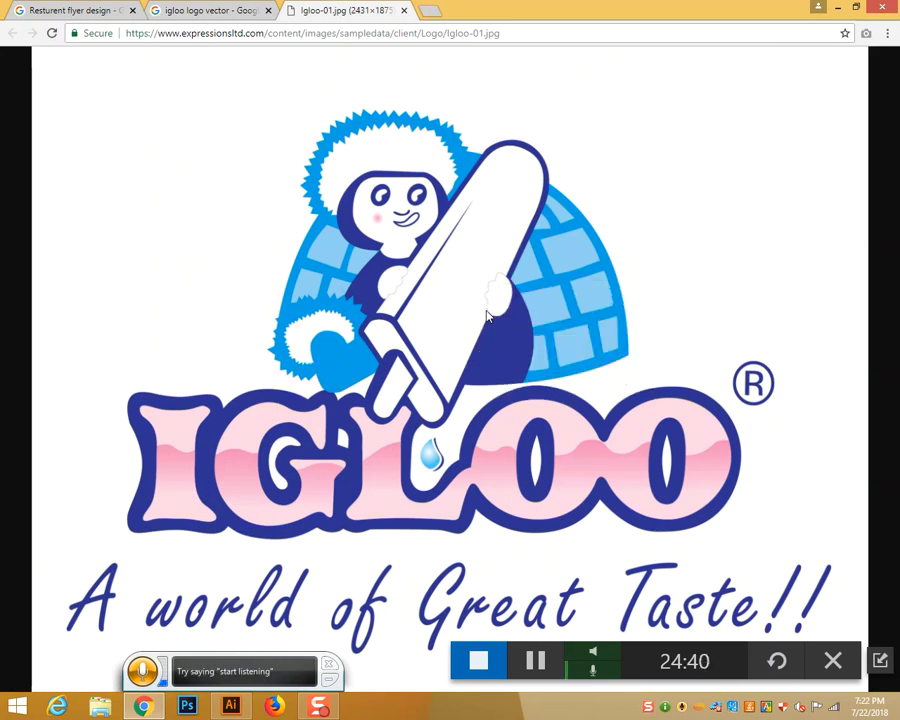
{"action": "left_click", "coordinate": [340, 338]}
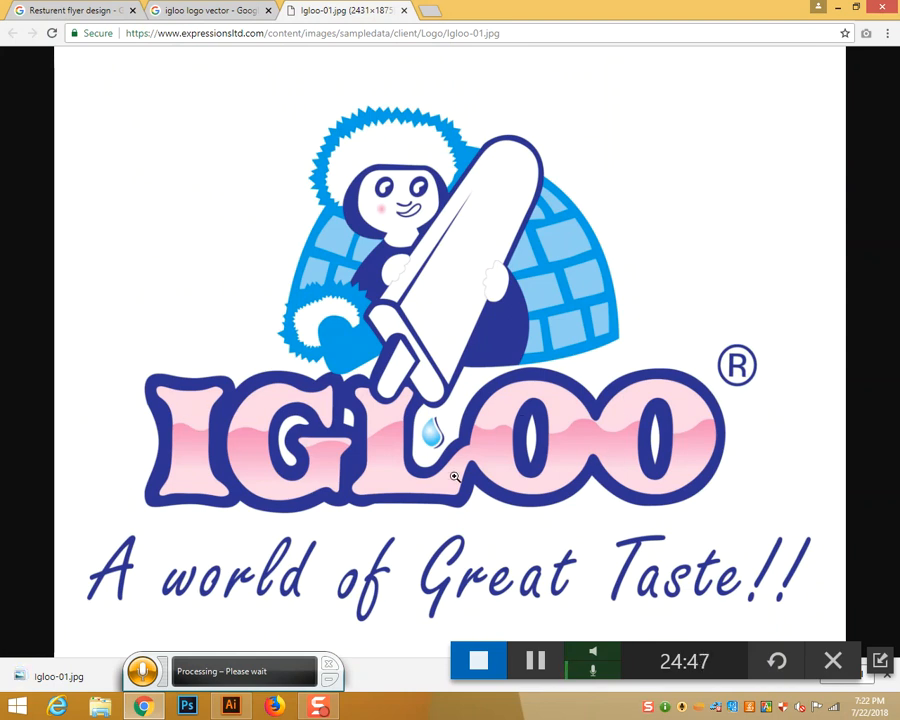
{"action": "key", "text": "alt+Tab"}
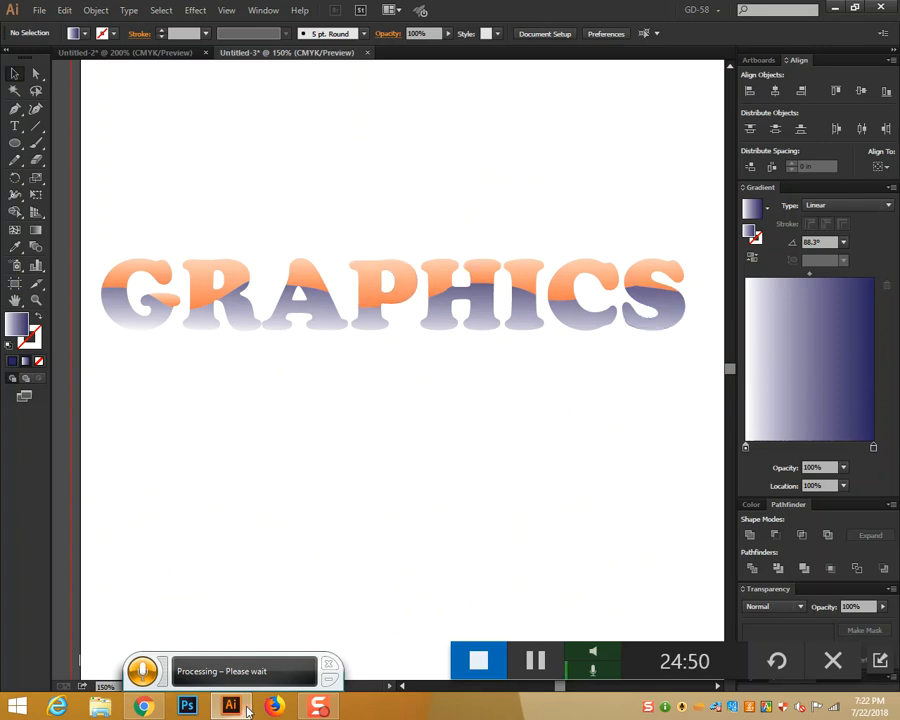
Switch from Illustrator back to Chrome for the tri-fold brochure design results
{"action": "key", "text": "alt+Tab"}
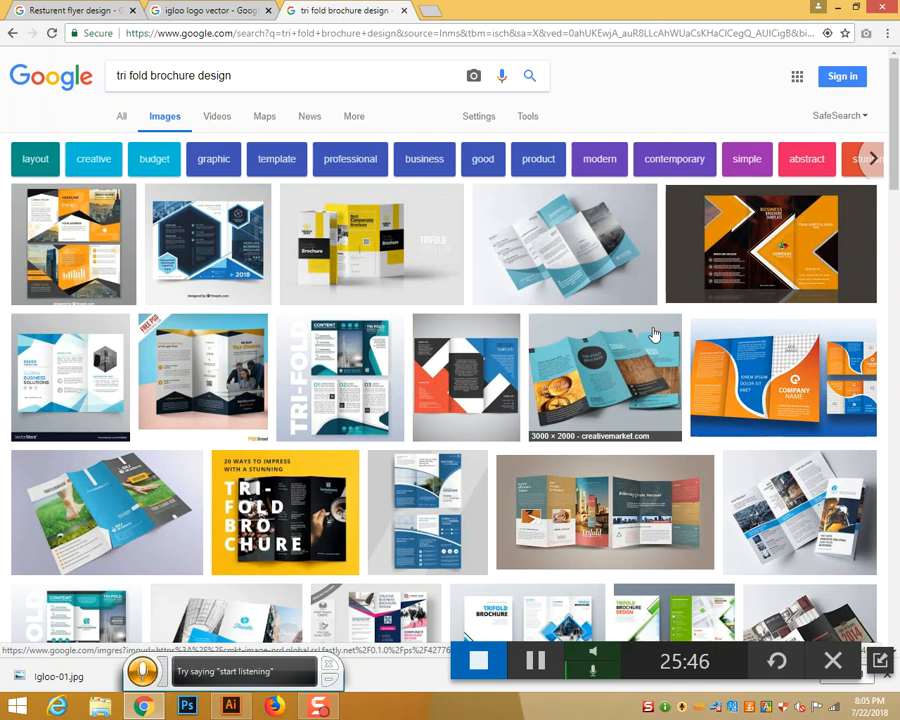
Preview the teal Envato Professional Tri-Fold Brochure Design image as a layout reference
{"action": "scroll", "coordinate": [540, 366], "scroll_direction": "down", "scroll_amount": 3}
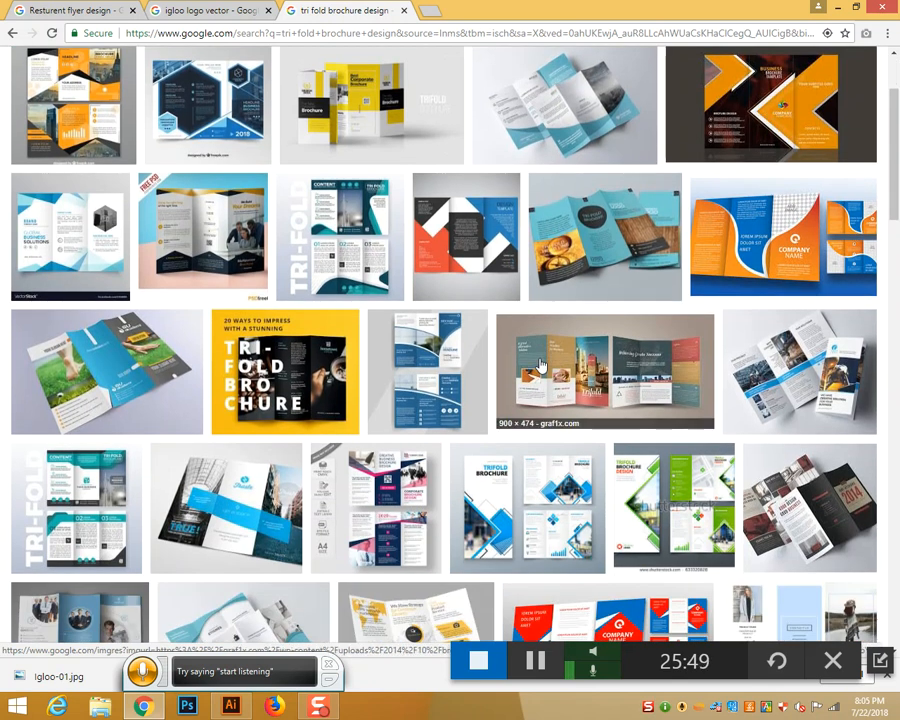
{"action": "scroll", "coordinate": [540, 366], "scroll_direction": "up", "scroll_amount": 3}
{"action": "left_click", "coordinate": [578, 248]}
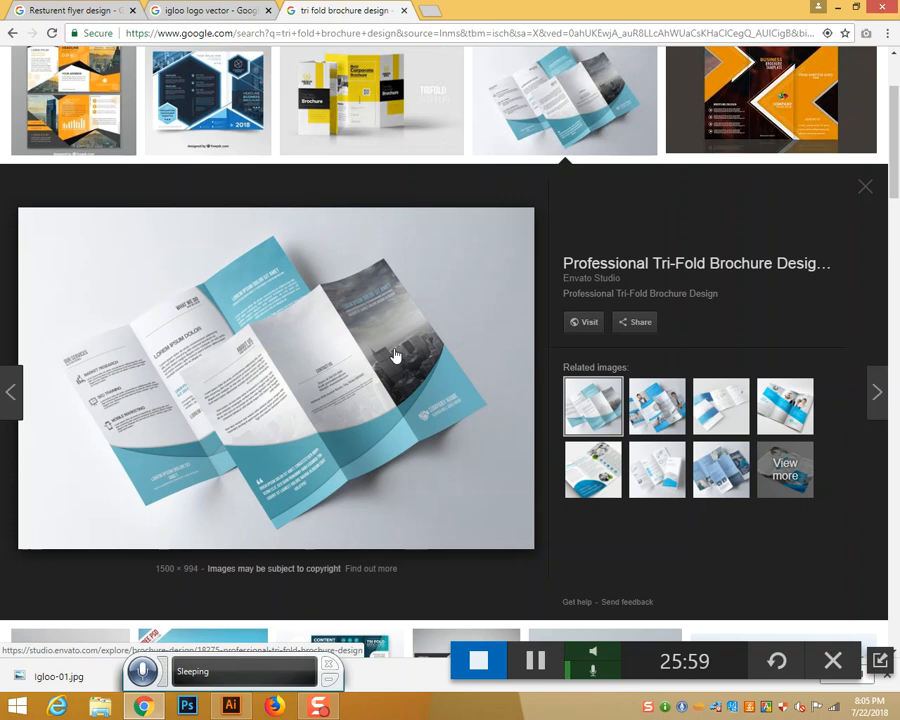
{"action": "scroll", "coordinate": [395, 355], "scroll_direction": "up", "scroll_amount": 2}
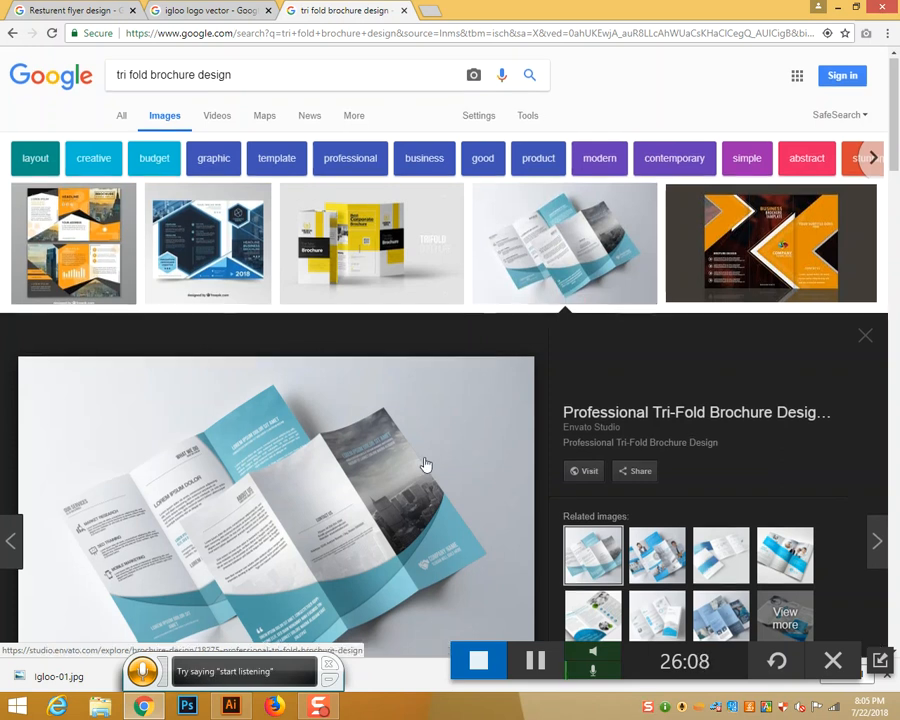
{"action": "scroll", "coordinate": [425, 464], "scroll_direction": "down", "scroll_amount": 2}
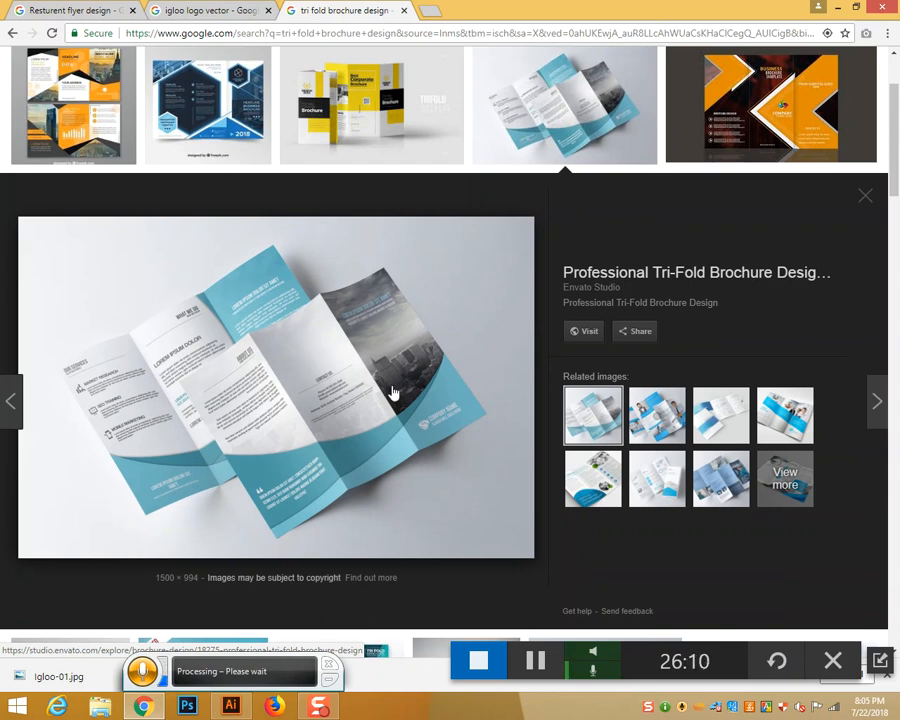
{"action": "scroll", "coordinate": [392, 393], "scroll_direction": "down", "scroll_amount": 4}
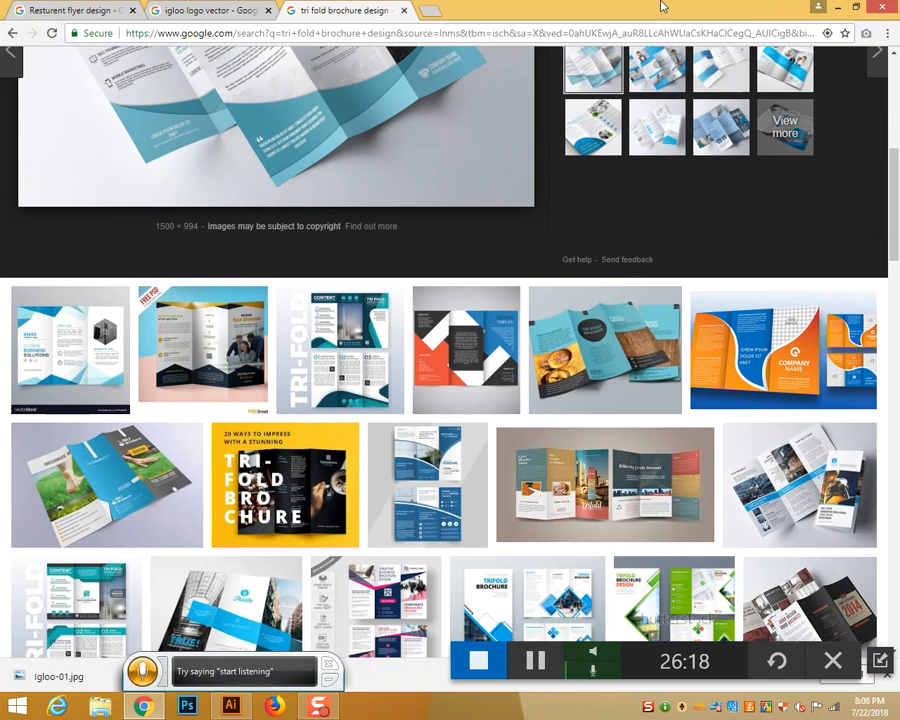
Return to Illustrator and cancel the New Document dialog, keeping the GRAPHICS artwork open
{"action": "key", "text": "alt+Tab"}
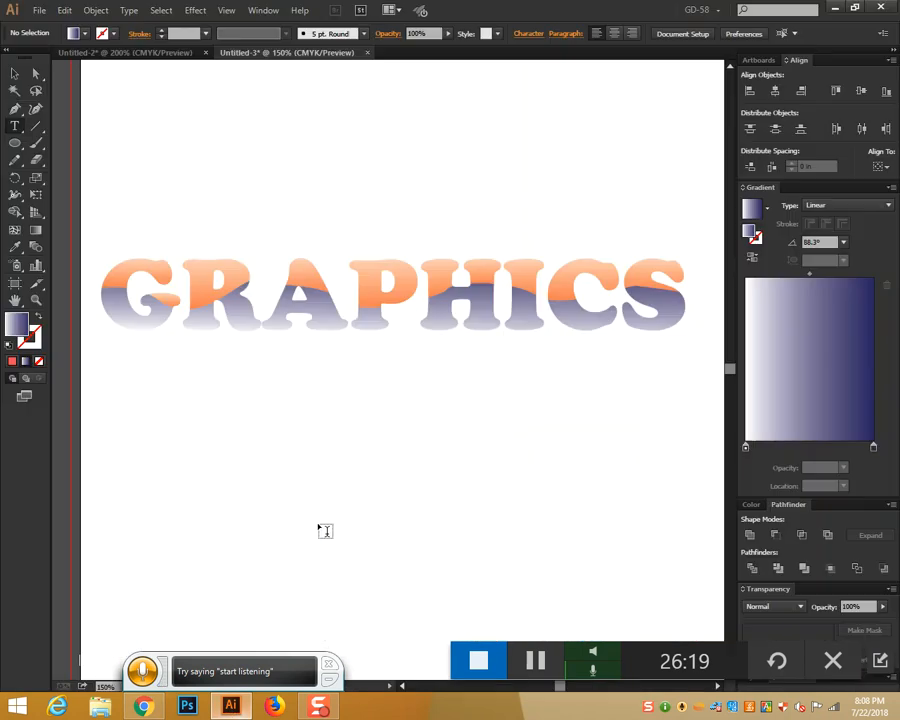
{"action": "left_click", "coordinate": [39, 11]}
{"action": "left_click", "coordinate": [56, 28]}
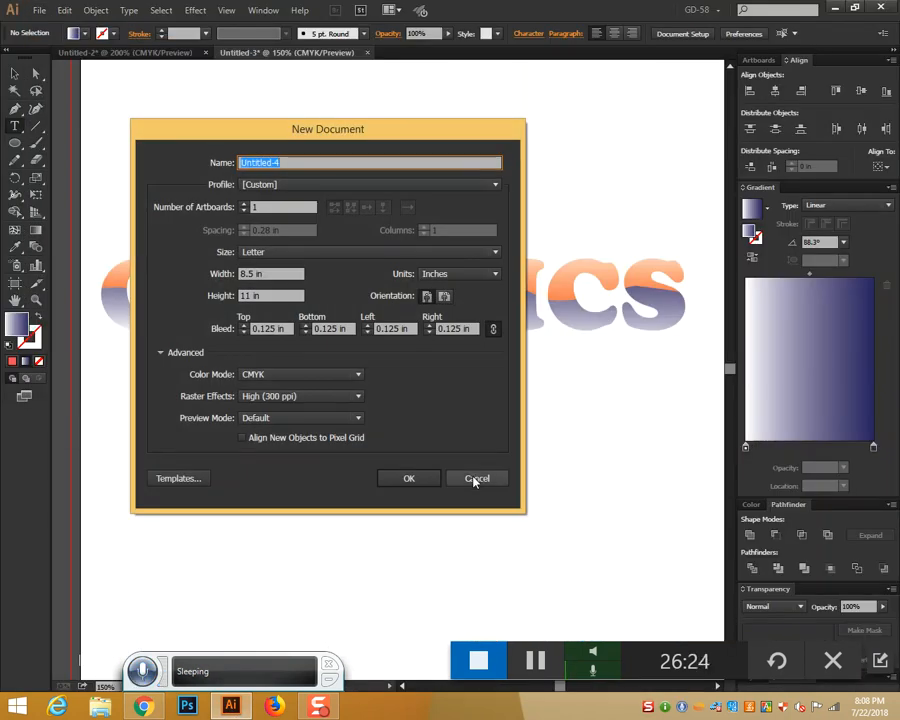
{"action": "left_click", "coordinate": [476, 479]}
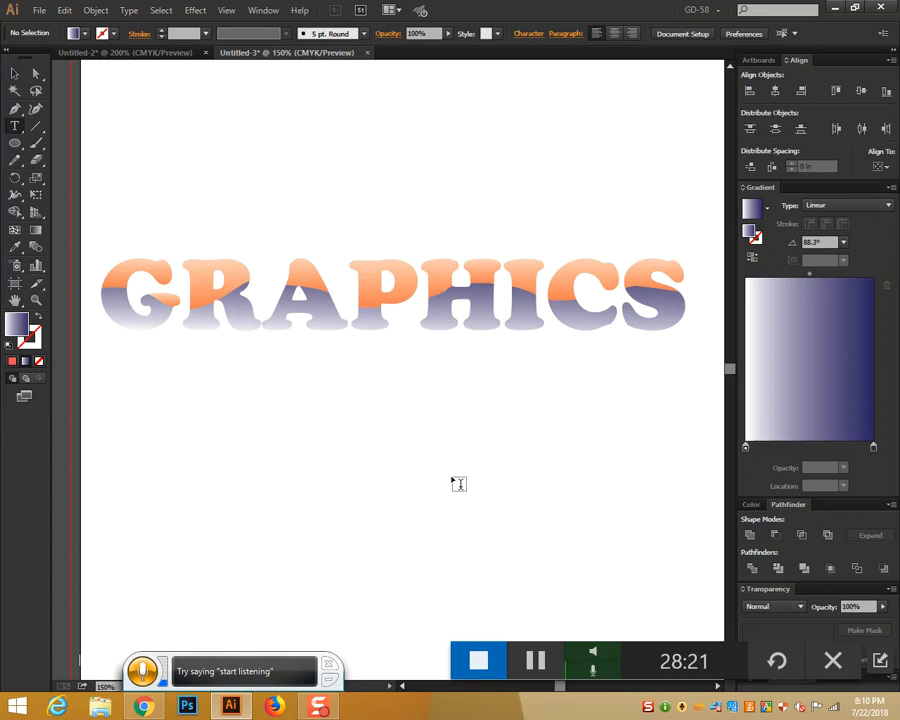
Search Google Images for 'tri fold brochure size' and preview a tri-fold panel size diagram
{"action": "key", "text": "alt+Tab"}
{"action": "scroll", "coordinate": [226, 155], "scroll_direction": "up", "scroll_amount": 5}
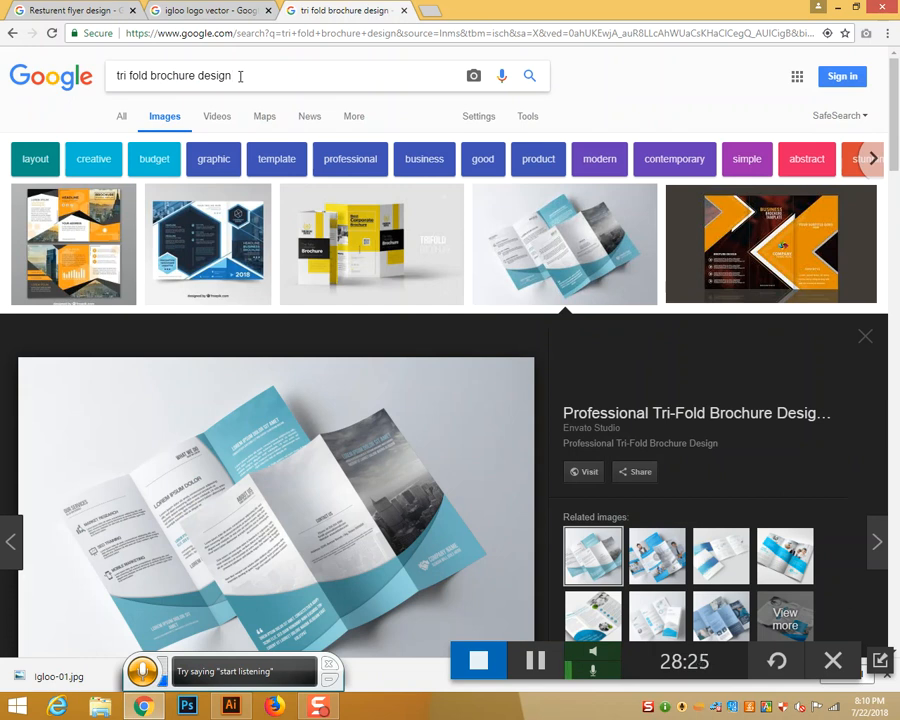
{"action": "key", "text": "BackSpace"}
{"action": "key", "text": "BackSpace"}
{"action": "key", "text": "BackSpace"}
{"action": "key", "text": "BackSpace"}
{"action": "key", "text": "BackSpace"}
{"action": "key", "text": "BackSpace"}
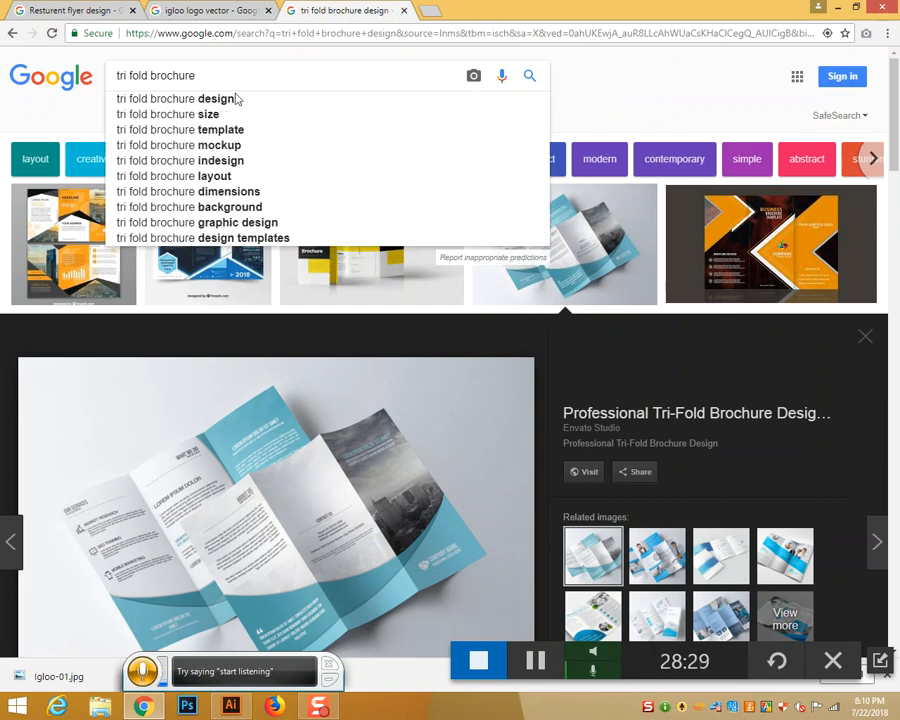
{"action": "left_click", "coordinate": [234, 114]}
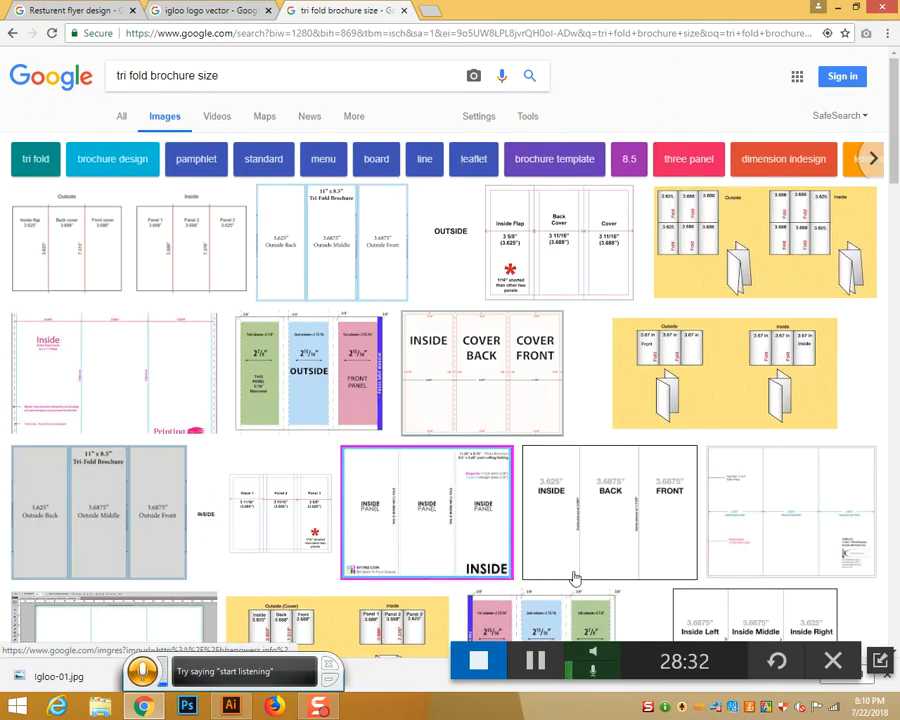
{"action": "scroll", "coordinate": [780, 532], "scroll_direction": "down", "scroll_amount": 2}
{"action": "scroll", "coordinate": [778, 536], "scroll_direction": "up", "scroll_amount": 1}
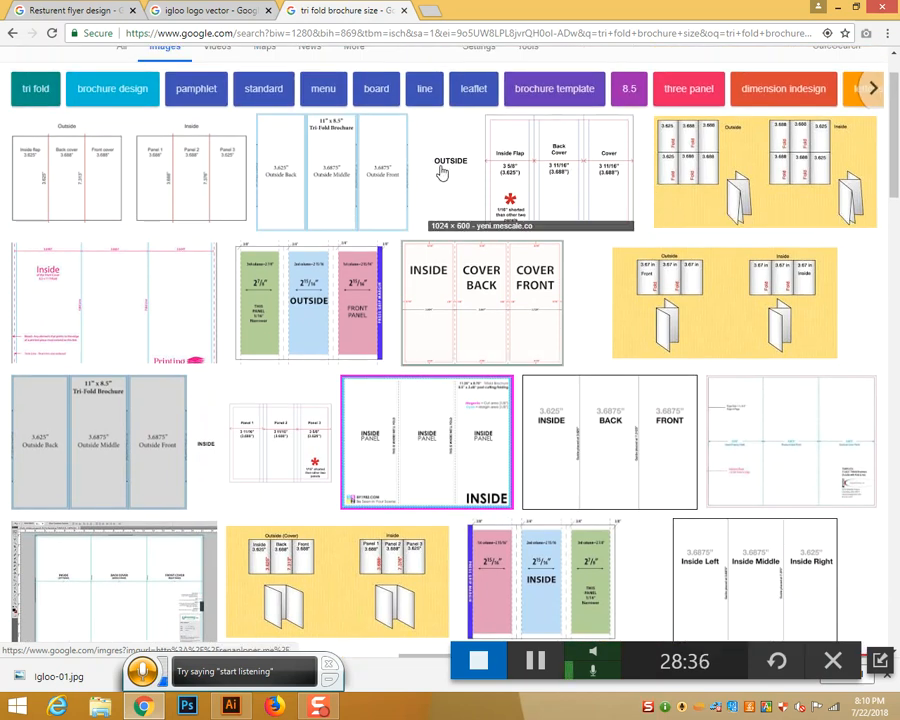
{"action": "left_click", "coordinate": [82, 203]}
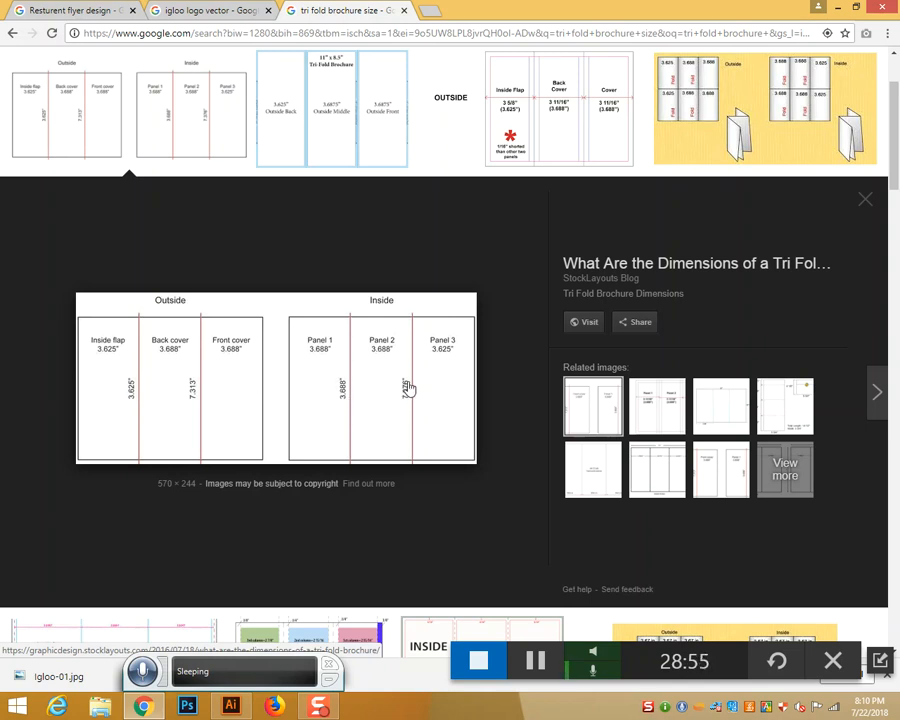
{"action": "scroll", "coordinate": [408, 388], "scroll_direction": "down", "scroll_amount": 10}
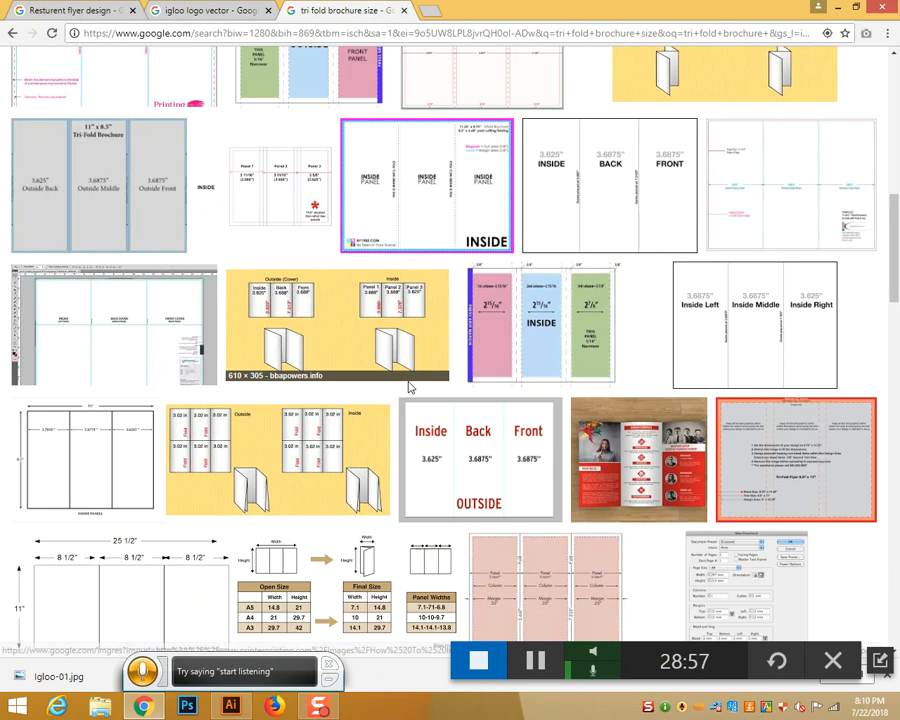
Preview the Inside Back Front size diagram and browse further brochure size results
{"action": "left_click", "coordinate": [598, 178]}
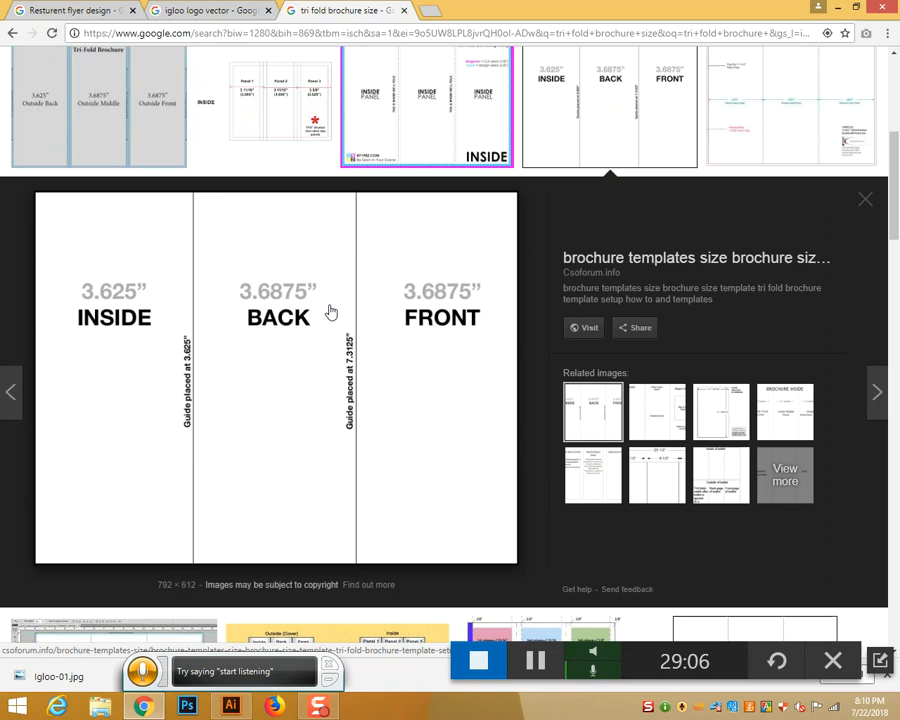
{"action": "scroll", "coordinate": [331, 313], "scroll_direction": "up", "scroll_amount": 5}
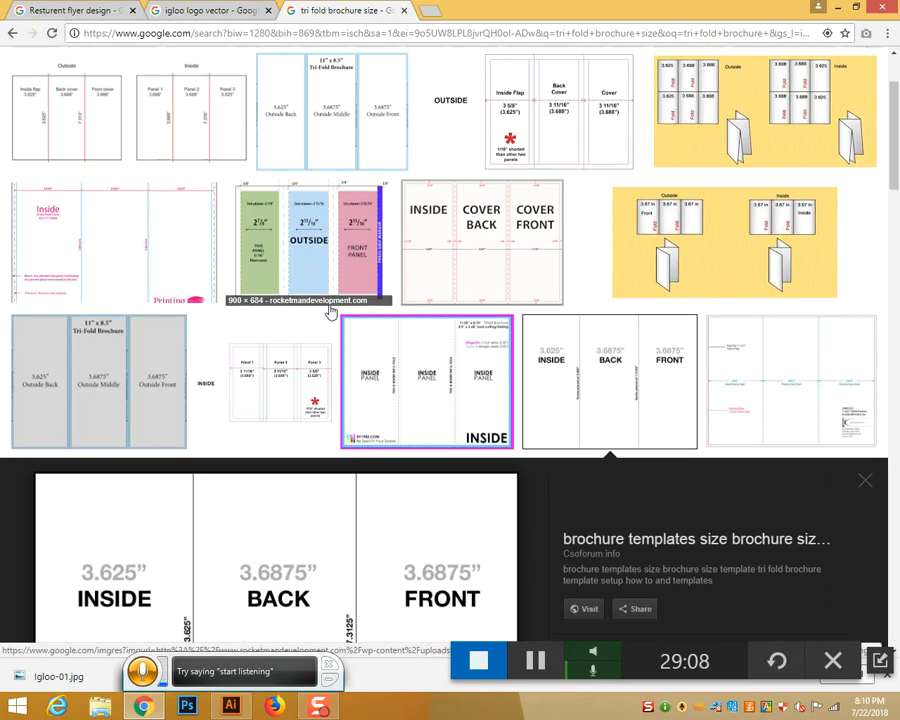
{"action": "scroll", "coordinate": [331, 313], "scroll_direction": "down", "scroll_amount": 8}
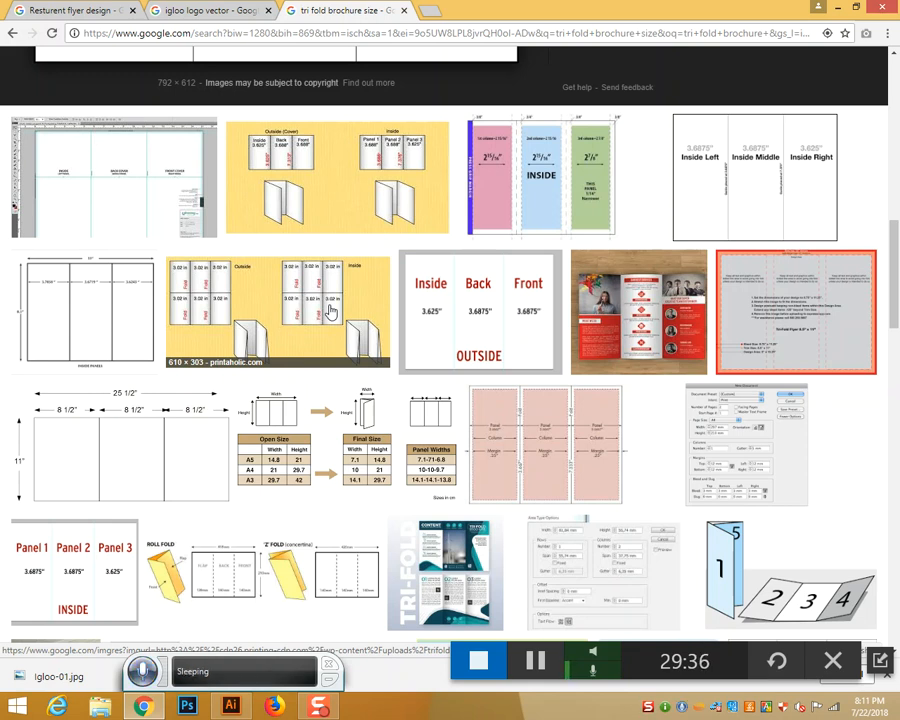
{"action": "mouse_move", "coordinate": [886, 314]}
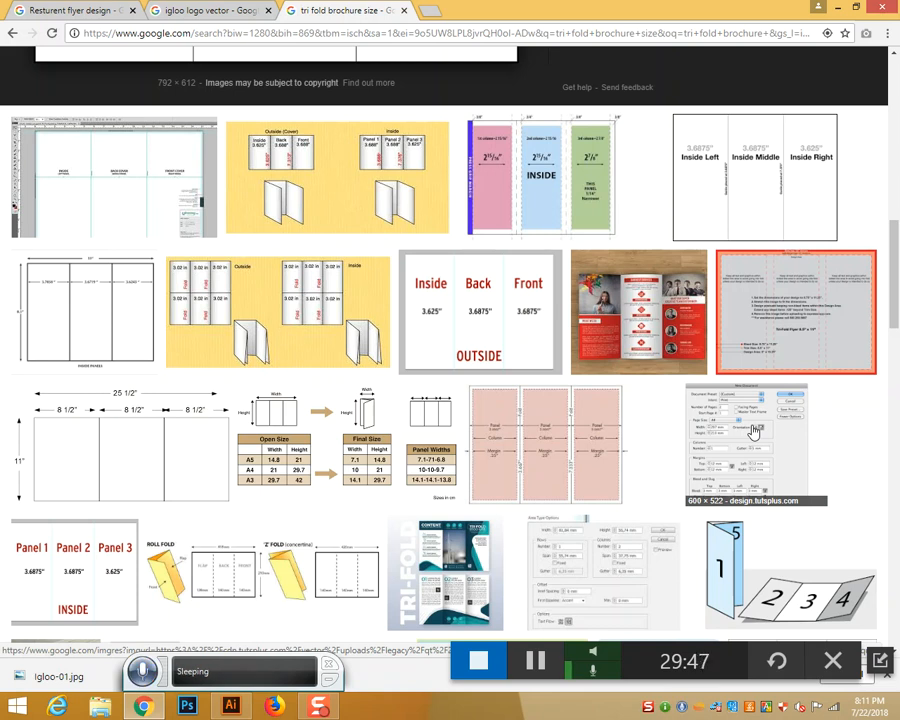
{"action": "scroll", "coordinate": [783, 330], "scroll_direction": "down", "scroll_amount": 4}
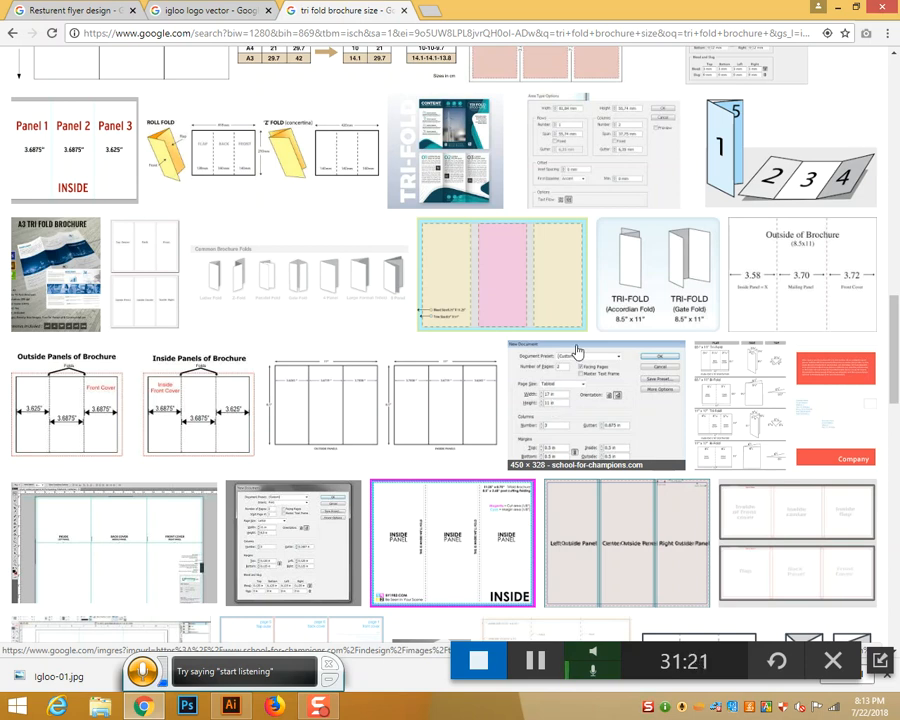
{"action": "scroll", "coordinate": [553, 402], "scroll_direction": "down", "scroll_amount": 4}
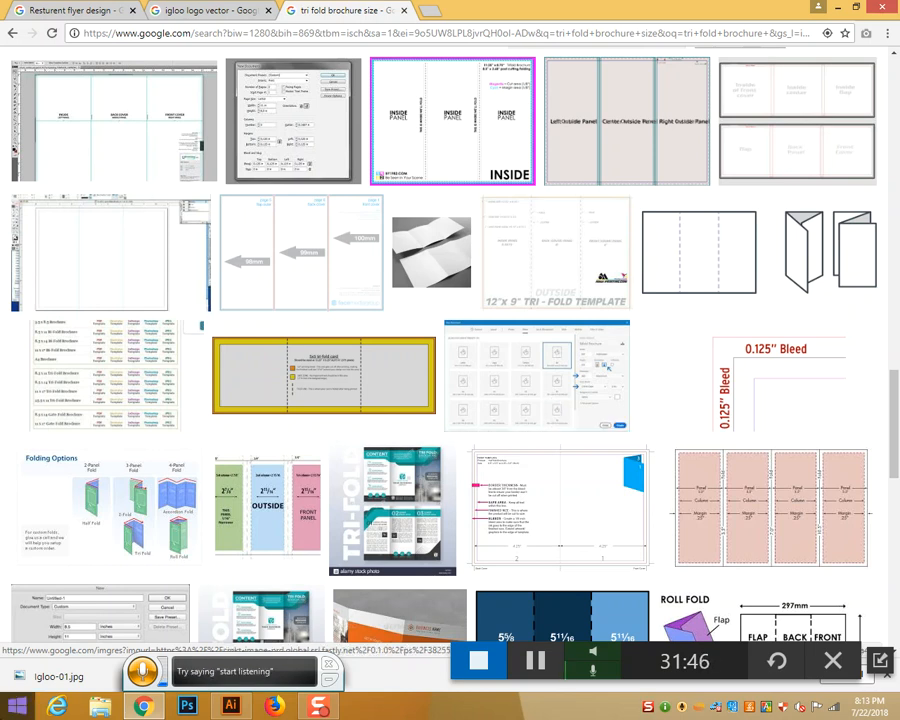
{"action": "scroll", "coordinate": [688, 354], "scroll_direction": "down", "scroll_amount": 5}
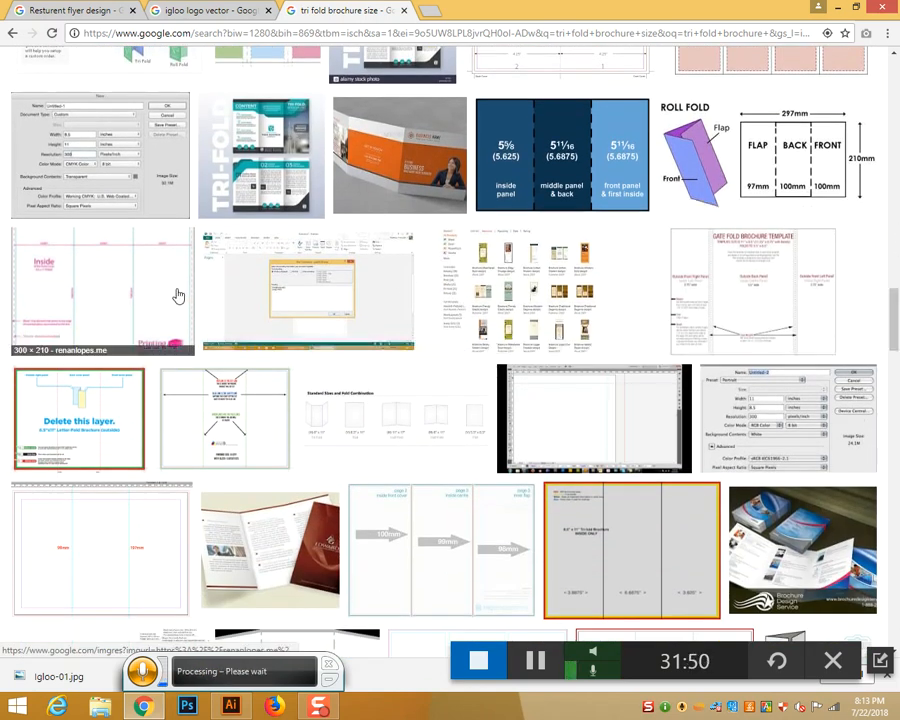
Preview the pink Inside brochure template, then return to the top of the results
{"action": "left_click", "coordinate": [136, 294]}
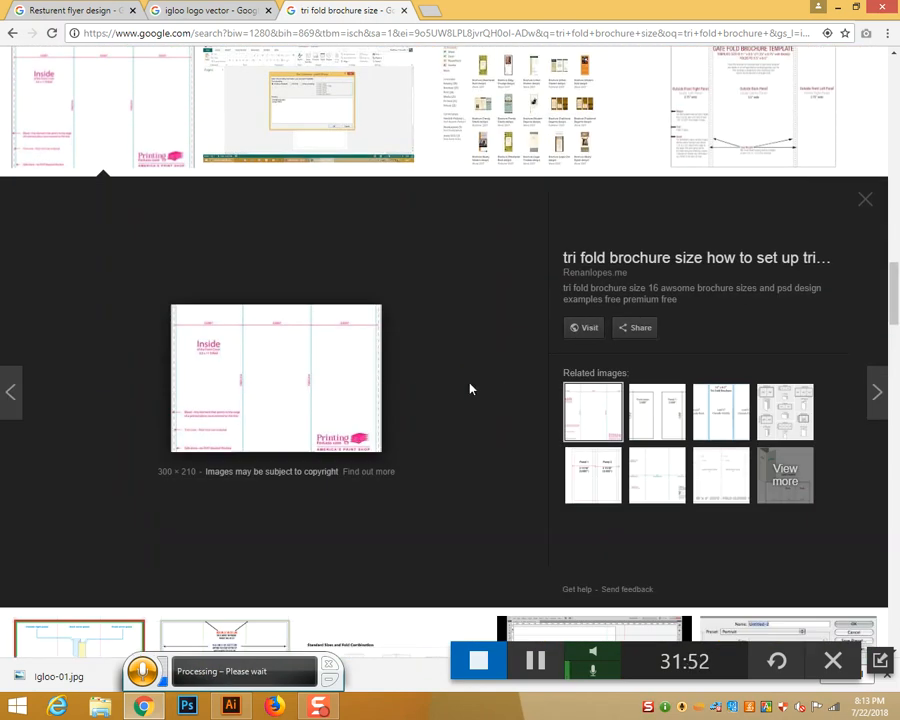
{"action": "scroll", "coordinate": [470, 389], "scroll_direction": "down", "scroll_amount": 4}
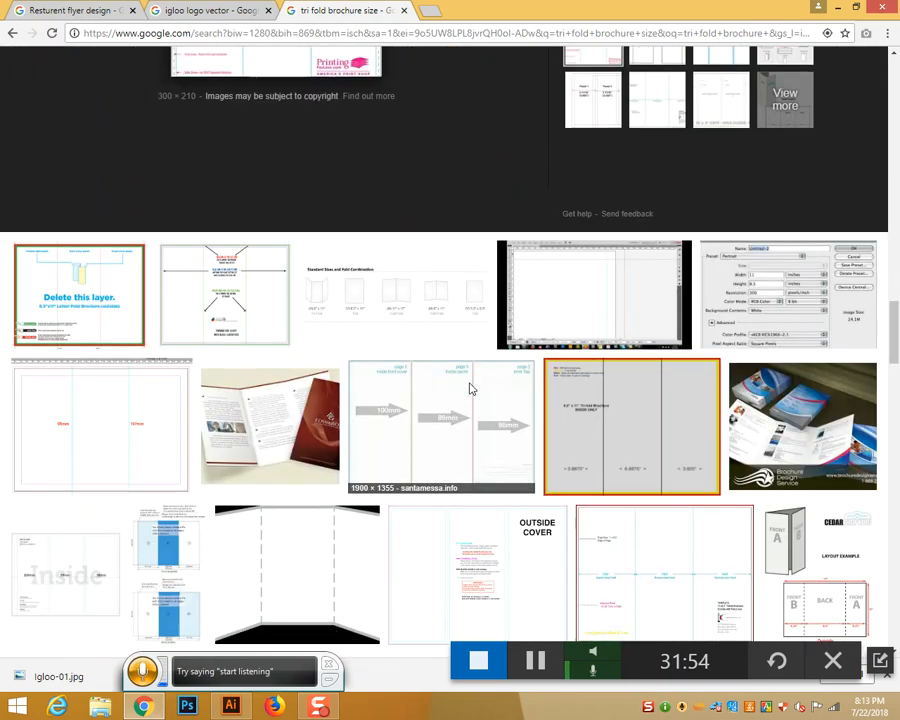
{"action": "scroll", "coordinate": [471, 389], "scroll_direction": "up", "scroll_amount": 20}
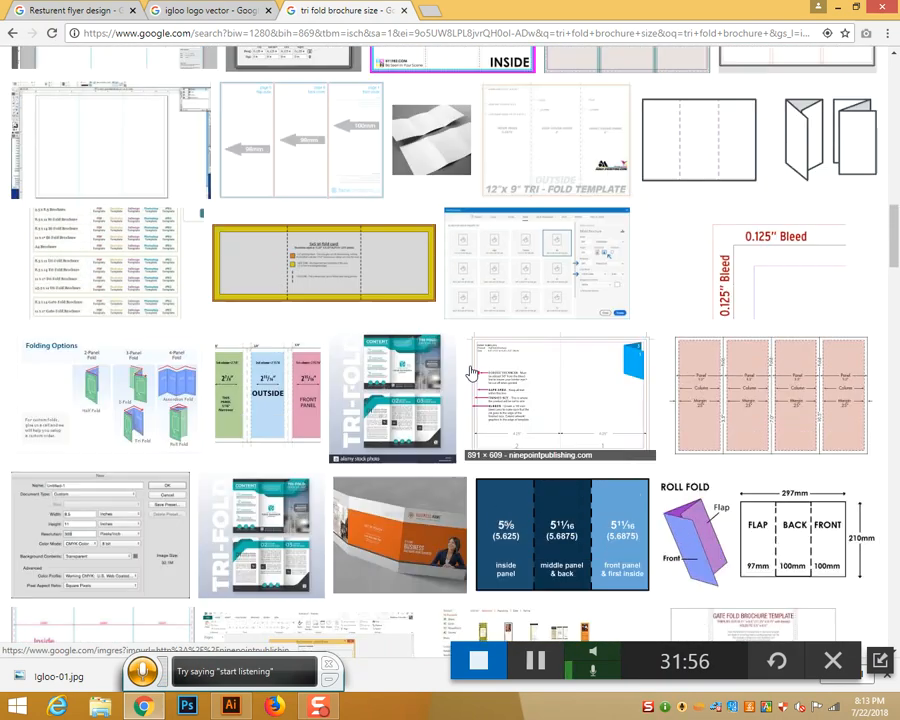
{"action": "scroll", "coordinate": [471, 369], "scroll_direction": "up", "scroll_amount": 5}
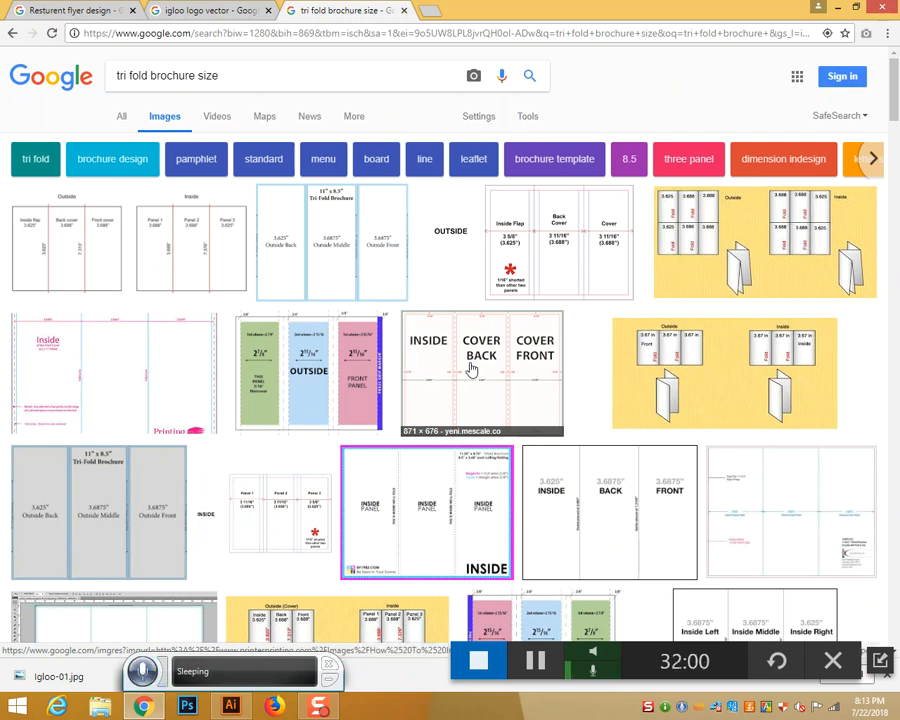
Create a new landscape A4 document, 11.69 × 8.27 in with 0.125 in bleed
{"action": "left_click", "coordinate": [231, 706]}
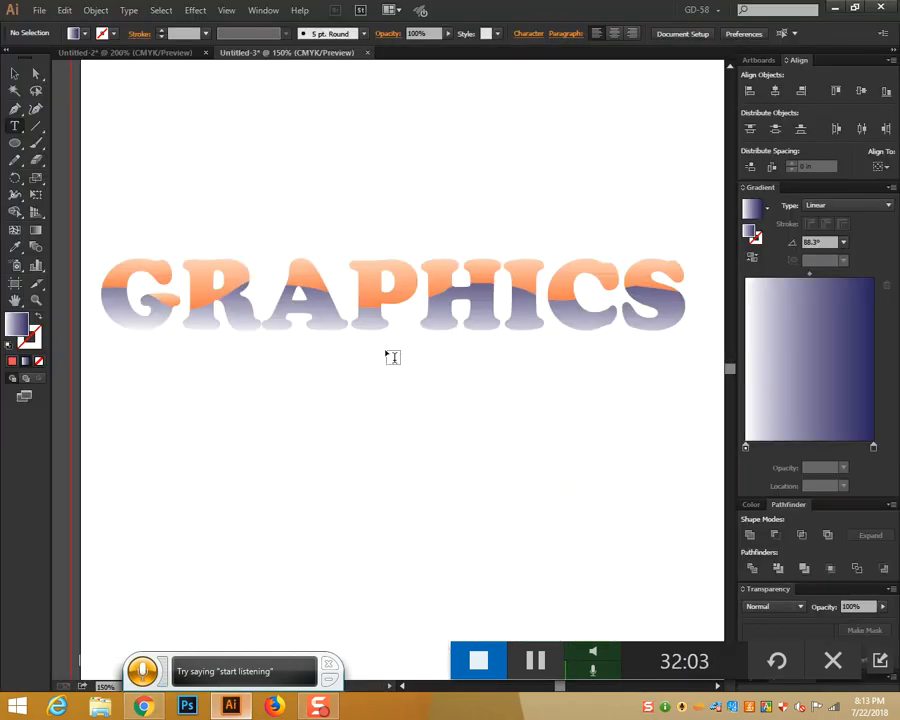
{"action": "left_click", "coordinate": [38, 10]}
{"action": "left_click", "coordinate": [62, 26]}
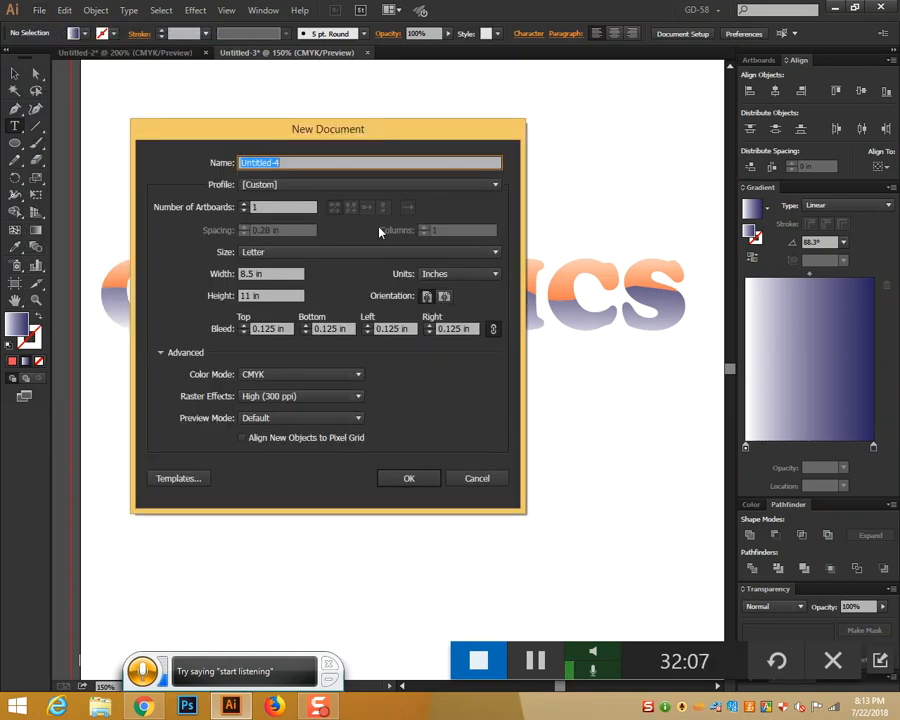
{"action": "left_click", "coordinate": [252, 276]}
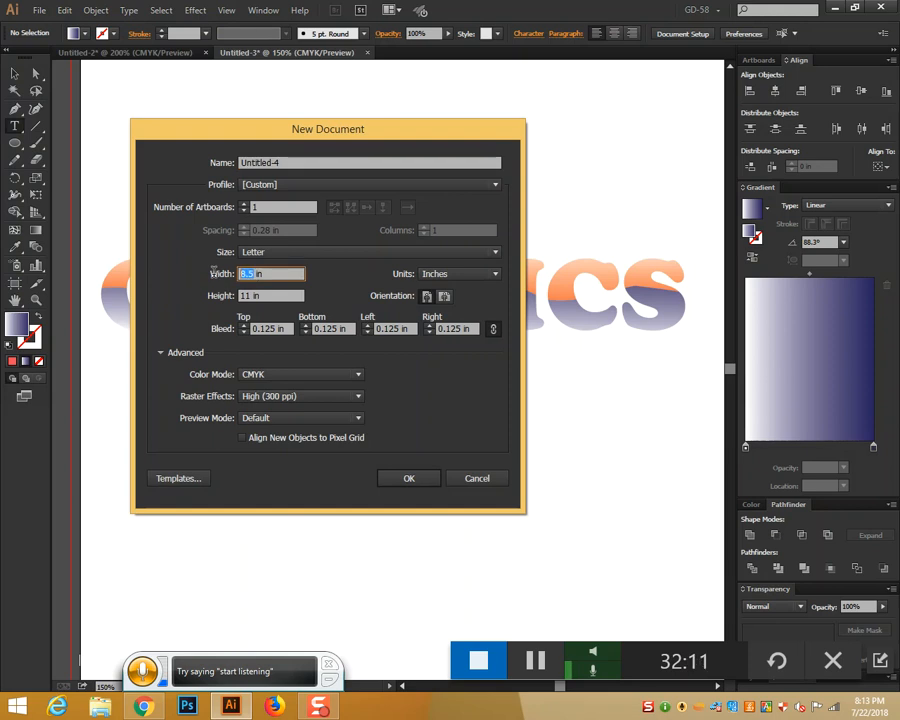
{"action": "type", "text": "12"}
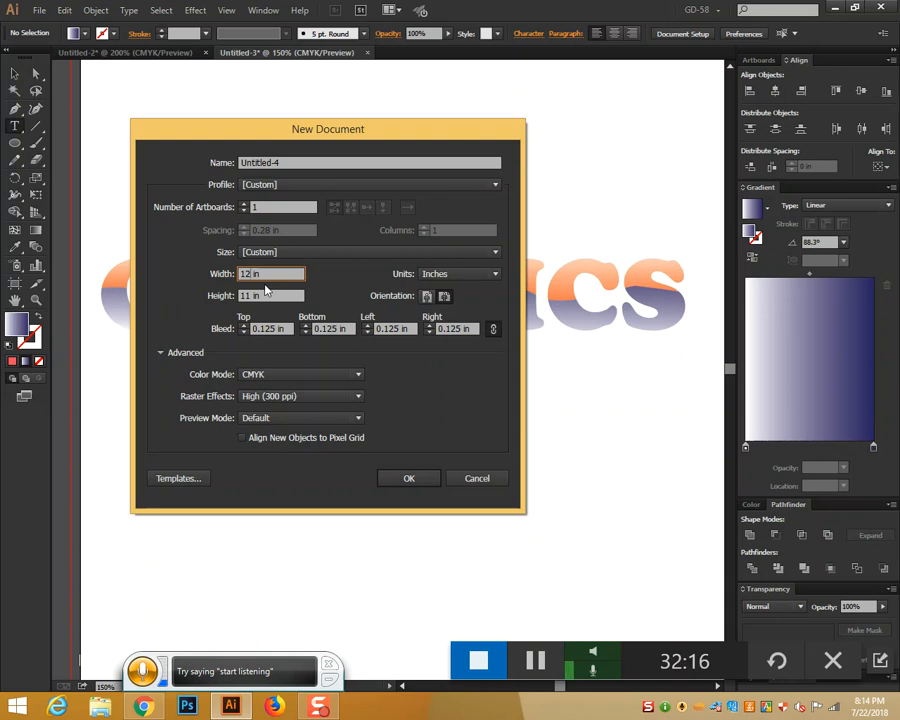
{"action": "left_click", "coordinate": [420, 252]}
{"action": "left_click", "coordinate": [322, 342]}
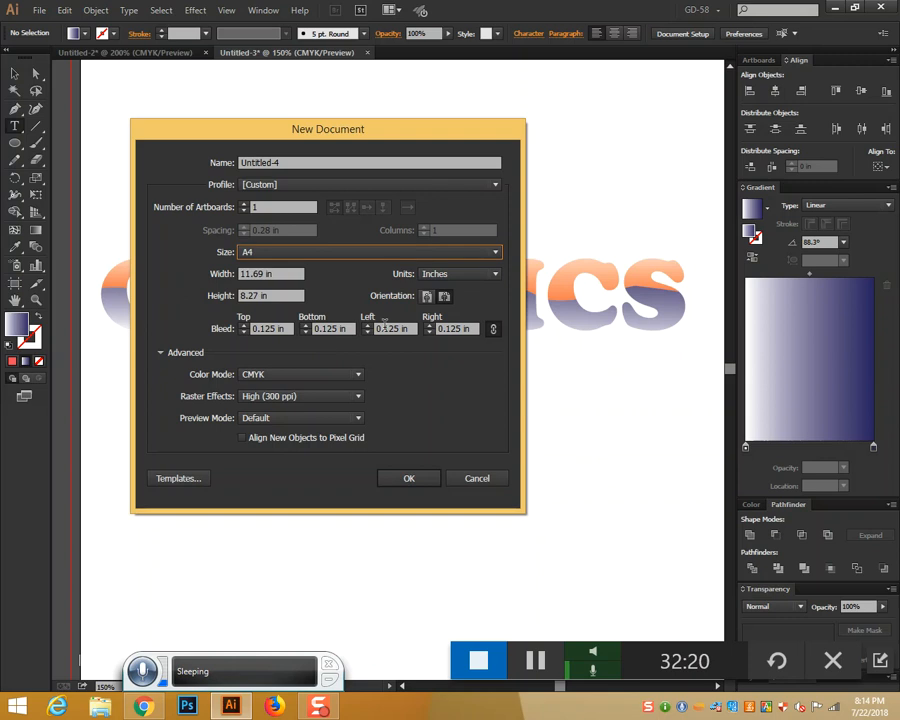
{"action": "left_click", "coordinate": [445, 297]}
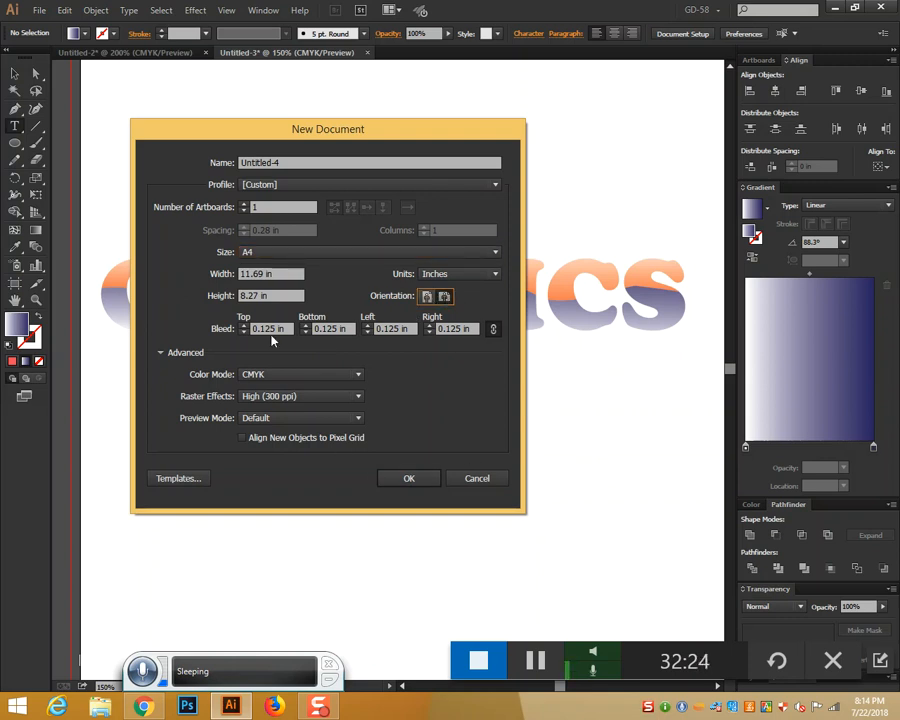
{"action": "left_click", "coordinate": [407, 478]}
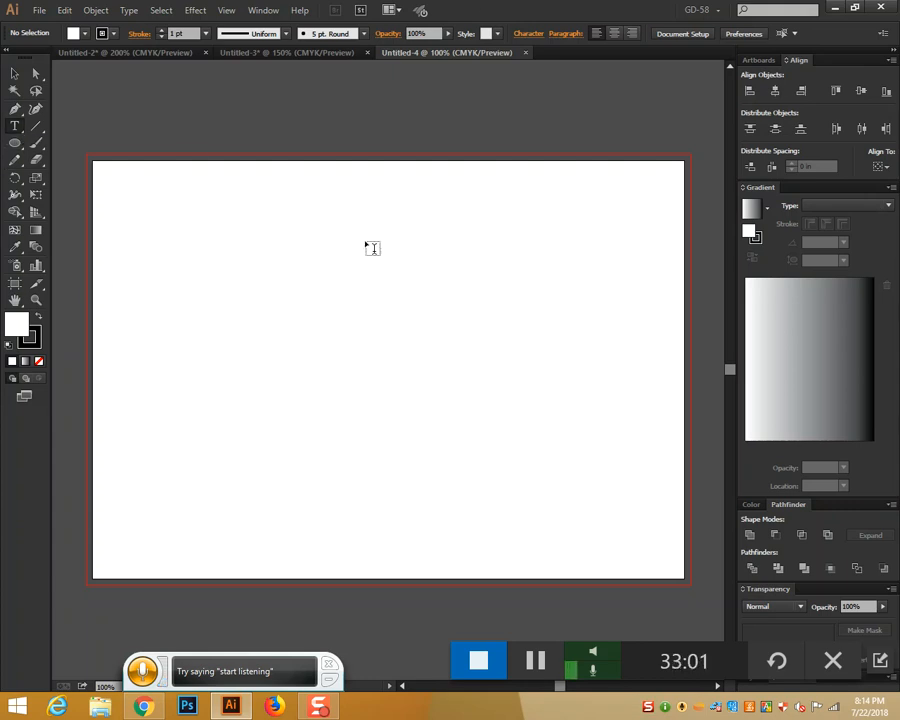
Draw a wide rectangle across the top of the artboard, dismissing an accidental New Document dialog
{"action": "left_click_drag", "start_coordinate": [16, 142], "coordinate": [75, 151]}
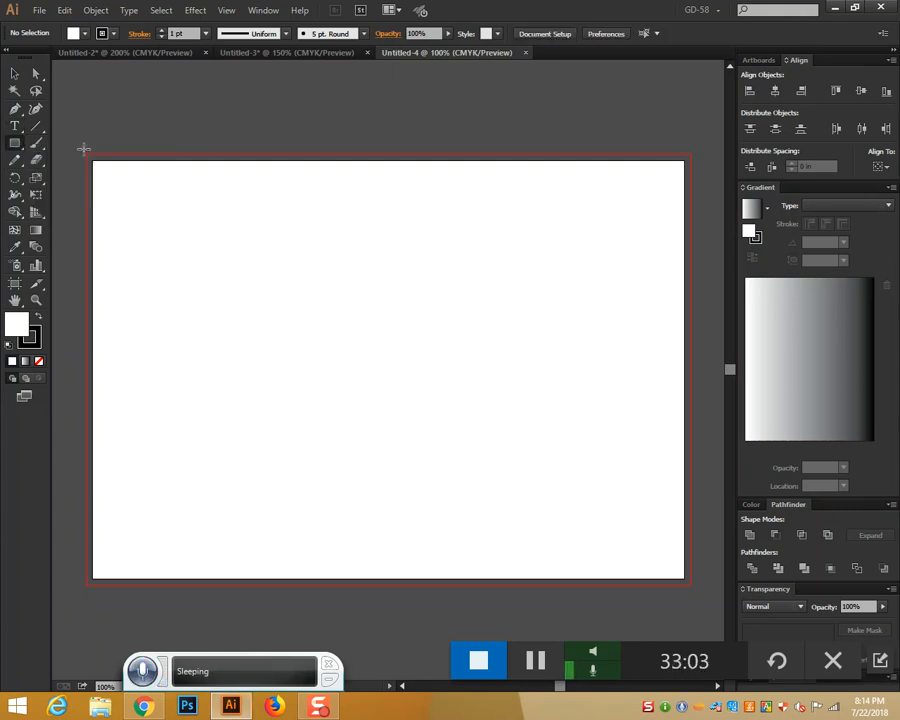
{"action": "left_click_drag", "start_coordinate": [94, 179], "coordinate": [685, 341]}
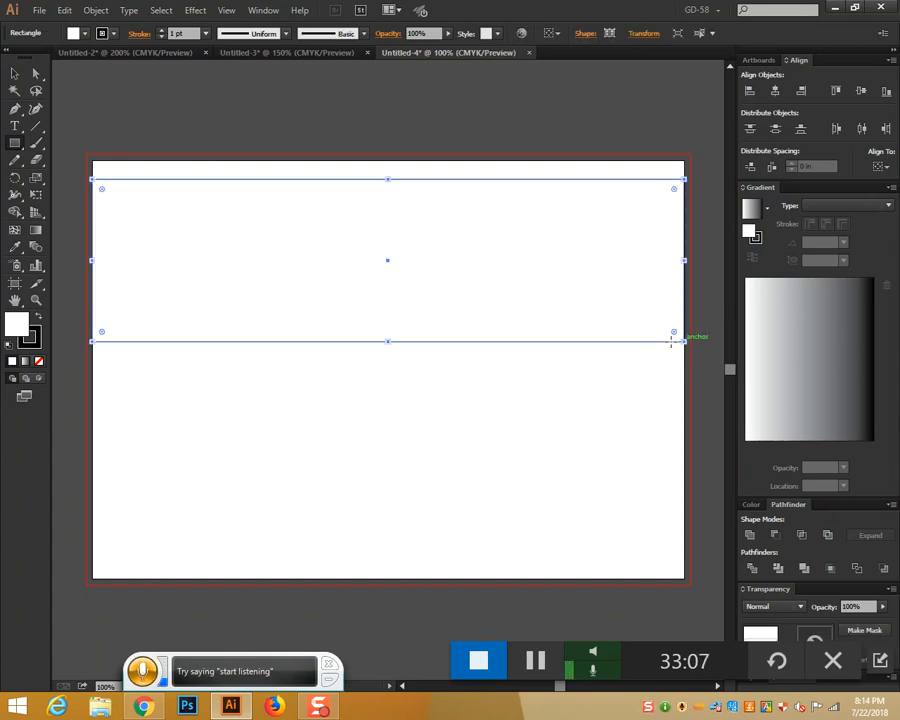
{"action": "left_click", "coordinate": [39, 10]}
{"action": "left_click", "coordinate": [60, 26]}
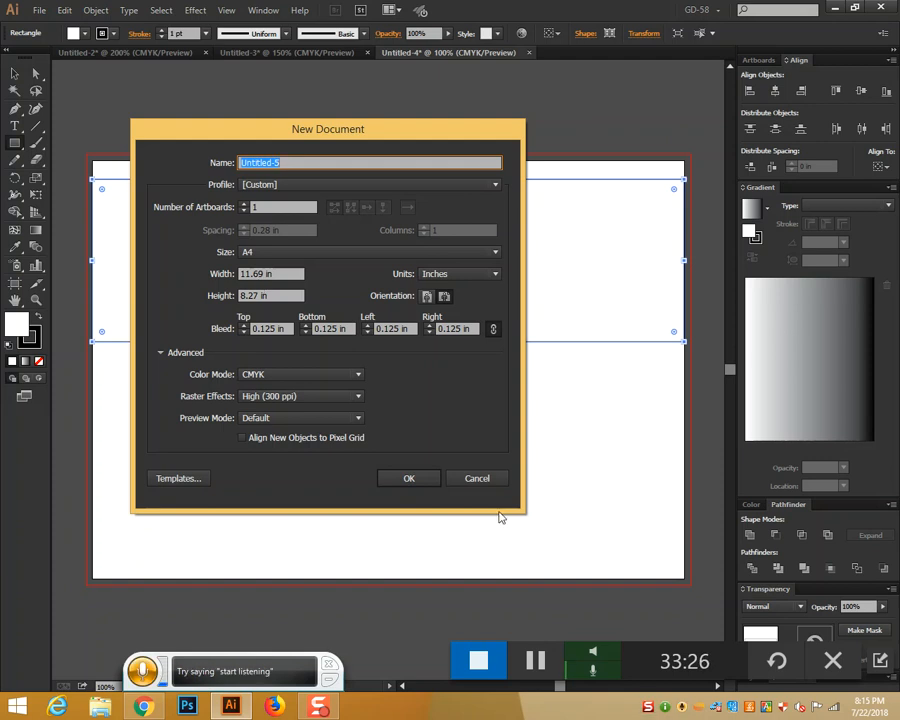
{"action": "left_click", "coordinate": [491, 481]}
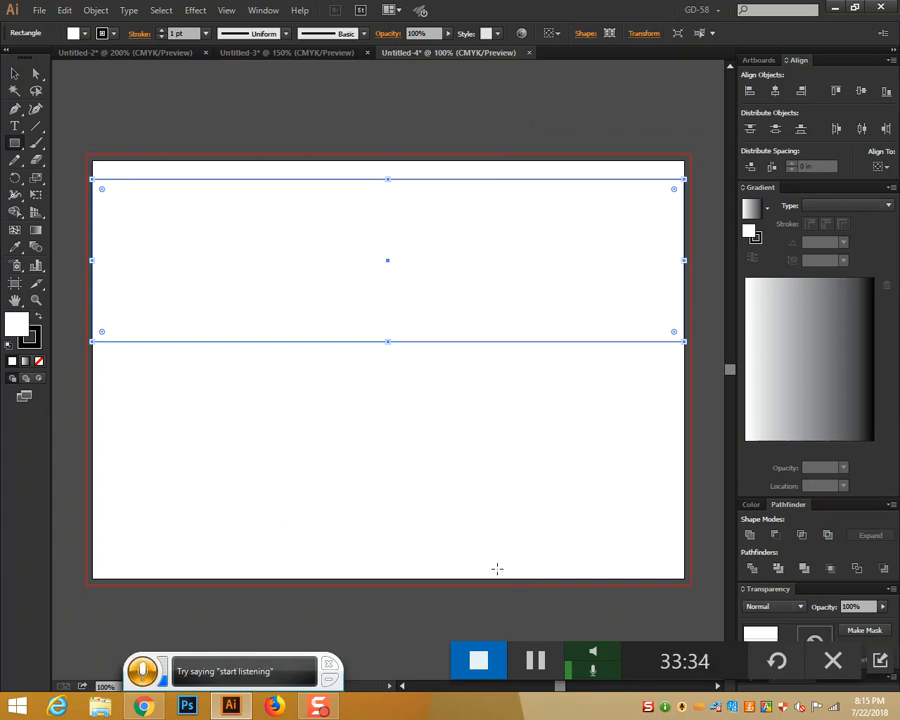
{"action": "left_click", "coordinate": [155, 707]}
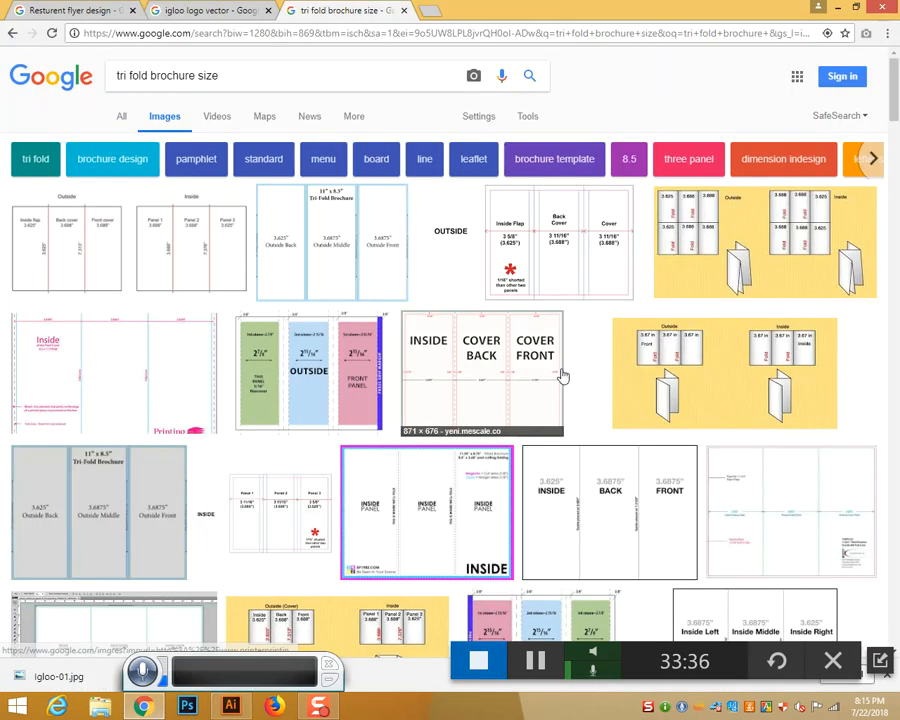
{"action": "left_click", "coordinate": [180, 270]}
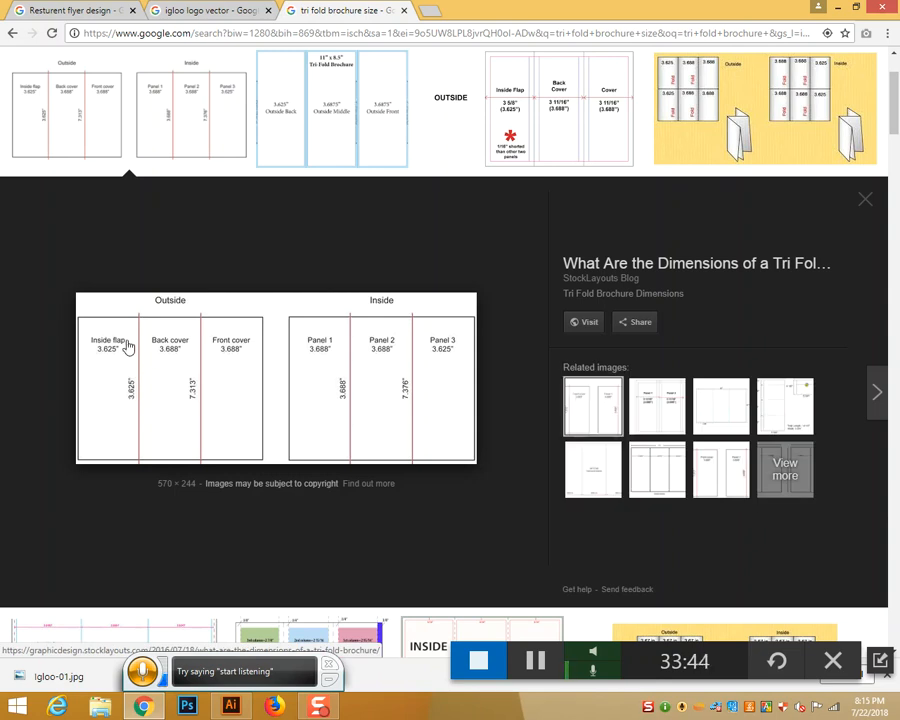
{"action": "left_click", "coordinate": [231, 706]}
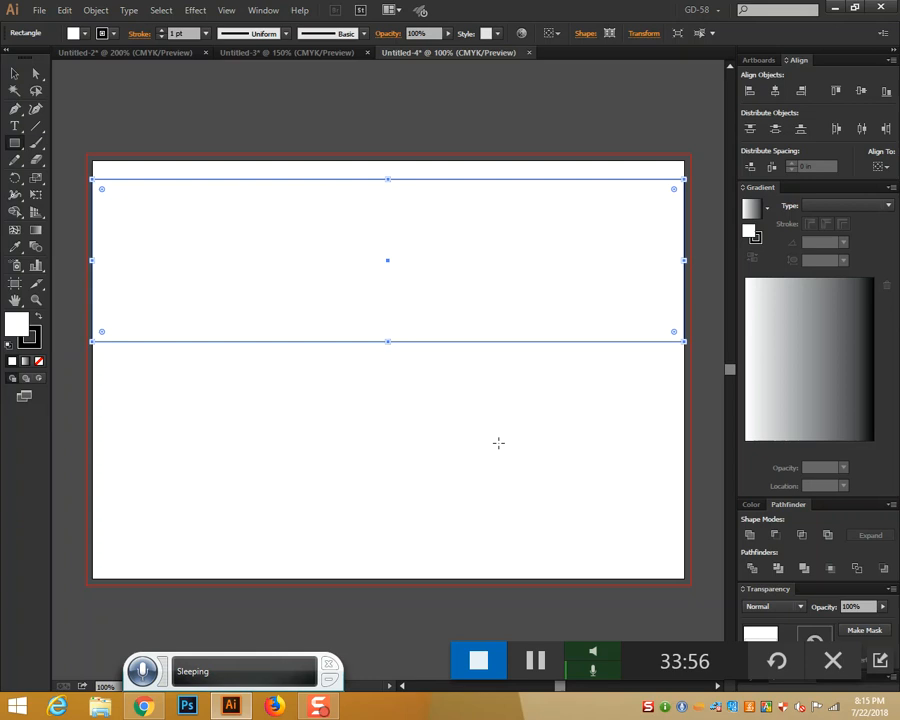
Extend the white rectangle from the artboard's top edge to its bottom, removing a stray thin rectangle
{"action": "left_click_drag", "start_coordinate": [388, 180], "coordinate": [388, 160]}
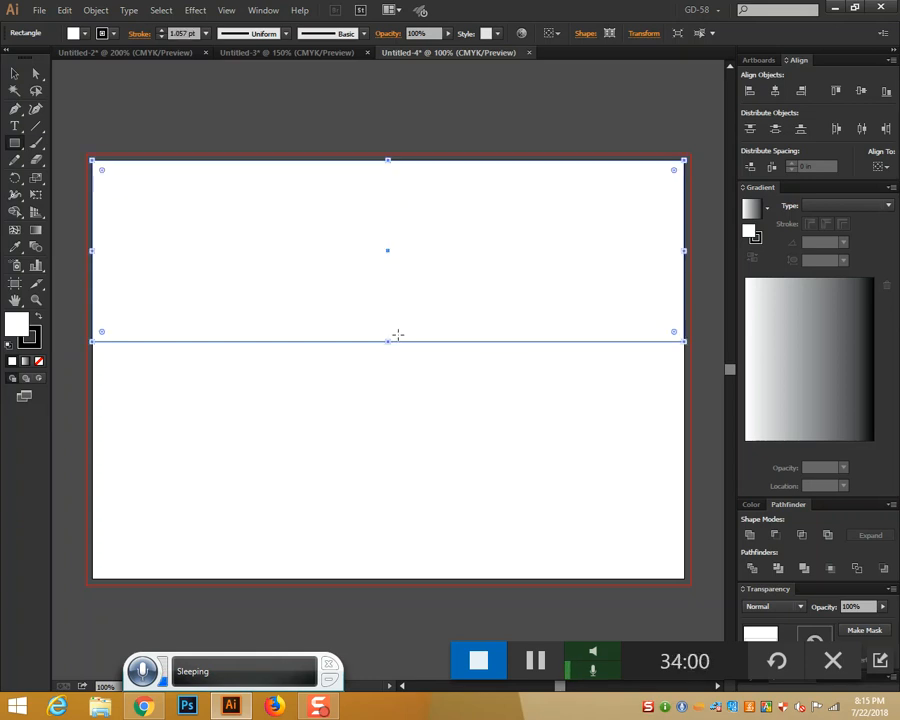
{"action": "left_click_drag", "start_coordinate": [385, 341], "coordinate": [393, 517]}
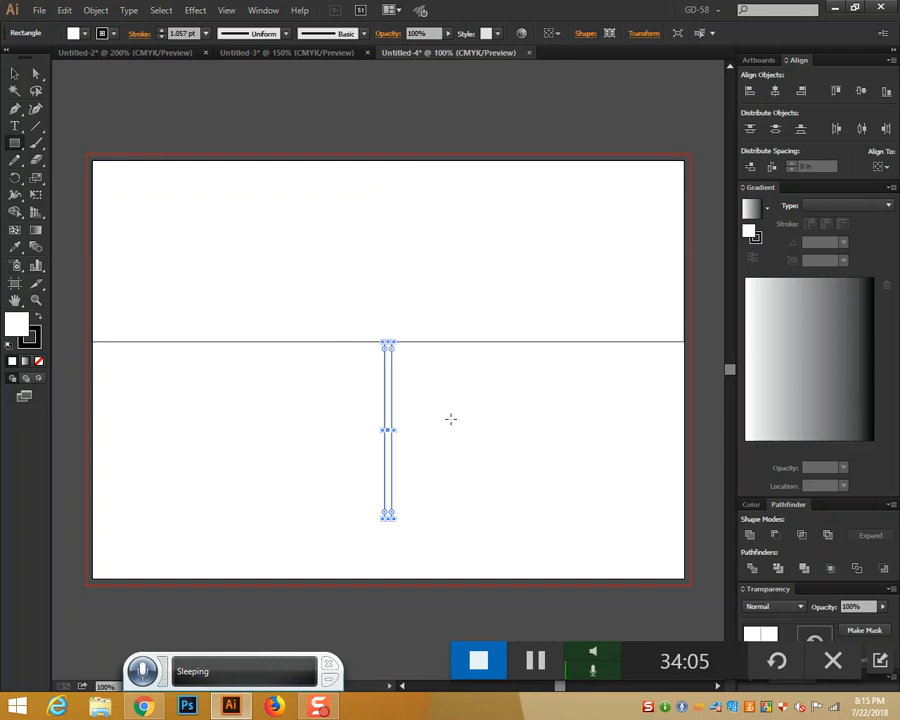
{"action": "key", "text": "Delete"}
{"action": "left_click", "coordinate": [14, 74]}
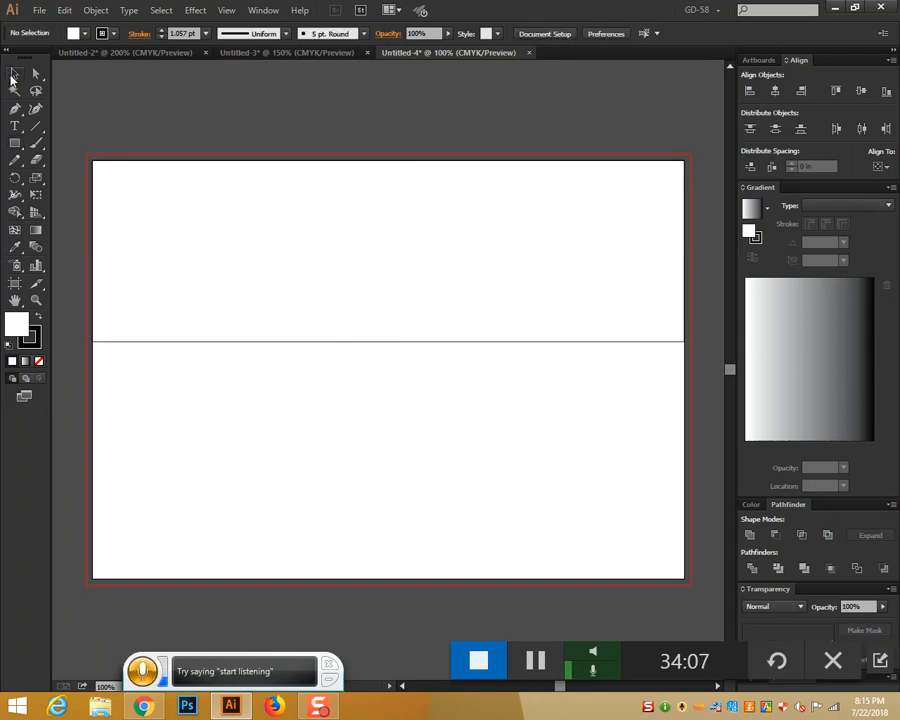
{"action": "left_click", "coordinate": [386, 342]}
{"action": "left_click_drag", "start_coordinate": [390, 342], "coordinate": [387, 578]}
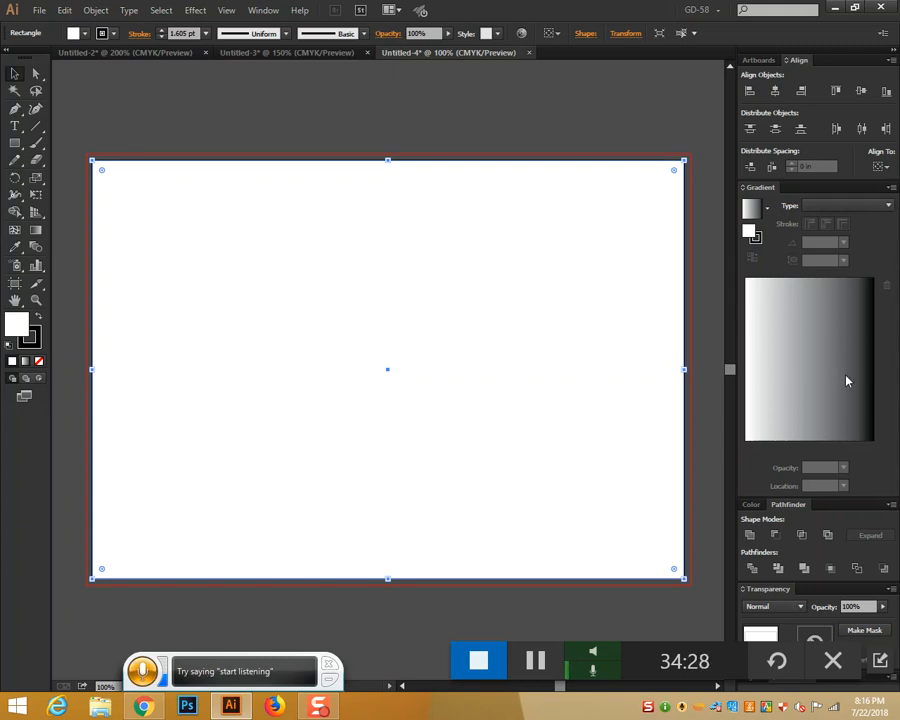
Fill the artboard rectangle with green (about C 48.63, Y 100) and set its stroke to None
{"action": "left_click", "coordinate": [750, 505]}
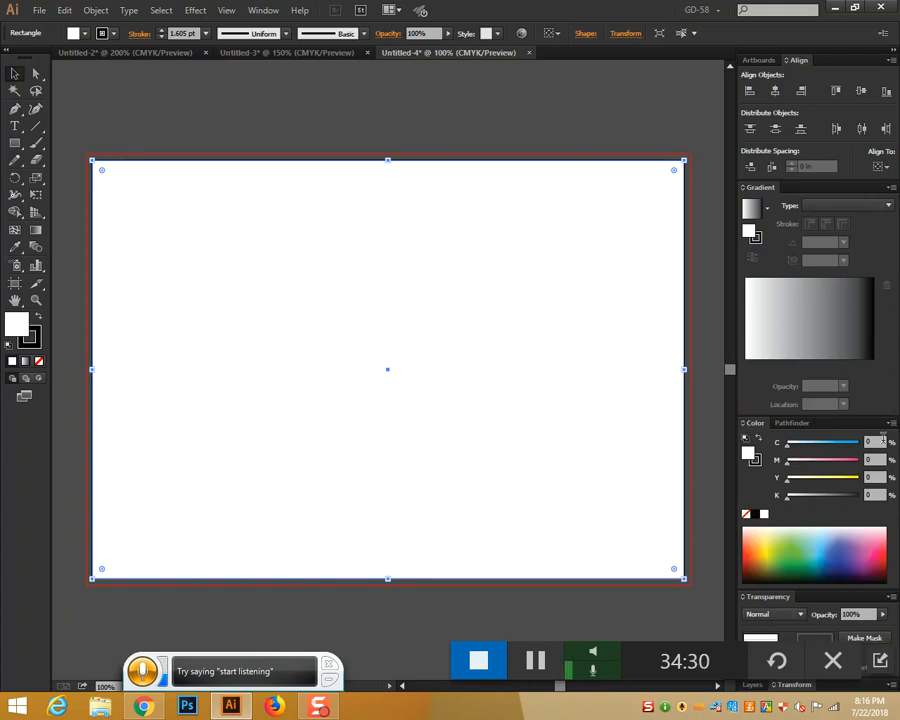
{"action": "left_click", "coordinate": [784, 546]}
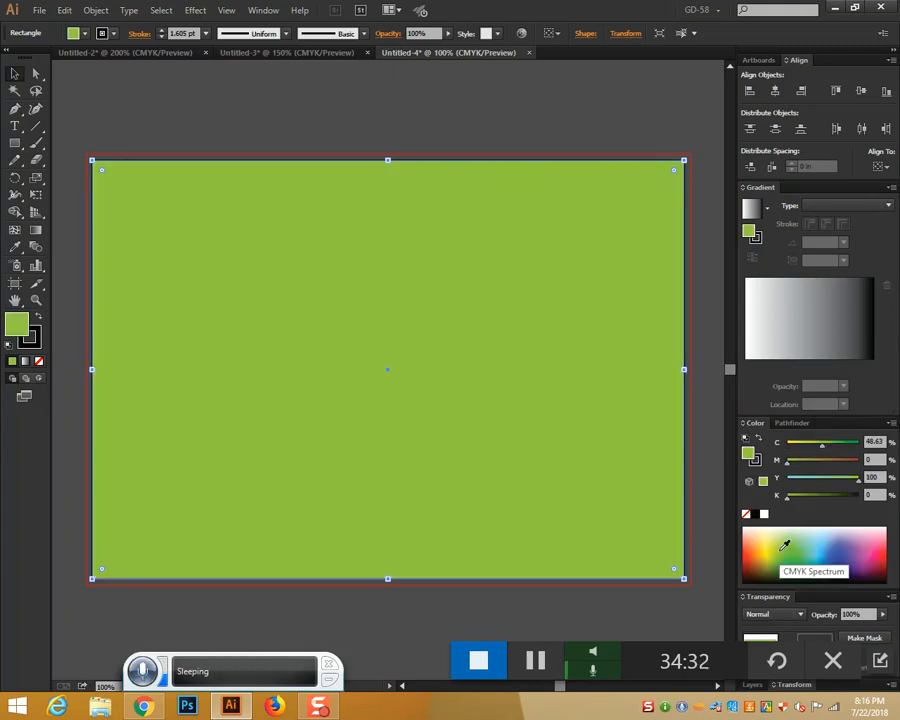
{"action": "left_click", "coordinate": [33, 342]}
{"action": "left_click", "coordinate": [40, 360]}
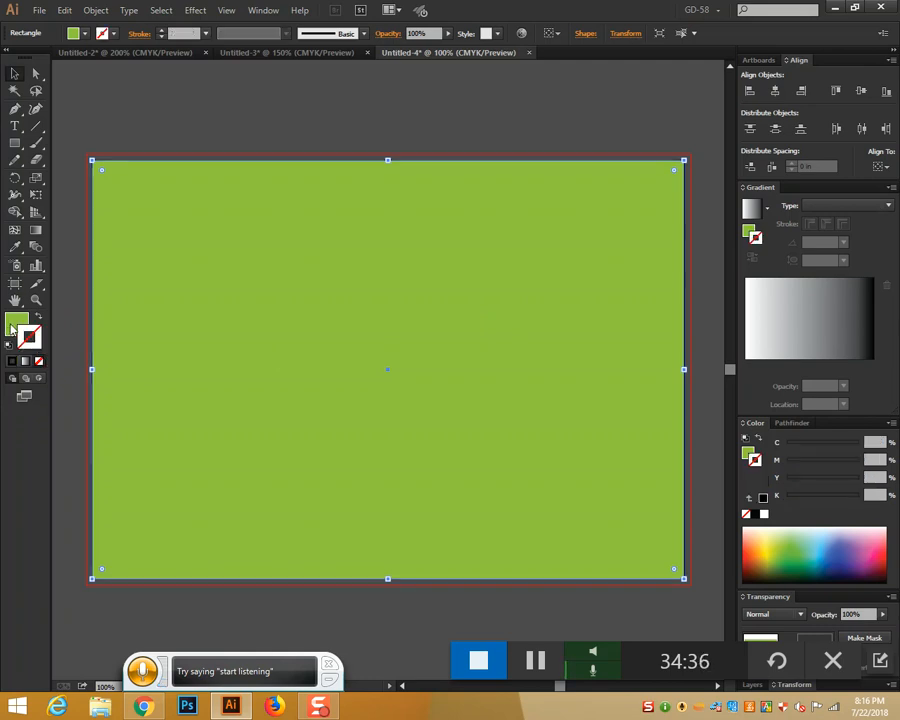
{"action": "left_click", "coordinate": [12, 325]}
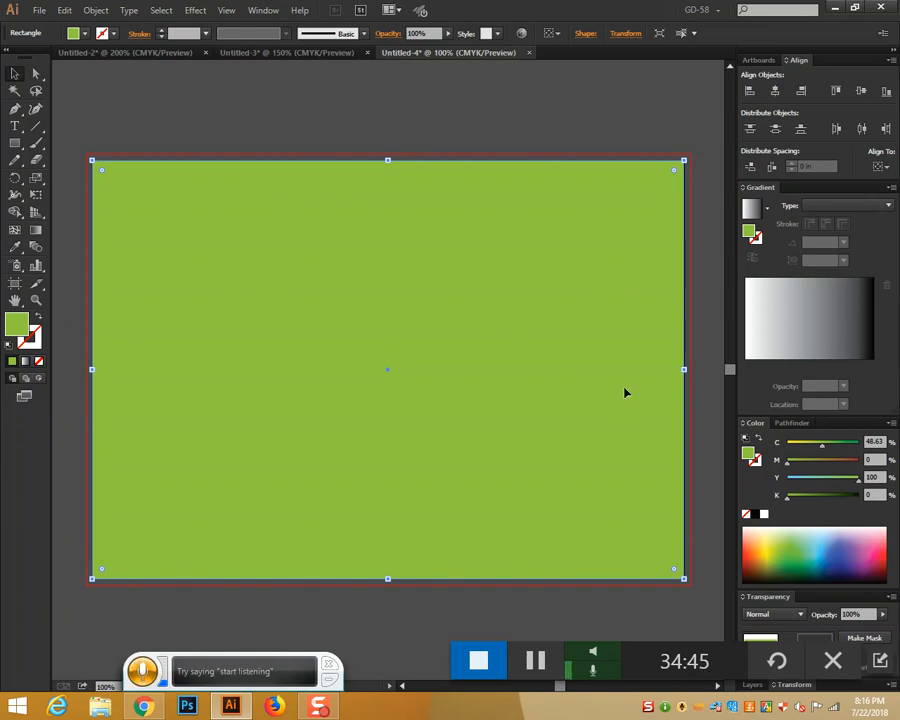
{"action": "left_click", "coordinate": [100, 12]}
{"action": "mouse_move", "coordinate": [151, 300]}
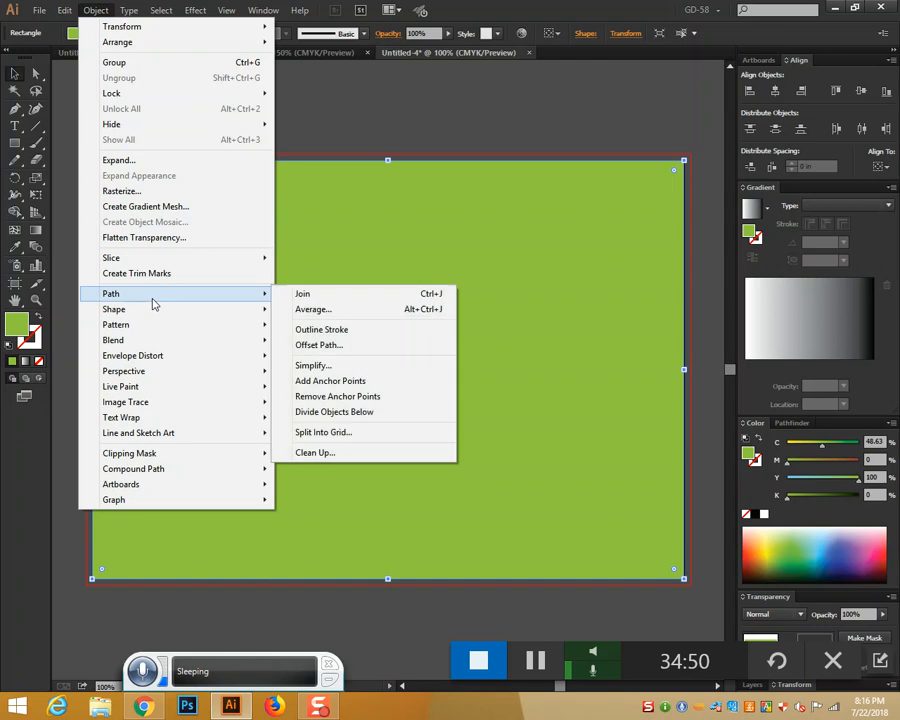
Split the green rectangle into a grid of 1 row and 3 columns
{"action": "left_click", "coordinate": [331, 432]}
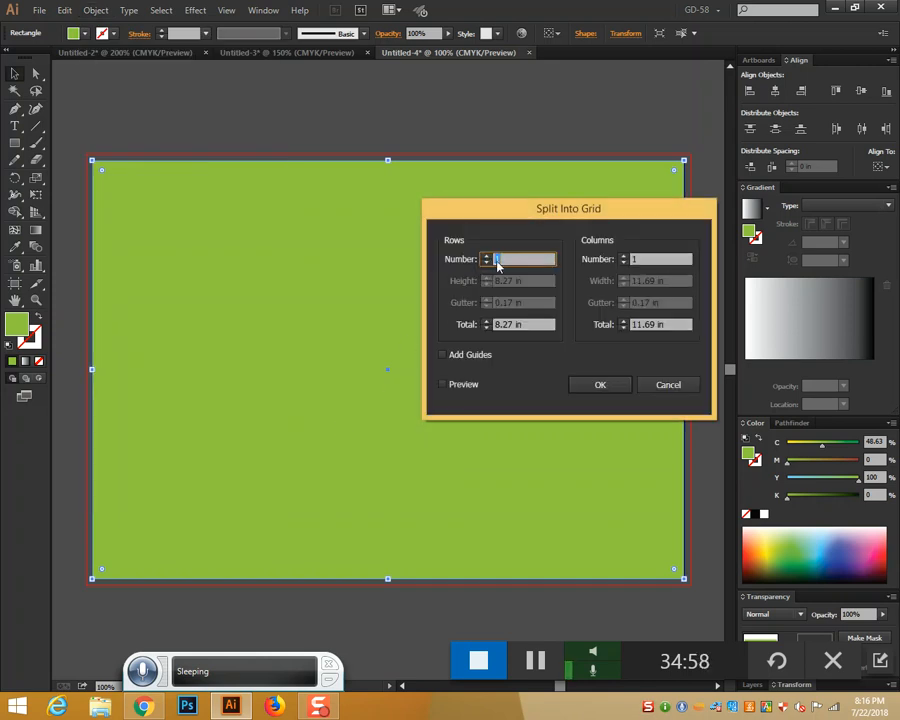
{"action": "key", "text": "BackSpace"}
{"action": "left_click", "coordinate": [636, 259]}
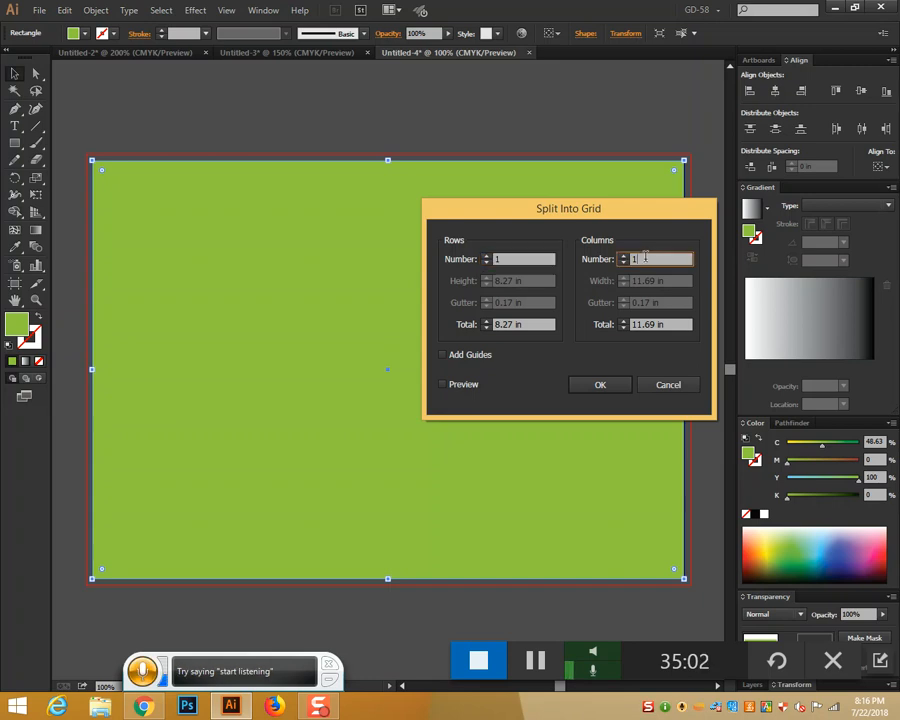
{"action": "key", "text": "BackSpace"}
{"action": "type", "text": "3"}
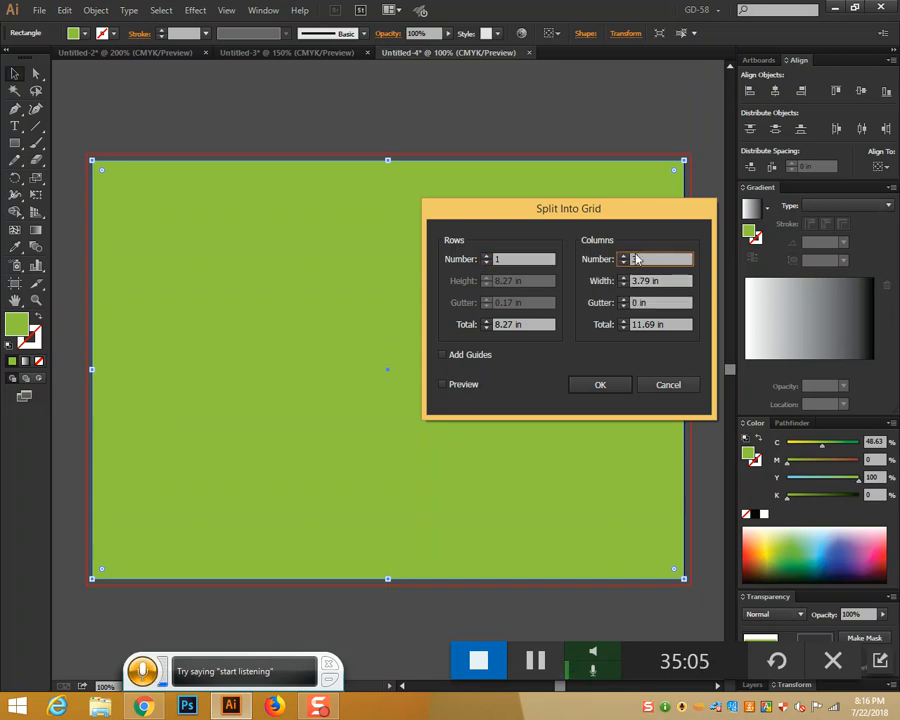
{"action": "left_click", "coordinate": [458, 388]}
{"action": "left_click", "coordinate": [600, 386]}
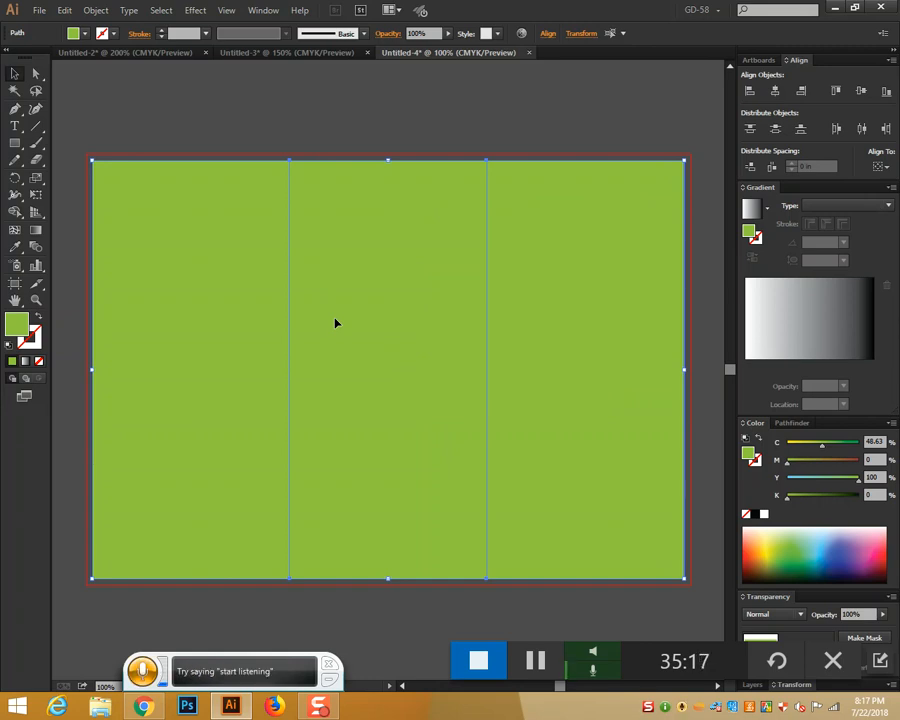
Select the three panels, then draw a small test rectangle, move it to the middle panel and delete it
{"action": "left_click", "coordinate": [518, 84]}
{"action": "left_click", "coordinate": [342, 262]}
{"action": "left_click", "coordinate": [196, 311]}
{"action": "left_click", "coordinate": [573, 347]}
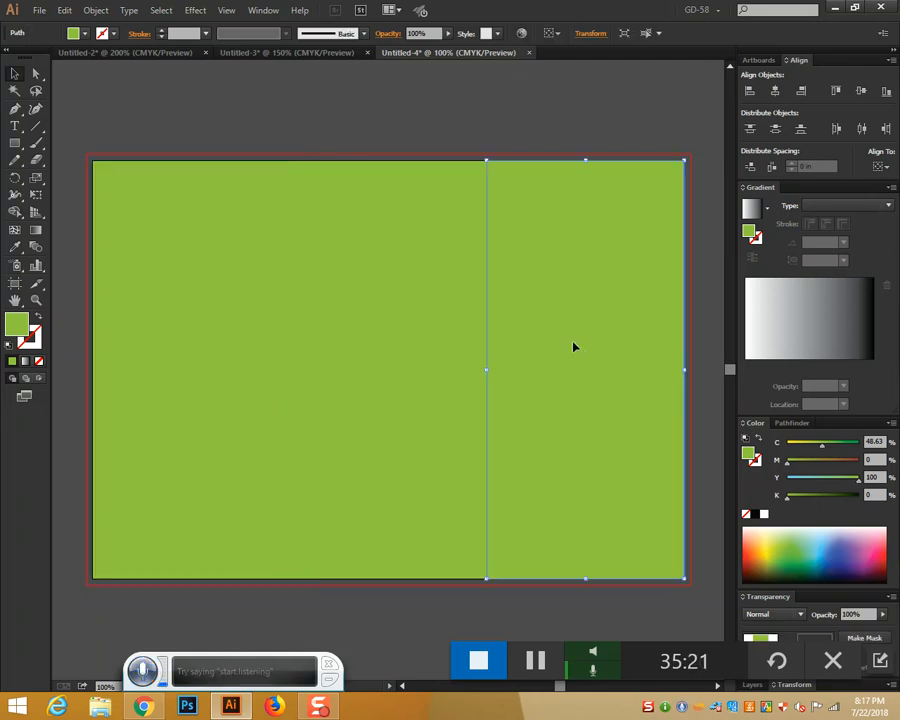
{"action": "left_click", "coordinate": [17, 147]}
{"action": "left_click_drag", "start_coordinate": [487, 293], "coordinate": [686, 387]}
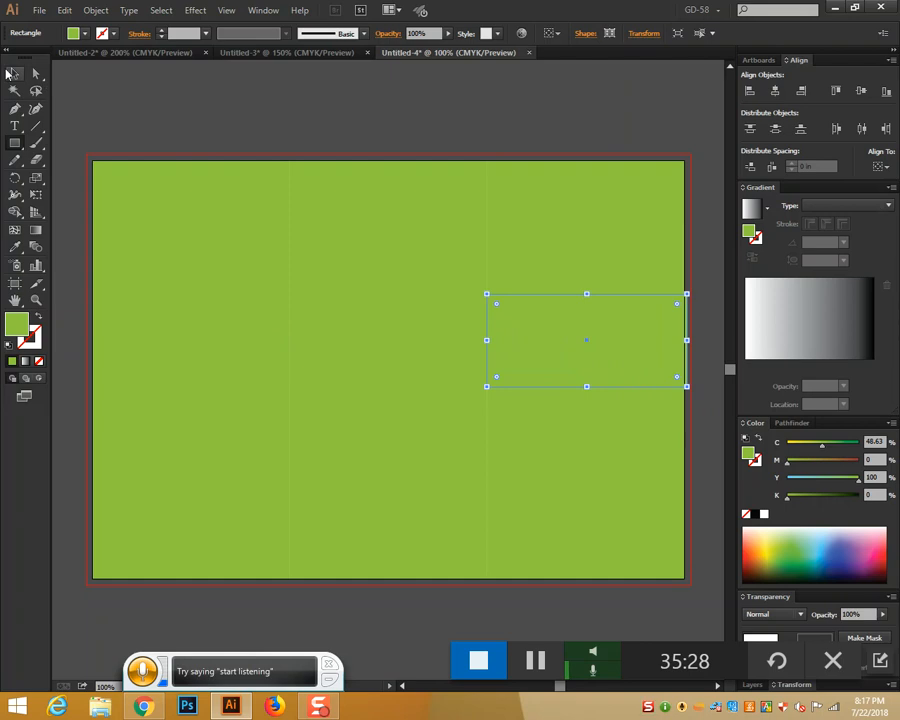
{"action": "left_click", "coordinate": [13, 73]}
{"action": "left_click_drag", "start_coordinate": [613, 299], "coordinate": [410, 296]}
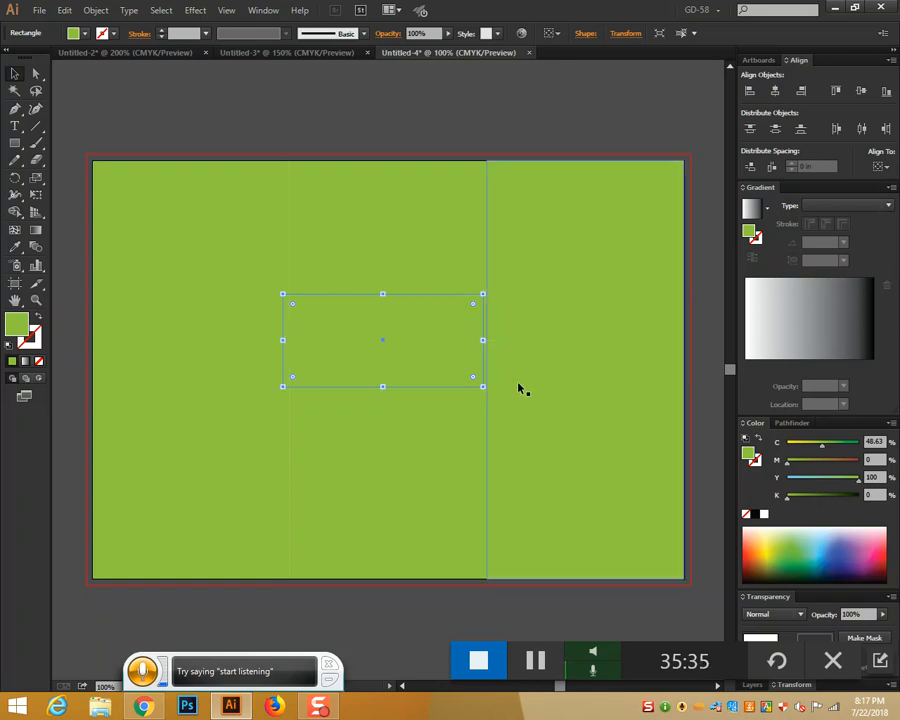
{"action": "key", "text": "Delete"}
Draw and delete a test rectangle across the middle panel, then reselect the panels
{"action": "left_click", "coordinate": [437, 321]}
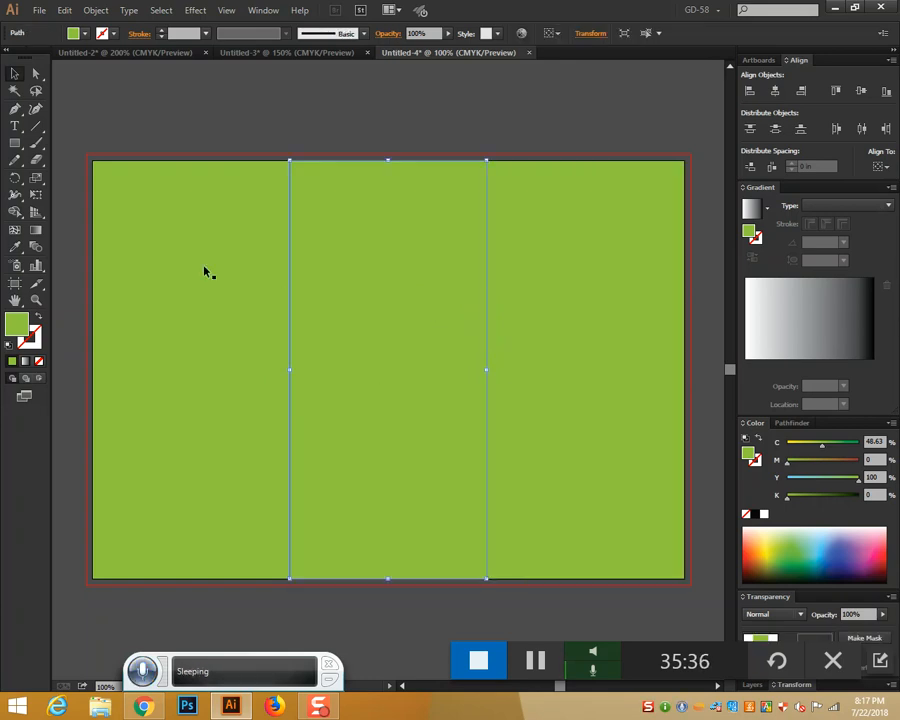
{"action": "left_click", "coordinate": [15, 144]}
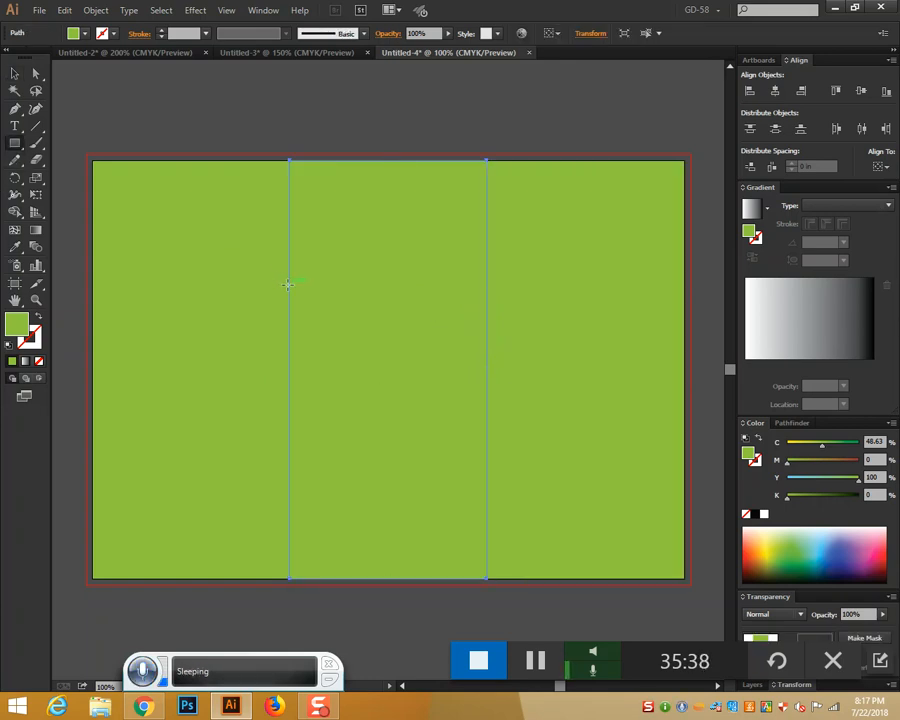
{"action": "left_click_drag", "start_coordinate": [289, 288], "coordinate": [489, 393]}
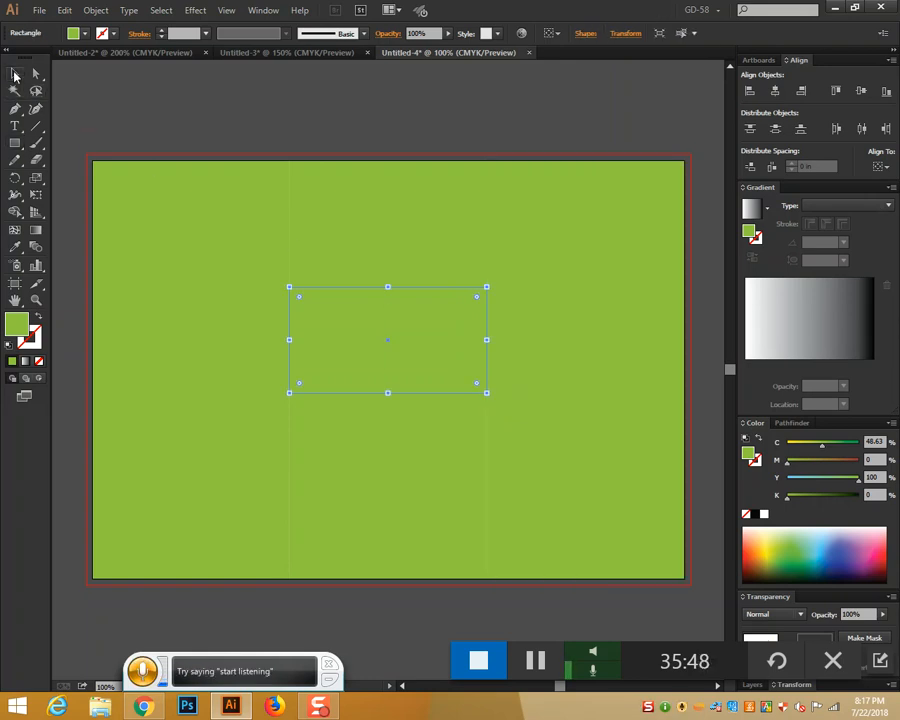
{"action": "key", "text": "Delete"}
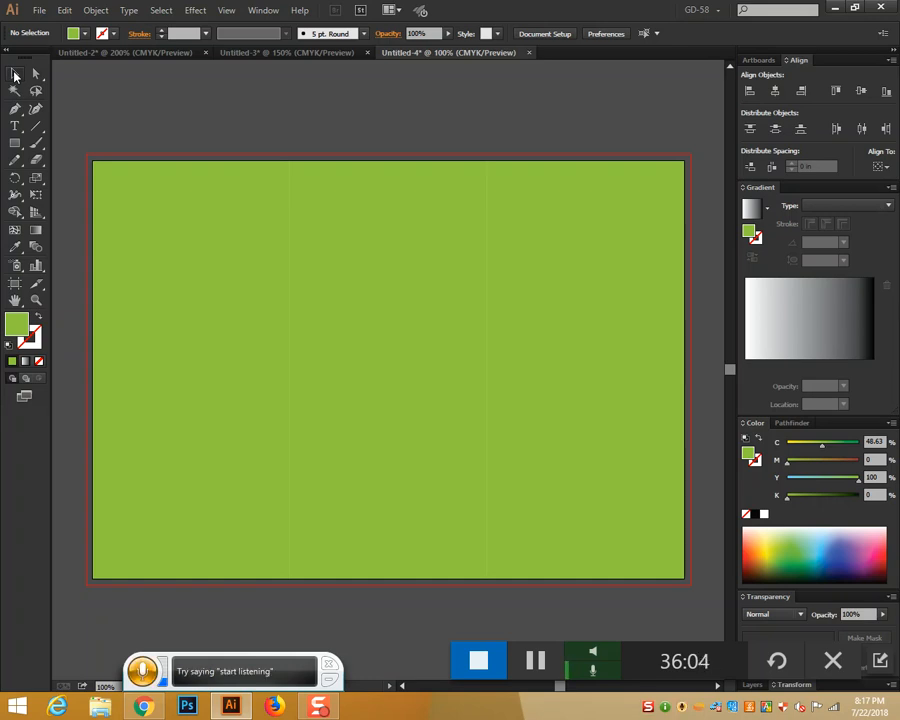
{"action": "left_click", "coordinate": [15, 73]}
{"action": "left_click", "coordinate": [252, 315]}
{"action": "left_click", "coordinate": [380, 330]}
{"action": "left_click", "coordinate": [590, 364]}
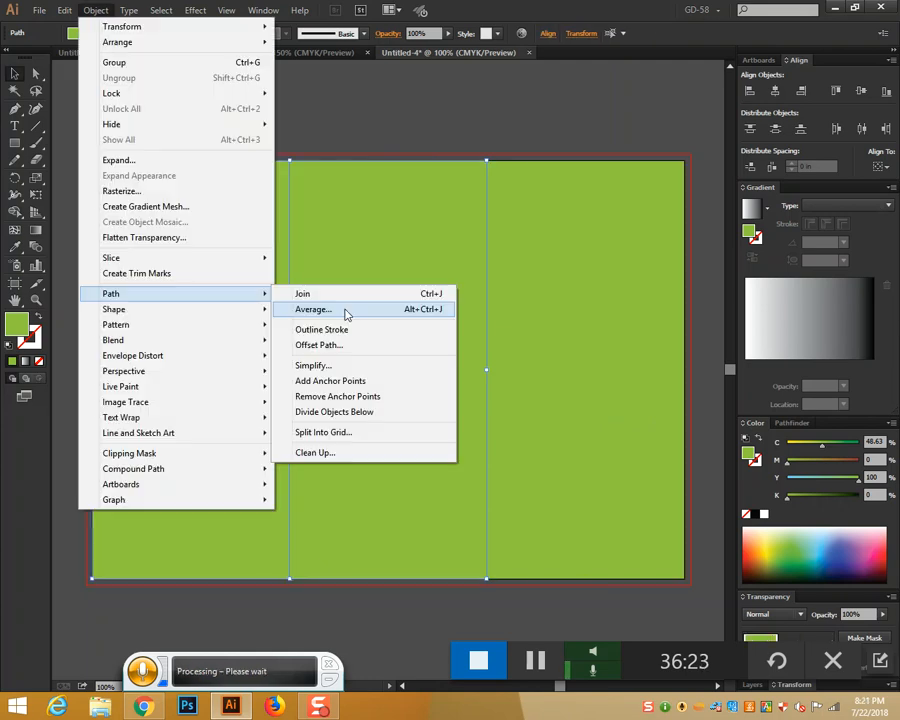
Apply an inward Offset Path to the panels, then undo it and clear the selection
{"action": "left_click", "coordinate": [339, 346]}
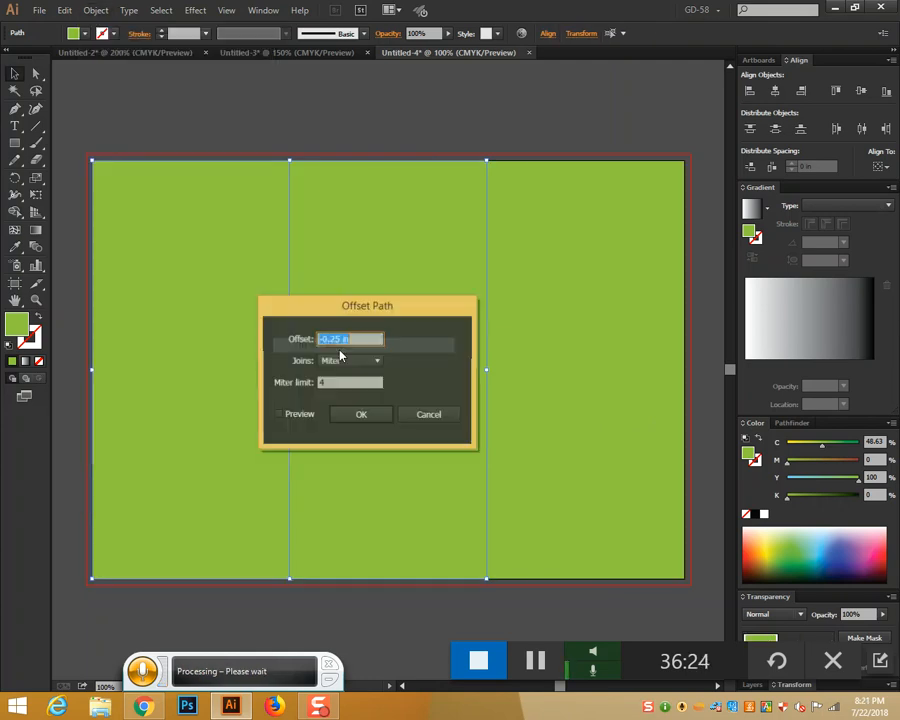
{"action": "left_click", "coordinate": [290, 415]}
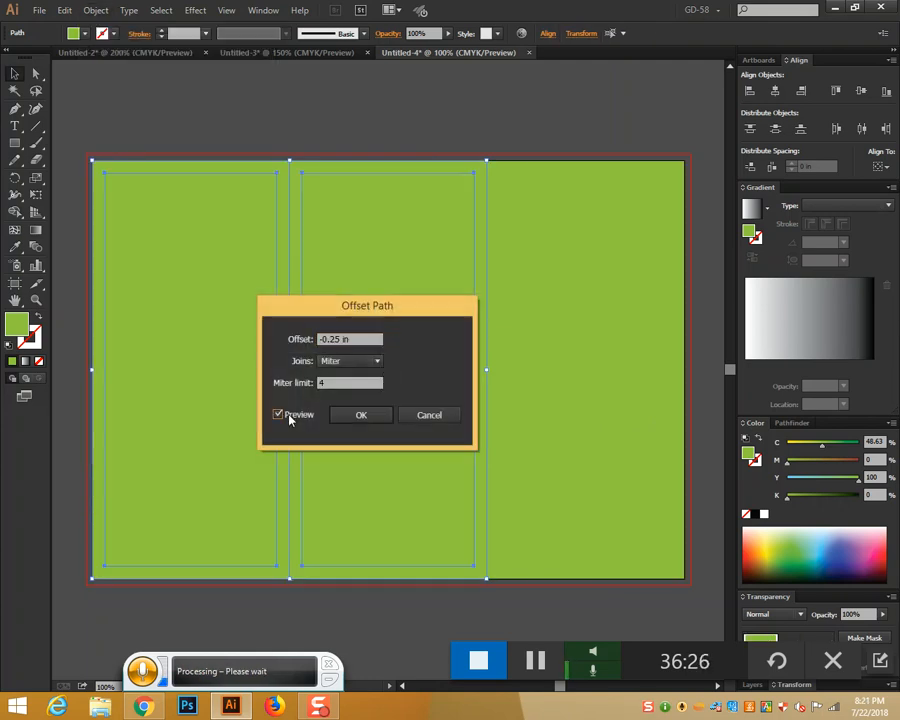
{"action": "left_click_drag", "start_coordinate": [391, 310], "coordinate": [646, 256]}
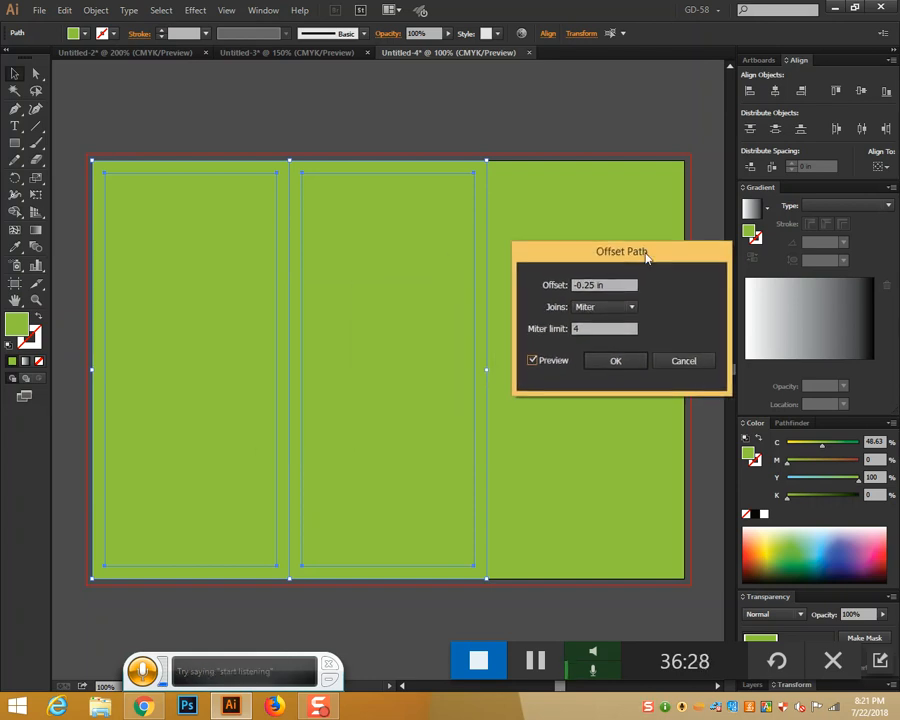
{"action": "left_click", "coordinate": [619, 364]}
{"action": "key", "text": "ctrl+z"}
{"action": "left_click", "coordinate": [410, 108]}
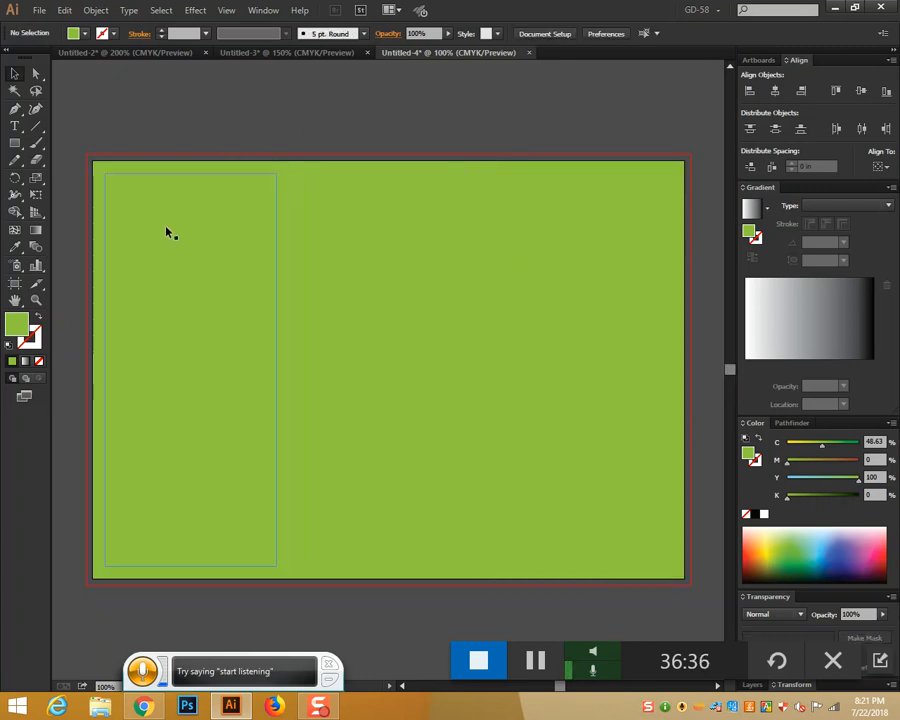
Alt-drag copies of the left inset outline into the other panels and turn the right one into a guide
{"action": "left_click", "coordinate": [215, 455]}
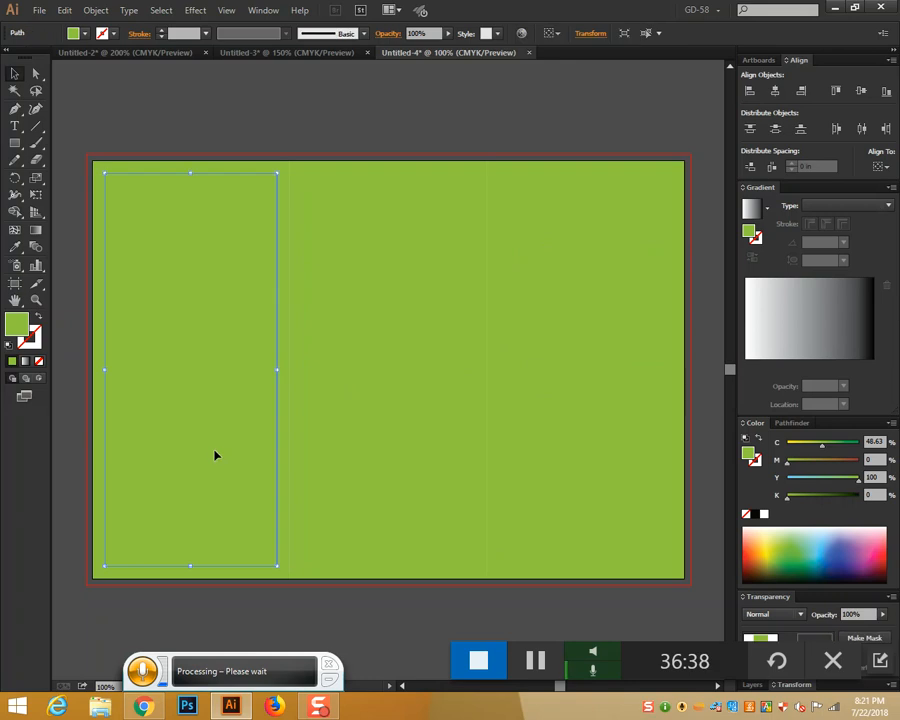
{"action": "left_click_drag", "start_coordinate": [215, 452], "coordinate": [585, 440]}
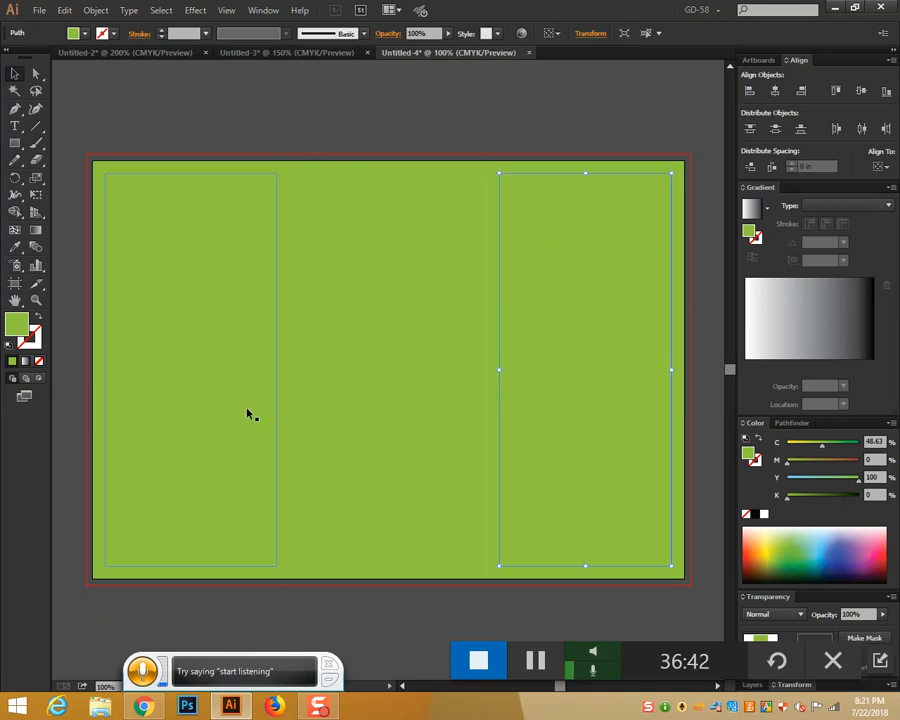
{"action": "key", "text": "ctrl+z"}
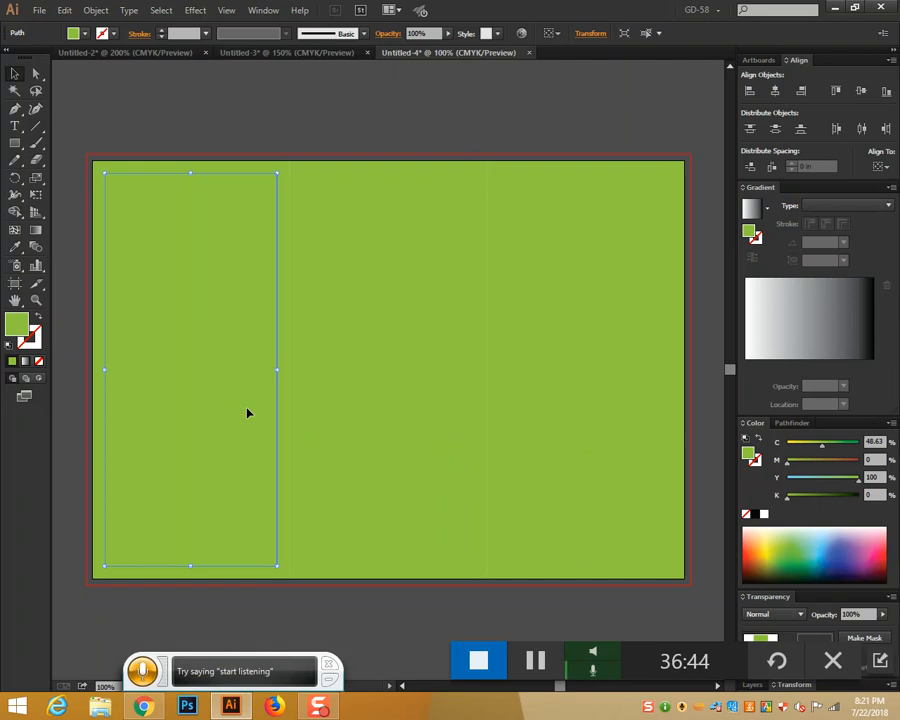
{"action": "left_click_drag", "start_coordinate": [248, 413], "coordinate": [432, 428]}
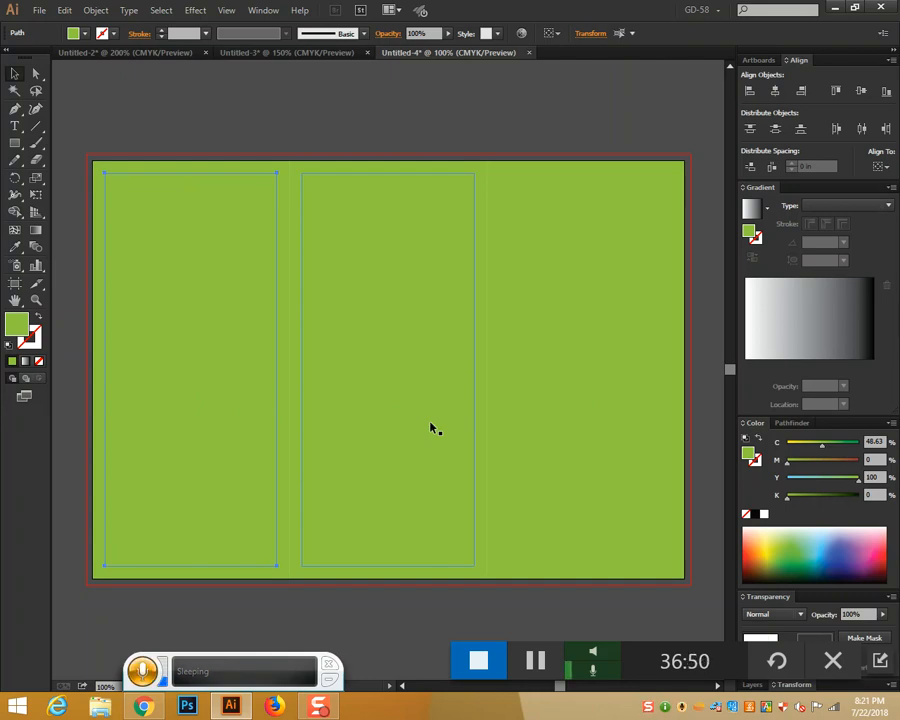
{"action": "left_click", "coordinate": [343, 416]}
{"action": "key", "text": "a"}
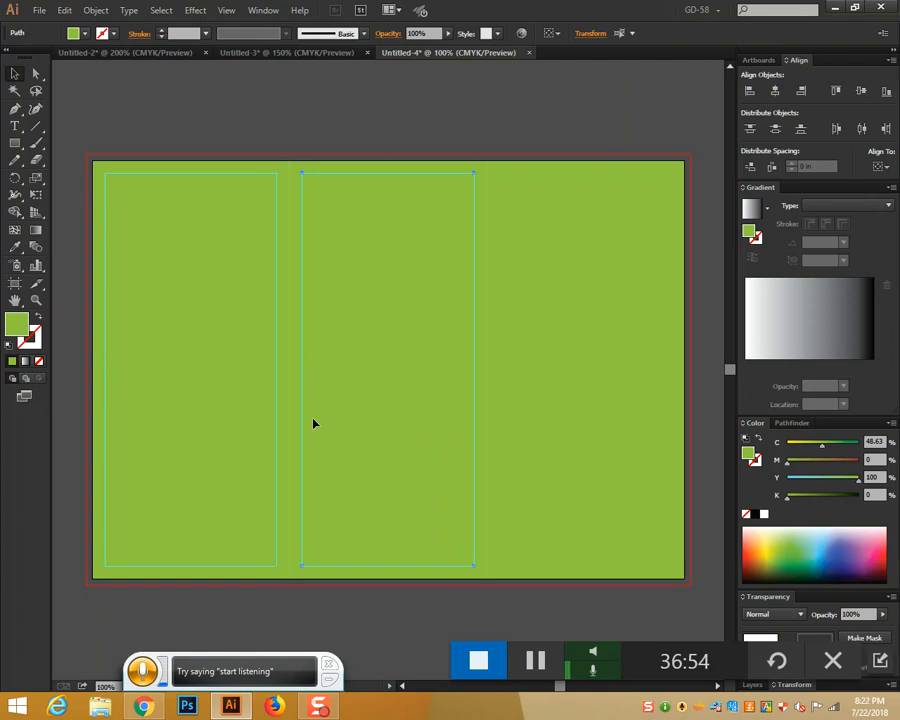
{"action": "left_click_drag", "start_coordinate": [313, 424], "coordinate": [518, 408]}
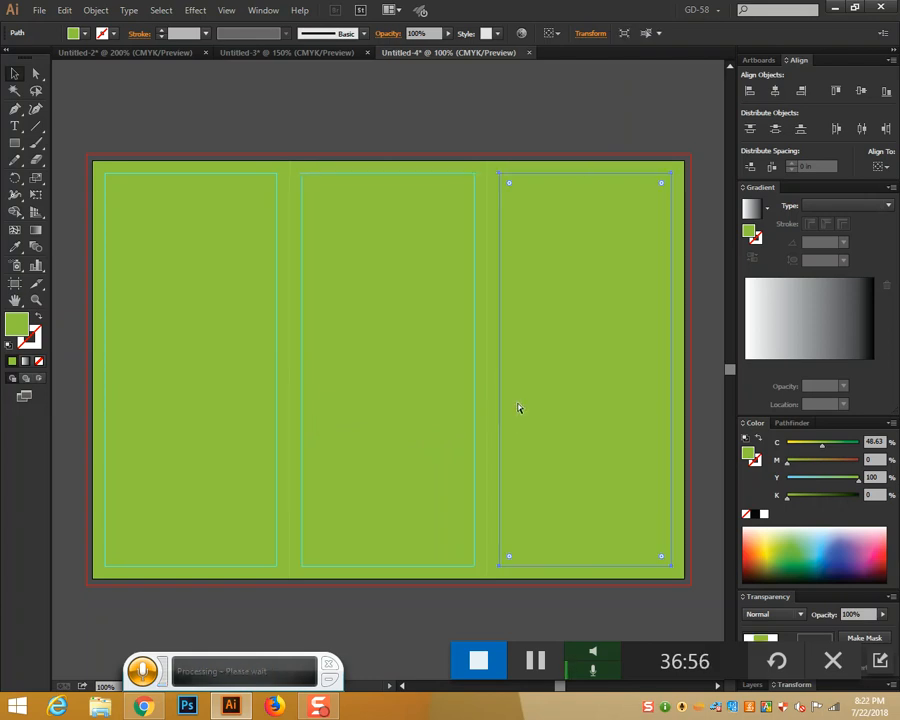
{"action": "key", "text": "ctrl+5"}
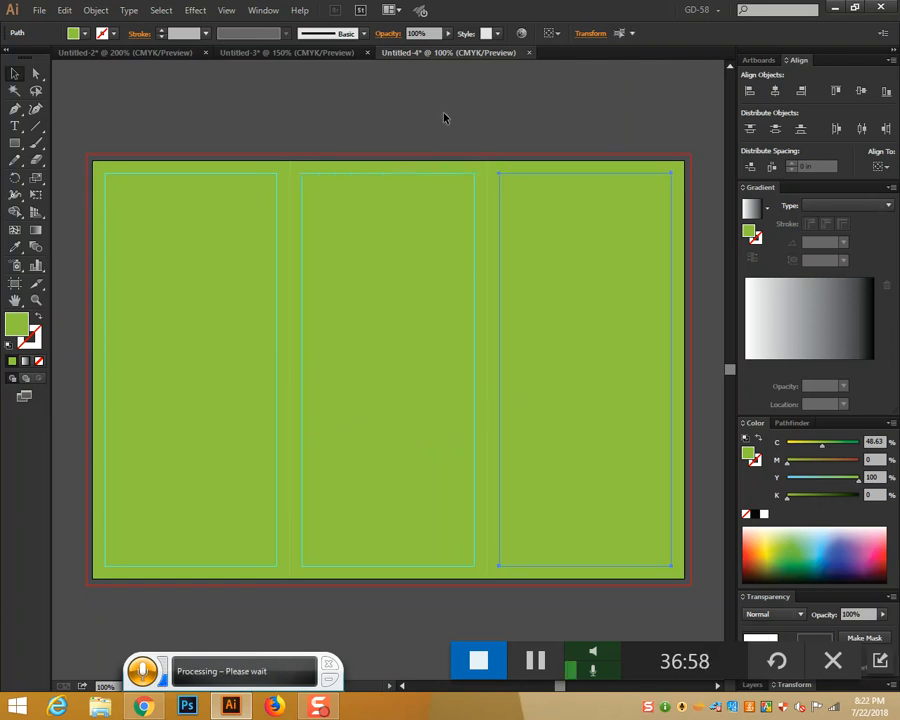
{"action": "left_click", "coordinate": [450, 101]}
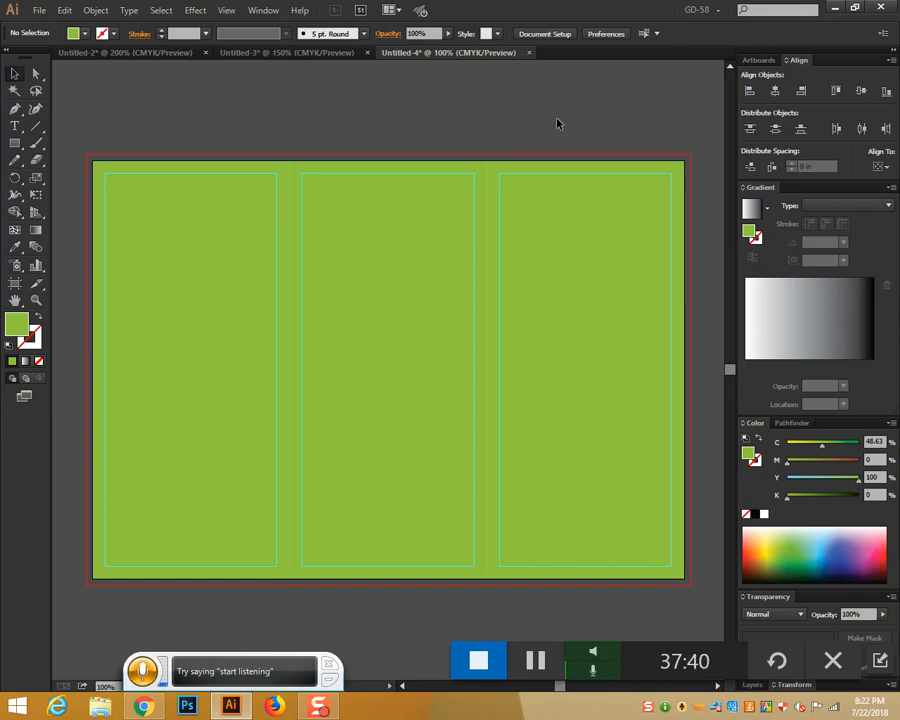
Show the rulers, select all and delete the green background, then zoom in and back out
{"action": "key", "text": "ctrl+r"}
{"action": "key", "text": "ctrl+a"}
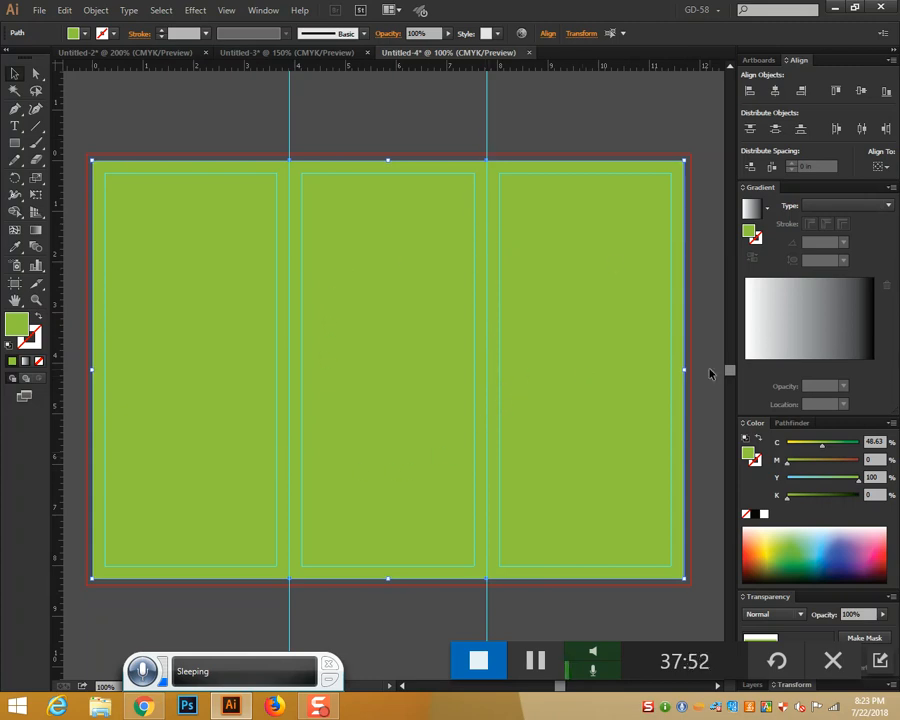
{"action": "key", "text": "Delete"}
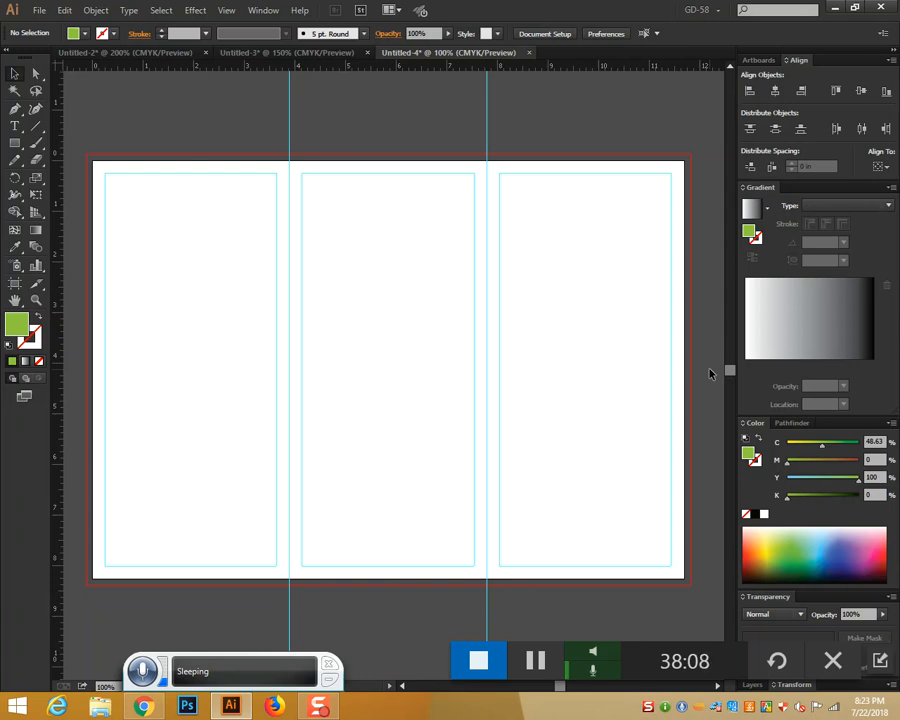
{"action": "key", "text": "ctrl+equal"}
{"action": "key", "text": "ctrl+minus"}
Bring Chrome forward and close the extra empty, tri-fold and igloo logo tabs
{"action": "left_click", "coordinate": [144, 707]}
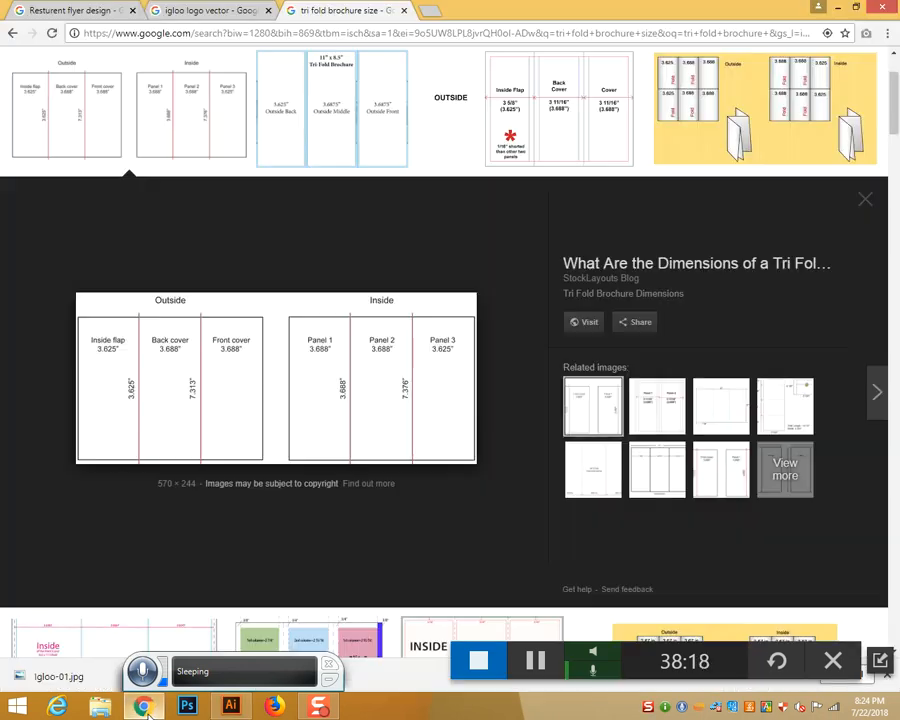
{"action": "left_click", "coordinate": [428, 12]}
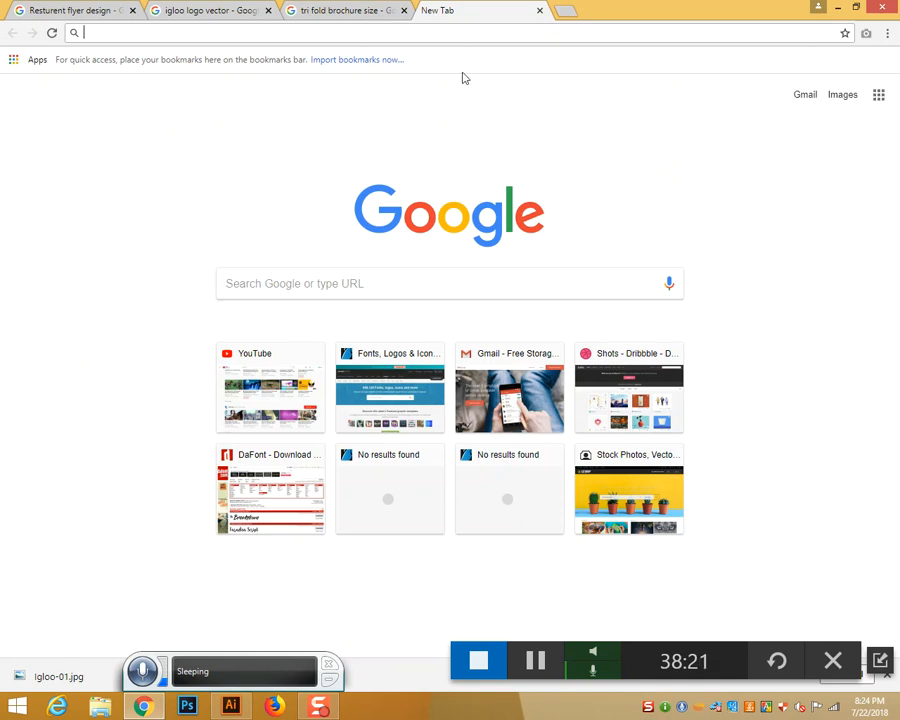
{"action": "left_click", "coordinate": [539, 11]}
{"action": "middle_click", "coordinate": [287, 12]}
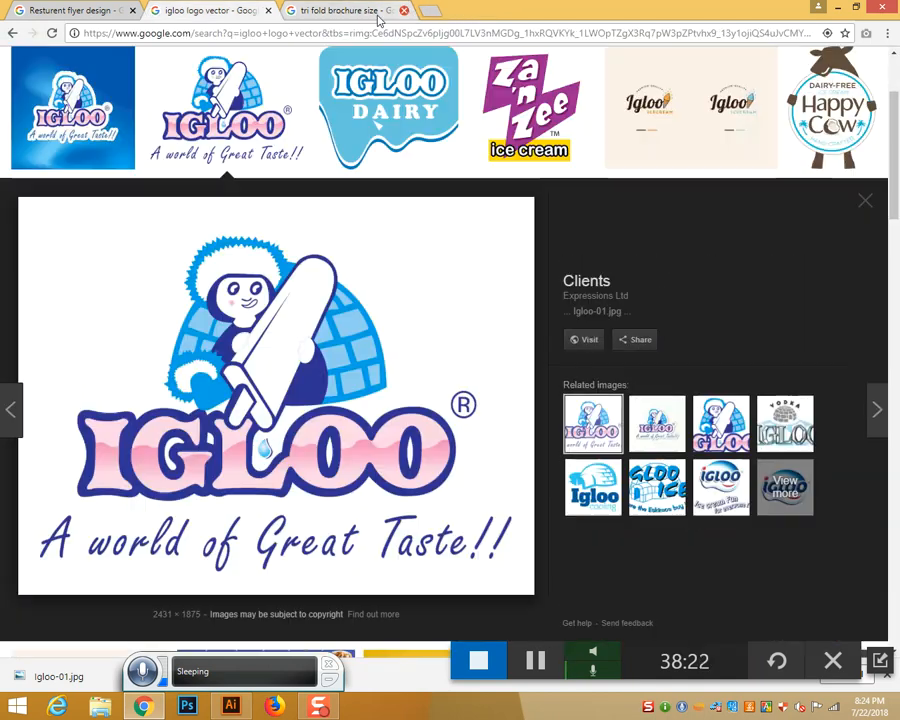
{"action": "left_click", "coordinate": [268, 11]}
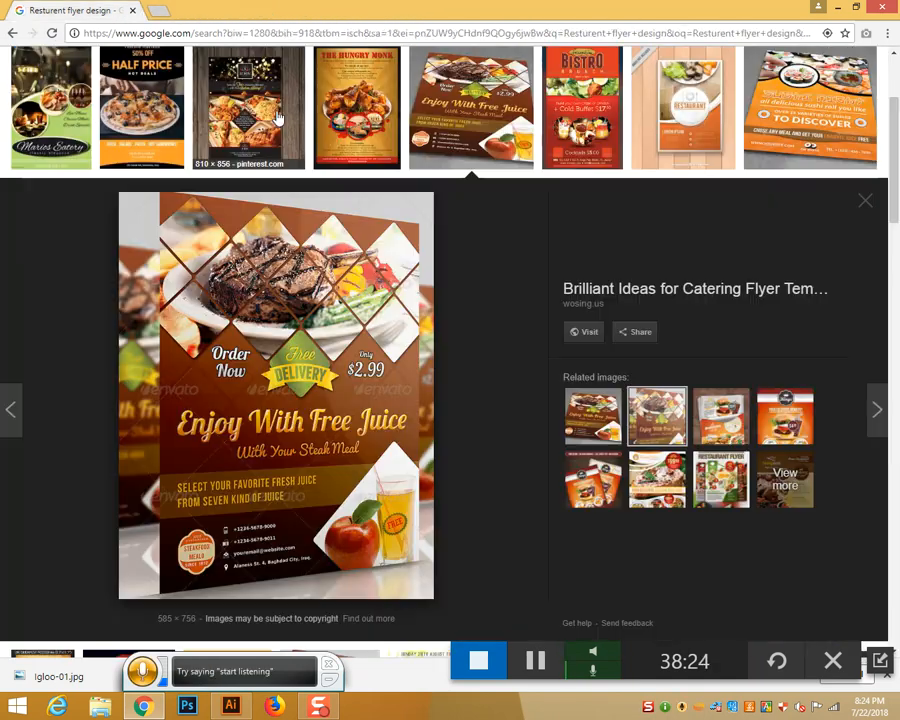
Search images for 'It Image' and preview the blue hand-and-tech-icons photo
{"action": "scroll", "coordinate": [253, 272], "scroll_direction": "up", "scroll_amount": 3}
{"action": "left_click_drag", "start_coordinate": [225, 75], "coordinate": [77, 70]}
{"action": "type", "text": "It"}
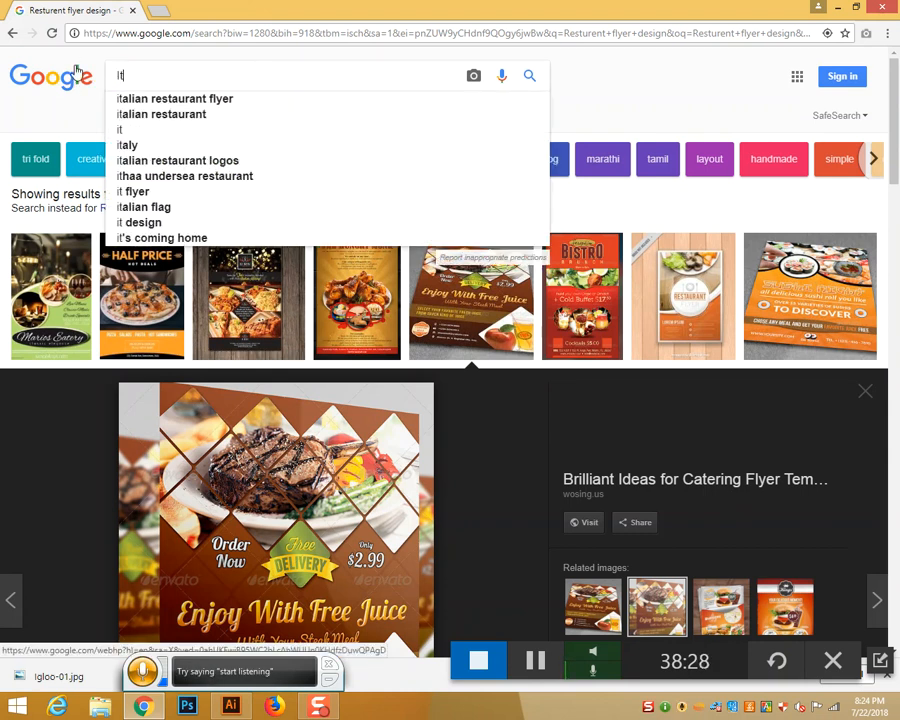
{"action": "type", "text": " Image"}
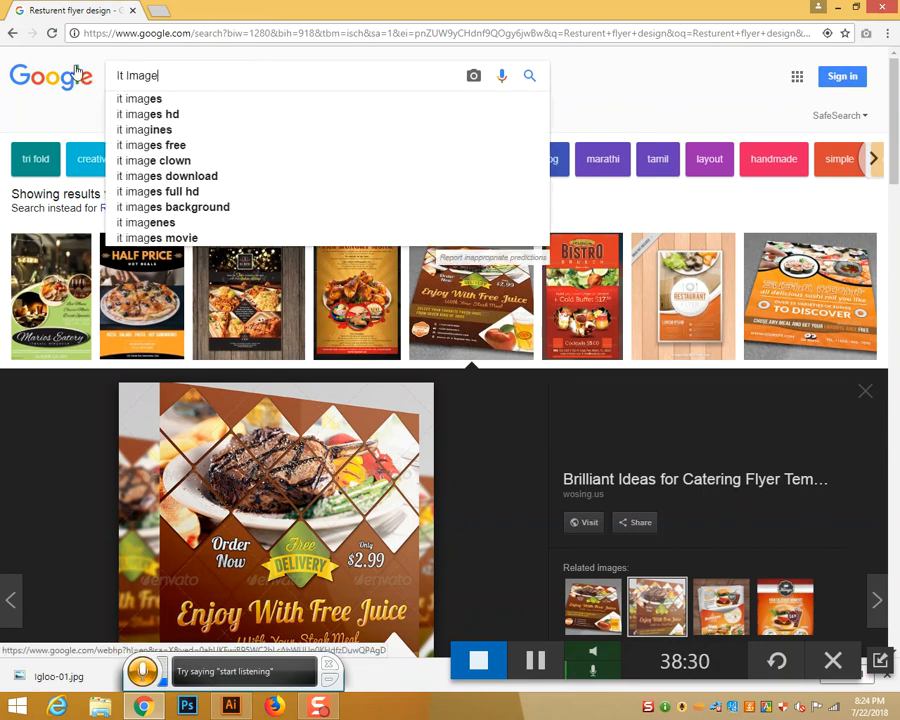
{"action": "key", "text": "Return"}
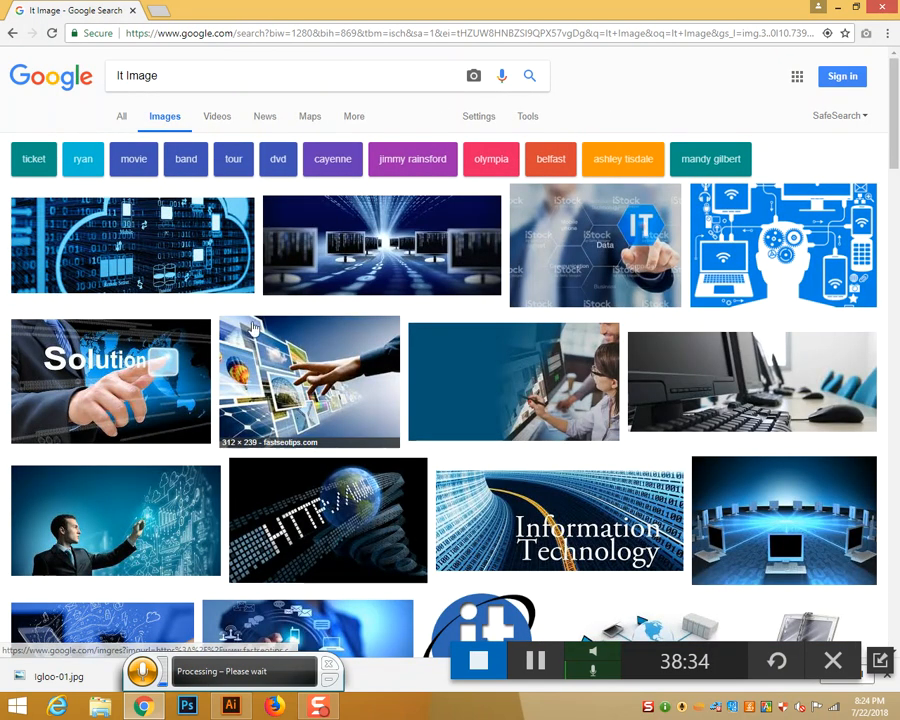
{"action": "scroll", "coordinate": [460, 374], "scroll_direction": "down", "scroll_amount": 4}
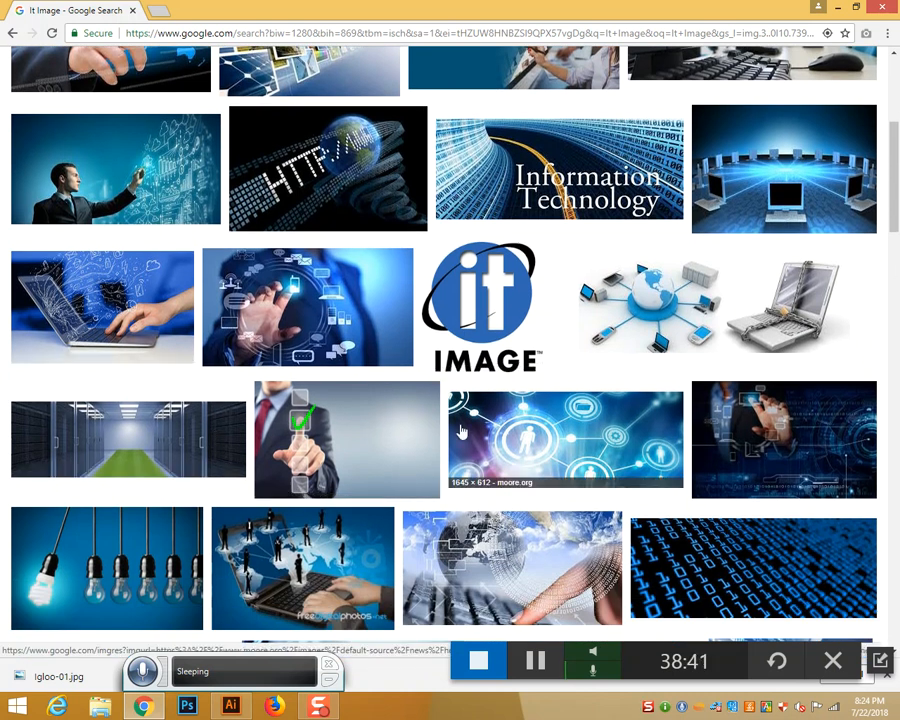
{"action": "left_click", "coordinate": [311, 313]}
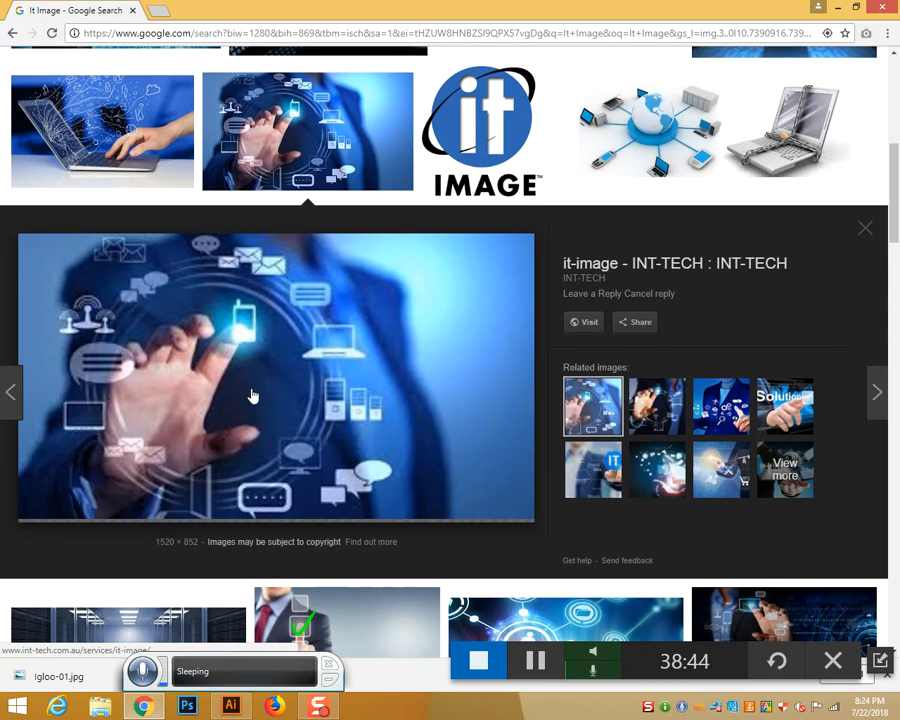
Switch from Chrome back to the Untitled-4 brochure in Illustrator
{"action": "key", "text": "alt+Tab"}
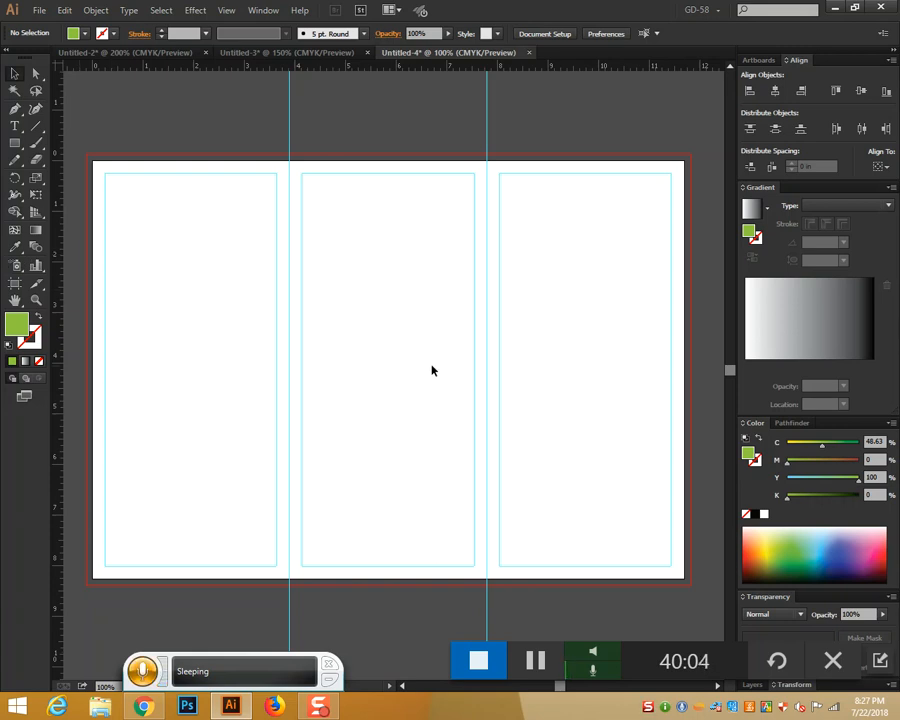
Pen-draw a closed header band whose bottom edge zigzags across both fold guides to the right edge
{"action": "left_click", "coordinate": [14, 108]}
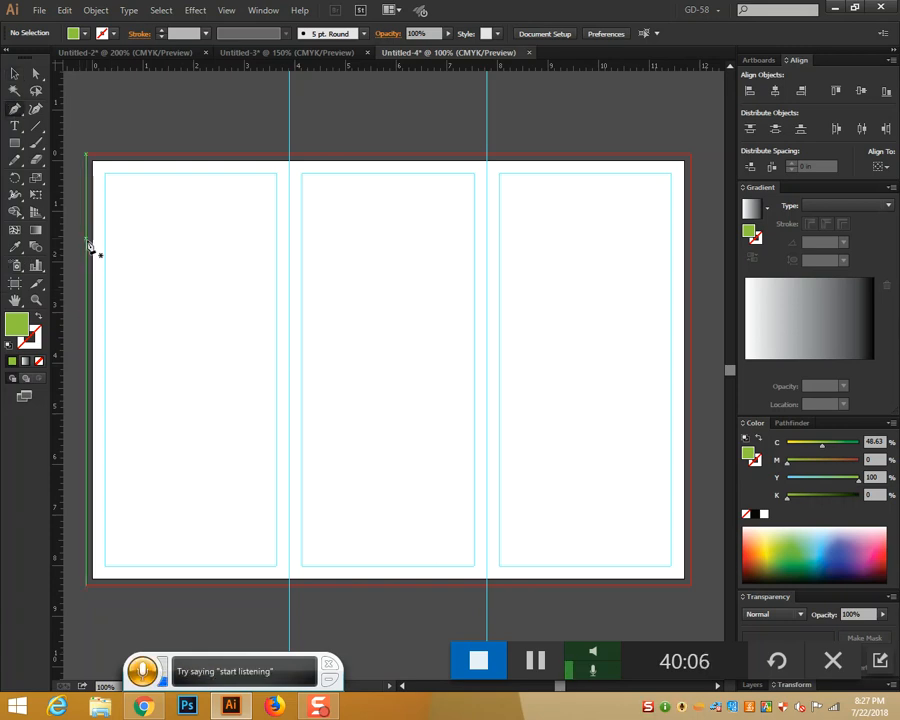
{"action": "left_click", "coordinate": [92, 249]}
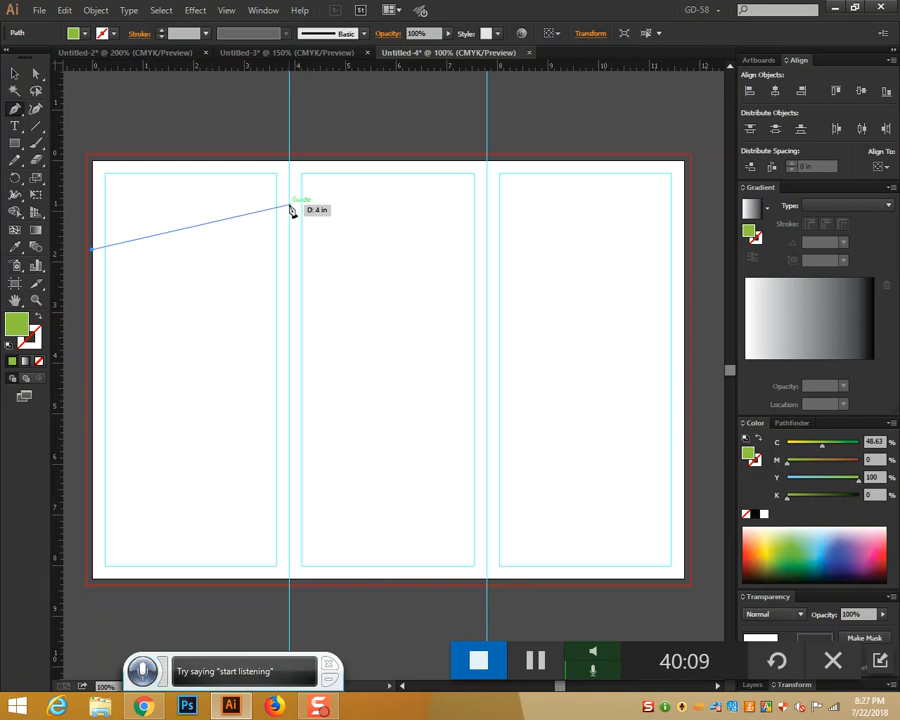
{"action": "left_click", "coordinate": [290, 207]}
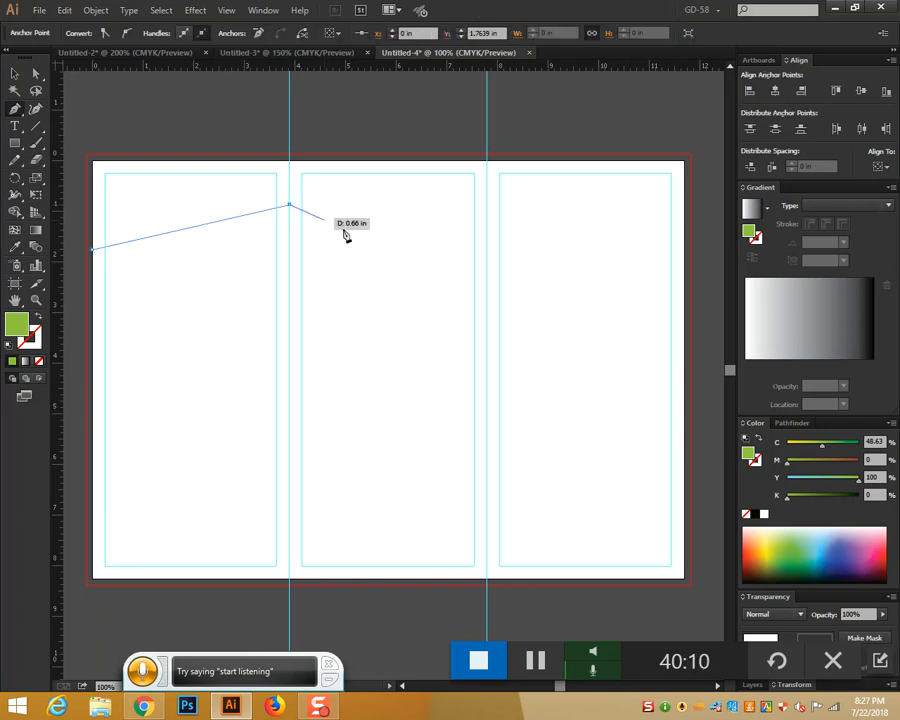
{"action": "left_click", "coordinate": [487, 245]}
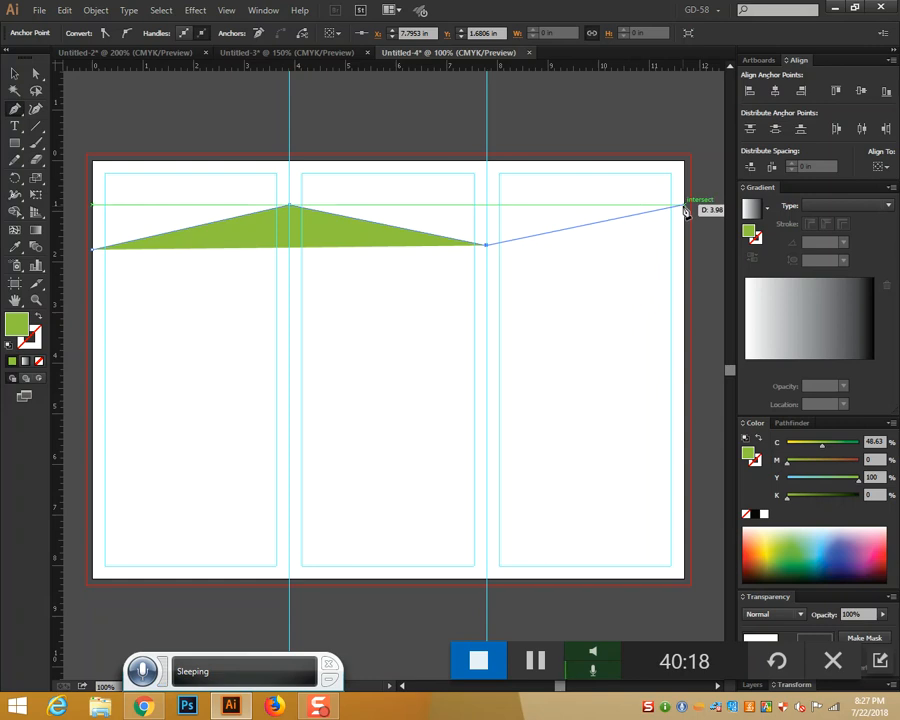
{"action": "left_click", "coordinate": [684, 206]}
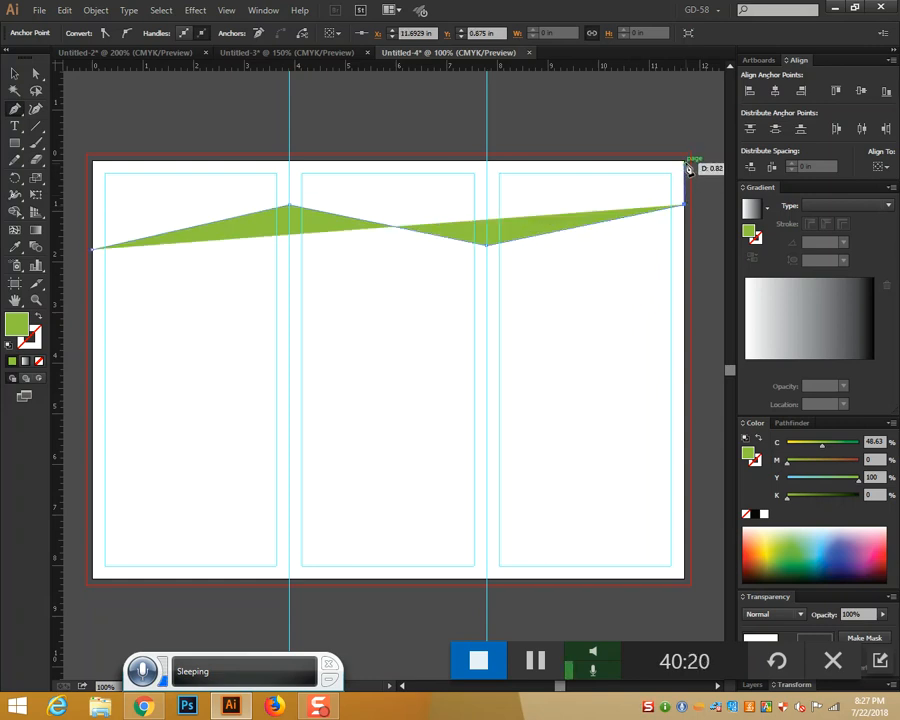
{"action": "left_click", "coordinate": [686, 161]}
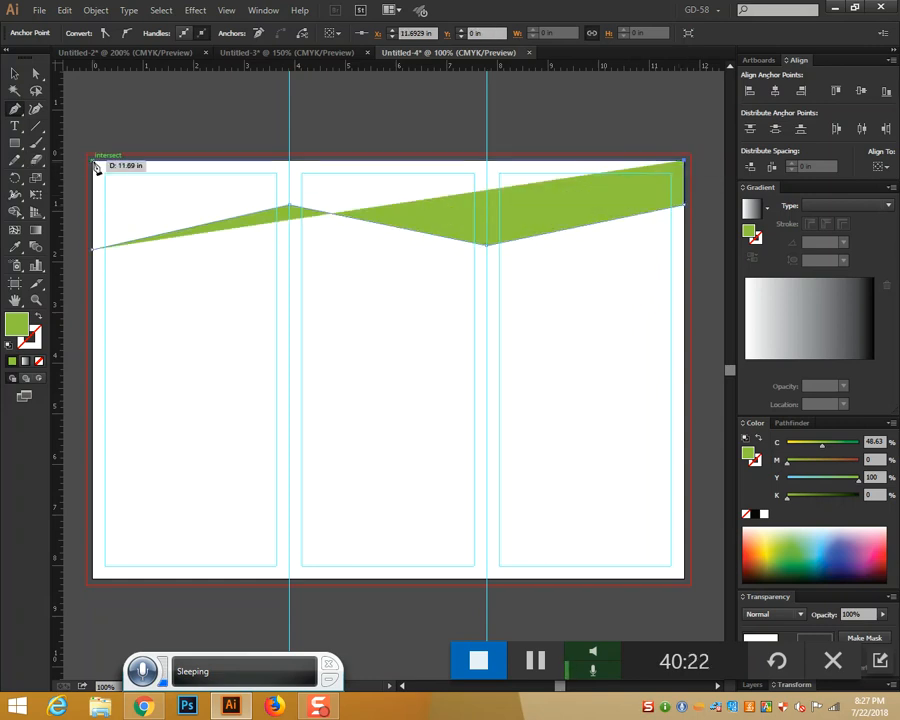
{"action": "left_click", "coordinate": [93, 161]}
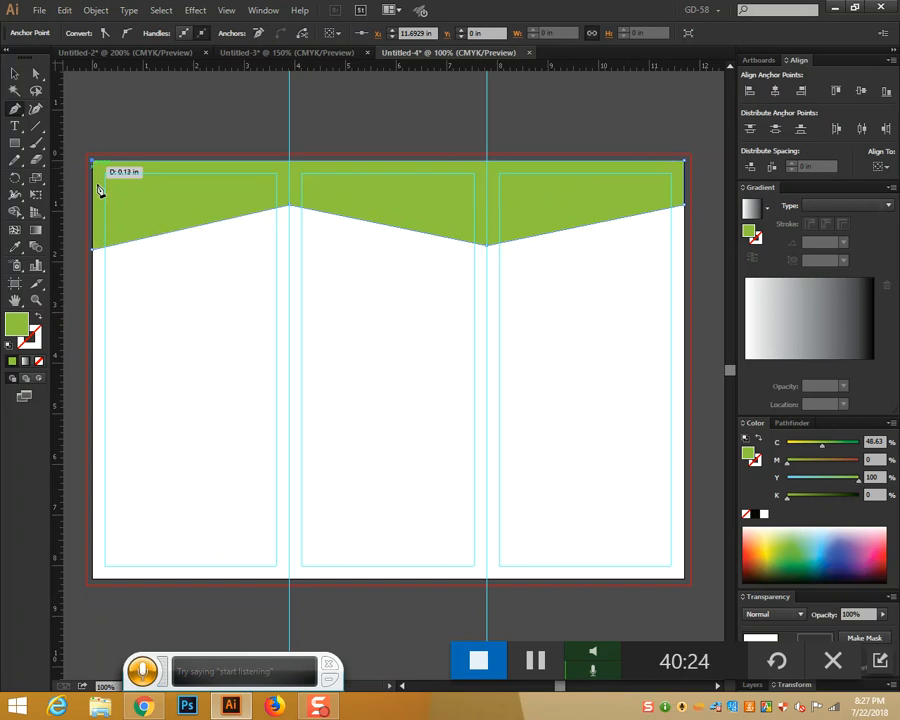
{"action": "left_click", "coordinate": [93, 250]}
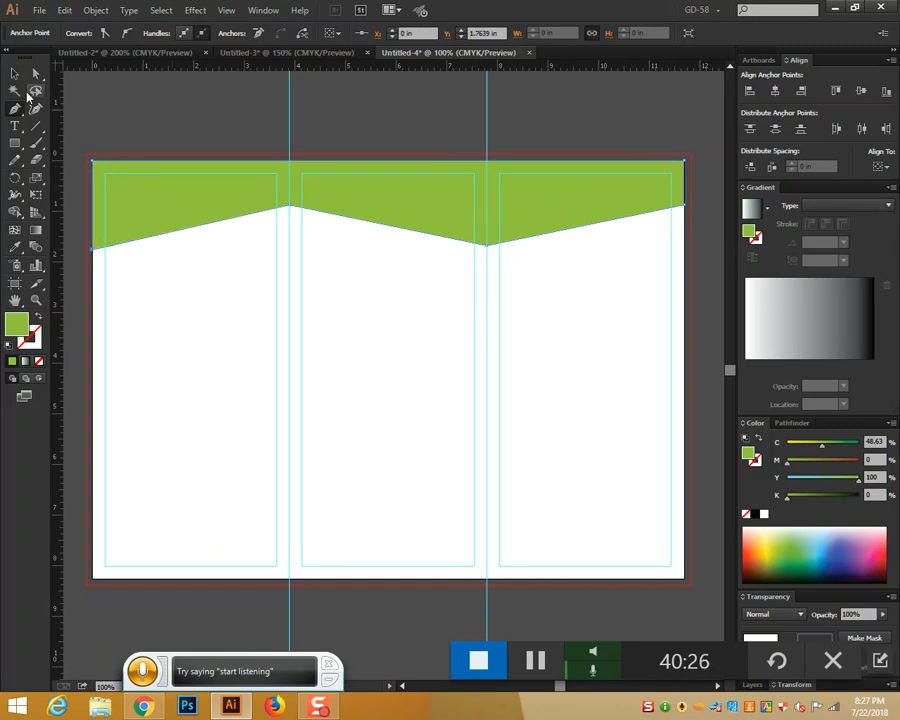
{"action": "left_click", "coordinate": [15, 74]}
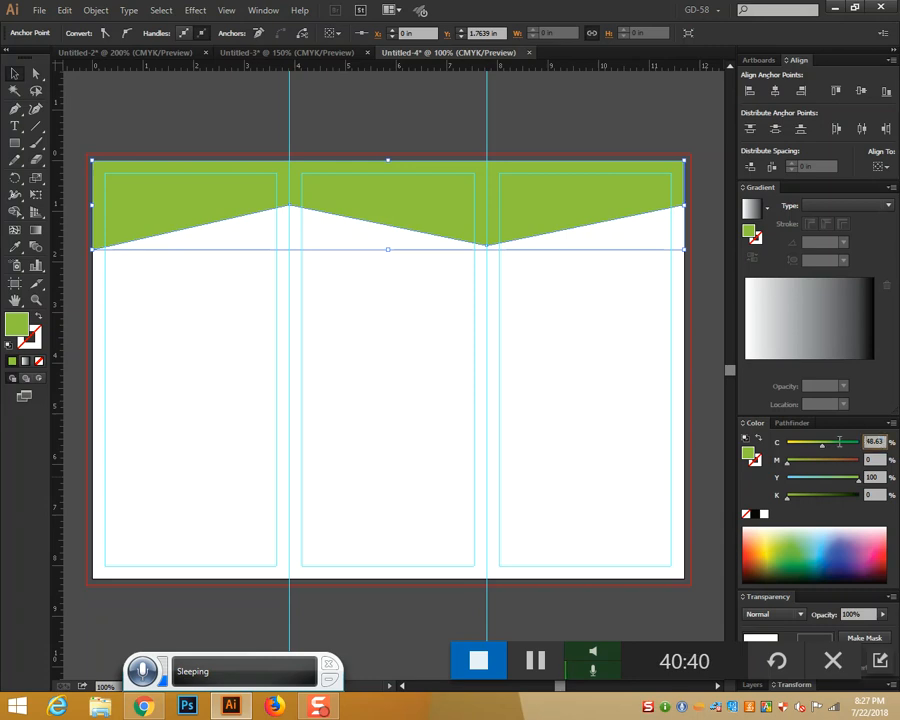
{"action": "left_click_drag", "start_coordinate": [839, 441], "coordinate": [839, 443]}
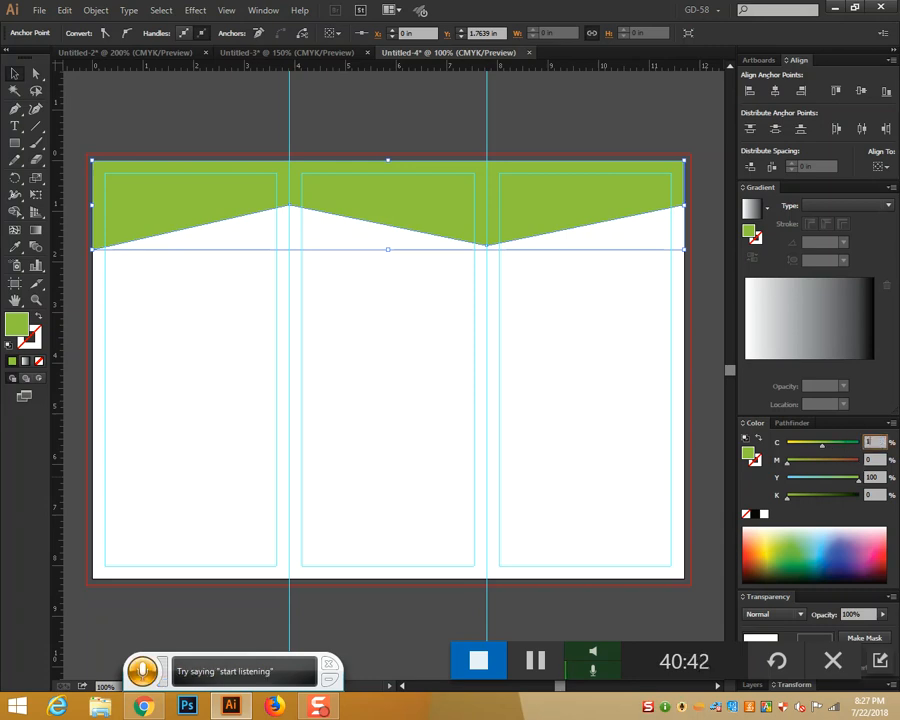
{"action": "type", "text": "10"}
{"action": "key", "text": "Tab"}
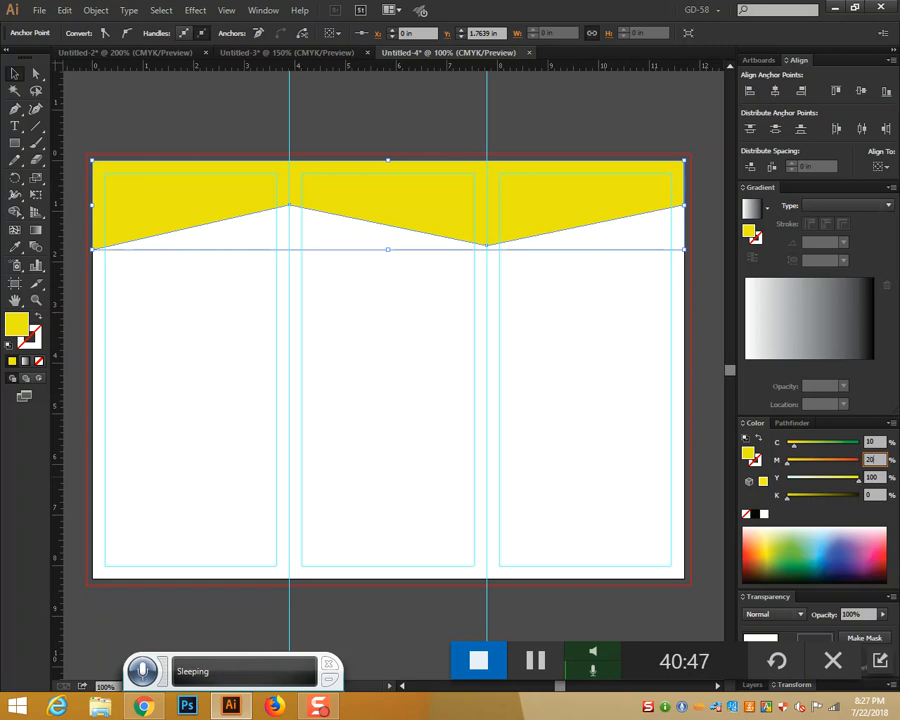
{"action": "key", "text": "Tab"}
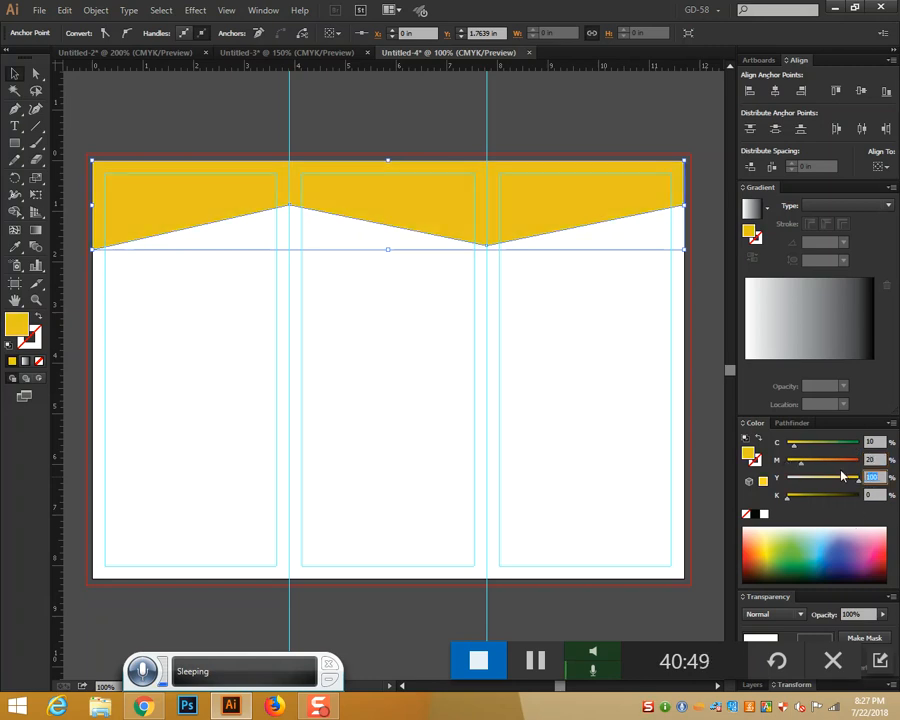
{"action": "type", "text": "80"}
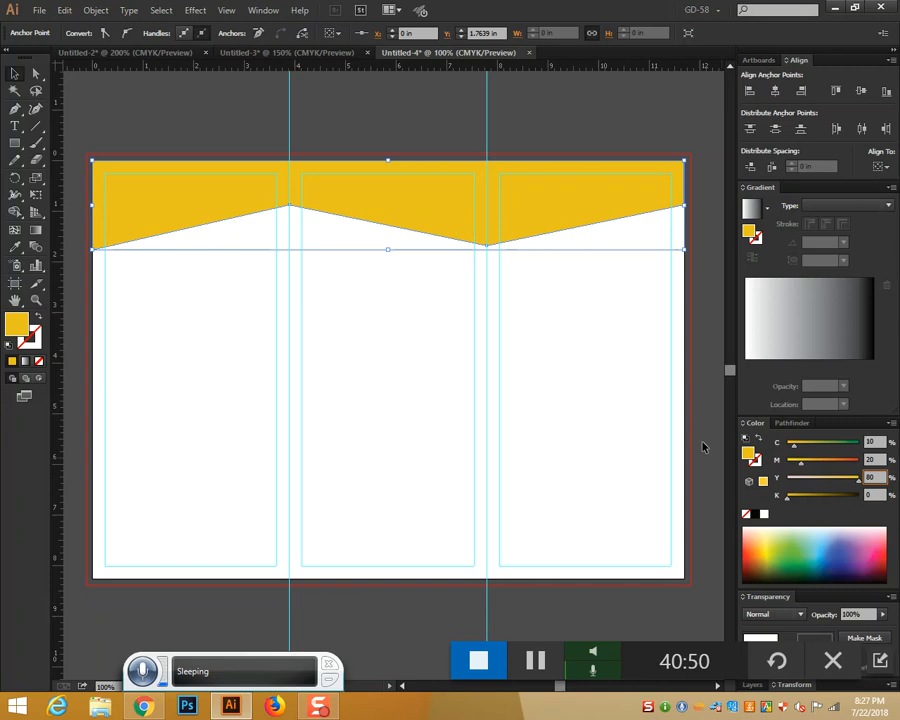
{"action": "left_click", "coordinate": [649, 416]}
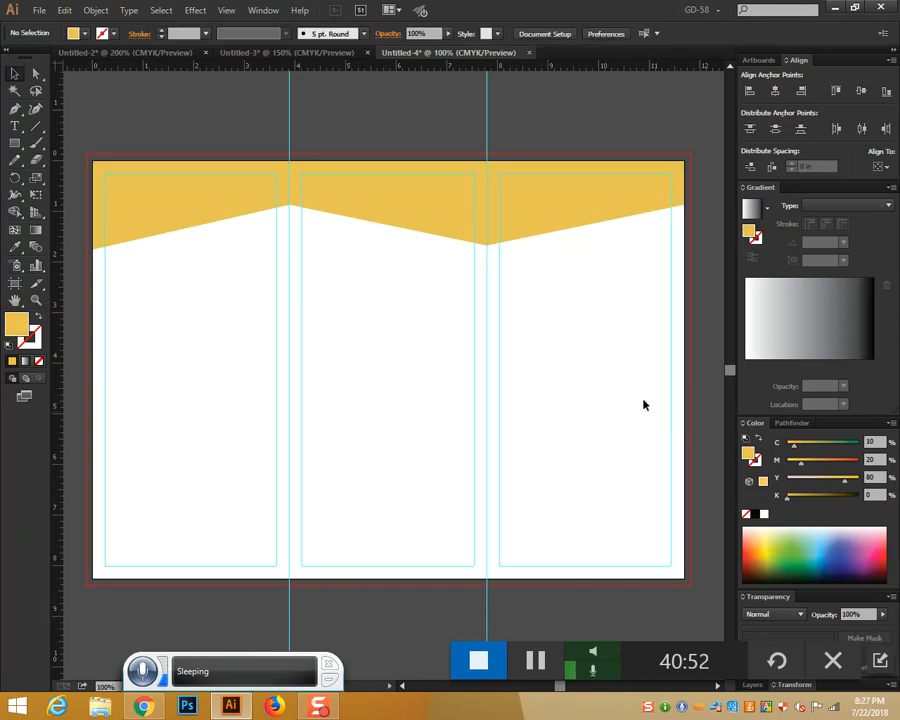
{"action": "left_click", "coordinate": [551, 230]}
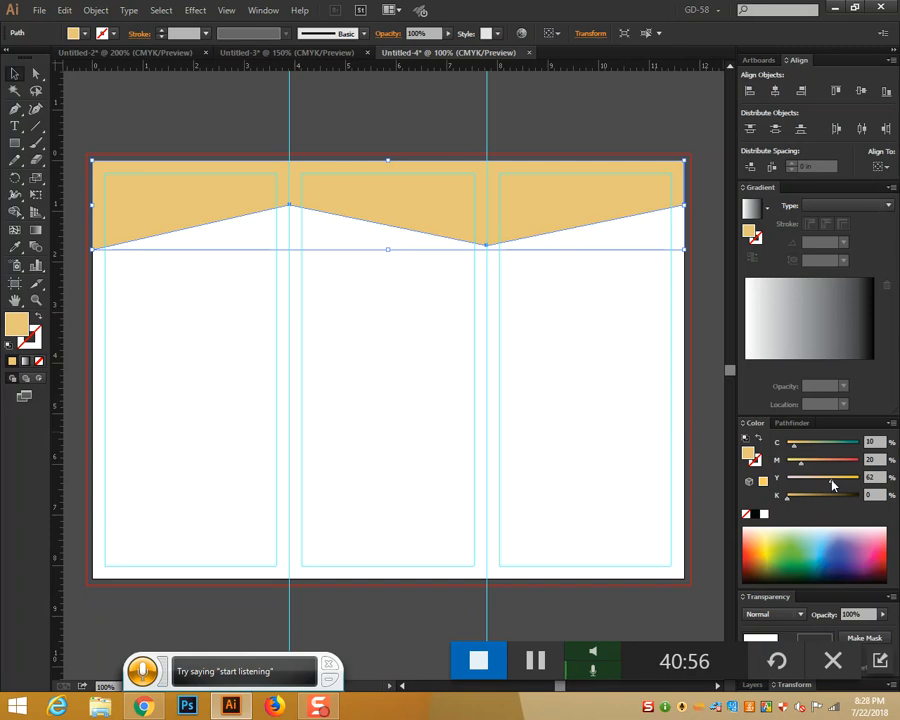
{"action": "left_click", "coordinate": [563, 483]}
{"action": "left_click", "coordinate": [427, 191]}
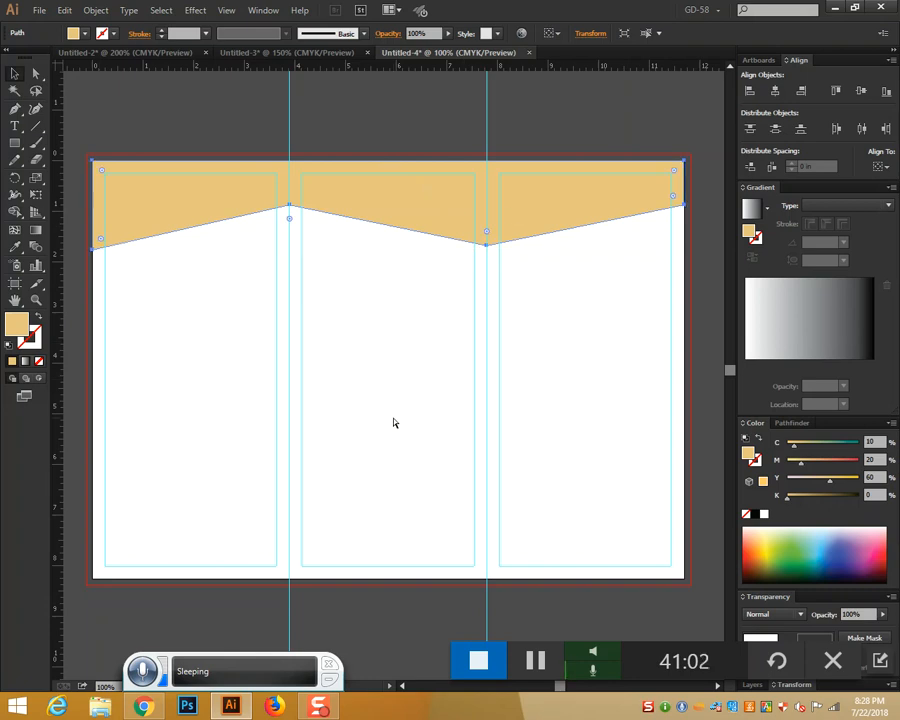
{"action": "key", "text": "ctrl+plus"}
{"action": "key", "text": "ctrl+plus"}
{"action": "left_click_drag", "start_coordinate": [320, 173], "coordinate": [533, 331]}
{"action": "key", "text": "ctrl+minus"}
{"action": "key", "text": "ctrl+minus"}
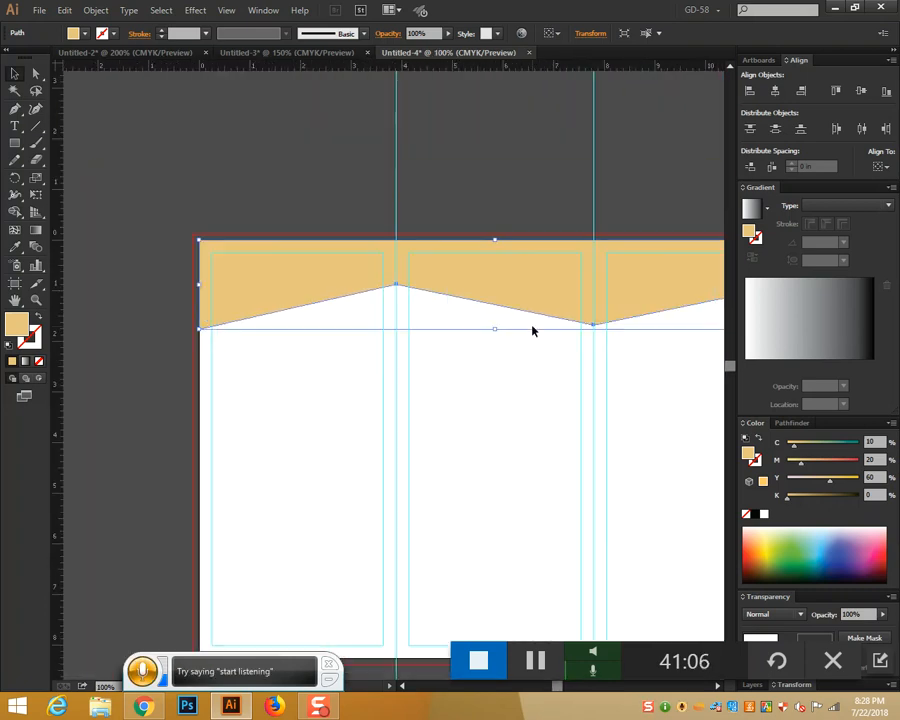
Draw a diamond with the Pen tool straddling the middle of the header's zigzag edge
{"action": "left_click", "coordinate": [357, 305]}
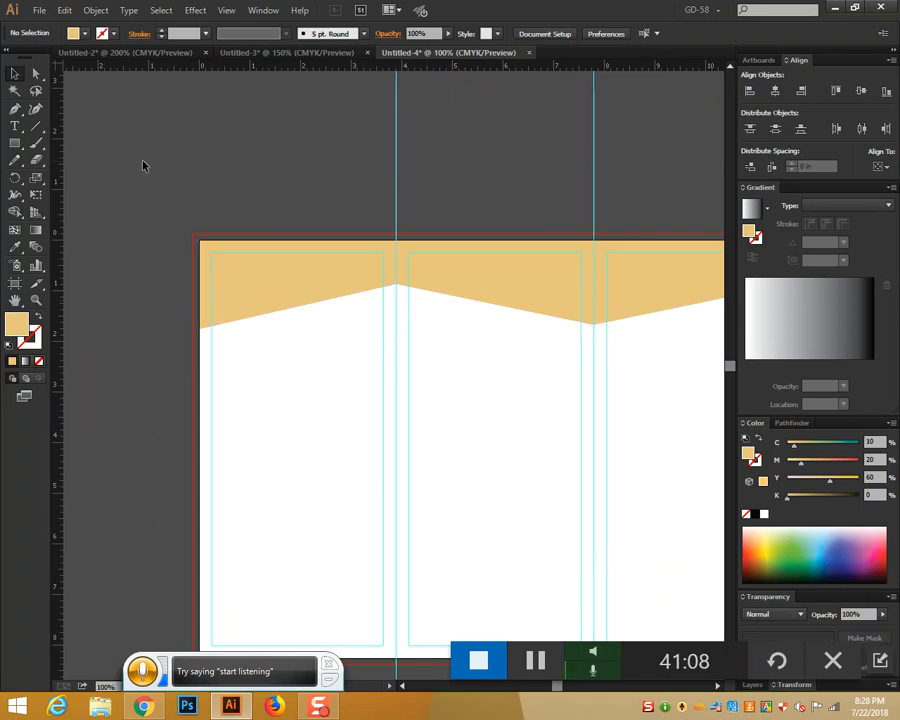
{"action": "left_click", "coordinate": [15, 108]}
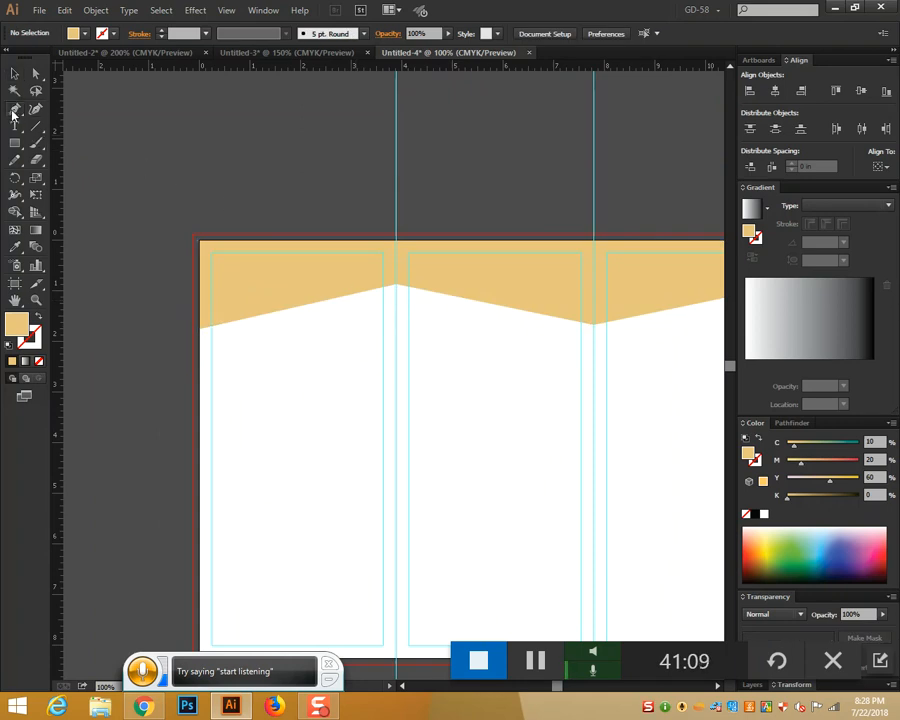
{"action": "left_click", "coordinate": [297, 305]}
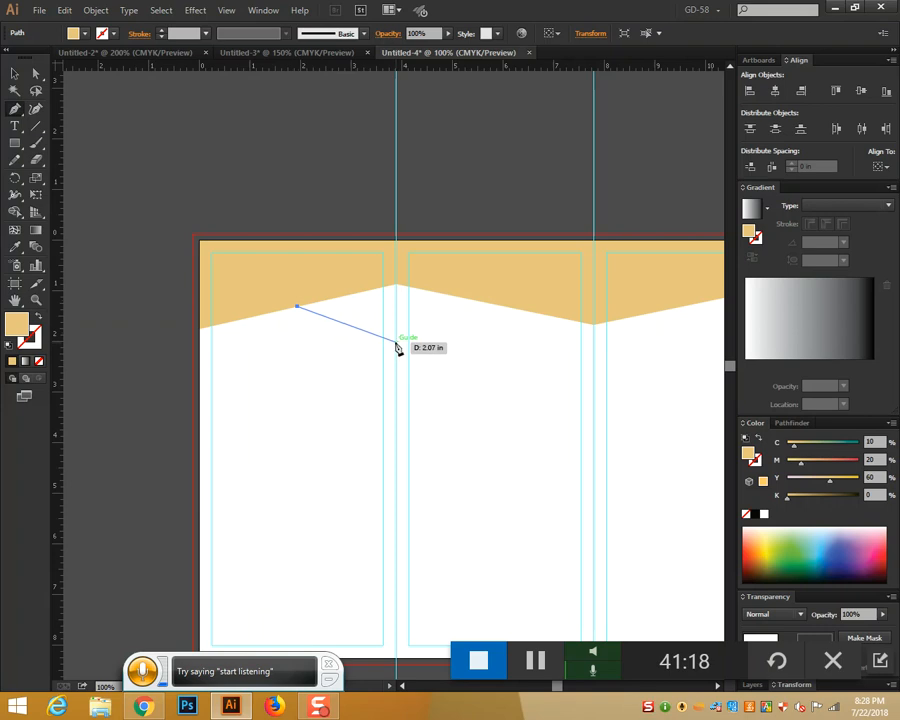
{"action": "left_click", "coordinate": [397, 343]}
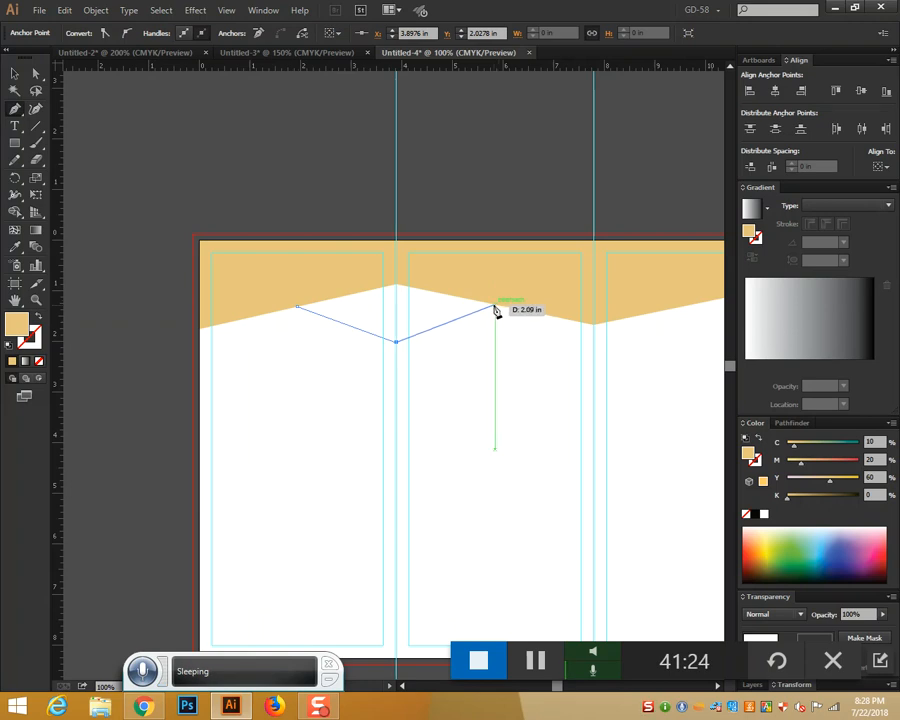
{"action": "left_click", "coordinate": [494, 304]}
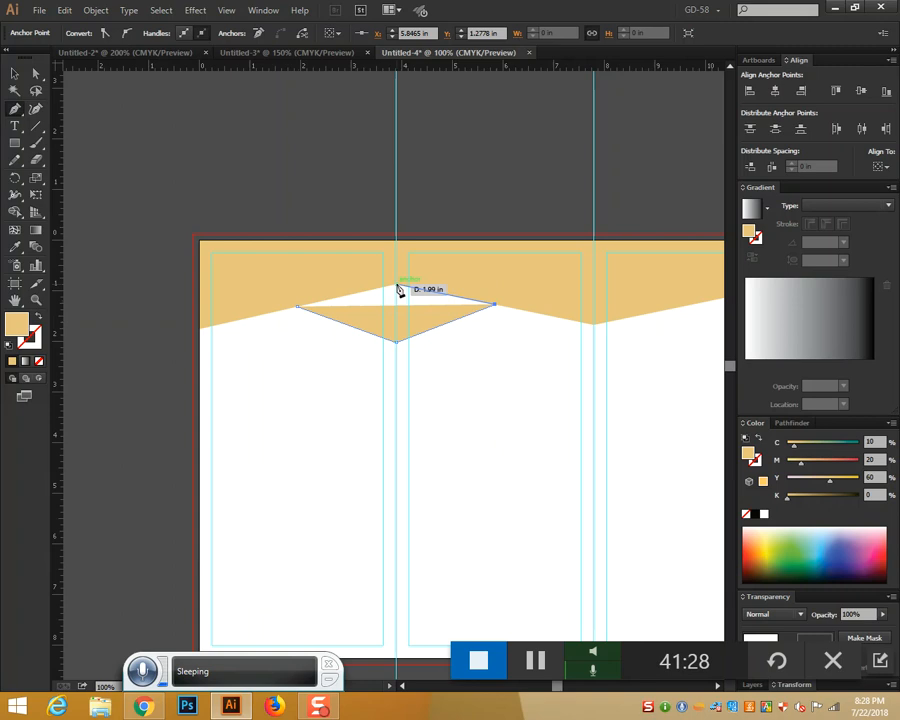
{"action": "left_click", "coordinate": [397, 289]}
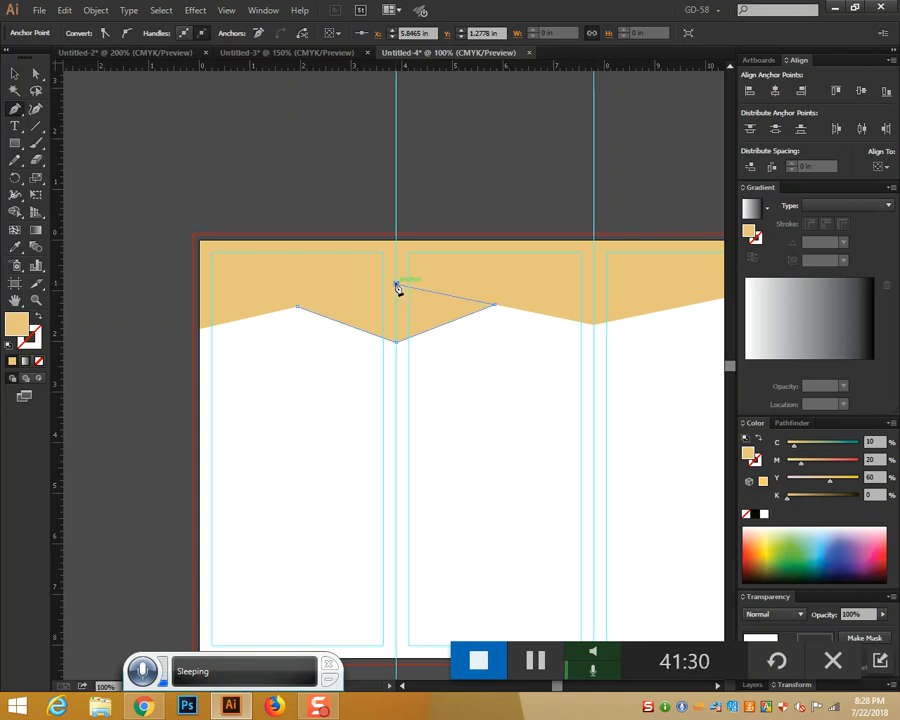
{"action": "left_click", "coordinate": [298, 310]}
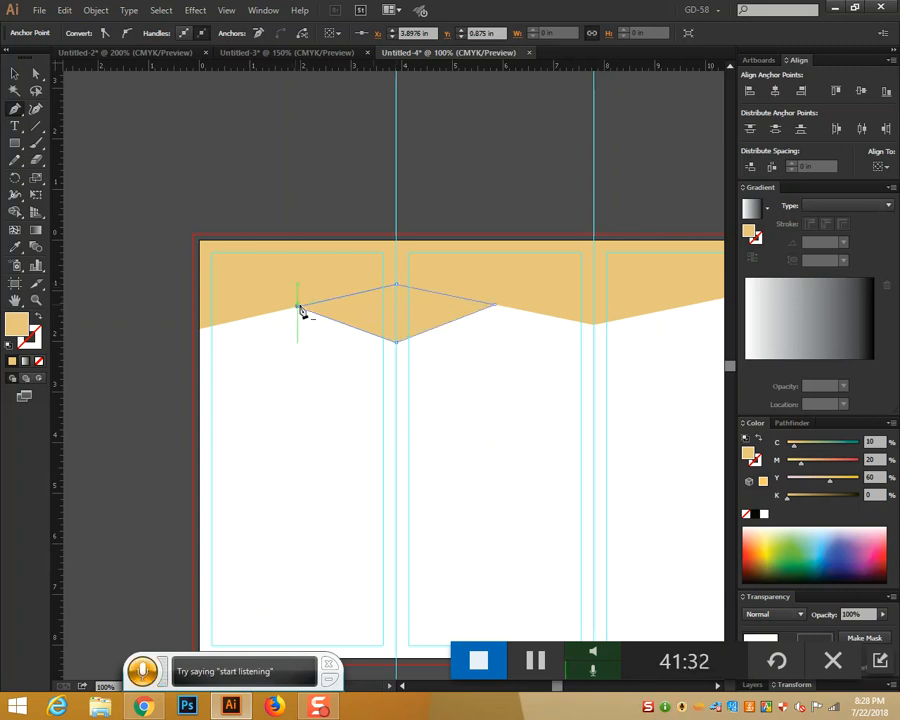
Draw a triangle where the header's zigzag meets the artboard's right edge
{"action": "left_click_drag", "start_coordinate": [502, 430], "coordinate": [362, 390]}
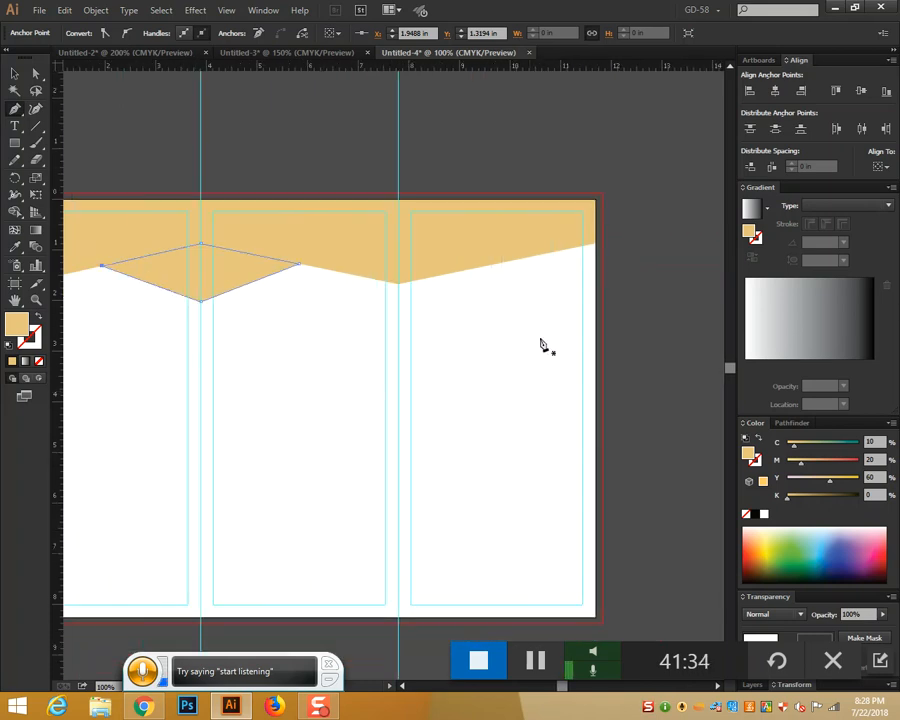
{"action": "left_click", "coordinate": [497, 265]}
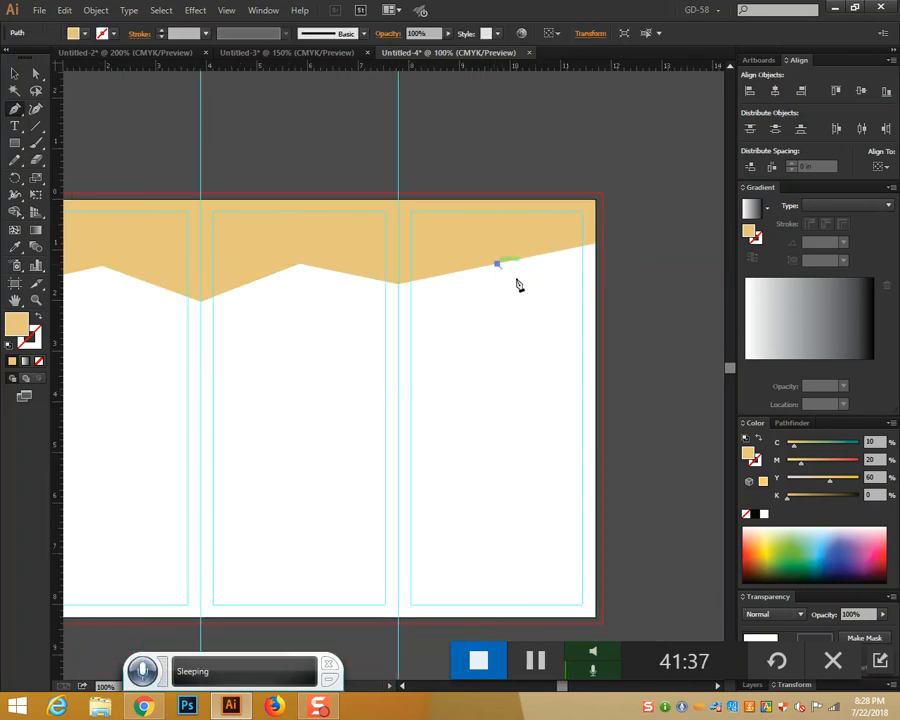
{"action": "left_click", "coordinate": [597, 299]}
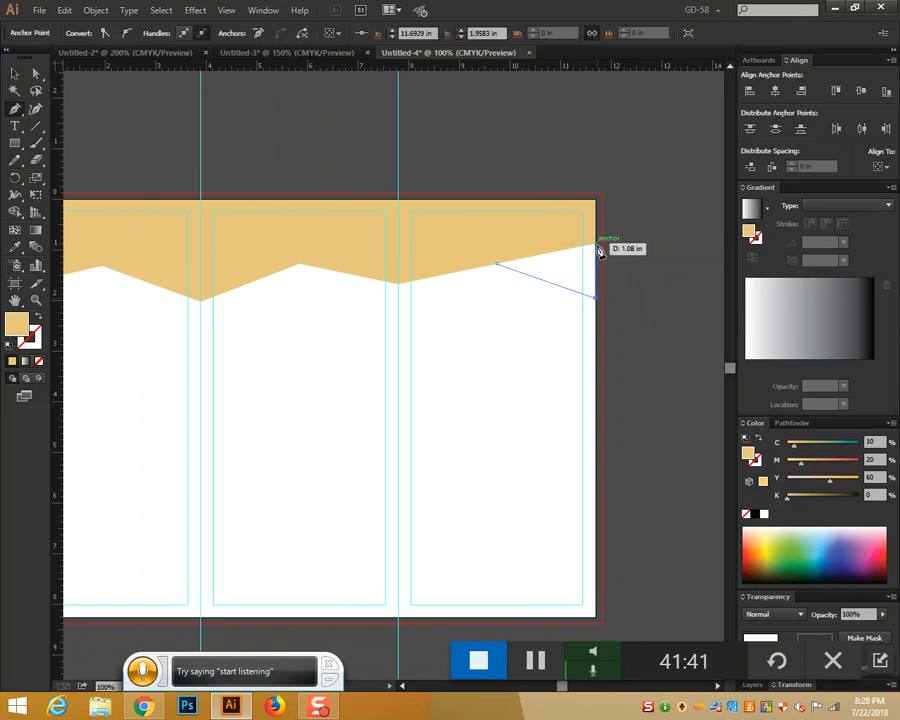
{"action": "left_click", "coordinate": [597, 246]}
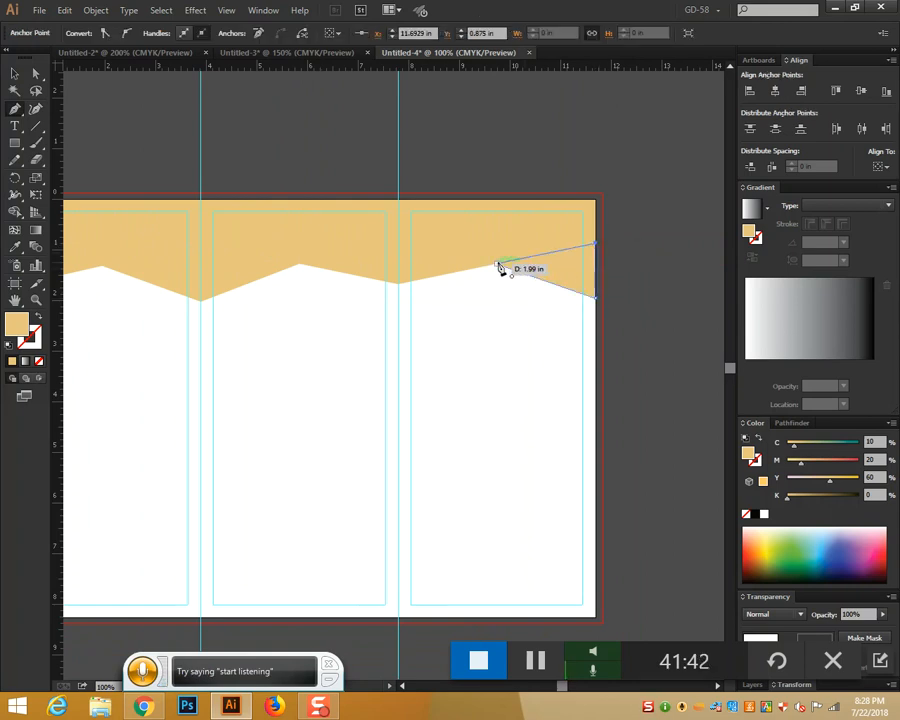
{"action": "left_click", "coordinate": [497, 265]}
{"action": "left_click", "coordinate": [14, 73]}
Colour the diamond orange by raising yellow to 89 and magenta to 34
{"action": "left_click_drag", "start_coordinate": [391, 372], "coordinate": [584, 394]}
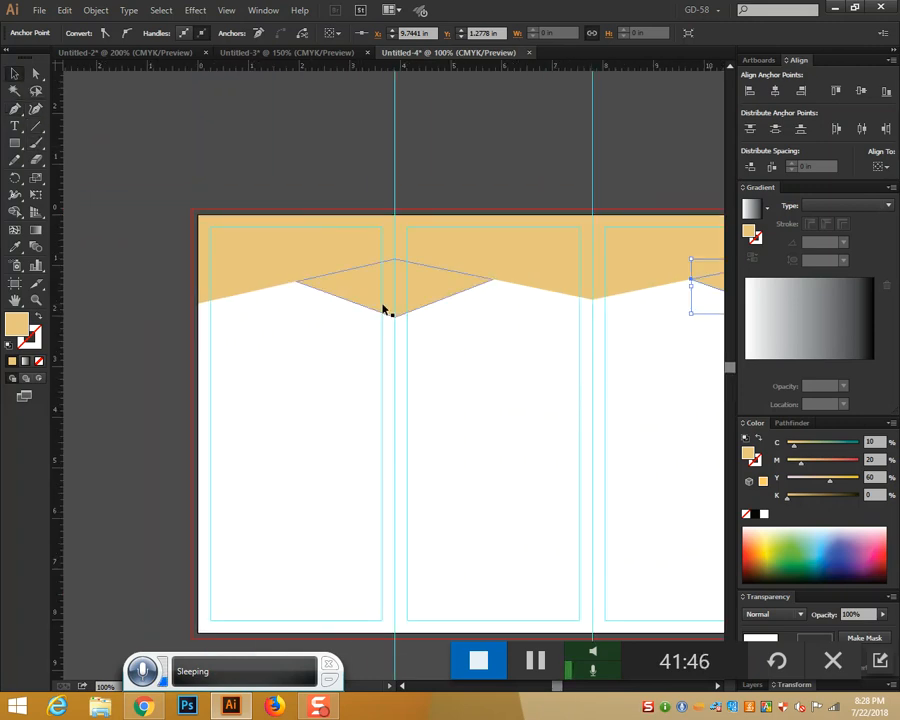
{"action": "left_click", "coordinate": [383, 306]}
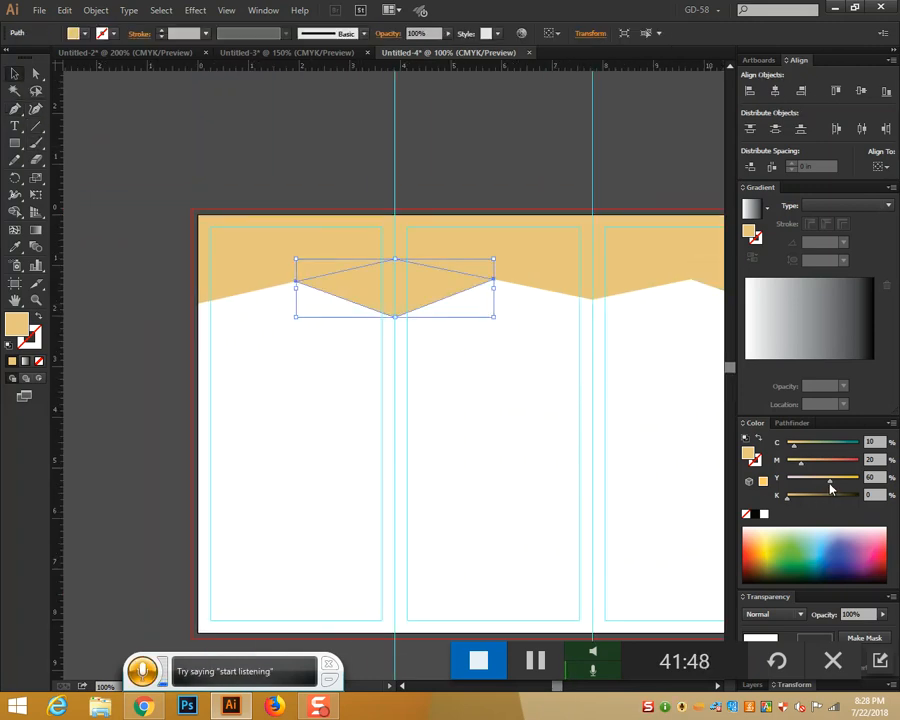
{"action": "mouse_move", "coordinate": [843, 487]}
{"action": "left_mouse_down"}
{"action": "mouse_move", "coordinate": [870, 488]}
{"action": "mouse_move", "coordinate": [851, 487]}
{"action": "left_mouse_up"}
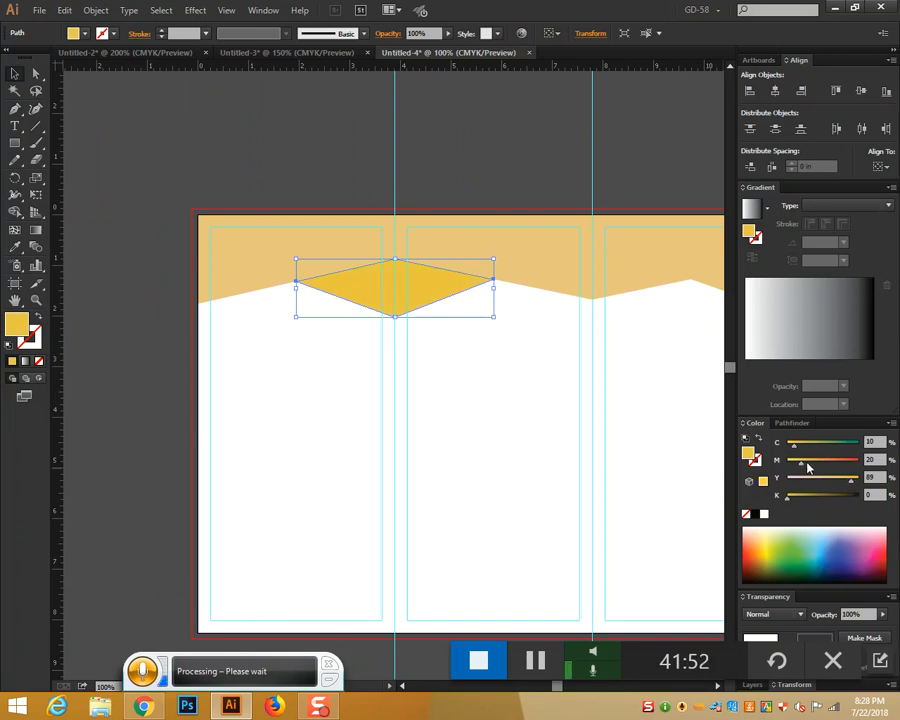
{"action": "left_click_drag", "start_coordinate": [800, 463], "coordinate": [811, 468]}
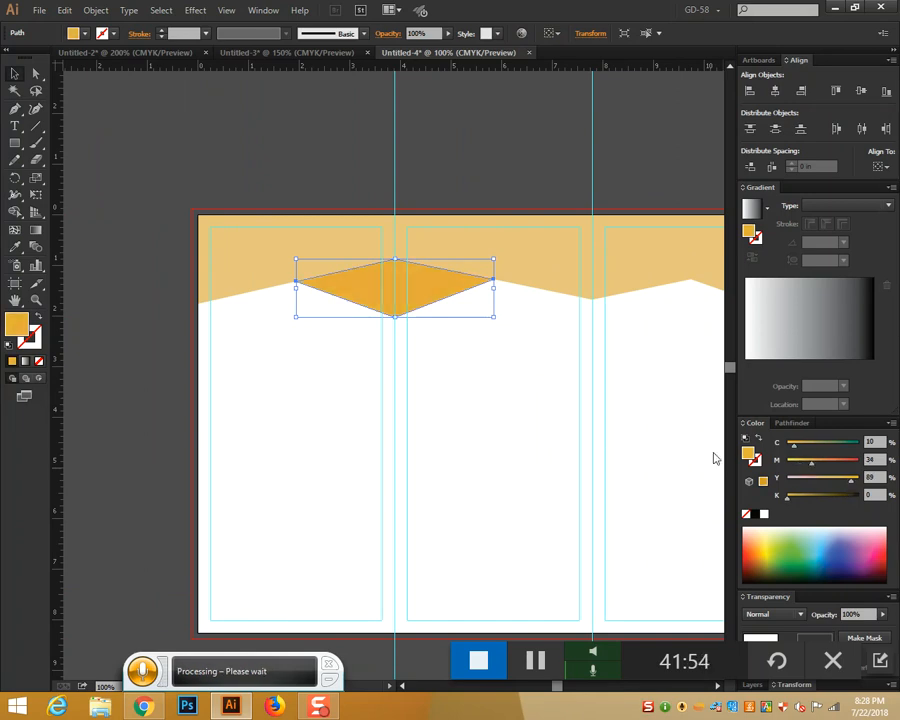
Give the right-edge triangle the diamond's orange fill using the Eyedropper
{"action": "left_click_drag", "start_coordinate": [536, 430], "coordinate": [309, 437]}
{"action": "left_click", "coordinate": [536, 304]}
{"action": "left_click", "coordinate": [15, 246]}
{"action": "left_click", "coordinate": [116, 284]}
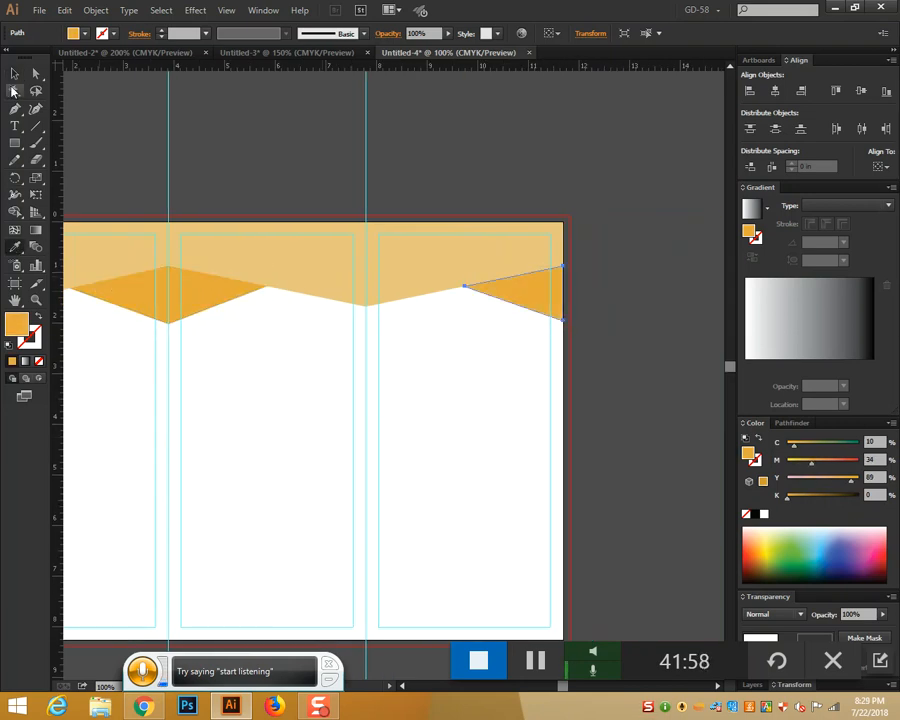
{"action": "left_click", "coordinate": [15, 73]}
{"action": "left_click_drag", "start_coordinate": [343, 458], "coordinate": [460, 378]}
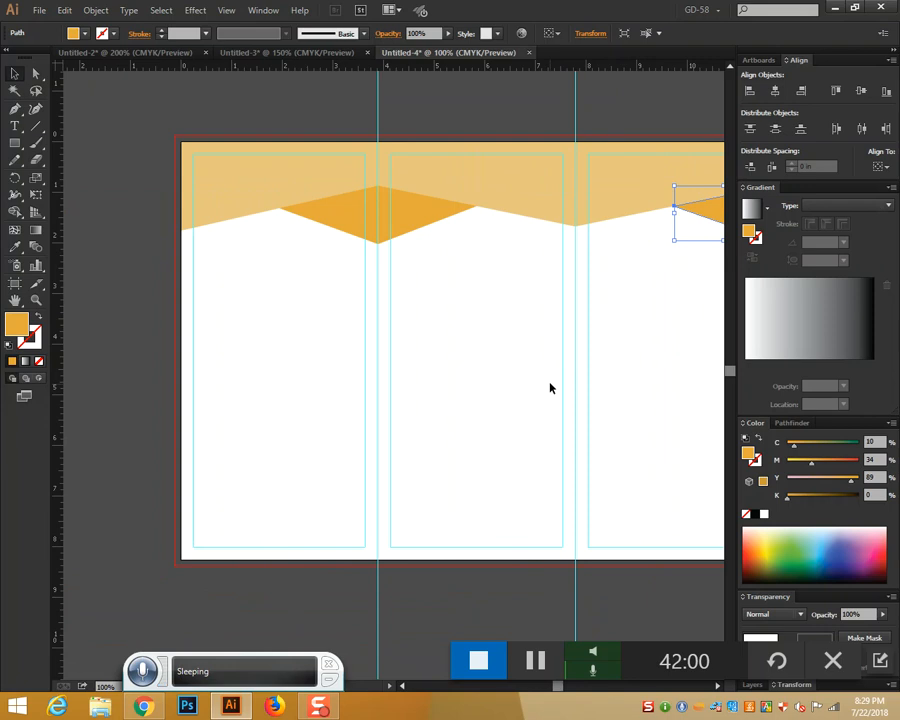
{"action": "left_click_drag", "start_coordinate": [16, 144], "coordinate": [48, 143]}
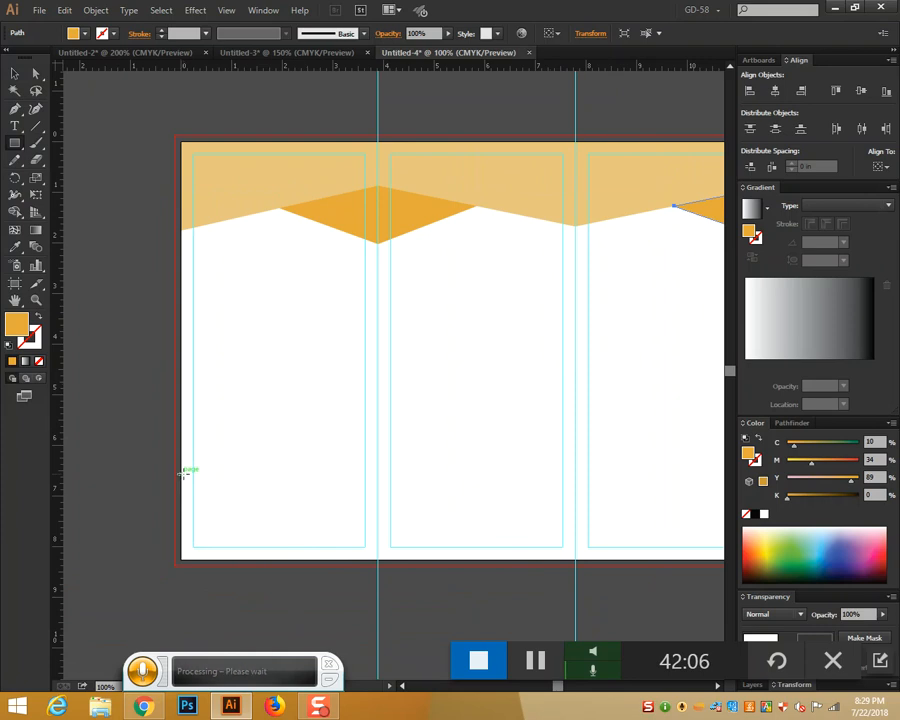
Draw a rectangle across the left panel's bottom and fill it dark gray #494948
{"action": "left_click_drag", "start_coordinate": [181, 474], "coordinate": [378, 560]}
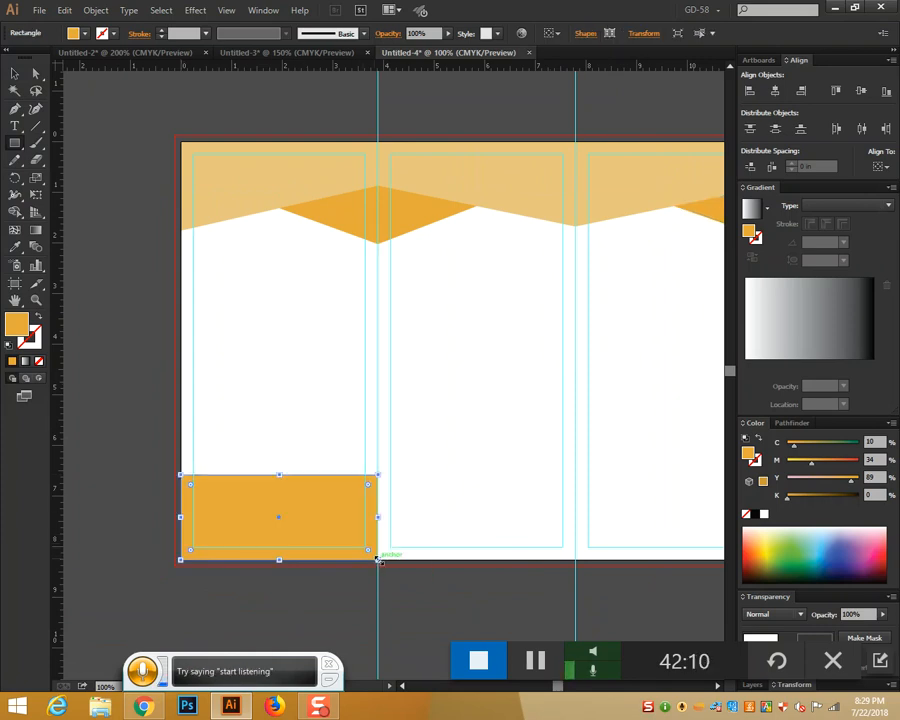
{"action": "double_click", "coordinate": [18, 324]}
{"action": "left_click", "coordinate": [459, 265]}
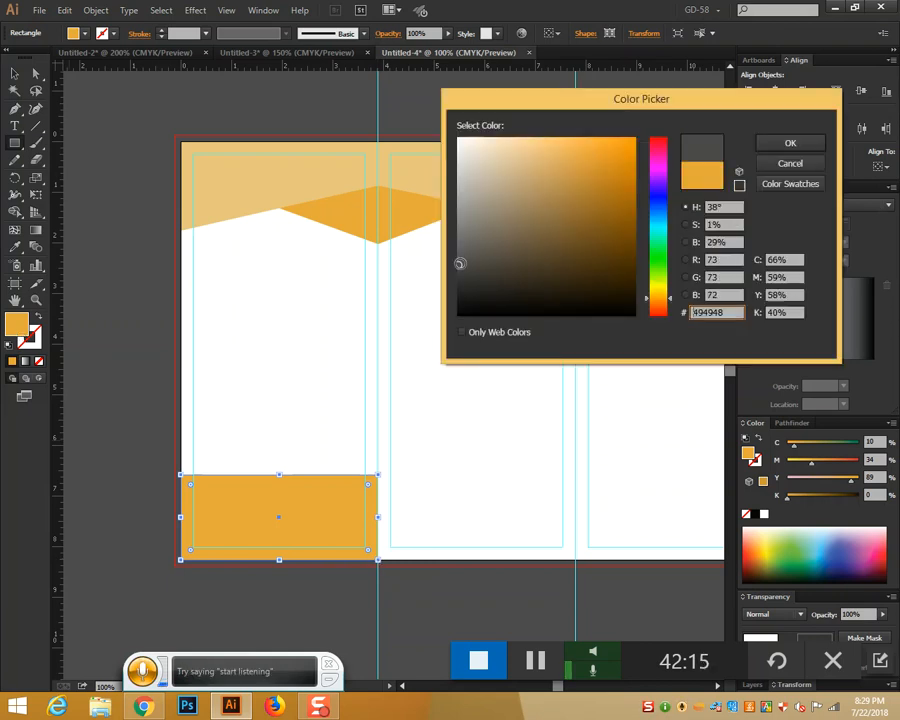
{"action": "left_click", "coordinate": [789, 144]}
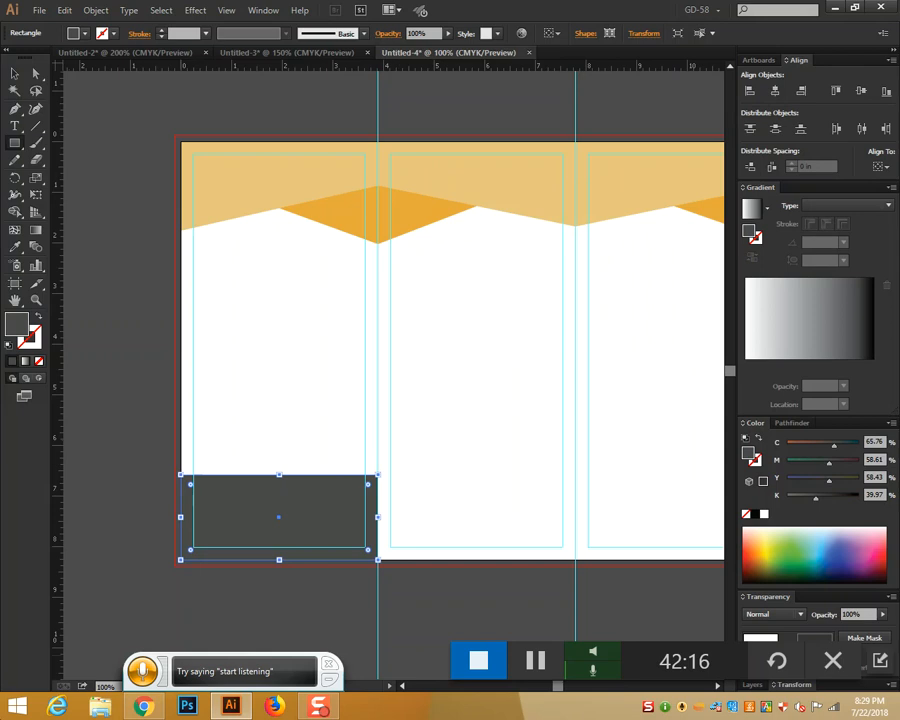
Bend the rectangle's top edge into a shallow arch
{"action": "left_click", "coordinate": [35, 73]}
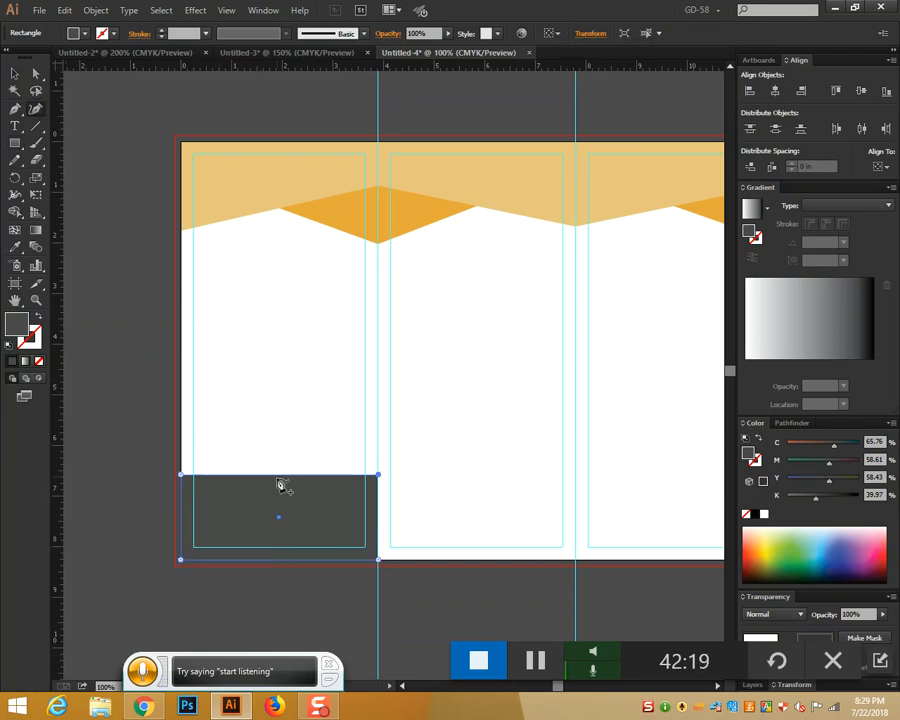
{"action": "left_click_drag", "start_coordinate": [280, 476], "coordinate": [283, 446]}
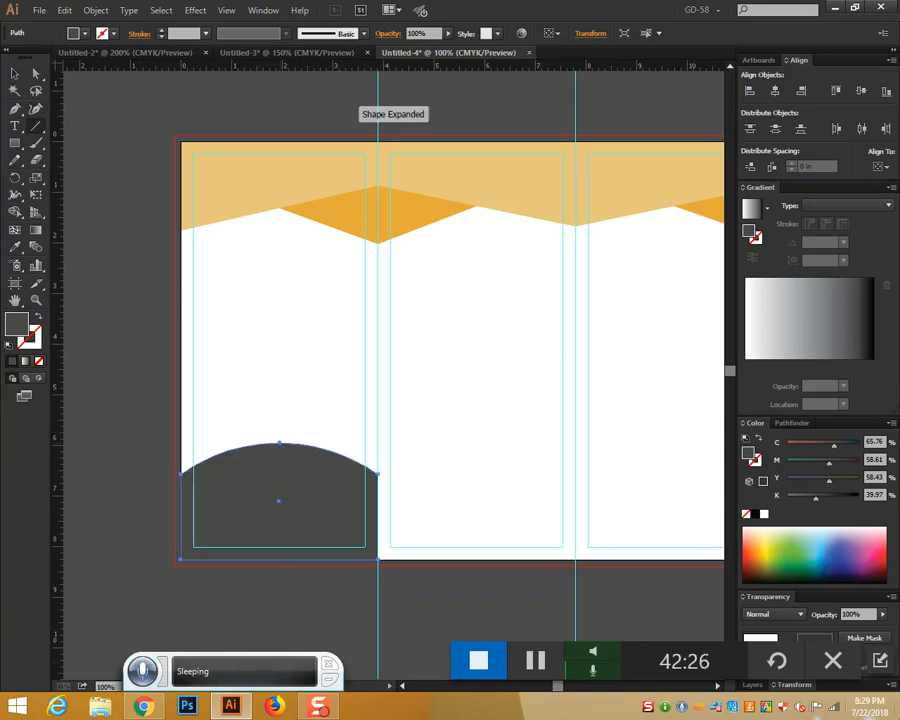
{"action": "left_click", "coordinate": [15, 74]}
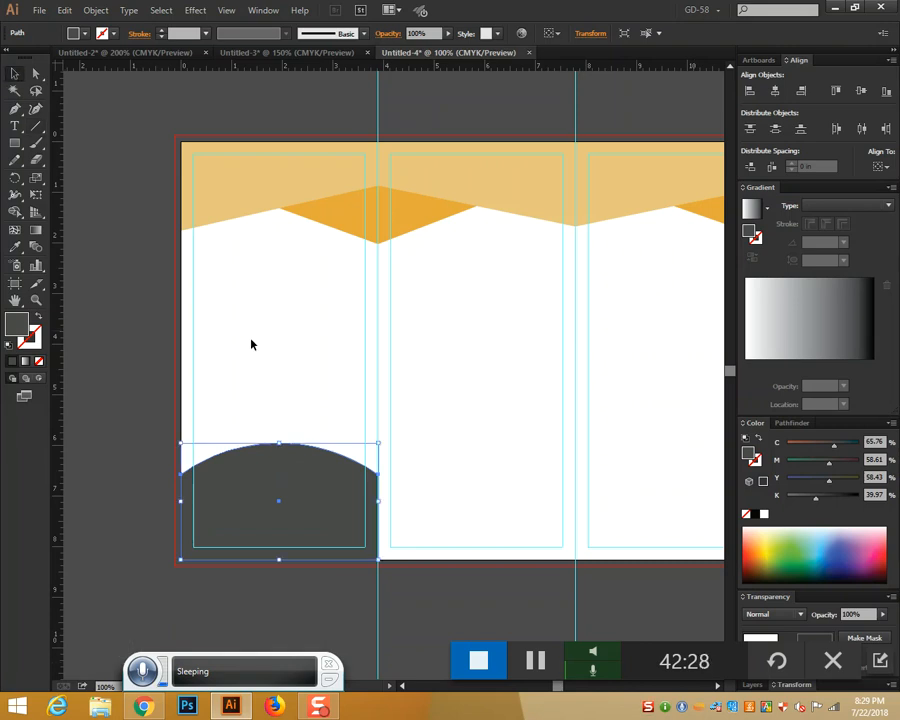
{"action": "left_click_drag", "start_coordinate": [281, 442], "coordinate": [279, 457]}
{"action": "left_click", "coordinate": [424, 488]}
{"action": "left_click", "coordinate": [350, 506]}
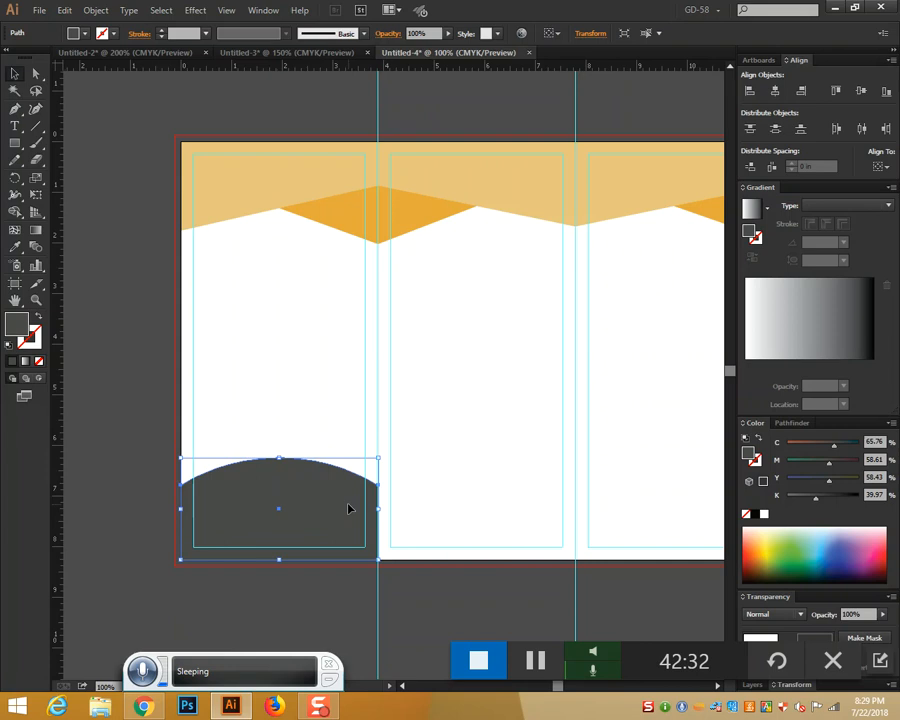
Copy the arched shape into the middle and right panels
{"action": "left_click_drag", "start_coordinate": [334, 507], "coordinate": [534, 508]}
{"action": "left_click_drag", "start_coordinate": [633, 478], "coordinate": [461, 422]}
{"action": "left_click_drag", "start_coordinate": [341, 464], "coordinate": [541, 464]}
Zoom into the right panel's header and start a Pen path at the zigzag's low point and peak
{"action": "left_click", "coordinate": [648, 470]}
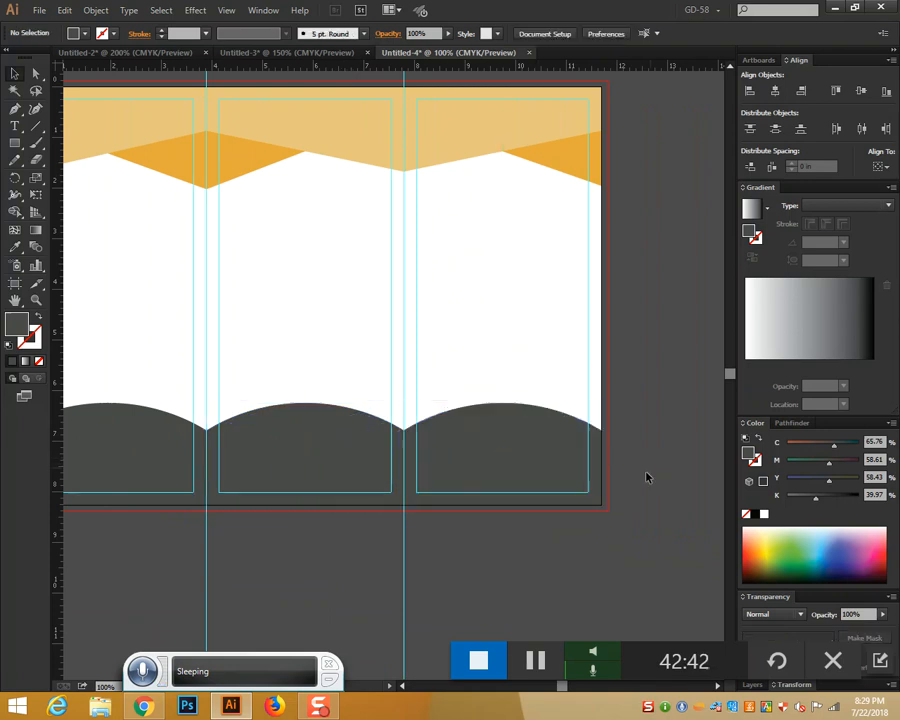
{"action": "left_click_drag", "start_coordinate": [498, 554], "coordinate": [618, 533]}
{"action": "left_click_drag", "start_coordinate": [563, 554], "coordinate": [467, 554]}
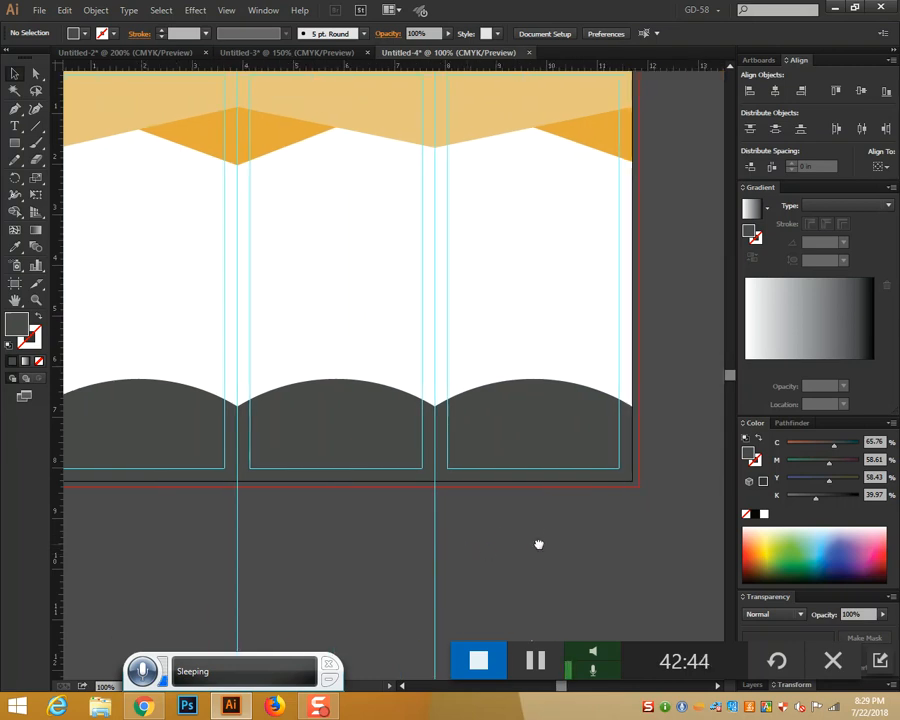
{"action": "left_click_drag", "start_coordinate": [527, 537], "coordinate": [574, 572]}
{"action": "scroll", "coordinate": [460, 275], "scroll_direction": "up", "scroll_amount": 3}
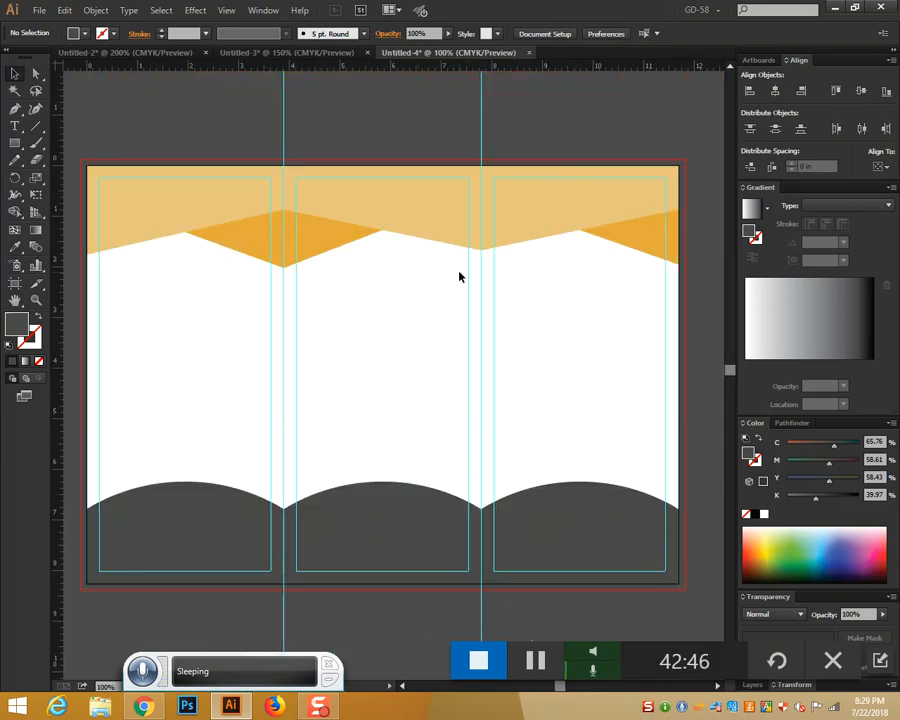
{"action": "key", "text": "ctrl+plus"}
{"action": "key", "text": "ctrl+plus"}
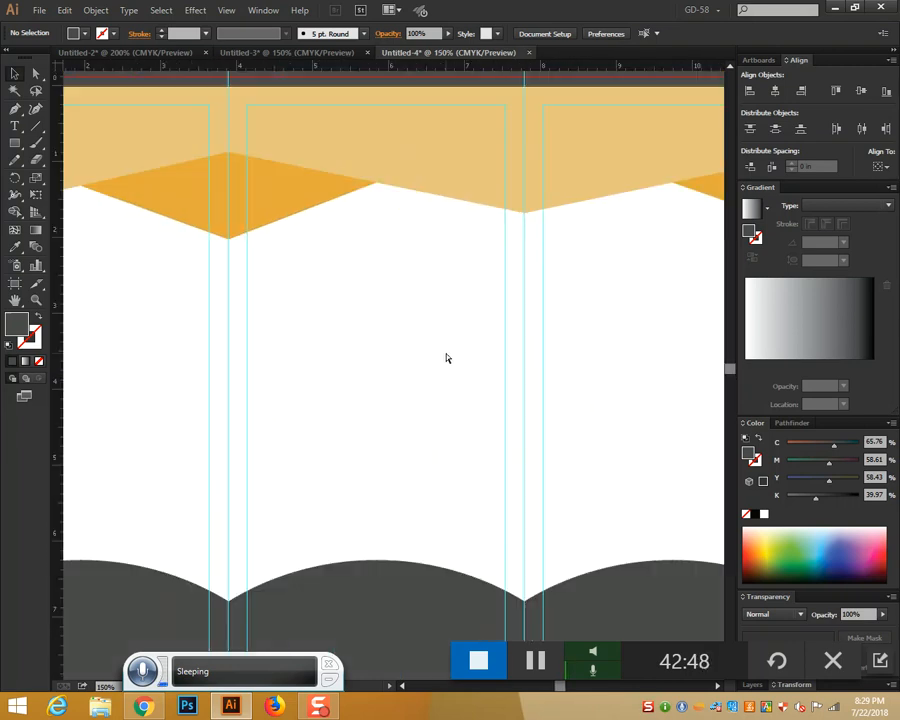
{"action": "left_click_drag", "start_coordinate": [359, 319], "coordinate": [466, 297]}
{"action": "left_click", "coordinate": [14, 108]}
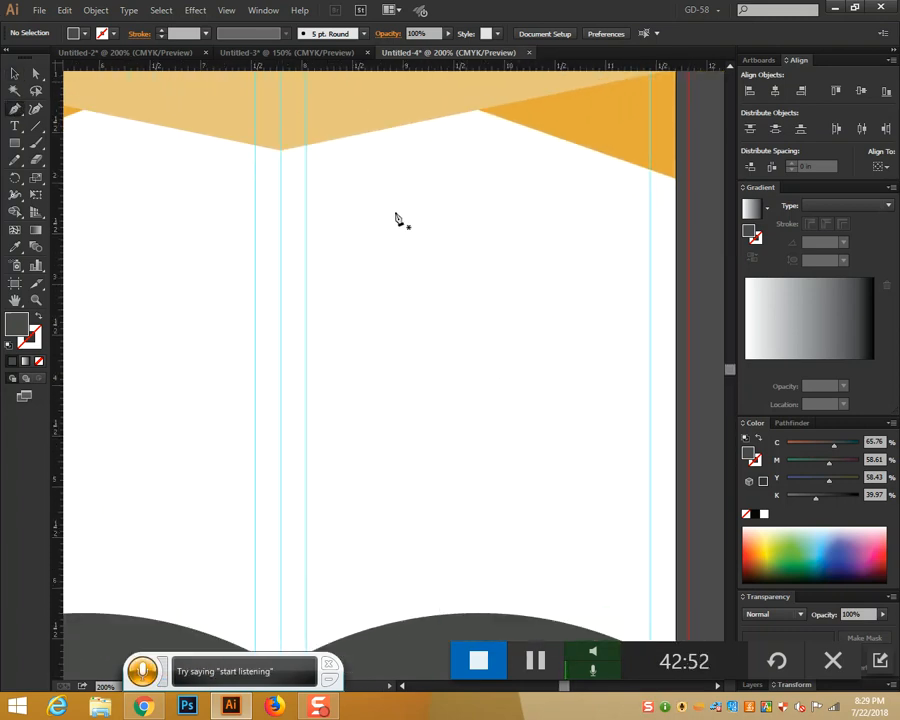
{"action": "left_click", "coordinate": [281, 150]}
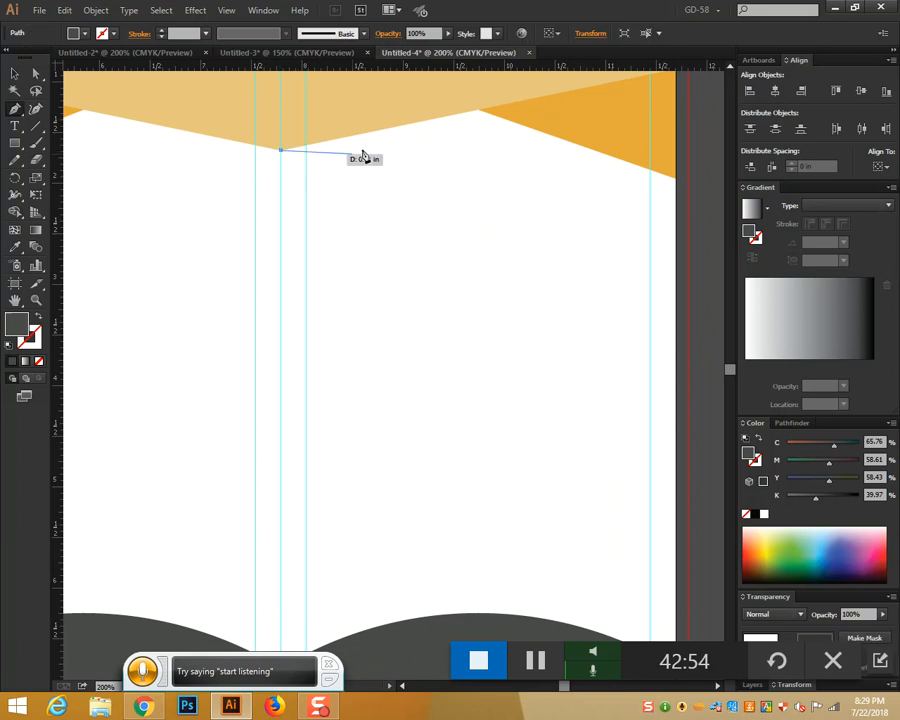
{"action": "left_click", "coordinate": [478, 111]}
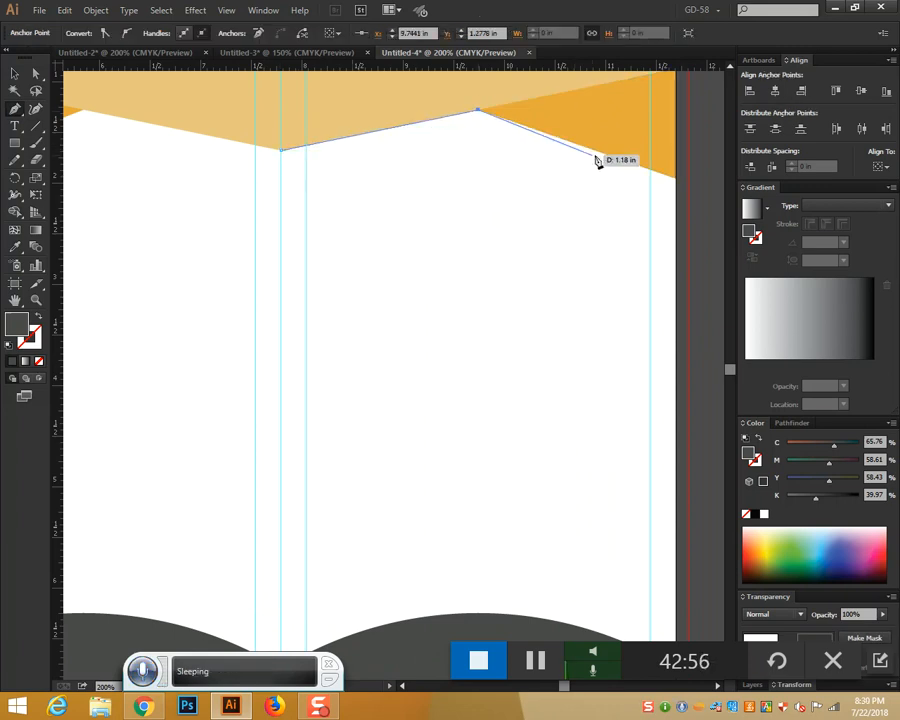
Continue the path down the right edge to the footer cusp and close it at the start
{"action": "left_click", "coordinate": [677, 182]}
{"action": "scroll", "coordinate": [668, 543], "scroll_direction": "down", "scroll_amount": 3}
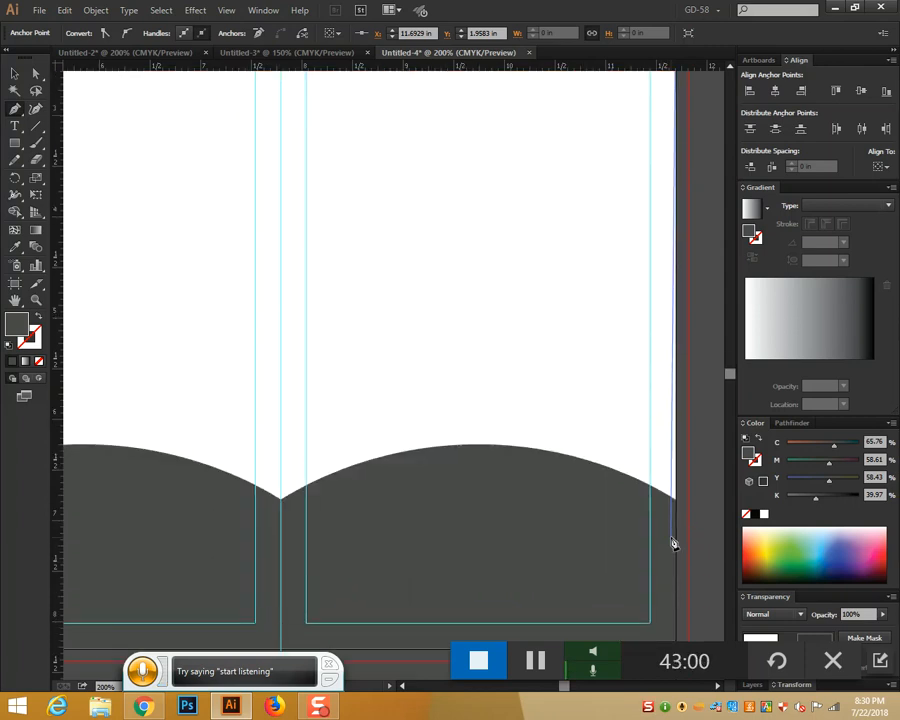
{"action": "left_click", "coordinate": [677, 498]}
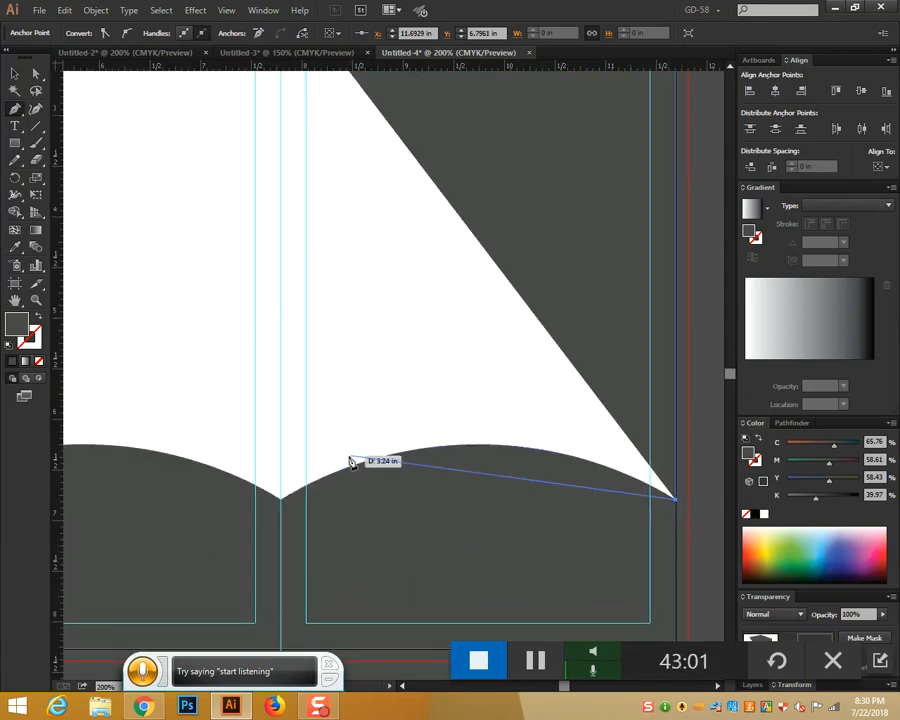
{"action": "left_click", "coordinate": [282, 499]}
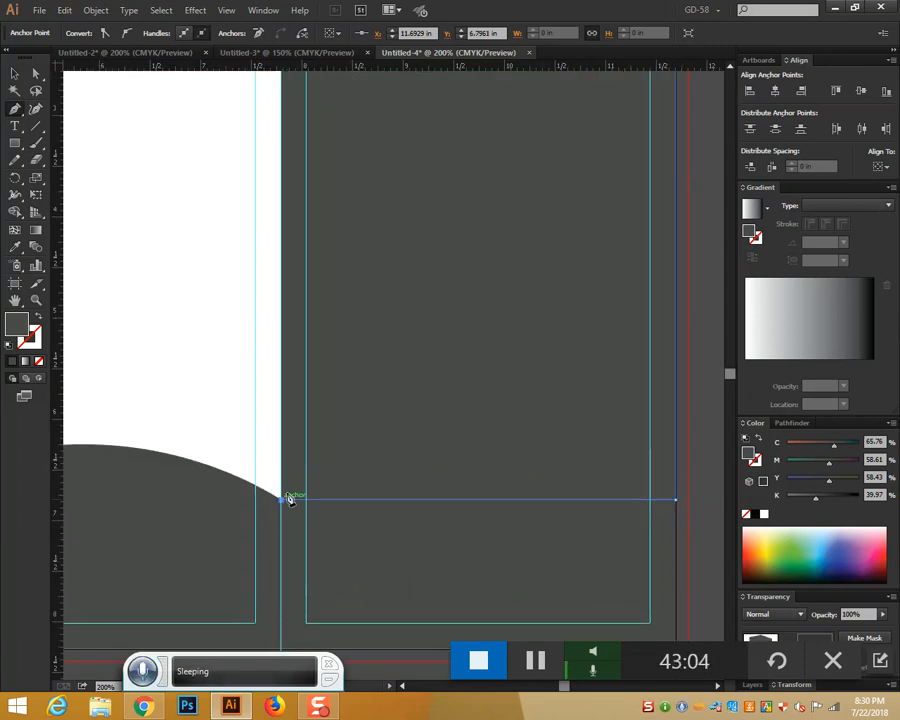
{"action": "scroll", "coordinate": [292, 450], "scroll_direction": "up", "scroll_amount": 4}
{"action": "left_click", "coordinate": [283, 305]}
Switch to the Selection tool and reselect the new dark panel shape
{"action": "left_click", "coordinate": [15, 74]}
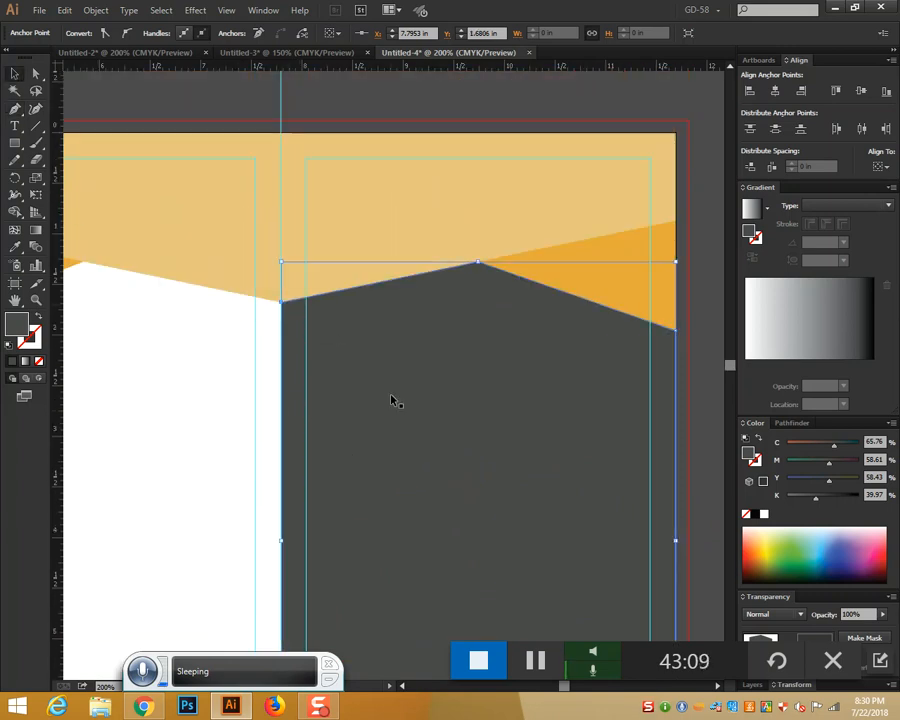
{"action": "left_click", "coordinate": [556, 148]}
{"action": "left_click", "coordinate": [496, 331]}
{"action": "key", "text": "a"}
{"action": "key", "text": "v"}
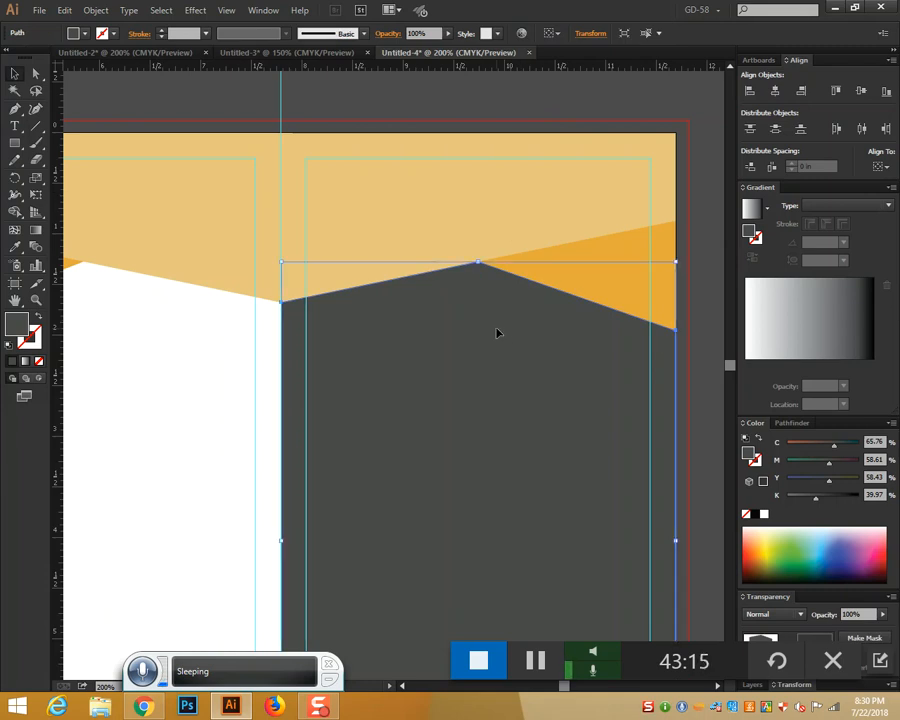
{"action": "key", "text": "ctrl+shift+a"}
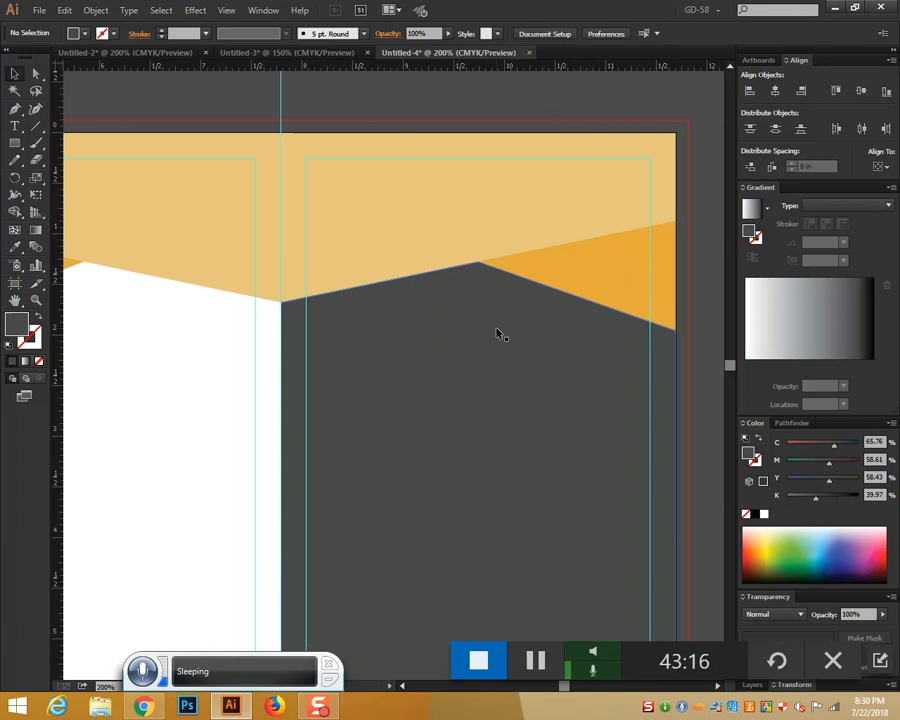
{"action": "left_click", "coordinate": [441, 340]}
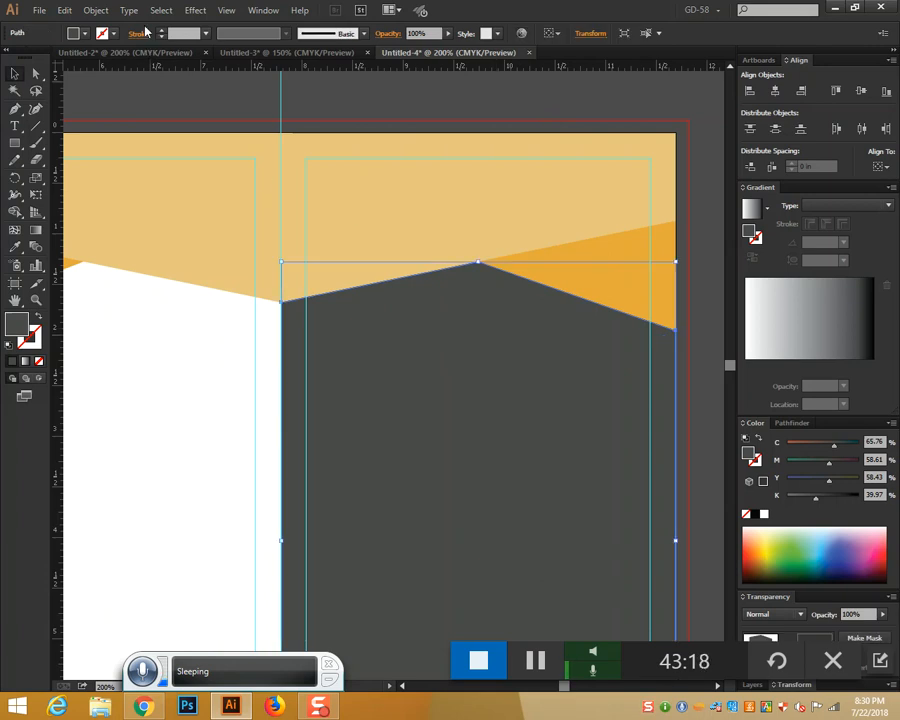
Open the photo banda-larga-3.jpg via File > Open, dismissing the unknown-format error
{"action": "left_click", "coordinate": [39, 10]}
{"action": "left_click", "coordinate": [60, 58]}
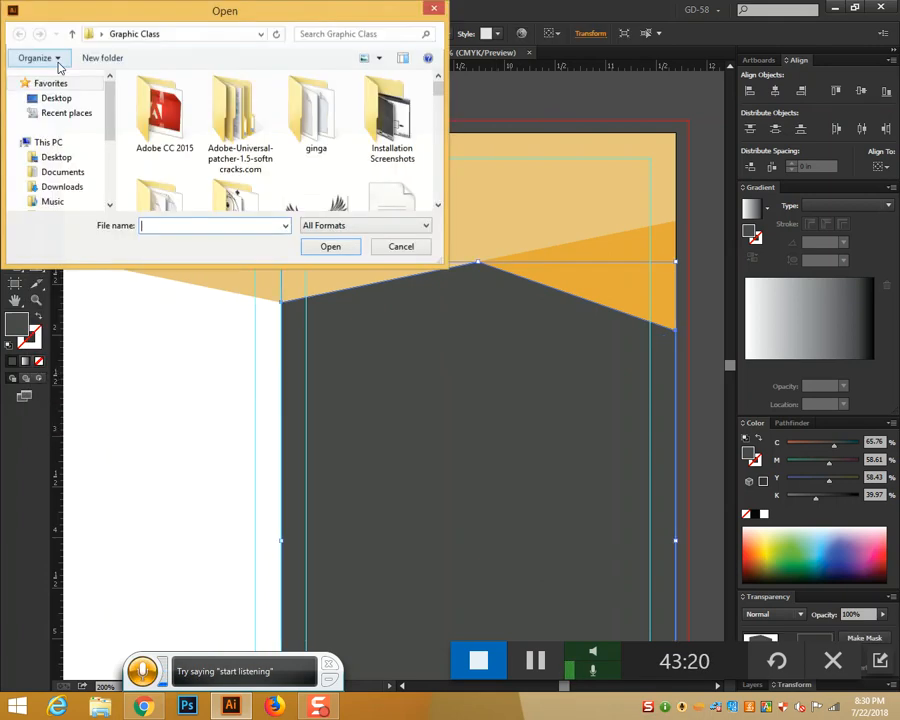
{"action": "left_click_drag", "start_coordinate": [436, 90], "coordinate": [436, 117]}
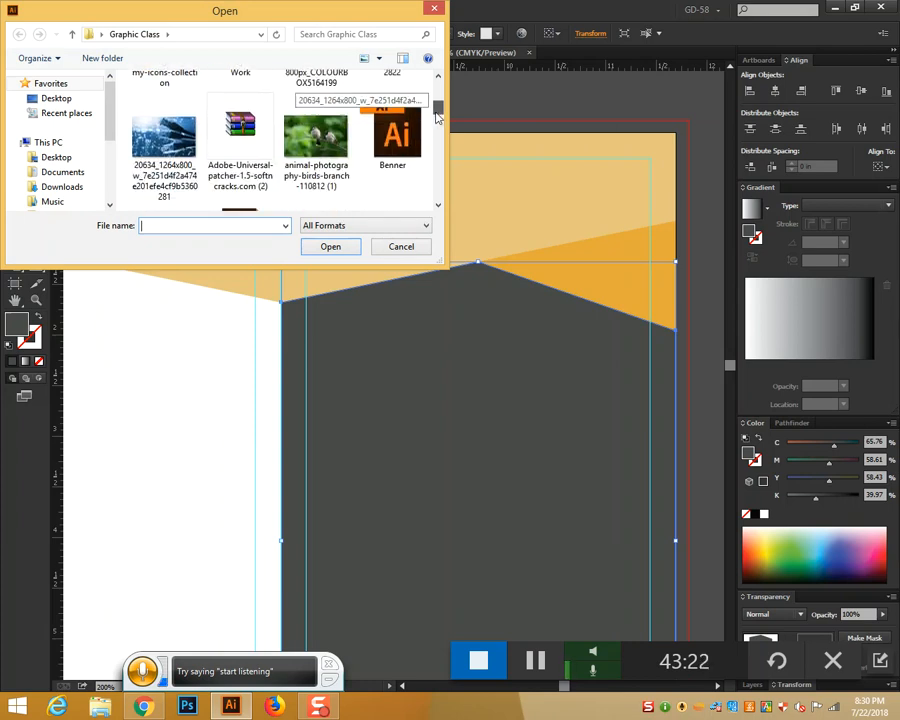
{"action": "left_click", "coordinate": [185, 140]}
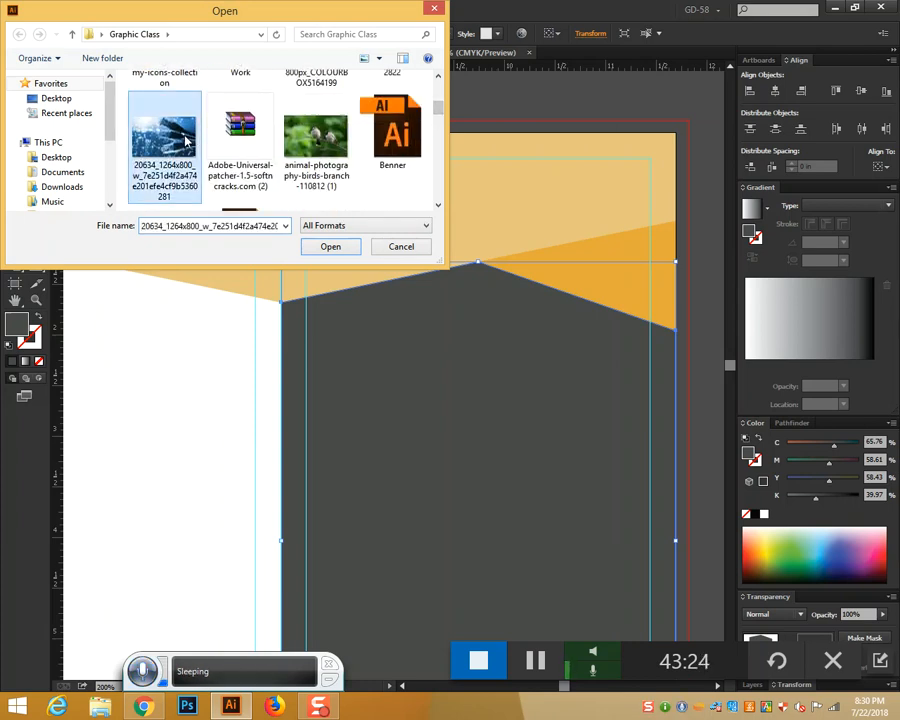
{"action": "left_click", "coordinate": [330, 247]}
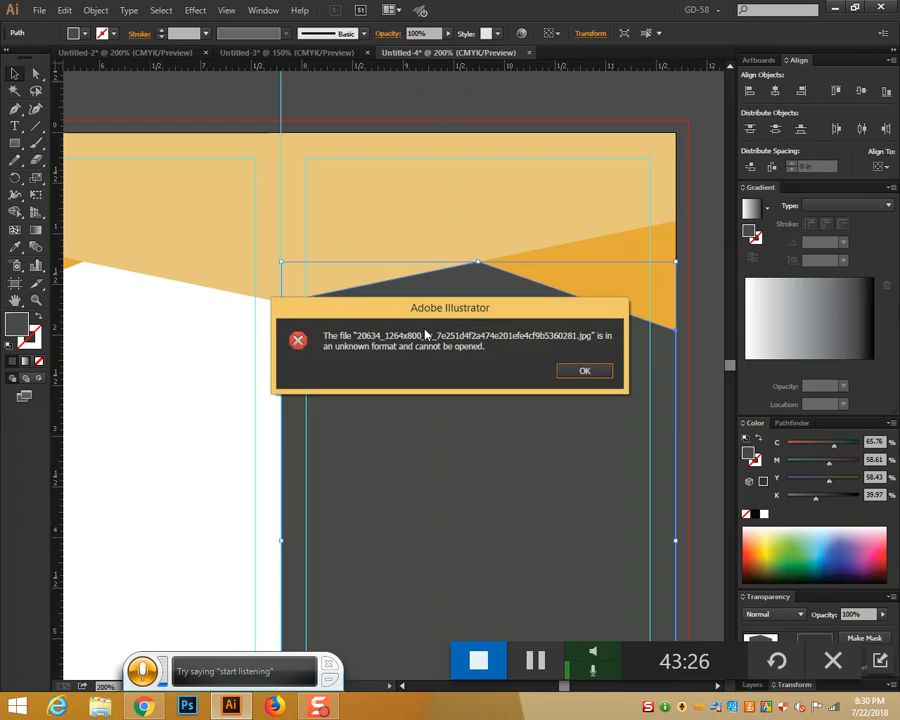
{"action": "left_click", "coordinate": [583, 370]}
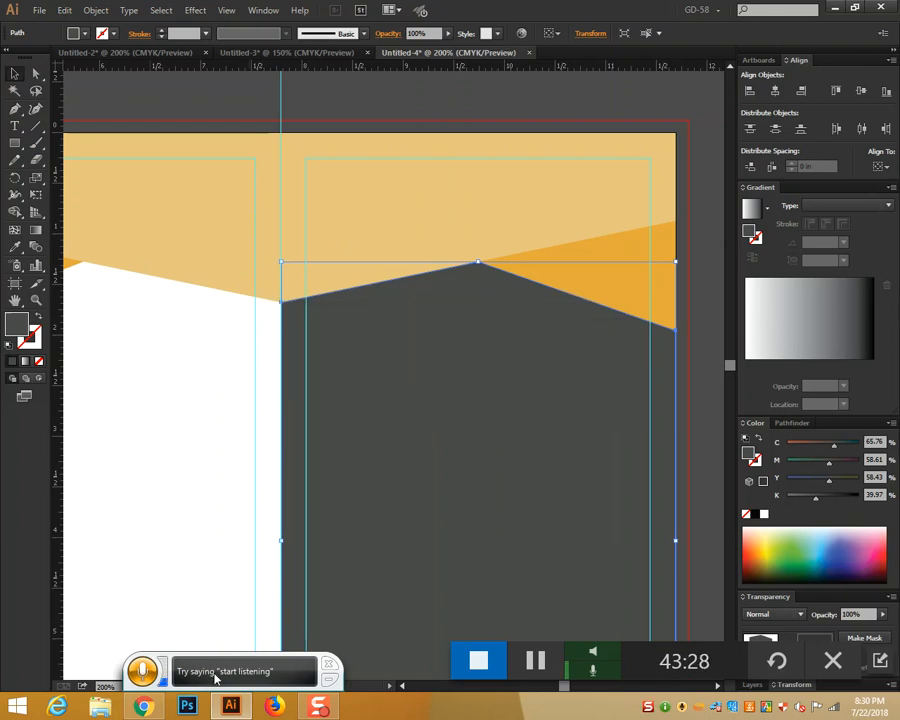
Select the network-cable photo and return to the Untitled-4 brochure document
{"action": "mouse_move", "coordinate": [152, 707]}
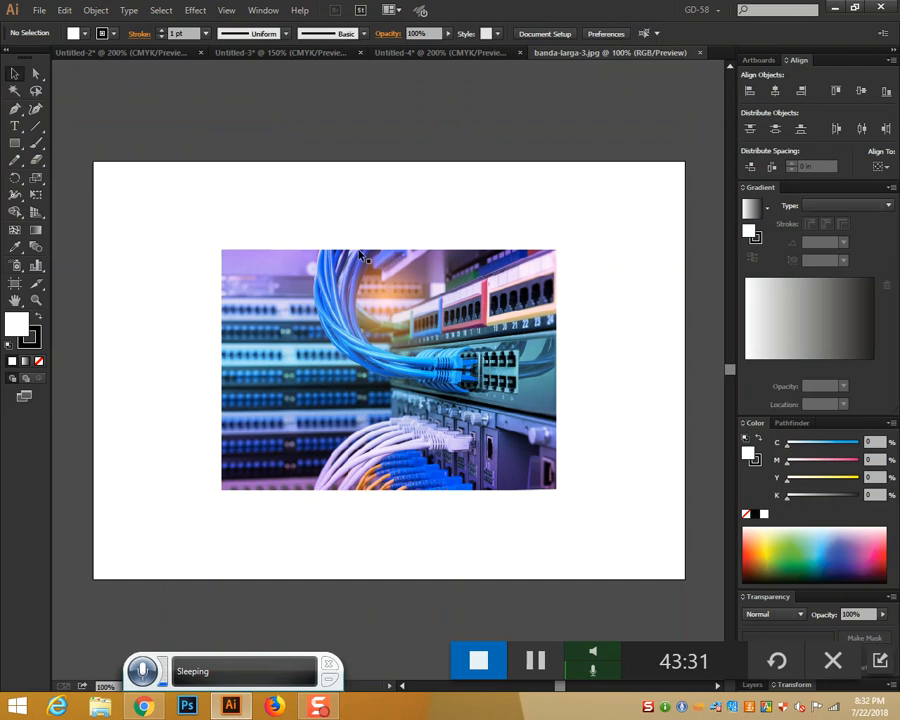
{"action": "left_click", "coordinate": [370, 345]}
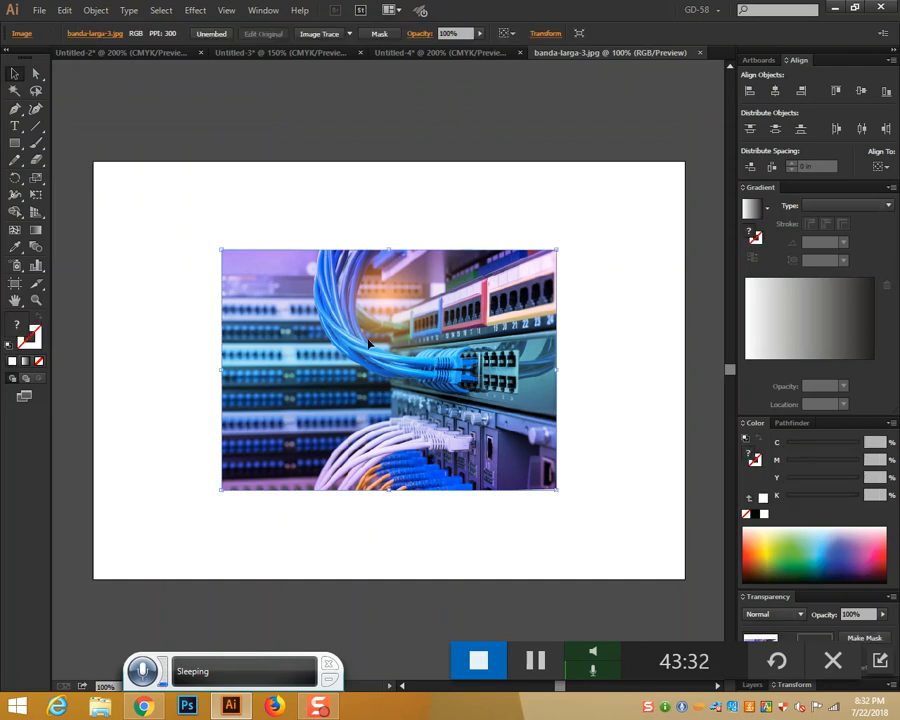
{"action": "left_click", "coordinate": [418, 53]}
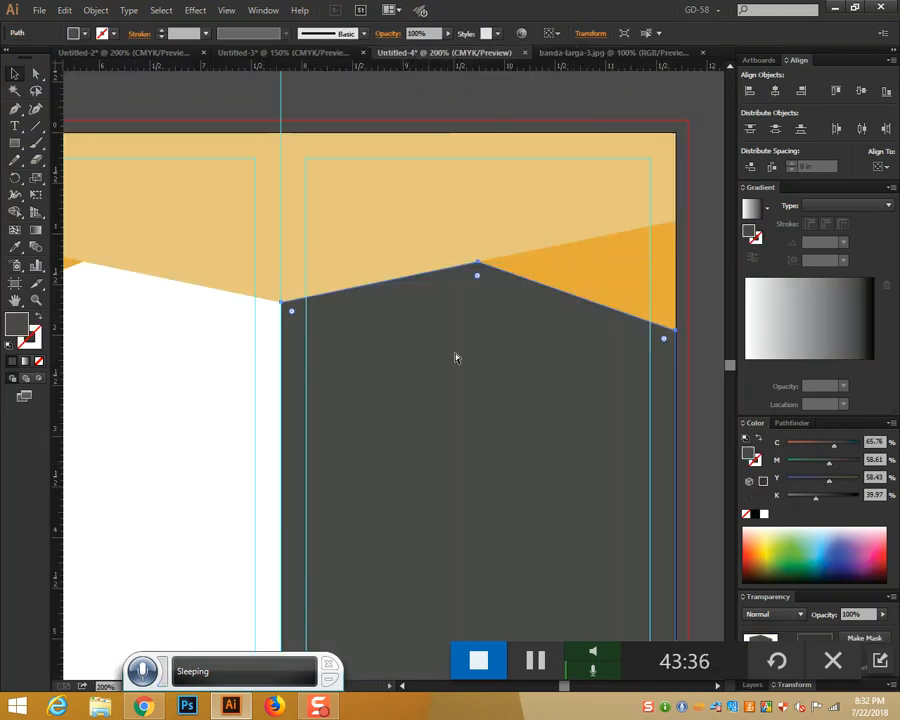
Paste the network-cable photo into the brochure and drag it down into place
{"action": "key", "text": "ctrl+v"}
{"action": "key", "text": "ctrl+minus"}
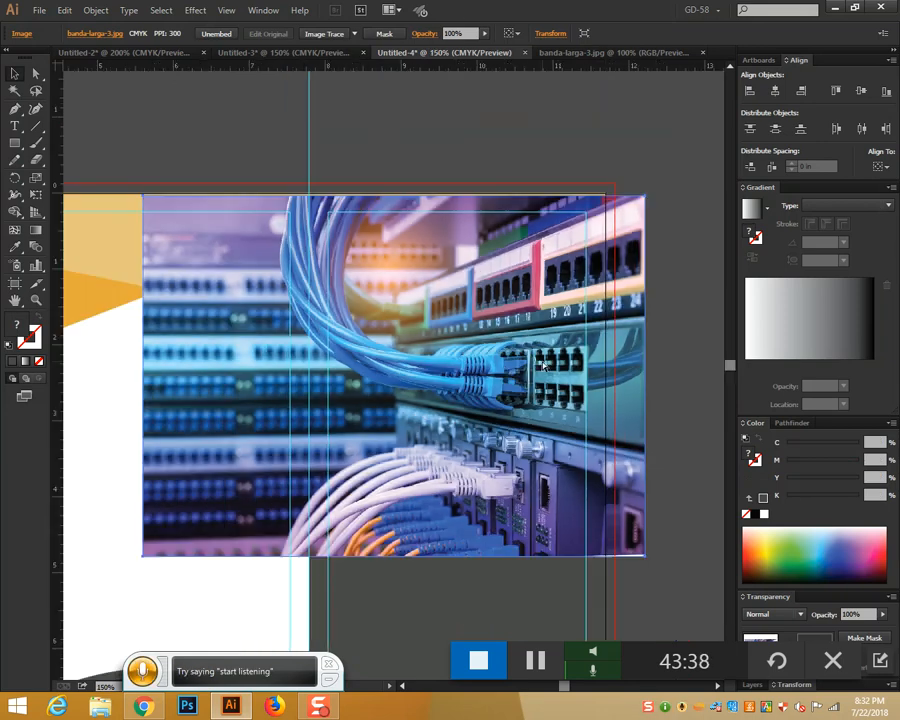
{"action": "left_click_drag", "start_coordinate": [456, 449], "coordinate": [458, 543]}
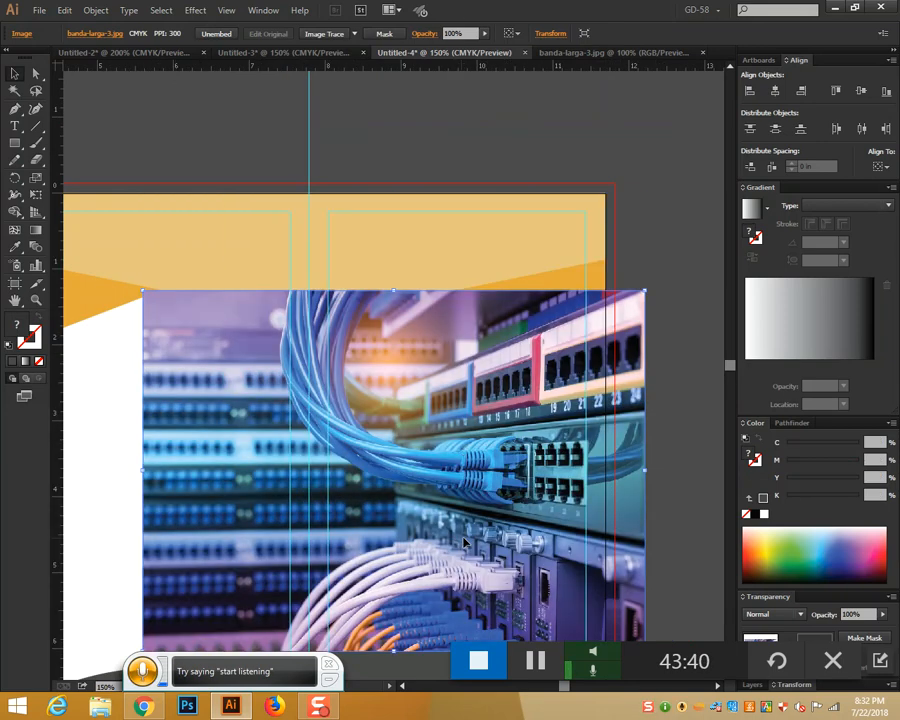
{"action": "scroll", "coordinate": [459, 541], "scroll_direction": "down", "scroll_amount": 4}
{"action": "left_click_drag", "start_coordinate": [475, 451], "coordinate": [480, 540]}
{"action": "scroll", "coordinate": [480, 540], "scroll_direction": "down", "scroll_amount": 2}
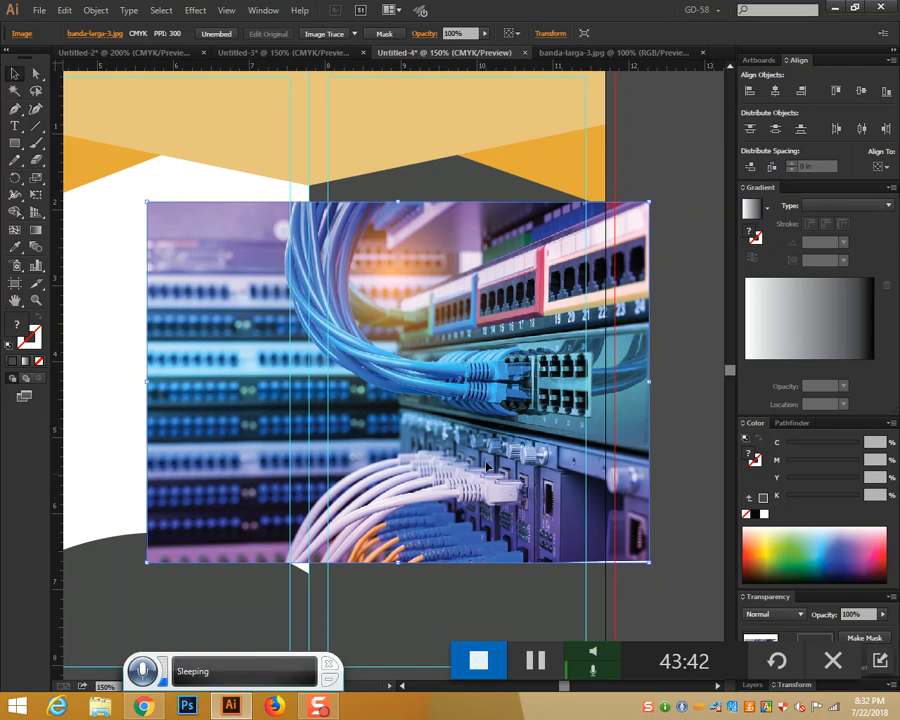
Enlarge the photo from its centre and move it higher across the middle and right panels
{"action": "left_click_drag", "start_coordinate": [649, 203], "coordinate": [676, 177]}
{"action": "left_click_drag", "start_coordinate": [551, 270], "coordinate": [543, 241]}
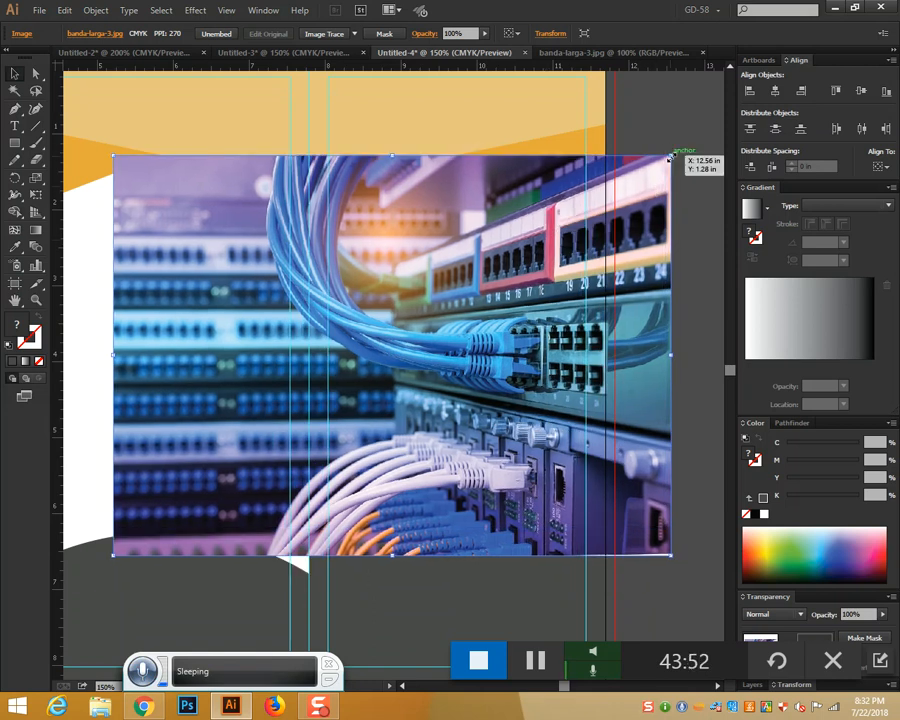
{"action": "left_click_drag", "start_coordinate": [670, 157], "coordinate": [695, 137]}
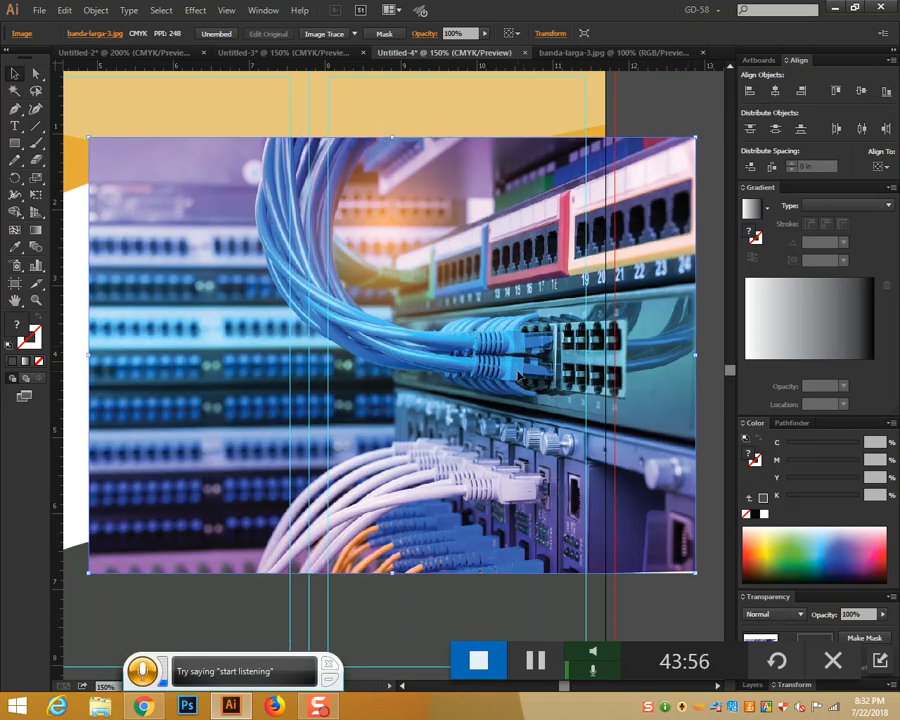
Send the cable photo to the back and clip it to the grey panel shape
{"action": "right_click", "coordinate": [530, 465]}
{"action": "mouse_move", "coordinate": [568, 542]}
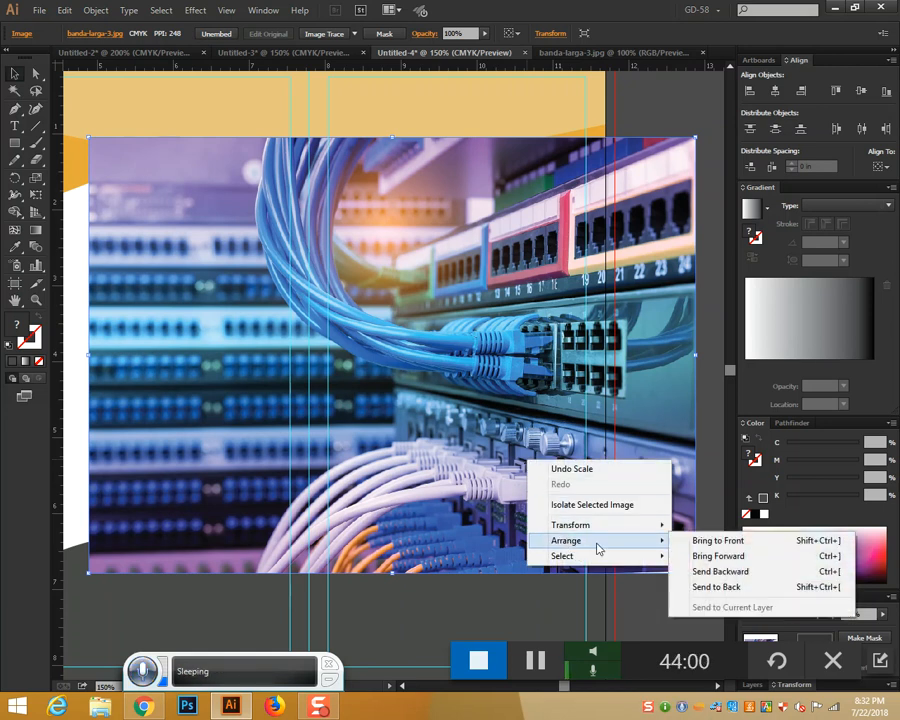
{"action": "left_click", "coordinate": [705, 587]}
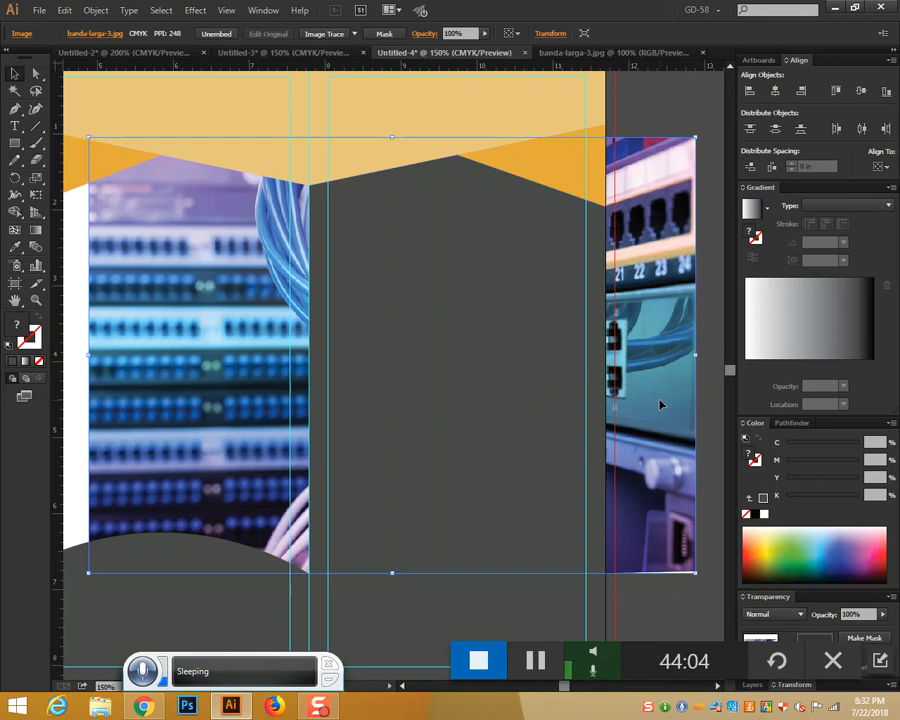
{"action": "left_click", "coordinate": [558, 378], "text": "shift"}
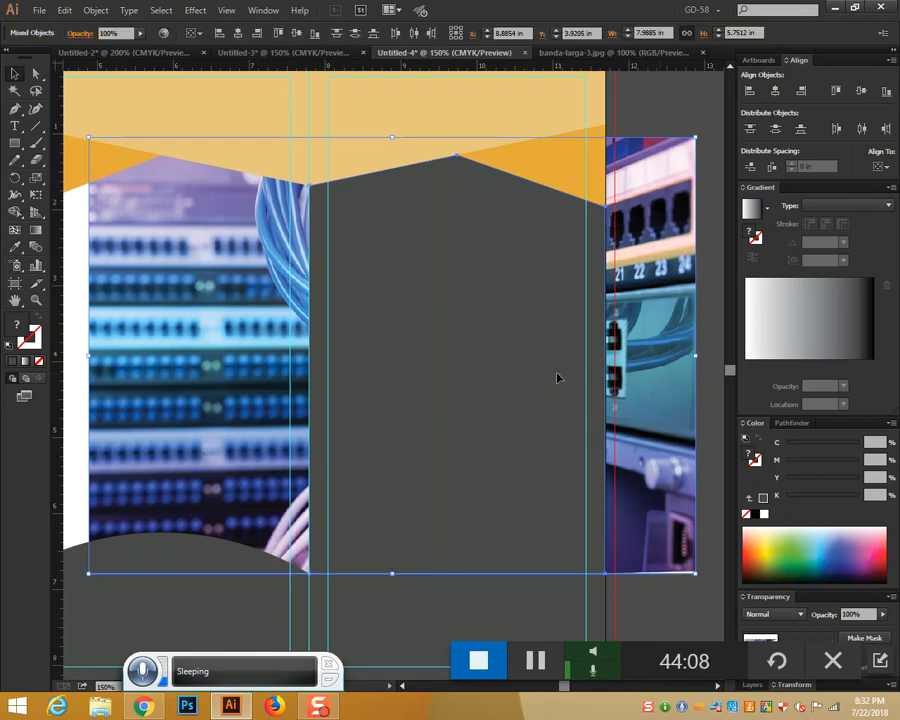
{"action": "right_click", "coordinate": [558, 378]}
{"action": "left_click", "coordinate": [595, 456]}
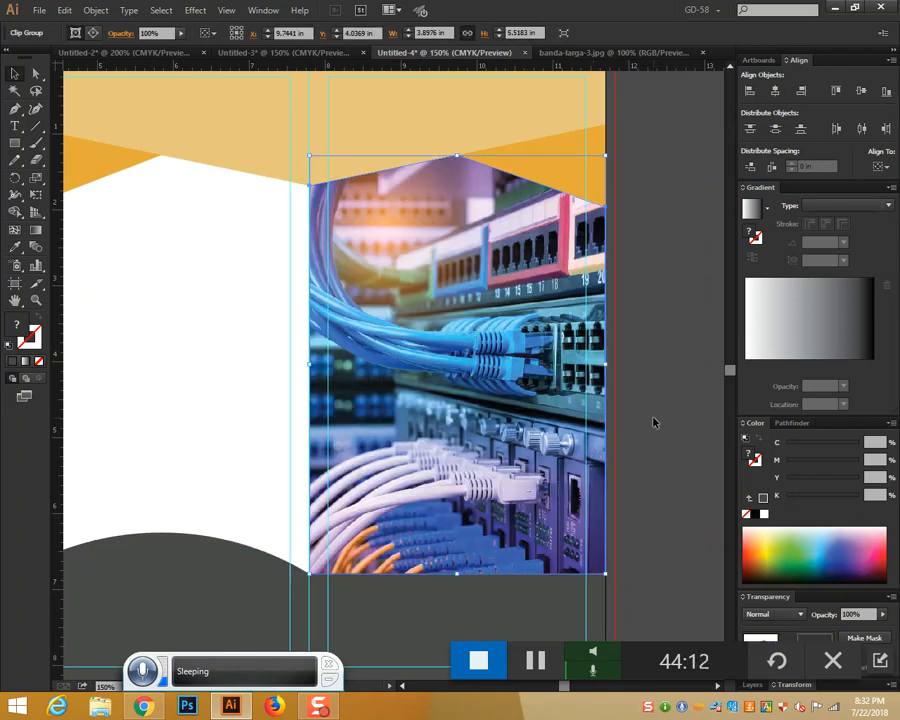
Bring the grey panel path in front of the clipped photo
{"action": "right_click", "coordinate": [516, 405]}
{"action": "left_click", "coordinate": [572, 592]}
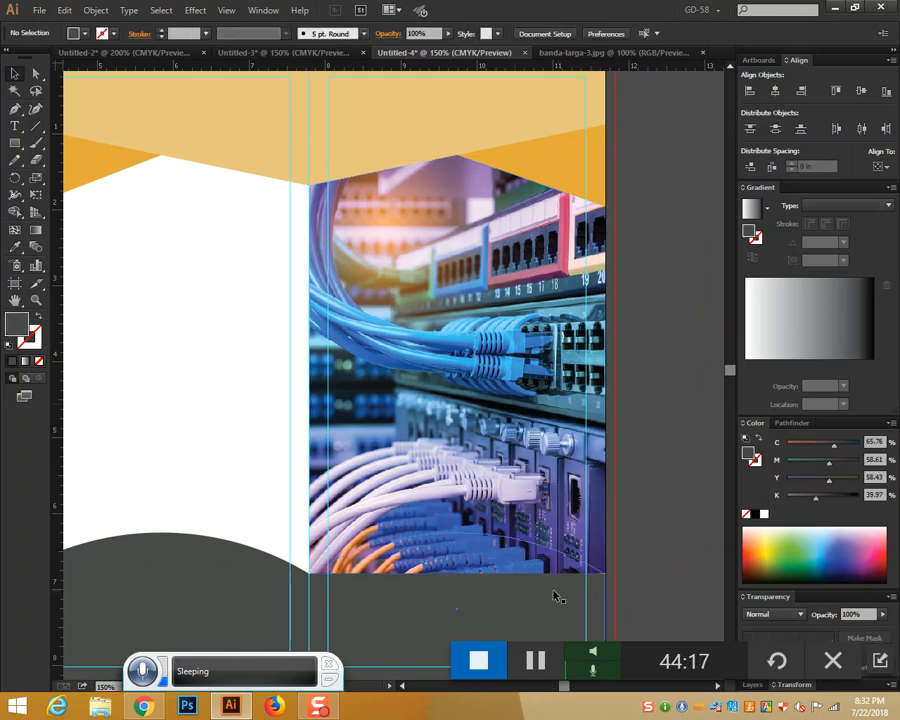
{"action": "right_click", "coordinate": [516, 609]}
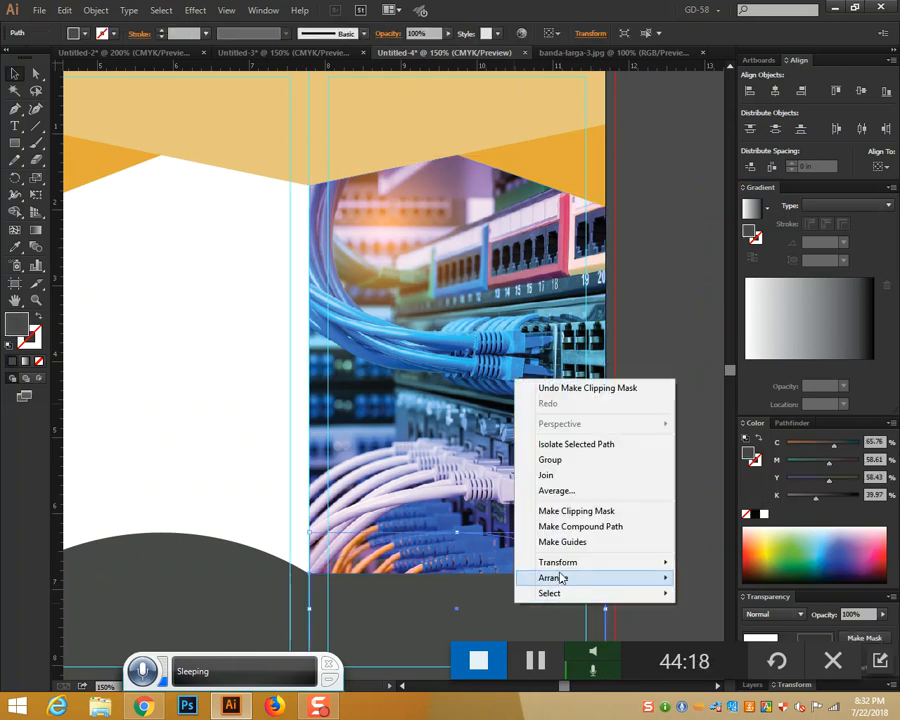
{"action": "mouse_move", "coordinate": [578, 577]}
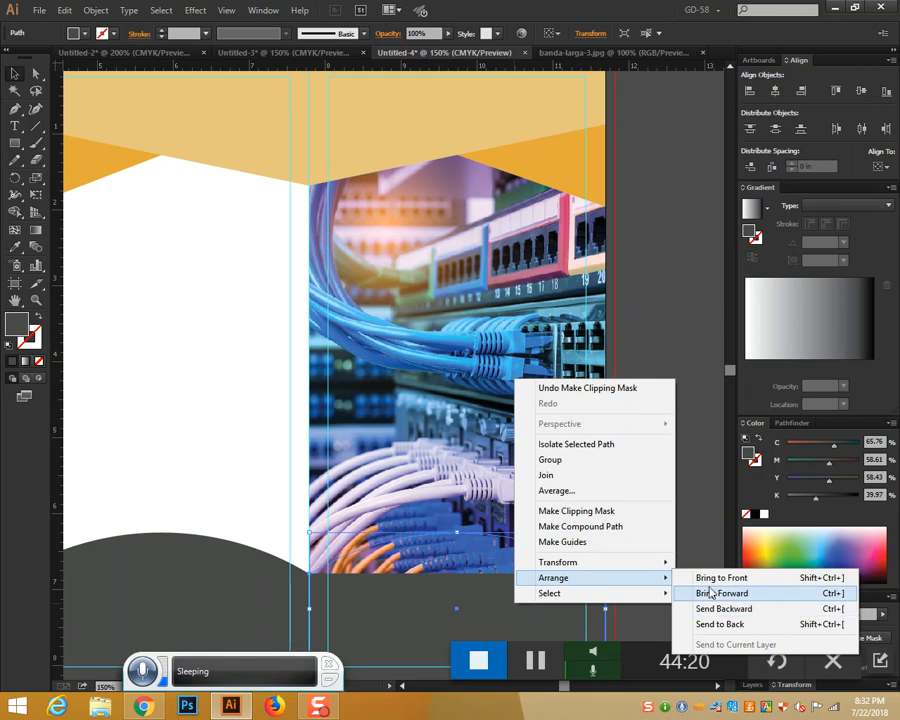
{"action": "left_click", "coordinate": [708, 578]}
{"action": "key", "text": "ctrl+z"}
{"action": "key", "text": "ctrl+z"}
{"action": "key", "text": "ctrl+z"}
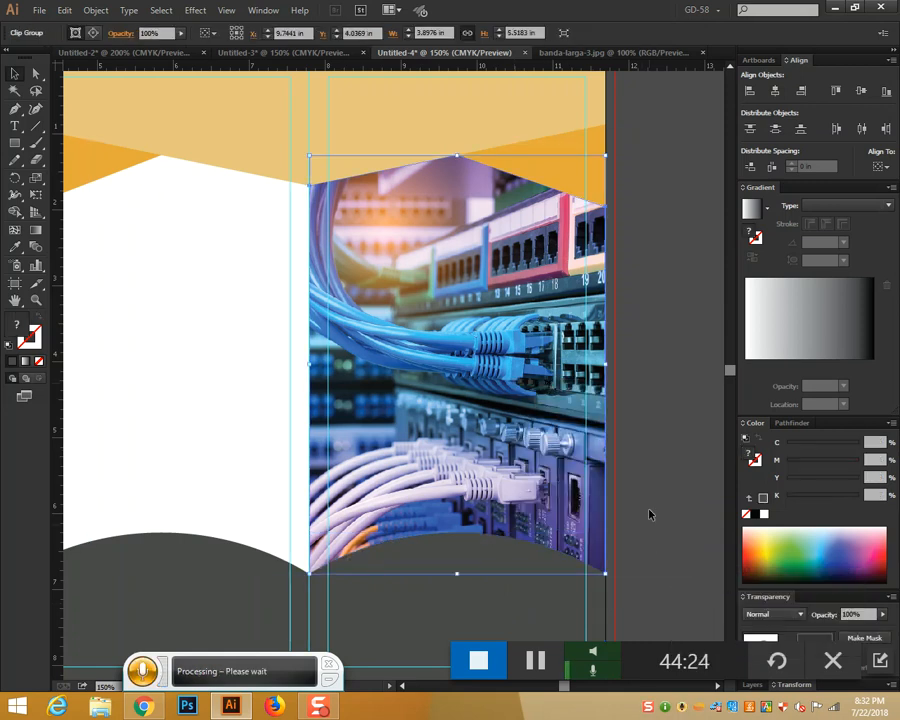
{"action": "key", "text": "ctrl+shift+z"}
{"action": "key", "text": "ctrl+shift+z"}
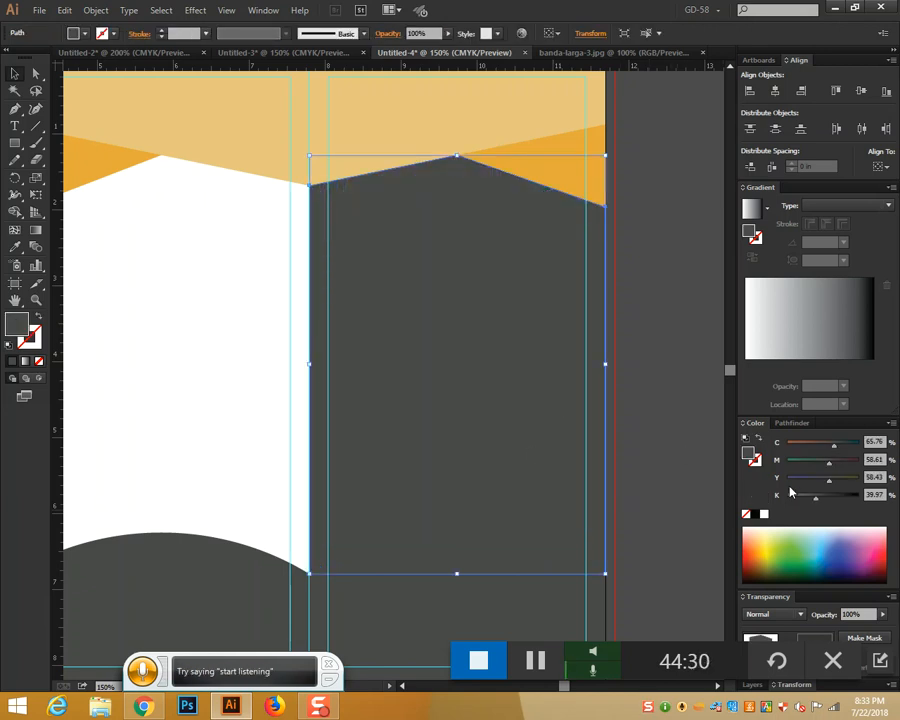
Fill the overlay shape black and set its opacity to 30%
{"action": "left_click", "coordinate": [755, 514]}
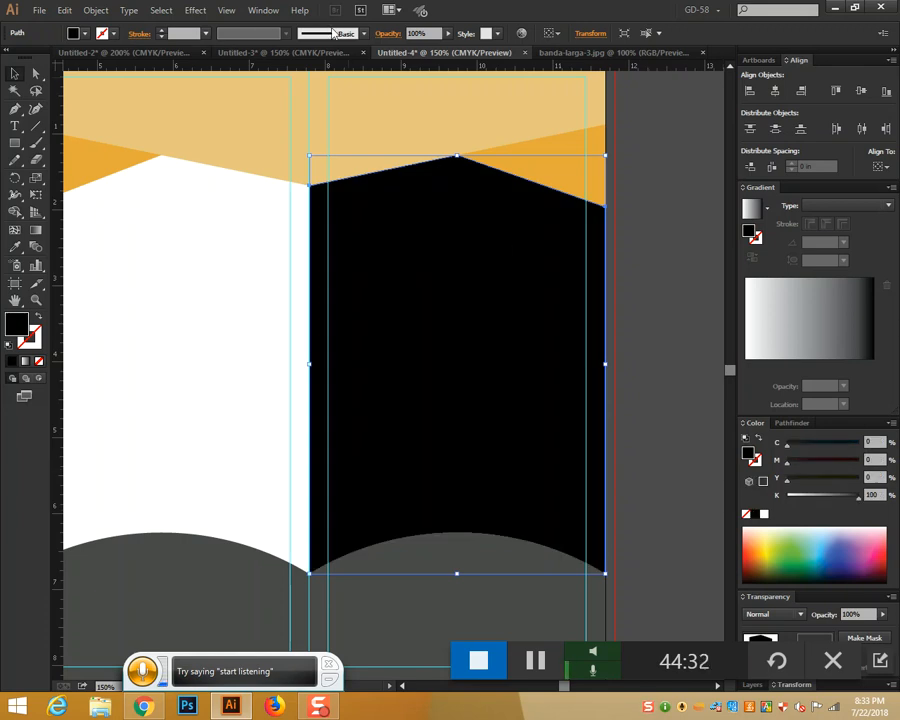
{"action": "left_click", "coordinate": [418, 33]}
{"action": "type", "text": "30"}
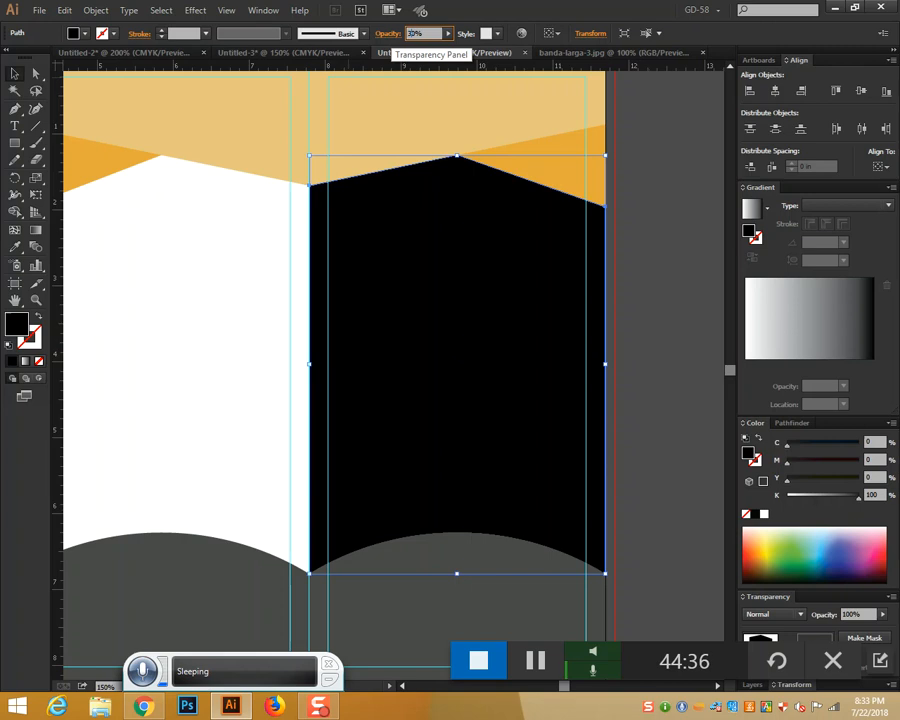
{"action": "key", "text": "Return"}
{"action": "left_click", "coordinate": [660, 356]}
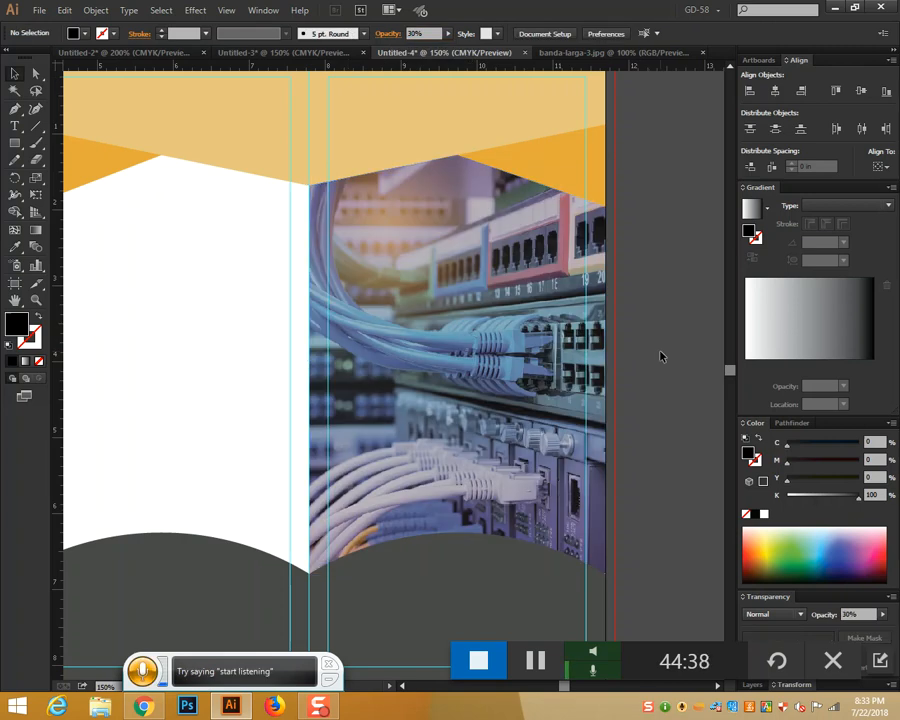
Pan the view over to the brochure's left panel
{"action": "scroll", "coordinate": [660, 356], "scroll_direction": "down", "scroll_amount": 1}
{"action": "scroll", "coordinate": [660, 356], "scroll_direction": "up", "scroll_amount": 2}
{"action": "scroll", "coordinate": [660, 356], "scroll_direction": "down", "scroll_amount": 2}
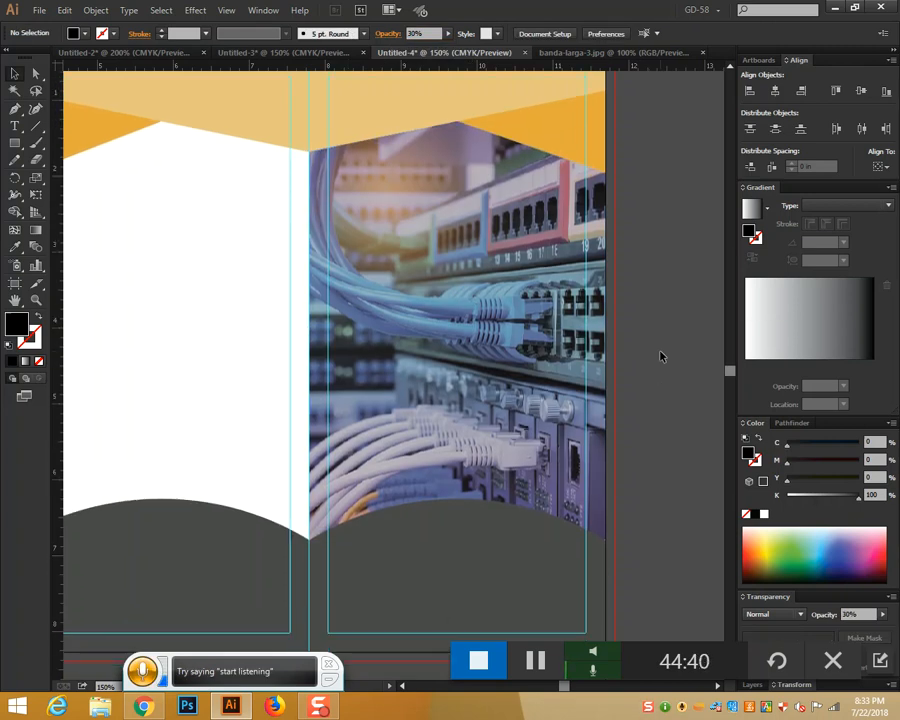
{"action": "scroll", "coordinate": [660, 356], "scroll_direction": "down", "scroll_amount": 2}
{"action": "scroll", "coordinate": [658, 418], "scroll_direction": "up", "scroll_amount": 3}
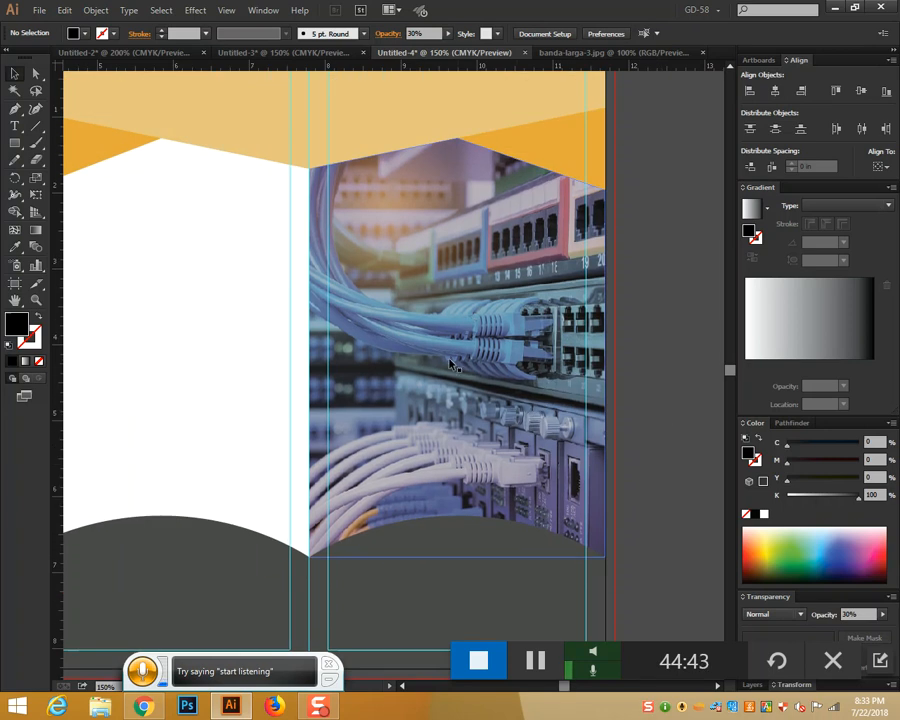
{"action": "key", "text": "space"}
{"action": "left_click_drag", "start_coordinate": [530, 421], "coordinate": [623, 456]}
{"action": "left_click_drag", "start_coordinate": [228, 393], "coordinate": [610, 392]}
Pen-draw a closed six-point shape from the left edge under the orange diamond's tip
{"action": "left_click", "coordinate": [15, 108]}
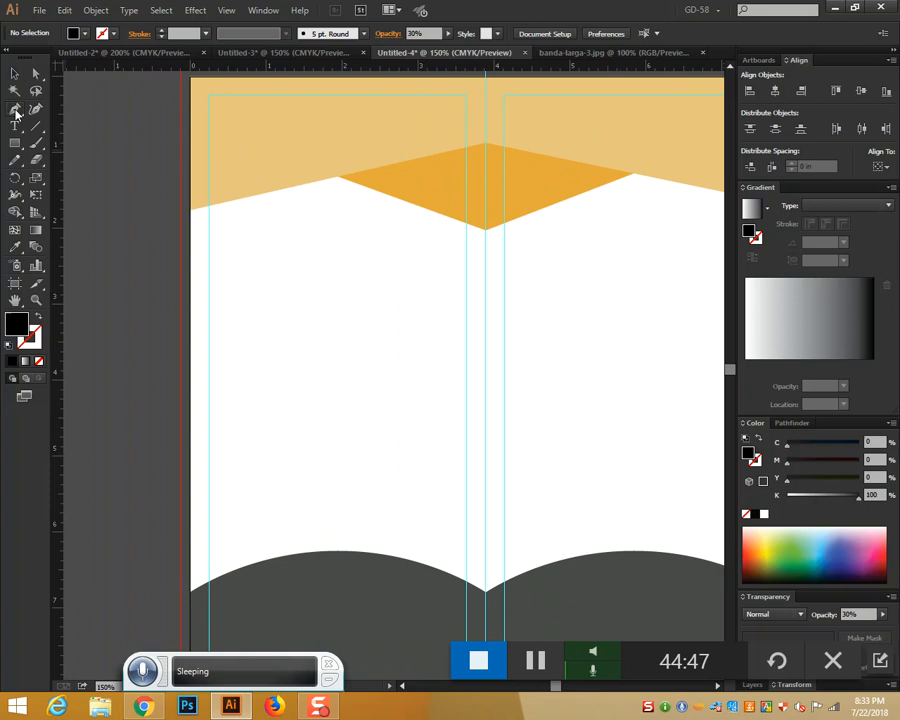
{"action": "left_click", "coordinate": [194, 211]}
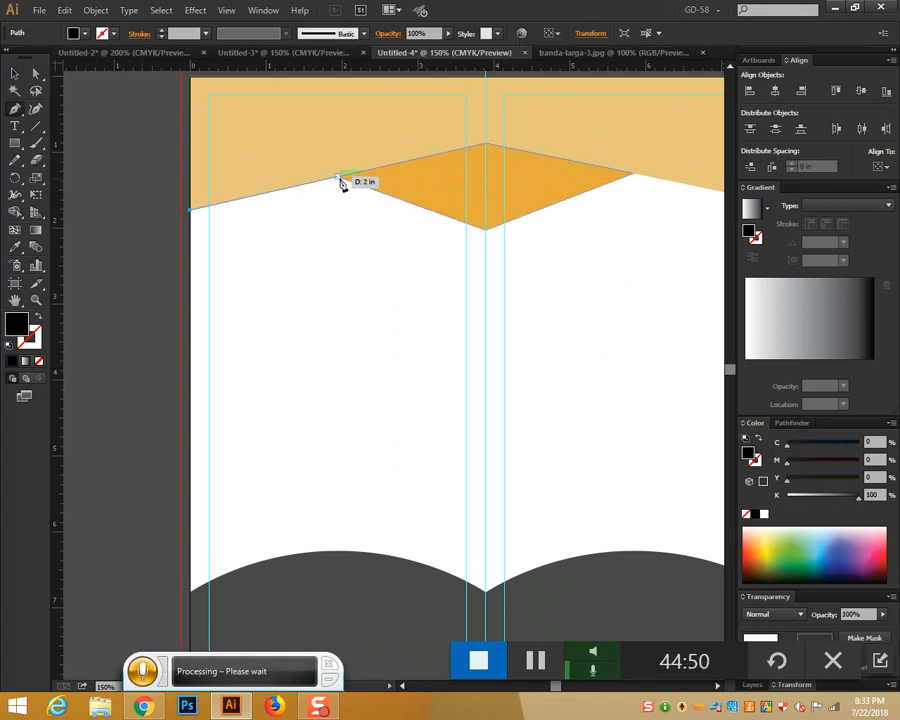
{"action": "left_click", "coordinate": [337, 178]}
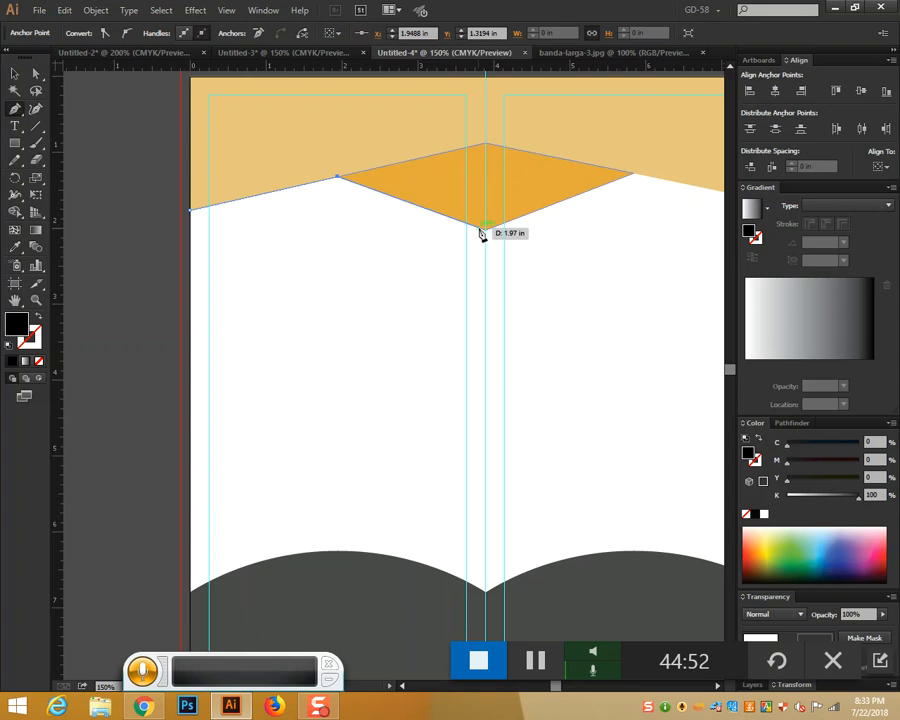
{"action": "left_click", "coordinate": [486, 229]}
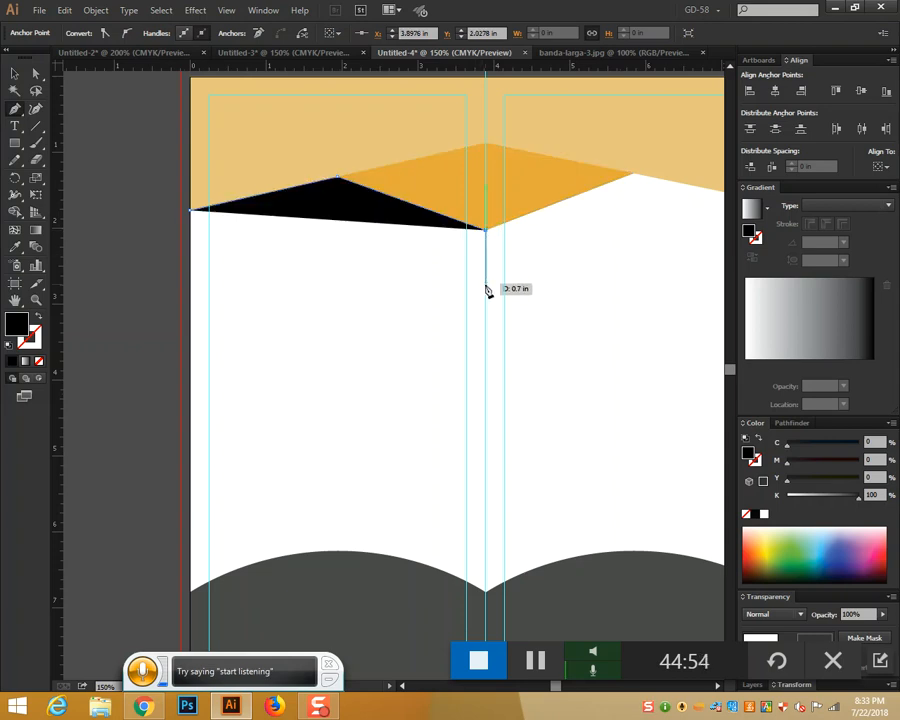
{"action": "left_click", "coordinate": [486, 290]}
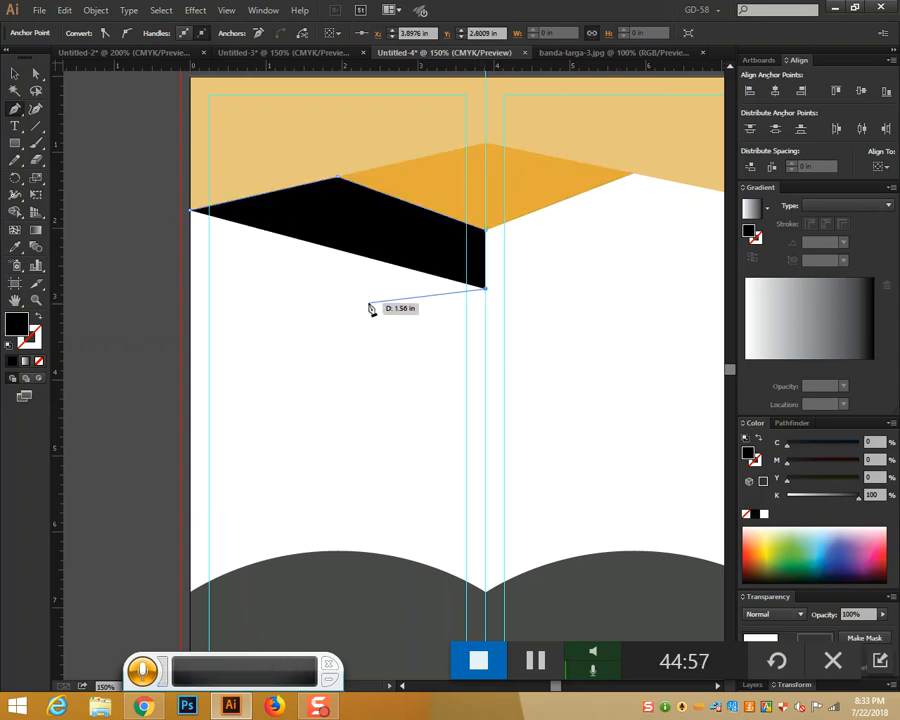
{"action": "left_click", "coordinate": [337, 311]}
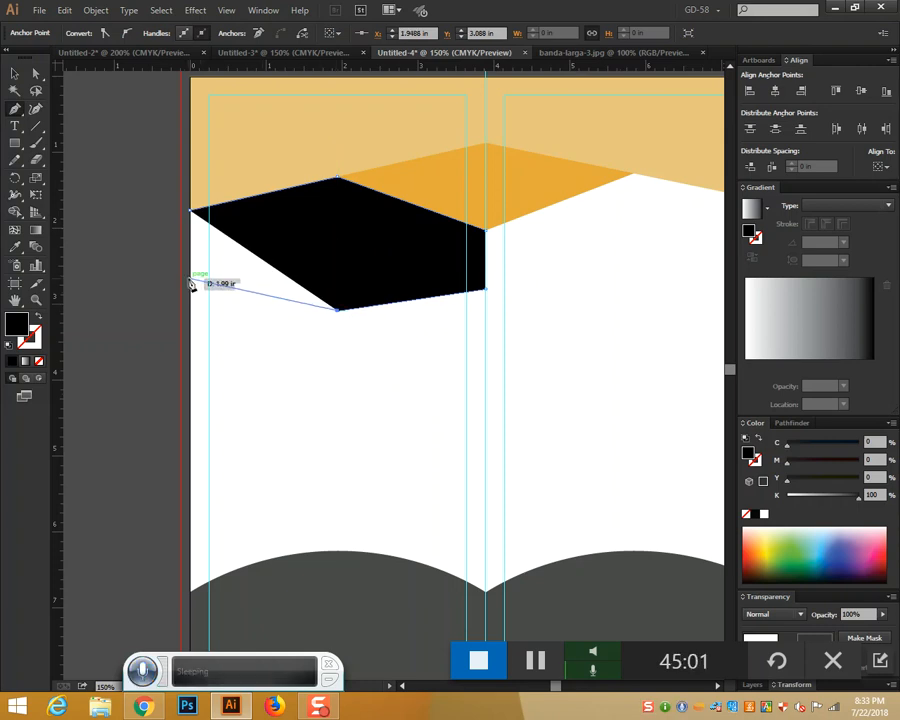
{"action": "left_click", "coordinate": [192, 280]}
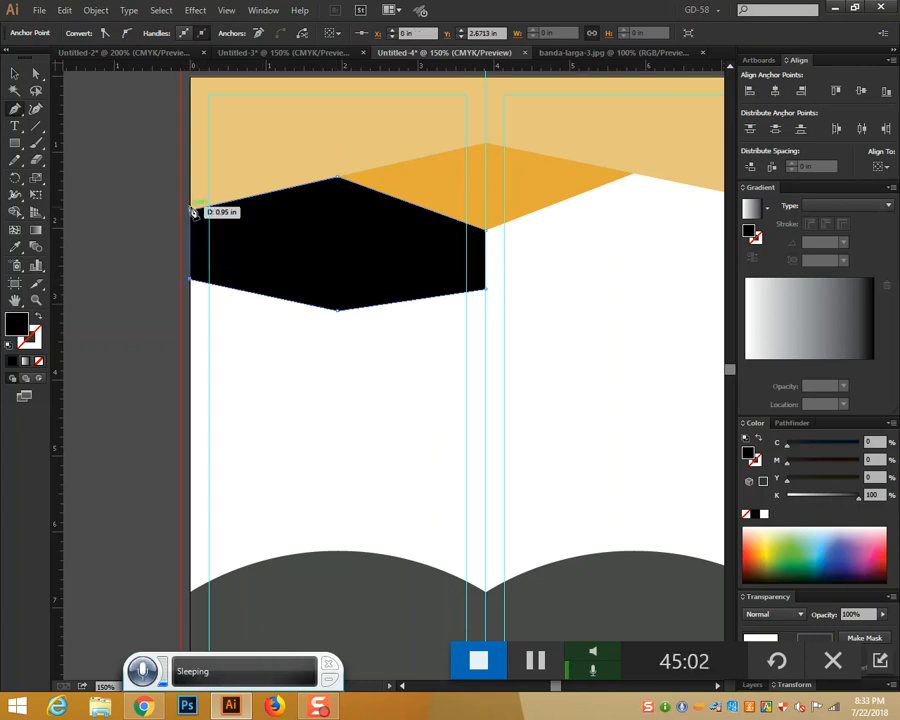
{"action": "left_click", "coordinate": [191, 211]}
{"action": "left_click", "coordinate": [16, 73]}
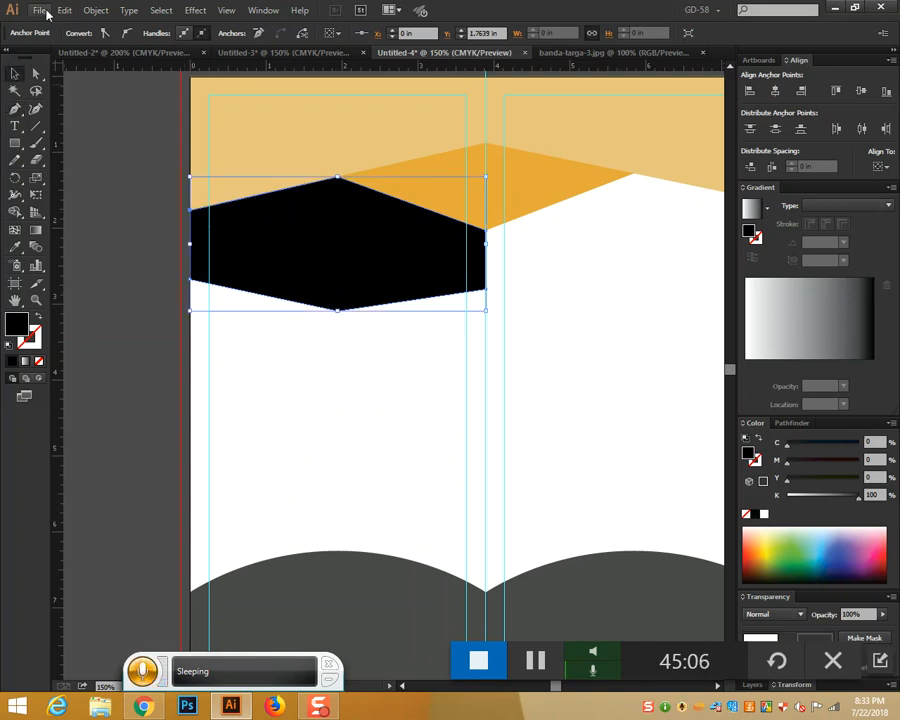
{"action": "left_click", "coordinate": [40, 10]}
Open the it-image photo, paste it into the brochure and scale it down
{"action": "left_click", "coordinate": [46, 56]}
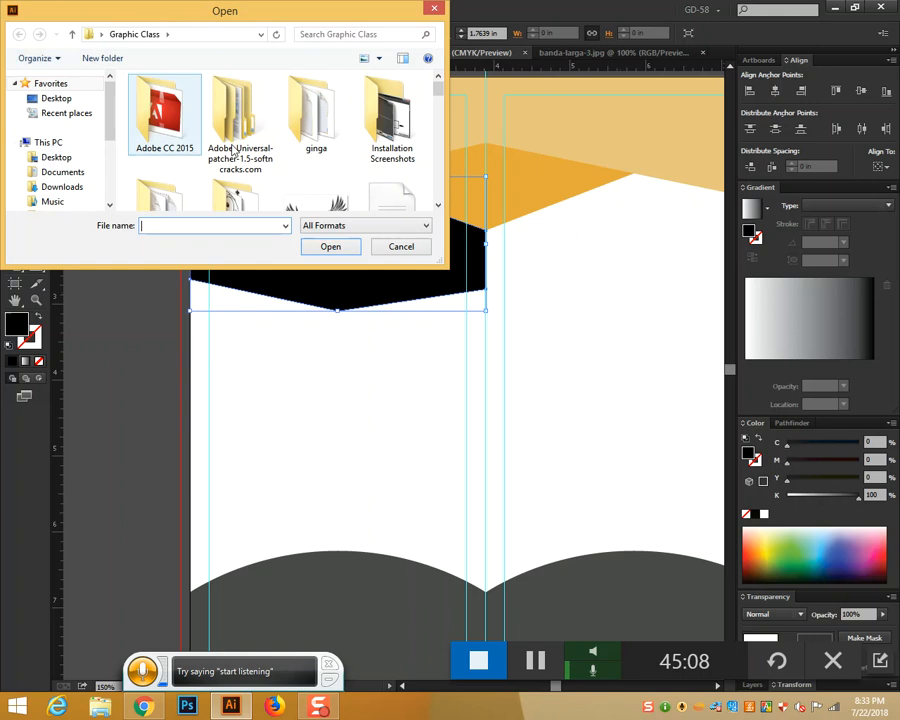
{"action": "left_click_drag", "start_coordinate": [438, 94], "coordinate": [416, 176]}
{"action": "left_click", "coordinate": [390, 150]}
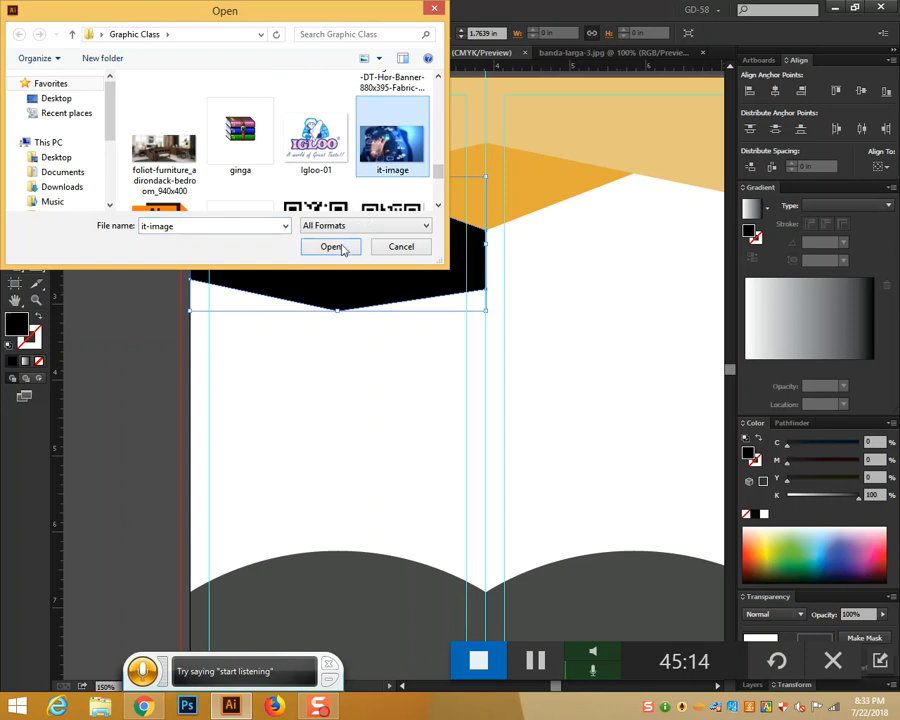
{"action": "left_click", "coordinate": [331, 247]}
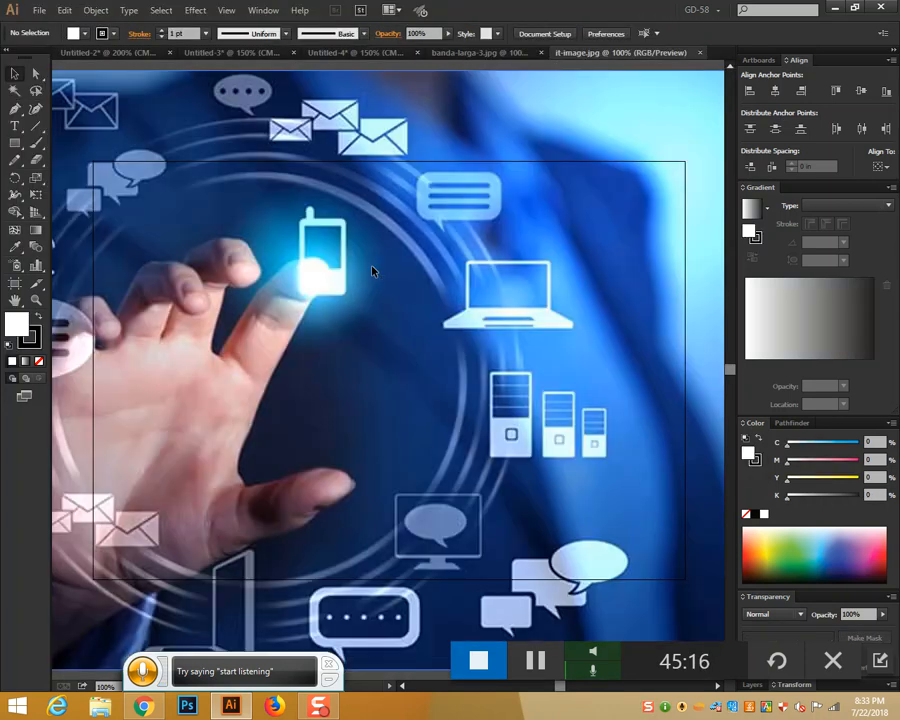
{"action": "left_click", "coordinate": [372, 271]}
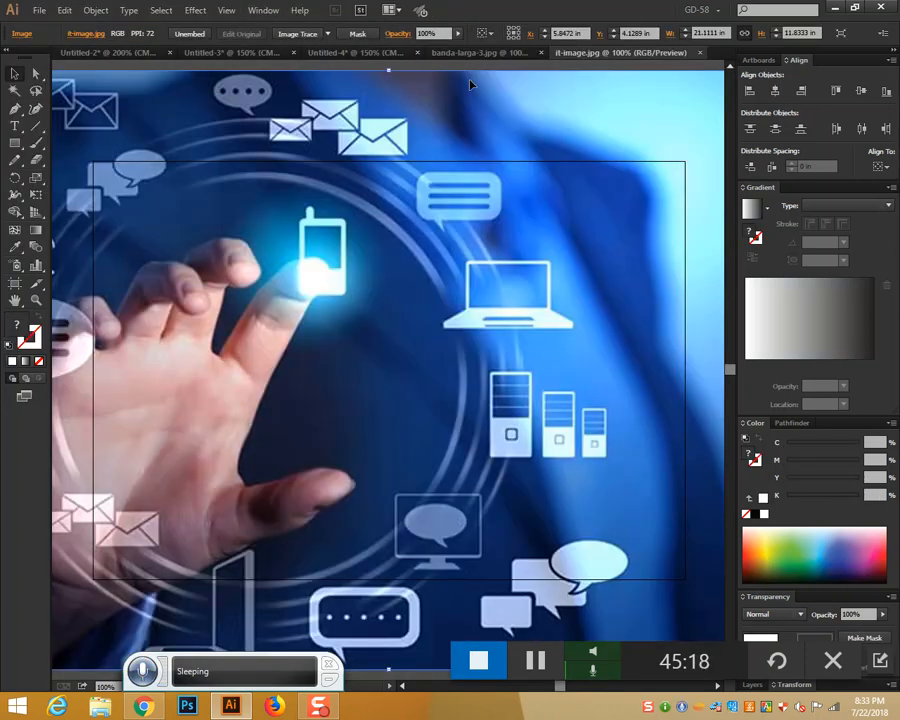
{"action": "left_click", "coordinate": [341, 54]}
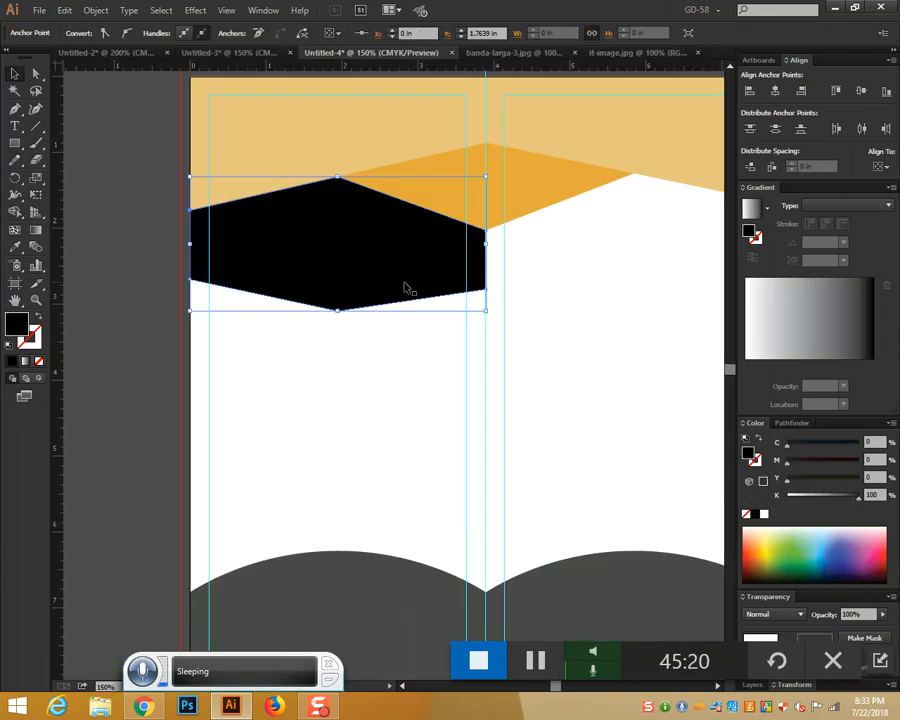
{"action": "key", "text": "ctrl+v"}
{"action": "key", "text": "ctrl+minus"}
{"action": "key", "text": "ctrl+minus"}
{"action": "key", "text": "ctrl+minus"}
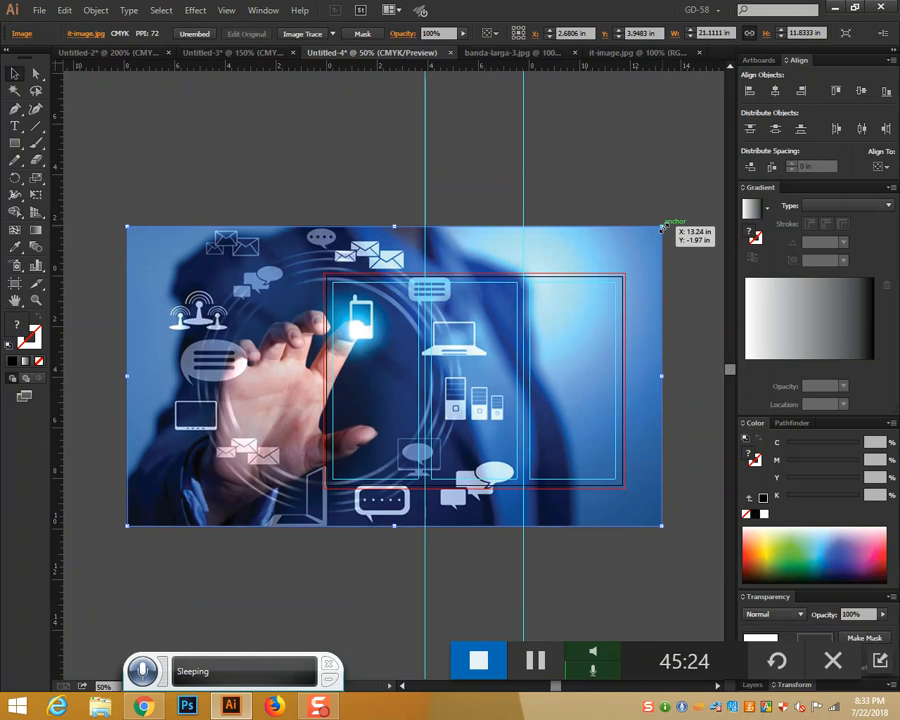
{"action": "left_click_drag", "start_coordinate": [662, 229], "coordinate": [390, 349]}
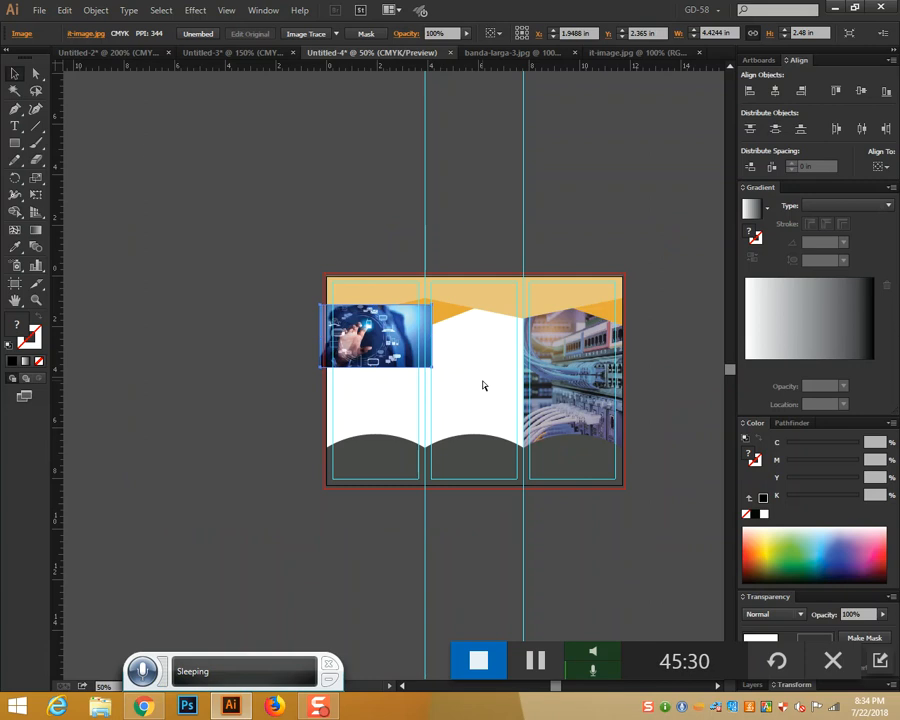
{"action": "key", "text": "ctrl+plus"}
{"action": "key", "text": "ctrl+plus"}
{"action": "left_click_drag", "start_coordinate": [528, 432], "coordinate": [610, 439]}
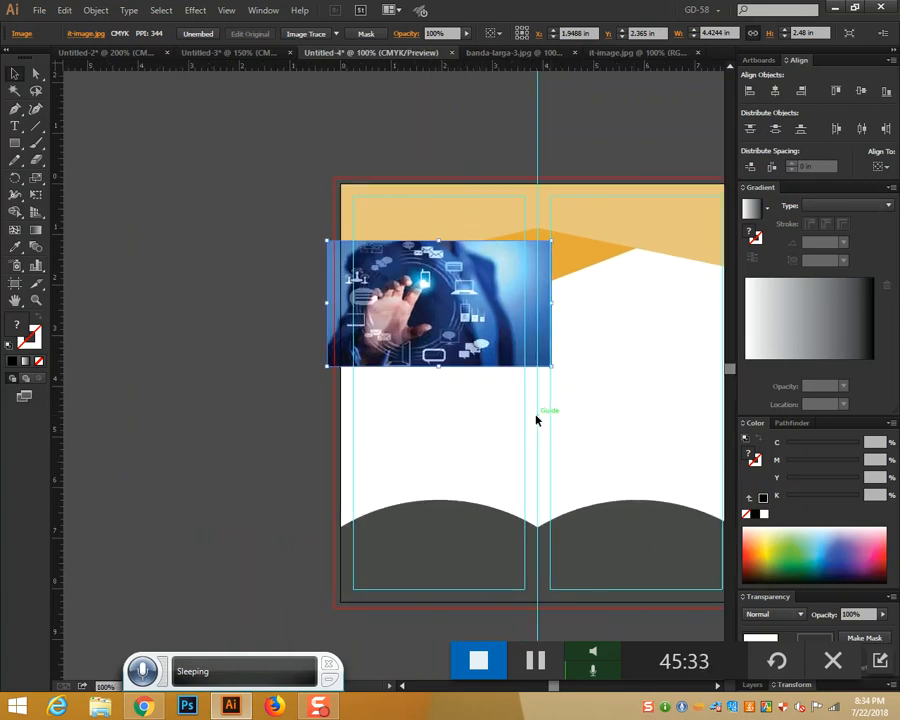
Send the technology photo to the back and clip it into the hexagon shape
{"action": "right_click", "coordinate": [486, 328]}
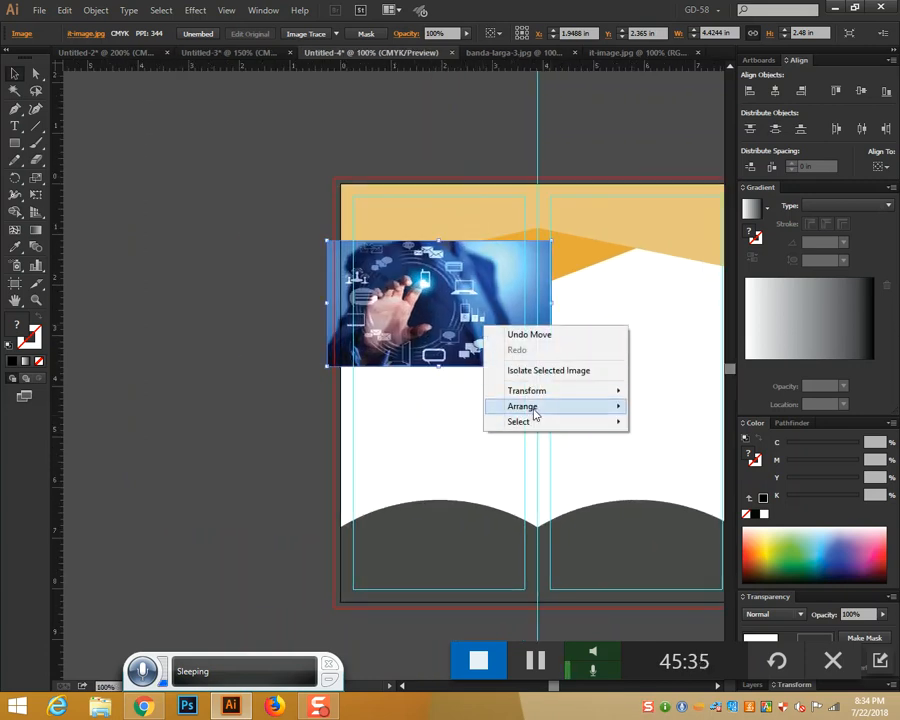
{"action": "mouse_move", "coordinate": [532, 406]}
{"action": "left_click", "coordinate": [649, 456]}
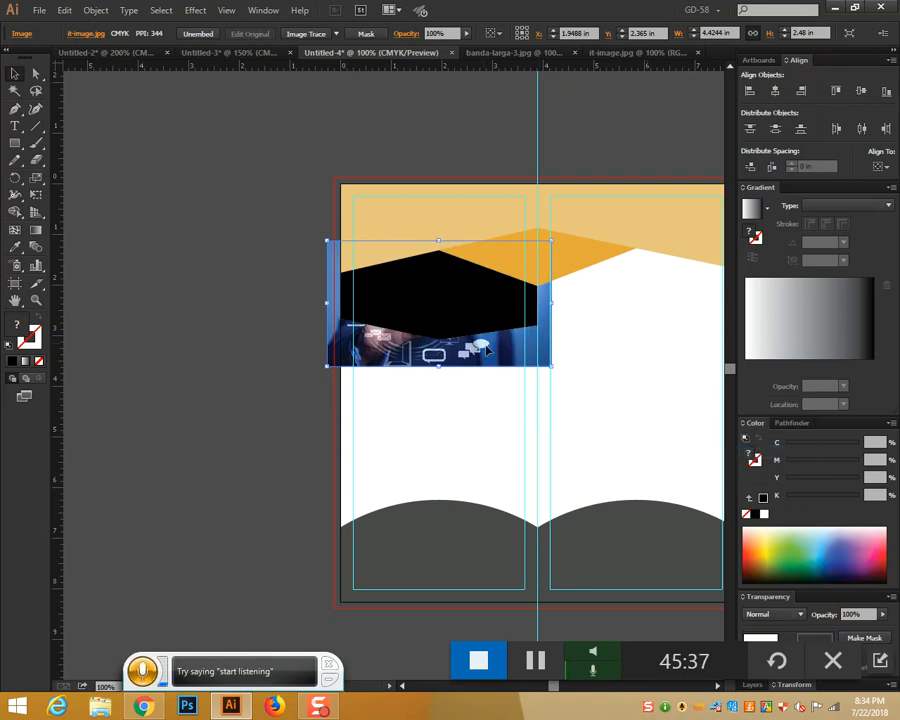
{"action": "left_click_drag", "start_coordinate": [483, 354], "coordinate": [485, 351]}
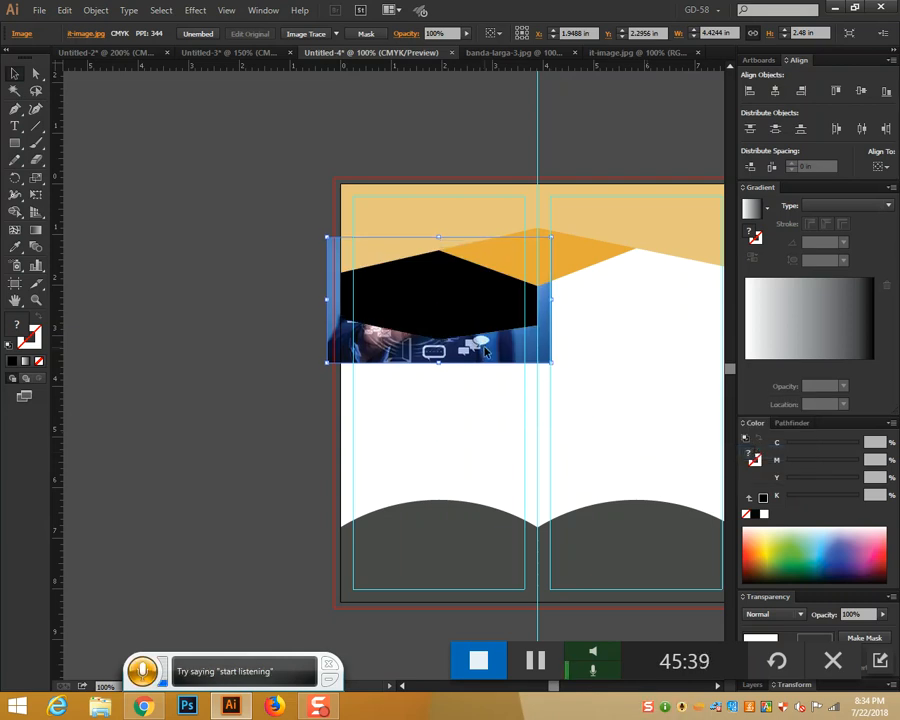
{"action": "left_click", "coordinate": [466, 318], "text": "shift"}
{"action": "right_click", "coordinate": [466, 316]}
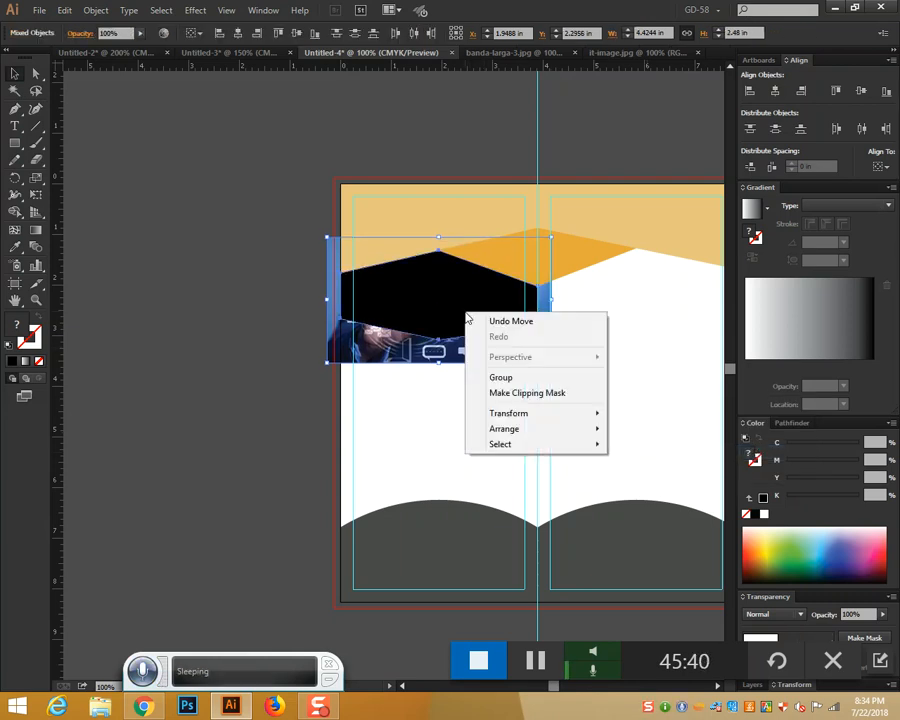
{"action": "left_click", "coordinate": [510, 393]}
{"action": "left_click", "coordinate": [615, 393]}
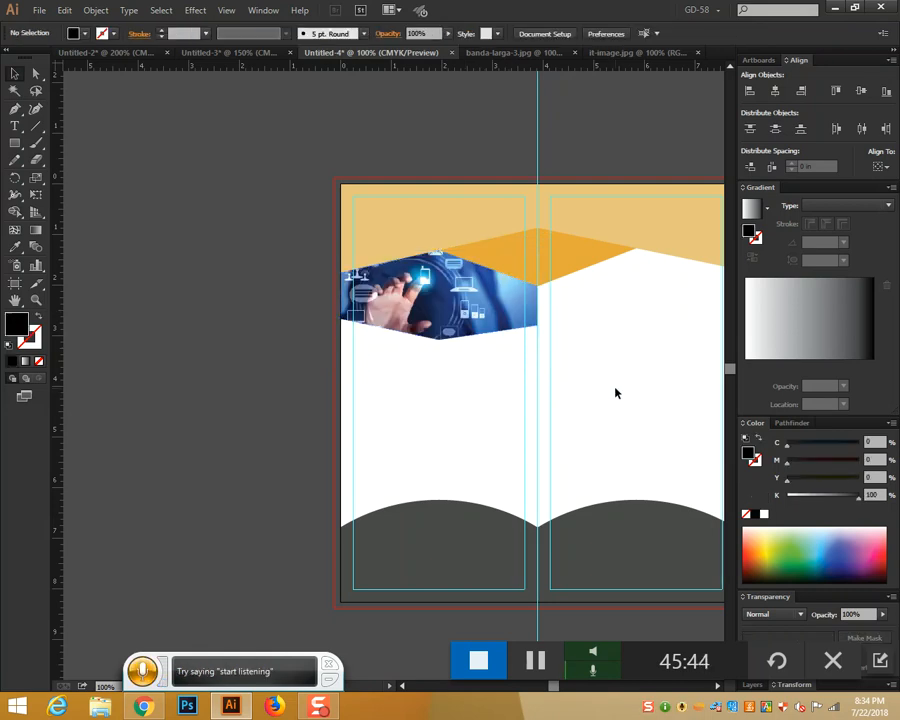
{"action": "left_click_drag", "start_coordinate": [617, 392], "coordinate": [450, 378]}
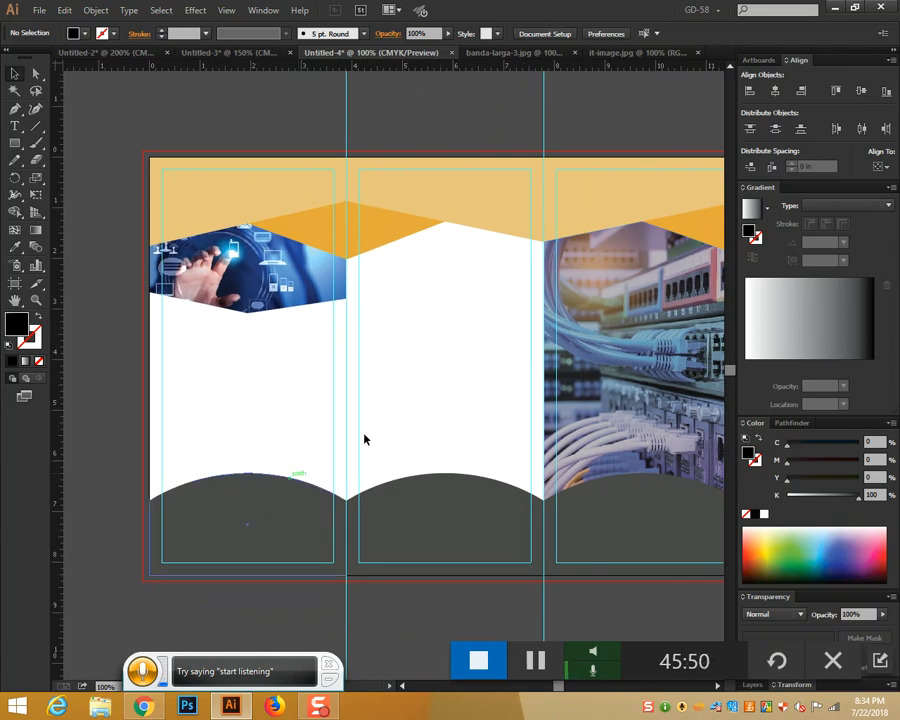
Make ABOUT US bold 15 pt, move it onto the dark band and colour it white
{"action": "left_click", "coordinate": [21, 127]}
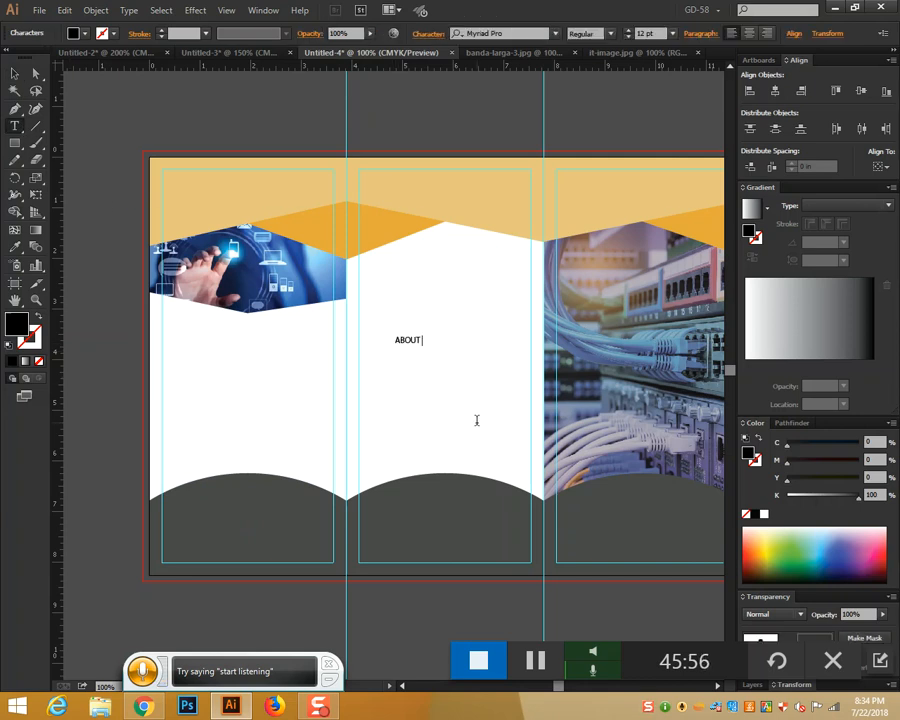
{"action": "left_click_drag", "start_coordinate": [437, 339], "coordinate": [344, 327]}
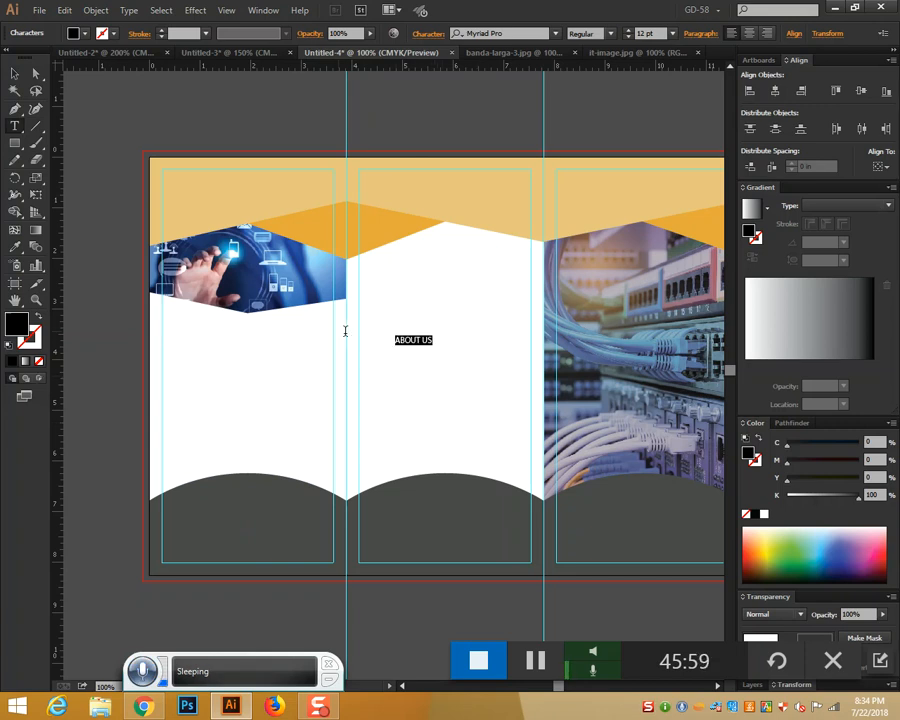
{"action": "left_click", "coordinate": [607, 33]}
{"action": "left_click", "coordinate": [600, 172]}
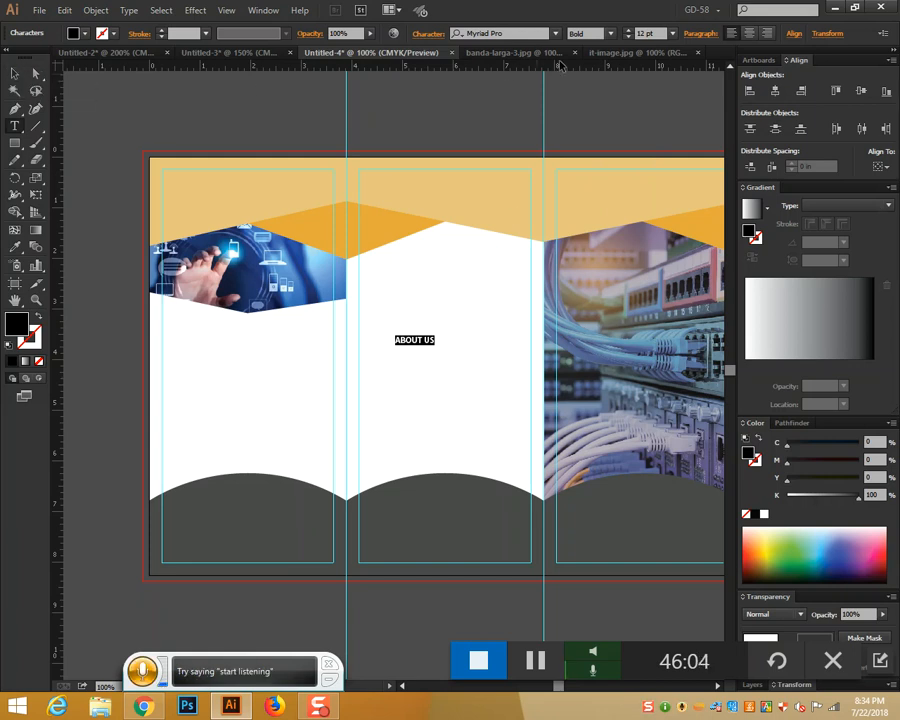
{"action": "left_click", "coordinate": [630, 33]}
{"action": "left_click", "coordinate": [630, 33]}
{"action": "left_click", "coordinate": [630, 33]}
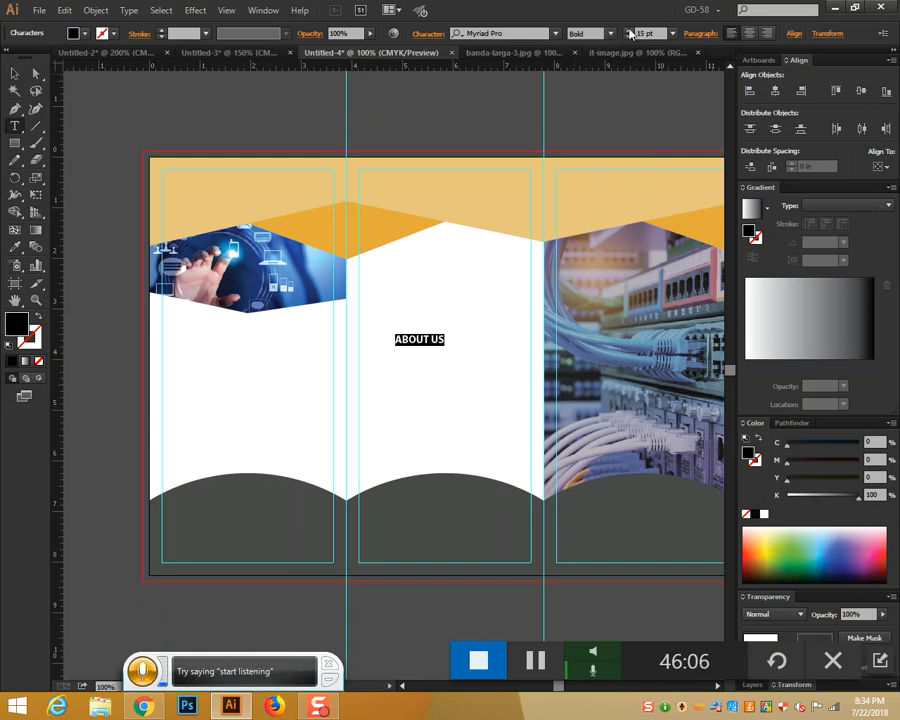
{"action": "left_click", "coordinate": [15, 73]}
{"action": "left_click_drag", "start_coordinate": [428, 344], "coordinate": [252, 493]}
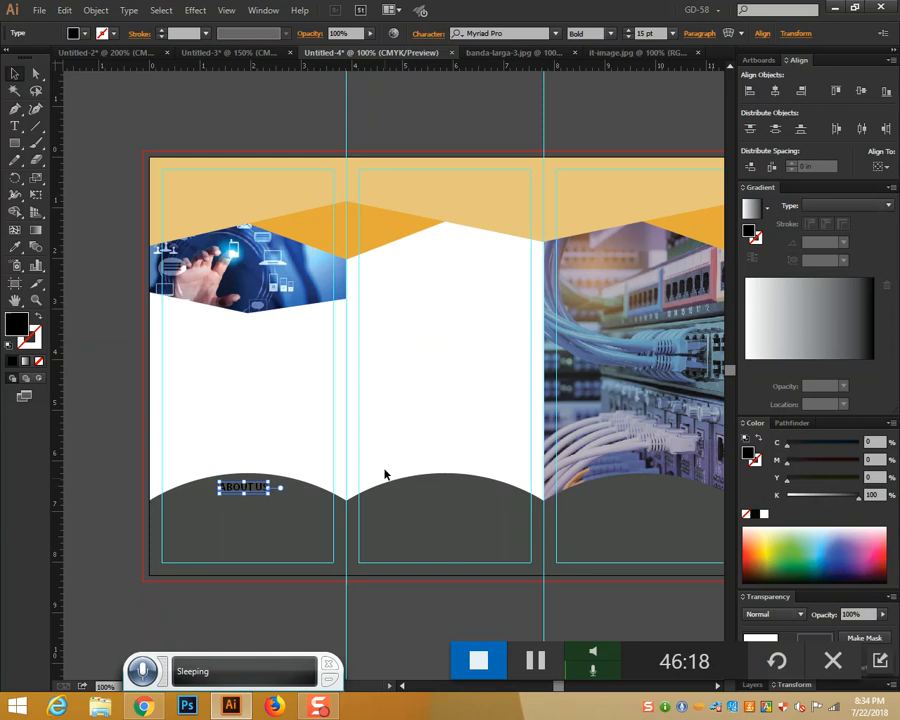
{"action": "key", "text": "i"}
{"action": "left_click", "coordinate": [363, 336]}
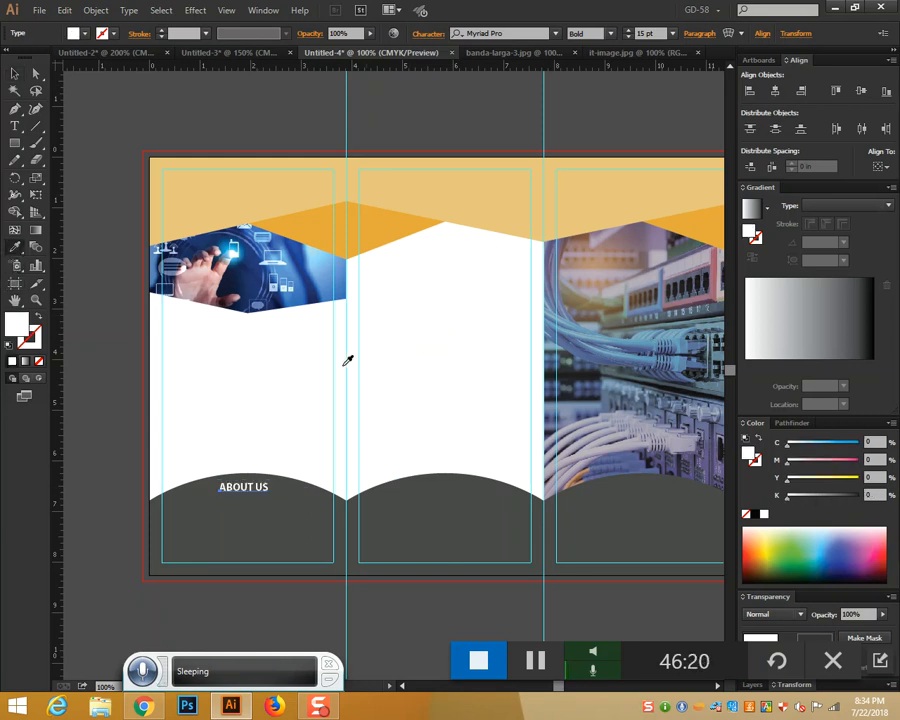
{"action": "left_click", "coordinate": [14, 73]}
Place a white OUR SERVICE heading on the second panel's dark band
{"action": "left_click", "coordinate": [14, 125]}
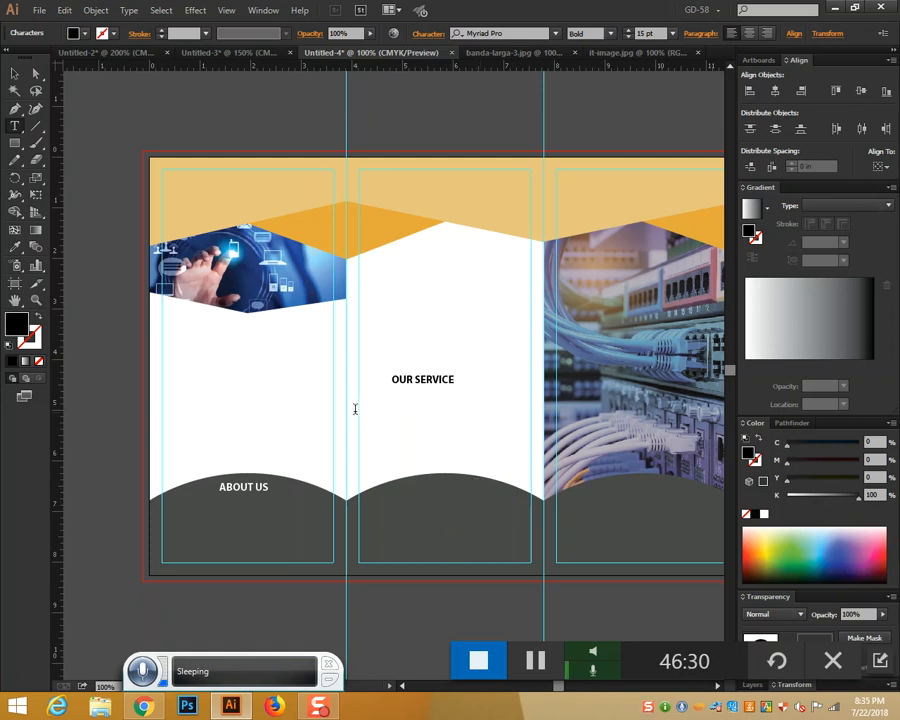
{"action": "left_click", "coordinate": [14, 73]}
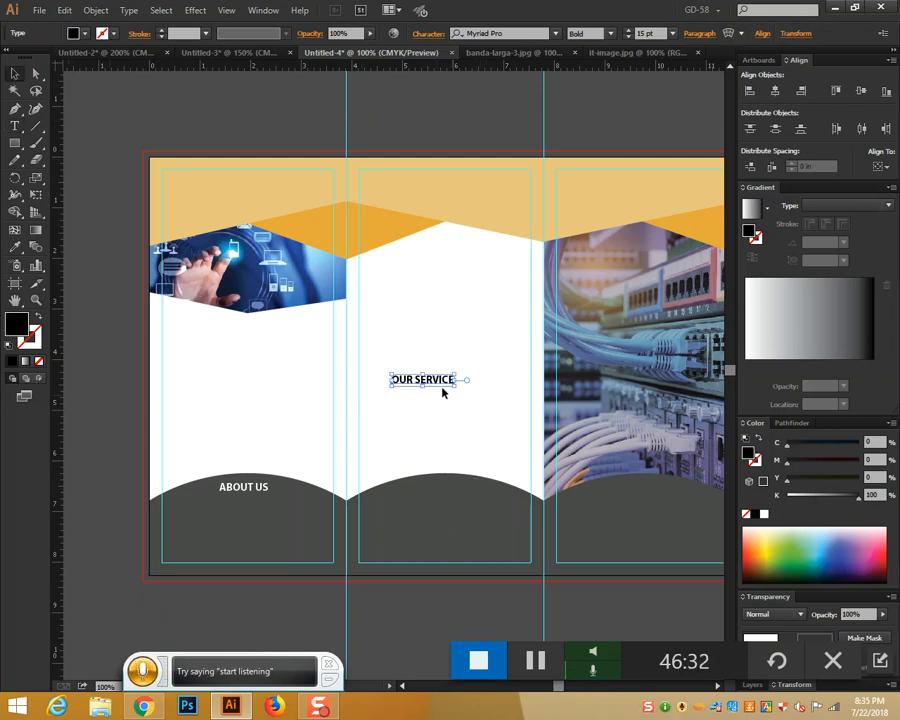
{"action": "left_click_drag", "start_coordinate": [434, 382], "coordinate": [455, 494]}
{"action": "left_click", "coordinate": [14, 246]}
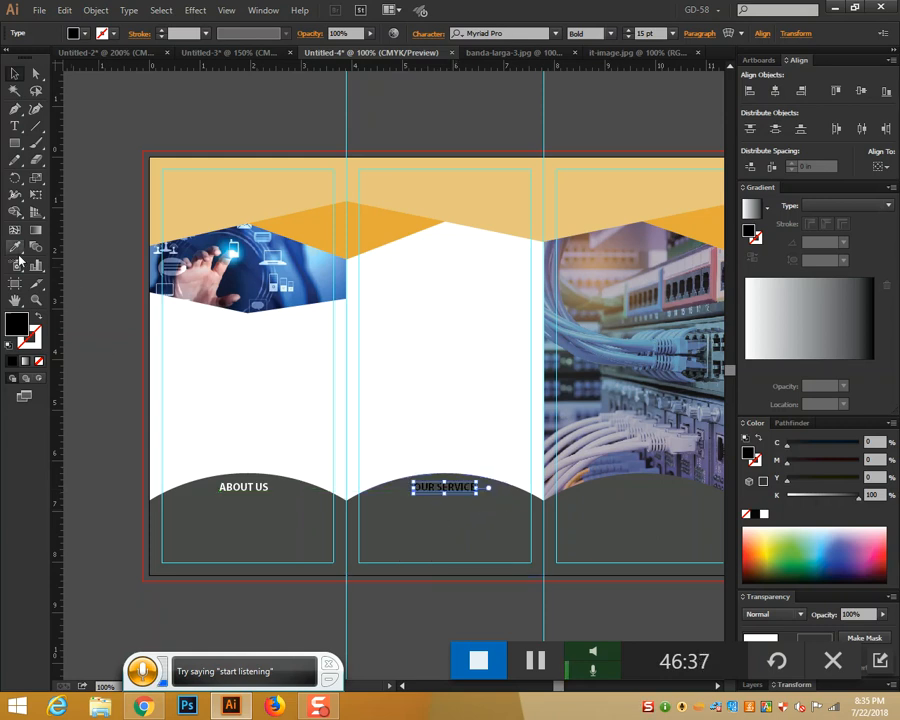
{"action": "left_click", "coordinate": [457, 378]}
Place a white OUR GOAL heading on the third panel's dark band
{"action": "left_click", "coordinate": [14, 126]}
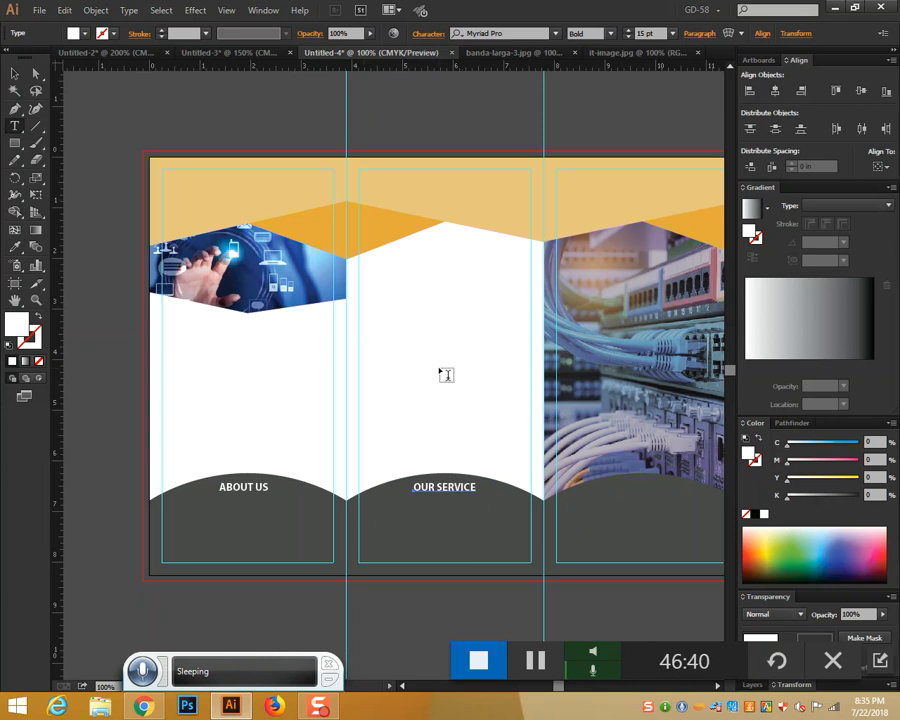
{"action": "key", "text": "ctrl+shift+a"}
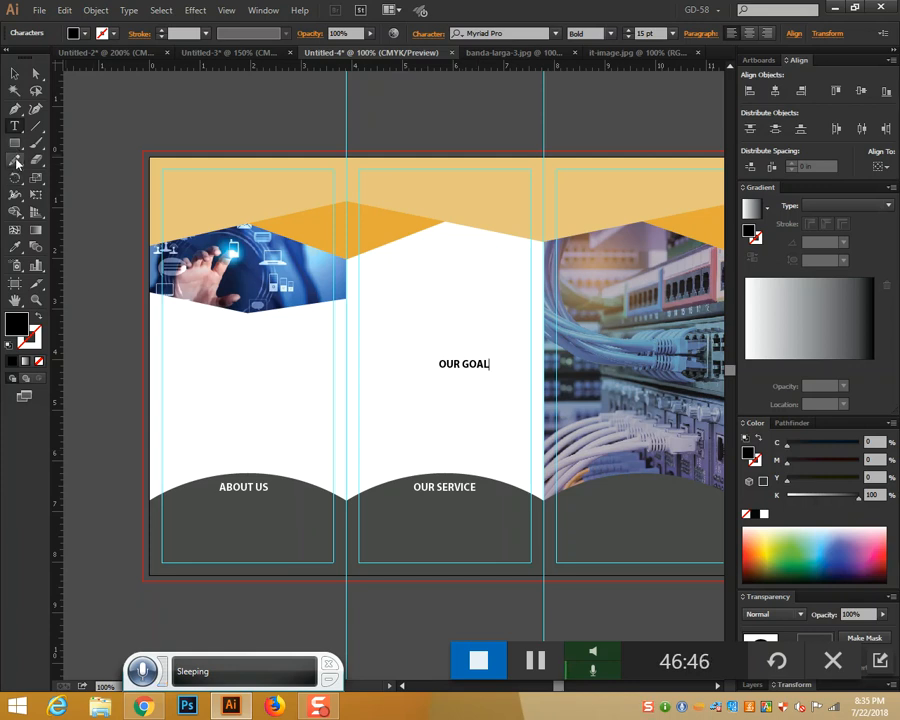
{"action": "left_click", "coordinate": [11, 72]}
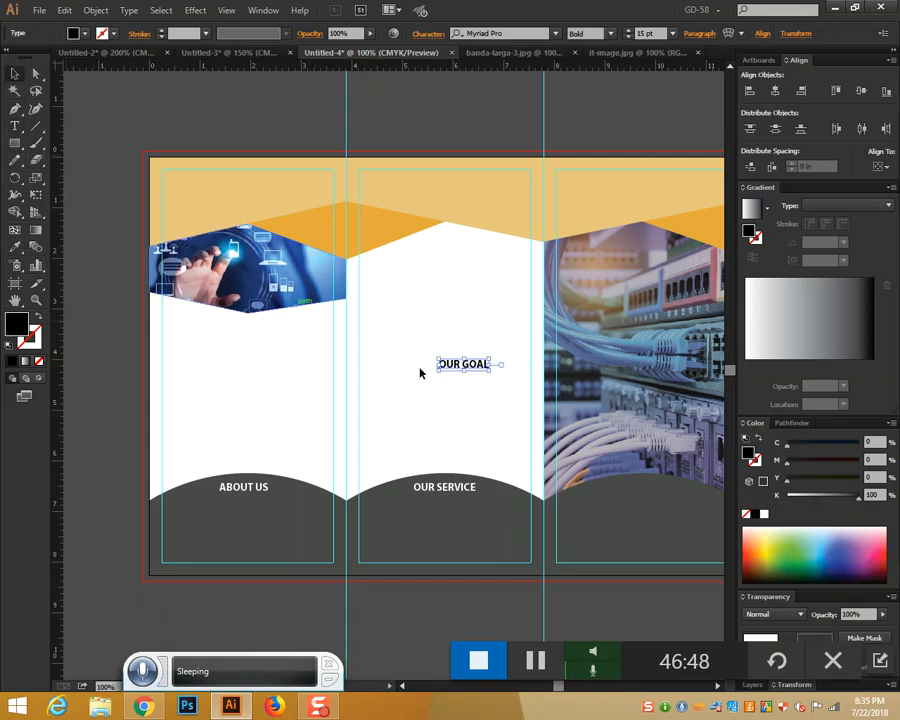
{"action": "left_click_drag", "start_coordinate": [591, 487], "coordinate": [652, 490]}
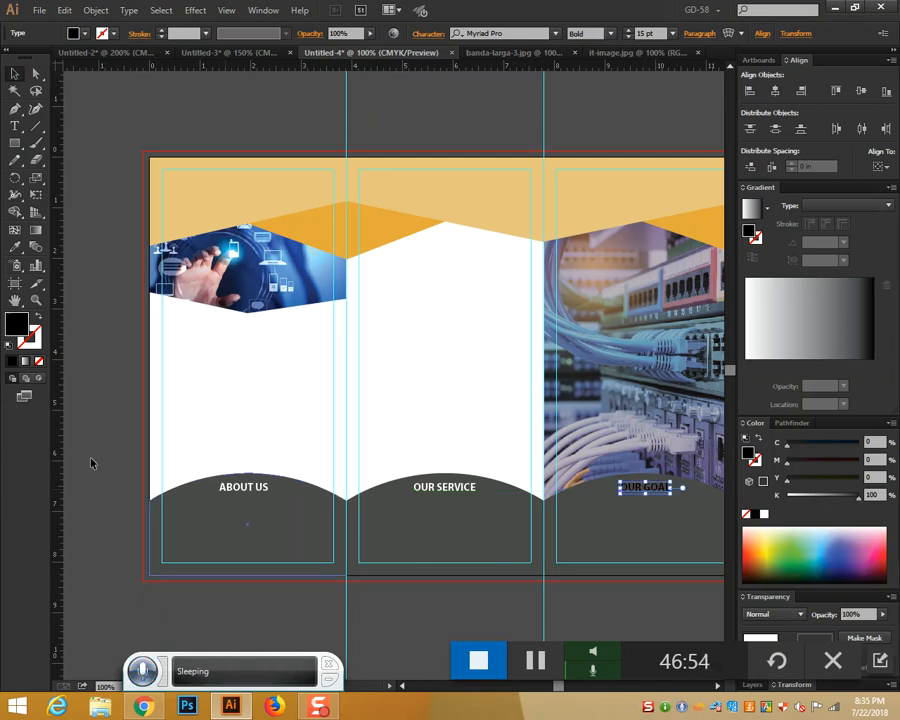
{"action": "left_click", "coordinate": [13, 249]}
{"action": "left_click", "coordinate": [478, 374]}
{"action": "scroll", "coordinate": [480, 370], "scroll_direction": "down", "scroll_amount": 5}
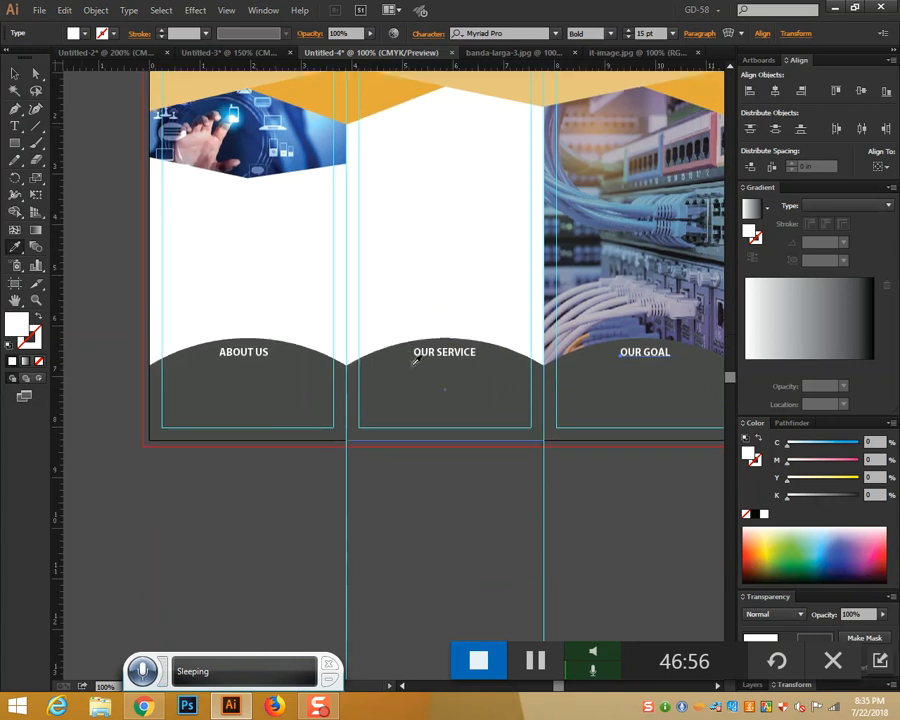
Draw a thin rectangular bar in the first panel
{"action": "left_click", "coordinate": [13, 69]}
{"action": "left_click_drag", "start_coordinate": [14, 143], "coordinate": [70, 142]}
{"action": "left_click_drag", "start_coordinate": [213, 257], "coordinate": [295, 260]}
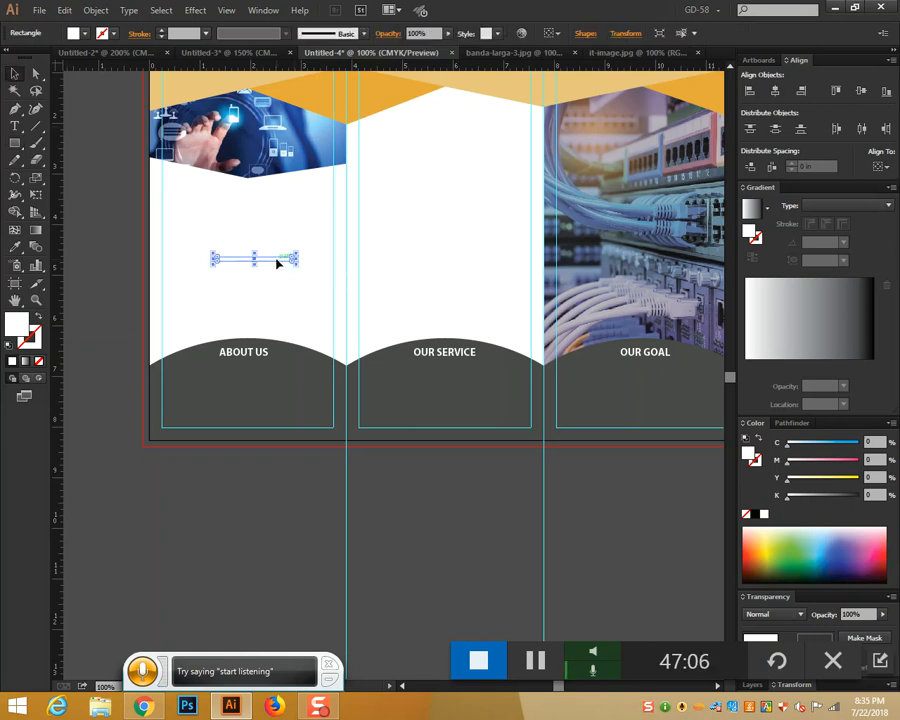
Position the bar just under ABOUT US and give it the top band's beige colour
{"action": "left_click_drag", "start_coordinate": [277, 259], "coordinate": [262, 369]}
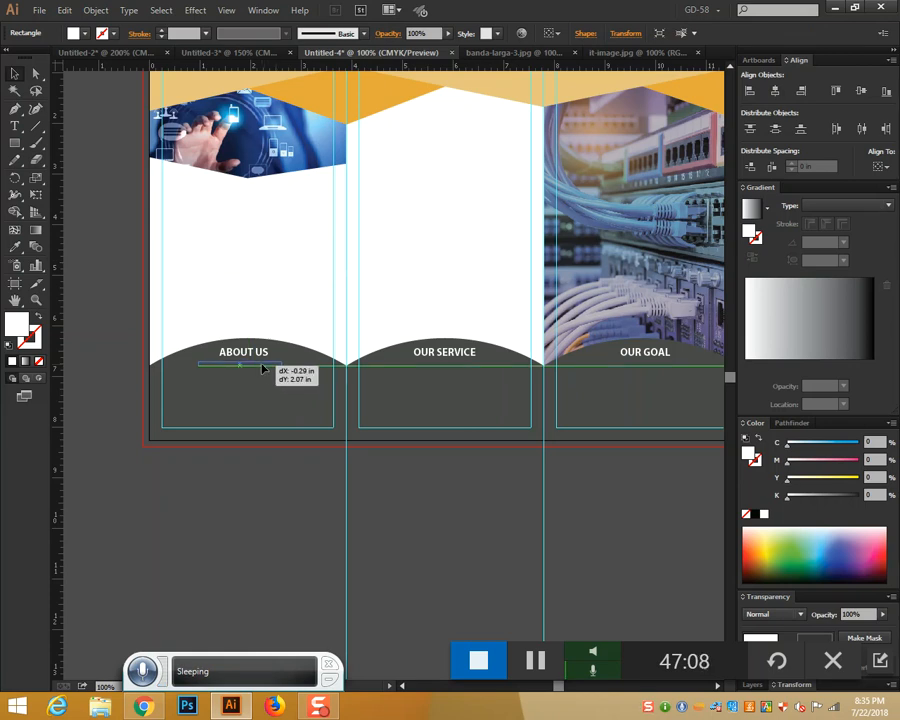
{"action": "left_click_drag", "start_coordinate": [262, 367], "coordinate": [262, 367]}
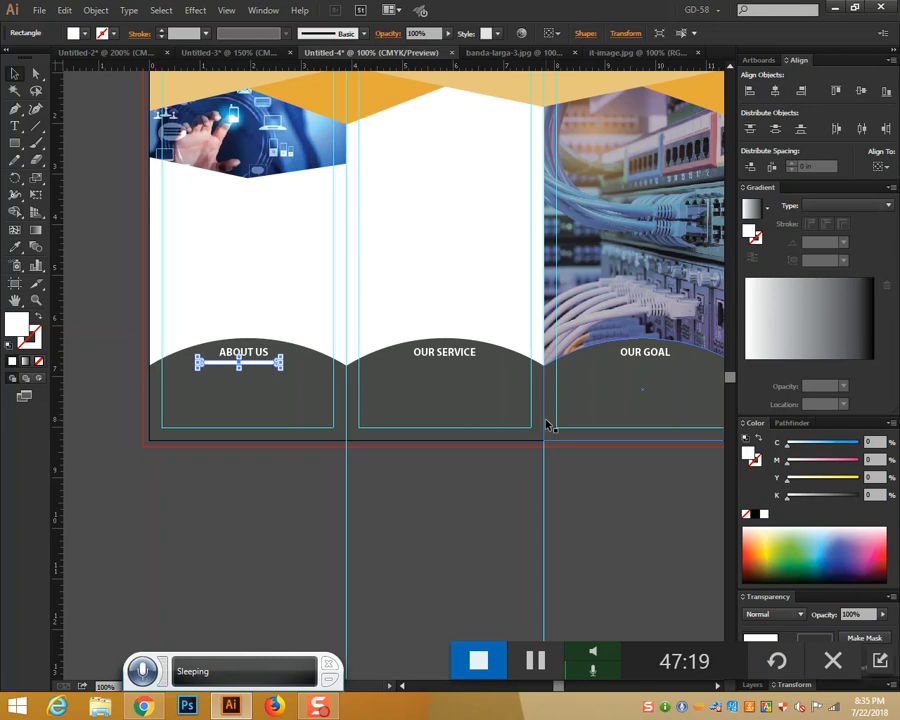
{"action": "key", "text": "ctrl+="}
{"action": "key", "text": "ctrl+="}
{"action": "key", "text": "ctrl+="}
{"action": "key", "text": "ctrl+="}
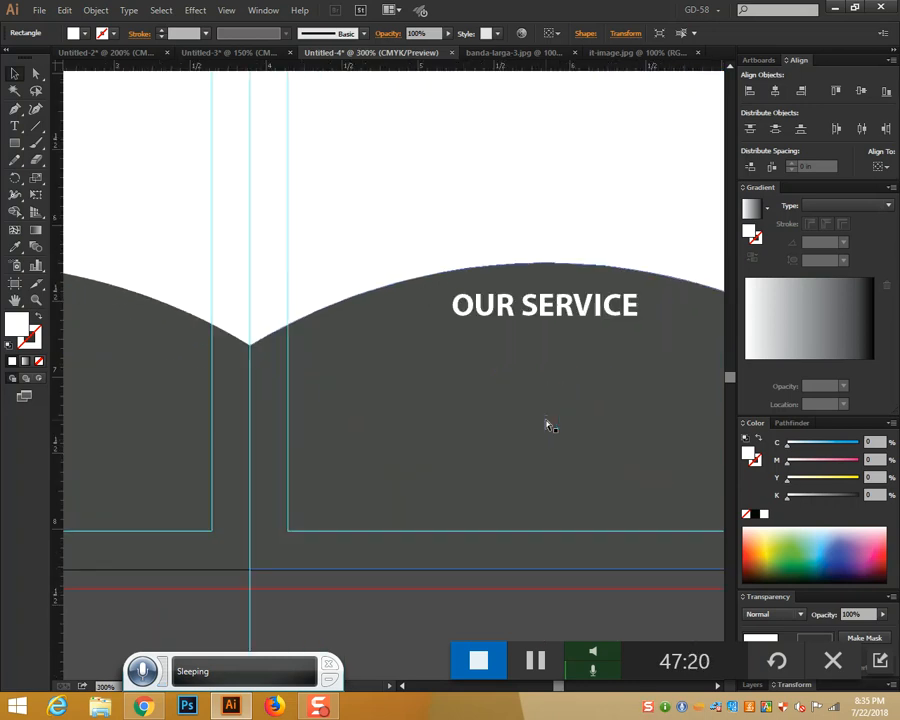
{"action": "scroll", "coordinate": [470, 395], "scroll_direction": "left", "scroll_amount": 10}
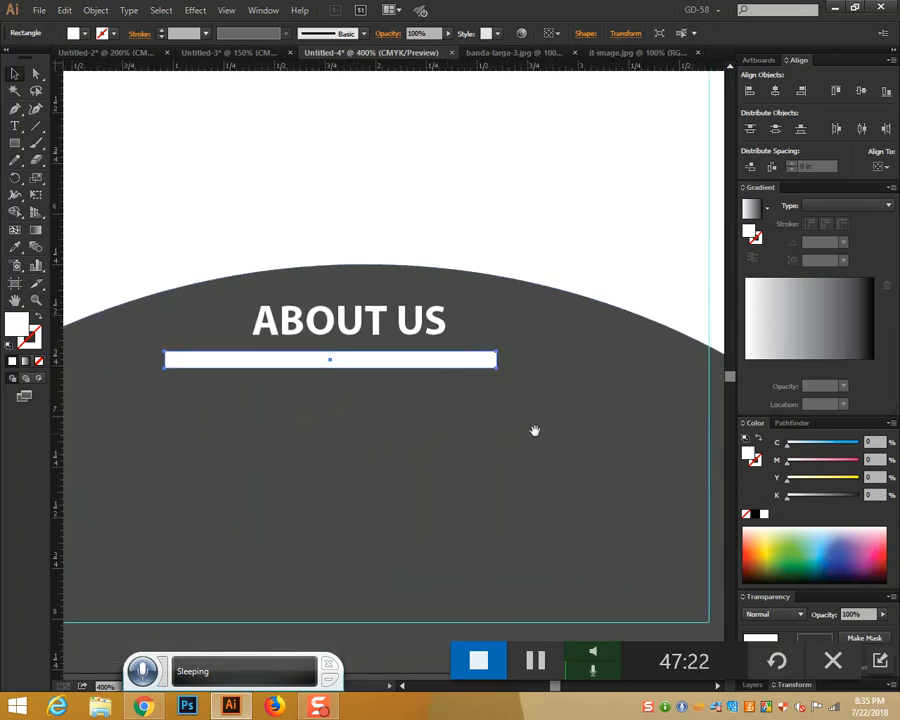
{"action": "left_click_drag", "start_coordinate": [423, 371], "coordinate": [434, 366]}
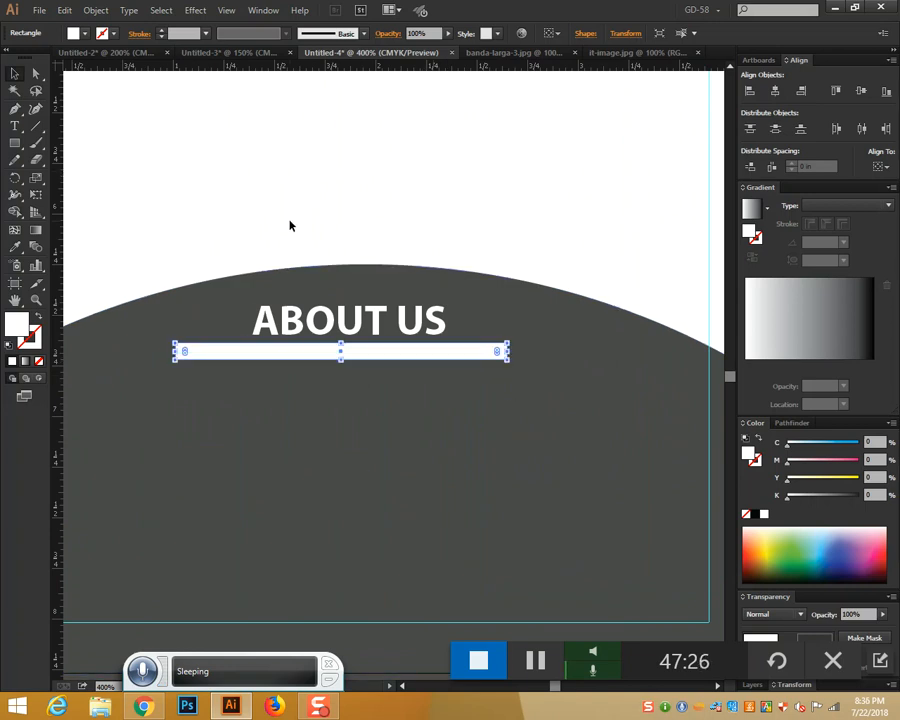
{"action": "scroll", "coordinate": [291, 222], "scroll_direction": "up", "scroll_amount": 6}
{"action": "key", "text": "ctrl+minus"}
{"action": "key", "text": "ctrl+minus"}
{"action": "key", "text": "ctrl+minus"}
{"action": "key", "text": "ctrl+minus"}
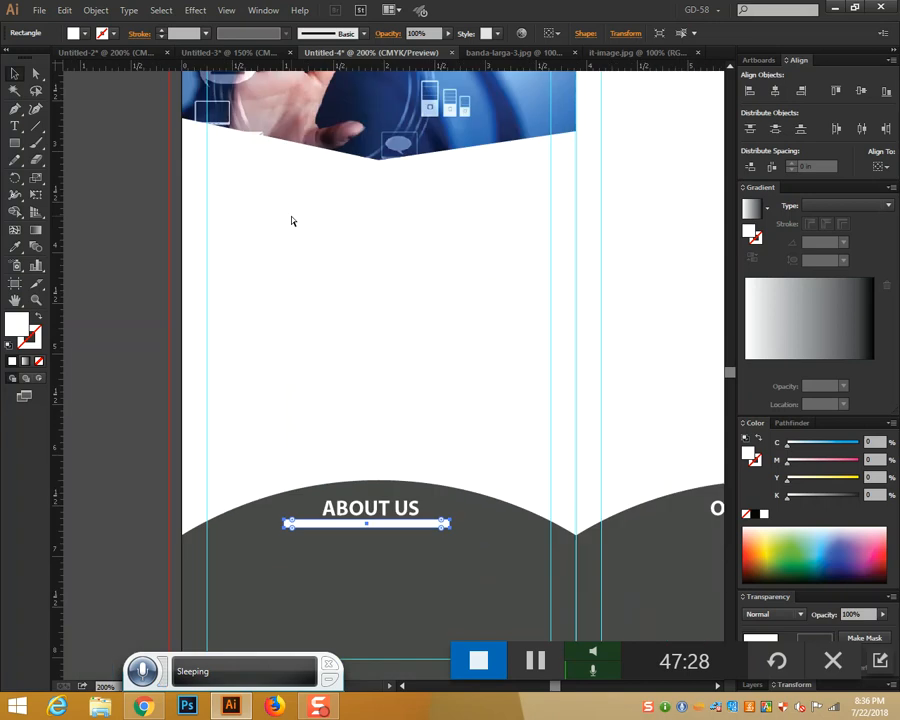
{"action": "key", "text": "i"}
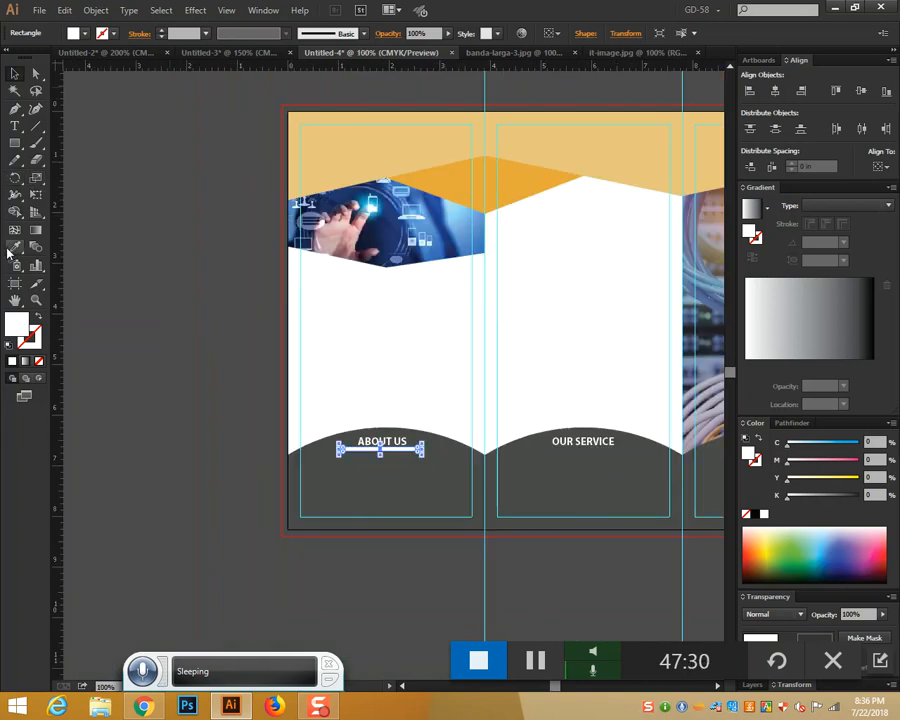
{"action": "left_click", "coordinate": [496, 141]}
{"action": "left_click", "coordinate": [14, 73]}
{"action": "left_click", "coordinate": [422, 404]}
Make the tan bar under ABOUT US thinner
{"action": "left_click_drag", "start_coordinate": [498, 487], "coordinate": [332, 415]}
{"action": "key", "text": "ctrl+plus"}
{"action": "key", "text": "ctrl+plus"}
{"action": "key", "text": "ctrl+plus"}
{"action": "key", "text": "ctrl+plus"}
{"action": "key", "text": "ctrl+plus"}
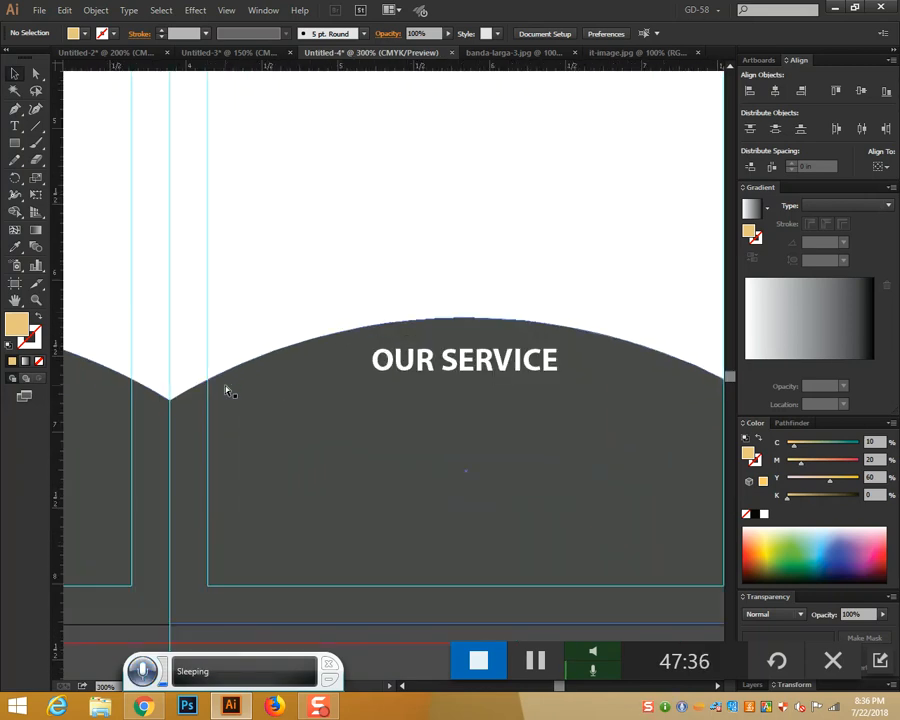
{"action": "left_click_drag", "start_coordinate": [228, 392], "coordinate": [738, 452]}
{"action": "left_click_drag", "start_coordinate": [76, 503], "coordinate": [420, 501]}
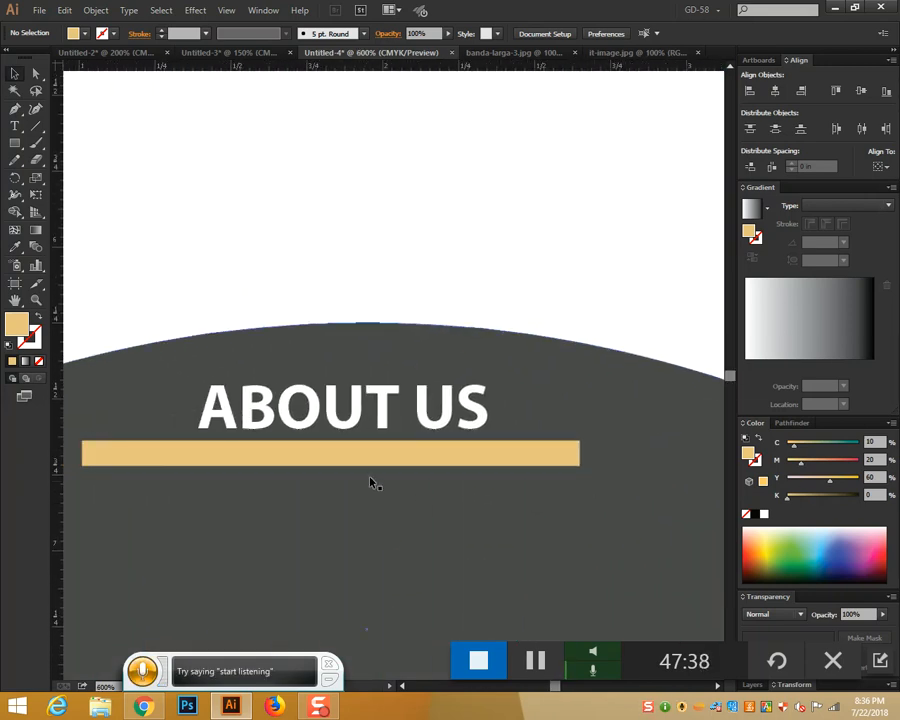
{"action": "left_click", "coordinate": [326, 456]}
{"action": "left_click_drag", "start_coordinate": [331, 465], "coordinate": [552, 278]}
Duplicate the tan bar under OUR SERVICE and resize it to fit the heading
{"action": "left_click_drag", "start_coordinate": [648, 458], "coordinate": [171, 468]}
{"action": "left_click_drag", "start_coordinate": [181, 290], "coordinate": [231, 495]}
{"action": "left_click_drag", "start_coordinate": [248, 420], "coordinate": [622, 420]}
{"action": "left_click_drag", "start_coordinate": [606, 511], "coordinate": [314, 504]}
{"action": "left_click_drag", "start_coordinate": [420, 416], "coordinate": [498, 410]}
{"action": "mouse_move", "coordinate": [570, 480]}
{"action": "left_mouse_down"}
{"action": "mouse_move", "coordinate": [516, 480]}
{"action": "mouse_move", "coordinate": [581, 481]}
{"action": "left_mouse_up"}
{"action": "left_click_drag", "start_coordinate": [531, 401], "coordinate": [538, 398]}
{"action": "left_click", "coordinate": [542, 467]}
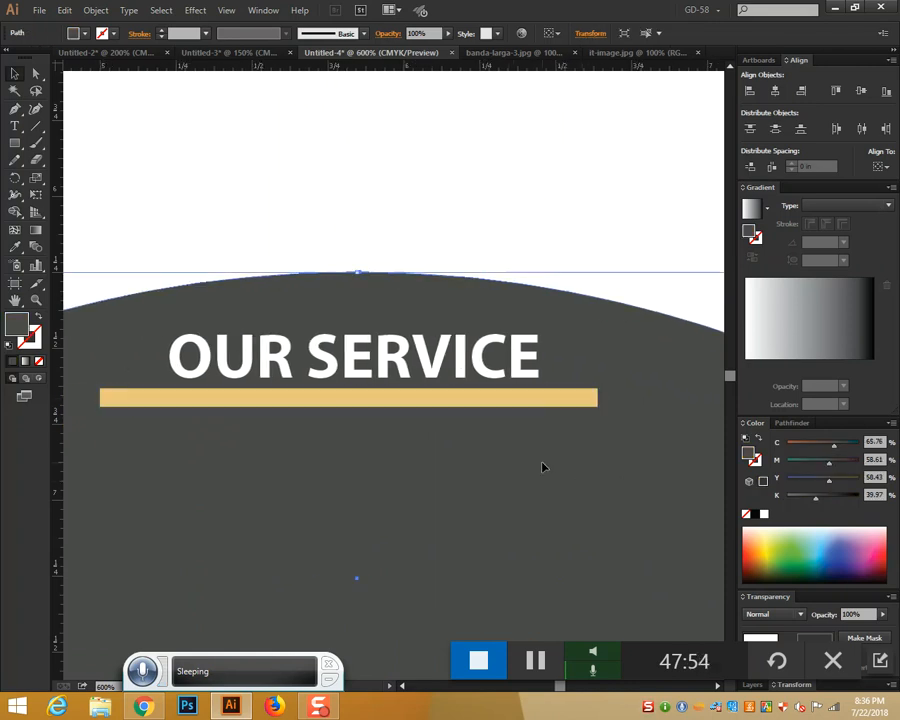
{"action": "left_click", "coordinate": [522, 403]}
Duplicate the tan bar again and place the copy beneath OUR GOAL
{"action": "left_click_drag", "start_coordinate": [473, 407], "coordinate": [578, 479]}
{"action": "left_click_drag", "start_coordinate": [579, 561], "coordinate": [199, 514]}
{"action": "left_click_drag", "start_coordinate": [219, 421], "coordinate": [611, 448]}
{"action": "left_click_drag", "start_coordinate": [576, 532], "coordinate": [201, 506]}
{"action": "left_click_drag", "start_coordinate": [290, 428], "coordinate": [668, 434]}
{"action": "left_click_drag", "start_coordinate": [590, 515], "coordinate": [273, 492]}
{"action": "left_click_drag", "start_coordinate": [324, 410], "coordinate": [655, 309]}
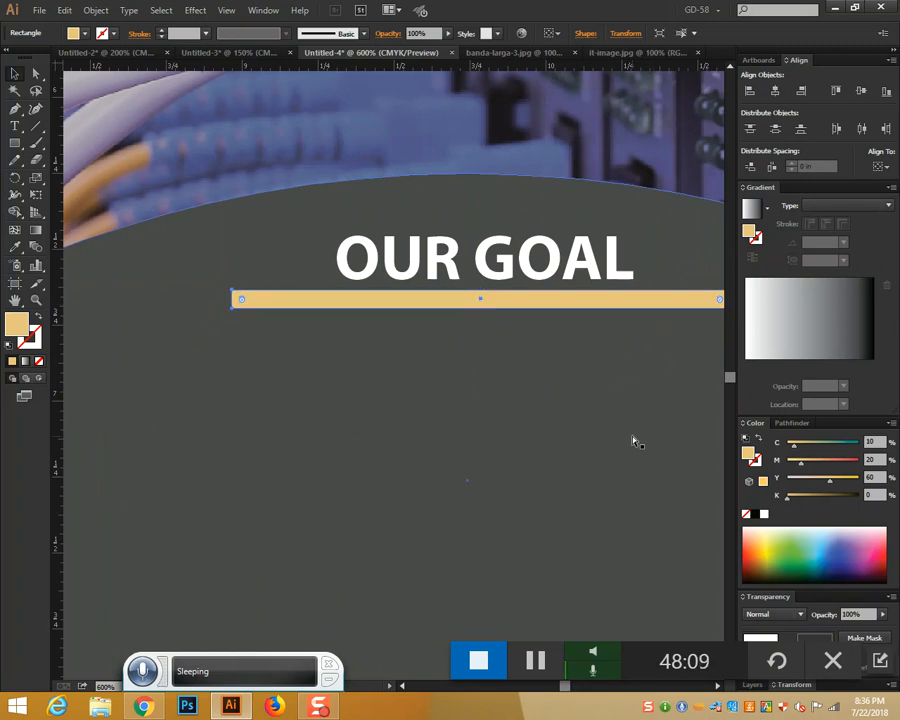
{"action": "key", "text": "ctrl+minus"}
{"action": "key", "text": "ctrl+minus"}
{"action": "key", "text": "ctrl+minus"}
{"action": "key", "text": "ctrl+minus"}
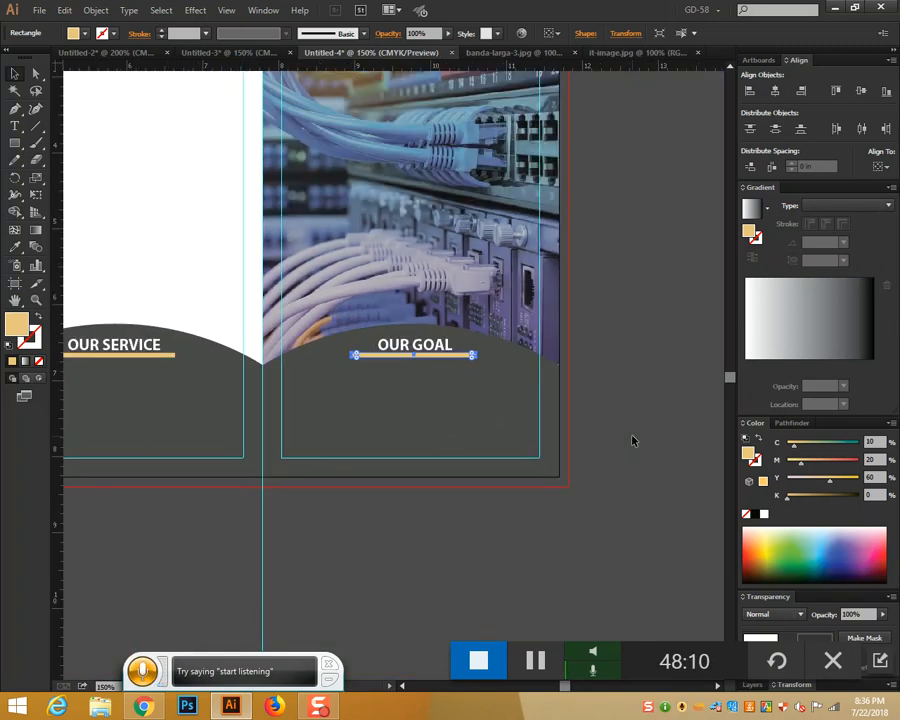
{"action": "left_click", "coordinate": [634, 421]}
{"action": "key", "text": "ctrl+plus"}
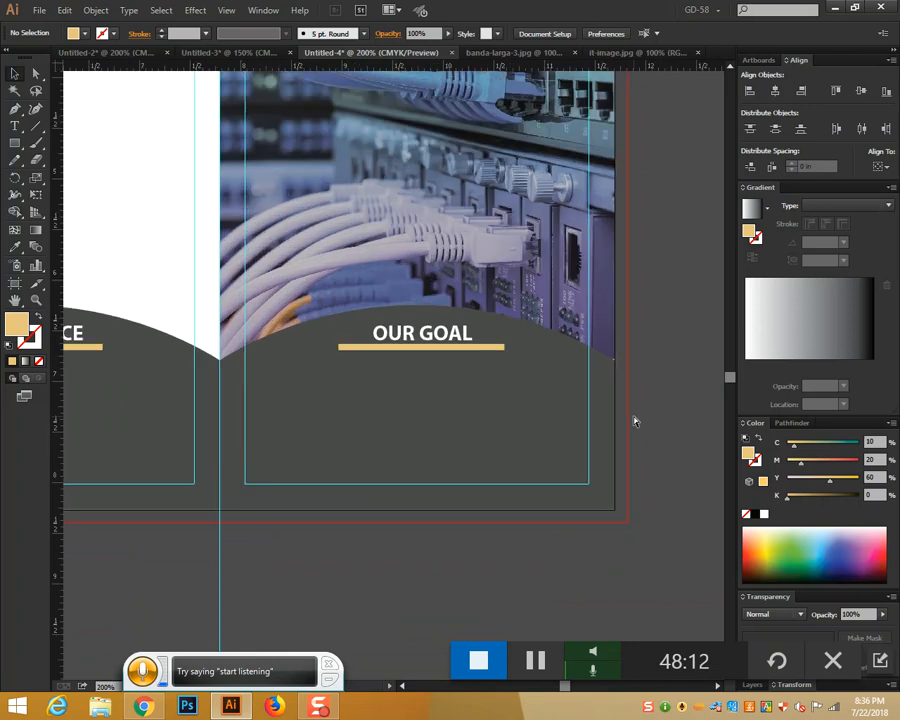
{"action": "left_click_drag", "start_coordinate": [105, 440], "coordinate": [700, 430]}
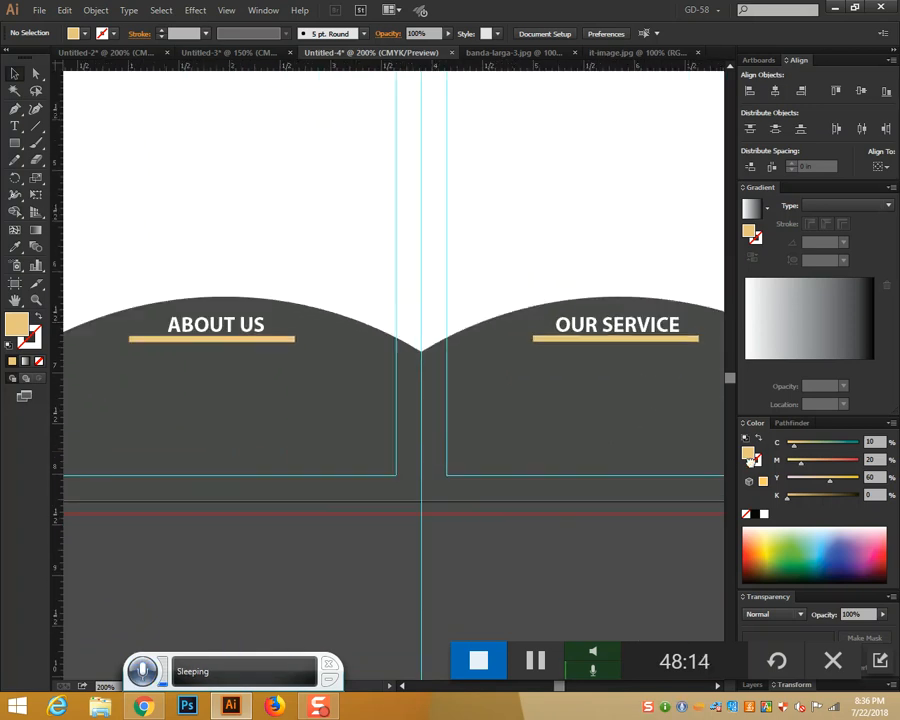
{"action": "left_click_drag", "start_coordinate": [465, 464], "coordinate": [610, 456]}
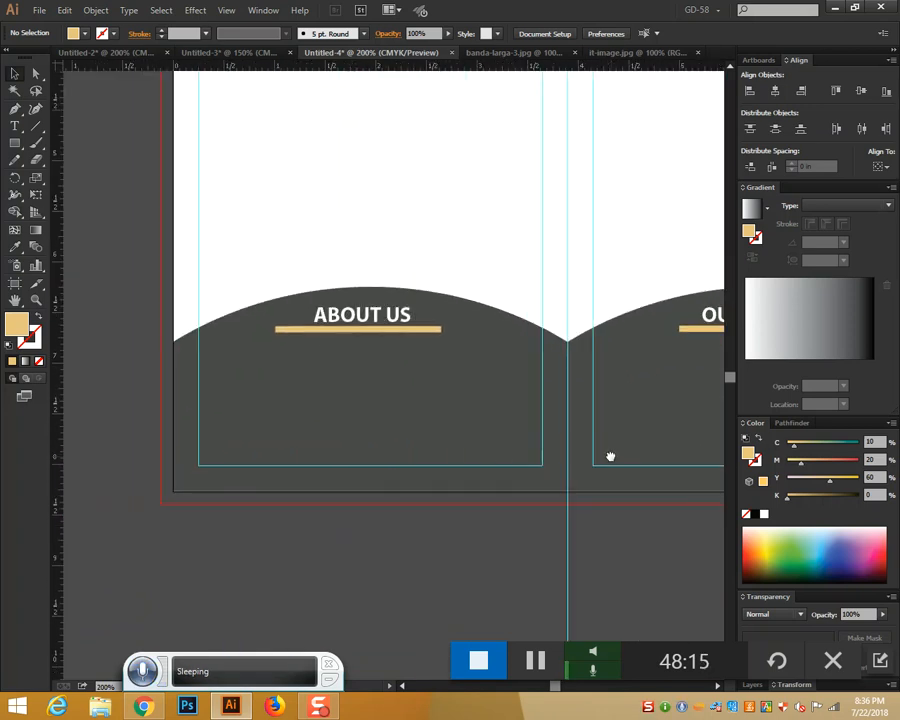
Draw an area-type frame below ABOUT US at 9 pt, then switch to Chrome
{"action": "left_click", "coordinate": [15, 126]}
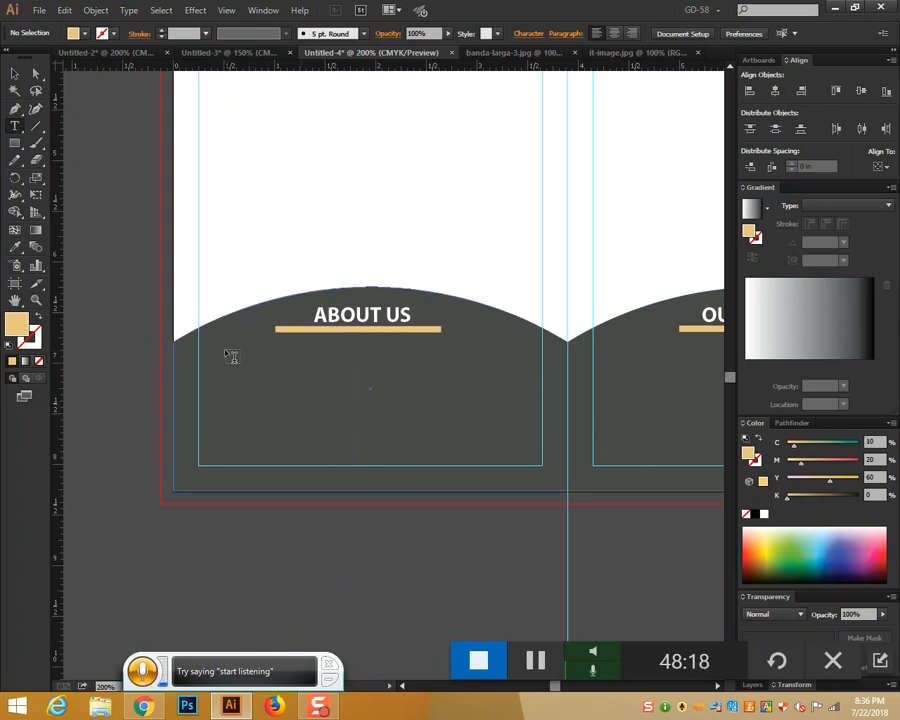
{"action": "left_click_drag", "start_coordinate": [206, 349], "coordinate": [538, 456]}
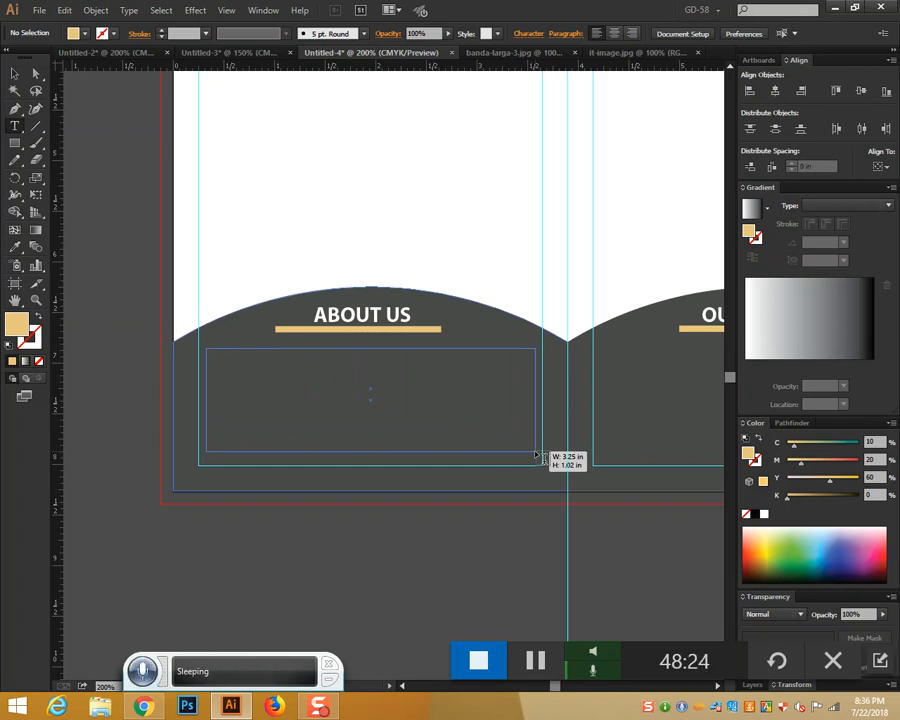
{"action": "left_click_drag", "start_coordinate": [535, 455], "coordinate": [541, 463]}
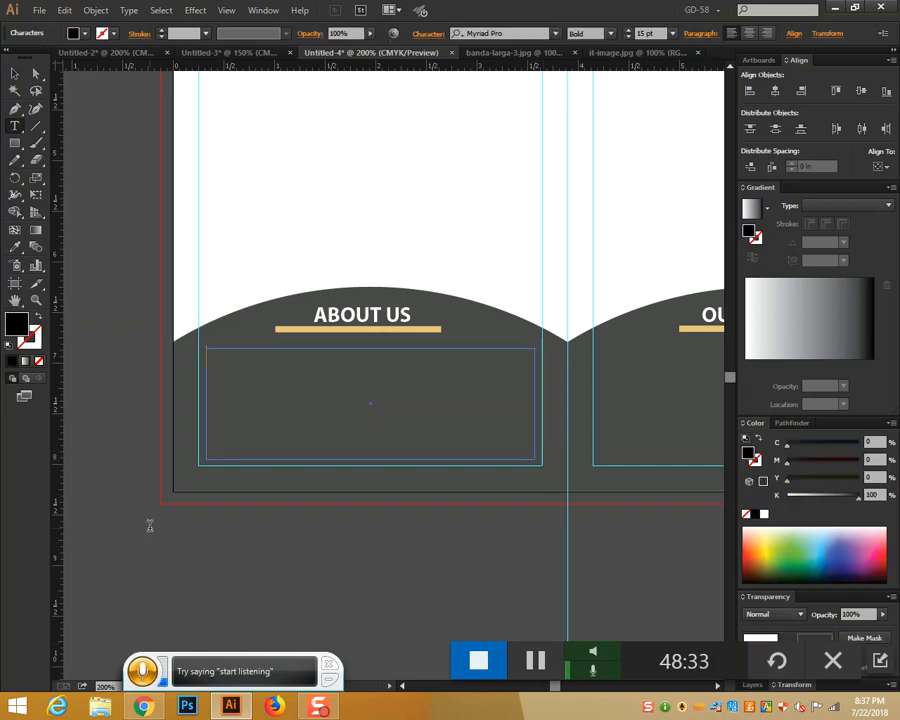
{"action": "left_click", "coordinate": [631, 40]}
{"action": "left_click", "coordinate": [631, 40]}
{"action": "left_click", "coordinate": [631, 40]}
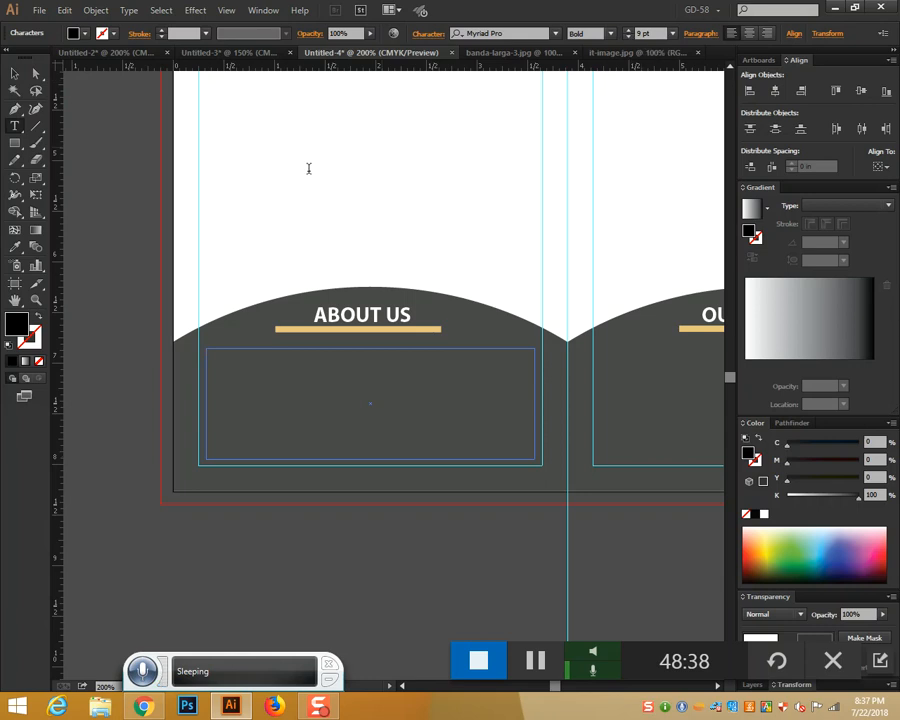
{"action": "key", "text": "alt+Tab"}
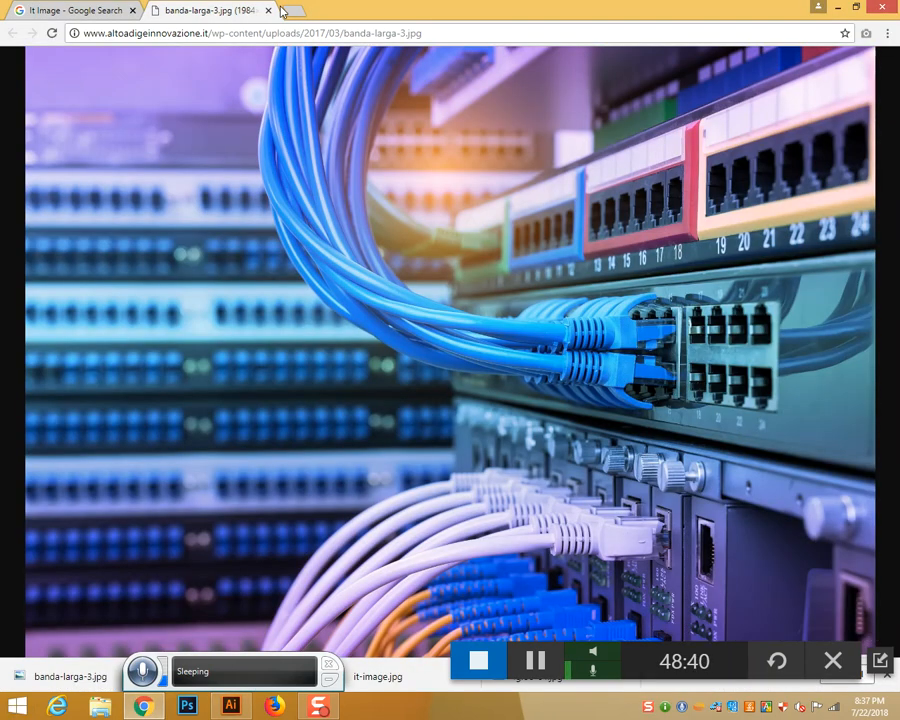
Search 'Dummy' text and select the opening lorem ipsum lines on Dummy Text Generator
{"action": "left_click", "coordinate": [294, 10]}
{"action": "left_click", "coordinate": [307, 284]}
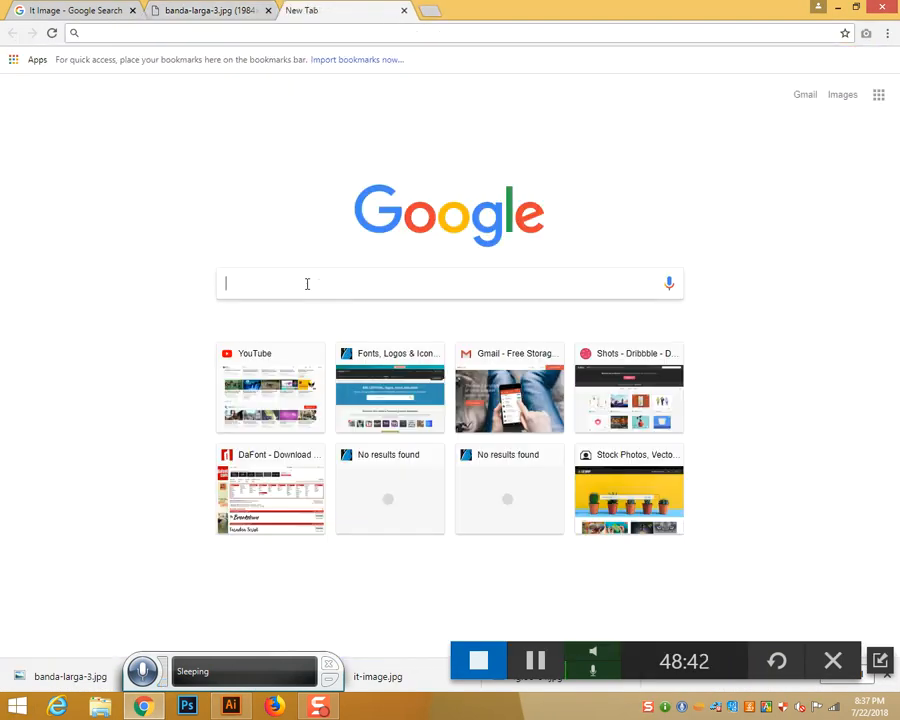
{"action": "type", "text": "Dummy"}
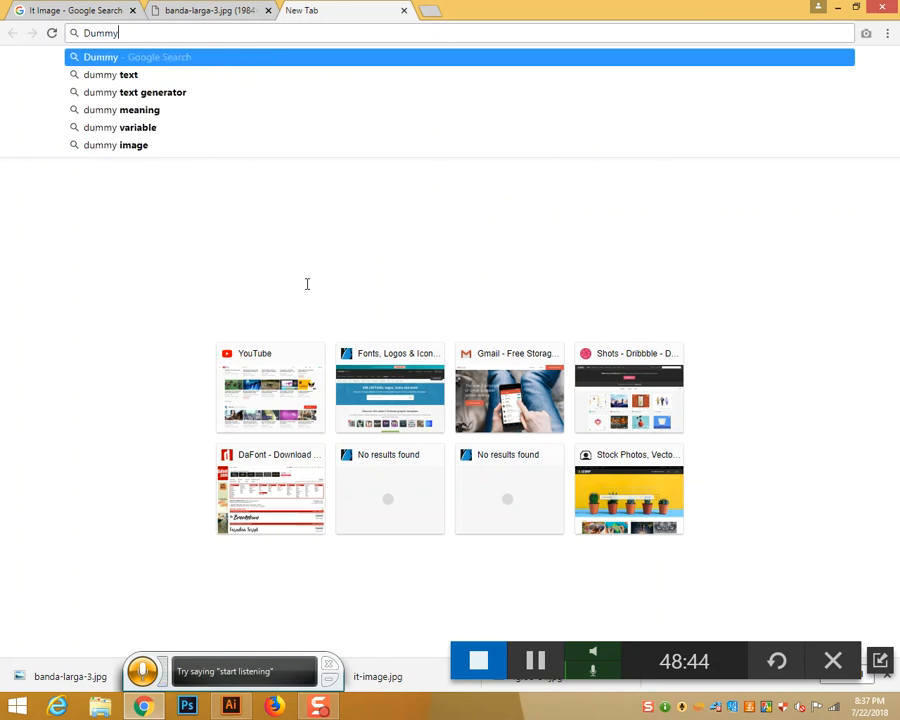
{"action": "left_click", "coordinate": [150, 76]}
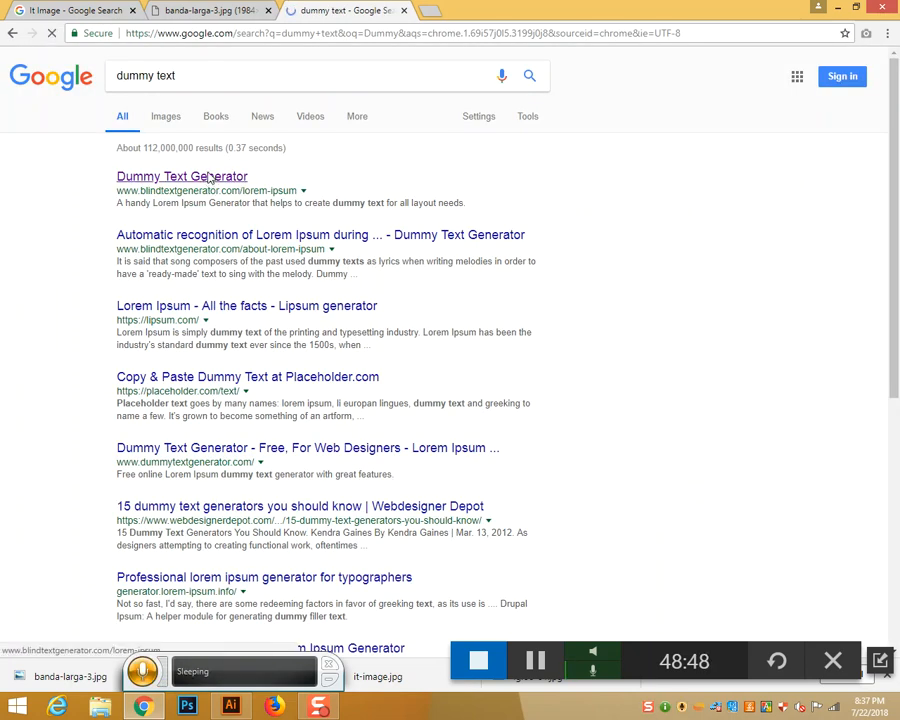
{"action": "left_click", "coordinate": [207, 176]}
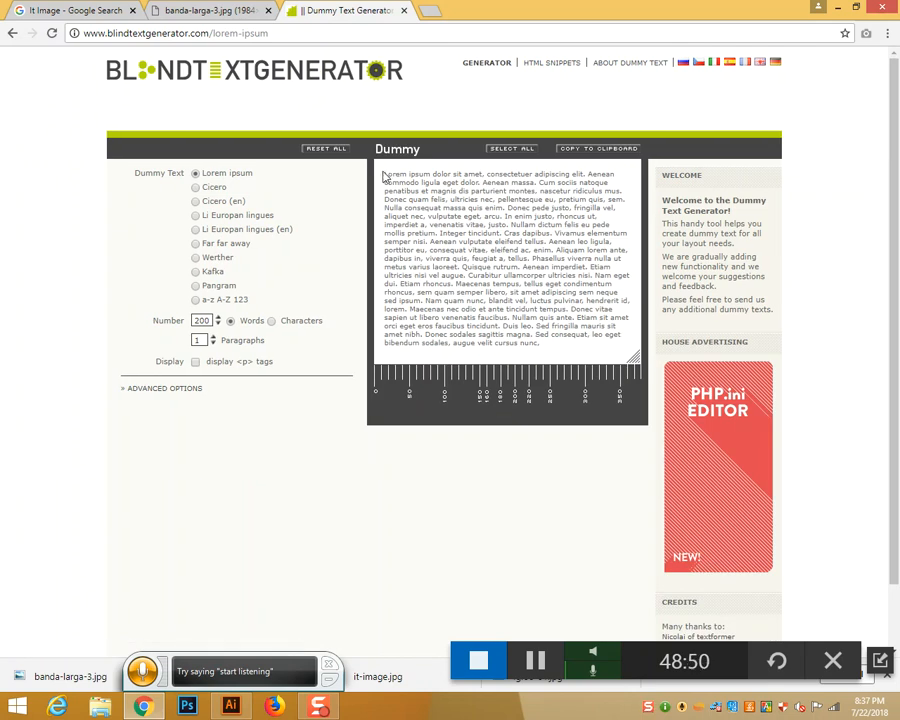
{"action": "left_click_drag", "start_coordinate": [385, 172], "coordinate": [625, 211]}
{"action": "key", "text": "ctrl+c"}
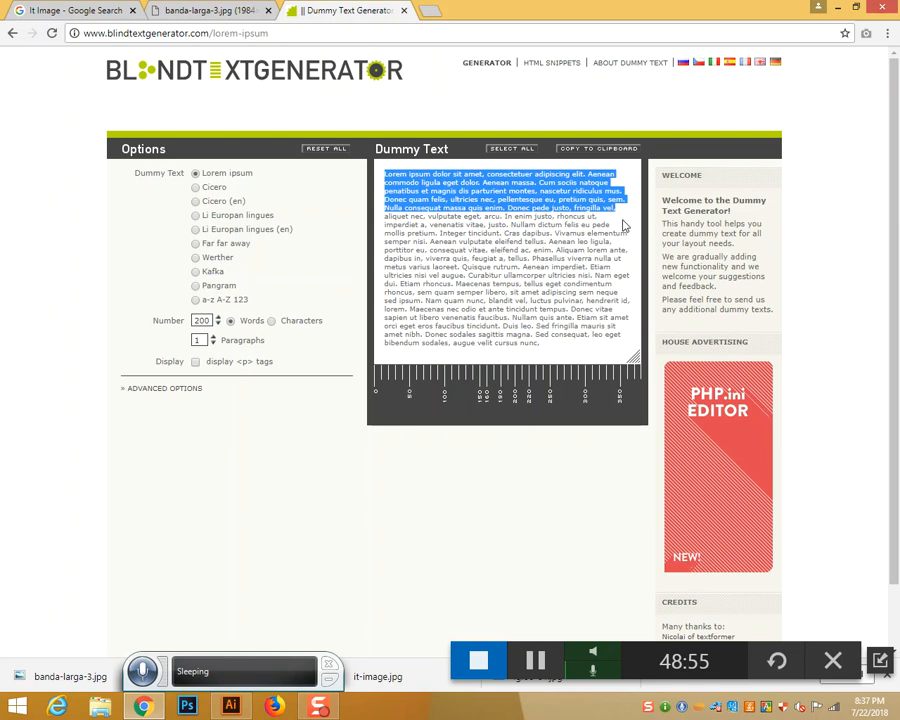
{"action": "left_click", "coordinate": [230, 706]}
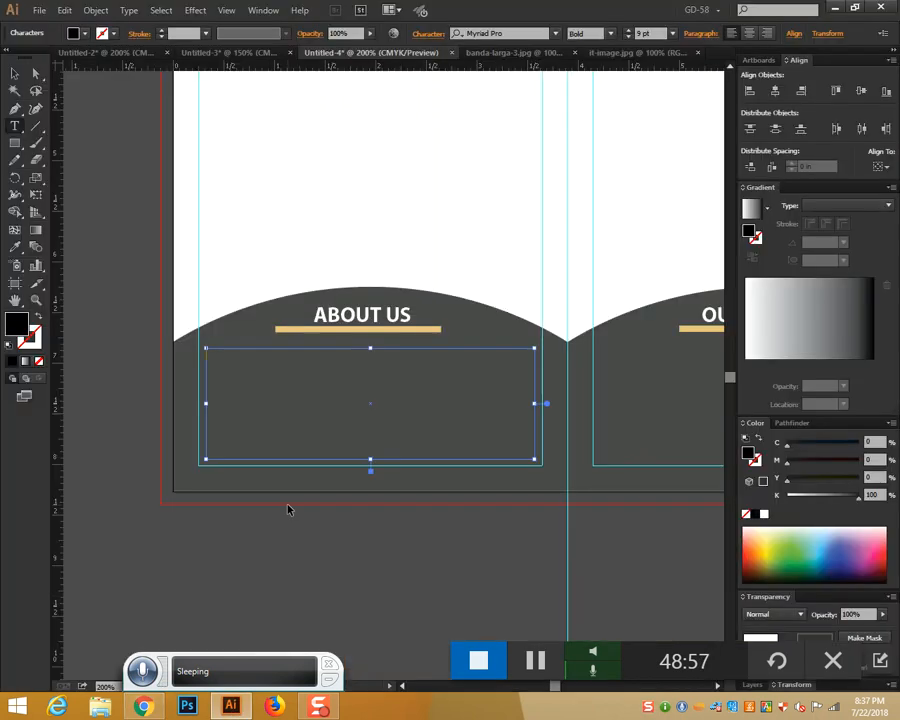
Paste the lorem ipsum into the ABOUT US frame, then delete all of it
{"action": "key", "text": "ctrl+v"}
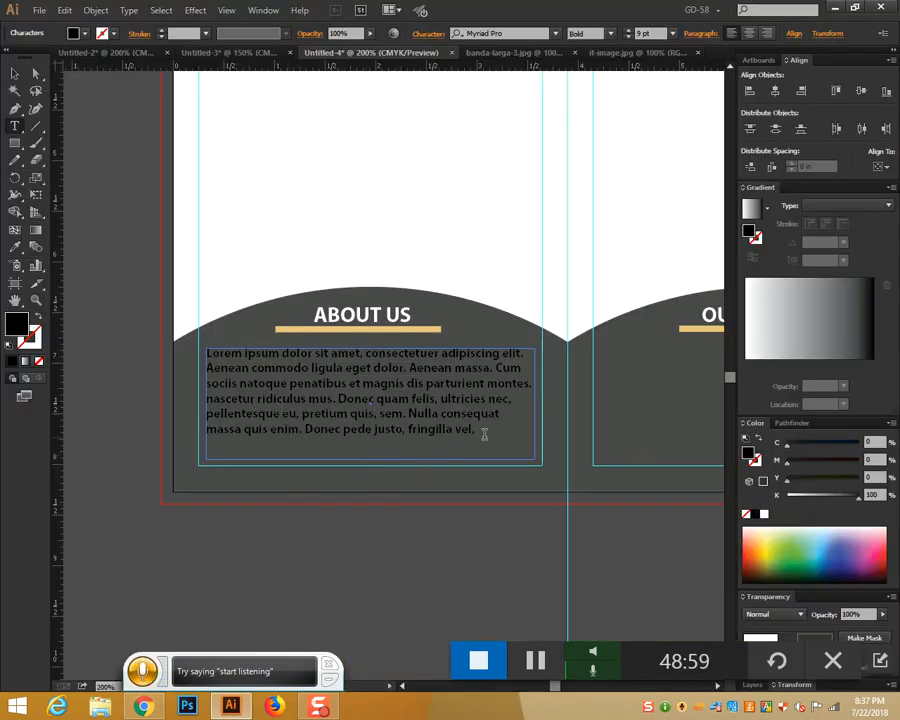
{"action": "left_click_drag", "start_coordinate": [479, 430], "coordinate": [205, 353]}
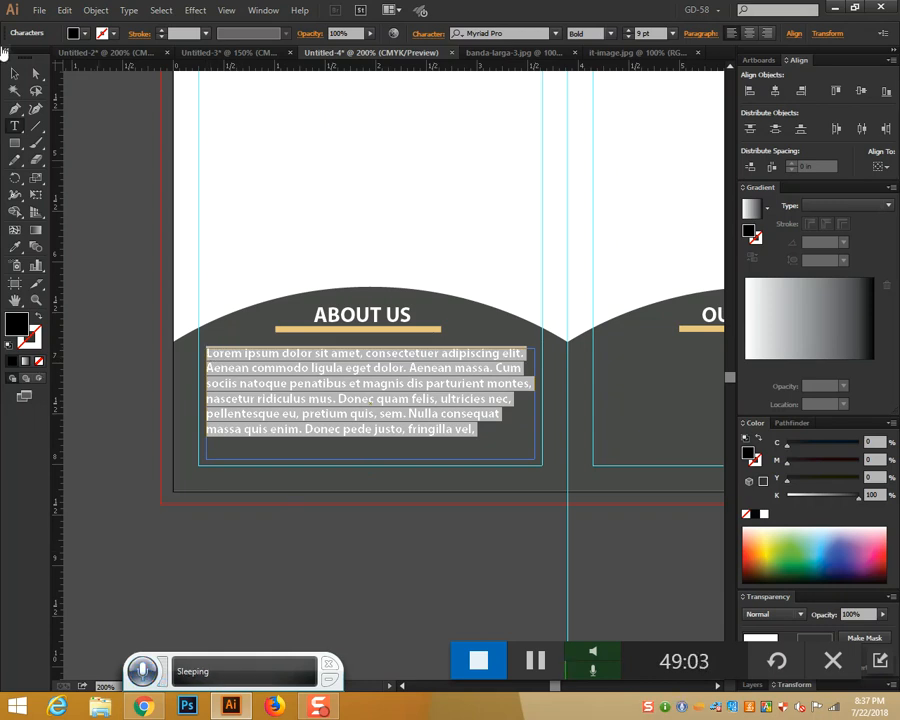
{"action": "key", "text": "Delete"}
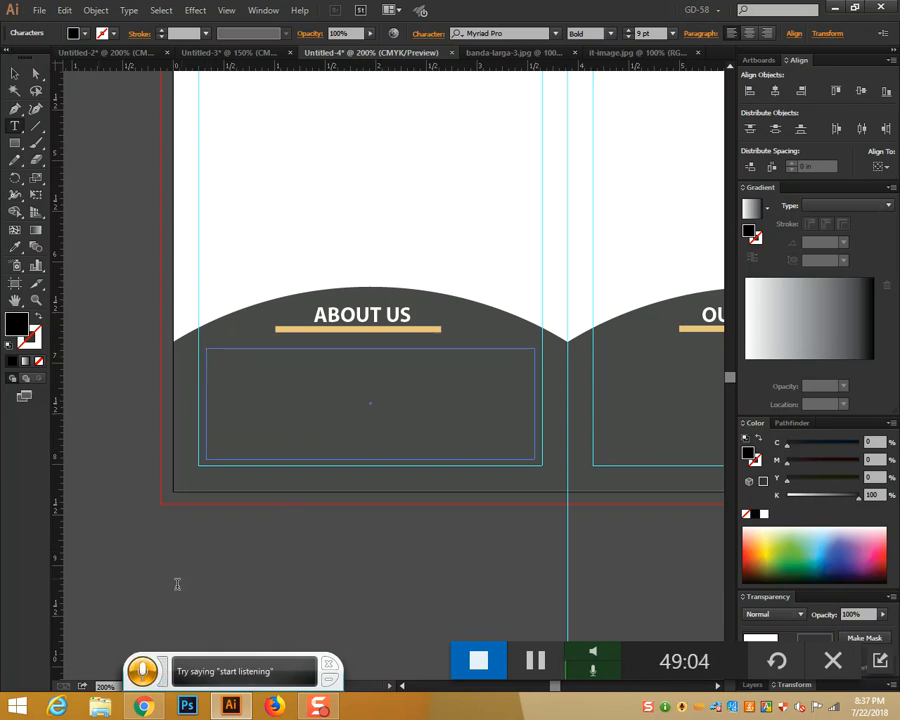
{"action": "key", "text": "alt+Tab"}
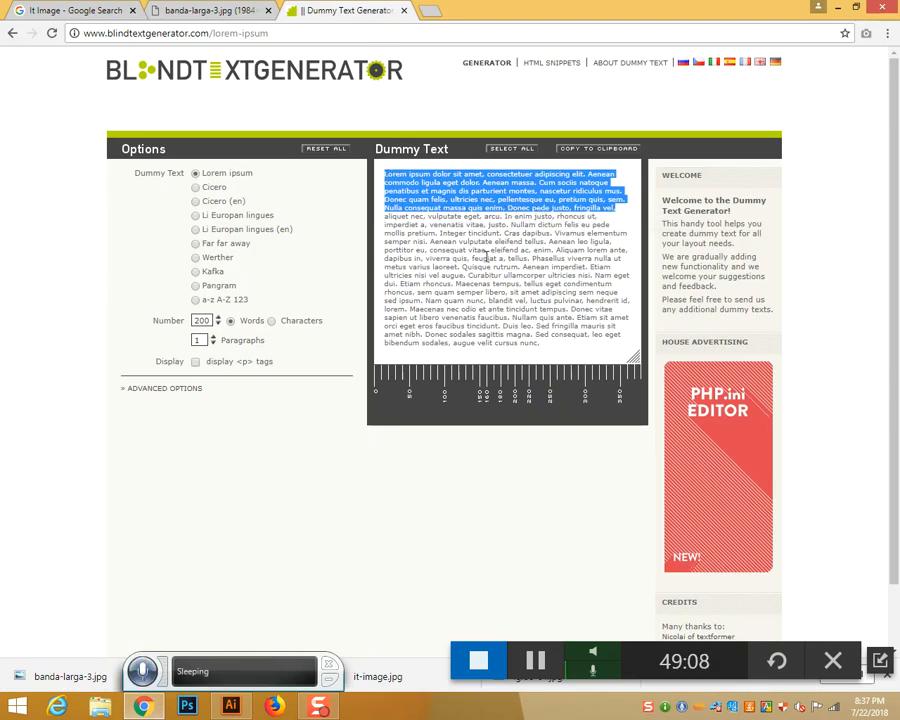
Select about seven lines of the lorem ipsum text instead of the shorter passage
{"action": "left_click", "coordinate": [380, 232]}
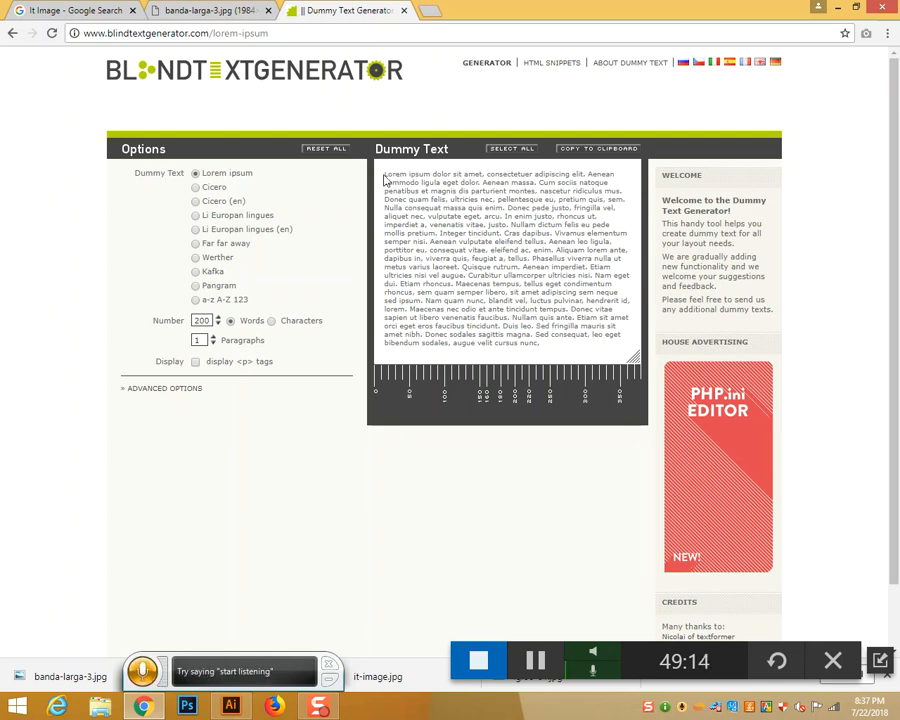
{"action": "left_click_drag", "start_coordinate": [386, 174], "coordinate": [587, 226]}
{"action": "key", "text": "ctrl+c"}
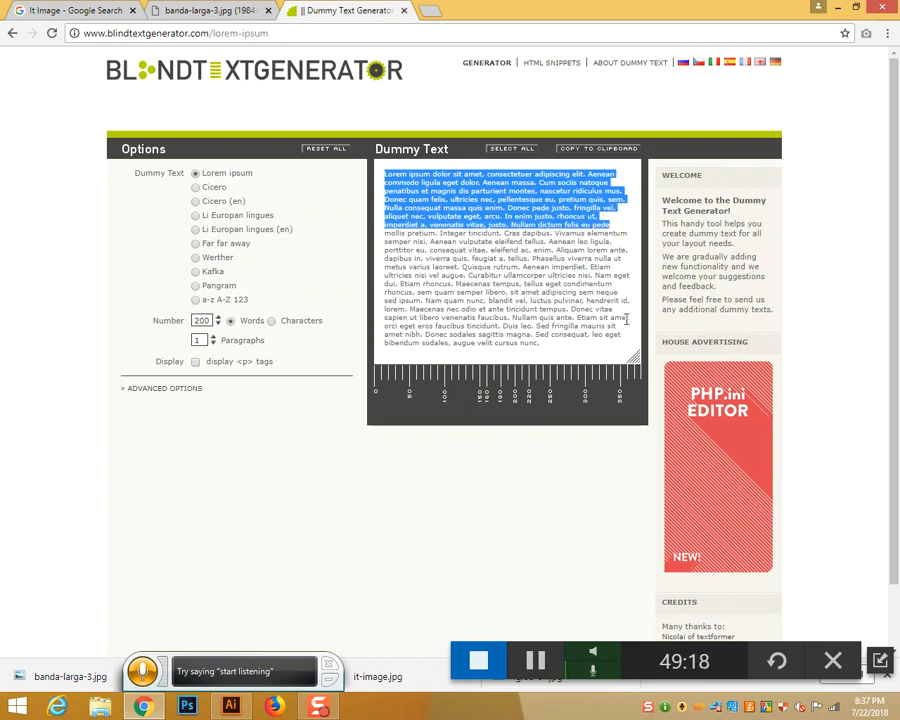
{"action": "key", "text": "alt+Tab"}
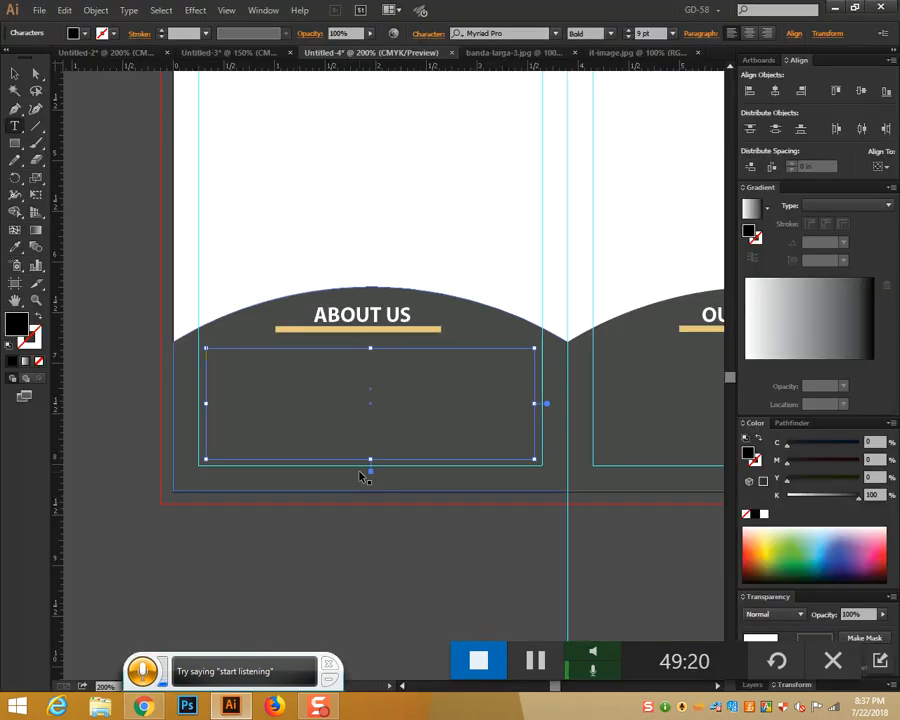
Paste the longer lorem ipsum into the About Us frame and try Adobe Garamond Pro Regular
{"action": "key", "text": "ctrl+v"}
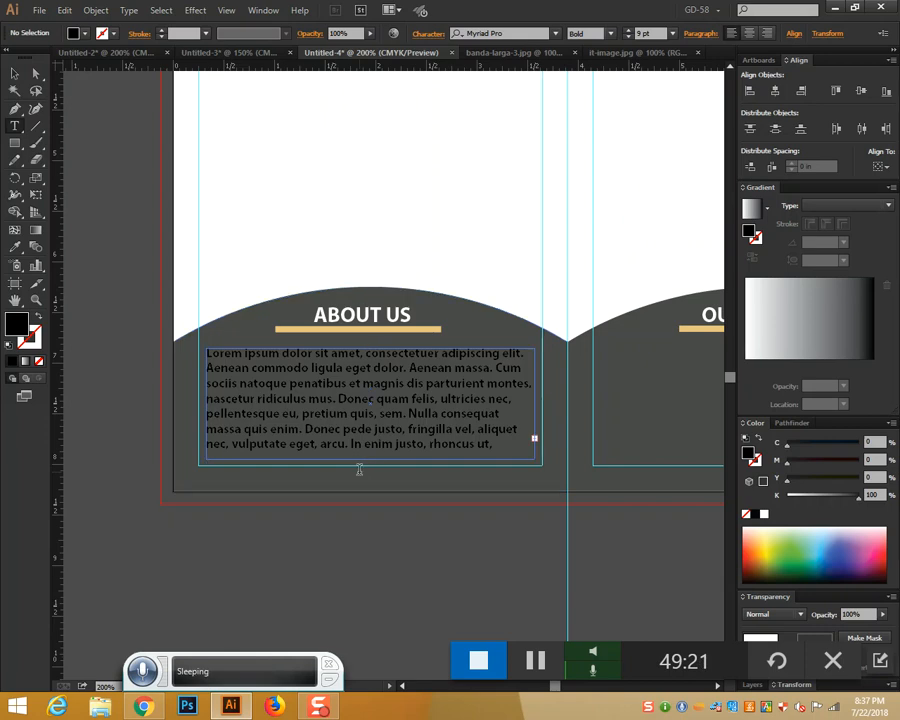
{"action": "left_click", "coordinate": [610, 34]}
{"action": "left_click", "coordinate": [601, 110]}
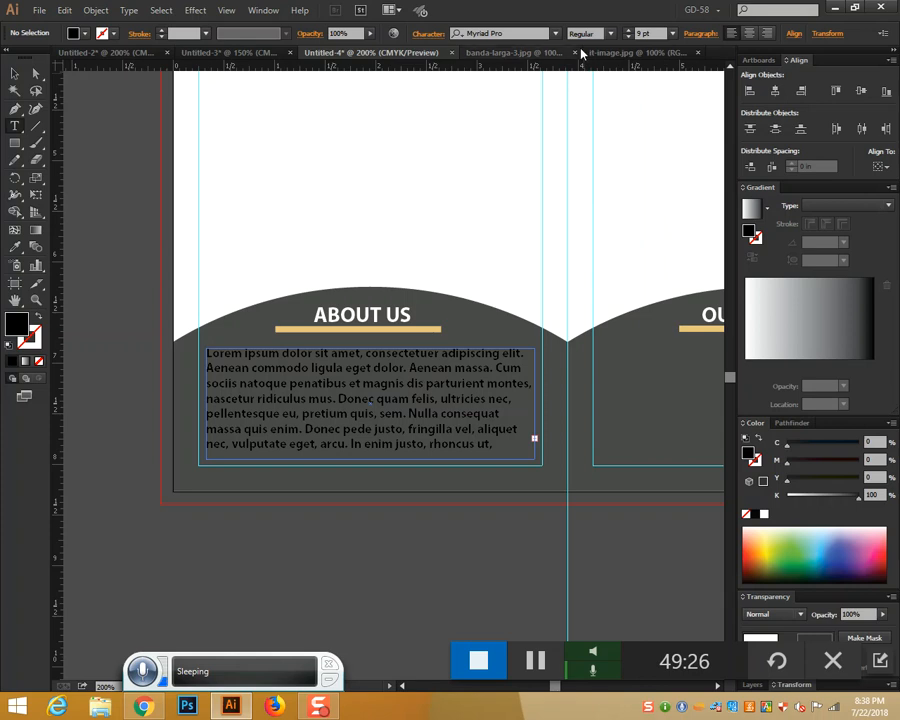
{"action": "left_click", "coordinate": [556, 34]}
{"action": "scroll", "coordinate": [521, 207], "scroll_direction": "up", "scroll_amount": 2}
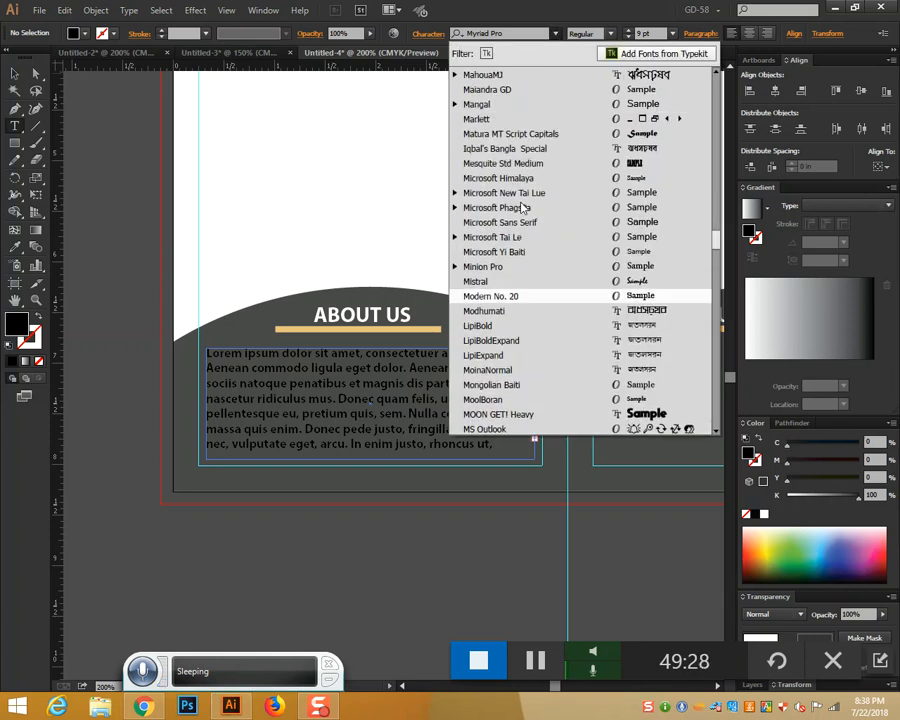
{"action": "scroll", "coordinate": [521, 207], "scroll_direction": "up", "scroll_amount": 20}
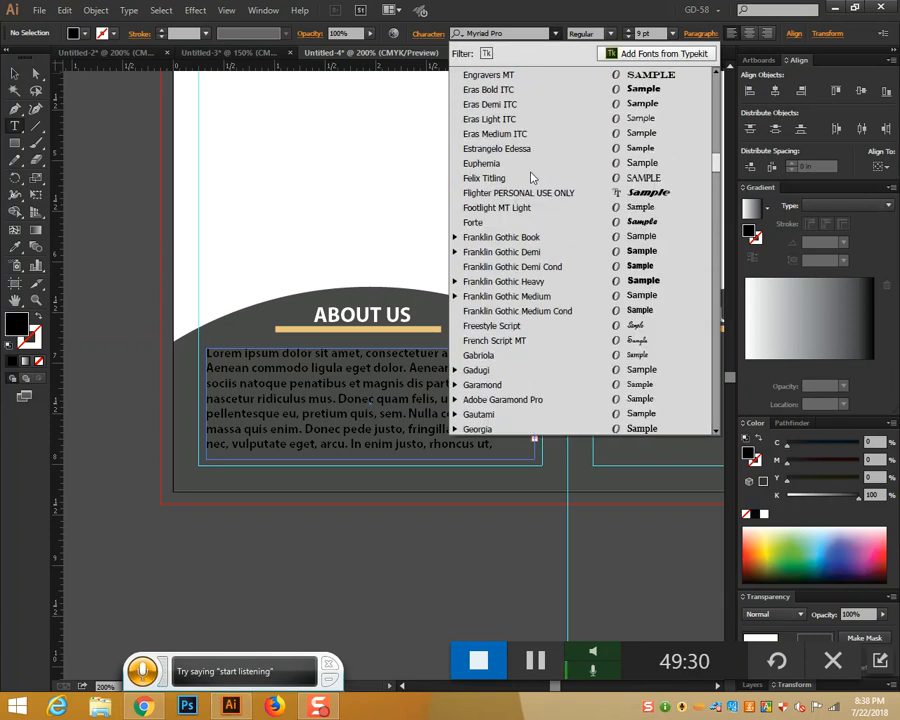
{"action": "scroll", "coordinate": [531, 177], "scroll_direction": "down", "scroll_amount": 3}
{"action": "left_click", "coordinate": [538, 264]}
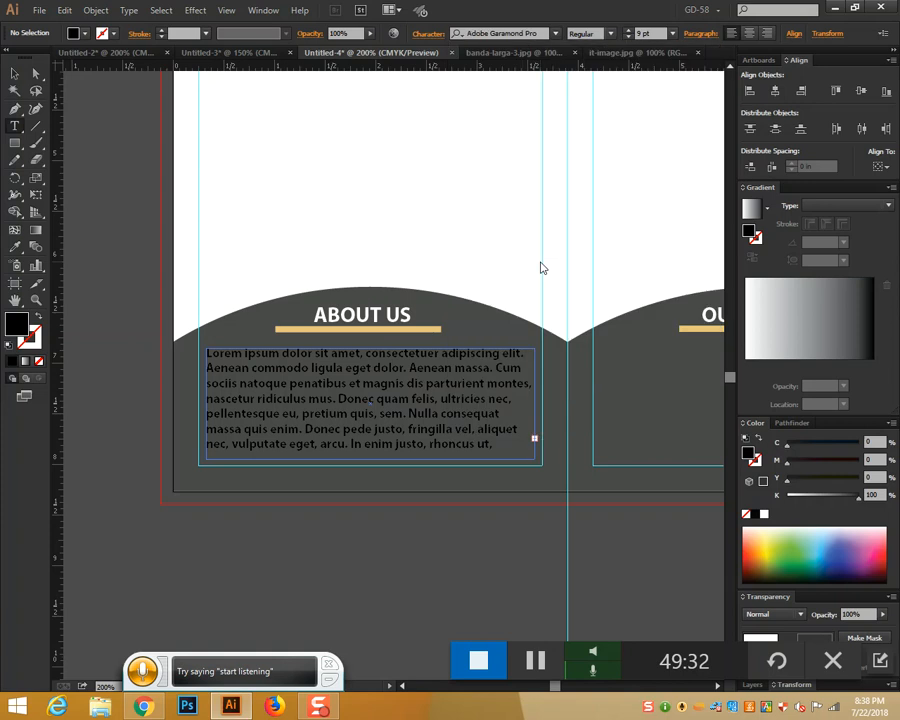
Select all the paragraph text and apply Adobe Garamond Pro Regular to it
{"action": "left_click", "coordinate": [16, 73]}
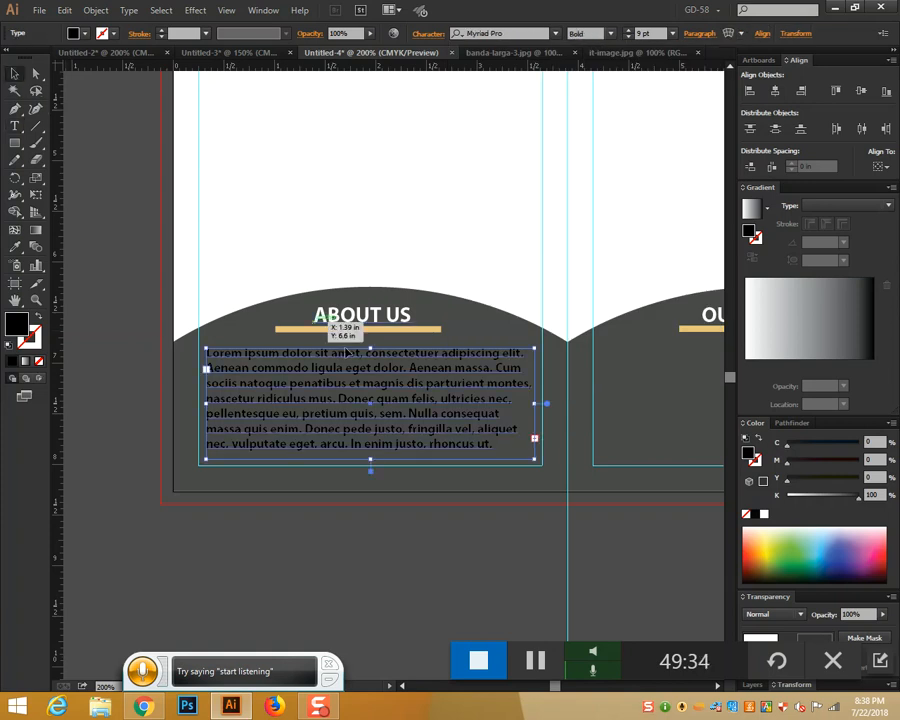
{"action": "left_click", "coordinate": [15, 125]}
{"action": "left_click", "coordinate": [303, 383]}
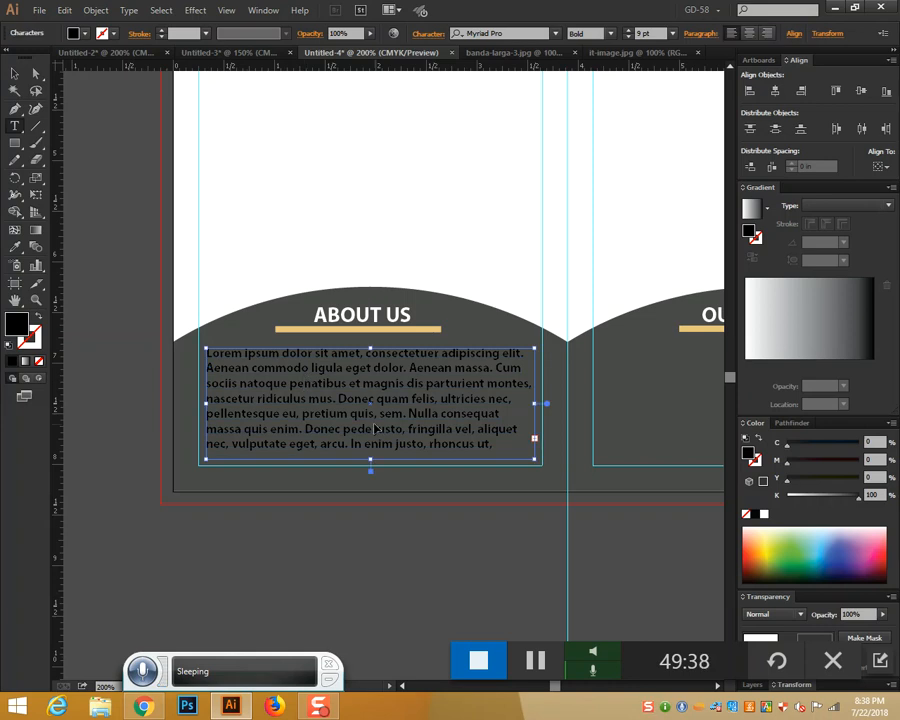
{"action": "key", "text": "ctrl+a"}
{"action": "left_click", "coordinate": [558, 35]}
{"action": "scroll", "coordinate": [536, 195], "scroll_direction": "up", "scroll_amount": 15}
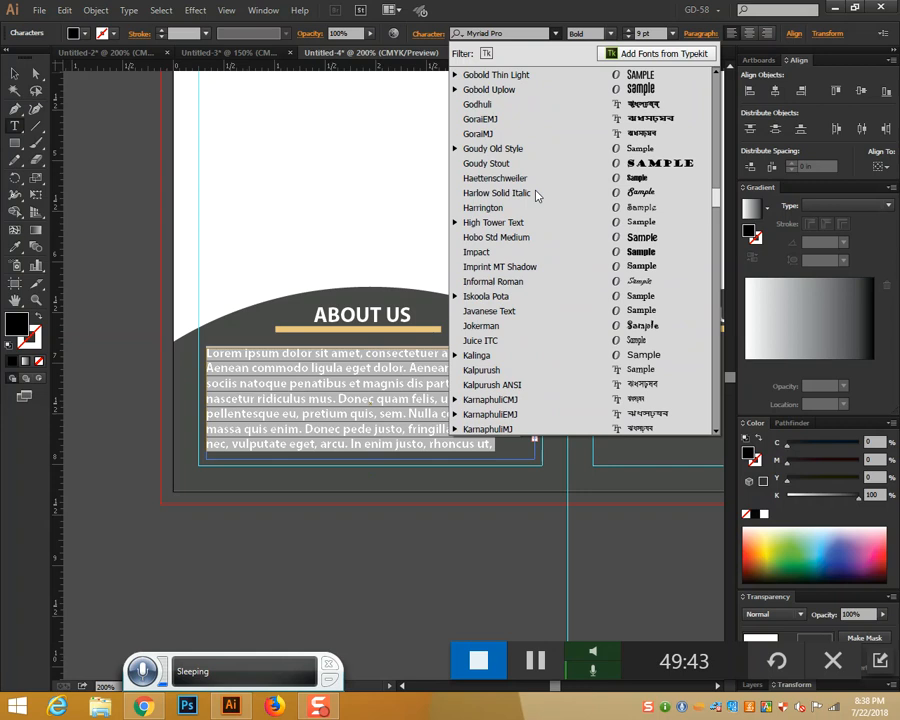
{"action": "scroll", "coordinate": [532, 212], "scroll_direction": "up", "scroll_amount": 4}
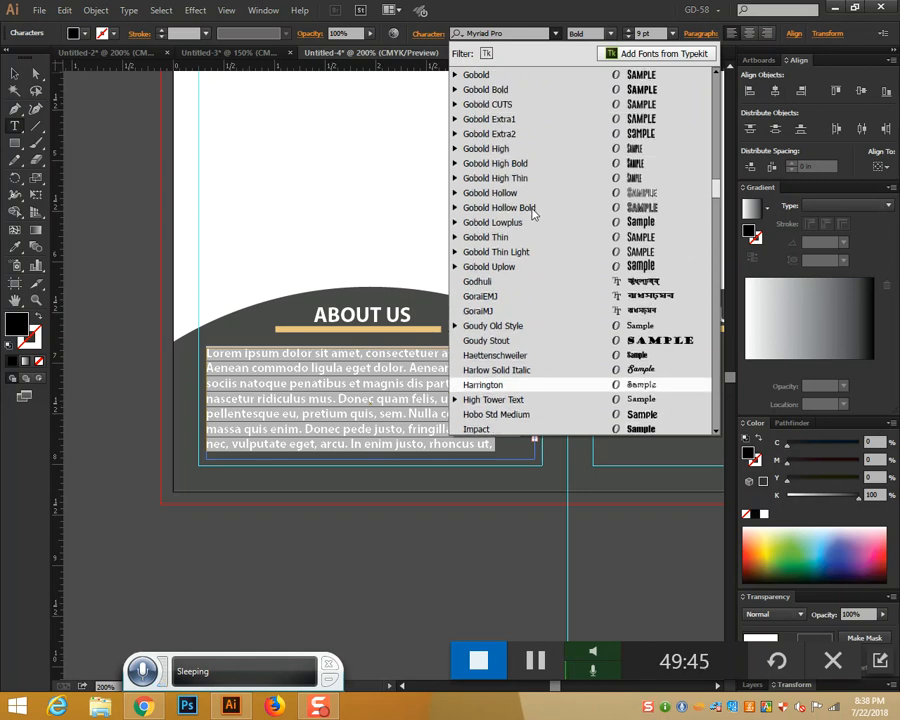
{"action": "scroll", "coordinate": [532, 212], "scroll_direction": "up", "scroll_amount": 7}
{"action": "left_click", "coordinate": [558, 224]}
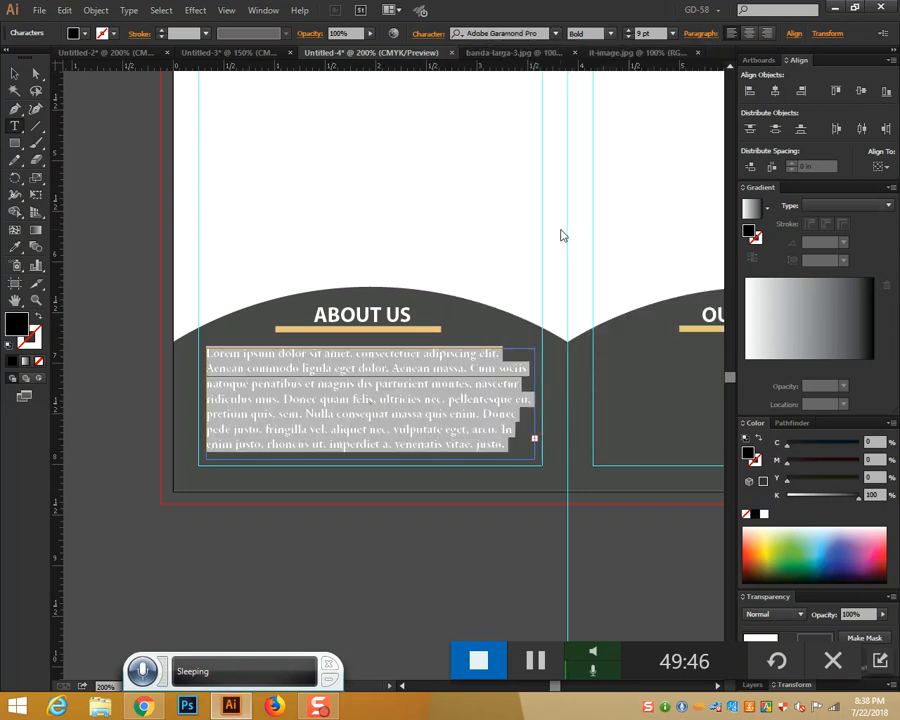
{"action": "left_click", "coordinate": [609, 35]}
{"action": "left_click", "coordinate": [596, 49]}
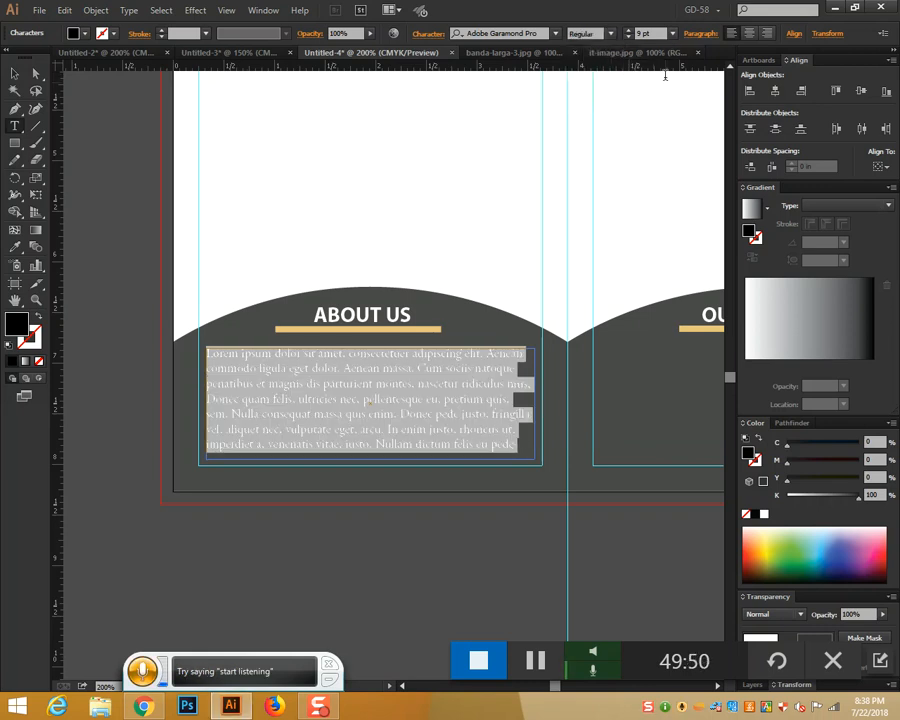
Raise the paragraph from 9 pt to 10 pt and justify it
{"action": "left_click", "coordinate": [629, 33]}
{"action": "left_click", "coordinate": [692, 35]}
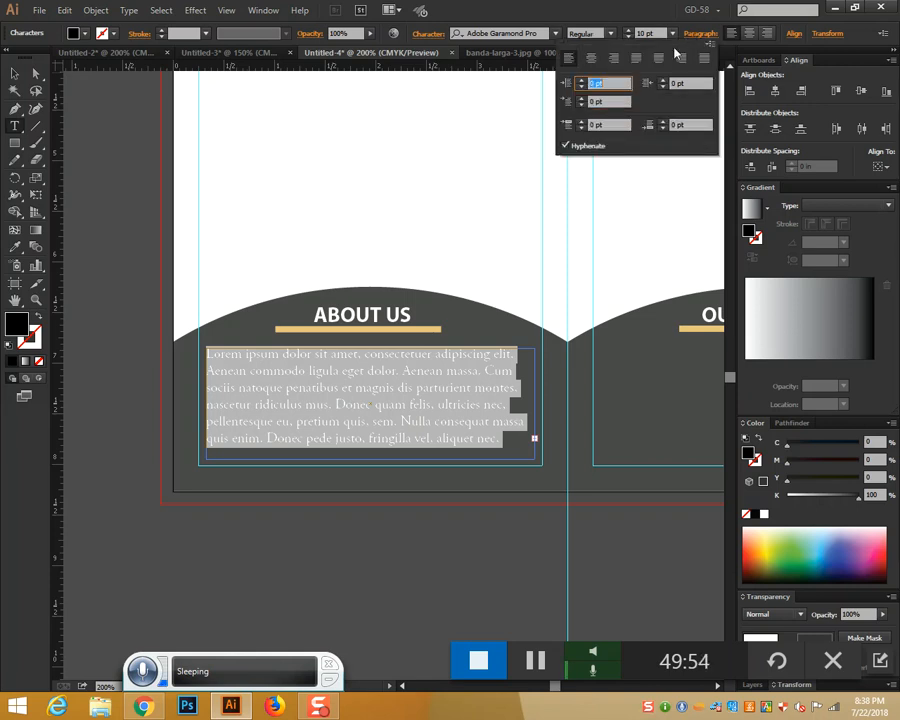
{"action": "left_click", "coordinate": [640, 59]}
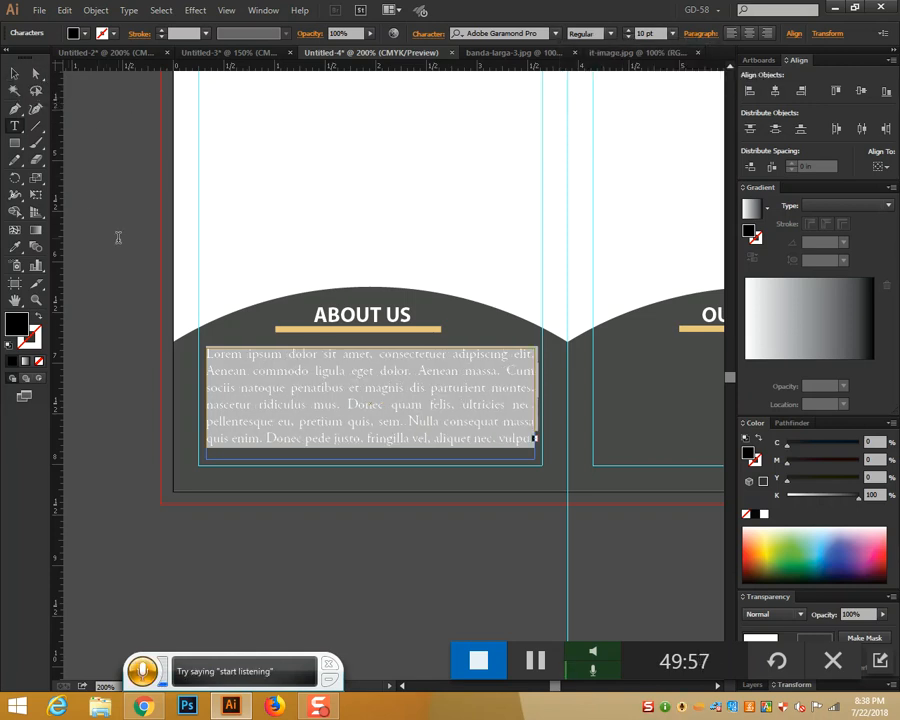
{"action": "left_click", "coordinate": [15, 73]}
{"action": "left_click", "coordinate": [74, 156]}
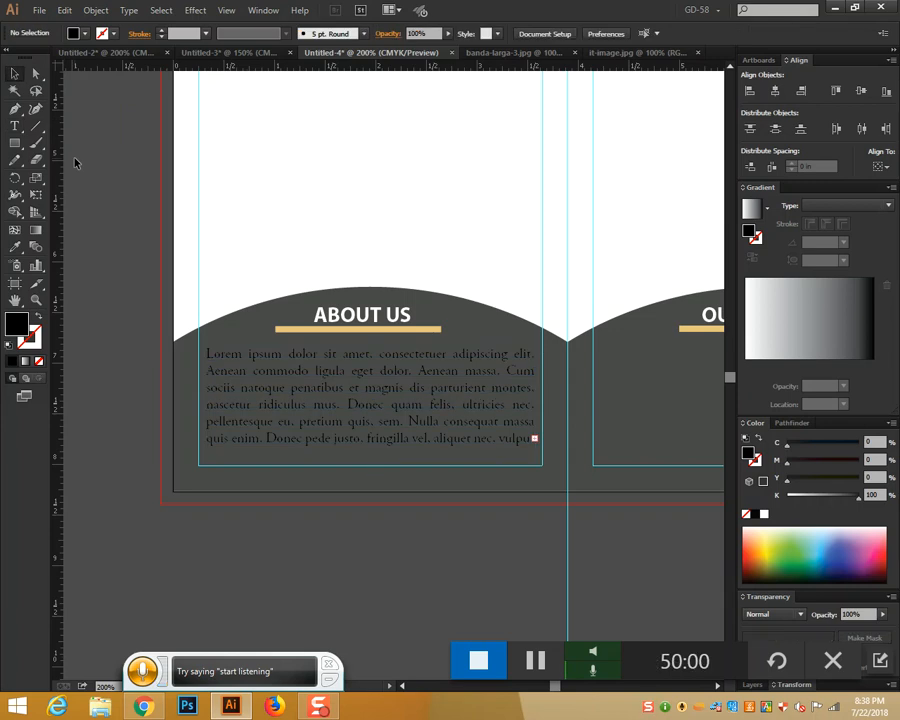
Fill the paragraph text white
{"action": "left_click", "coordinate": [319, 391]}
{"action": "left_click", "coordinate": [15, 246]}
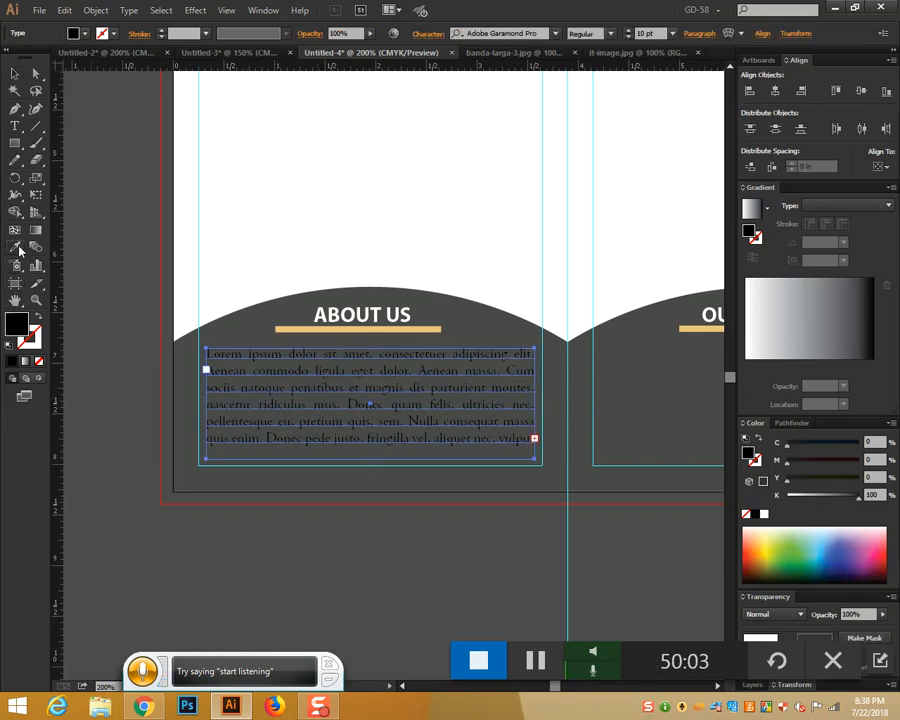
{"action": "left_click", "coordinate": [386, 213]}
{"action": "left_click", "coordinate": [15, 73]}
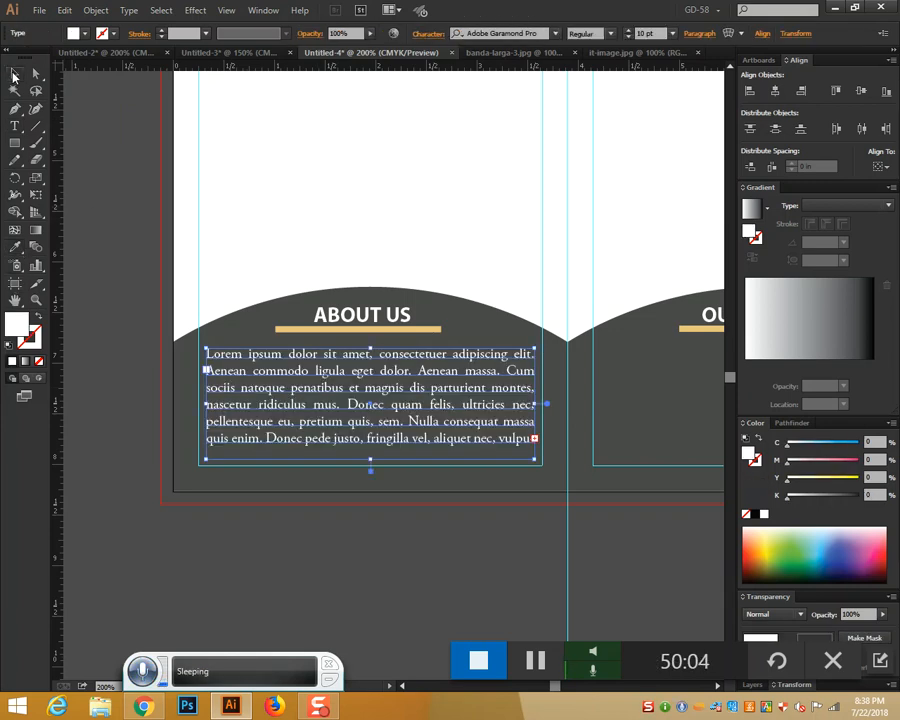
{"action": "left_click", "coordinate": [476, 561]}
Enlarge the About Us text frame so all its overflow text shows
{"action": "key", "text": "ctrl+plus"}
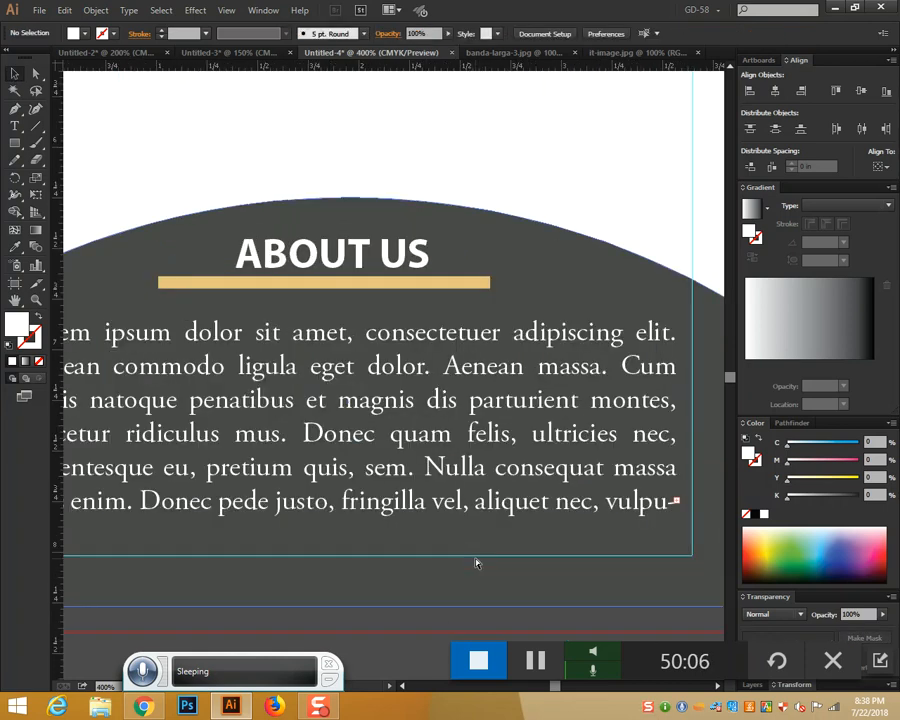
{"action": "key", "text": "ctrl+minus"}
{"action": "key", "text": "ctrl+minus"}
{"action": "key", "text": "ctrl+minus"}
{"action": "scroll", "coordinate": [368, 552], "scroll_direction": "right", "scroll_amount": 2}
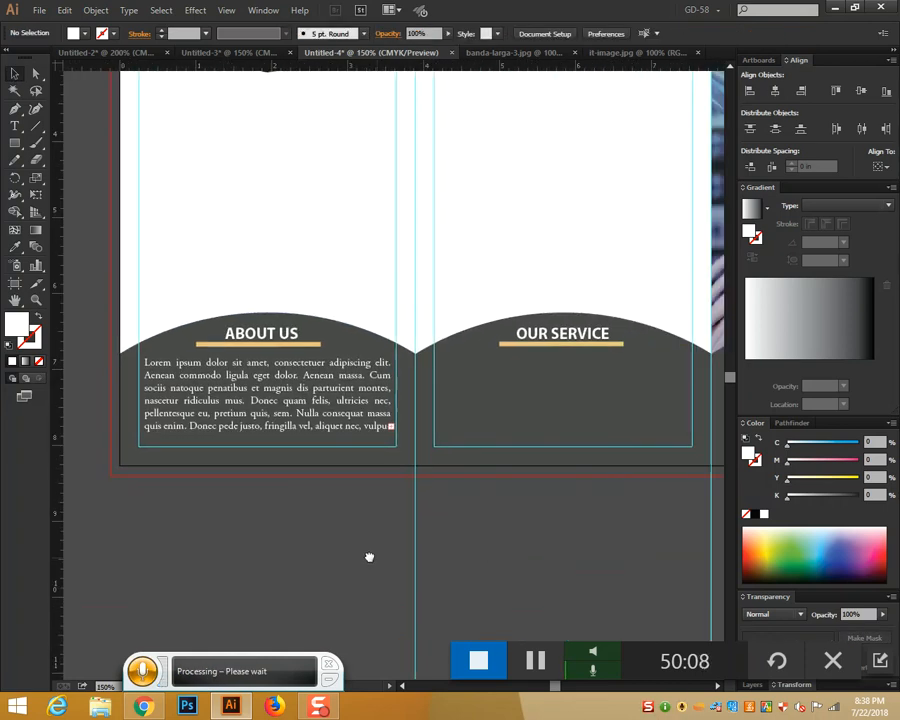
{"action": "left_click", "coordinate": [310, 413]}
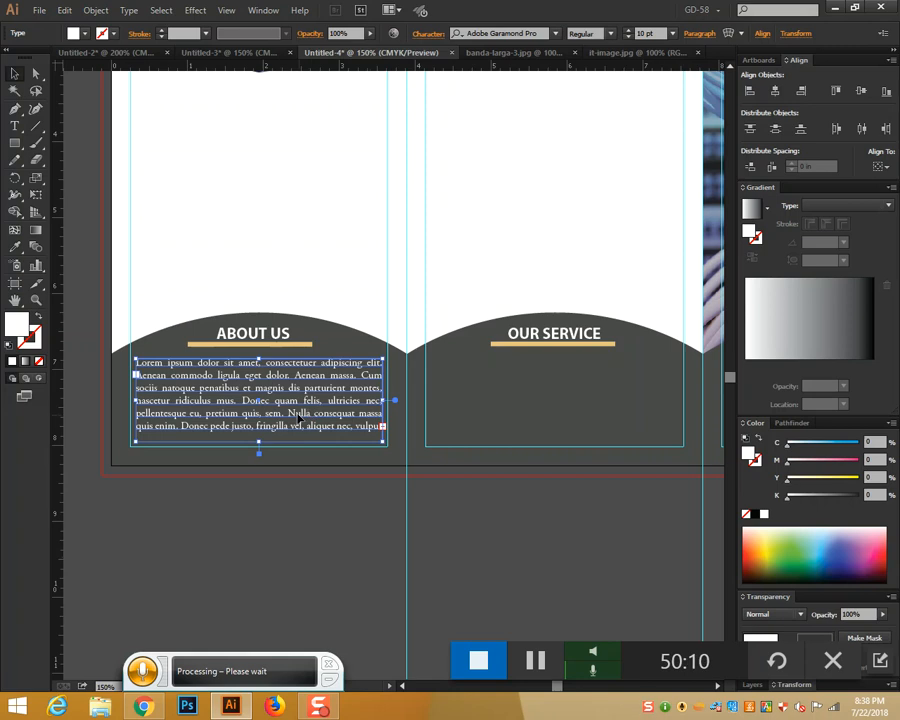
{"action": "double_click", "coordinate": [259, 452]}
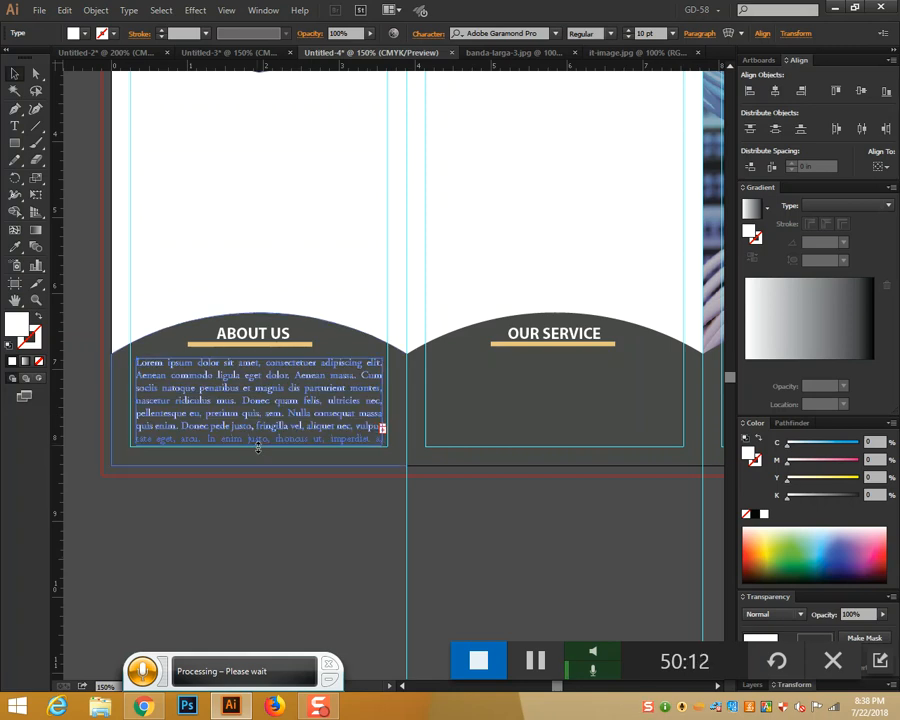
{"action": "left_click", "coordinate": [368, 514]}
{"action": "left_click", "coordinate": [290, 408]}
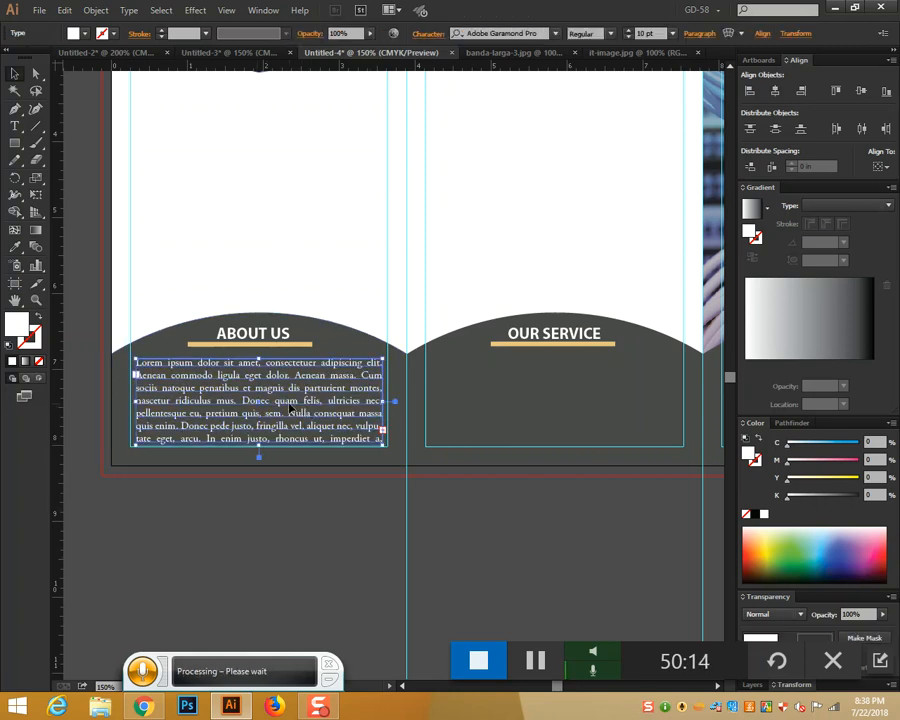
Drag copies of the paragraph into the Our Service and Our Goal panels, then fit the brochure in view
{"action": "left_click_drag", "start_coordinate": [290, 408], "coordinate": [582, 407]}
{"action": "scroll", "coordinate": [283, 528], "scroll_direction": "right", "scroll_amount": 5}
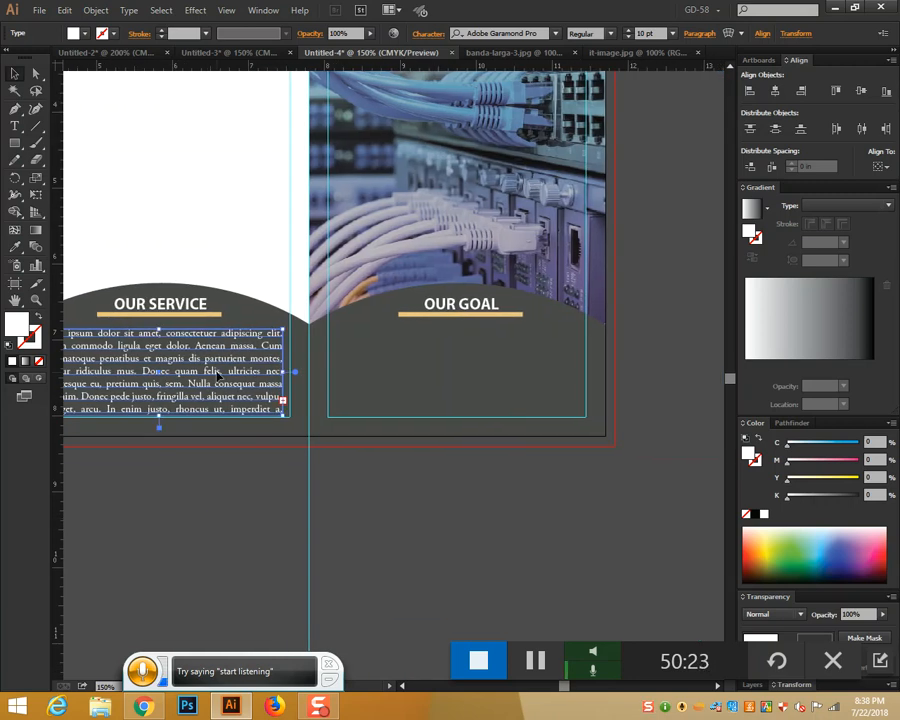
{"action": "left_click_drag", "start_coordinate": [218, 376], "coordinate": [515, 374]}
{"action": "left_click", "coordinate": [553, 542]}
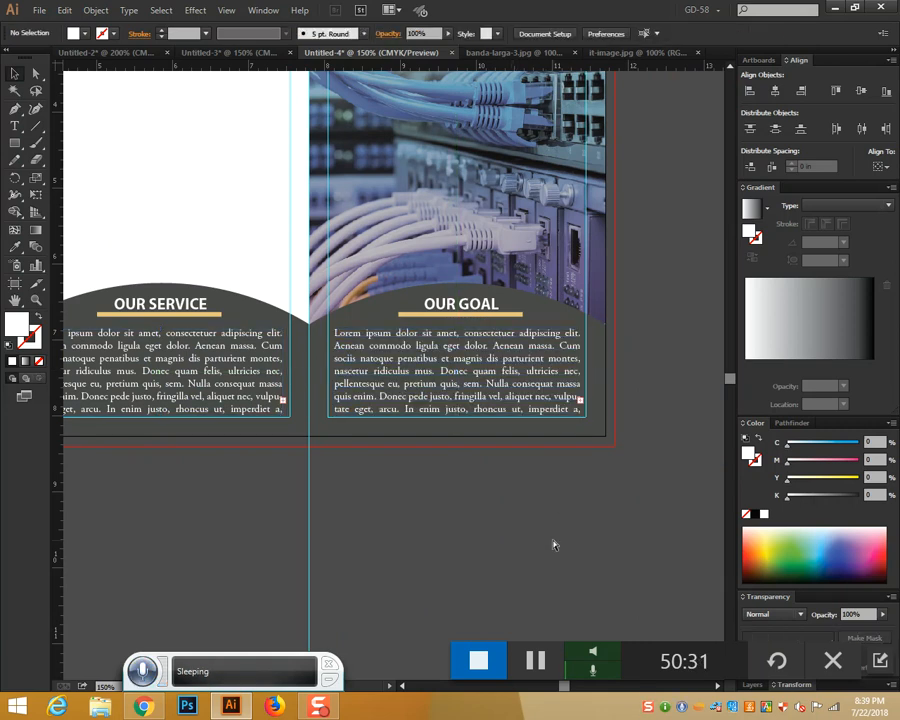
{"action": "key", "text": "ctrl+0"}
{"action": "left_click_drag", "start_coordinate": [482, 520], "coordinate": [522, 560]}
{"action": "scroll", "coordinate": [595, 545], "scroll_direction": "up", "scroll_amount": 3}
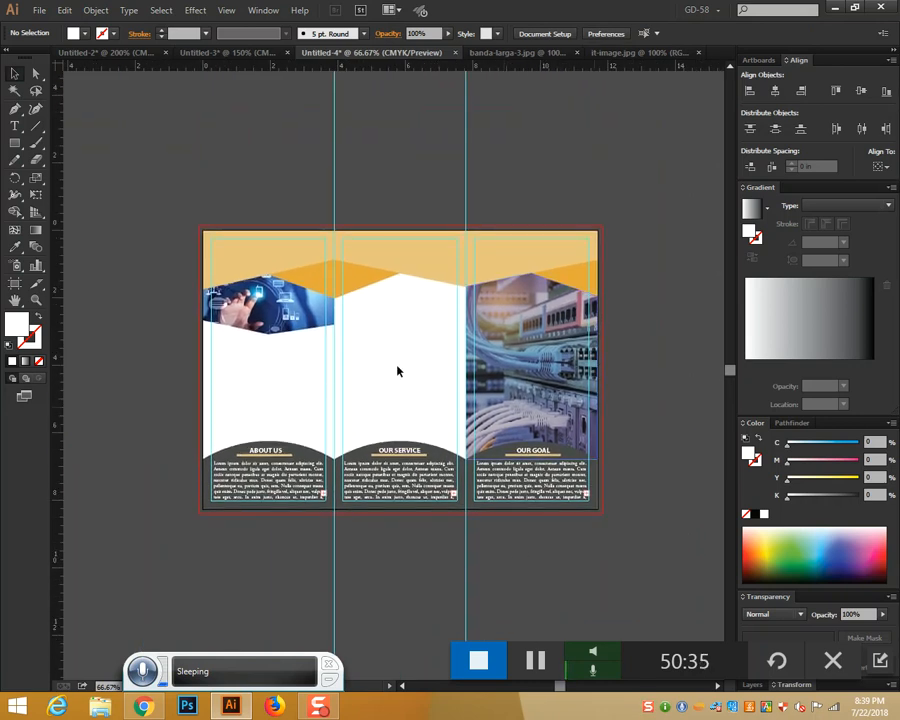
Type a CONTACT US heading at the top of the middle panel and select it for restyling
{"action": "key", "text": "ctrl+equal"}
{"action": "key", "text": "ctrl+equal"}
{"action": "key", "text": "ctrl+equal"}
{"action": "key", "text": "ctrl+equal"}
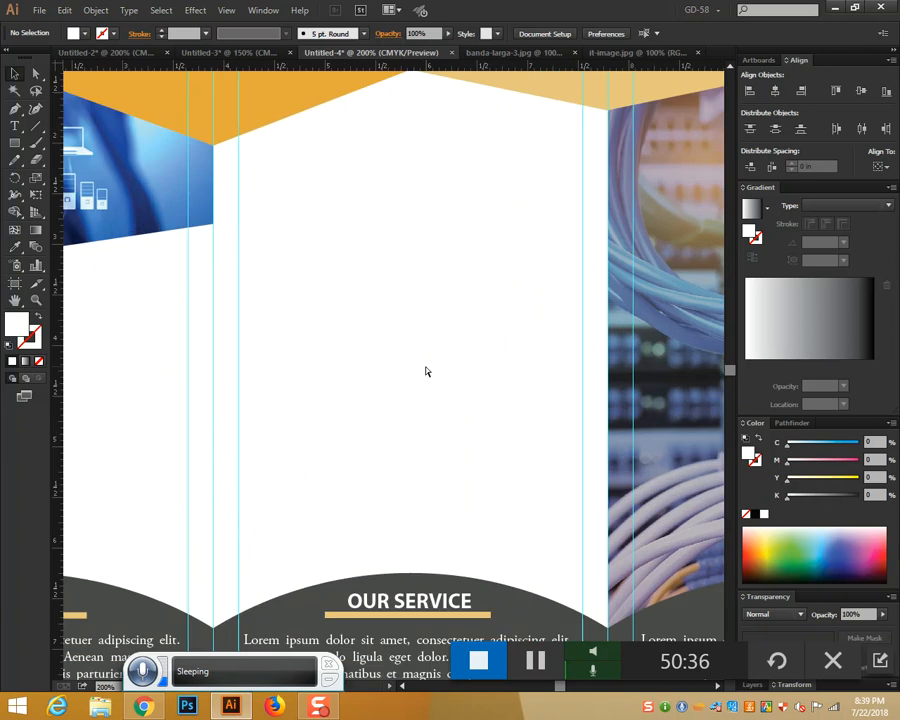
{"action": "scroll", "coordinate": [424, 368], "scroll_direction": "up", "scroll_amount": 4}
{"action": "key", "text": "t"}
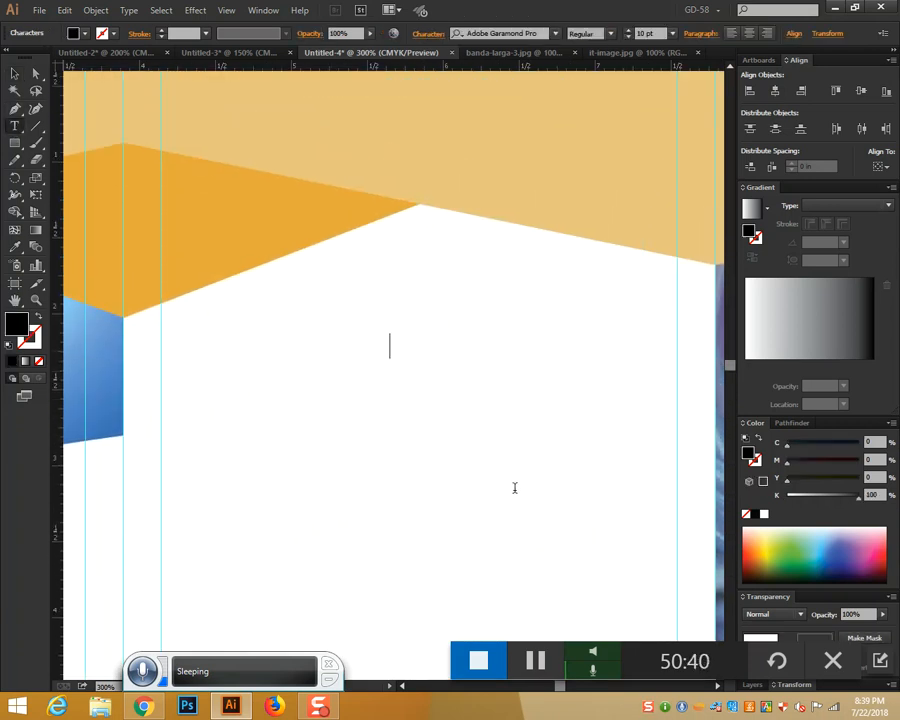
{"action": "type", "text": "CONTACT US"}
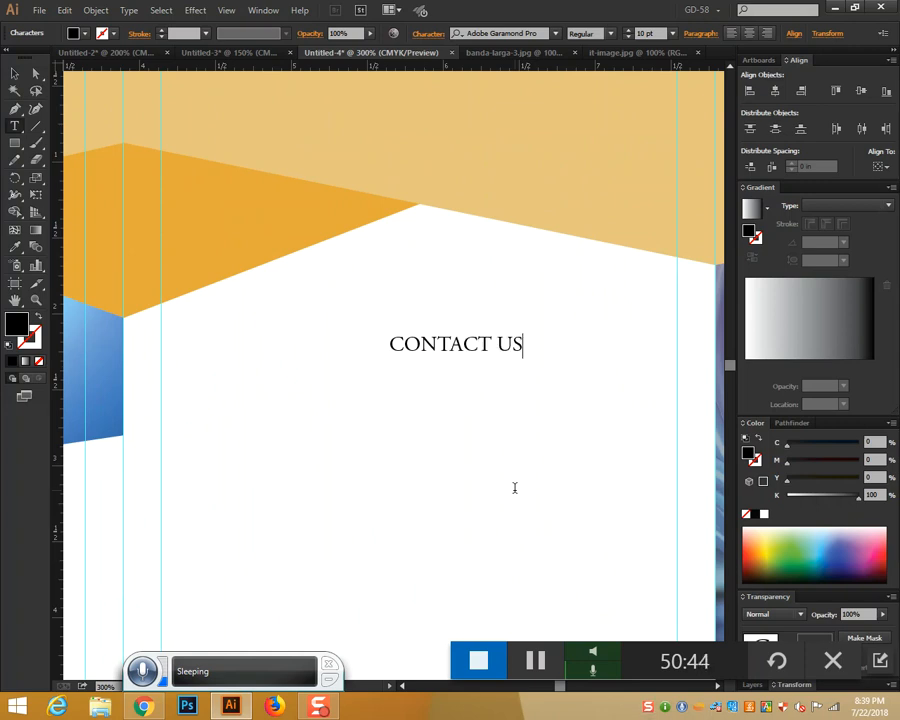
{"action": "left_click_drag", "start_coordinate": [522, 350], "coordinate": [340, 322]}
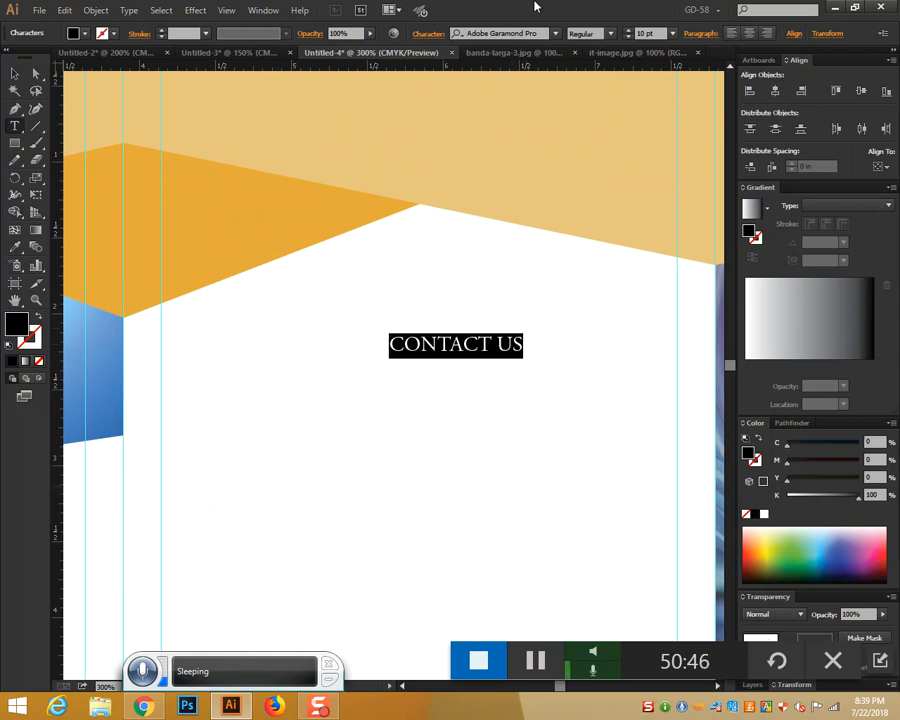
{"action": "left_click", "coordinate": [612, 33]}
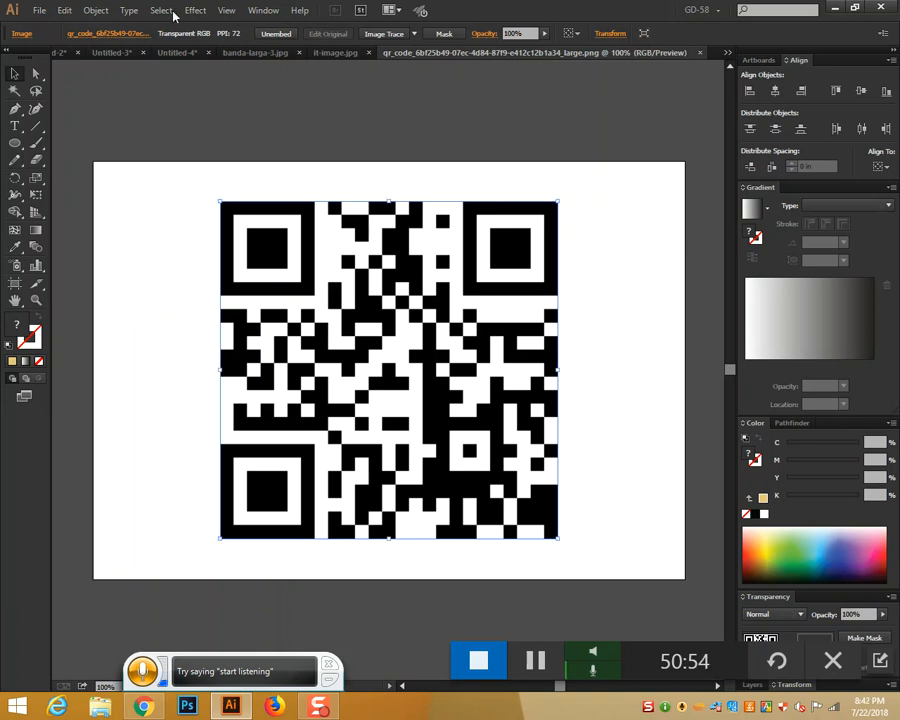
Paste the QR code into Untitled-4, shrink it to about 0.79 in, and place it below the circles
{"action": "left_click", "coordinate": [318, 52]}
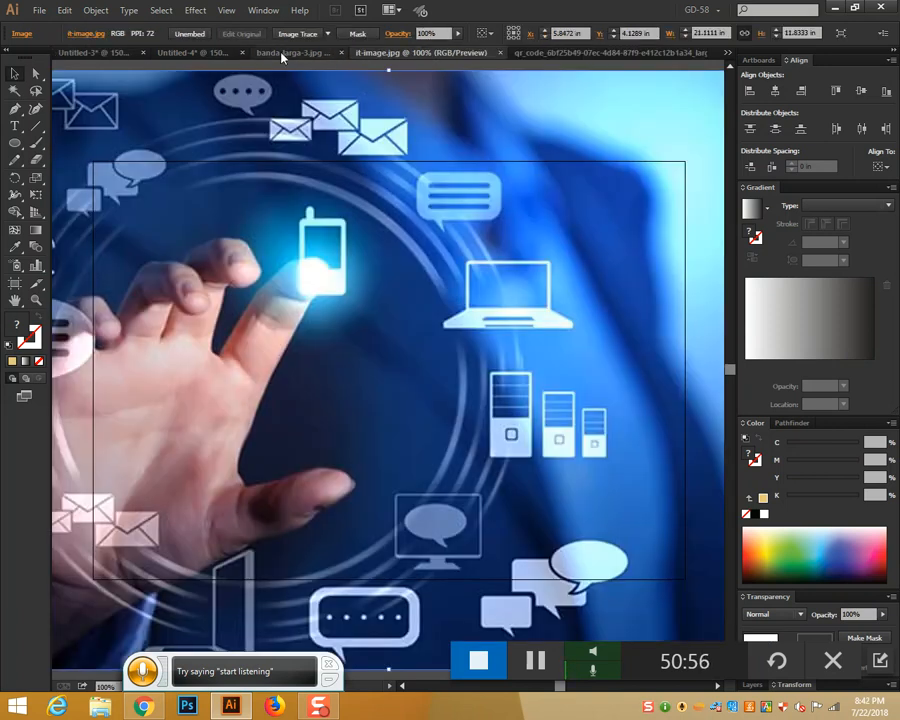
{"action": "left_click", "coordinate": [215, 53]}
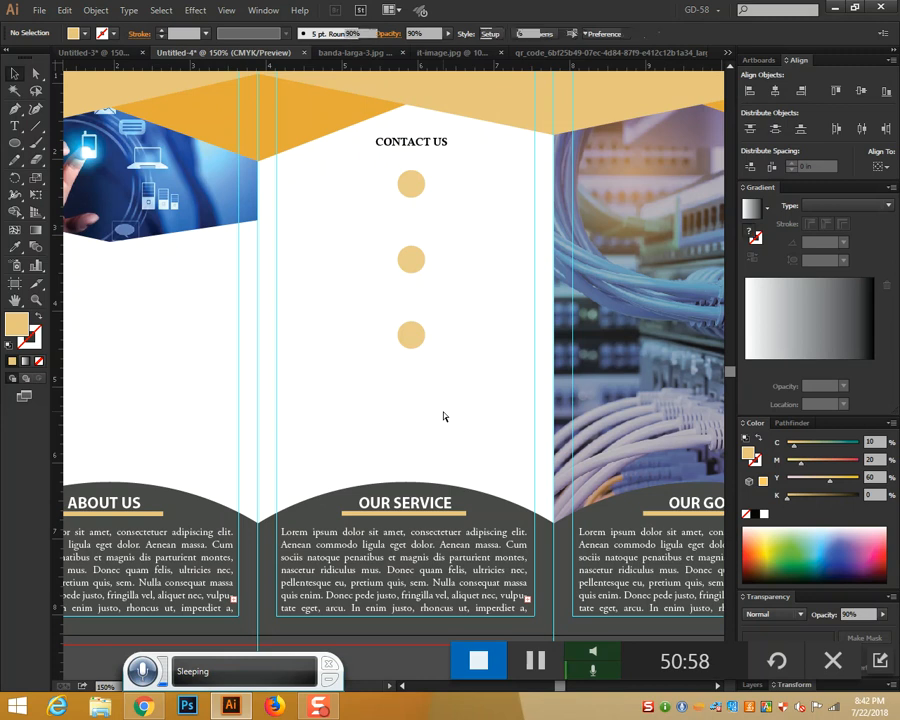
{"action": "key", "text": "ctrl+v"}
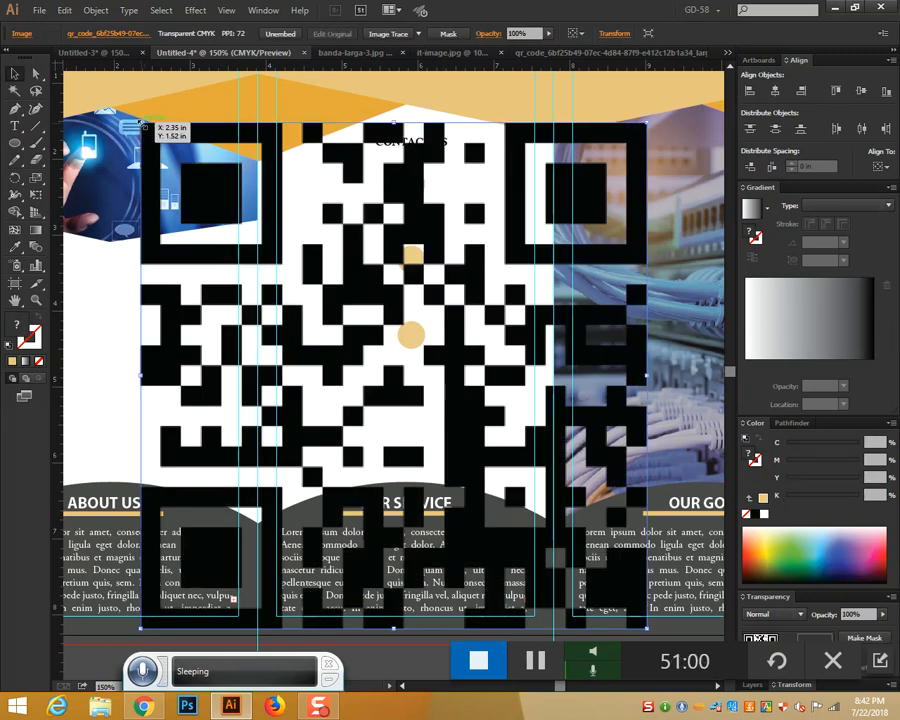
{"action": "left_click_drag", "start_coordinate": [150, 126], "coordinate": [342, 316]}
{"action": "left_click_drag", "start_coordinate": [395, 370], "coordinate": [408, 413]}
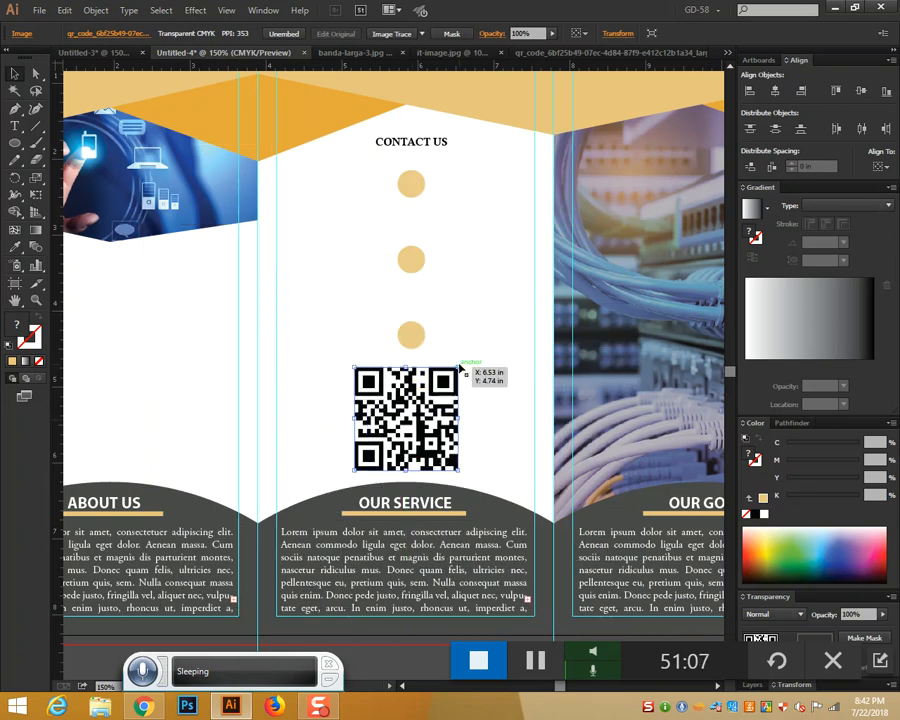
{"action": "left_click_drag", "start_coordinate": [461, 367], "coordinate": [435, 434]}
{"action": "left_click", "coordinate": [473, 392]}
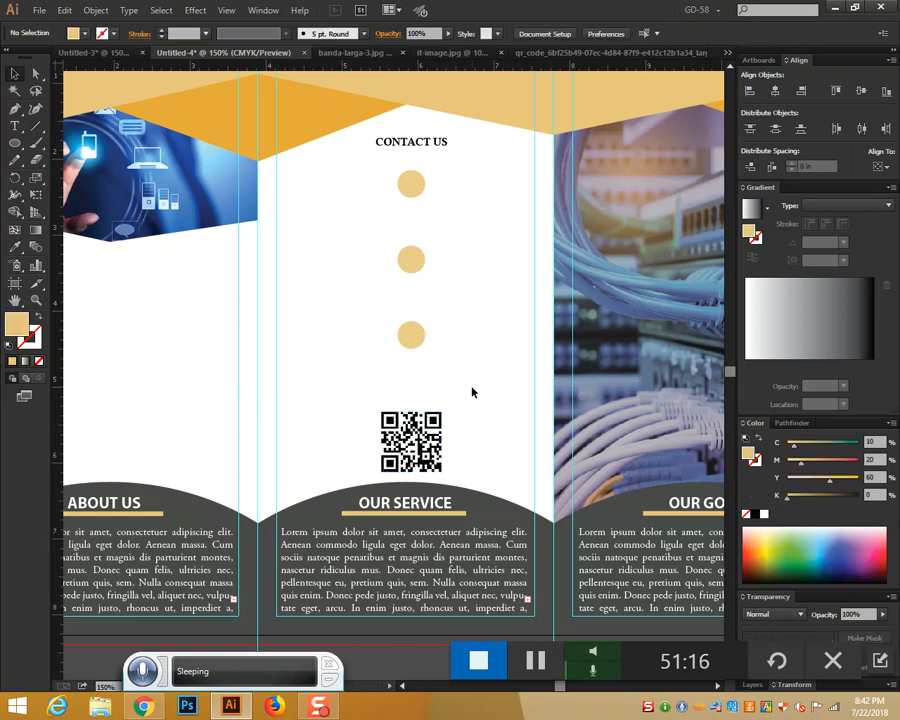
Distribute the three tan circles evenly and move them slightly up toward the heading
{"action": "scroll", "coordinate": [473, 392], "scroll_direction": "up", "scroll_amount": 2}
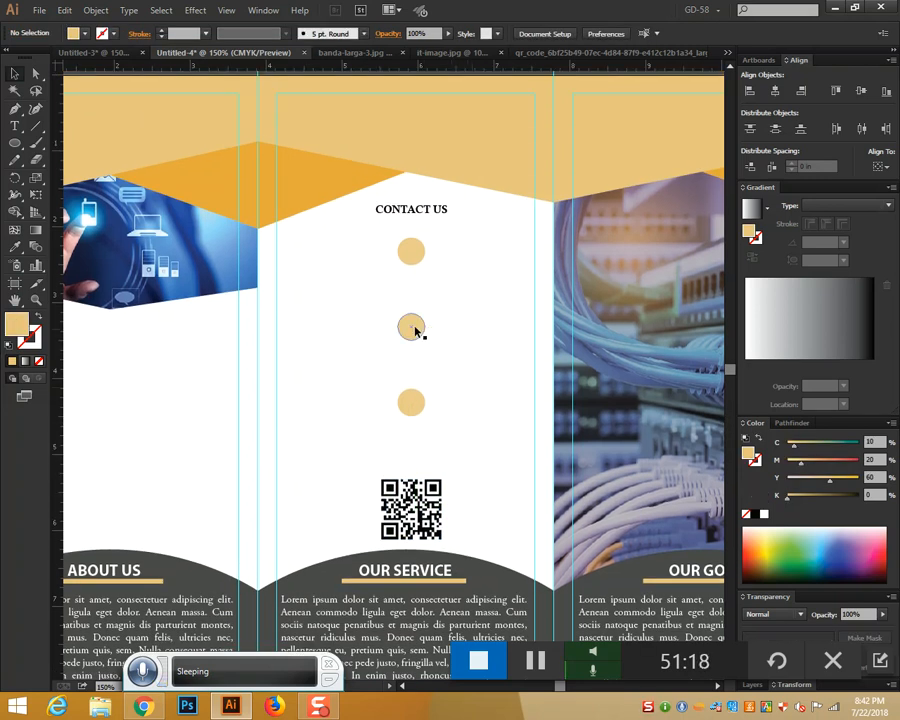
{"action": "left_click_drag", "start_coordinate": [421, 397], "coordinate": [410, 393]}
{"action": "left_click_drag", "start_coordinate": [385, 228], "coordinate": [466, 416]}
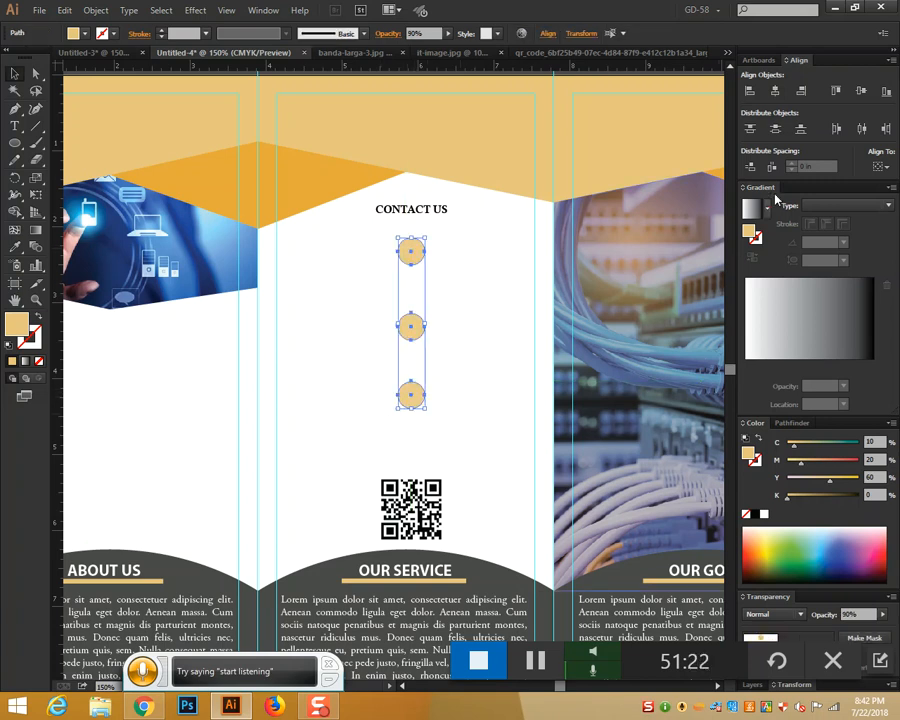
{"action": "left_click", "coordinate": [776, 130]}
{"action": "left_click", "coordinate": [478, 343]}
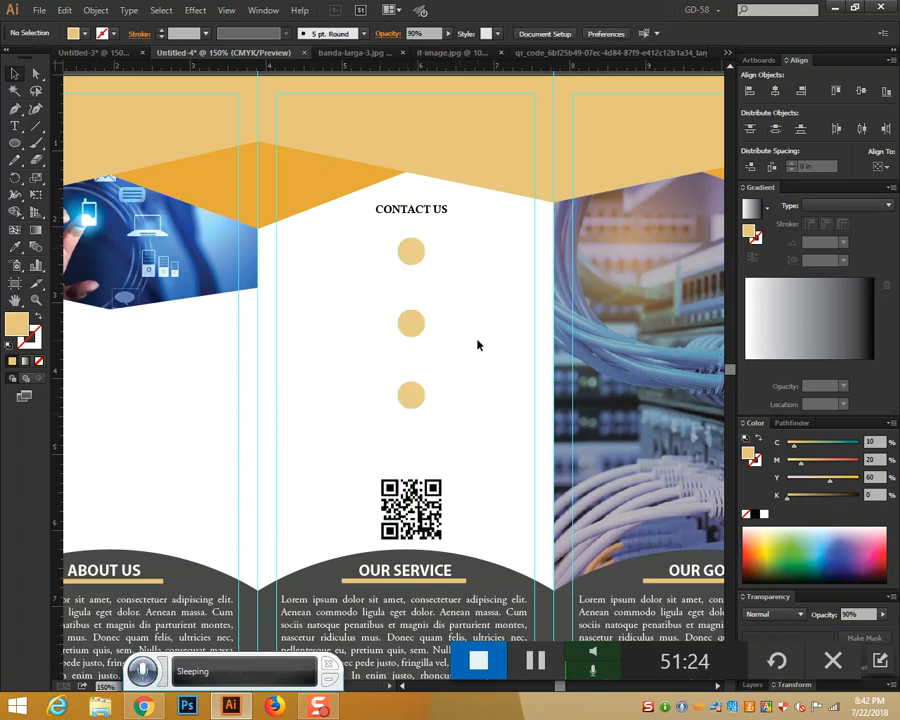
{"action": "scroll", "coordinate": [478, 344], "scroll_direction": "down", "scroll_amount": 2}
{"action": "left_click_drag", "start_coordinate": [394, 186], "coordinate": [455, 365]}
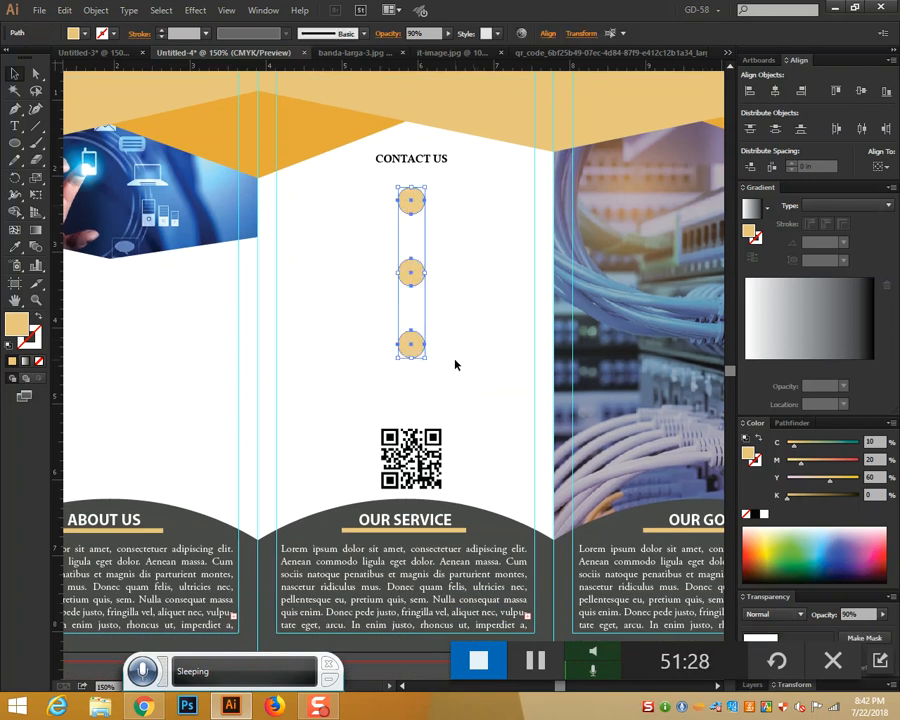
{"action": "left_click_drag", "start_coordinate": [418, 205], "coordinate": [418, 192]}
{"action": "left_click", "coordinate": [454, 232]}
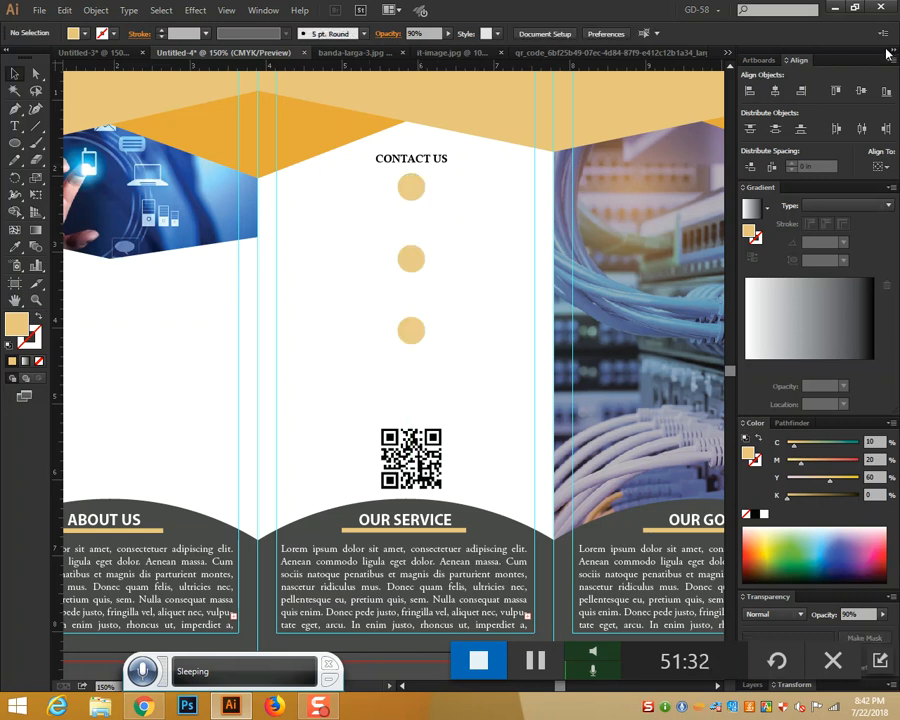
{"action": "left_click", "coordinate": [40, 11]}
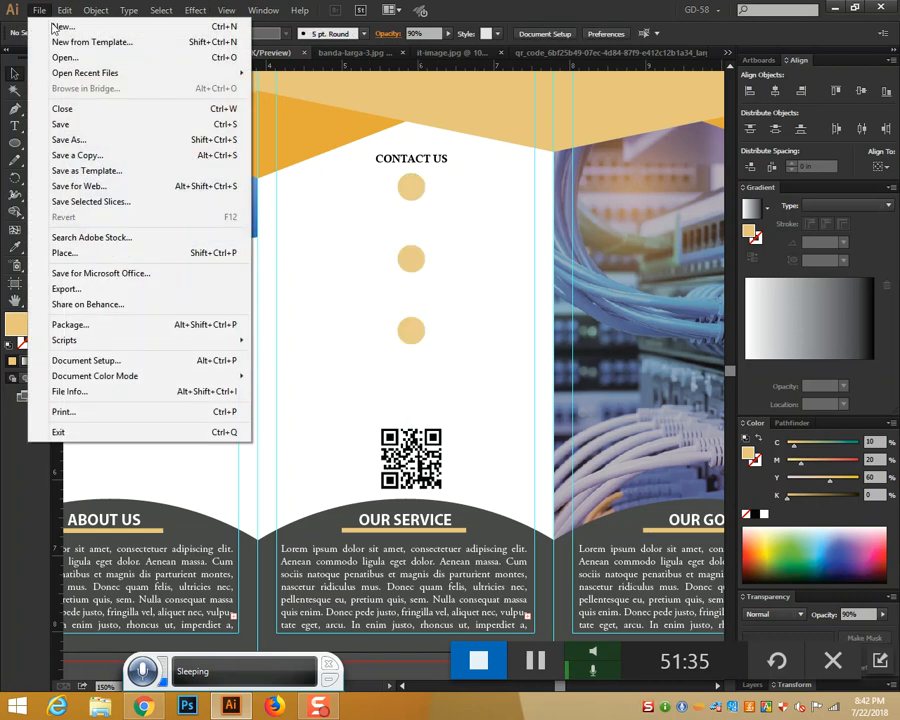
Open 015-phone, 014-mail and 011-house PNGs from my-icons-collection > png
{"action": "left_click", "coordinate": [65, 59]}
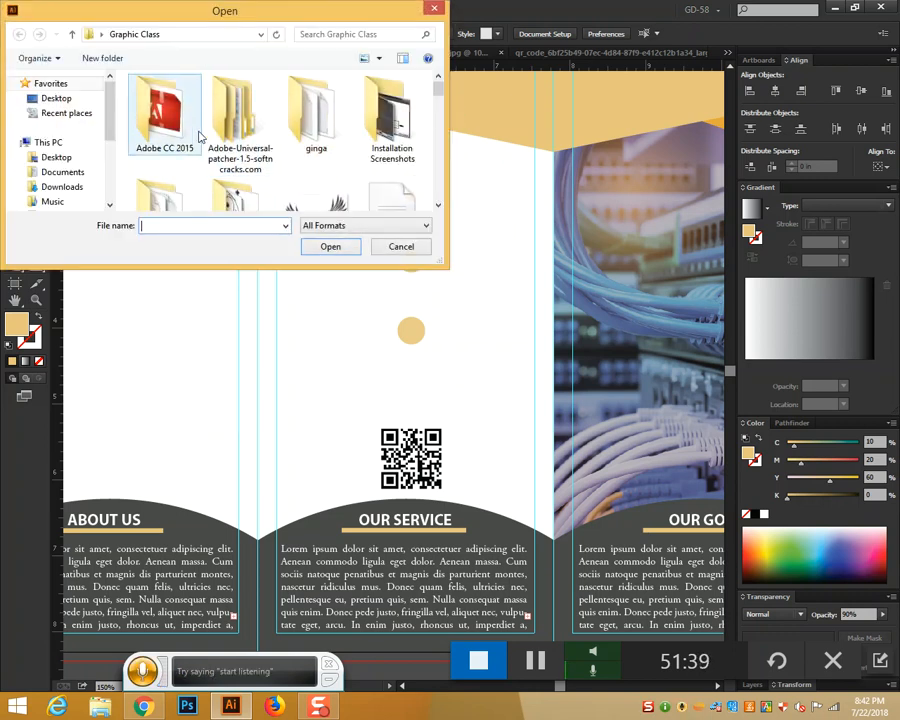
{"action": "scroll", "coordinate": [400, 100], "scroll_direction": "down", "scroll_amount": 3}
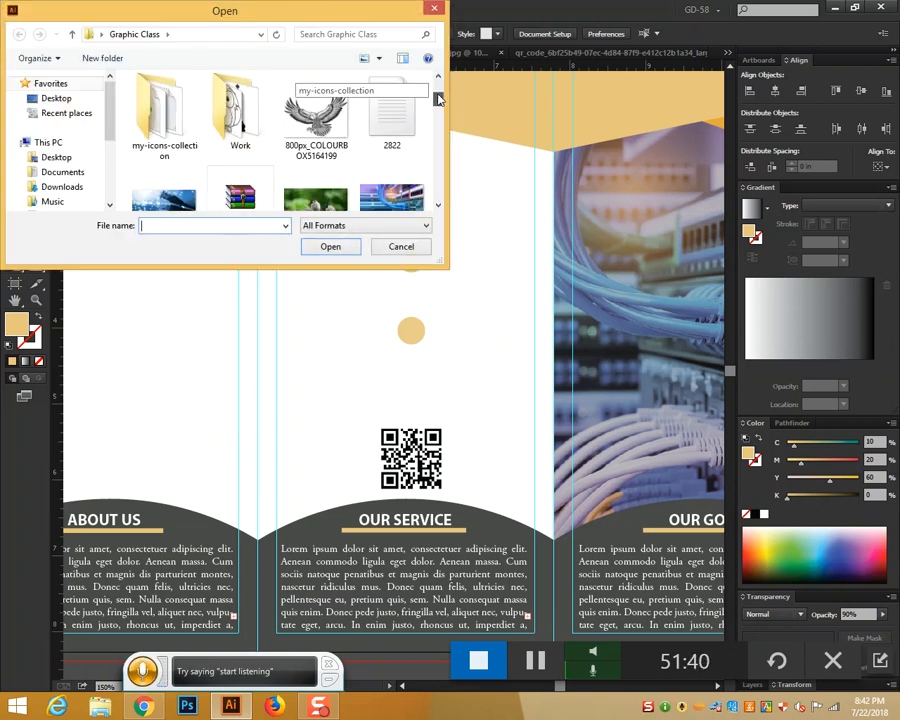
{"action": "double_click", "coordinate": [155, 112]}
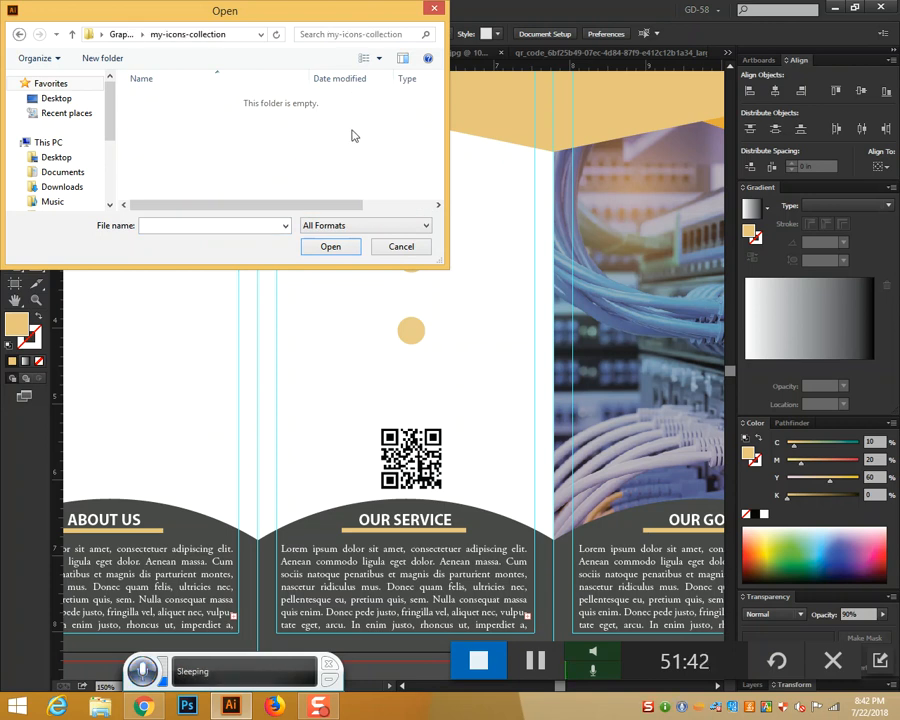
{"action": "double_click", "coordinate": [158, 144]}
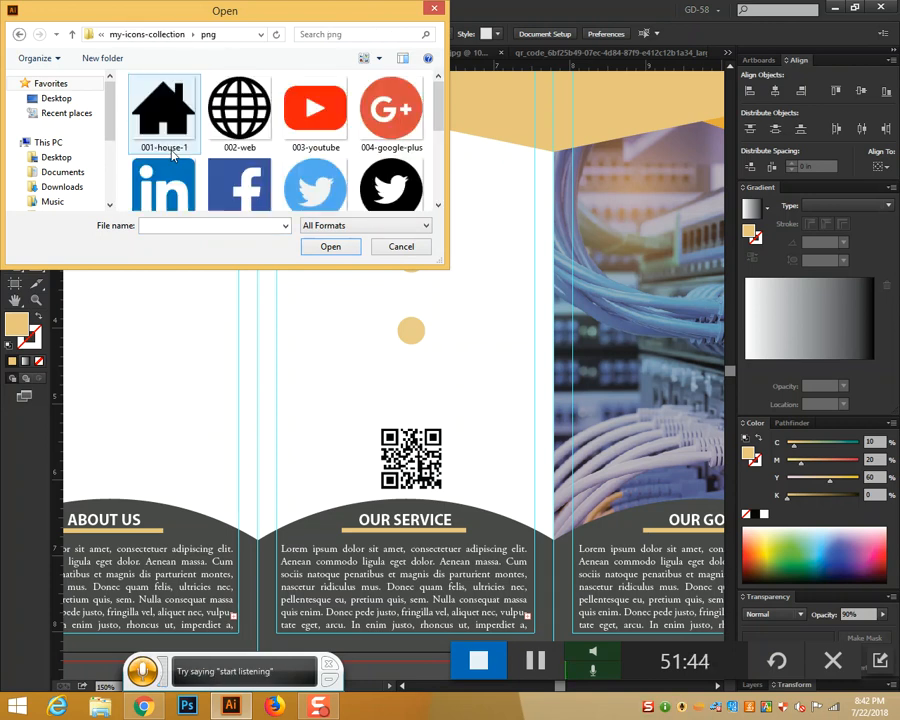
{"action": "scroll", "coordinate": [340, 146], "scroll_direction": "down", "scroll_amount": 4}
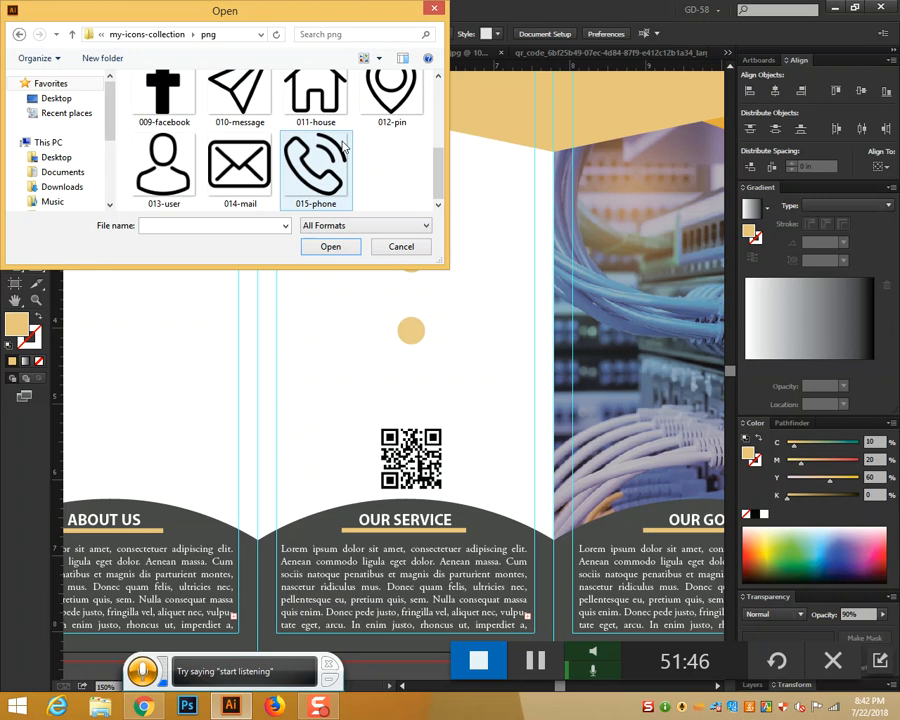
{"action": "left_click", "coordinate": [323, 166]}
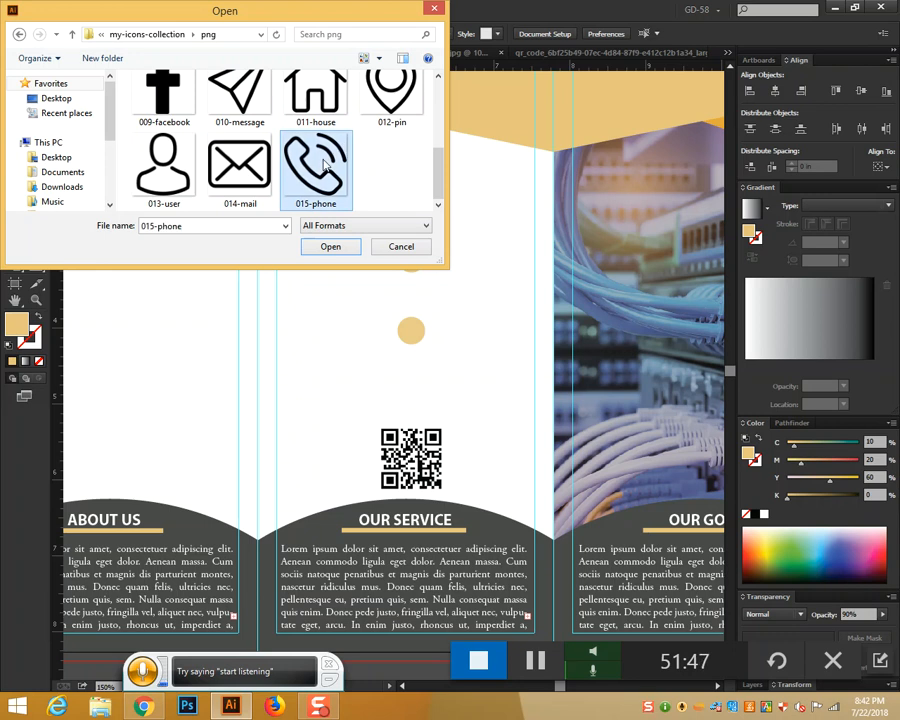
{"action": "left_click", "coordinate": [239, 177], "text": "ctrl"}
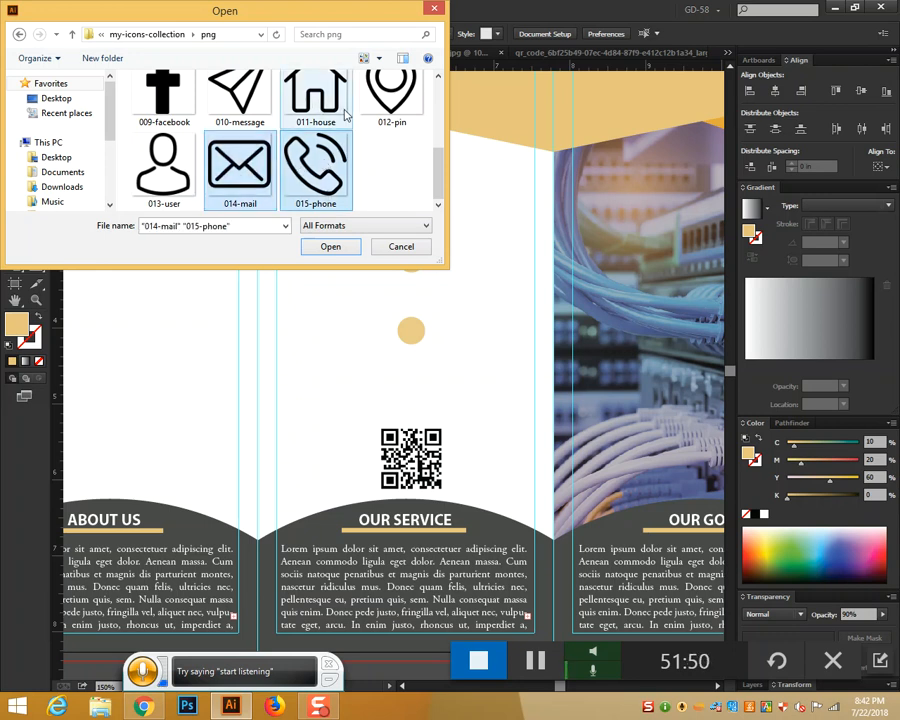
{"action": "left_click", "coordinate": [316, 98], "text": "ctrl"}
{"action": "left_click", "coordinate": [330, 246]}
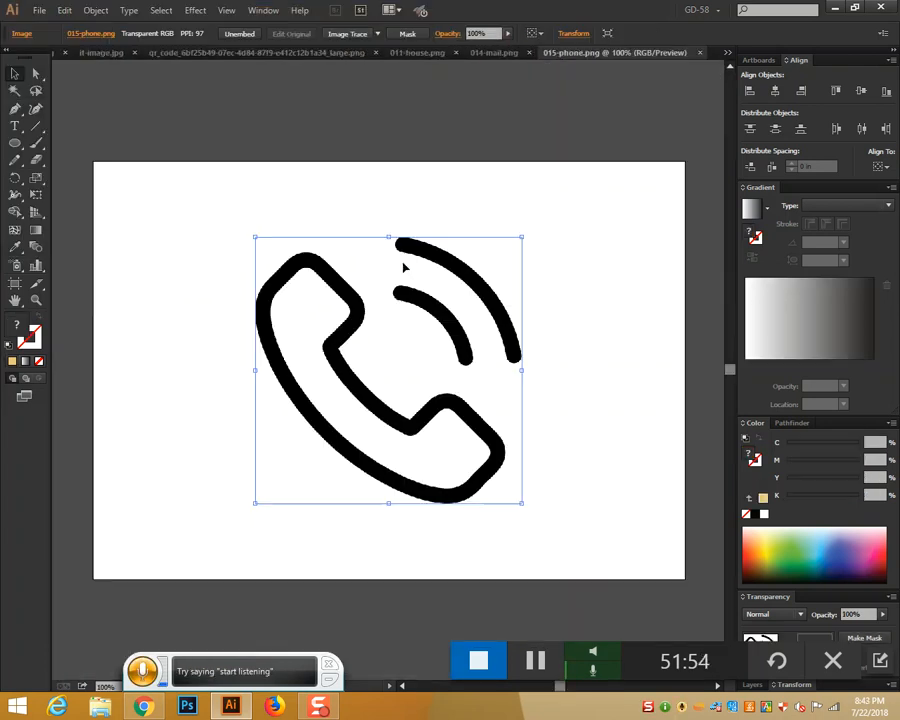
Trace, expand and ungroup the phone image, delete its white background, and shrink it
{"action": "left_click", "coordinate": [340, 34]}
{"action": "left_click", "coordinate": [340, 34]}
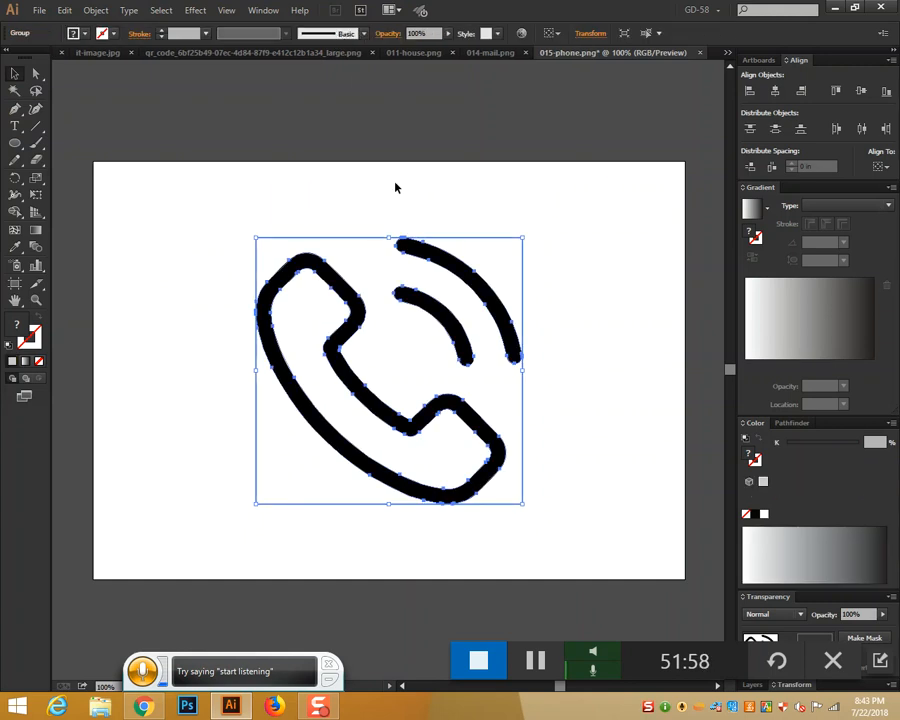
{"action": "right_click", "coordinate": [527, 289]}
{"action": "right_click", "coordinate": [499, 265]}
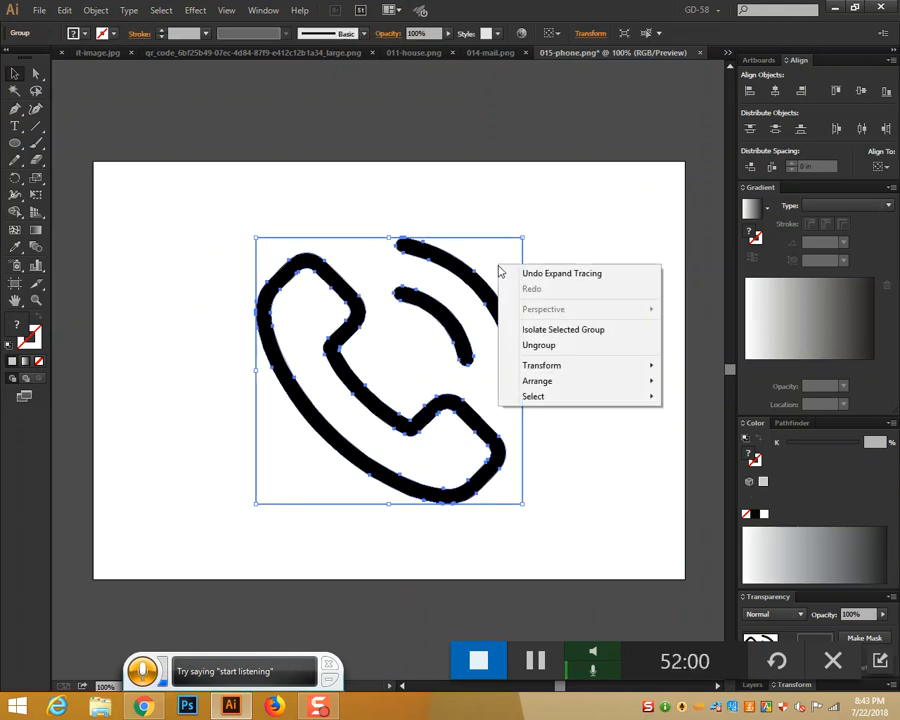
{"action": "left_click", "coordinate": [541, 345]}
{"action": "left_click", "coordinate": [603, 333]}
{"action": "left_click", "coordinate": [502, 269]}
{"action": "key", "text": "Delete"}
{"action": "left_click", "coordinate": [366, 422]}
{"action": "left_click_drag", "start_coordinate": [230, 235], "coordinate": [555, 501]}
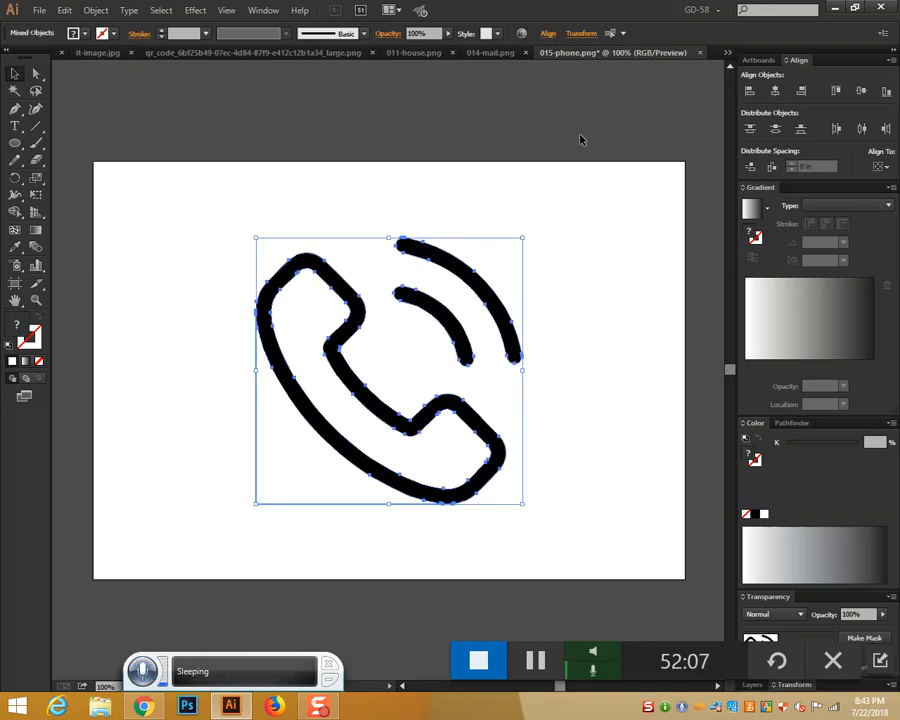
{"action": "left_click_drag", "start_coordinate": [522, 239], "coordinate": [428, 347]}
{"action": "left_click", "coordinate": [575, 330]}
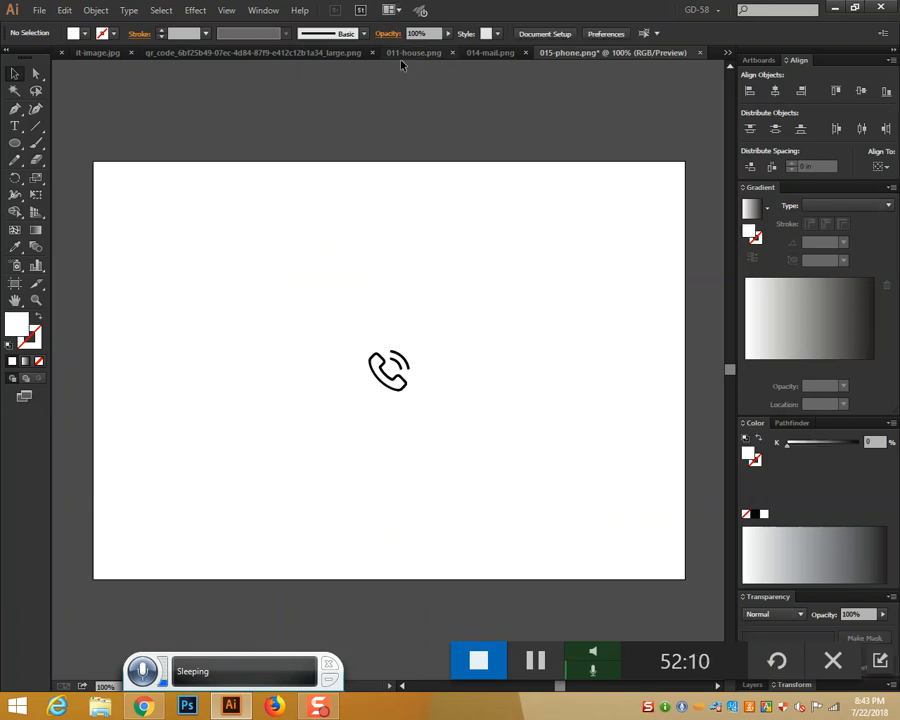
Convert the 014-mail envelope to vector paths without its white background and scale it down
{"action": "left_click", "coordinate": [490, 53]}
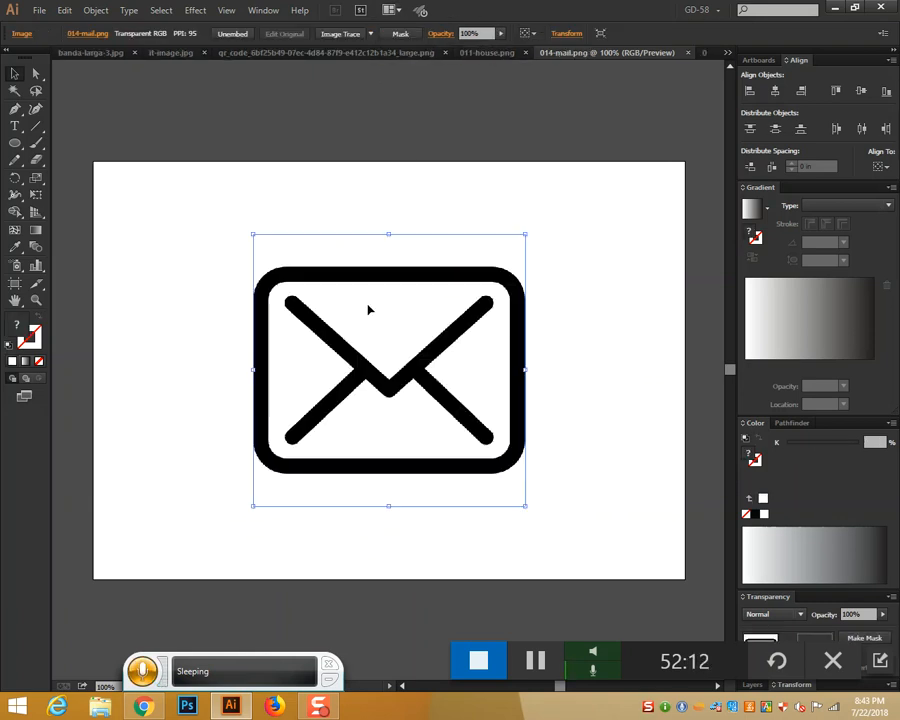
{"action": "left_click", "coordinate": [340, 33]}
{"action": "left_click", "coordinate": [338, 35]}
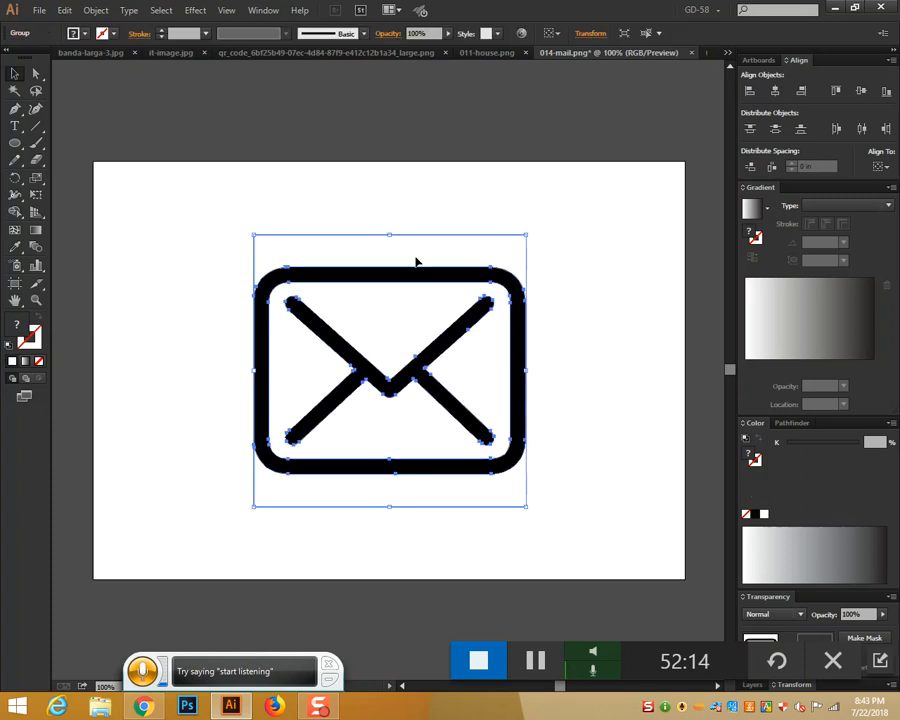
{"action": "right_click", "coordinate": [415, 258]}
{"action": "left_click", "coordinate": [460, 338]}
{"action": "left_click", "coordinate": [576, 283]}
{"action": "left_click", "coordinate": [517, 264]}
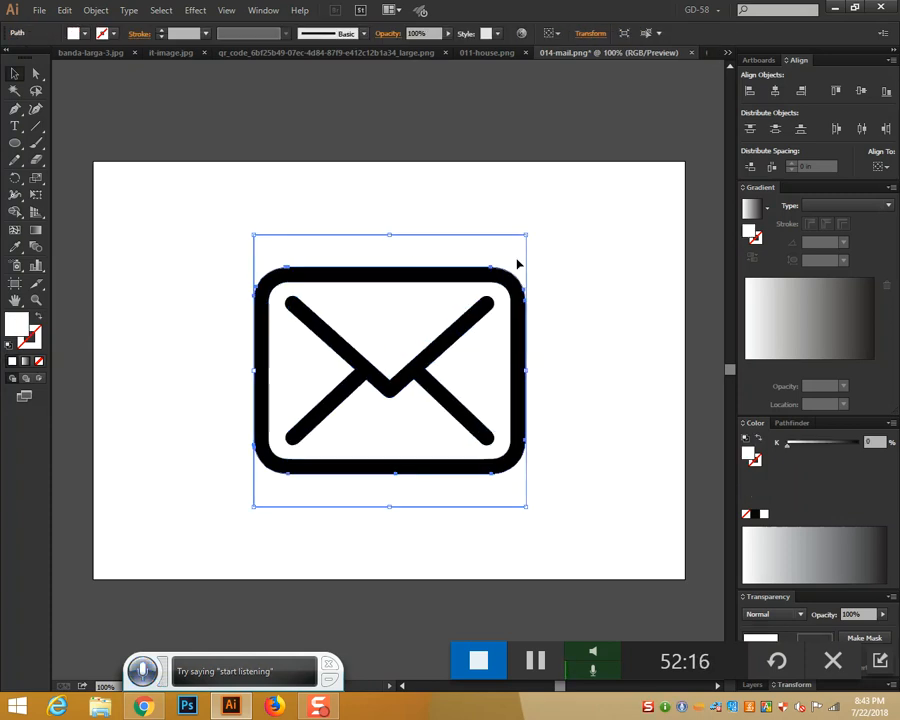
{"action": "key", "text": "Delete"}
{"action": "left_click_drag", "start_coordinate": [221, 255], "coordinate": [510, 520]}
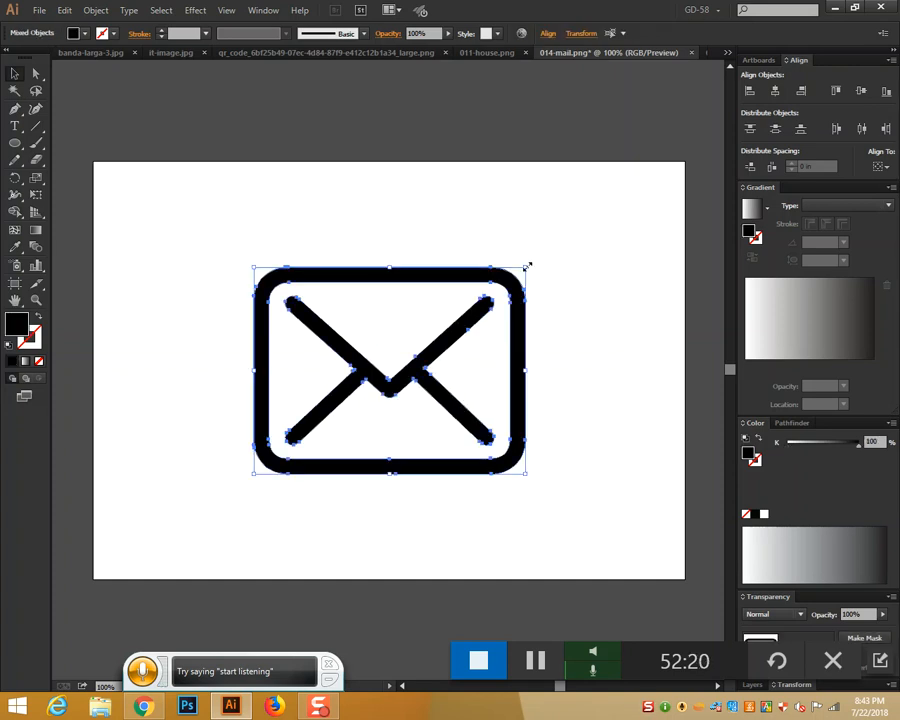
{"action": "left_click_drag", "start_coordinate": [527, 266], "coordinate": [410, 358]}
{"action": "left_click", "coordinate": [579, 320]}
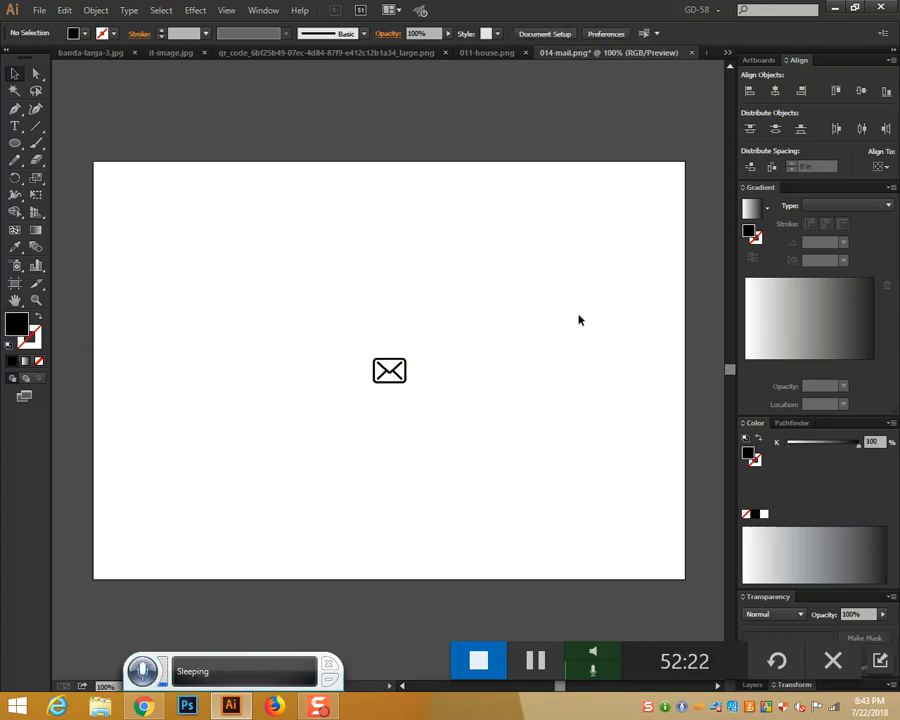
Trace, expand and ungroup the 011-house image, then shrink the house icon
{"action": "left_click", "coordinate": [498, 52]}
{"action": "left_click", "coordinate": [346, 33]}
{"action": "left_click", "coordinate": [335, 32]}
{"action": "right_click", "coordinate": [497, 259]}
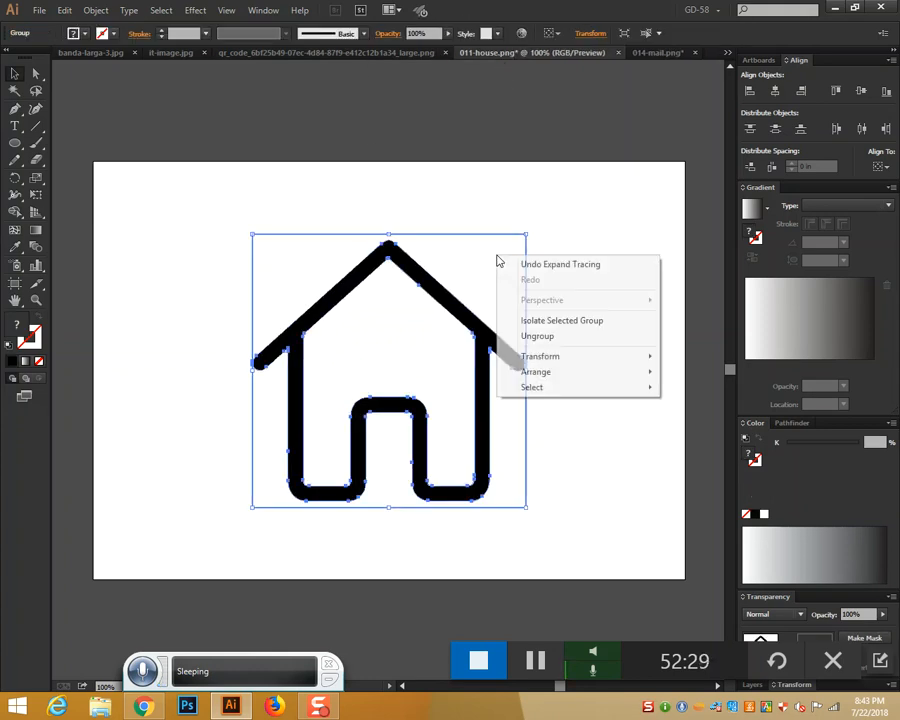
{"action": "left_click", "coordinate": [534, 337]}
{"action": "left_click", "coordinate": [594, 314]}
{"action": "left_click", "coordinate": [486, 288]}
{"action": "left_click", "coordinate": [452, 334]}
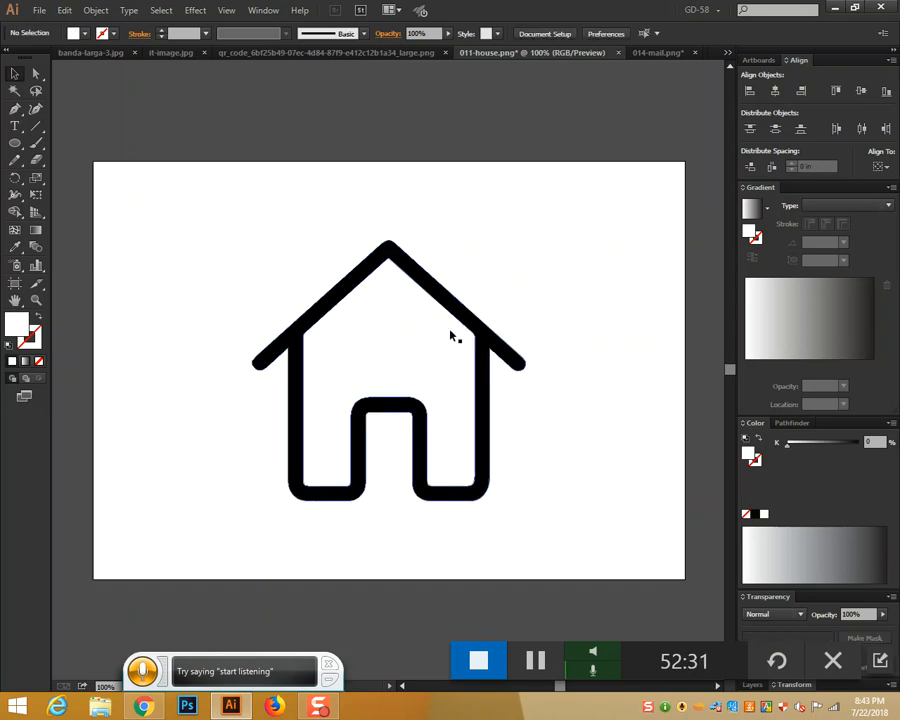
{"action": "left_click", "coordinate": [302, 492]}
{"action": "left_click", "coordinate": [457, 398]}
{"action": "left_click_drag", "start_coordinate": [203, 255], "coordinate": [562, 530]}
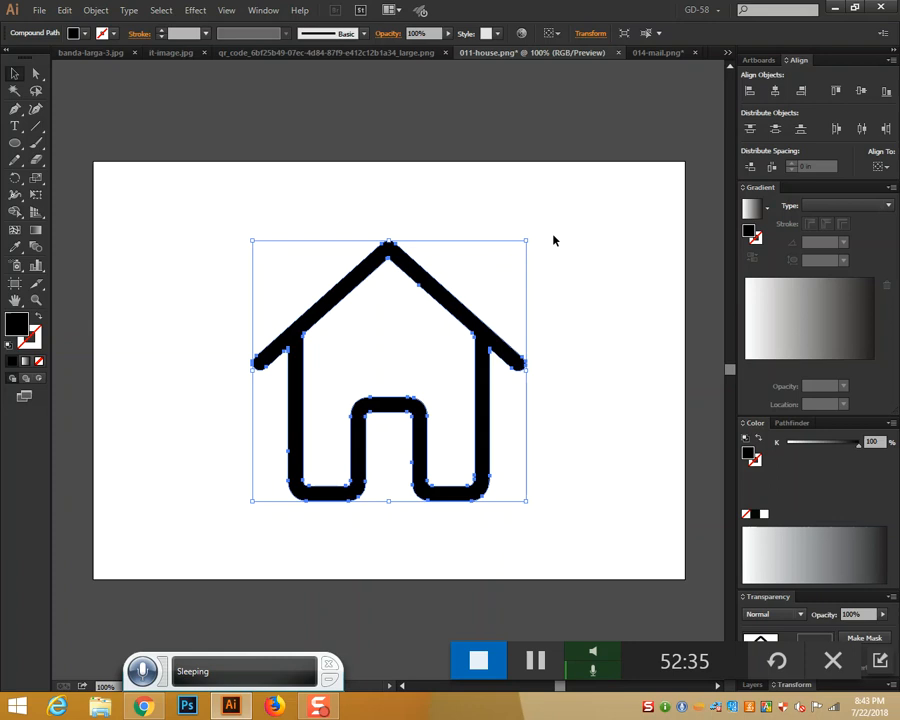
{"action": "left_click_drag", "start_coordinate": [526, 242], "coordinate": [442, 346]}
{"action": "left_click", "coordinate": [538, 380]}
Copy the house icon, close the it-image.jpg and QR code documents, and return to Untitled-4
{"action": "left_click_drag", "start_coordinate": [338, 327], "coordinate": [480, 416]}
{"action": "key", "text": "ctrl+c"}
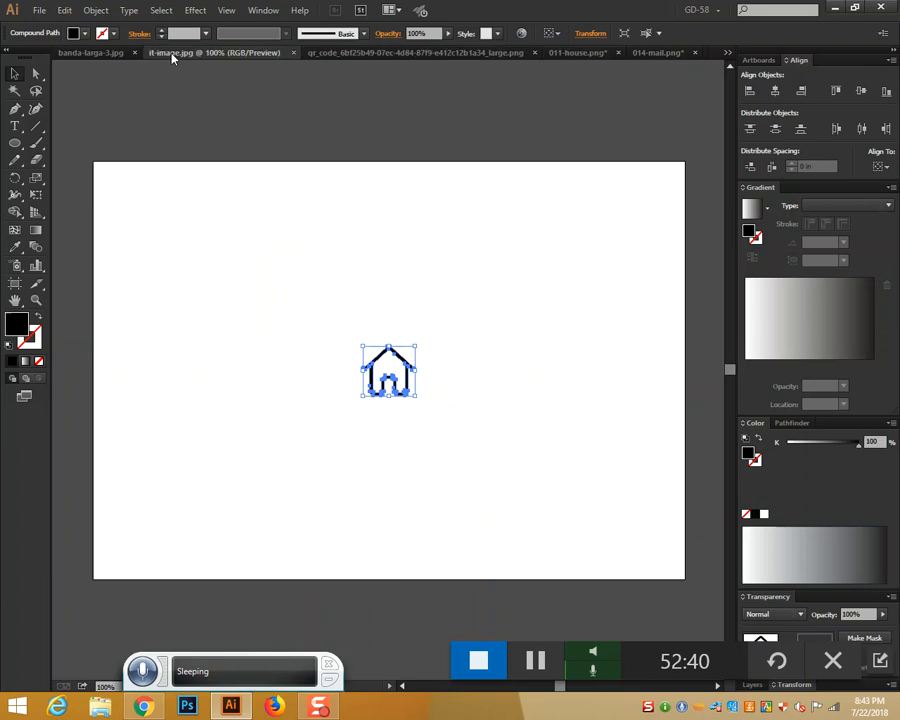
{"action": "left_click", "coordinate": [172, 55]}
{"action": "left_click", "coordinate": [293, 53]}
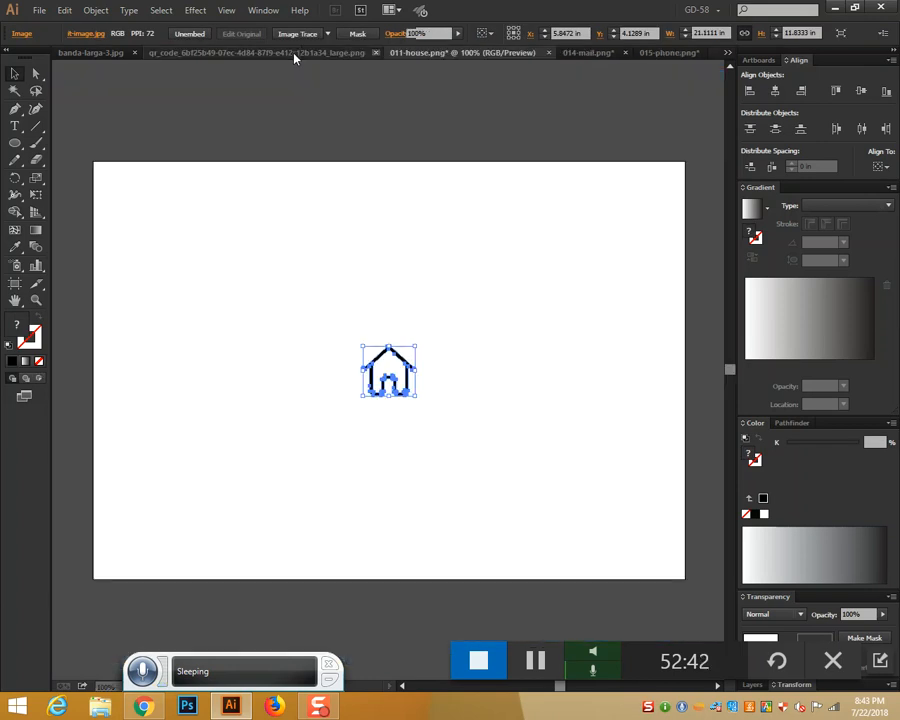
{"action": "left_click", "coordinate": [235, 54]}
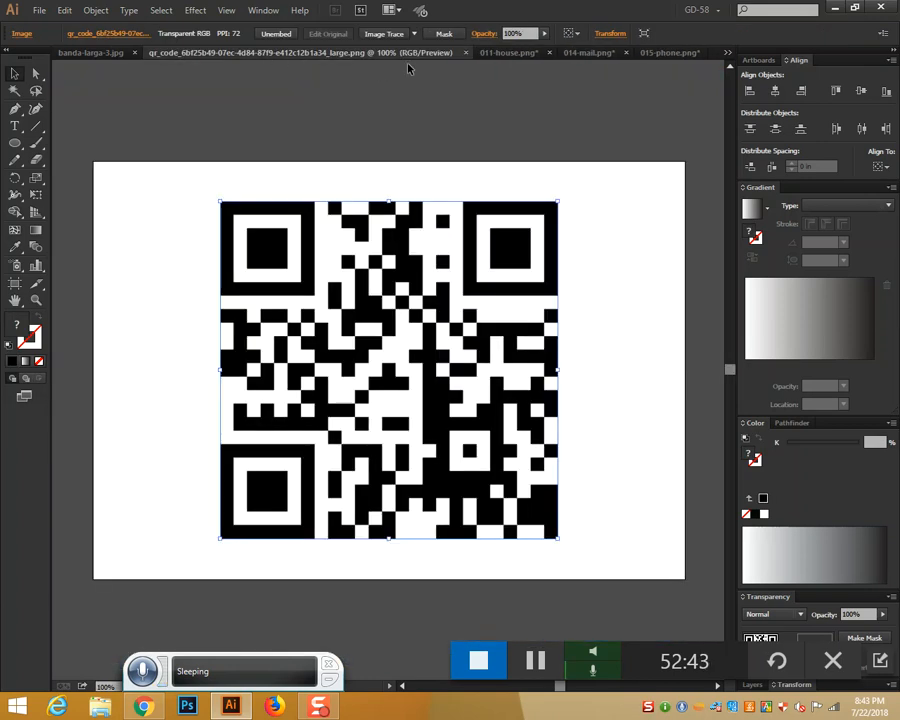
{"action": "left_click", "coordinate": [465, 52]}
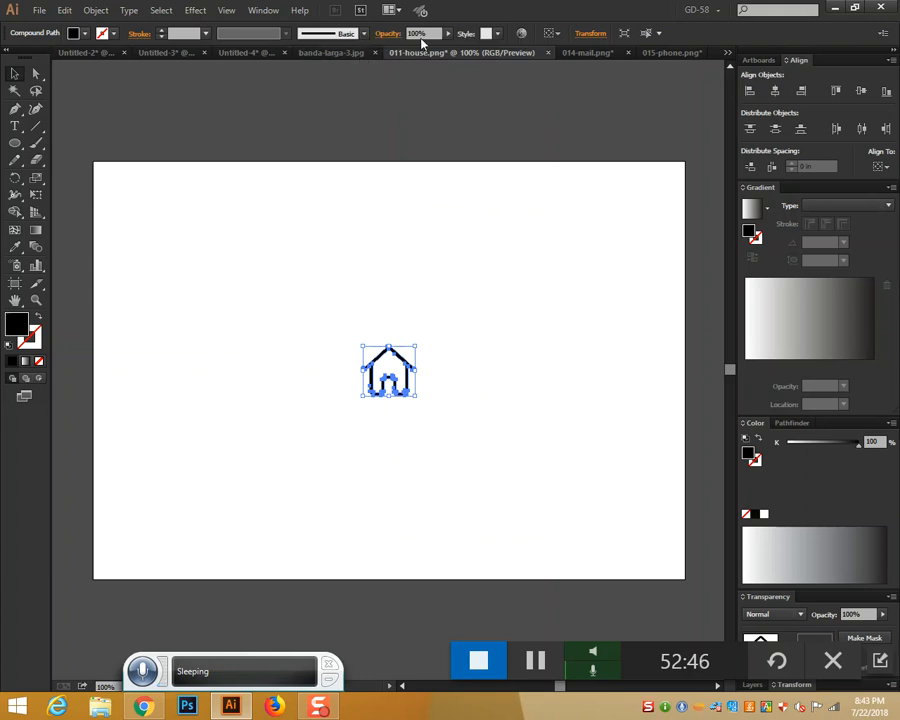
{"action": "left_click", "coordinate": [258, 53]}
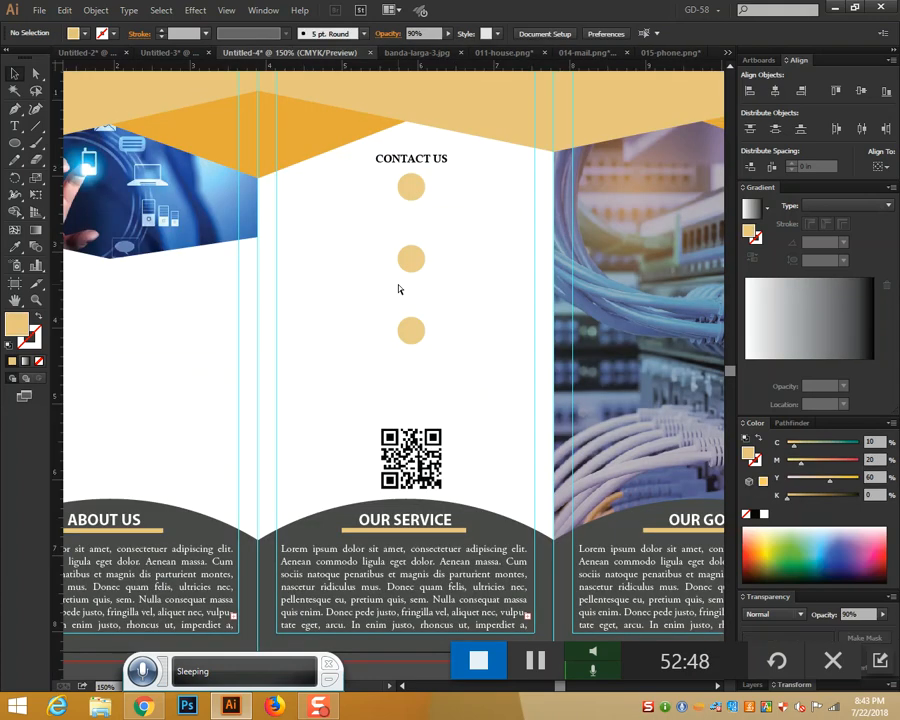
Paste the house icon, resize it, and centre it inside the top tan circle
{"action": "key", "text": "ctrl+v"}
{"action": "key", "text": "ctrl+equal"}
{"action": "key", "text": "ctrl+equal"}
{"action": "key", "text": "ctrl+equal"}
{"action": "key", "text": "ctrl+equal"}
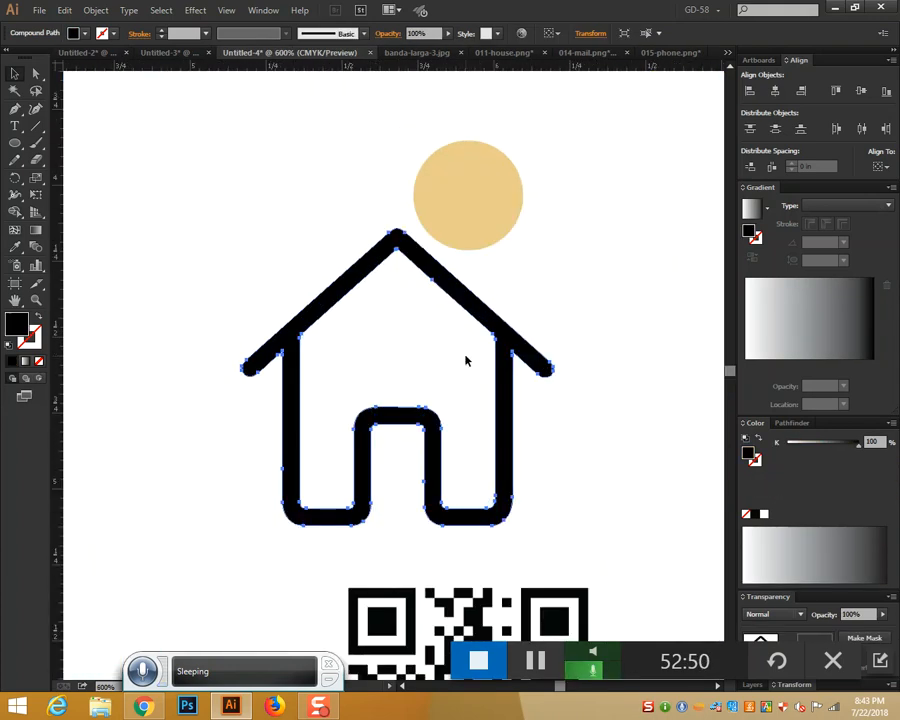
{"action": "scroll", "coordinate": [575, 248], "scroll_direction": "up", "scroll_amount": 2}
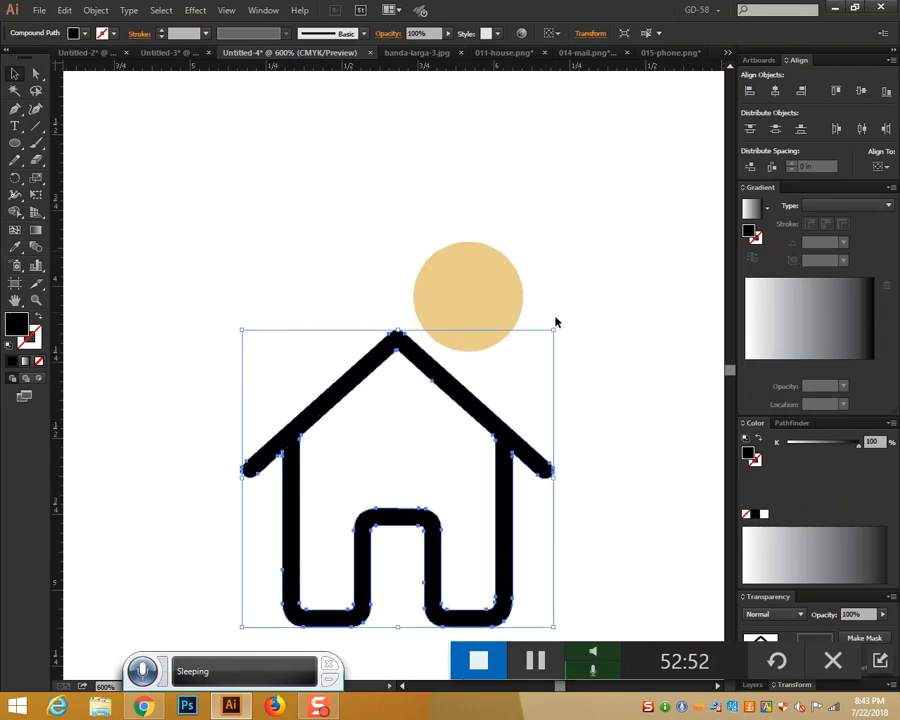
{"action": "left_click_drag", "start_coordinate": [553, 330], "coordinate": [439, 468]}
{"action": "left_click_drag", "start_coordinate": [400, 474], "coordinate": [494, 176]}
{"action": "scroll", "coordinate": [494, 176], "scroll_direction": "up", "scroll_amount": 3}
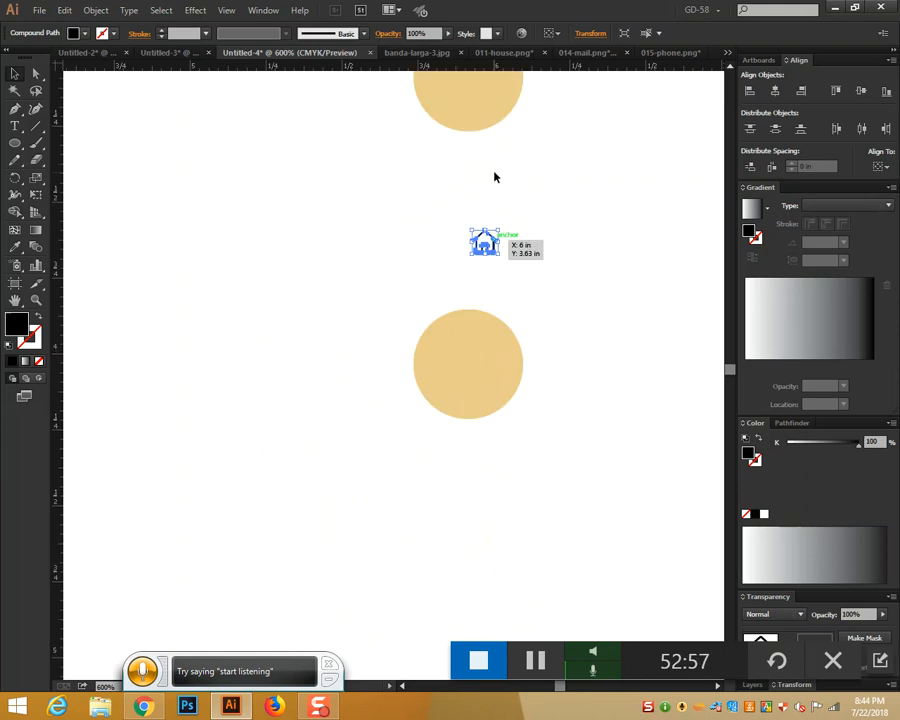
{"action": "left_click_drag", "start_coordinate": [490, 403], "coordinate": [504, 259]}
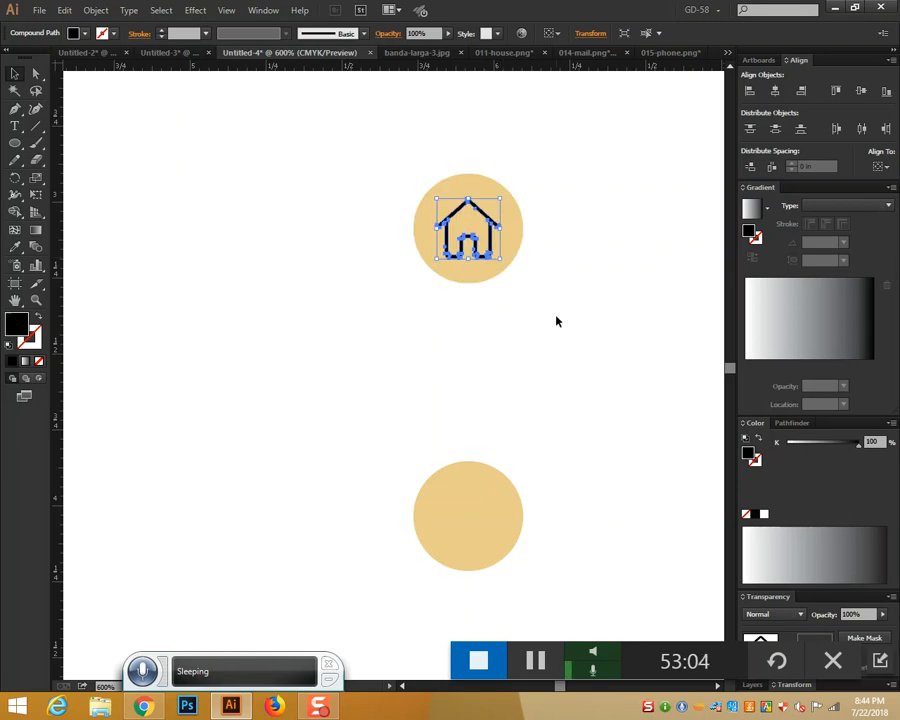
{"action": "mouse_move", "coordinate": [474, 209]}
{"action": "left_mouse_down"}
{"action": "mouse_move", "coordinate": [491, 203]}
{"action": "mouse_move", "coordinate": [478, 208]}
{"action": "left_mouse_up"}
{"action": "left_click", "coordinate": [542, 258]}
{"action": "scroll", "coordinate": [542, 258], "scroll_direction": "up", "scroll_amount": 3}
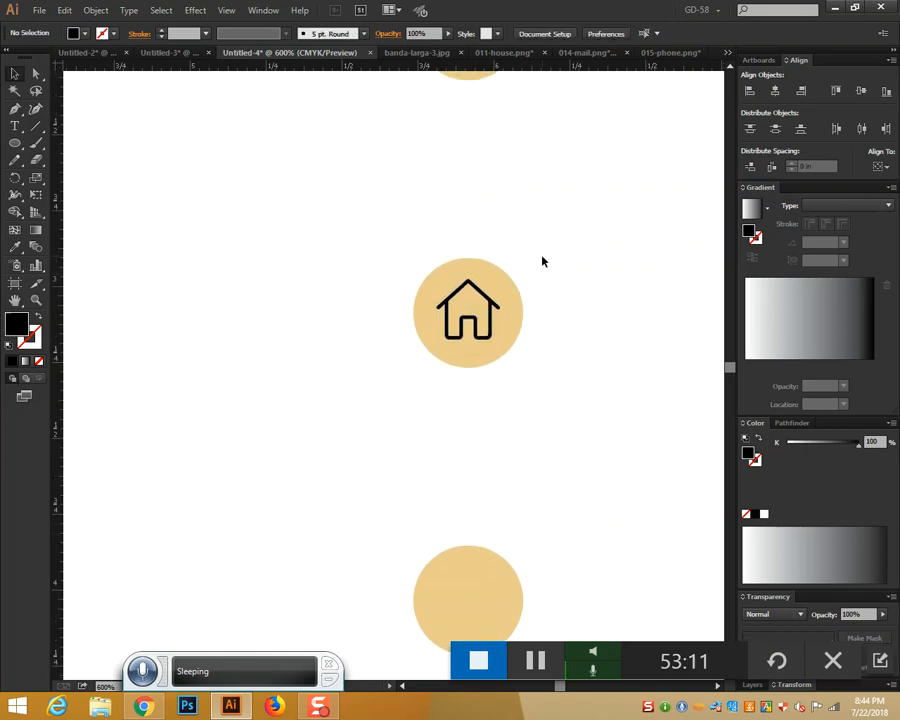
Close banda-larga-3.jpg and 011-house.png without saving changes
{"action": "left_click", "coordinate": [410, 53]}
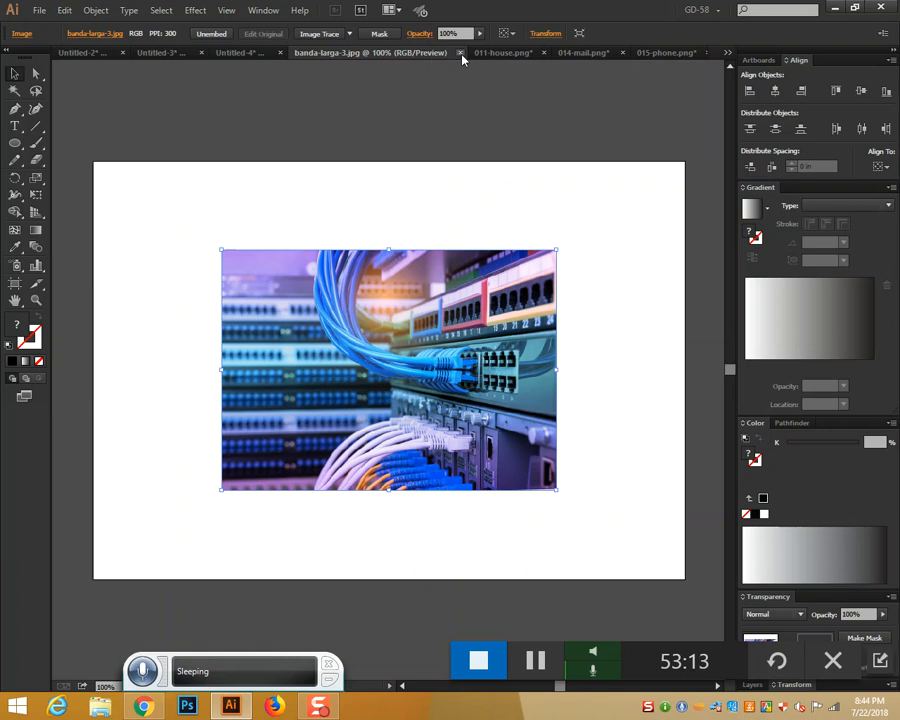
{"action": "left_click", "coordinate": [459, 52]}
{"action": "left_click", "coordinate": [456, 53]}
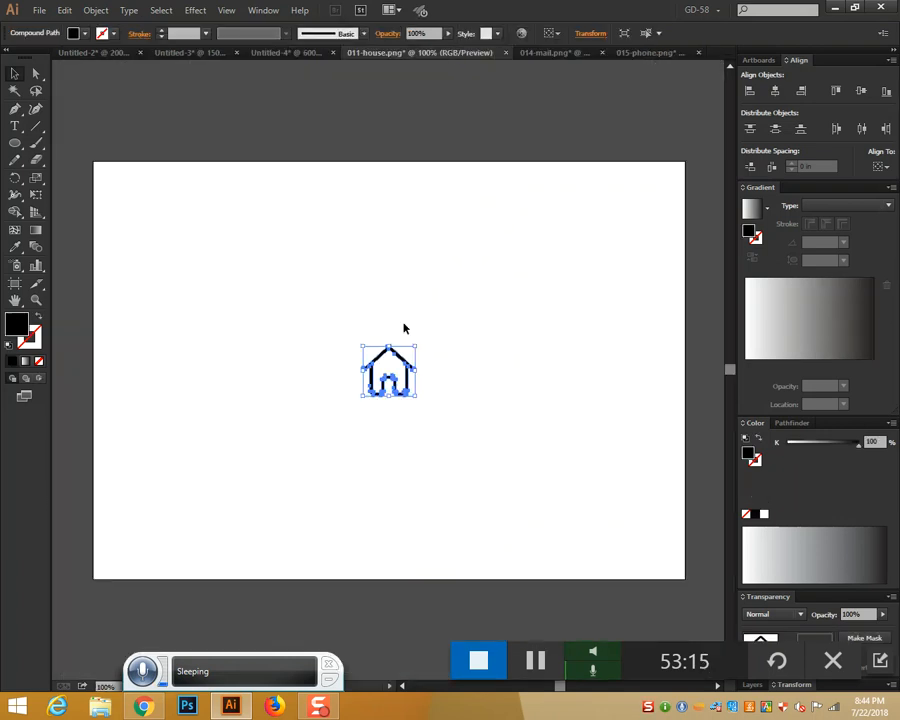
{"action": "left_click", "coordinate": [505, 53]}
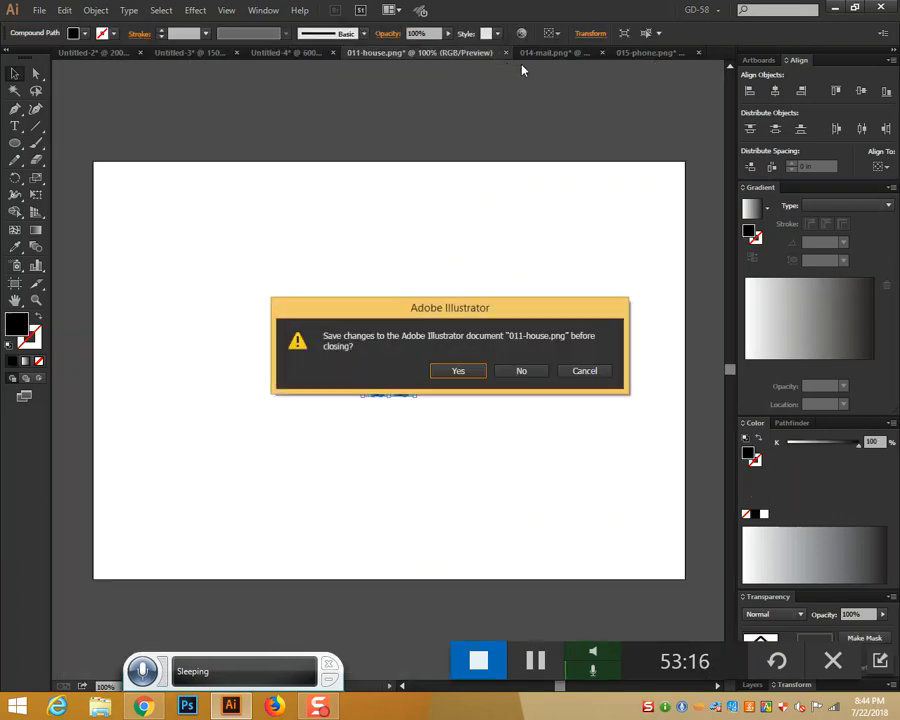
{"action": "left_click", "coordinate": [521, 371]}
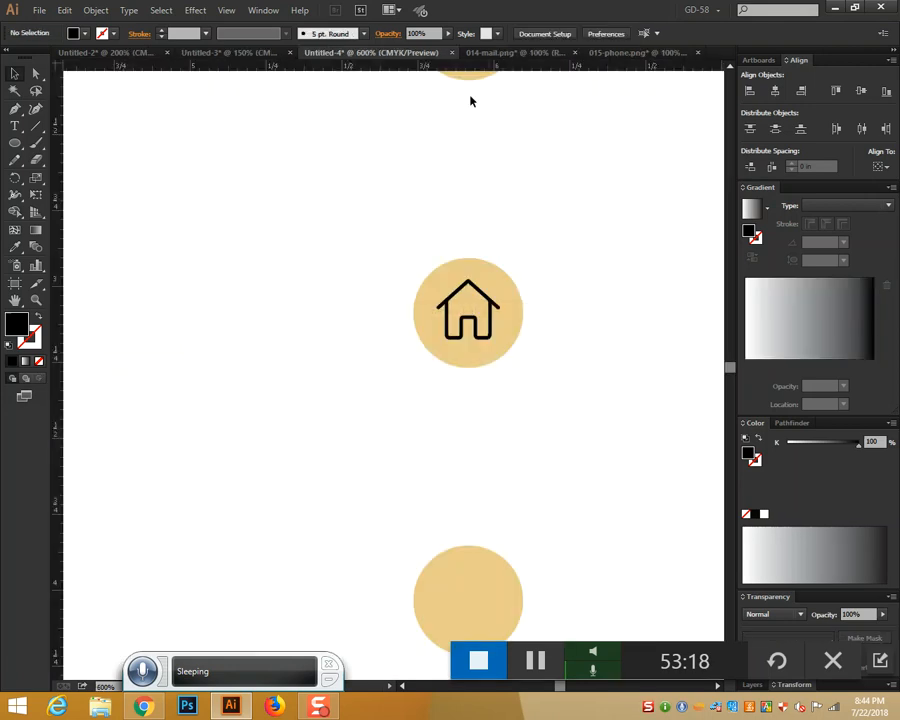
Paste the envelope icon from 014-mail.png into the brochure and shrink it into the lower tan circle
{"action": "left_click", "coordinate": [490, 53]}
{"action": "left_click_drag", "start_coordinate": [333, 350], "coordinate": [470, 432]}
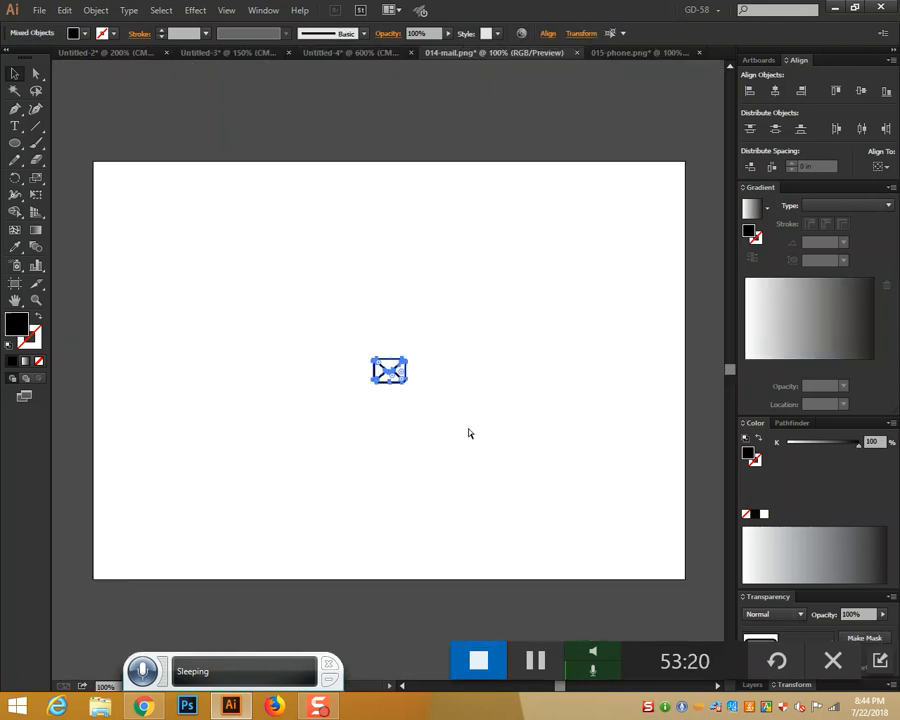
{"action": "left_click", "coordinate": [318, 52]}
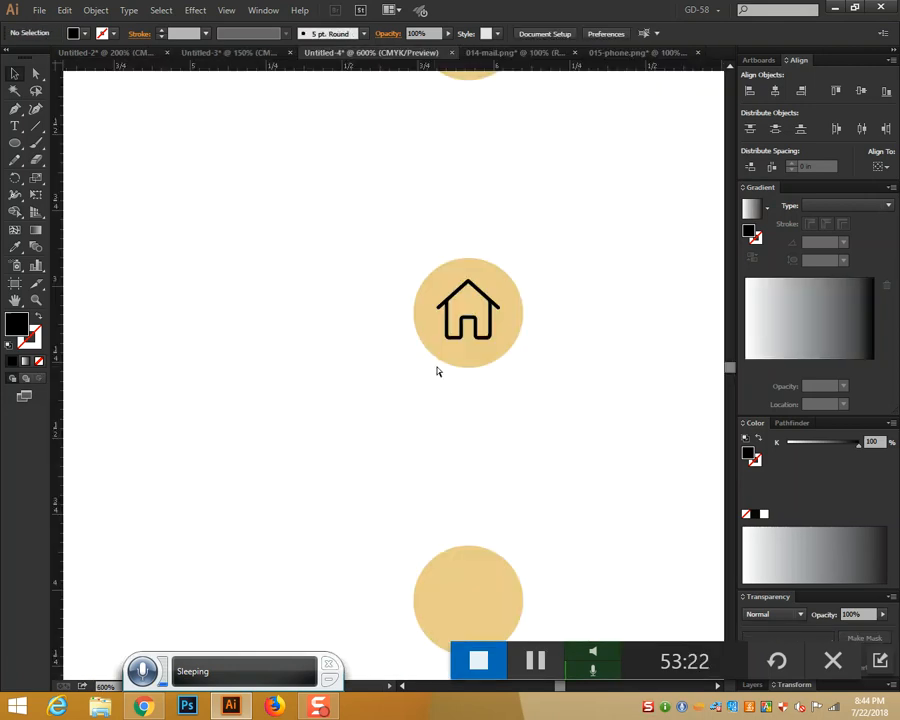
{"action": "key", "text": "ctrl+v"}
{"action": "scroll", "coordinate": [458, 372], "scroll_direction": "up", "scroll_amount": 2}
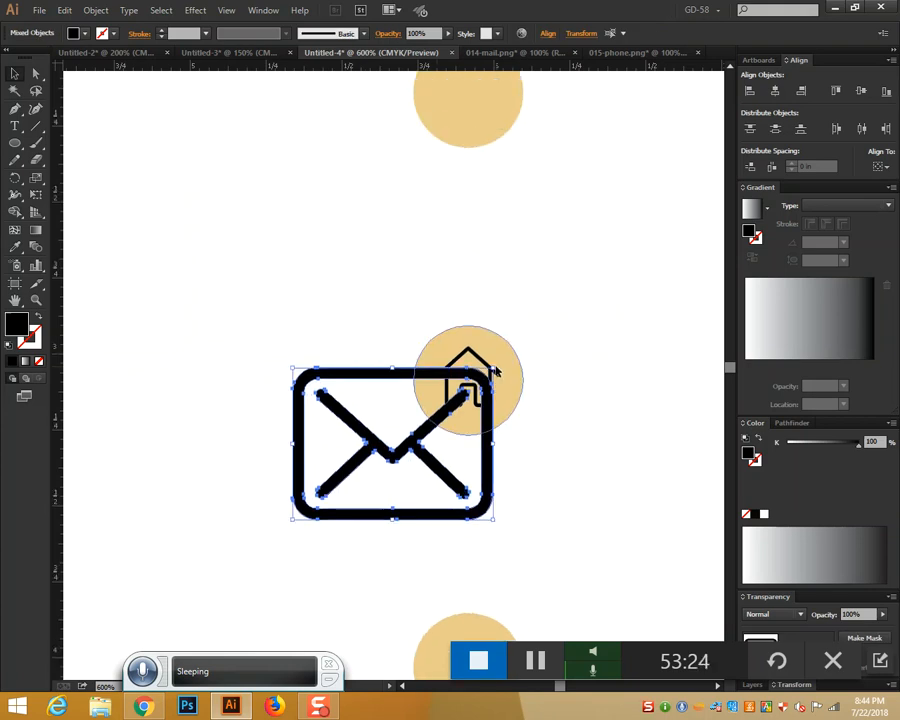
{"action": "left_click_drag", "start_coordinate": [480, 320], "coordinate": [456, 374]}
{"action": "scroll", "coordinate": [456, 374], "scroll_direction": "down", "scroll_amount": 3}
{"action": "left_click_drag", "start_coordinate": [428, 333], "coordinate": [503, 561]}
{"action": "left_click_drag", "start_coordinate": [510, 502], "coordinate": [476, 533]}
{"action": "left_click", "coordinate": [550, 520]}
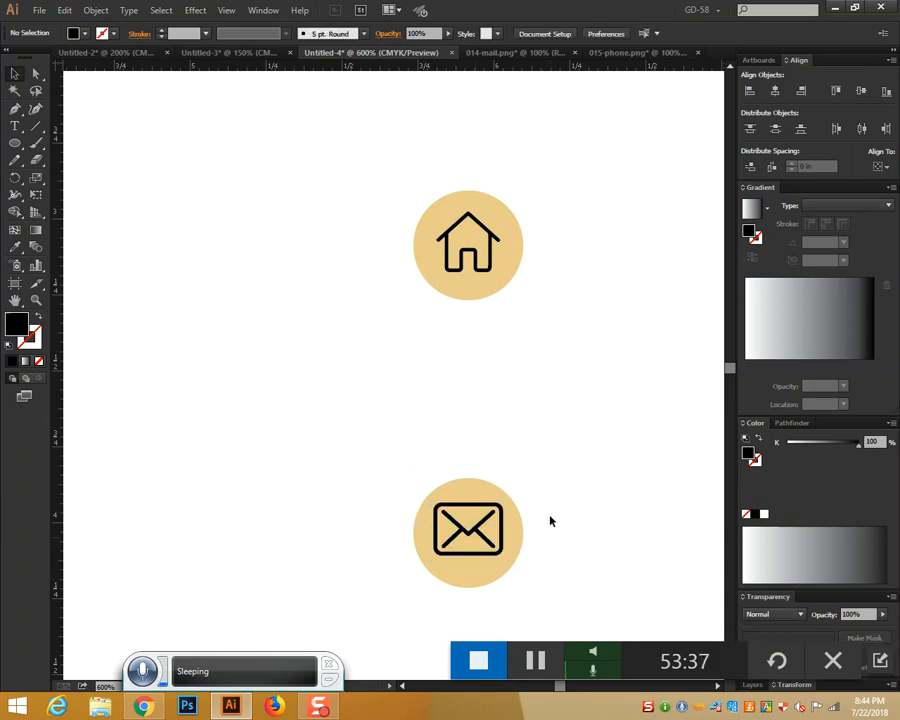
Select the tan circle under the CONTACT US heading
{"action": "scroll", "coordinate": [550, 521], "scroll_direction": "up", "scroll_amount": 2}
{"action": "scroll", "coordinate": [550, 515], "scroll_direction": "up", "scroll_amount": 4}
{"action": "left_click", "coordinate": [453, 374]}
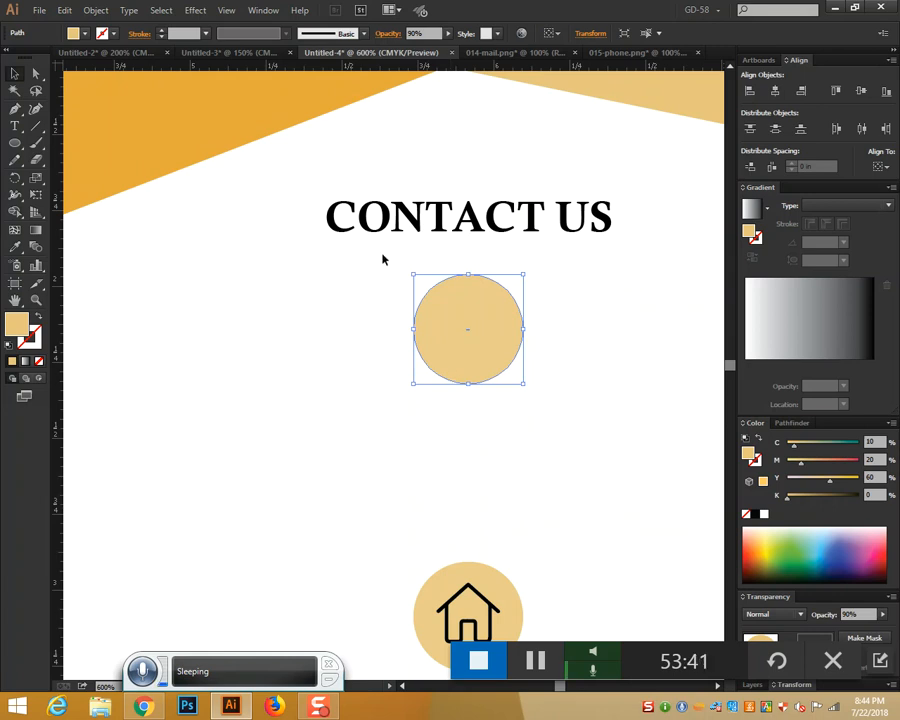
Close 014-mail.png without saving
{"action": "left_click", "coordinate": [500, 54]}
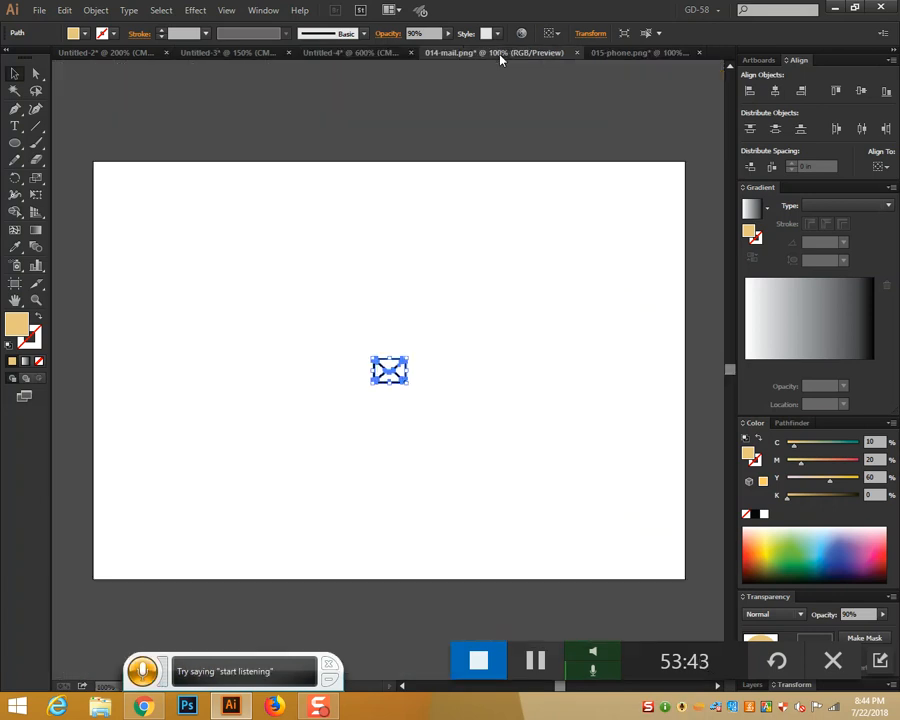
{"action": "left_click", "coordinate": [577, 53]}
{"action": "left_click", "coordinate": [519, 368]}
Copy the phone icon from 015-phone.png into the brochure and shrink it into the circle
{"action": "left_click", "coordinate": [607, 52]}
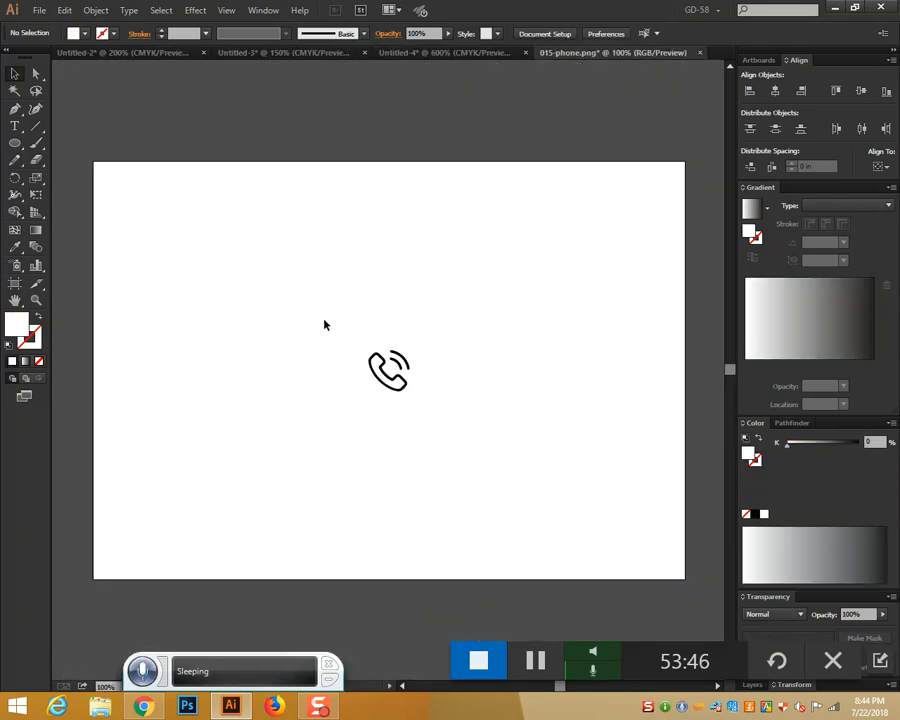
{"action": "left_click_drag", "start_coordinate": [324, 325], "coordinate": [458, 410]}
{"action": "key", "text": "ctrl+c"}
{"action": "left_click", "coordinate": [418, 53]}
{"action": "key", "text": "ctrl+v"}
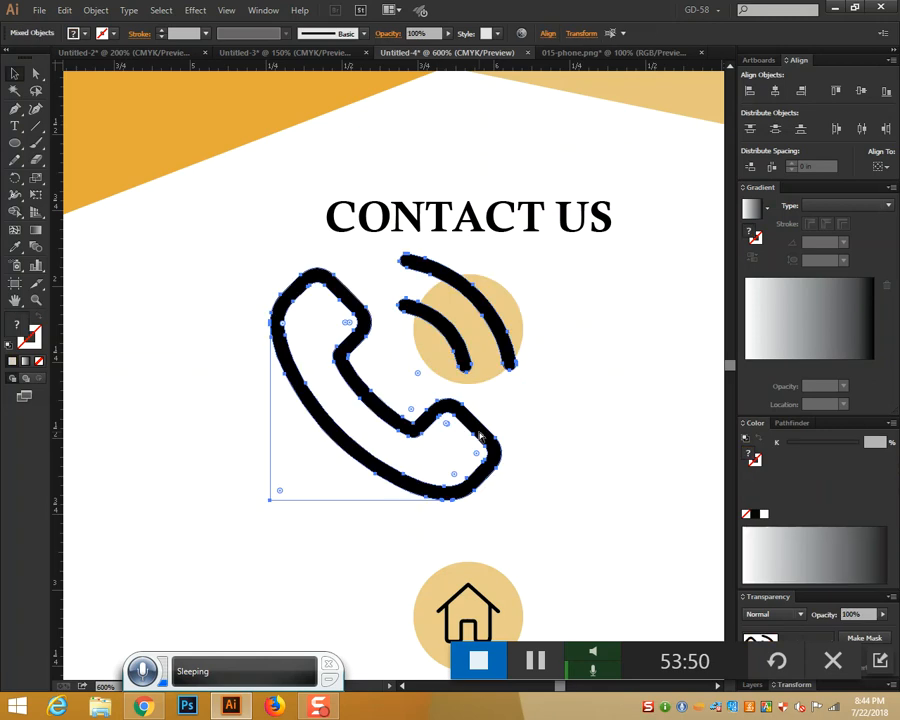
{"action": "left_click_drag", "start_coordinate": [516, 257], "coordinate": [478, 342]}
{"action": "left_click", "coordinate": [582, 368]}
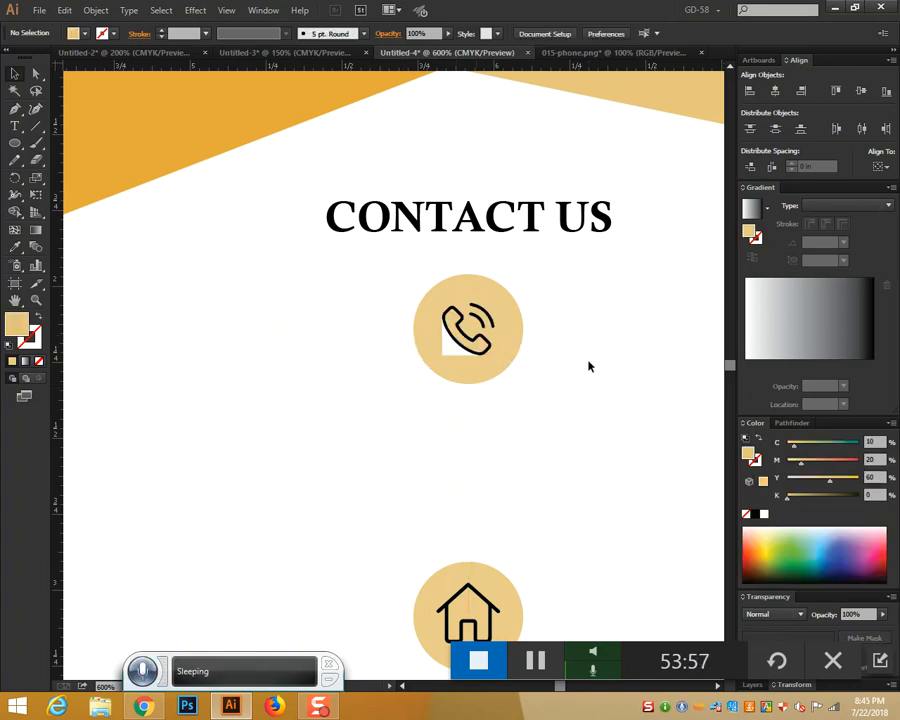
Delete the white background shape behind the phone icon
{"action": "left_click", "coordinate": [451, 356]}
{"action": "key", "text": "Delete"}
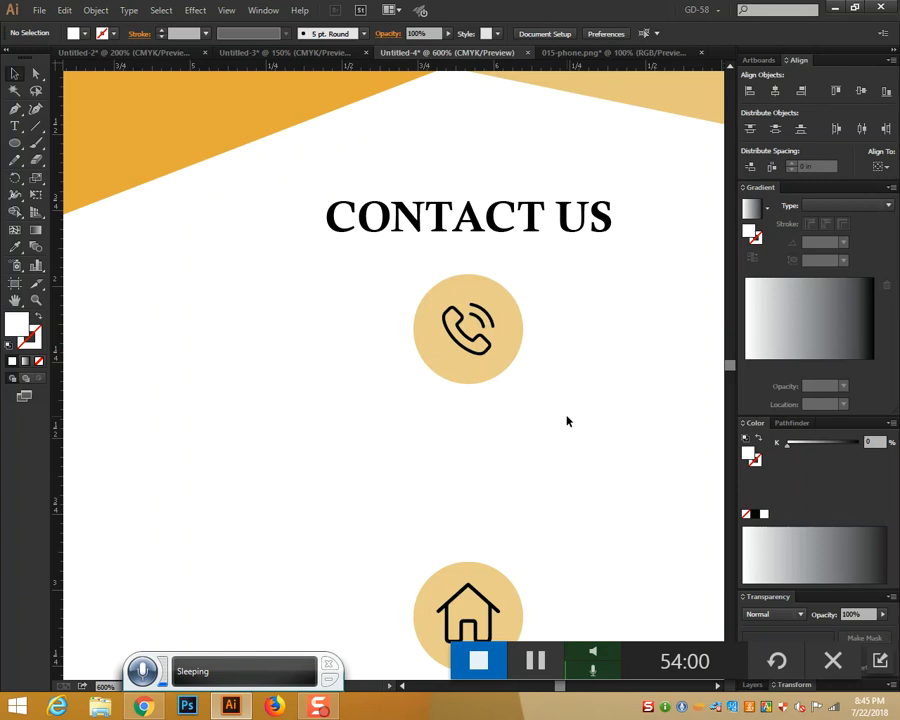
{"action": "scroll", "coordinate": [566, 421], "scroll_direction": "down", "scroll_amount": 3}
{"action": "scroll", "coordinate": [94, 294], "scroll_direction": "up", "scroll_amount": 1}
Type the two phone numbers as new text and remove the extra digit from the second
{"action": "left_click", "coordinate": [15, 127]}
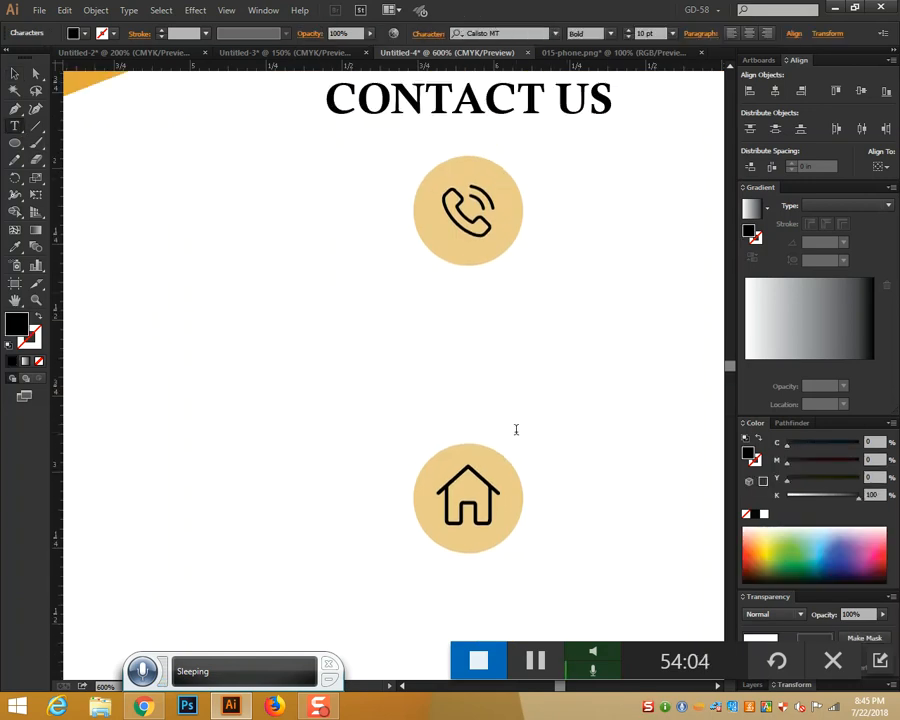
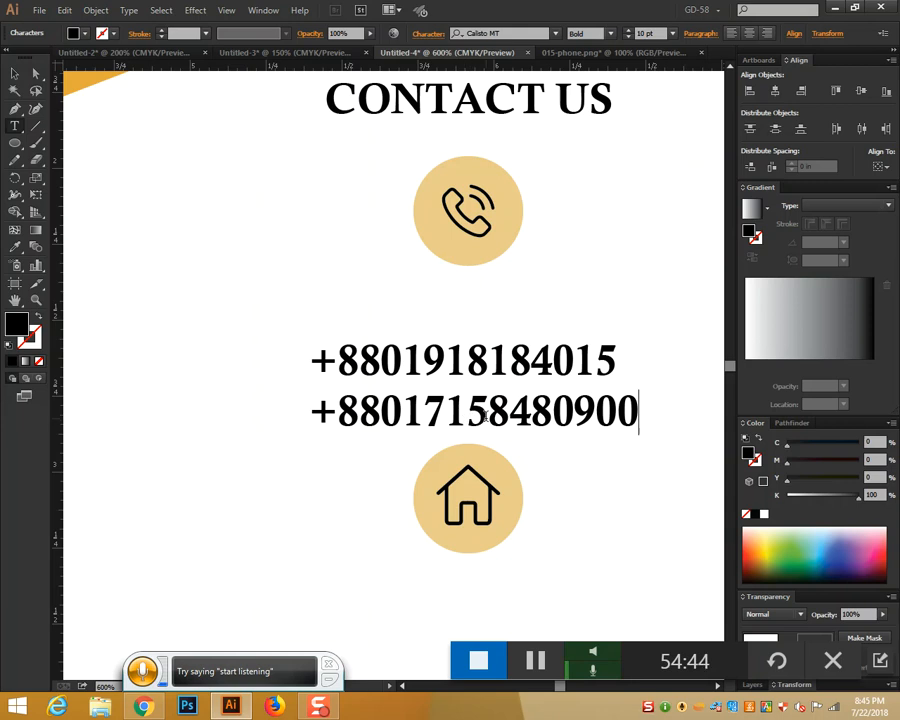
{"action": "left_click", "coordinate": [463, 418]}
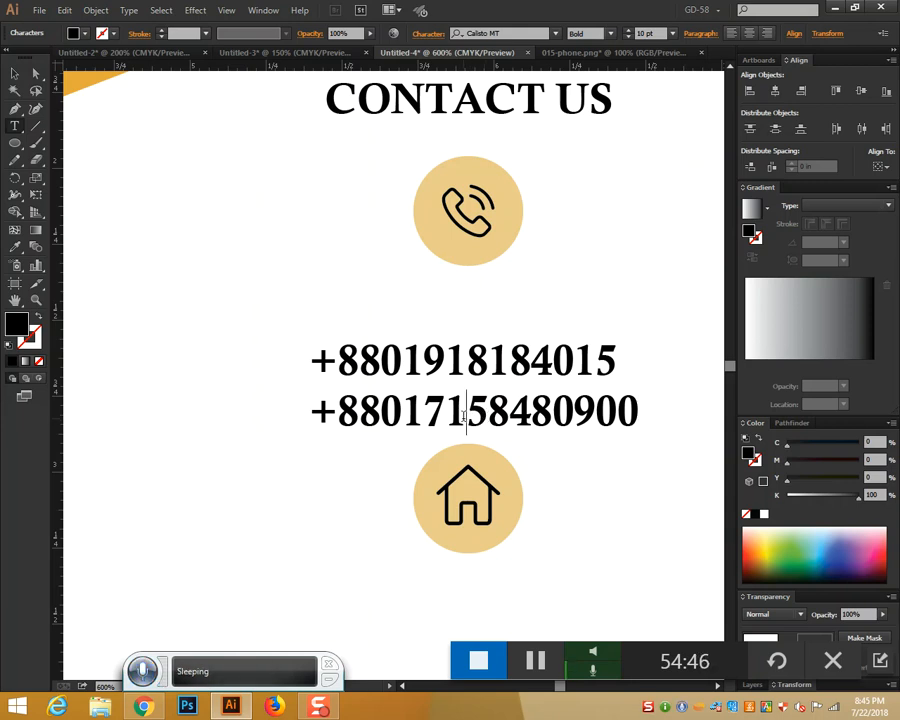
{"action": "key", "text": "BackSpace"}
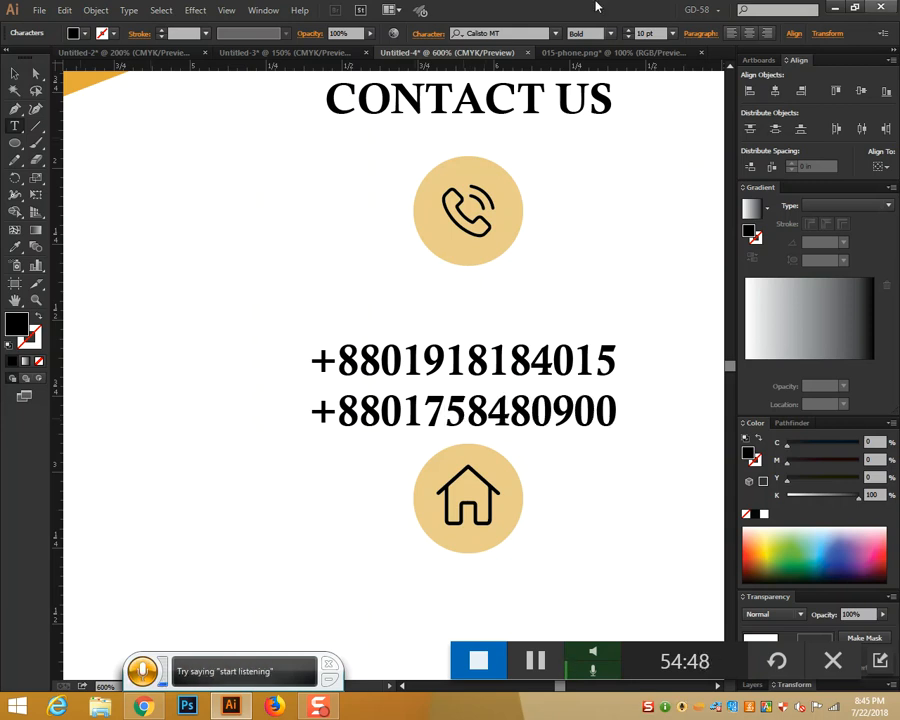
{"action": "key", "text": "Escape"}
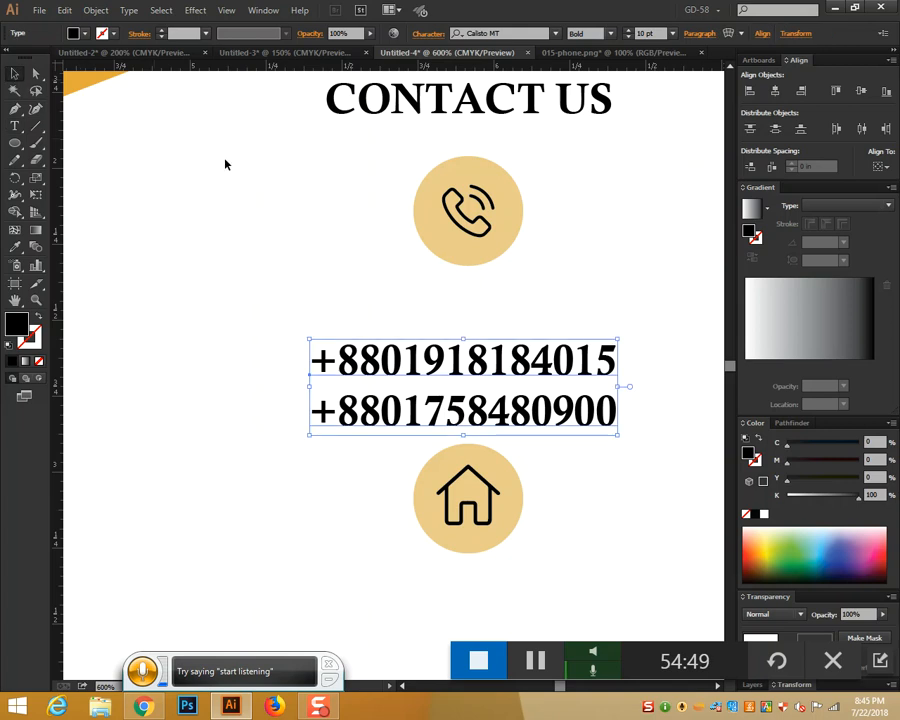
Make the phone numbers Regular at 8 pt and move them beneath the phone icon
{"action": "left_click", "coordinate": [608, 34]}
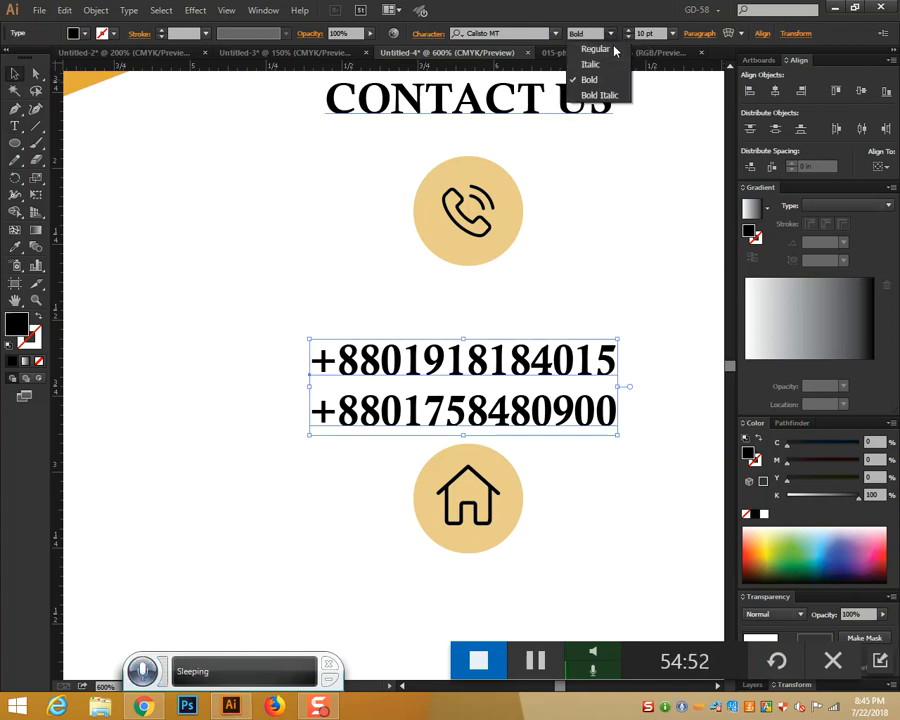
{"action": "left_click", "coordinate": [612, 47]}
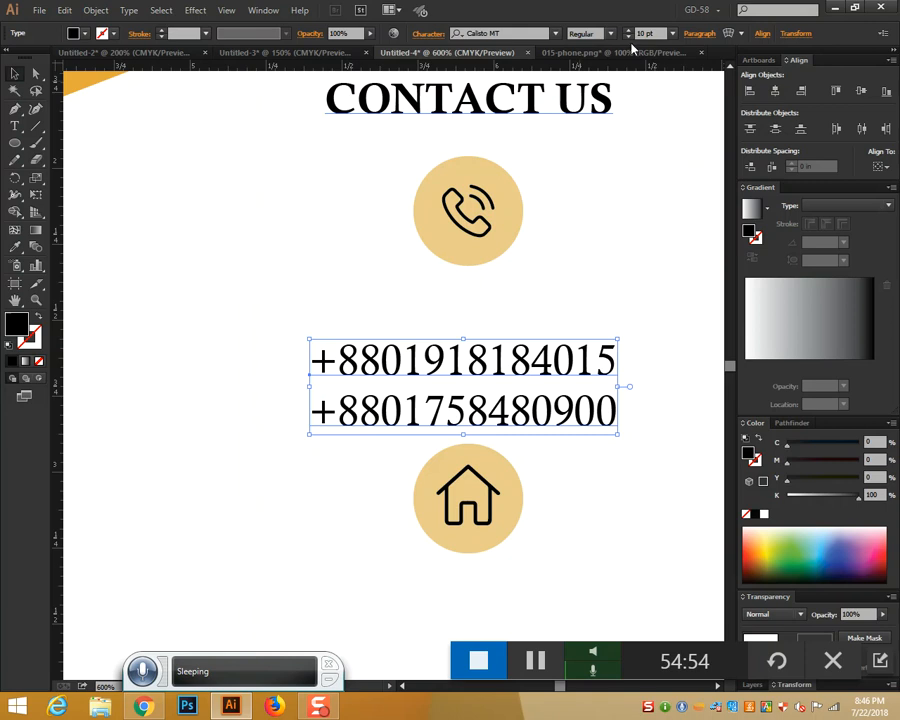
{"action": "left_click", "coordinate": [627, 38]}
{"action": "left_click", "coordinate": [627, 38]}
{"action": "left_click", "coordinate": [627, 38]}
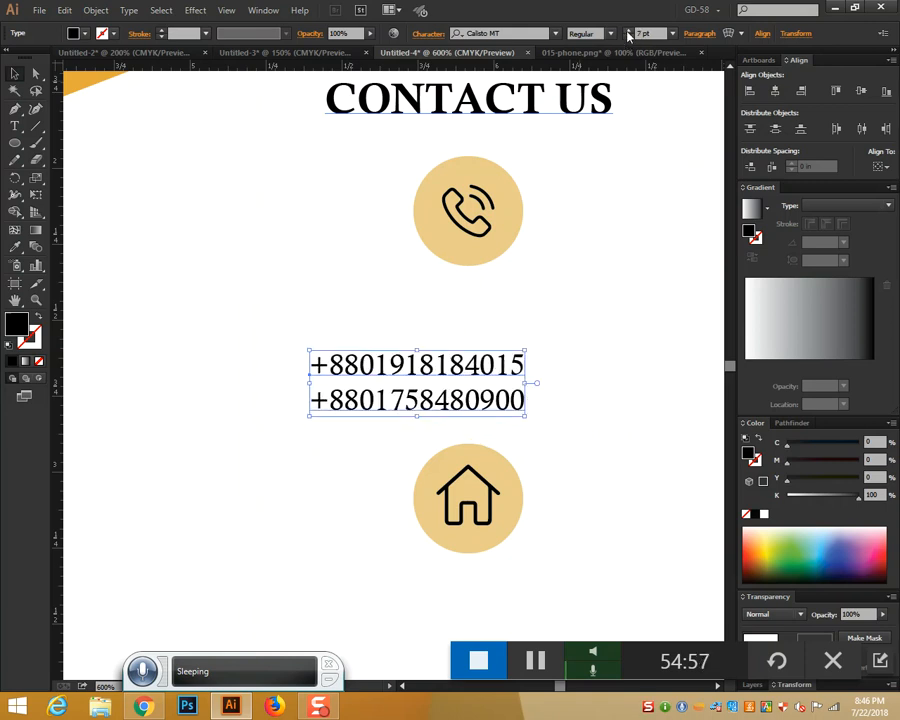
{"action": "left_click", "coordinate": [627, 30]}
{"action": "left_click_drag", "start_coordinate": [526, 357], "coordinate": [519, 296]}
{"action": "scroll", "coordinate": [526, 278], "scroll_direction": "down", "scroll_amount": 2}
{"action": "scroll", "coordinate": [583, 327], "scroll_direction": "down", "scroll_amount": 4}
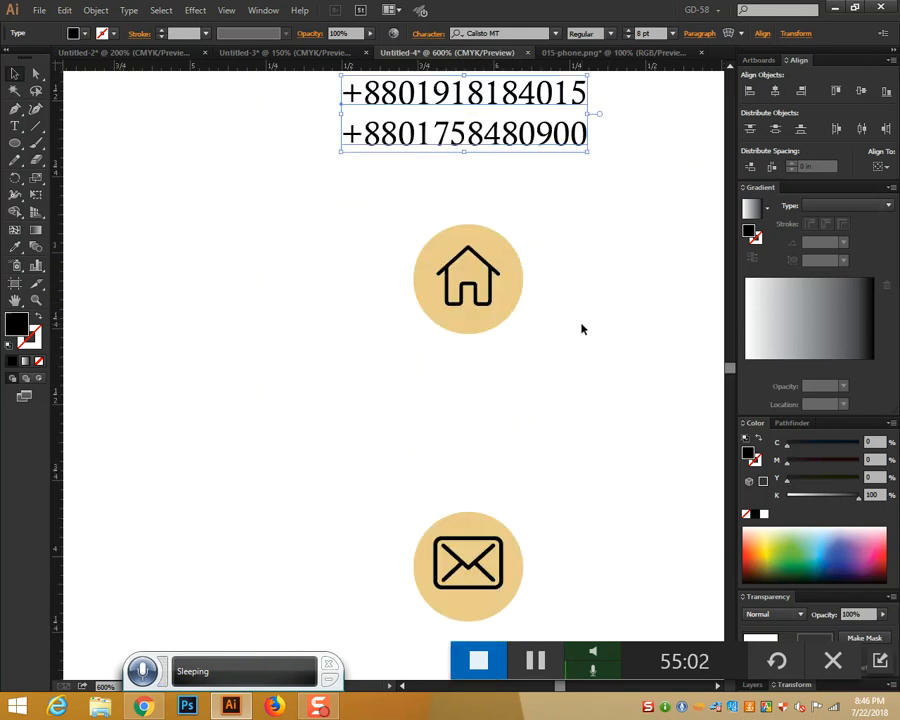
{"action": "scroll", "coordinate": [583, 327], "scroll_direction": "up", "scroll_amount": 1}
Nudge the phone-number text slightly lower and deselect it
{"action": "scroll", "coordinate": [526, 305], "scroll_direction": "up", "scroll_amount": 1}
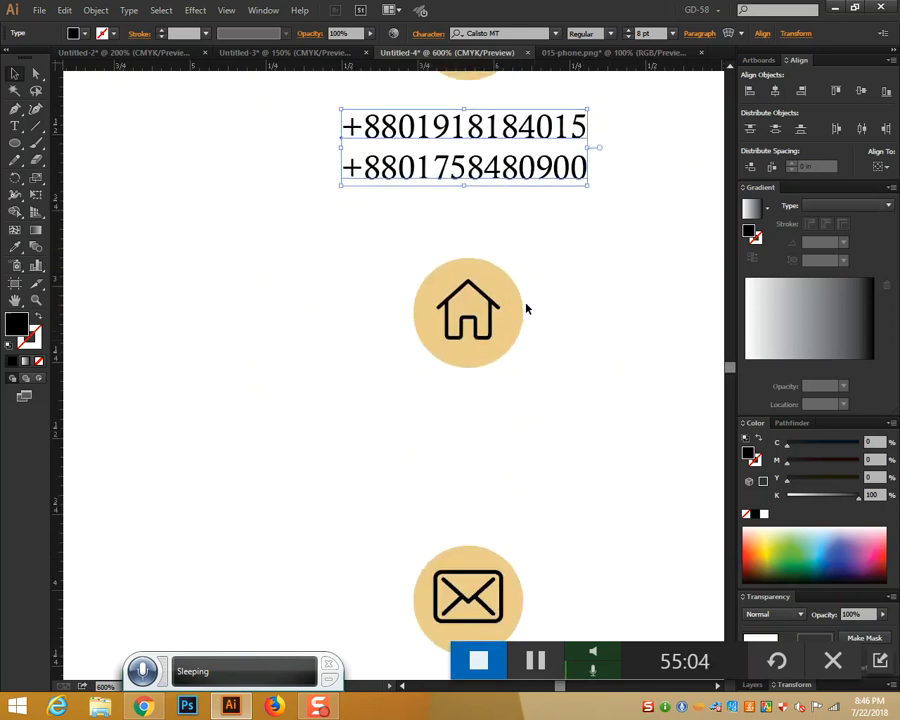
{"action": "scroll", "coordinate": [526, 305], "scroll_direction": "down", "scroll_amount": 3}
{"action": "scroll", "coordinate": [526, 305], "scroll_direction": "up", "scroll_amount": 3}
{"action": "left_click_drag", "start_coordinate": [504, 187], "coordinate": [510, 196]}
{"action": "left_click", "coordinate": [574, 251]}
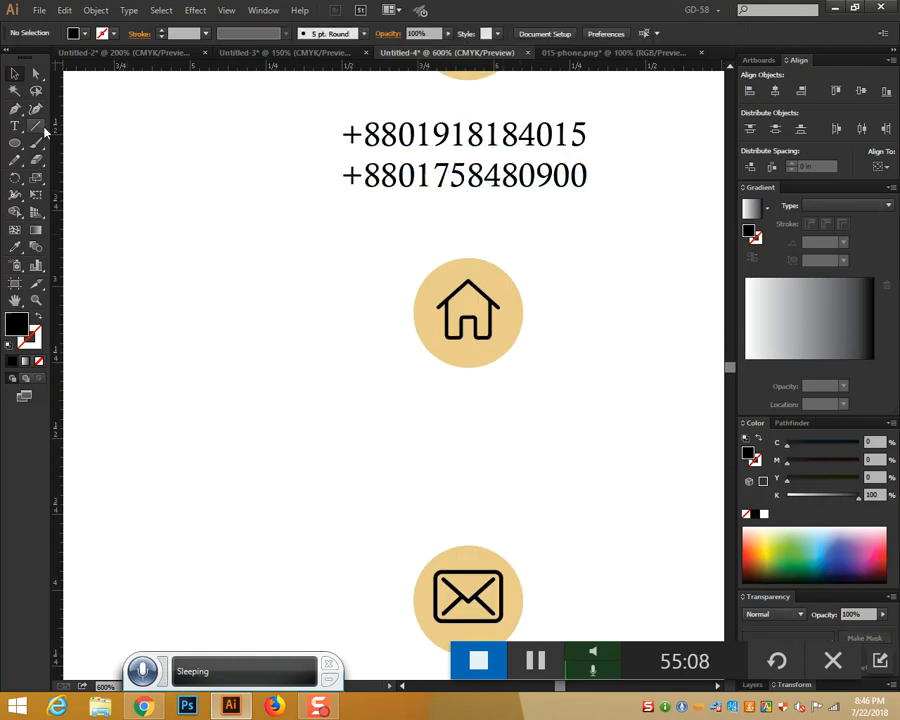
Type the two-line postal address as new text below the house icon
{"action": "left_click", "coordinate": [15, 126]}
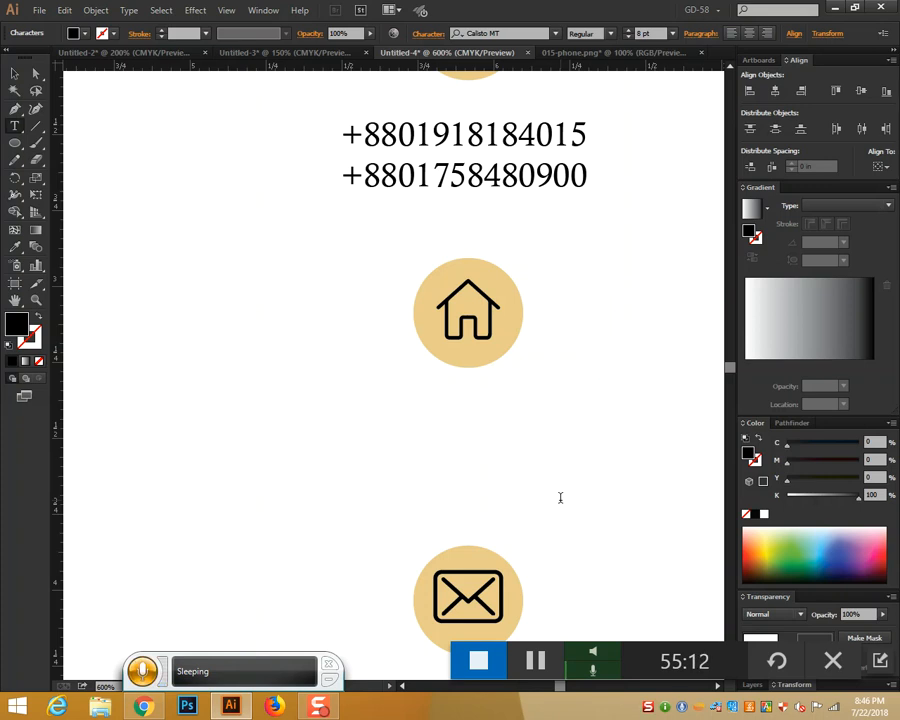
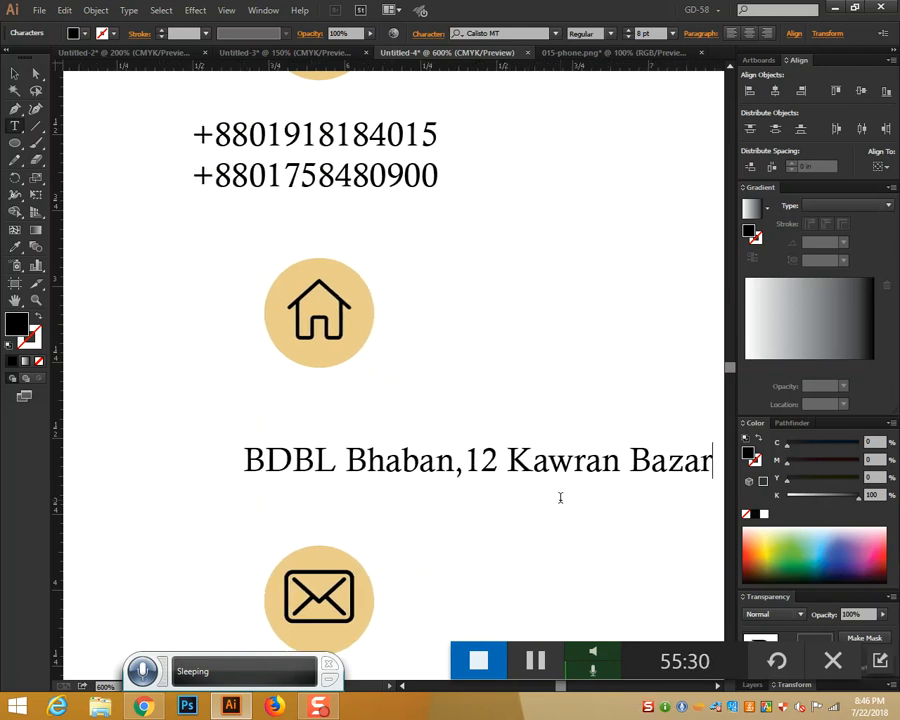
{"action": "key", "text": "Return"}
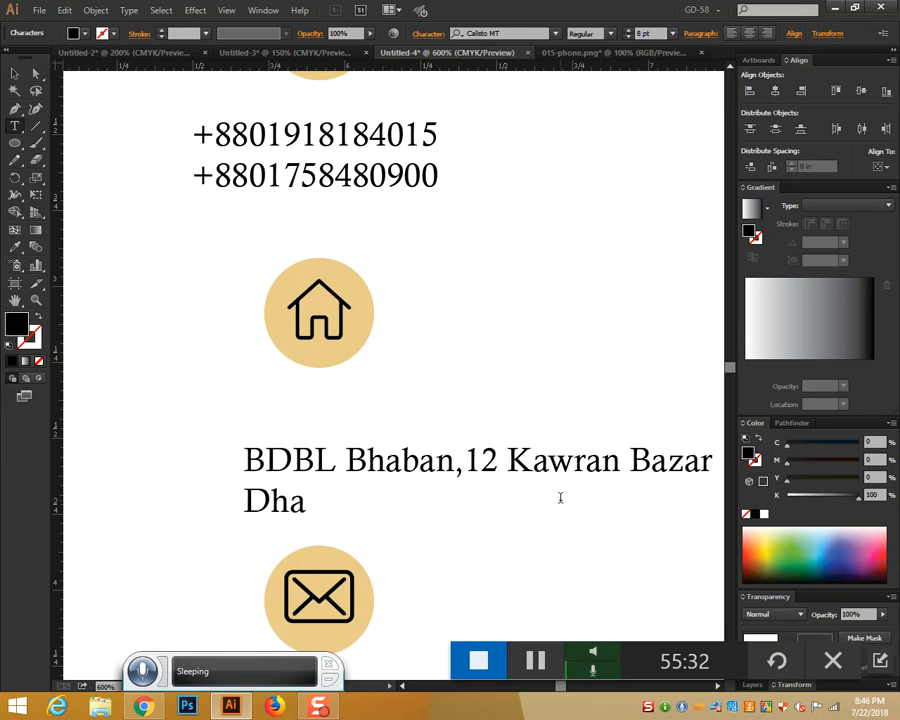
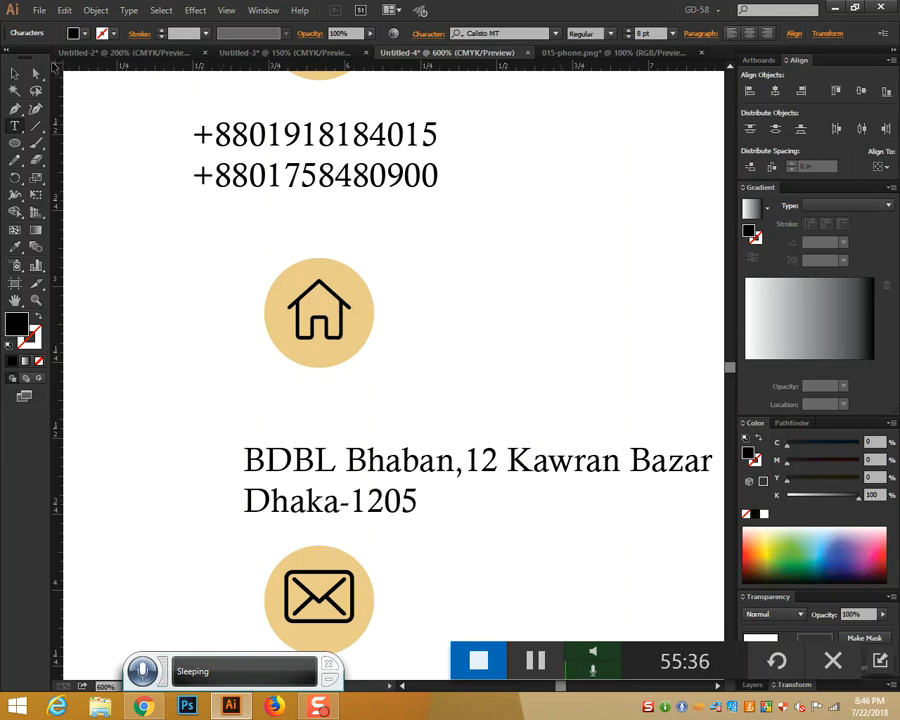
Center-align the two address lines and drag them directly beneath the house circle
{"action": "left_click", "coordinate": [13, 75]}
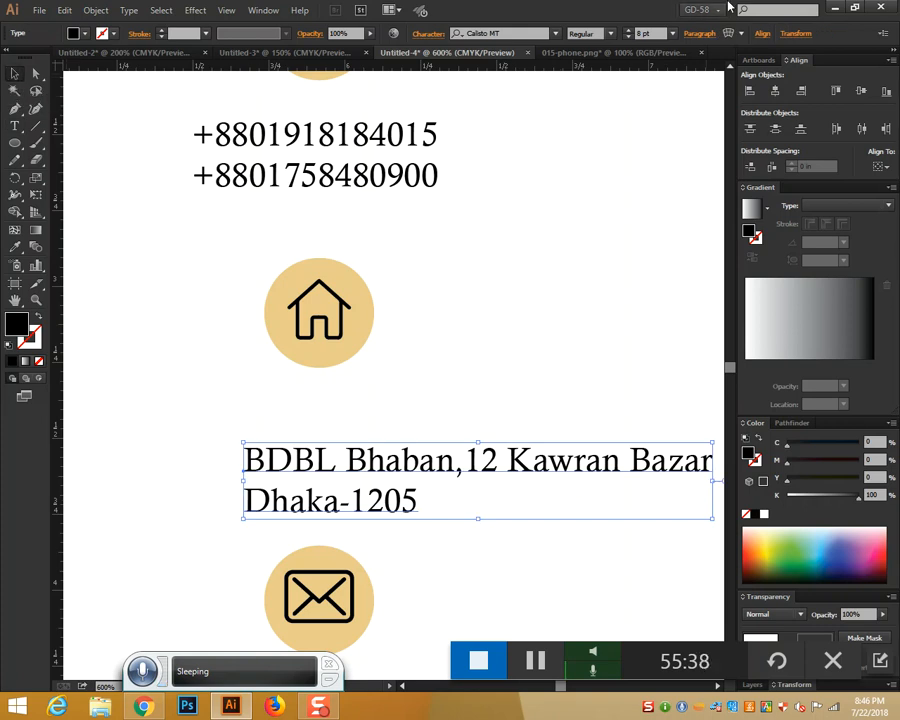
{"action": "left_click", "coordinate": [700, 36]}
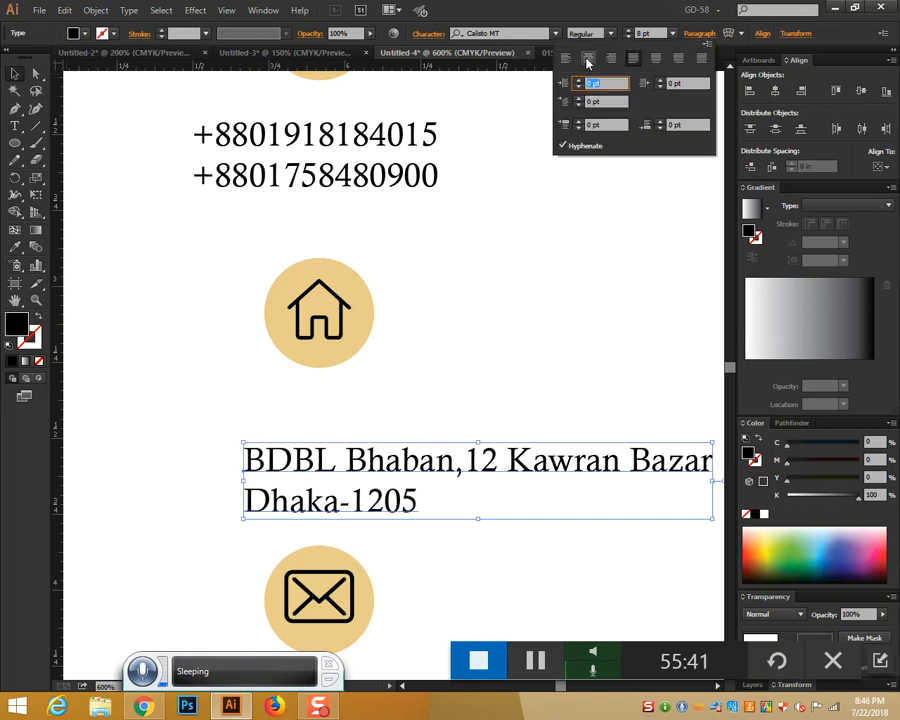
{"action": "left_click", "coordinate": [588, 58]}
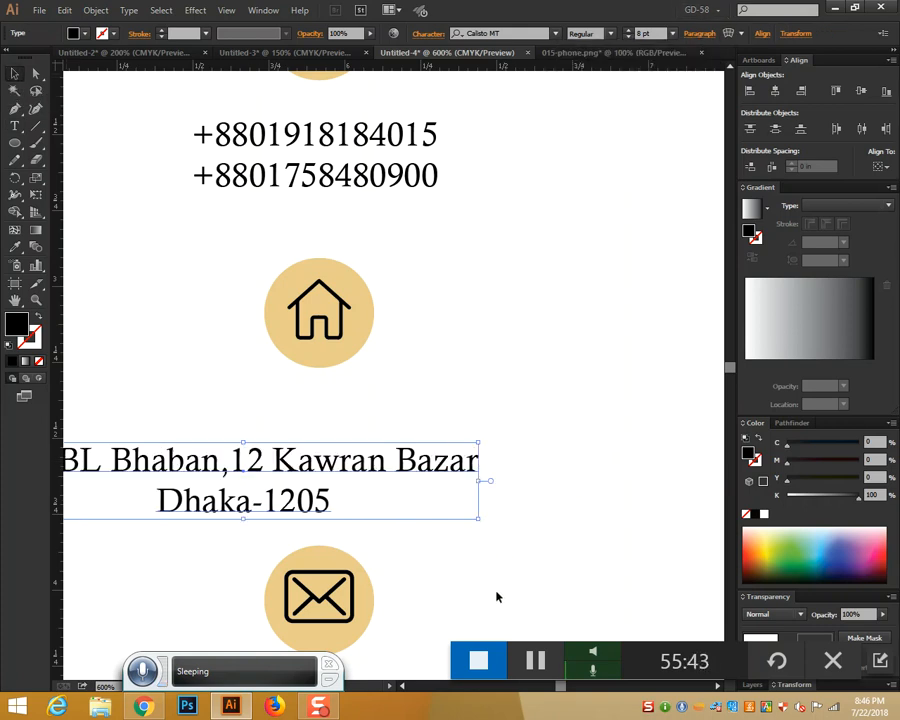
{"action": "left_click_drag", "start_coordinate": [365, 474], "coordinate": [432, 422]}
{"action": "left_click_drag", "start_coordinate": [557, 483], "coordinate": [557, 483]}
{"action": "scroll", "coordinate": [618, 516], "scroll_direction": "down", "scroll_amount": 2}
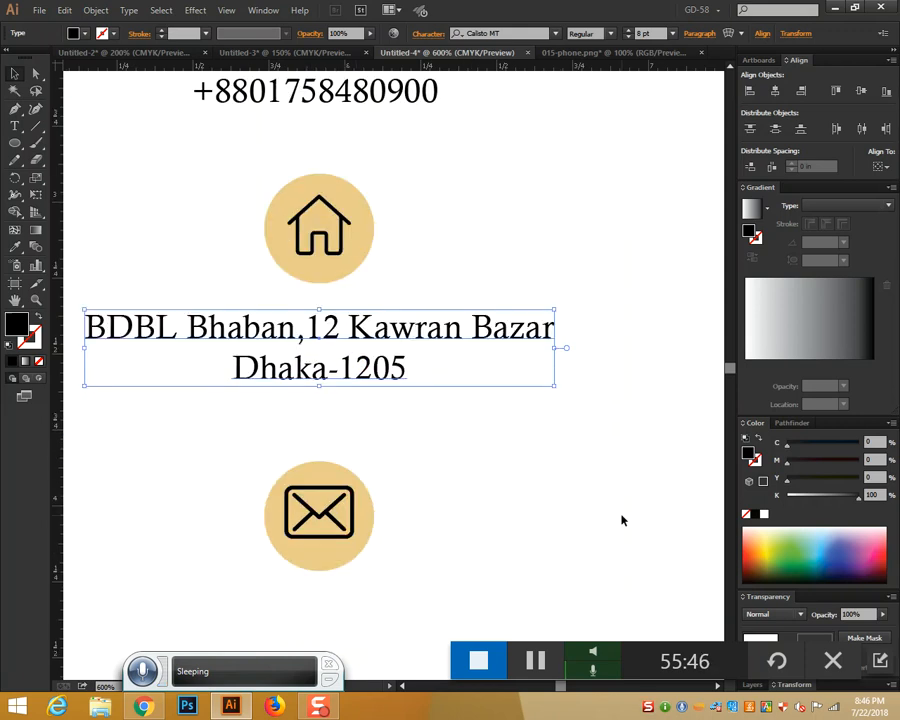
{"action": "scroll", "coordinate": [562, 462], "scroll_direction": "up", "scroll_amount": 1}
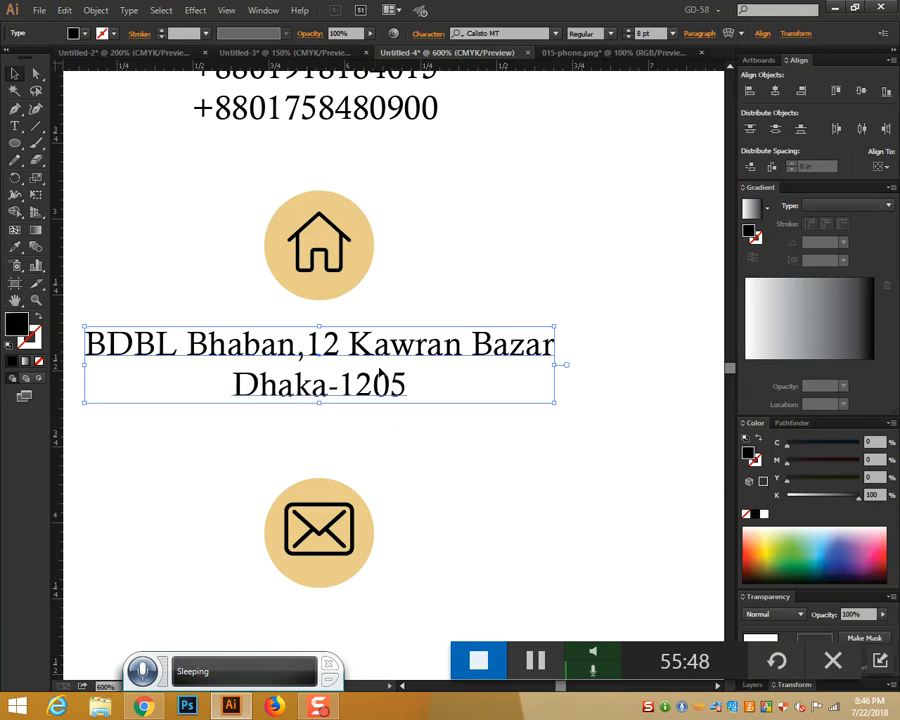
{"action": "scroll", "coordinate": [498, 450], "scroll_direction": "down", "scroll_amount": 5}
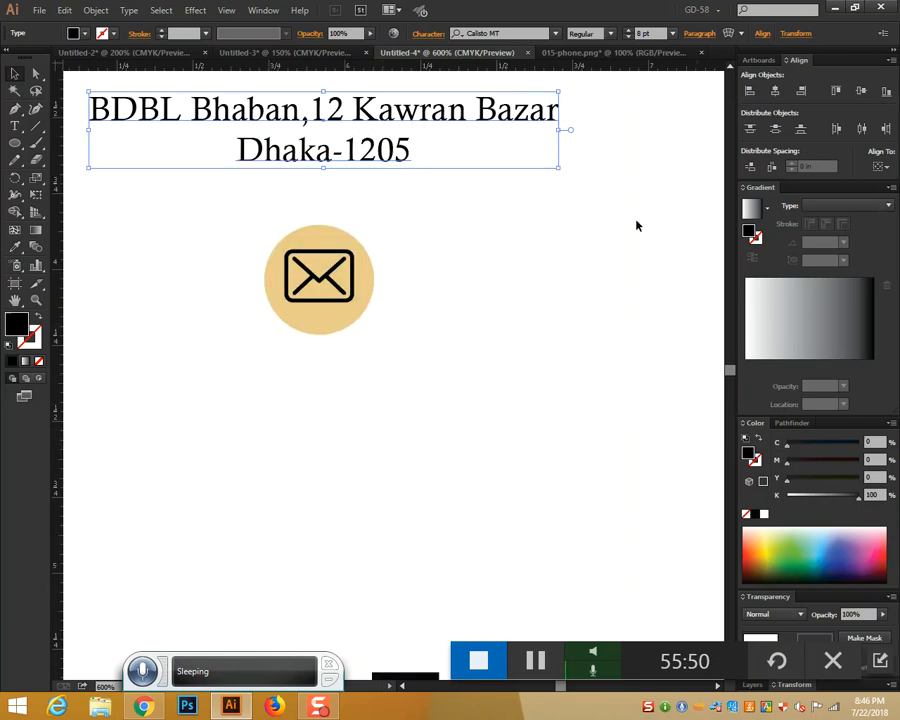
{"action": "left_click", "coordinate": [15, 126]}
Type the company e-mail address under the envelope icon and move it up toward the icon
{"action": "left_click", "coordinate": [346, 480]}
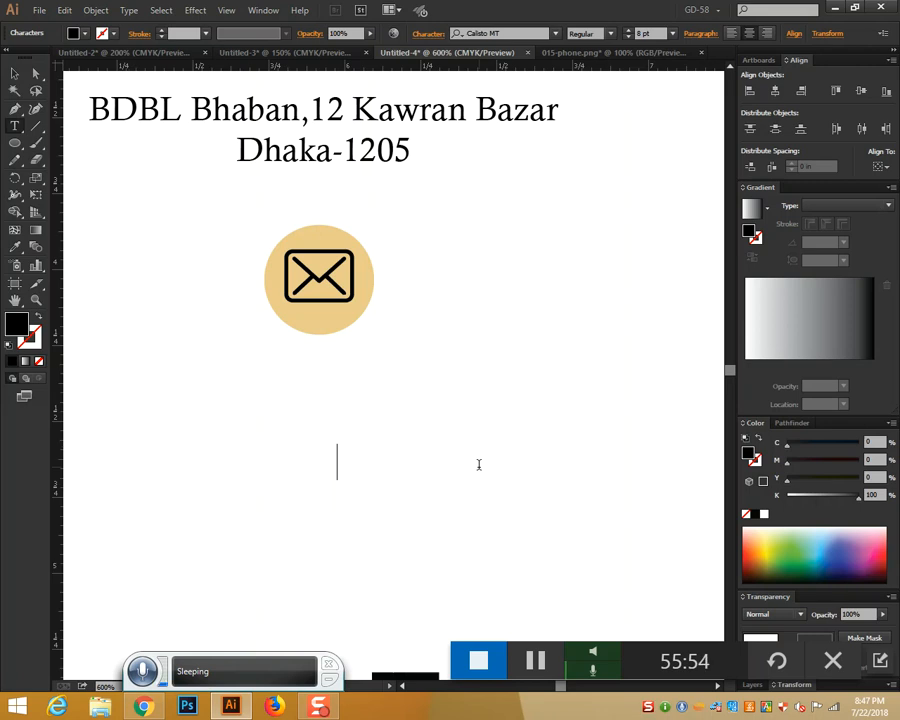
{"action": "type", "text": "Sk"}
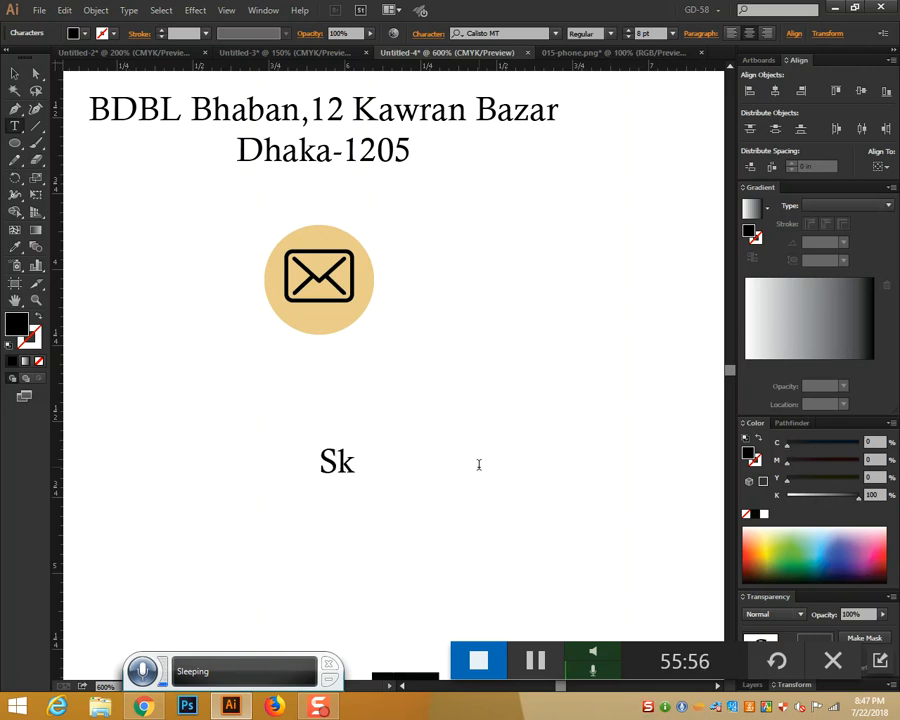
{"action": "key", "text": "BackSpace"}
{"action": "key", "text": "BackSpace"}
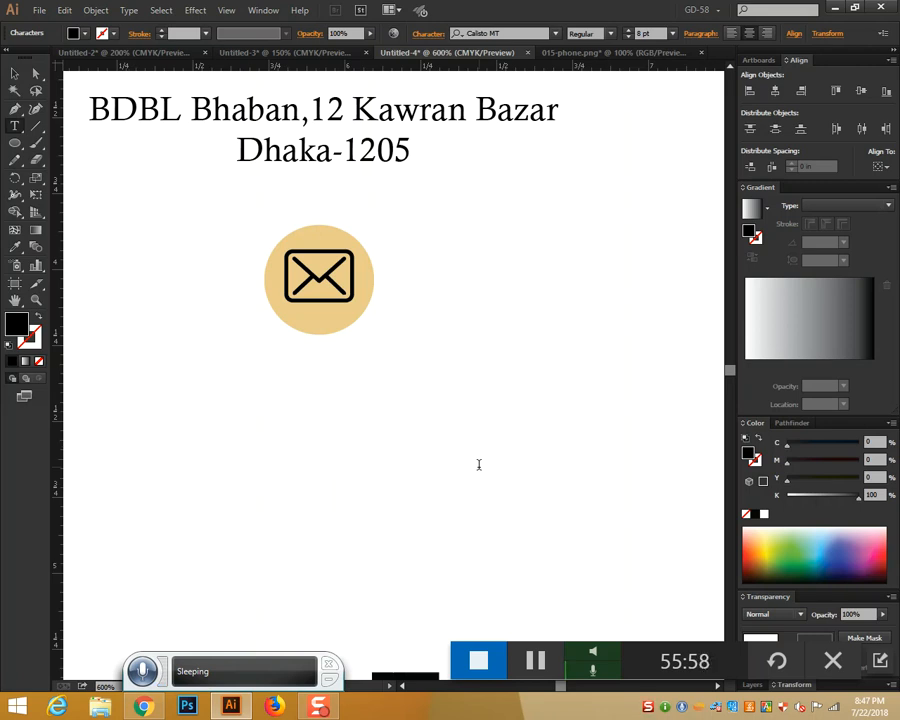
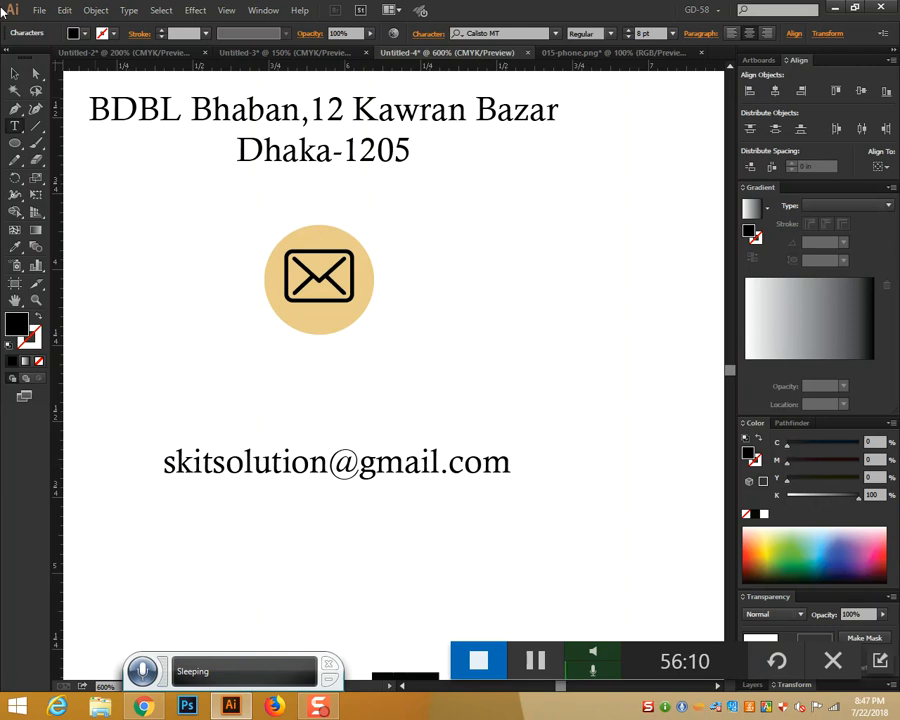
{"action": "left_click", "coordinate": [16, 78]}
{"action": "left_click_drag", "start_coordinate": [336, 448], "coordinate": [317, 373]}
{"action": "scroll", "coordinate": [528, 373], "scroll_direction": "up", "scroll_amount": 8}
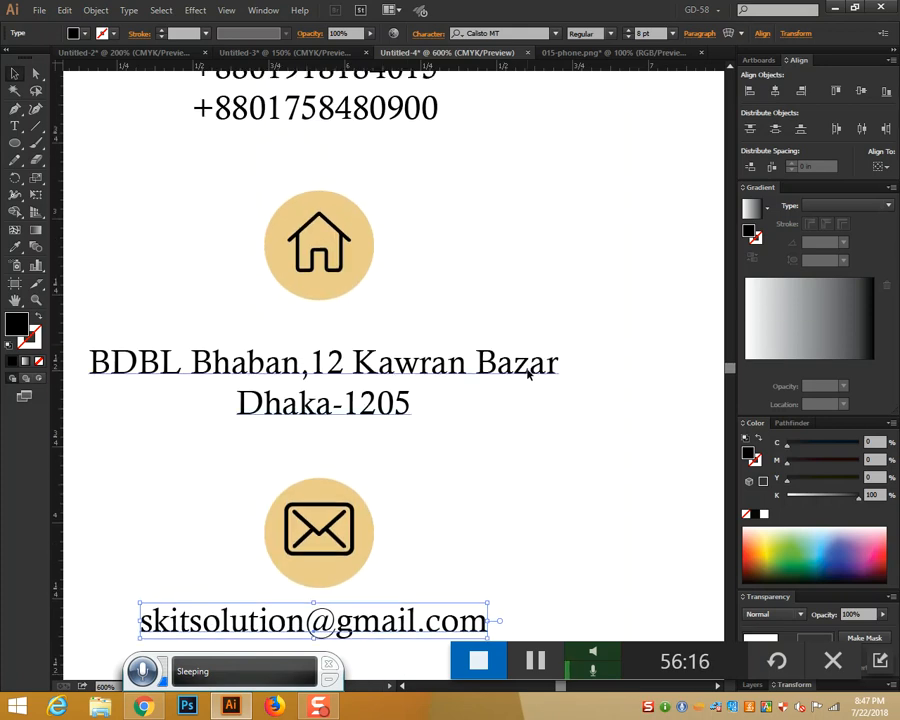
{"action": "left_click", "coordinate": [410, 193]}
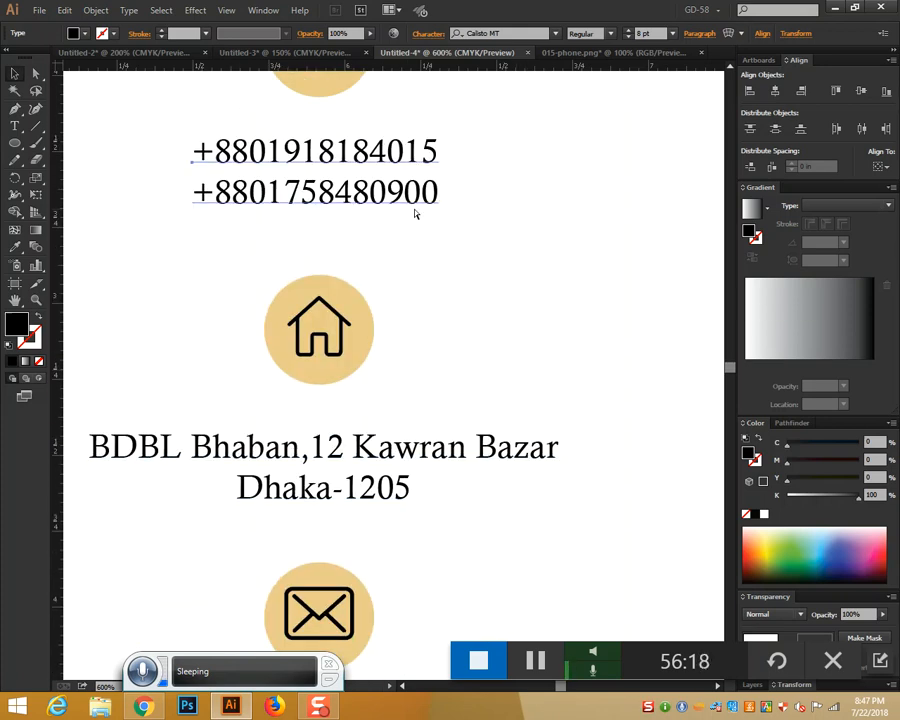
{"action": "key", "text": "ctrl+minus"}
{"action": "key", "text": "ctrl+minus"}
{"action": "key", "text": "ctrl+minus"}
{"action": "scroll", "coordinate": [415, 213], "scroll_direction": "down", "scroll_amount": 2}
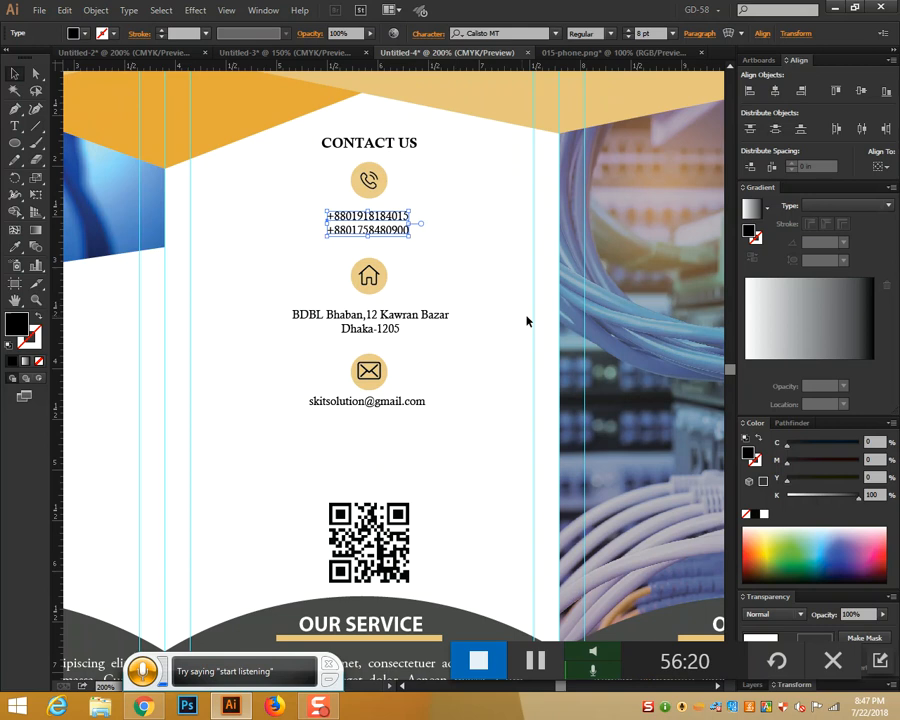
Enlarge the phone-number text by three font-size steps
{"action": "left_click", "coordinate": [497, 353]}
{"action": "left_click", "coordinate": [390, 221]}
{"action": "key", "text": "ctrl+0"}
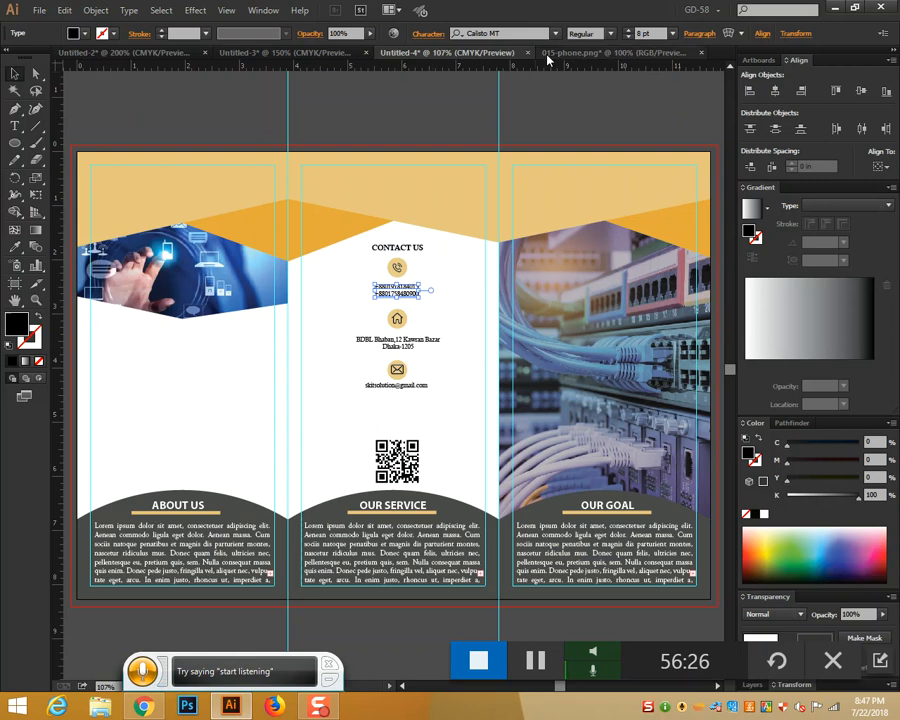
{"action": "left_click", "coordinate": [630, 30]}
{"action": "left_click", "coordinate": [630, 30]}
{"action": "left_click", "coordinate": [630, 30]}
{"action": "left_click", "coordinate": [630, 30]}
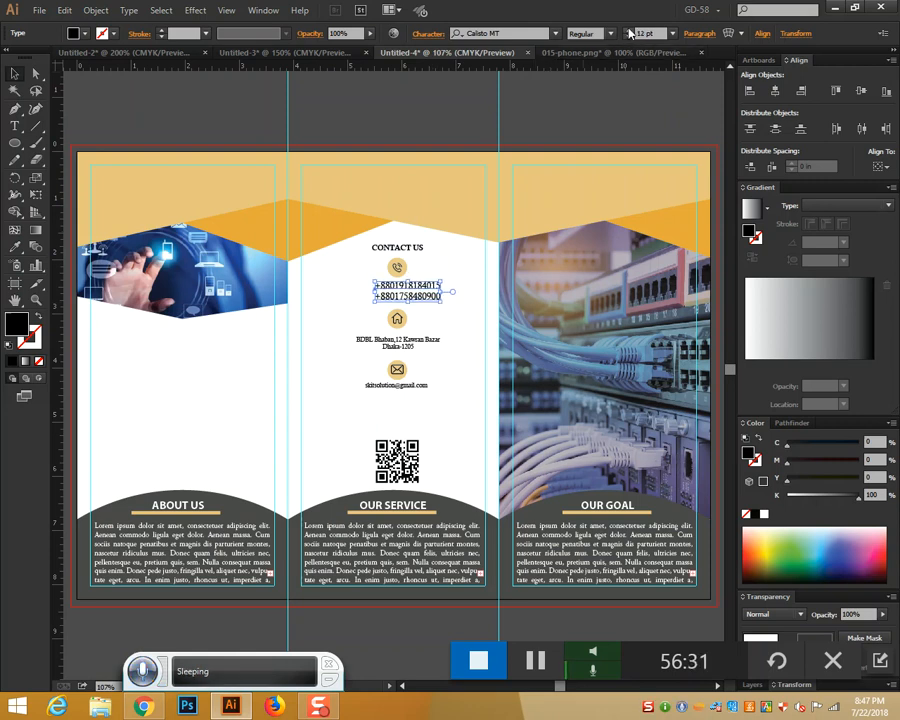
Enlarge the CONTACT US heading by four size steps and shift it left to centre
{"action": "left_click", "coordinate": [446, 311]}
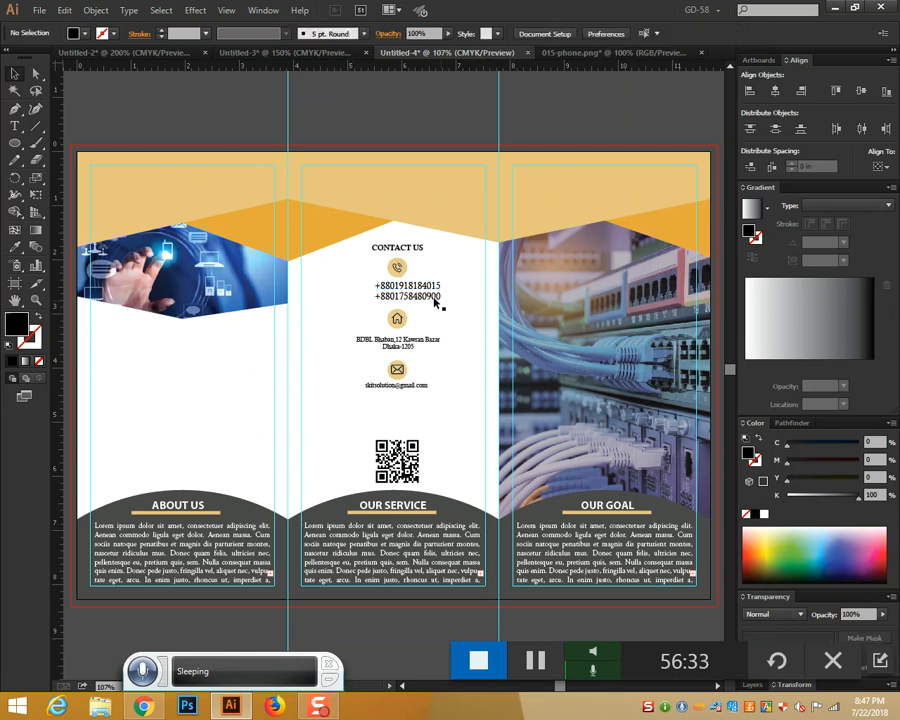
{"action": "left_click", "coordinate": [415, 247]}
{"action": "left_click", "coordinate": [630, 30]}
{"action": "left_click", "coordinate": [630, 30]}
{"action": "left_click", "coordinate": [630, 30]}
{"action": "left_click", "coordinate": [630, 30]}
{"action": "left_click", "coordinate": [630, 30]}
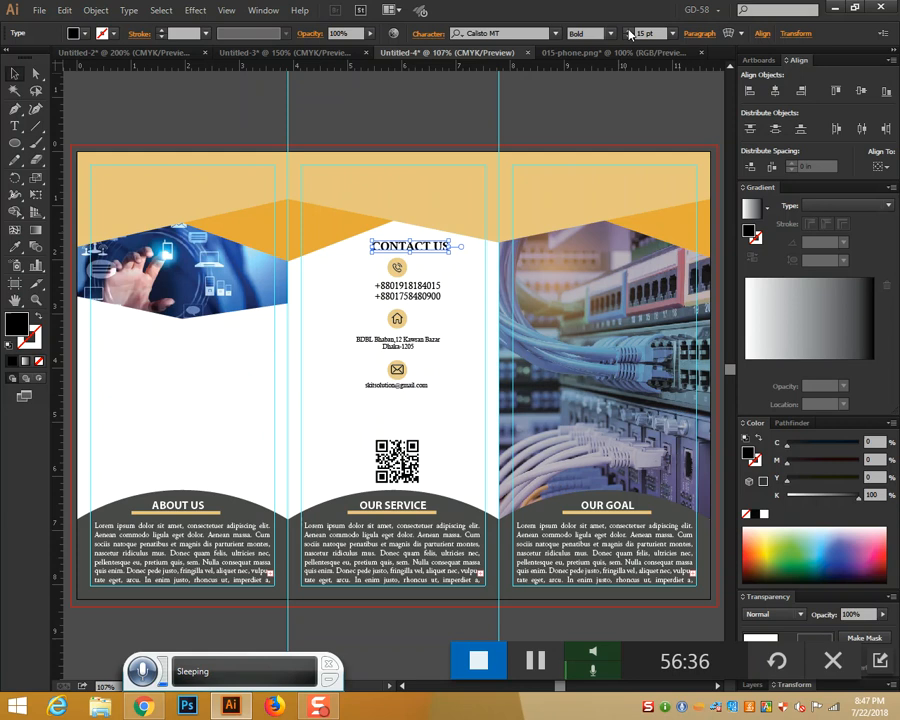
{"action": "left_click_drag", "start_coordinate": [424, 255], "coordinate": [415, 256]}
{"action": "left_click", "coordinate": [430, 261]}
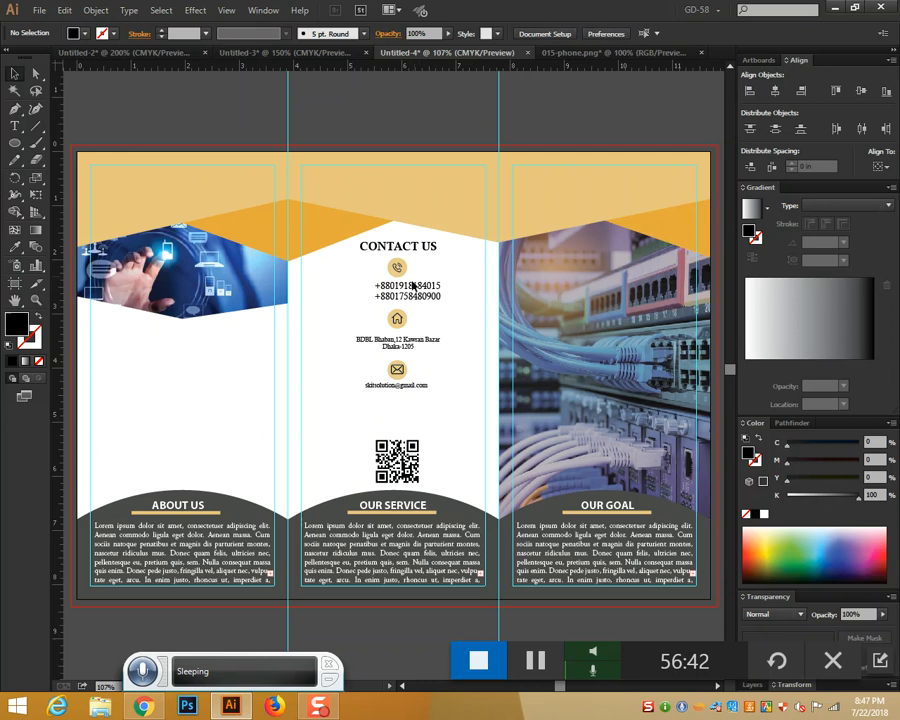
Nudge the phone numbers left so they sit centred in the panel
{"action": "left_click", "coordinate": [409, 292]}
{"action": "left_click_drag", "start_coordinate": [406, 292], "coordinate": [403, 295]}
{"action": "left_click", "coordinate": [449, 323]}
{"action": "key", "text": "ctrl+plus"}
{"action": "key", "text": "ctrl+plus"}
{"action": "key", "text": "ctrl+plus"}
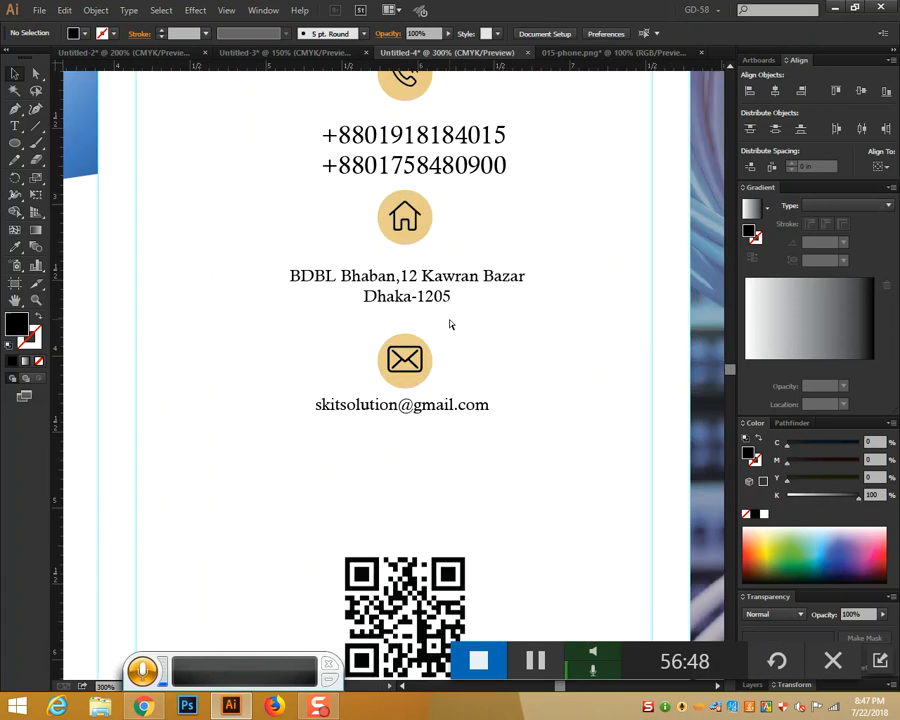
Apply the phone numbers' type style to the e-mail and address text with the Eyedropper
{"action": "left_click", "coordinate": [424, 414]}
{"action": "scroll", "coordinate": [424, 412], "scroll_direction": "up", "scroll_amount": 2}
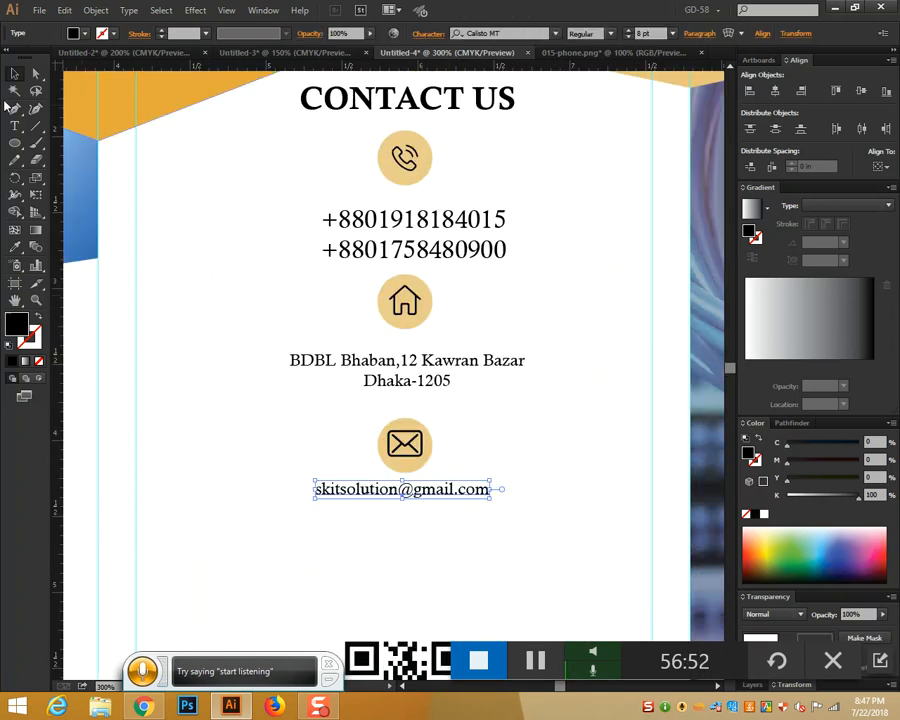
{"action": "left_click", "coordinate": [15, 245]}
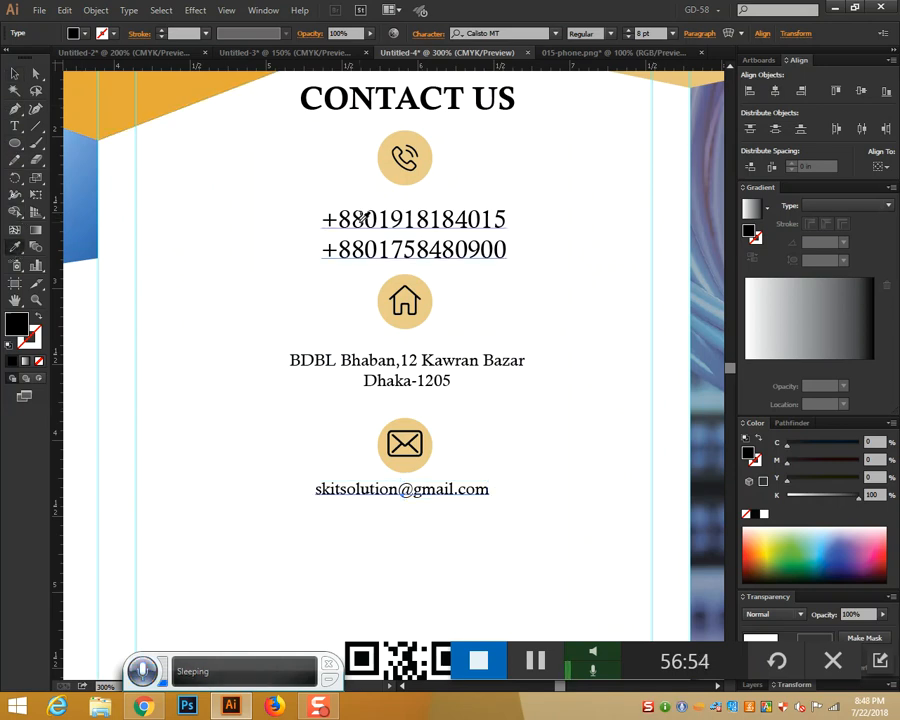
{"action": "left_click", "coordinate": [366, 215]}
{"action": "key", "text": "v"}
{"action": "left_click", "coordinate": [338, 362]}
{"action": "left_click", "coordinate": [15, 245]}
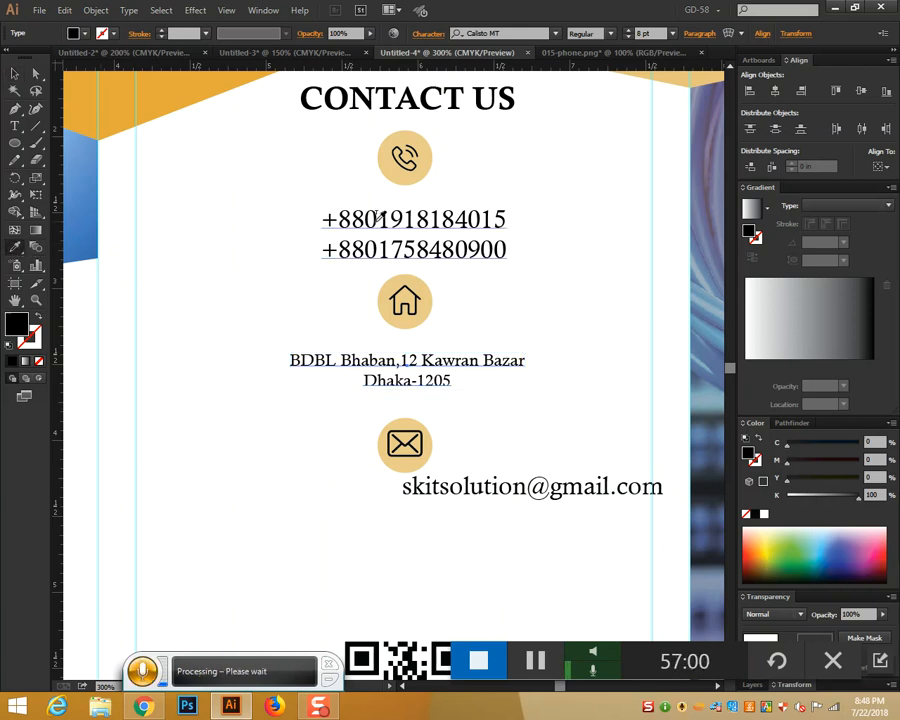
{"action": "left_click", "coordinate": [378, 219]}
Reposition the e-mail text under the envelope icon and move the envelope lower
{"action": "left_click", "coordinate": [15, 73]}
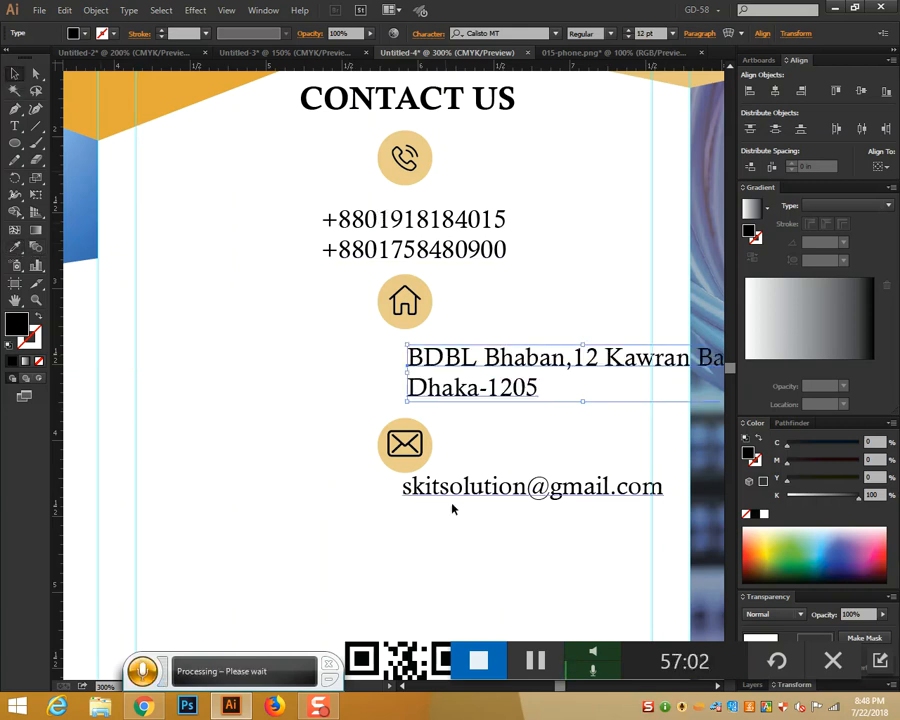
{"action": "left_click_drag", "start_coordinate": [508, 500], "coordinate": [391, 553]}
{"action": "left_click", "coordinate": [390, 455]}
{"action": "left_click_drag", "start_coordinate": [408, 446], "coordinate": [408, 500]}
{"action": "left_click", "coordinate": [504, 484]}
Lower and centre-align the address in the panel, and lower the house icon
{"action": "left_click_drag", "start_coordinate": [450, 350], "coordinate": [338, 400]}
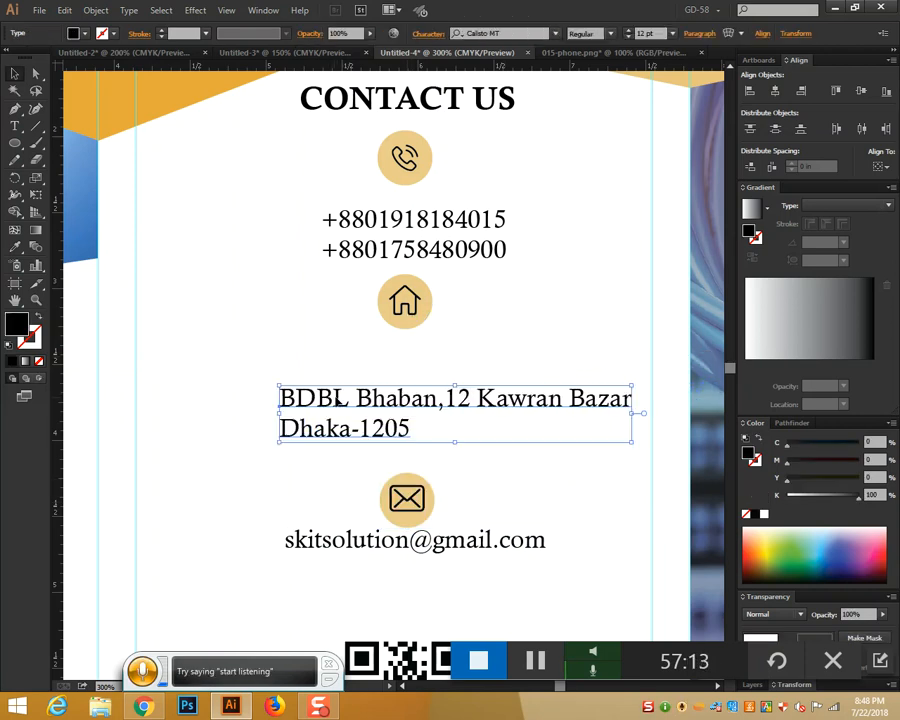
{"action": "left_click", "coordinate": [699, 35]}
{"action": "left_click", "coordinate": [605, 61]}
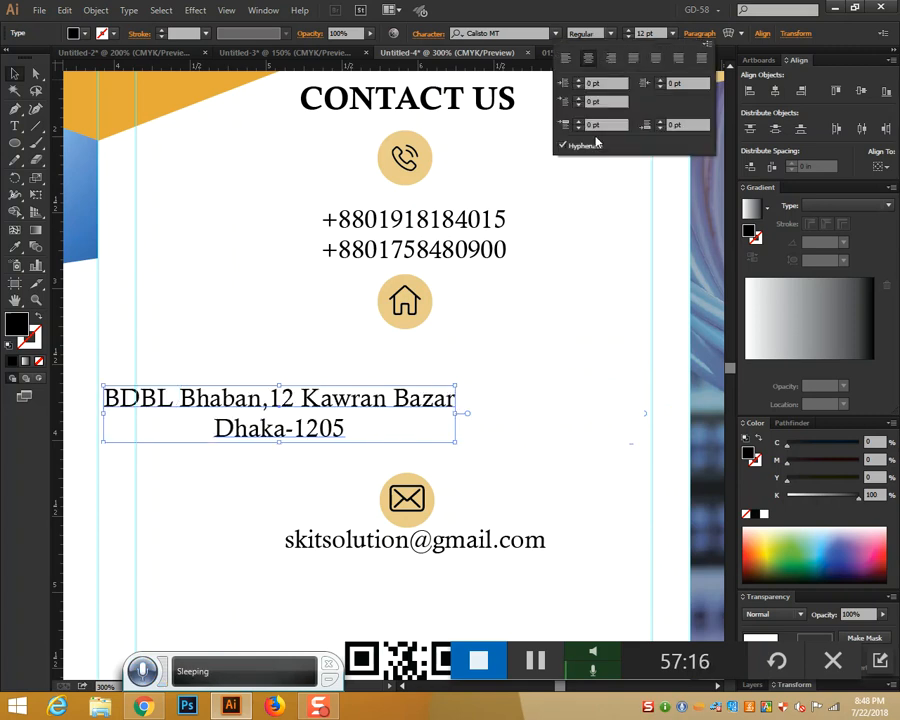
{"action": "mouse_move", "coordinate": [380, 399]}
{"action": "left_mouse_down"}
{"action": "mouse_move", "coordinate": [510, 393]}
{"action": "mouse_move", "coordinate": [500, 396]}
{"action": "left_mouse_up"}
{"action": "mouse_move", "coordinate": [364, 279]}
{"action": "left_mouse_down"}
{"action": "mouse_move", "coordinate": [428, 317]}
{"action": "mouse_move", "coordinate": [408, 318]}
{"action": "mouse_move", "coordinate": [408, 338]}
{"action": "left_mouse_up"}
{"action": "left_click", "coordinate": [337, 236]}
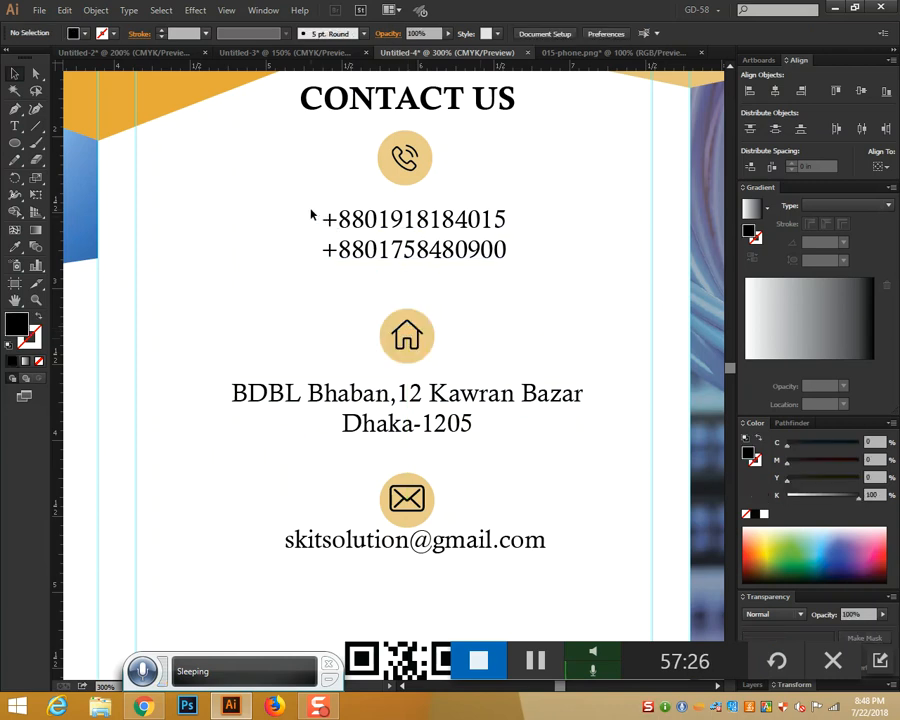
Move both phone-number lines and the phone icon further down
{"action": "left_click_drag", "start_coordinate": [412, 222], "coordinate": [414, 231]}
{"action": "left_click", "coordinate": [506, 237]}
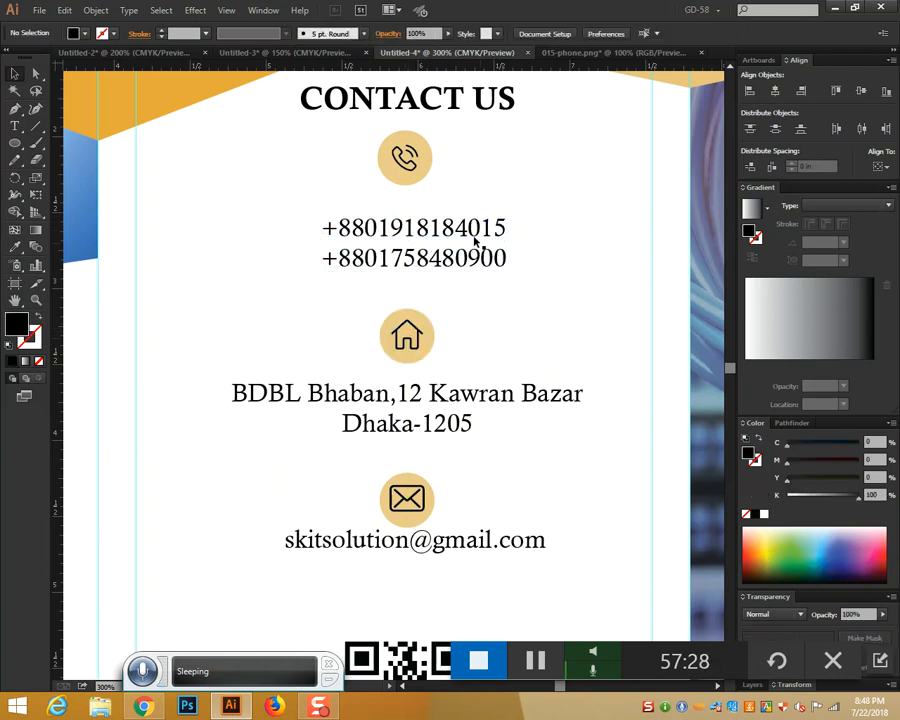
{"action": "left_click_drag", "start_coordinate": [474, 240], "coordinate": [475, 257]}
{"action": "left_click", "coordinate": [497, 228]}
{"action": "left_click_drag", "start_coordinate": [402, 150], "coordinate": [404, 186]}
{"action": "left_click", "coordinate": [545, 237]}
Move the QR code up to even the panel's spacing
{"action": "scroll", "coordinate": [547, 234], "scroll_direction": "down", "scroll_amount": 5}
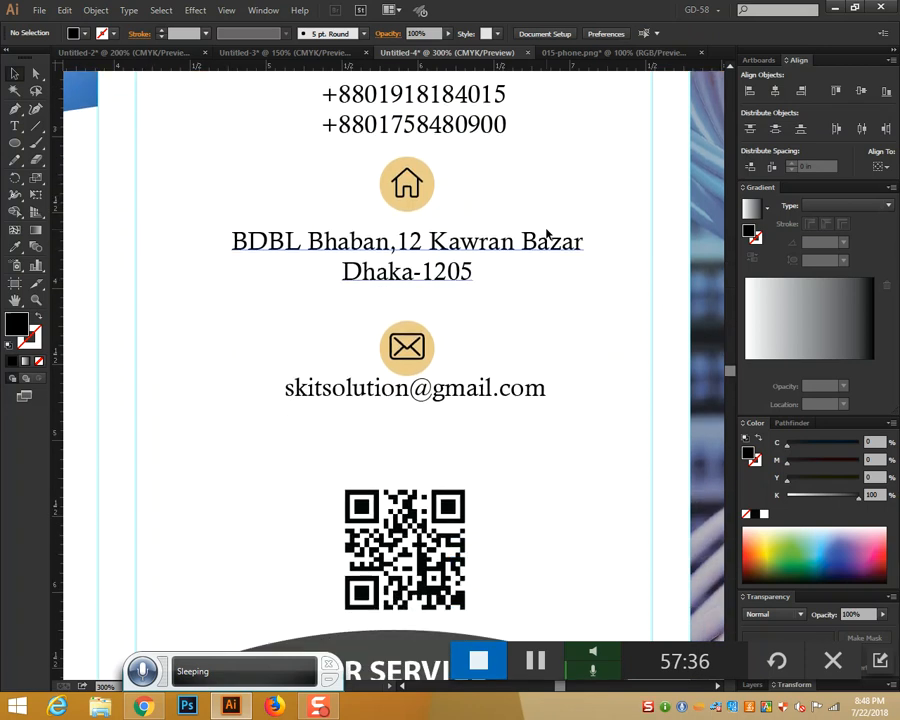
{"action": "left_click_drag", "start_coordinate": [326, 418], "coordinate": [472, 512]}
{"action": "left_click_drag", "start_coordinate": [446, 464], "coordinate": [446, 437]}
{"action": "left_click", "coordinate": [530, 434]}
{"action": "key", "text": "ctrl+minus"}
{"action": "key", "text": "ctrl+minus"}
{"action": "key", "text": "ctrl+minus"}
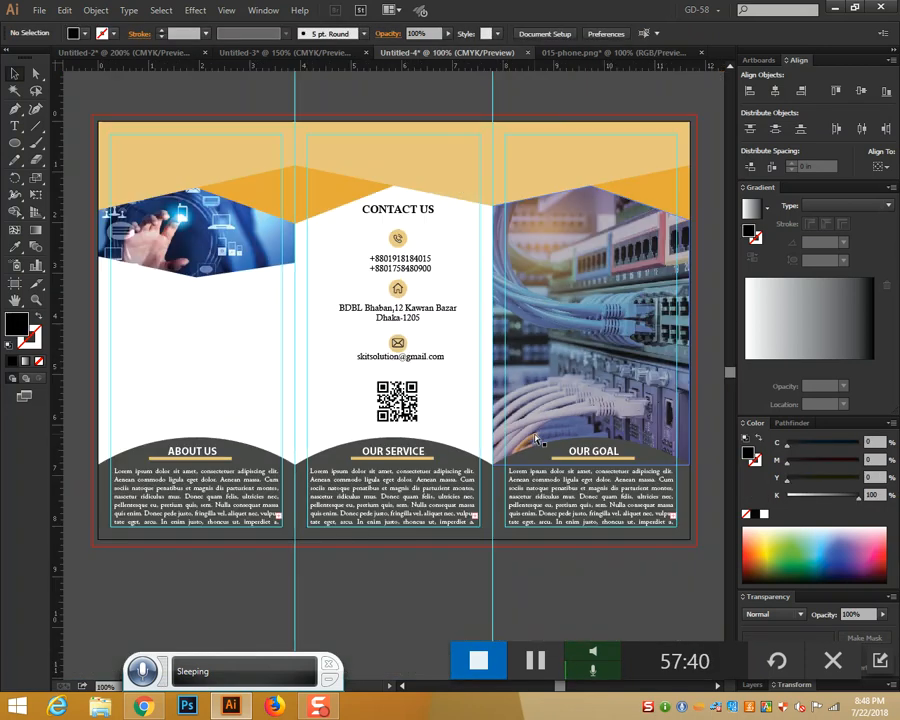
{"action": "scroll", "coordinate": [222, 340], "scroll_direction": "down", "scroll_amount": 1}
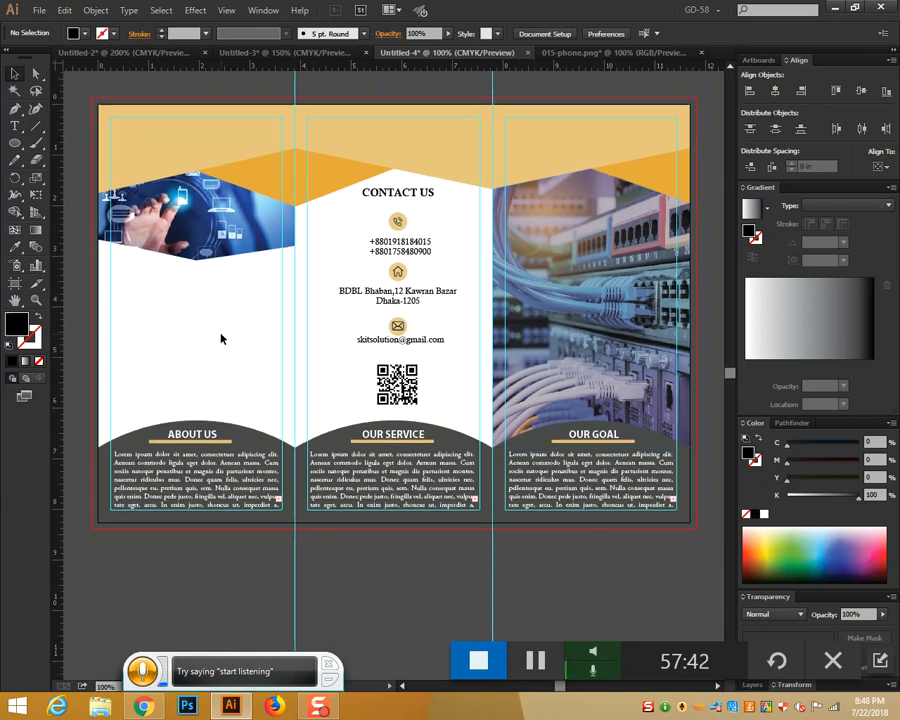
{"action": "left_click", "coordinate": [18, 128]}
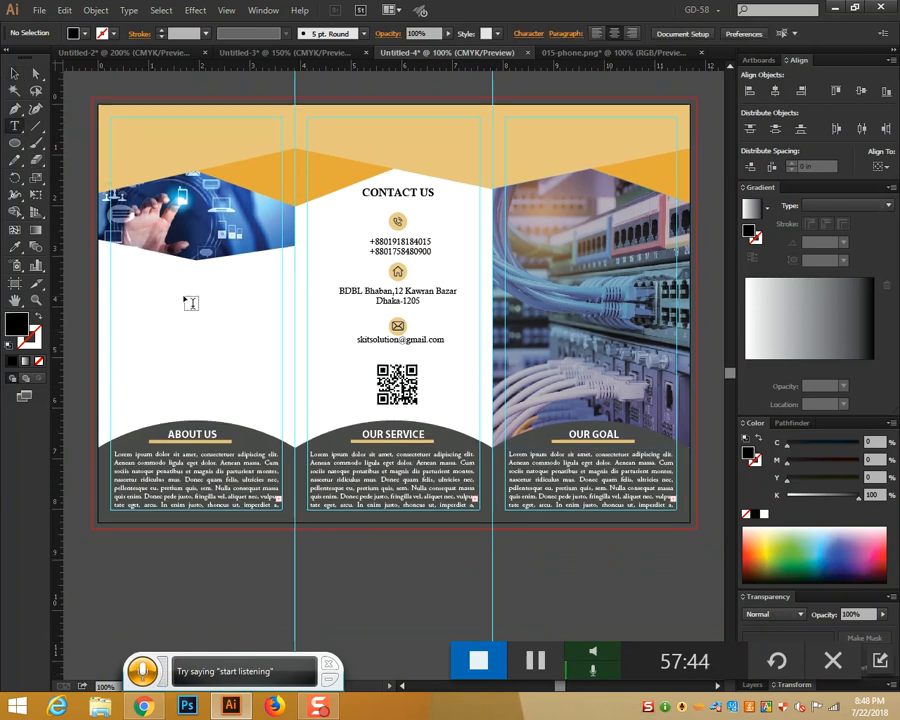
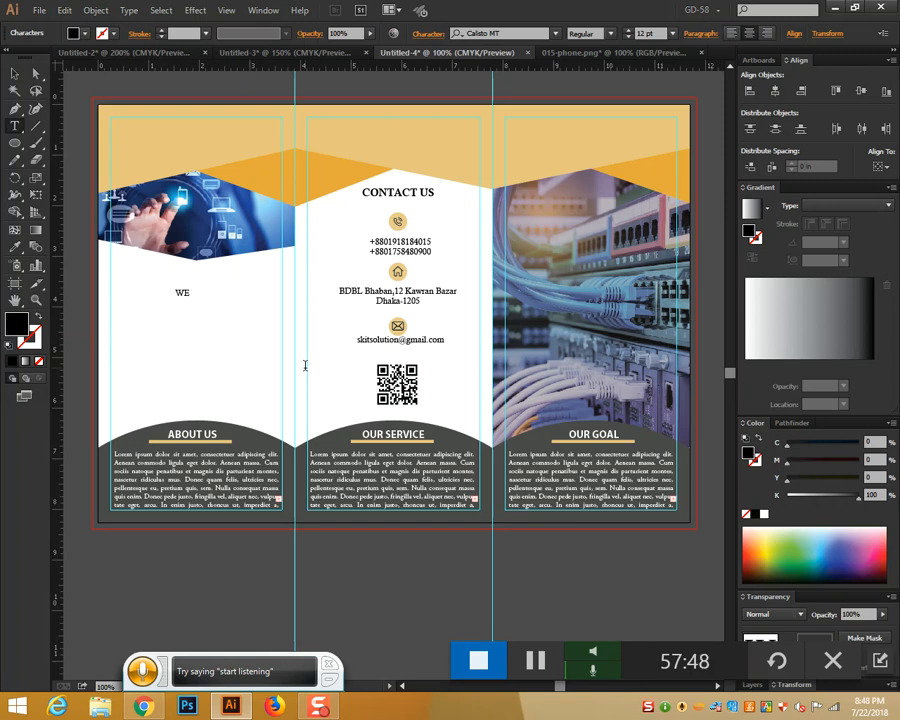
Finish typing 'WE ARE HERE FOR SURVE YOU' and copy CONTACT US's Calisto MT Bold 15 pt style
{"action": "type", "text": "ARE"}
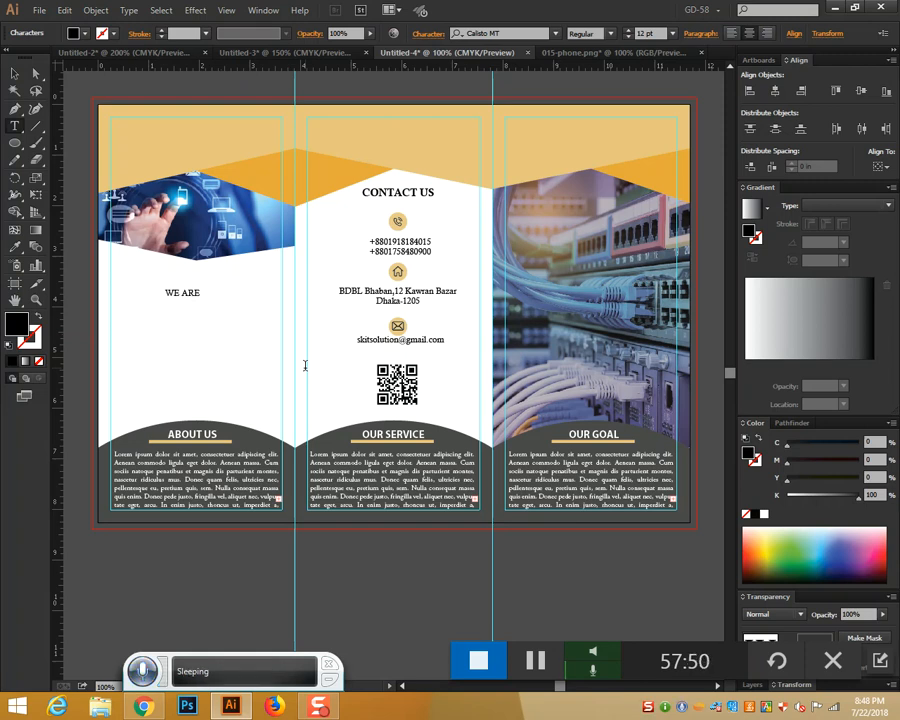
{"action": "type", "text": " HERE FOR"}
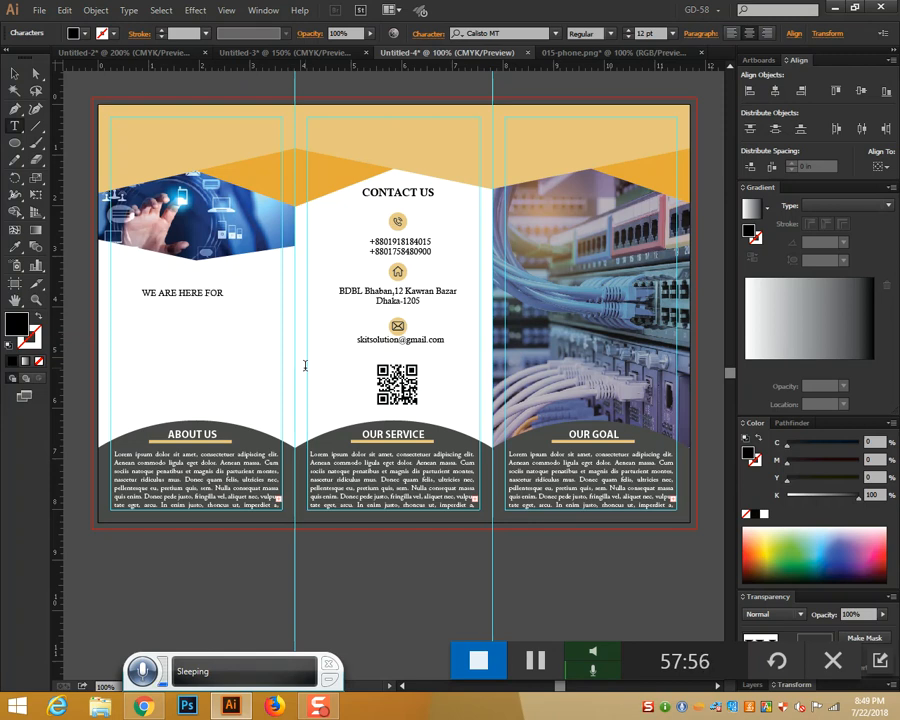
{"action": "type", "text": " SURVE"}
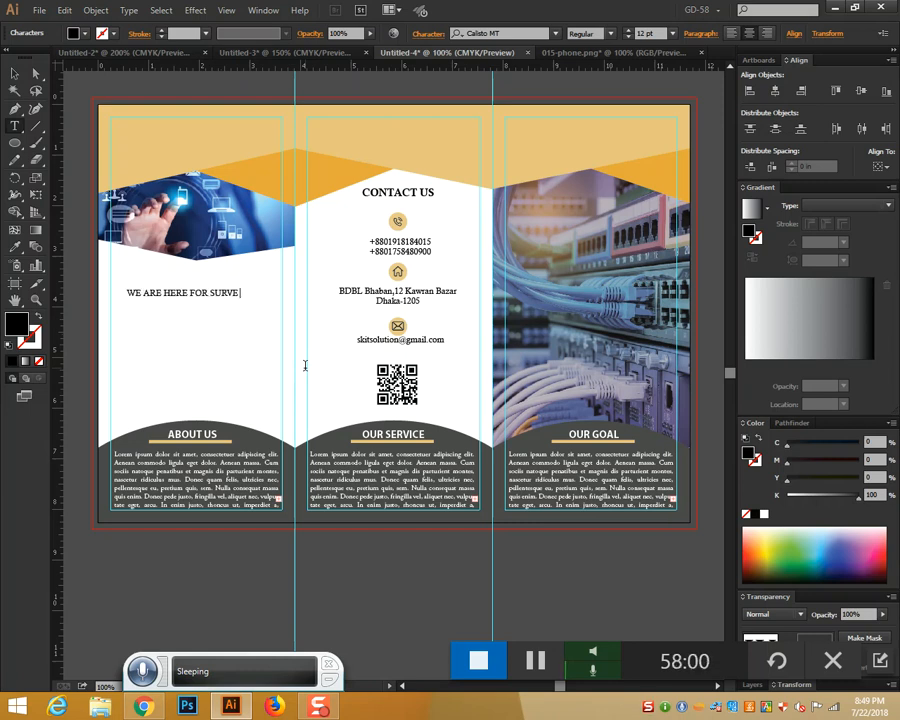
{"action": "type", "text": " YOU"}
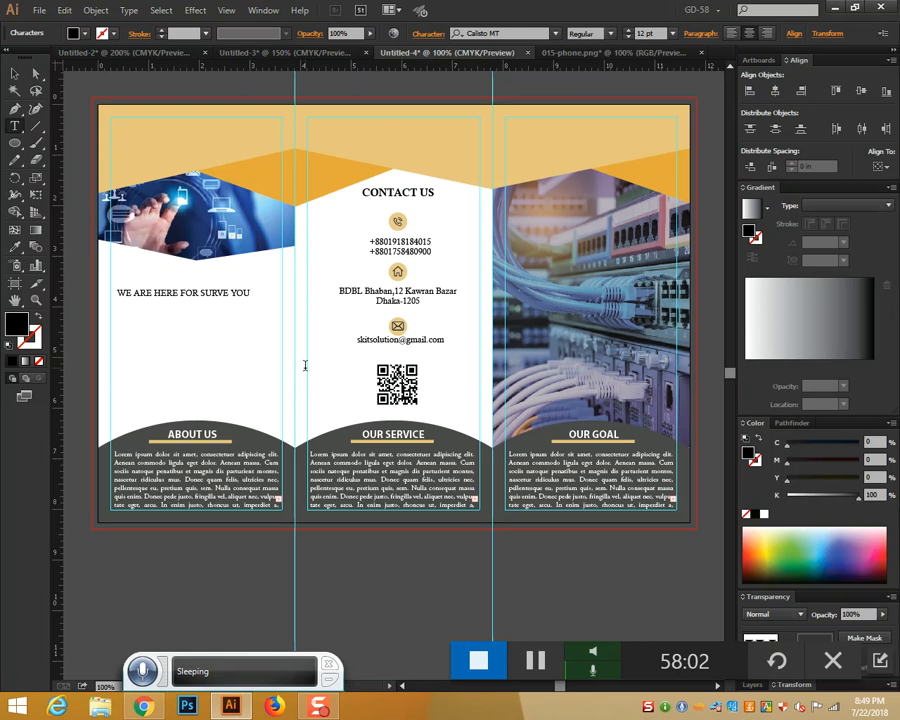
{"action": "left_click", "coordinate": [16, 76]}
{"action": "left_click", "coordinate": [15, 246]}
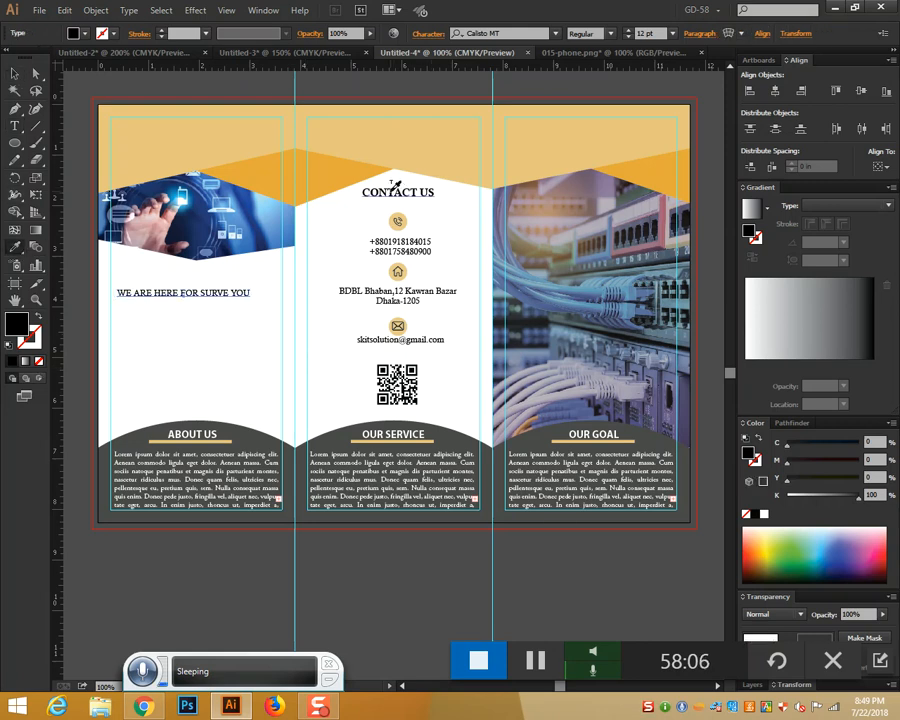
{"action": "left_click", "coordinate": [393, 187]}
Move the slogan up to sit just below the left-panel photo
{"action": "left_click", "coordinate": [15, 72]}
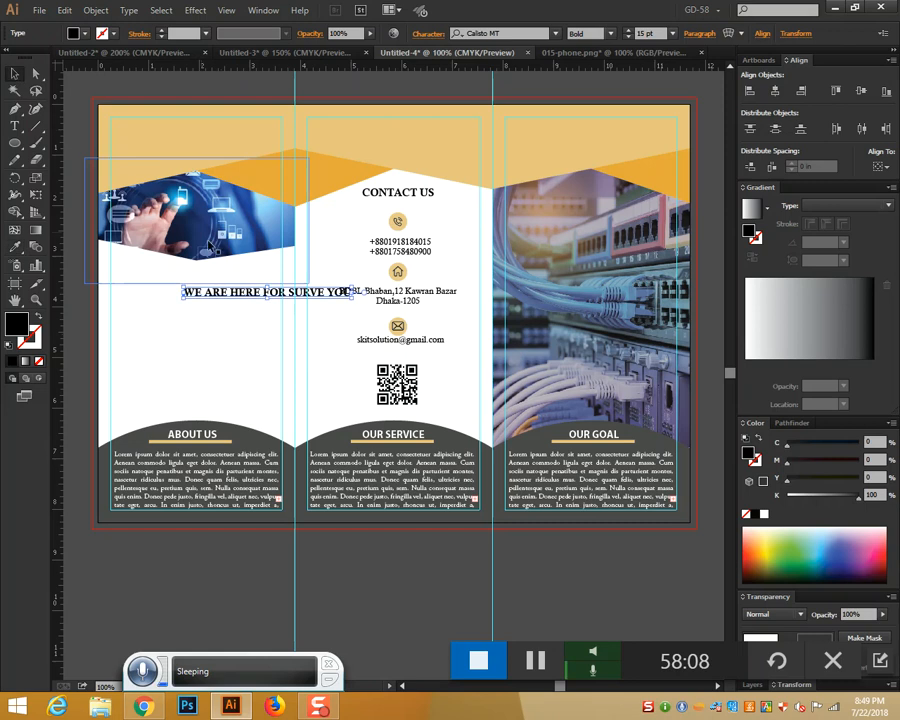
{"action": "left_click_drag", "start_coordinate": [259, 296], "coordinate": [189, 273]}
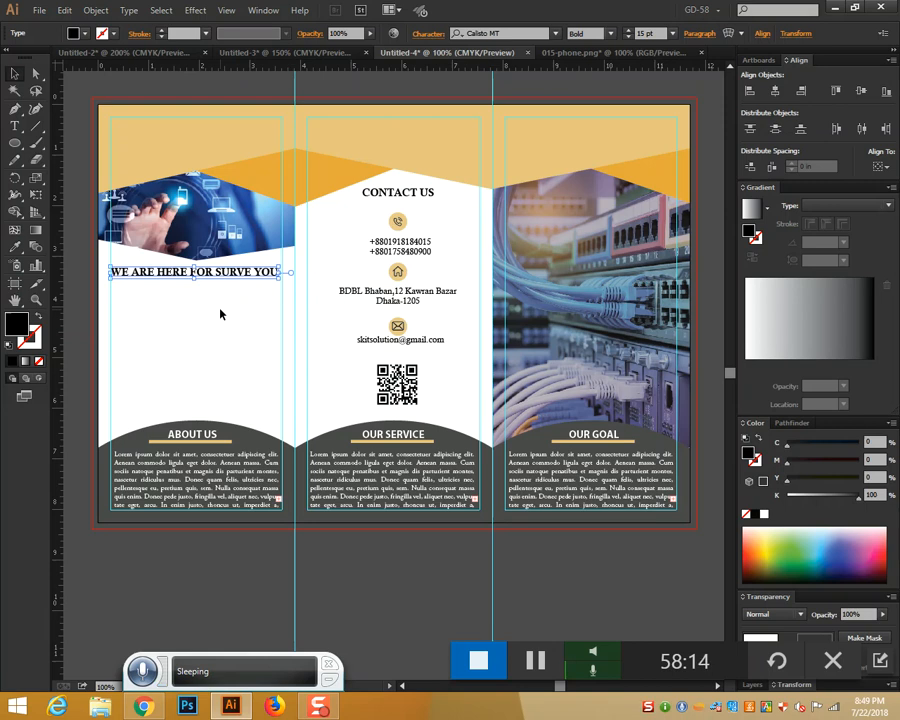
{"action": "key", "text": "k"}
{"action": "key", "text": "ctrl+plus"}
{"action": "key", "text": "ctrl+plus"}
{"action": "key", "text": "ctrl+plus"}
{"action": "key", "text": "space"}
{"action": "mouse_move", "coordinate": [220, 308]}
{"action": "left_mouse_down"}
{"action": "mouse_move", "coordinate": [532, 412]}
{"action": "mouse_move", "coordinate": [450, 418]}
{"action": "left_mouse_up"}
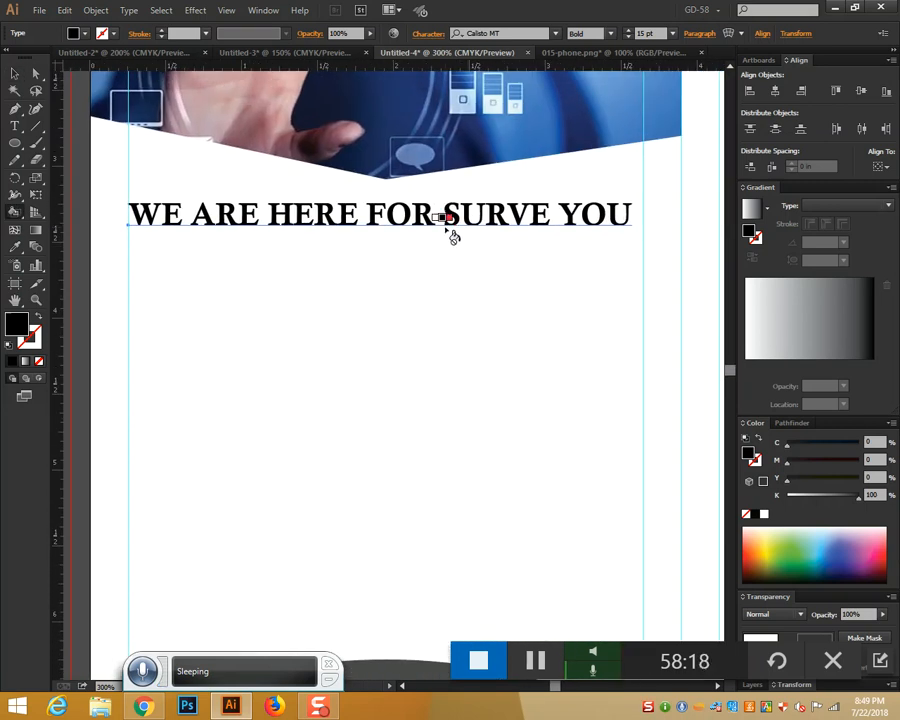
Nudge the slogan slightly right and draw an empty text area below it
{"action": "left_click", "coordinate": [14, 74]}
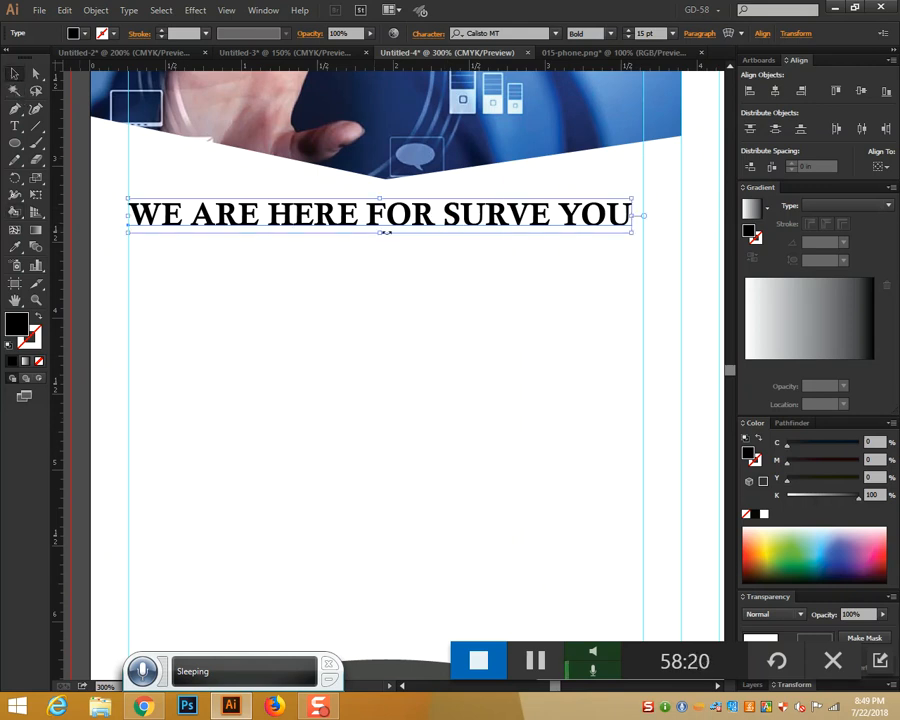
{"action": "left_click_drag", "start_coordinate": [401, 222], "coordinate": [405, 222]}
{"action": "left_click", "coordinate": [438, 320]}
{"action": "scroll", "coordinate": [438, 320], "scroll_direction": "down", "scroll_amount": 2}
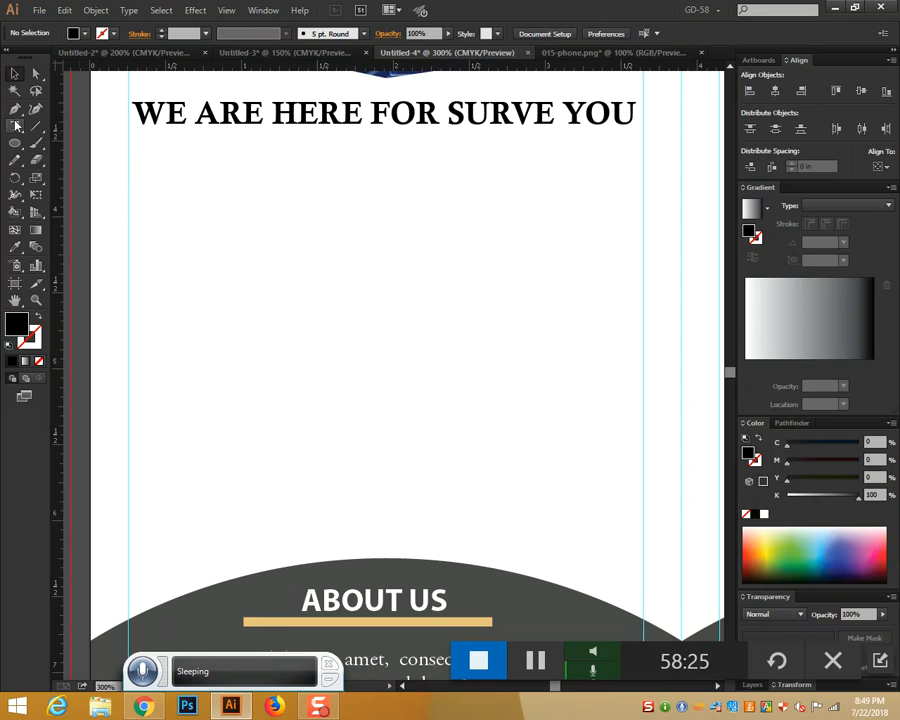
{"action": "key", "text": "t"}
{"action": "left_click_drag", "start_coordinate": [139, 155], "coordinate": [605, 433]}
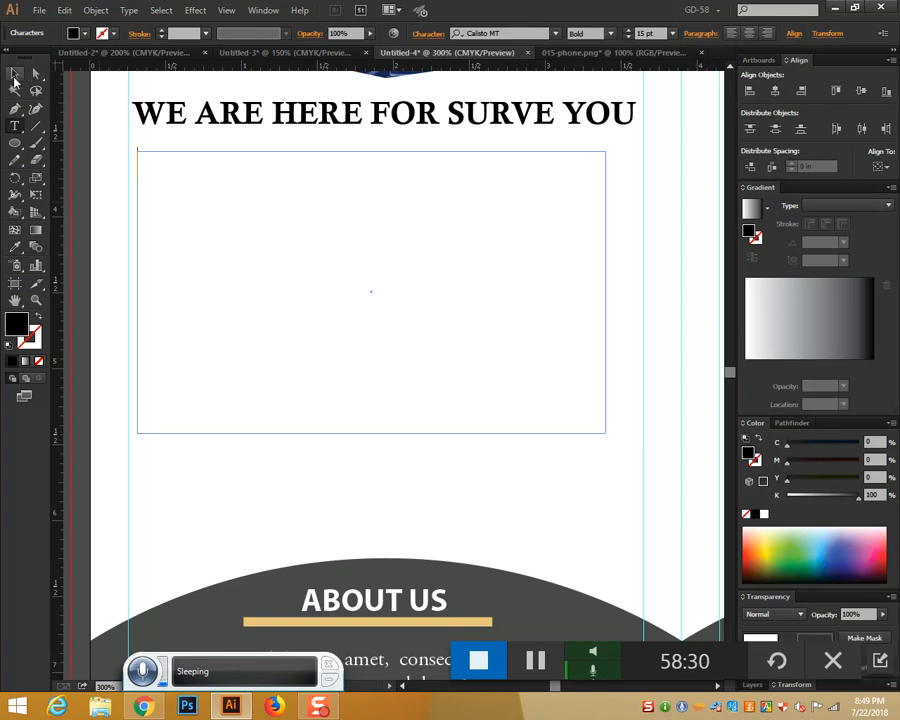
{"action": "left_click", "coordinate": [14, 75]}
{"action": "left_click", "coordinate": [211, 214]}
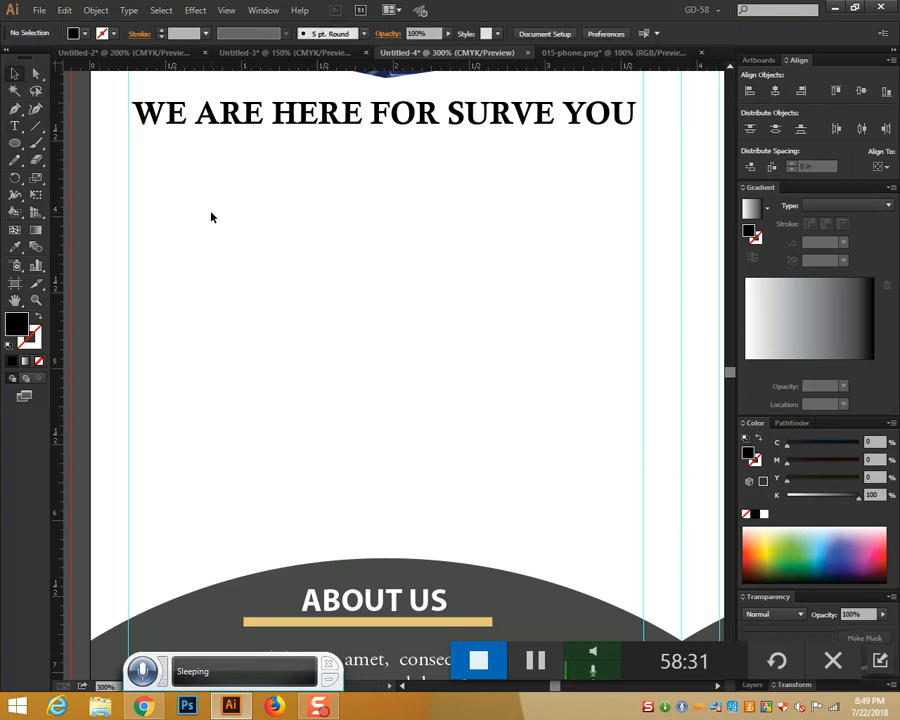
Break the slogan before SURVE, centre-align both lines, and centre it in the left panel
{"action": "left_click", "coordinate": [15, 125]}
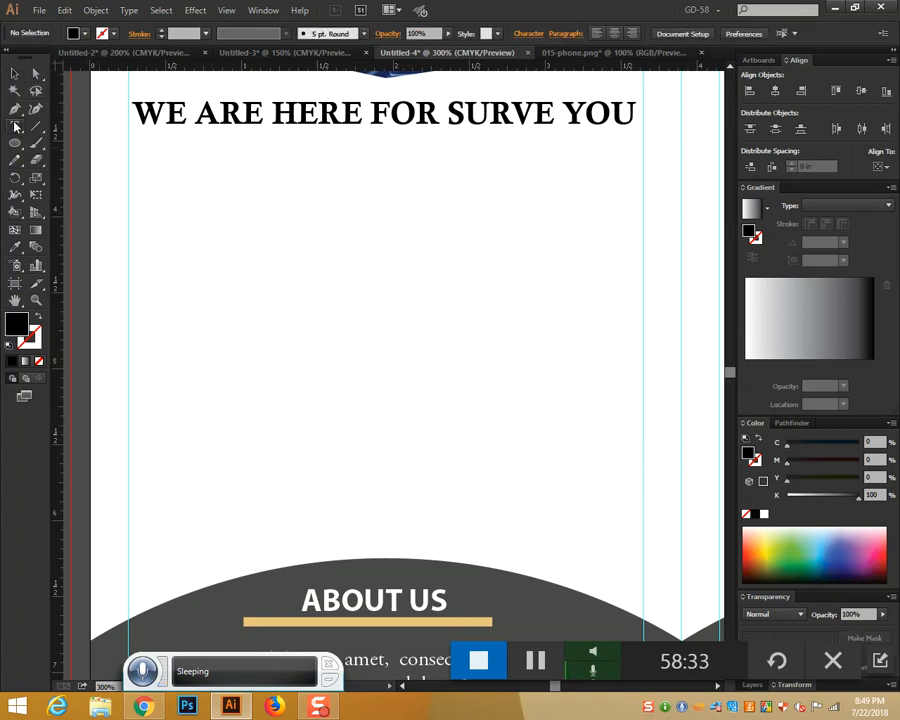
{"action": "left_click", "coordinate": [446, 112]}
{"action": "key", "text": "Return"}
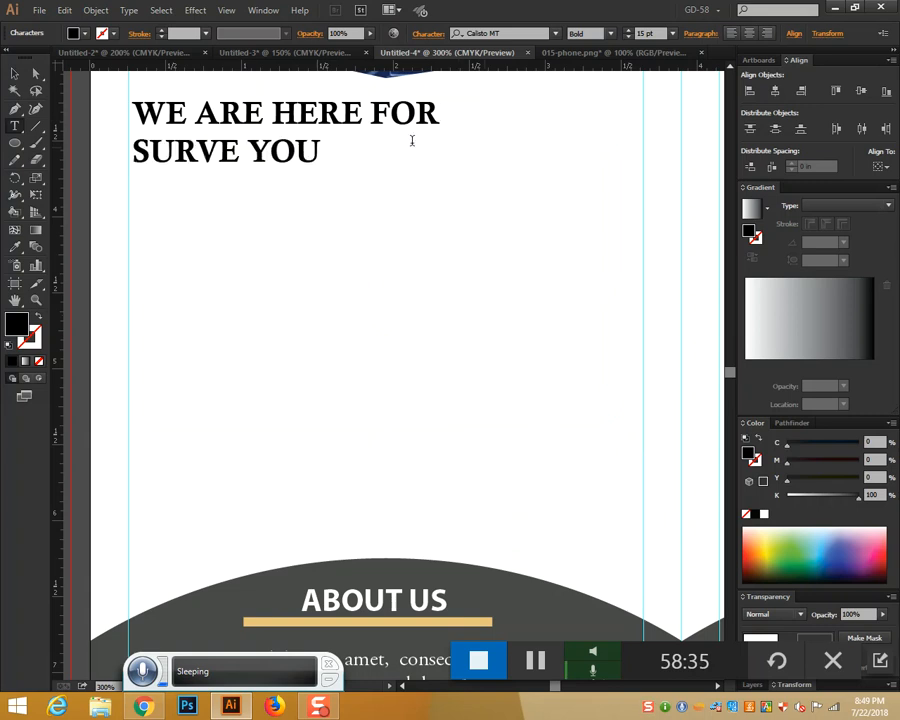
{"action": "left_click", "coordinate": [14, 73]}
{"action": "left_click", "coordinate": [697, 34]}
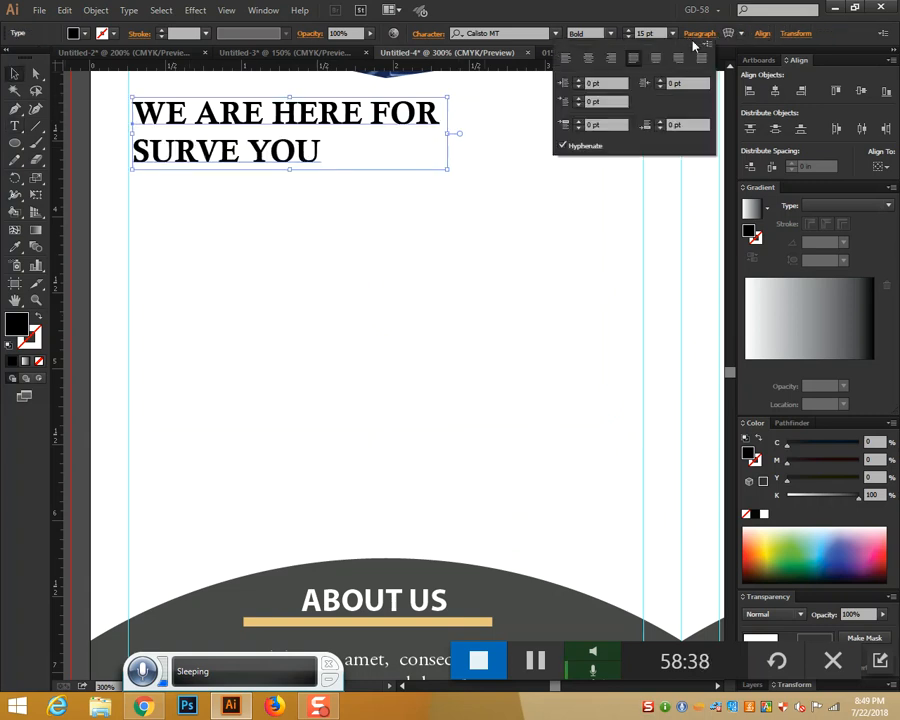
{"action": "key", "text": "ctrl+shift+c"}
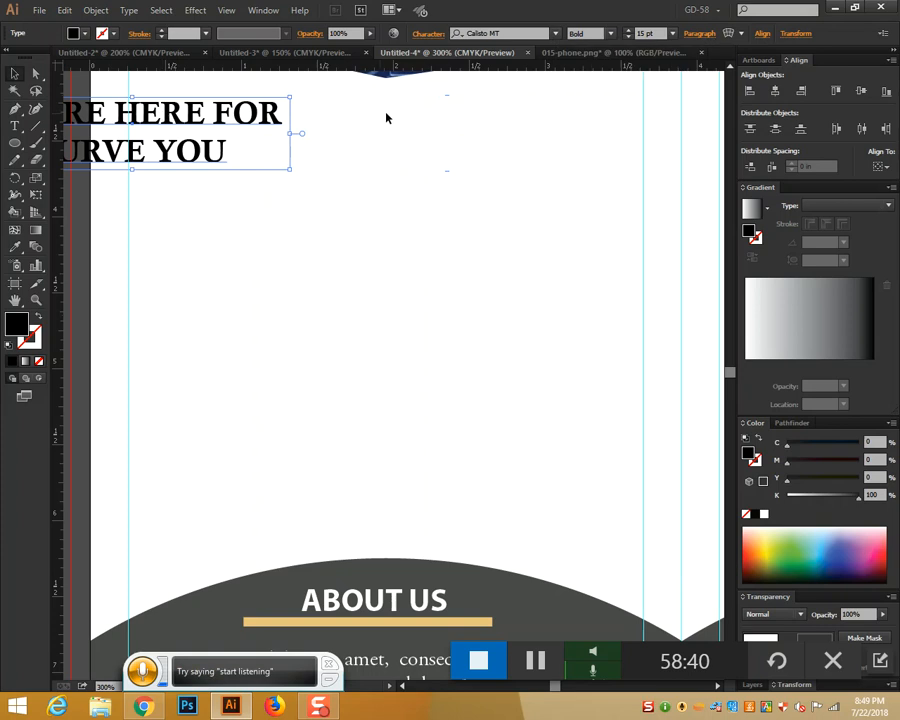
{"action": "left_click_drag", "start_coordinate": [220, 112], "coordinate": [503, 130]}
{"action": "scroll", "coordinate": [522, 188], "scroll_direction": "up", "scroll_amount": 2}
{"action": "left_click", "coordinate": [410, 195]}
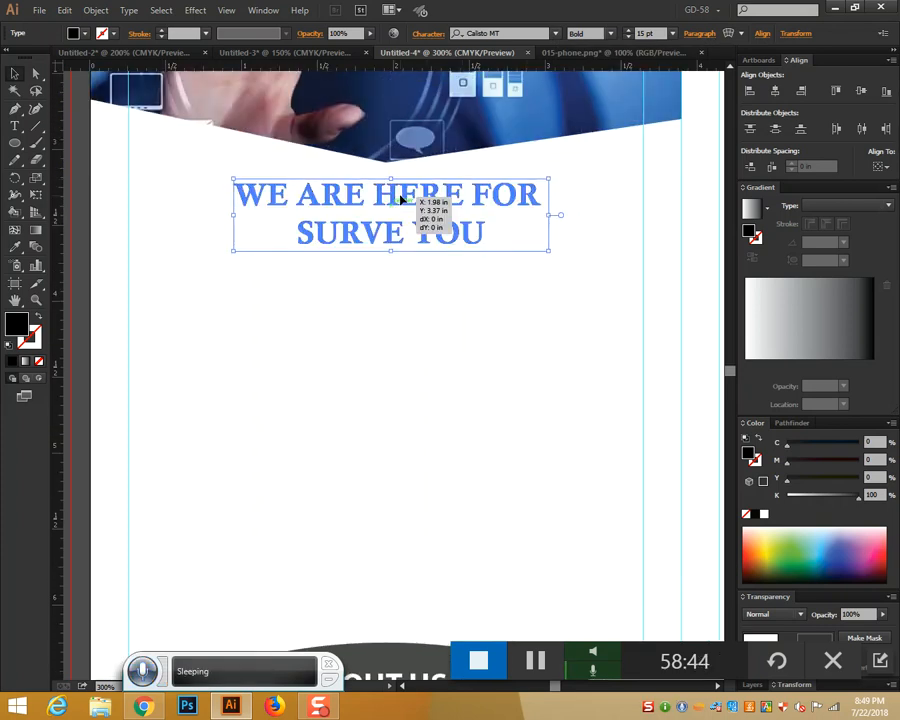
{"action": "left_click", "coordinate": [434, 296]}
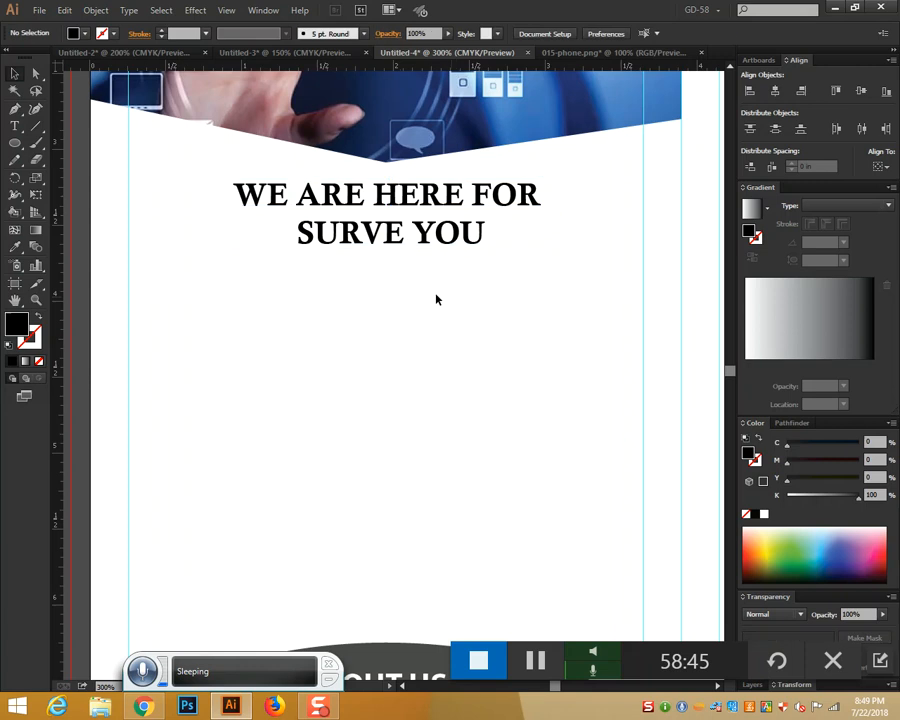
{"action": "left_click", "coordinate": [15, 126]}
{"action": "left_click_drag", "start_coordinate": [141, 293], "coordinate": [641, 609]}
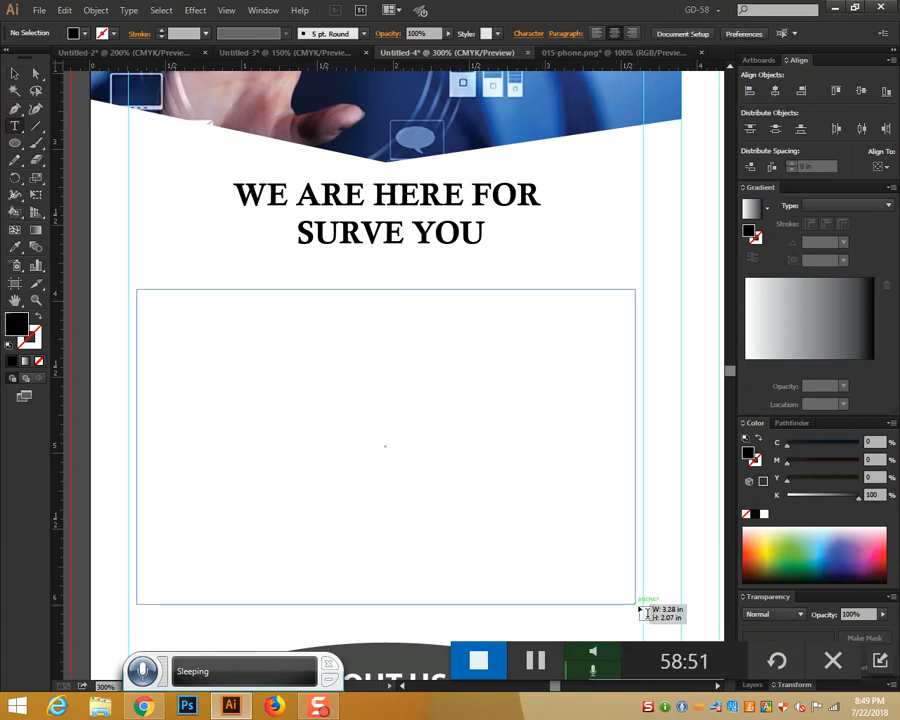
{"action": "scroll", "coordinate": [659, 521], "scroll_direction": "down", "scroll_amount": 3}
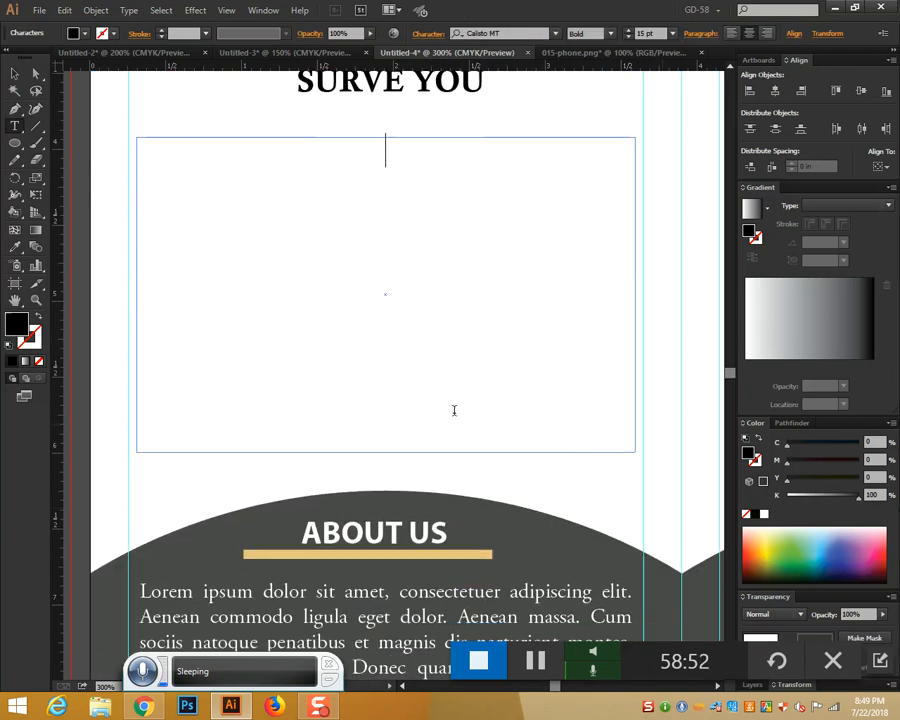
{"action": "left_click", "coordinate": [731, 35]}
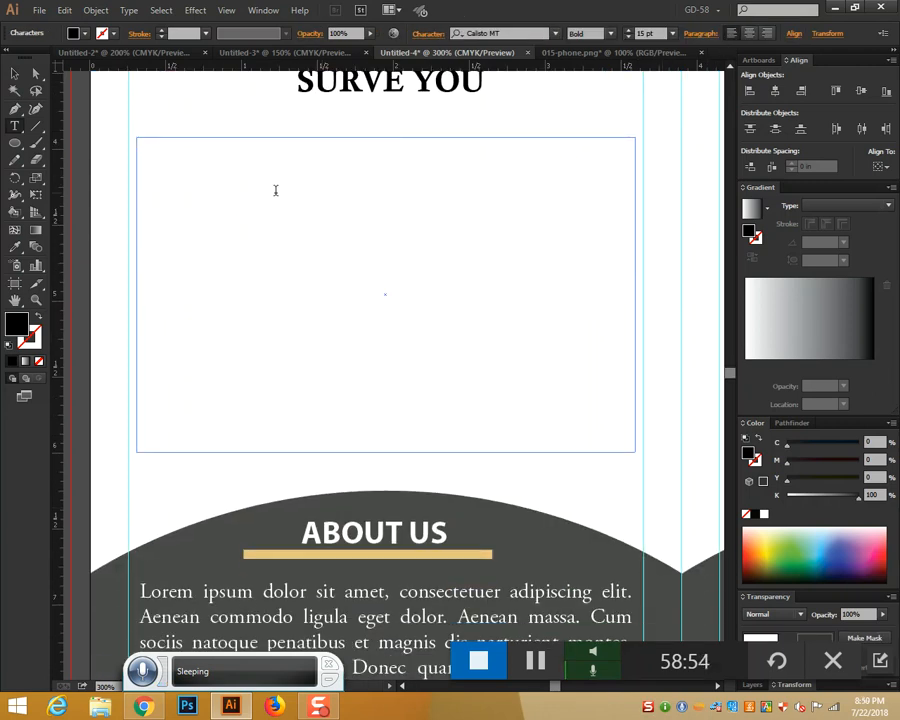
{"action": "key", "text": "ctrl+v"}
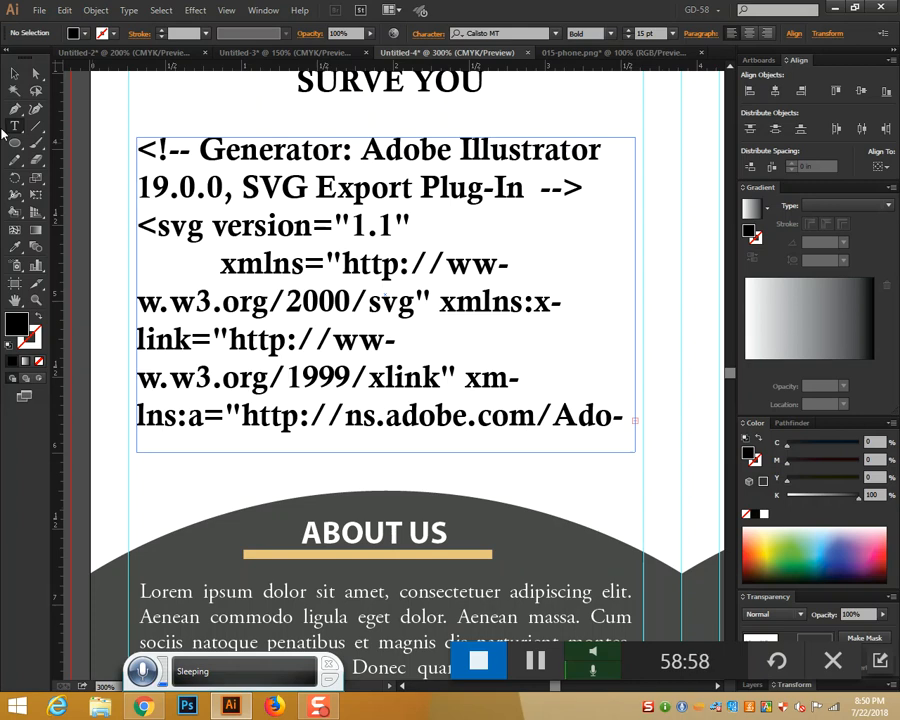
{"action": "left_click", "coordinate": [15, 73]}
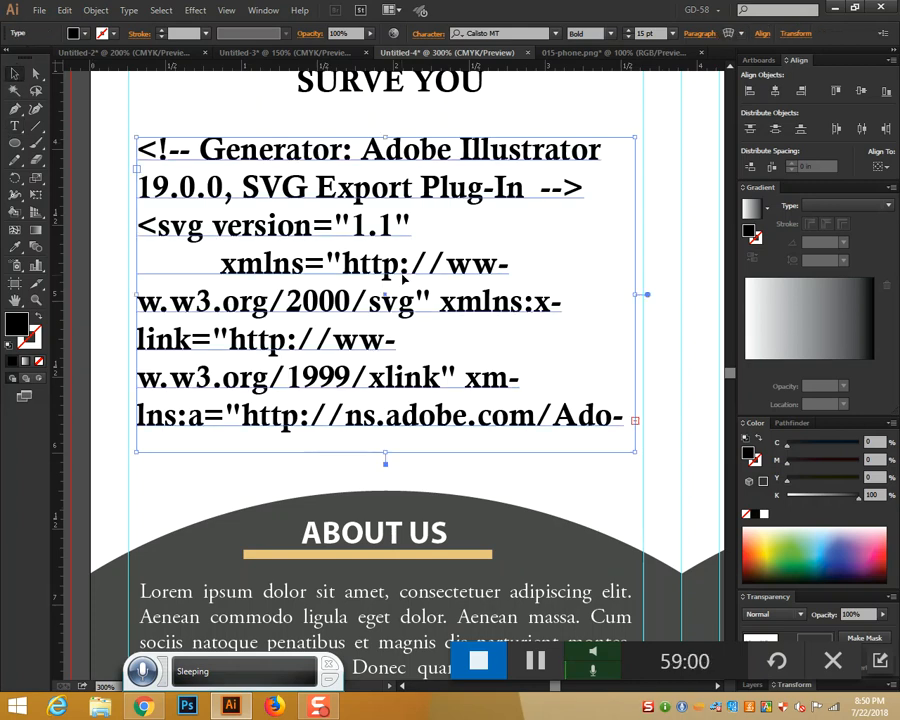
{"action": "key", "text": "Delete"}
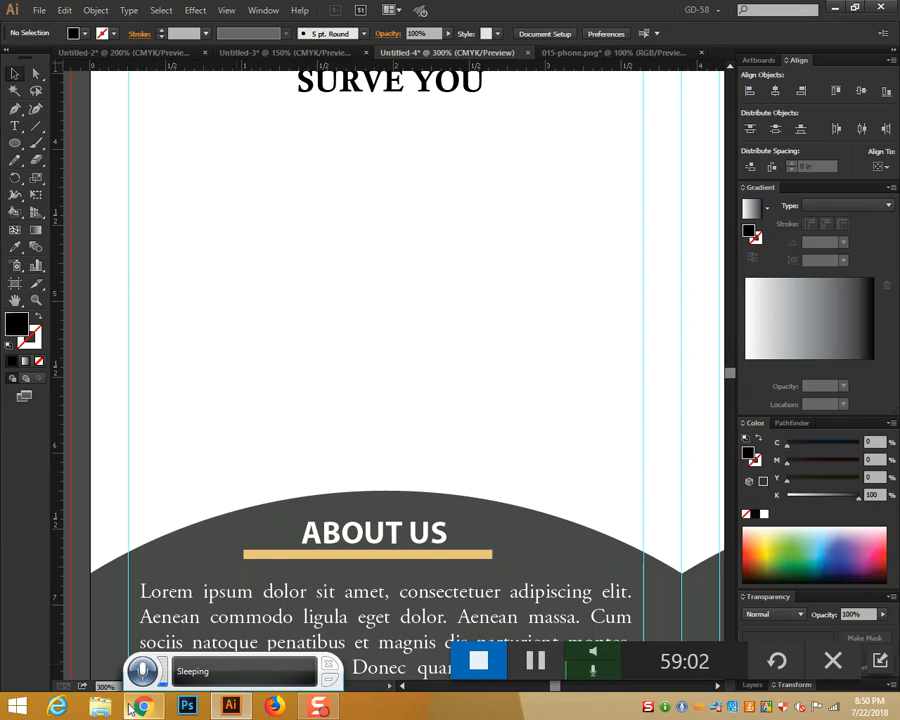
{"action": "key", "text": "alt+Tab"}
{"action": "left_click_drag", "start_coordinate": [384, 172], "coordinate": [410, 183]}
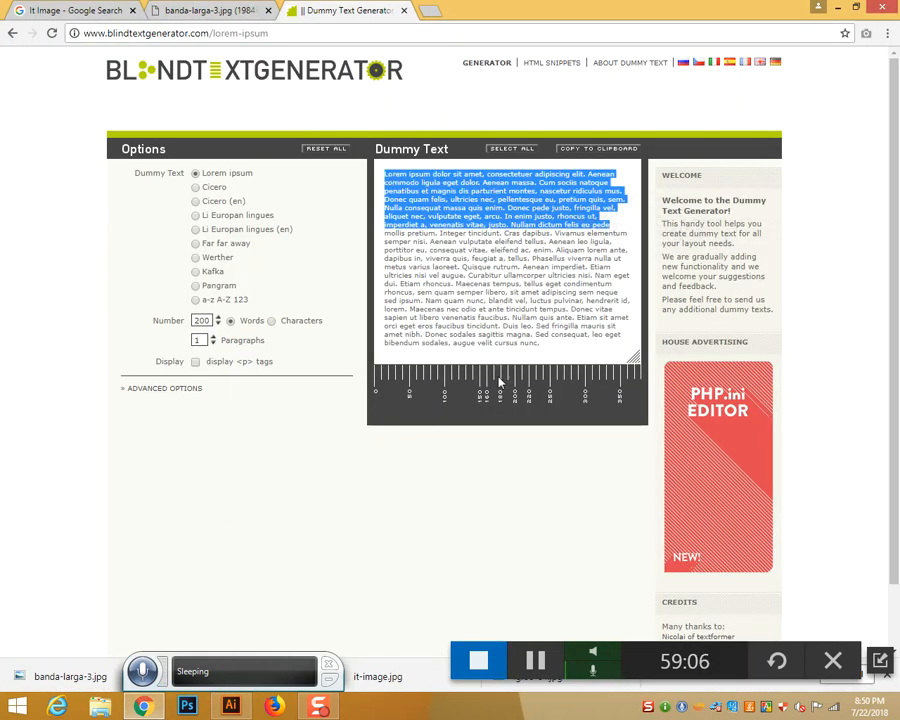
{"action": "left_click", "coordinate": [231, 706]}
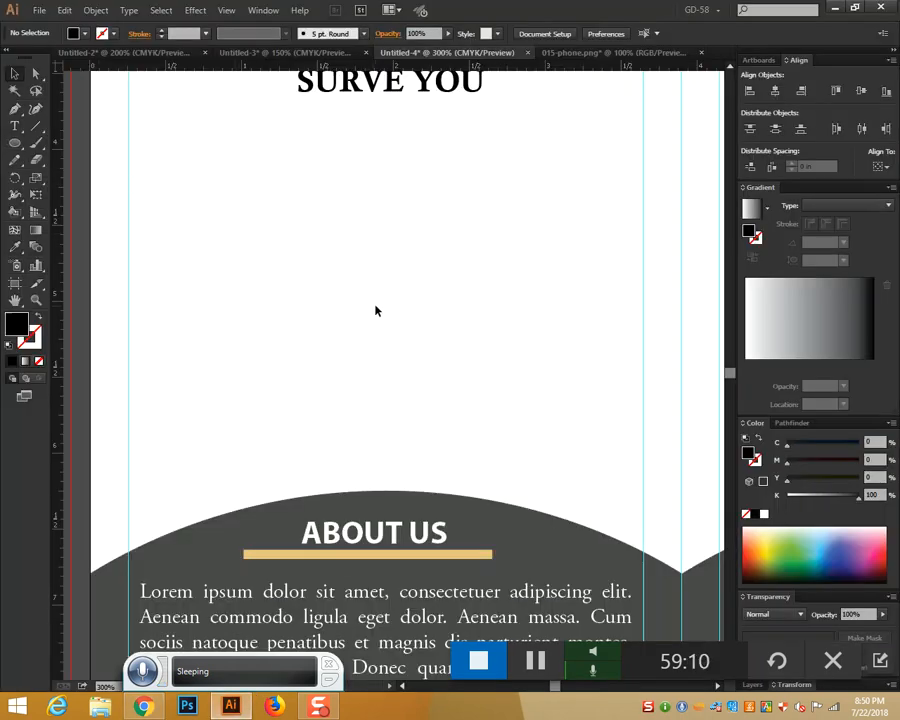
Paste lorem ipsum text into a new area below the slogan, styled like the ABOUT US body text
{"action": "key", "text": "t"}
{"action": "left_click_drag", "start_coordinate": [137, 122], "coordinate": [638, 474]}
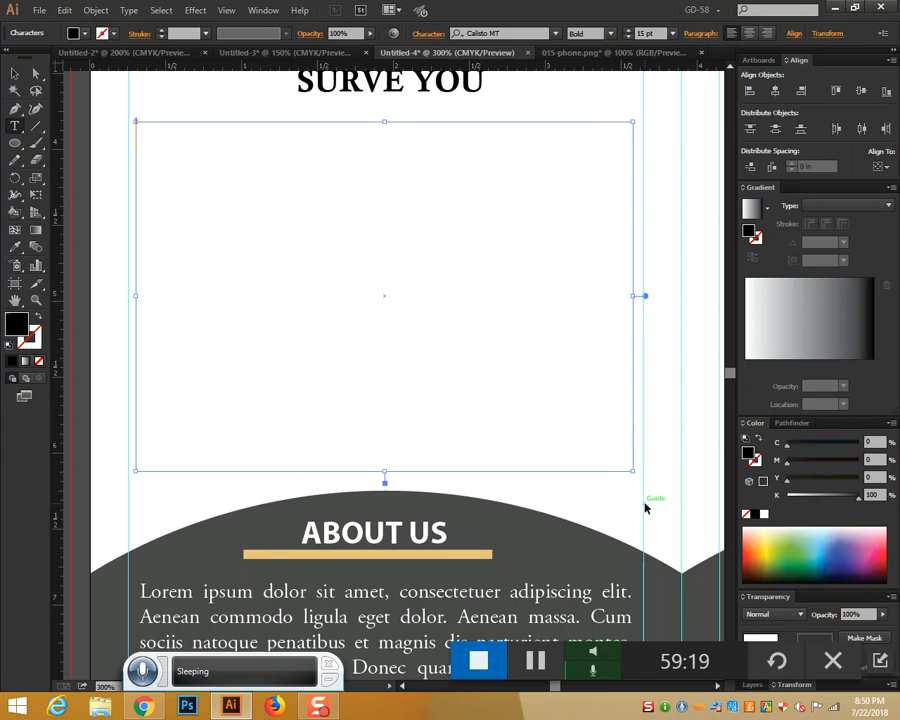
{"action": "key", "text": "ctrl"}
{"action": "key", "text": "ctrl+a"}
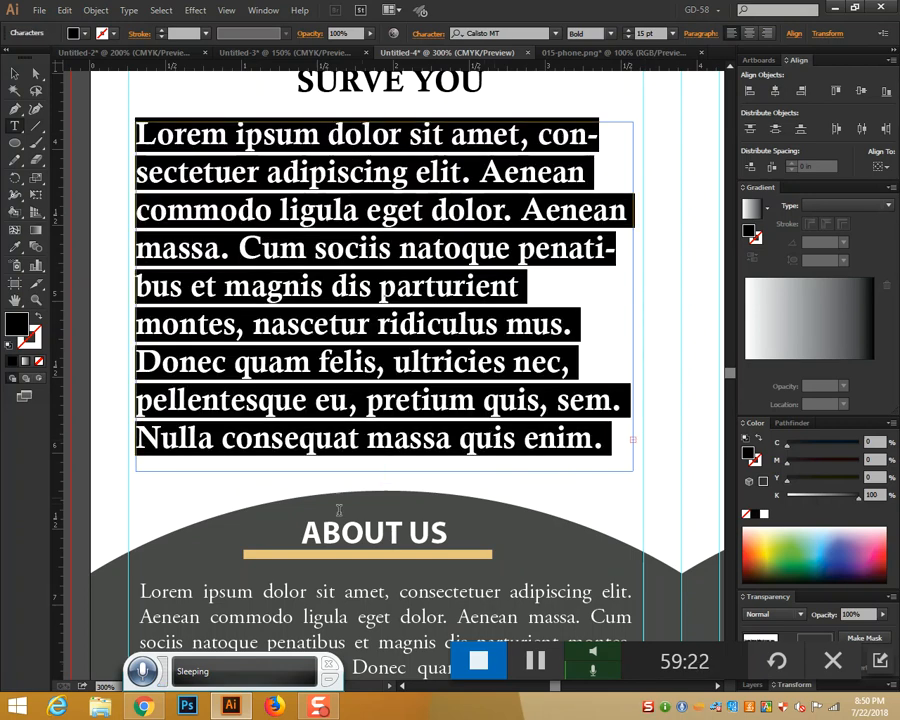
{"action": "left_click_drag", "start_coordinate": [540, 66], "coordinate": [40, 160]}
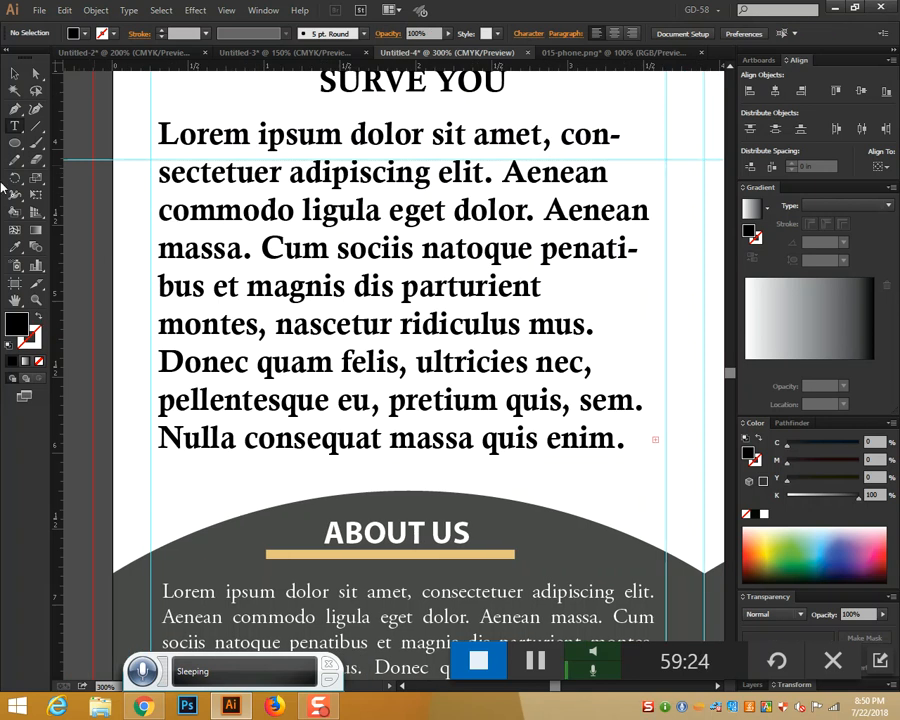
{"action": "key", "text": "i"}
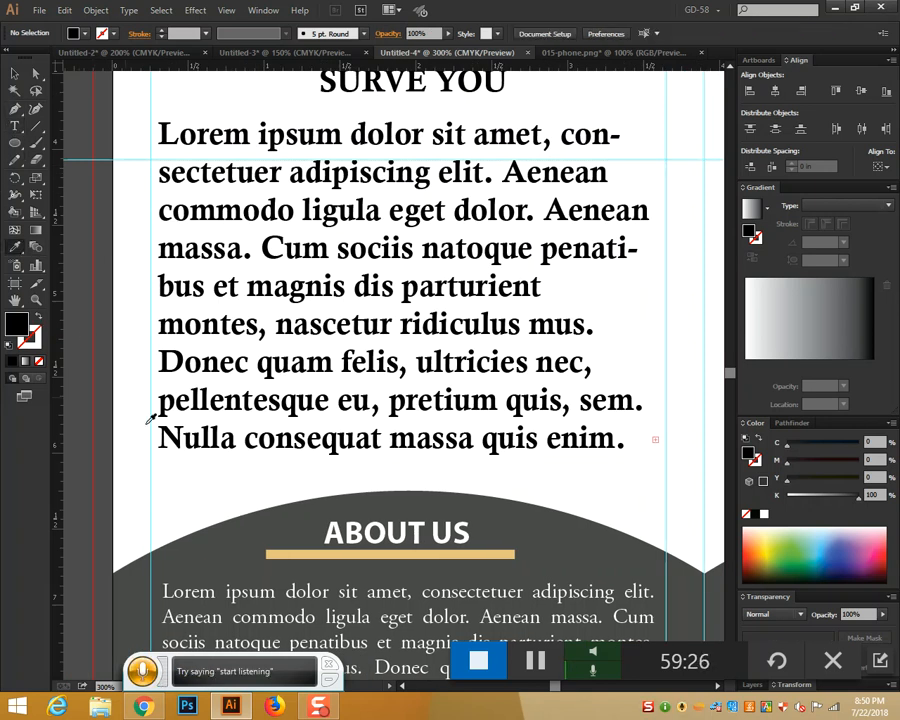
{"action": "left_click", "coordinate": [168, 584]}
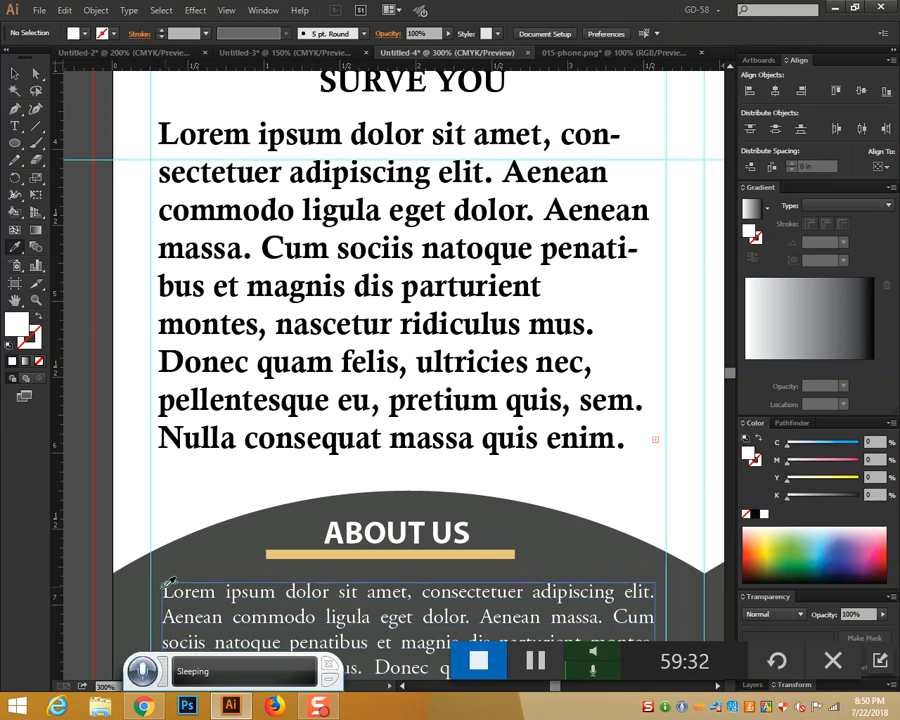
Reduce the body text to 11 pt and set it to Calisto MT Regular
{"action": "left_click", "coordinate": [14, 73]}
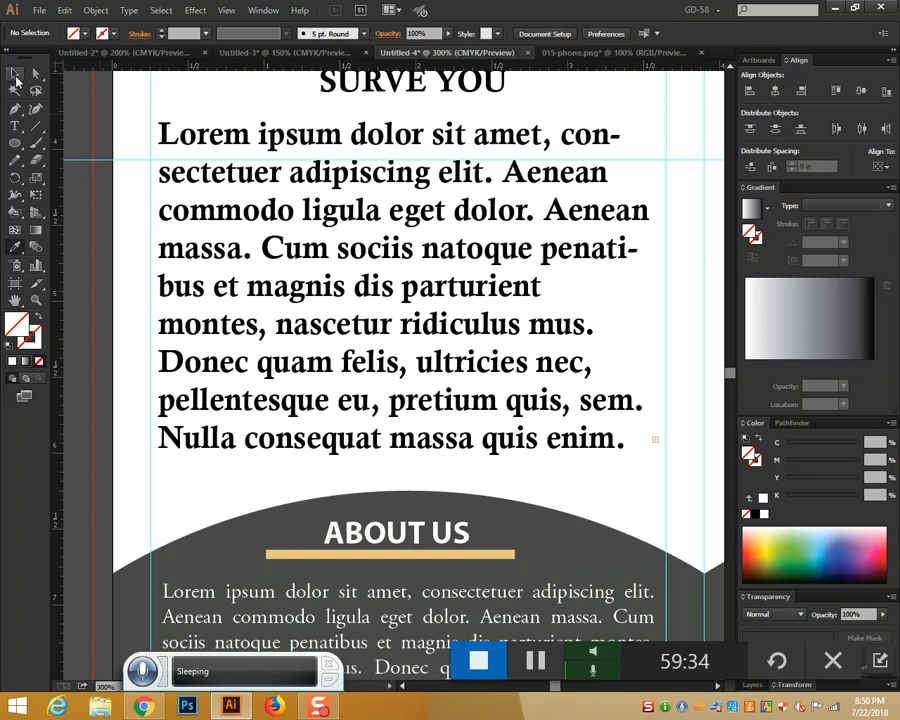
{"action": "left_click", "coordinate": [242, 134]}
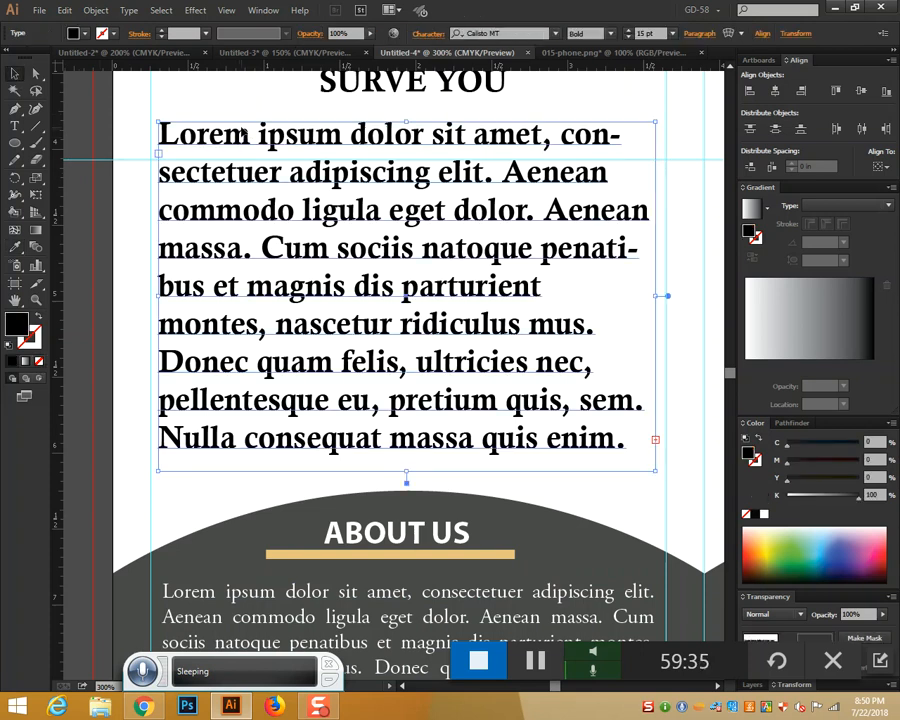
{"action": "left_click", "coordinate": [628, 37]}
{"action": "left_click", "coordinate": [628, 37]}
{"action": "left_click", "coordinate": [628, 37]}
{"action": "left_click", "coordinate": [628, 37]}
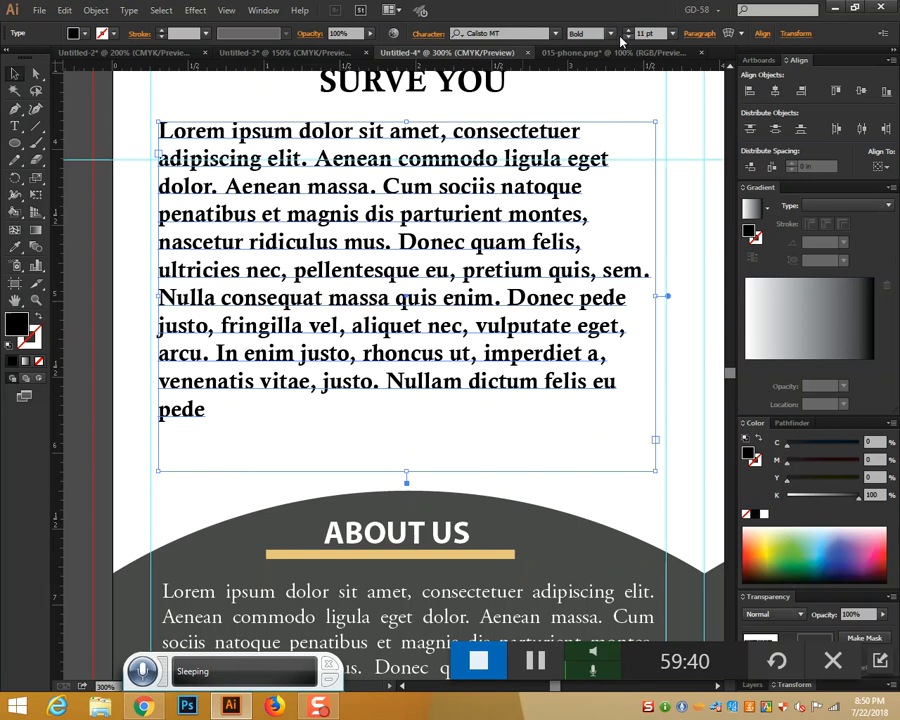
{"action": "left_click", "coordinate": [609, 34]}
{"action": "left_click", "coordinate": [595, 45]}
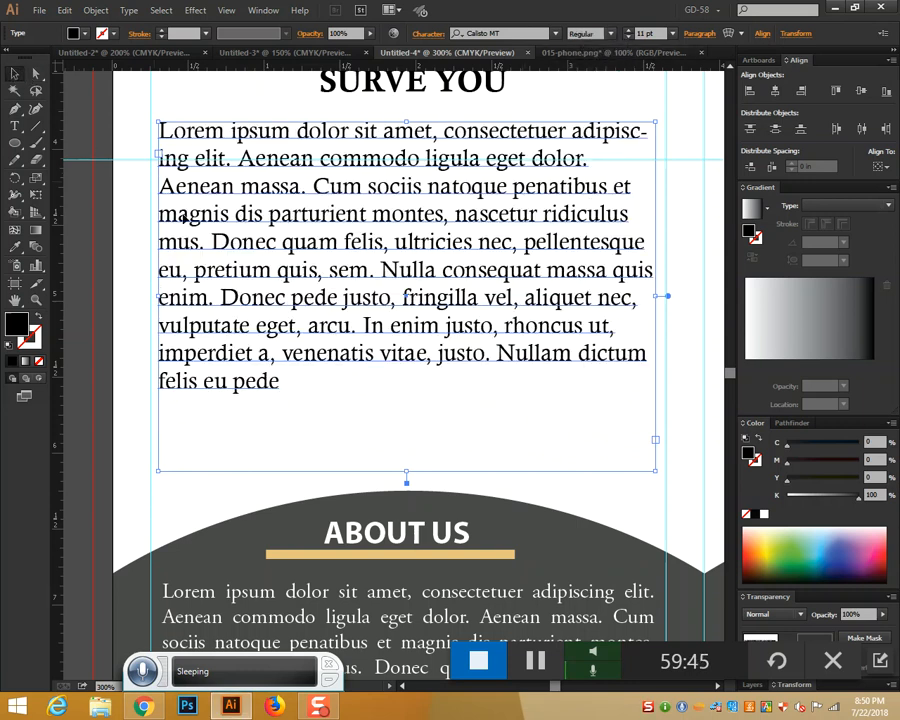
{"action": "left_click", "coordinate": [325, 383]}
{"action": "scroll", "coordinate": [450, 432], "scroll_direction": "up", "scroll_amount": 1}
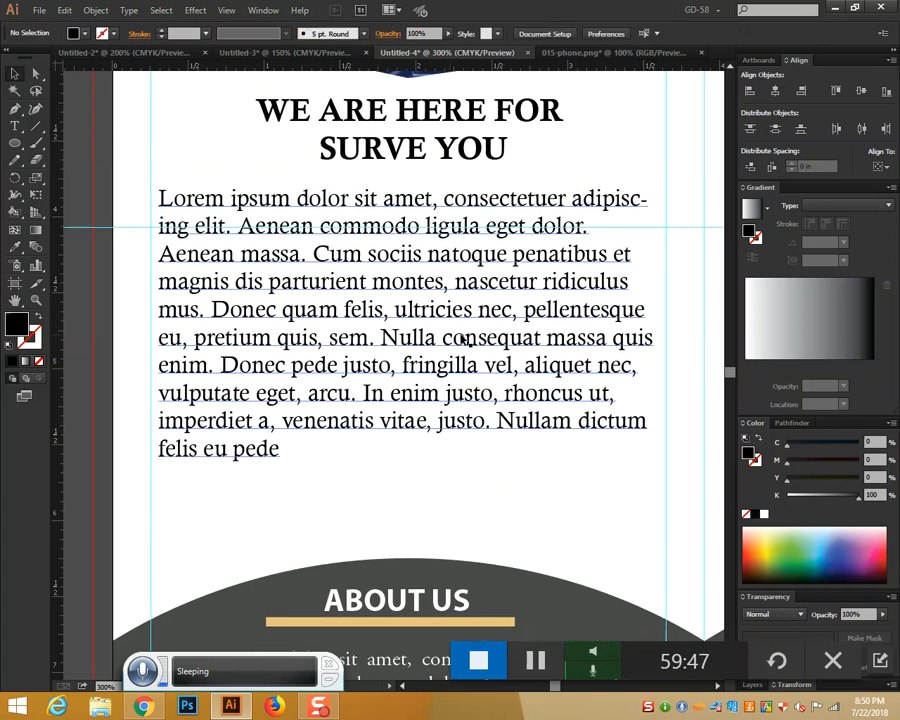
{"action": "left_click", "coordinate": [447, 311]}
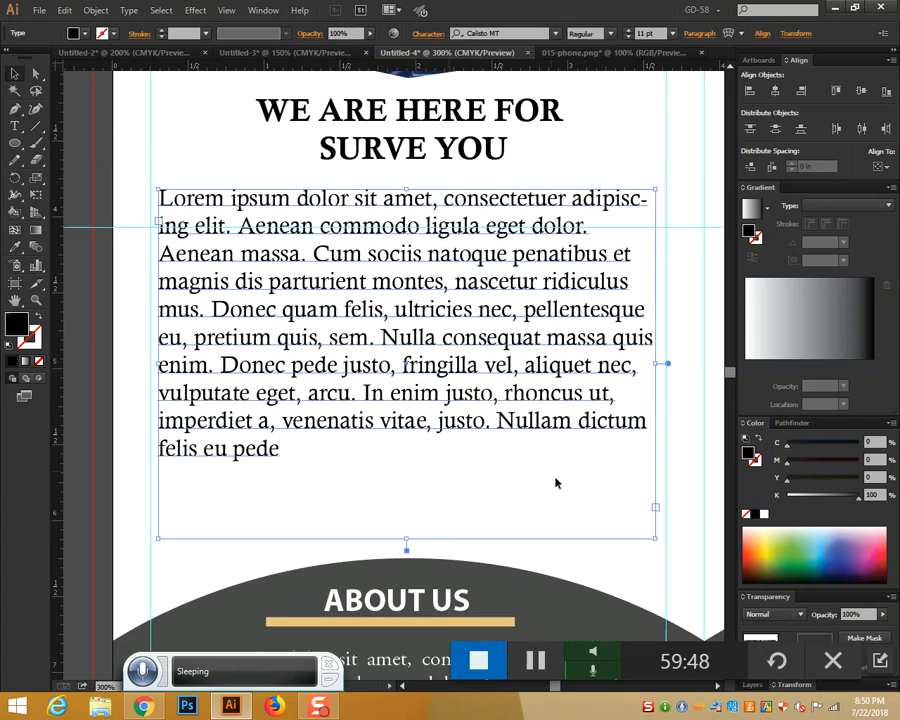
{"action": "left_click", "coordinate": [631, 137]}
{"action": "key", "text": "ctrl+1"}
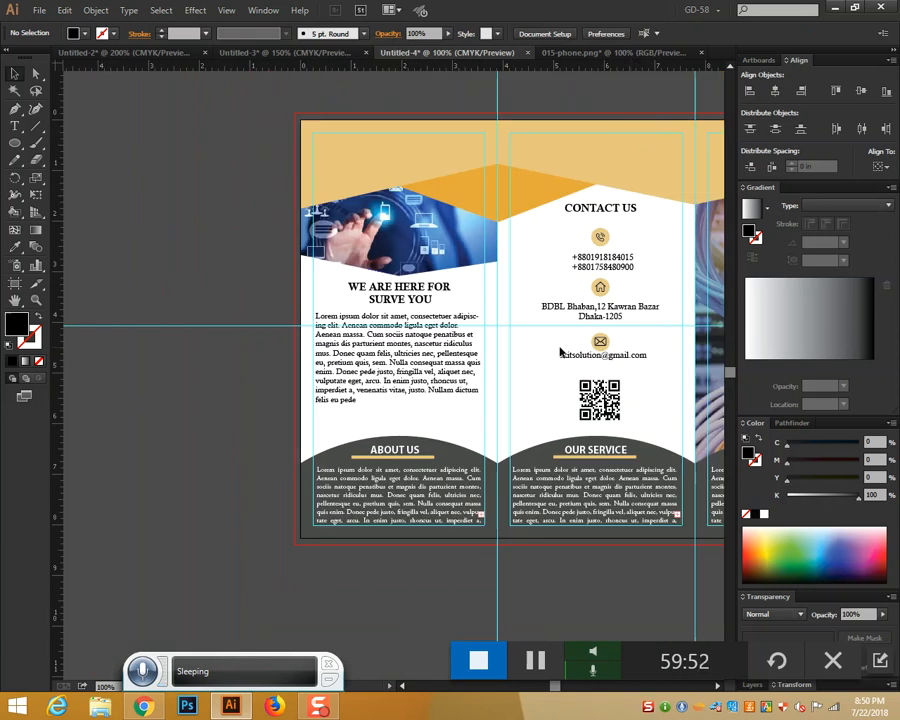
Close 015-phone.png without saving and return to the tri-fold brochure
{"action": "left_click_drag", "start_coordinate": [510, 338], "coordinate": [205, 317]}
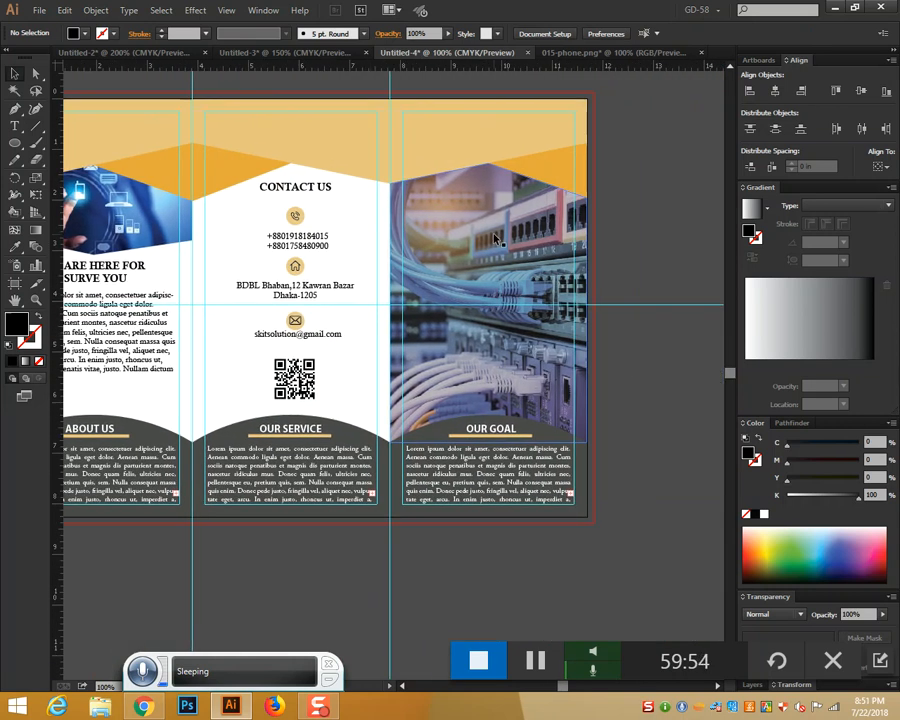
{"action": "left_click", "coordinate": [600, 52]}
{"action": "left_click", "coordinate": [700, 52]}
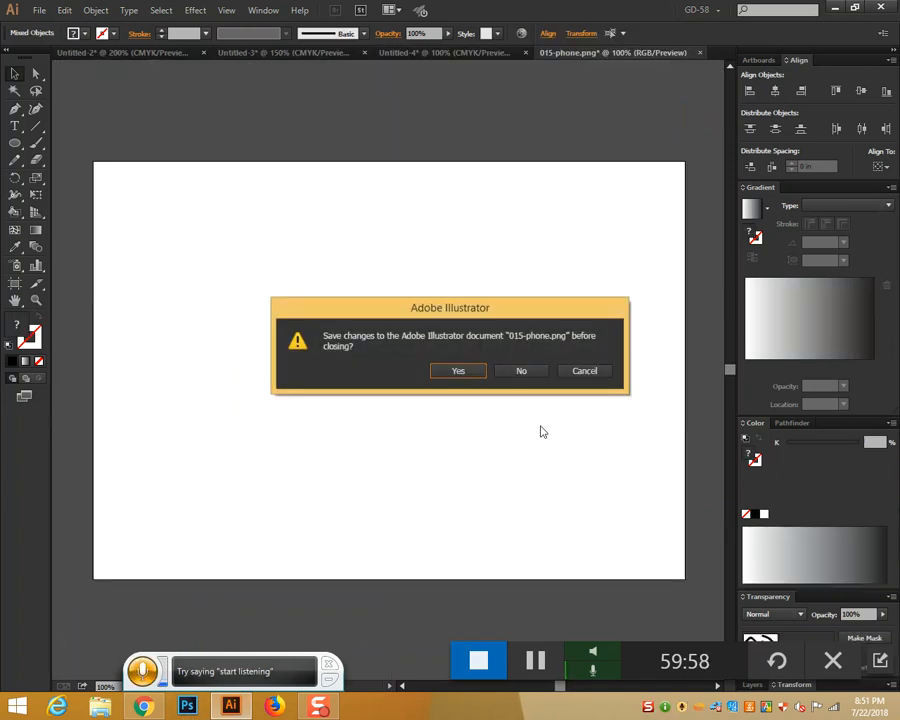
{"action": "left_click", "coordinate": [521, 371]}
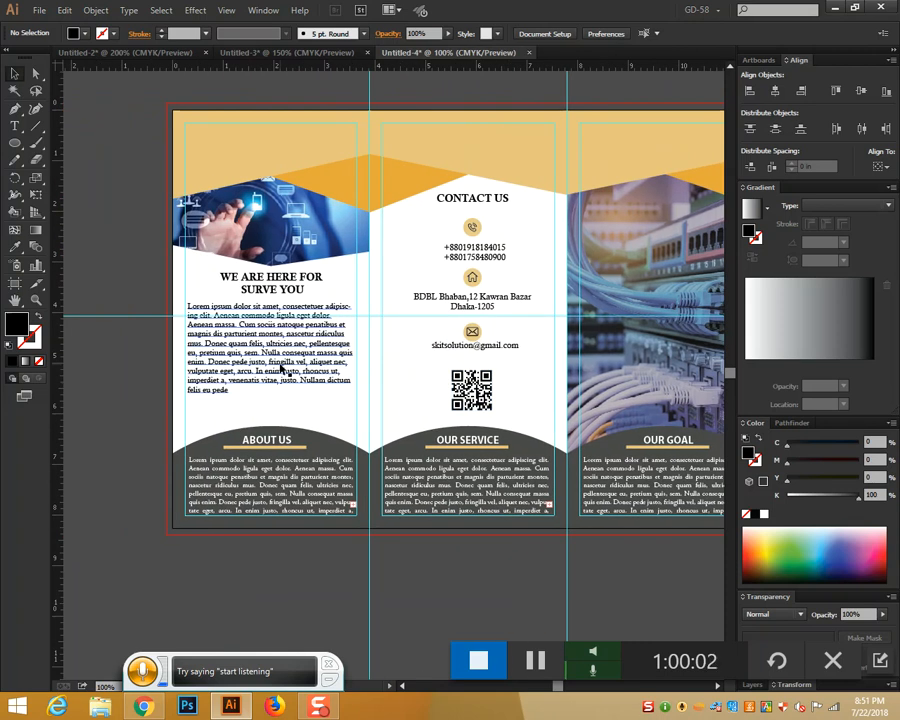
{"action": "left_click", "coordinate": [281, 368]}
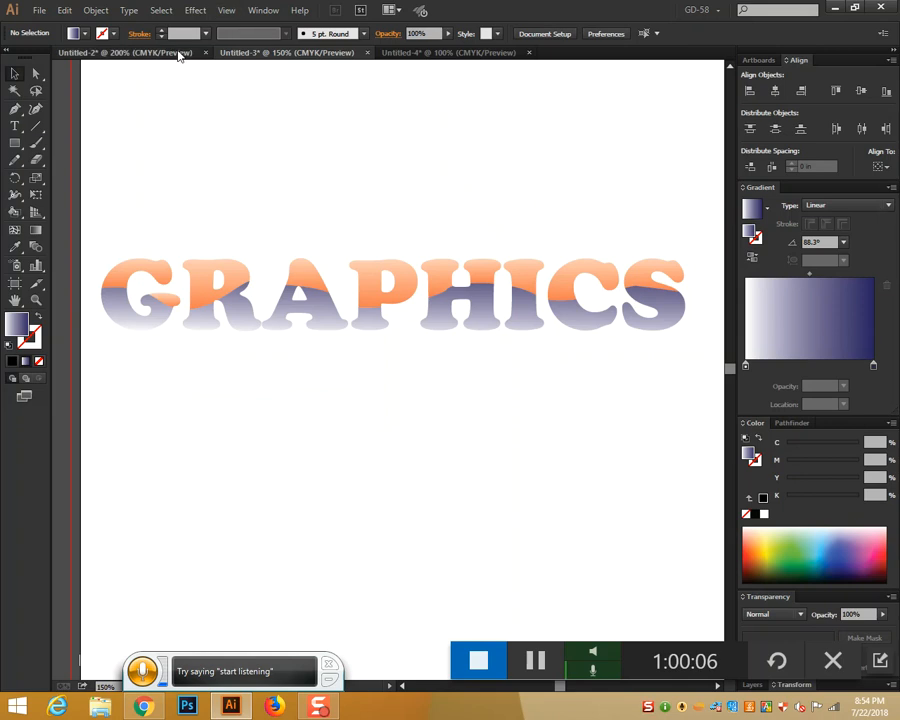
In the SK lettering document, unite the upper pieces of the S into one shape
{"action": "left_click", "coordinate": [178, 56]}
{"action": "scroll", "coordinate": [369, 341], "scroll_direction": "down", "scroll_amount": 5}
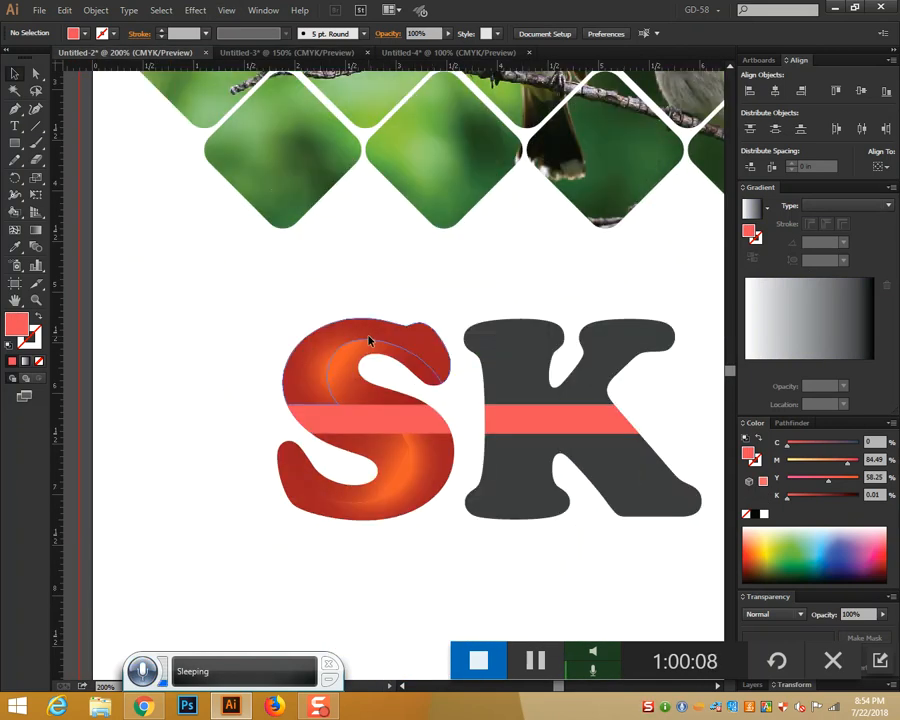
{"action": "scroll", "coordinate": [369, 341], "scroll_direction": "down", "scroll_amount": 1}
{"action": "left_click", "coordinate": [365, 368]}
{"action": "left_click", "coordinate": [453, 515]}
{"action": "left_click_drag", "start_coordinate": [209, 227], "coordinate": [696, 529]}
{"action": "left_click", "coordinate": [577, 520]}
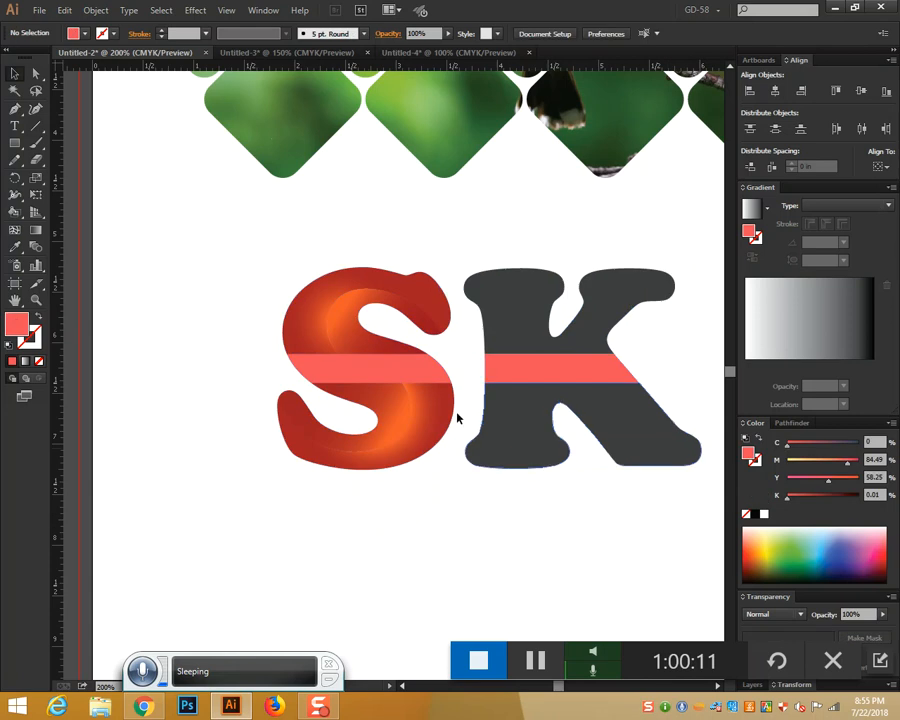
{"action": "left_click", "coordinate": [340, 312]}
{"action": "left_click_drag", "start_coordinate": [276, 271], "coordinate": [414, 328]}
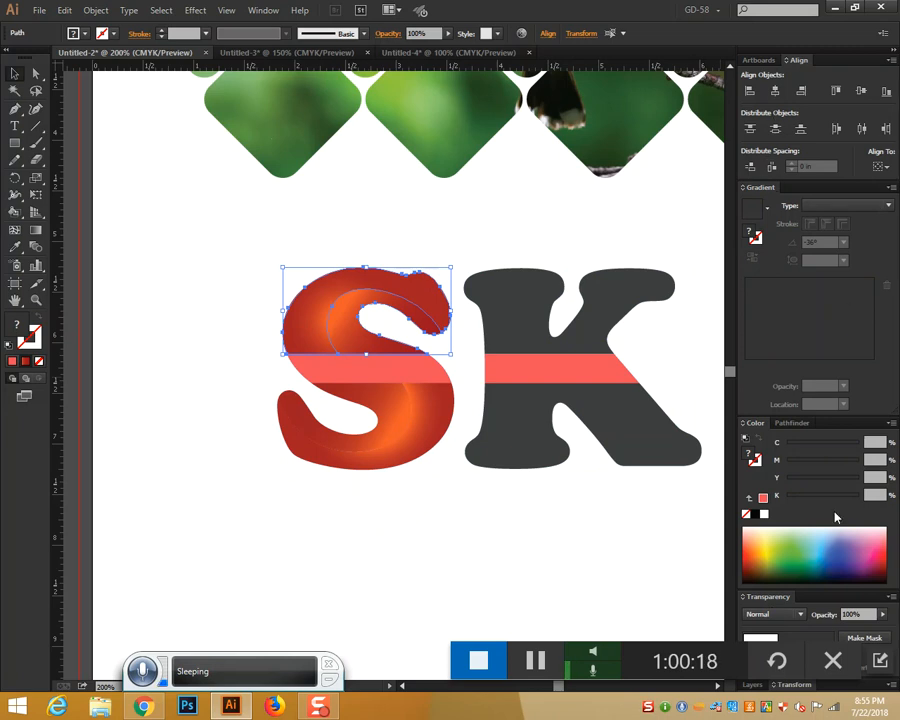
{"action": "left_click", "coordinate": [791, 423]}
{"action": "left_click", "coordinate": [748, 535]}
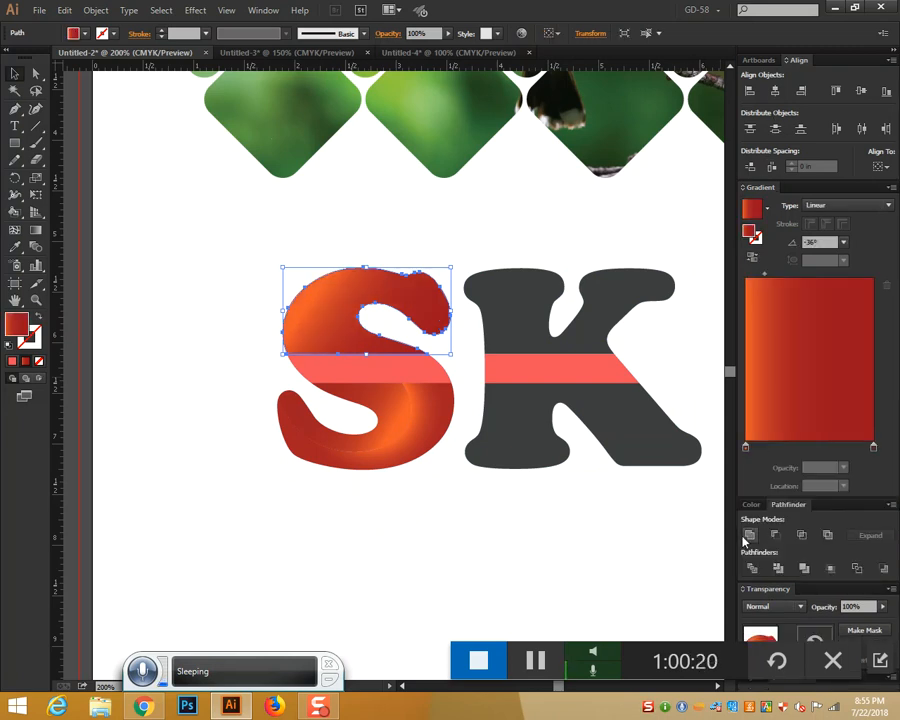
Unite the lower S pieces and give the whole S the K's dark grey fill
{"action": "left_click_drag", "start_coordinate": [438, 508], "coordinate": [330, 456]}
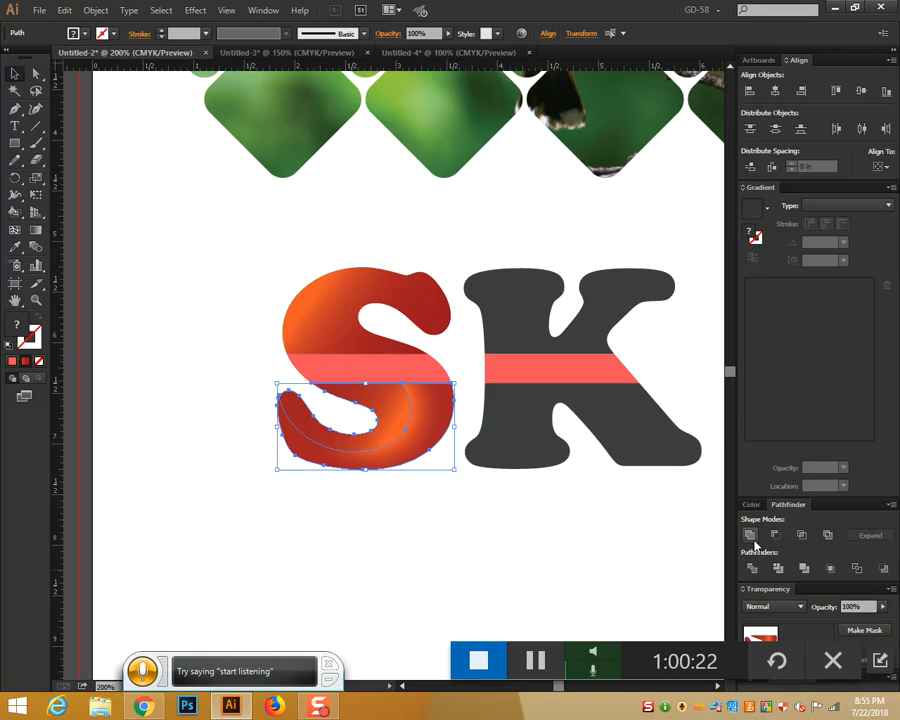
{"action": "left_click", "coordinate": [752, 543]}
{"action": "left_click", "coordinate": [552, 512]}
{"action": "left_click", "coordinate": [416, 410]}
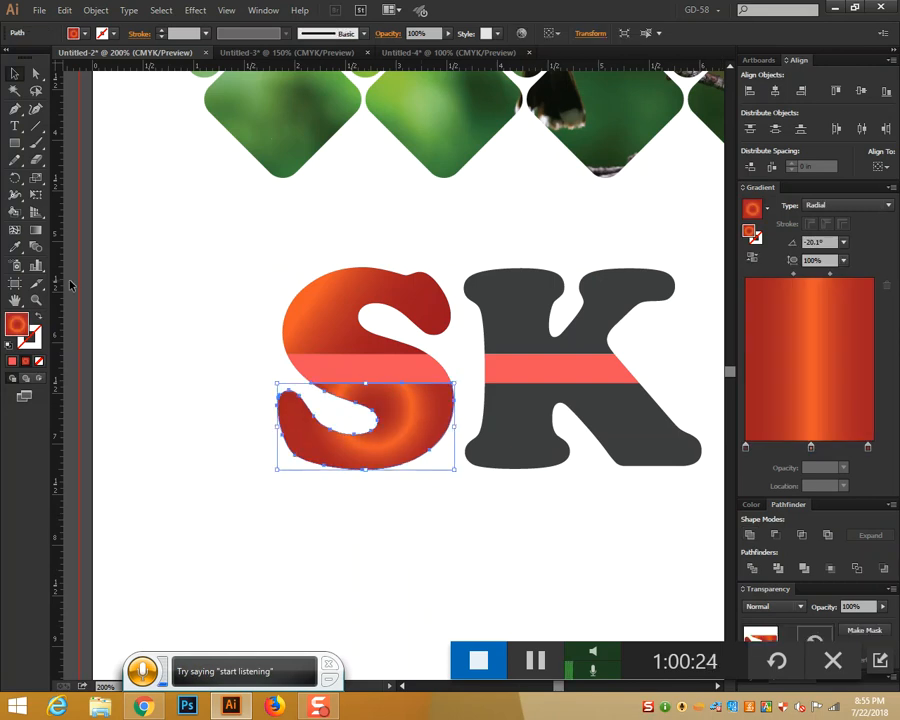
{"action": "left_click", "coordinate": [376, 304], "text": "shift"}
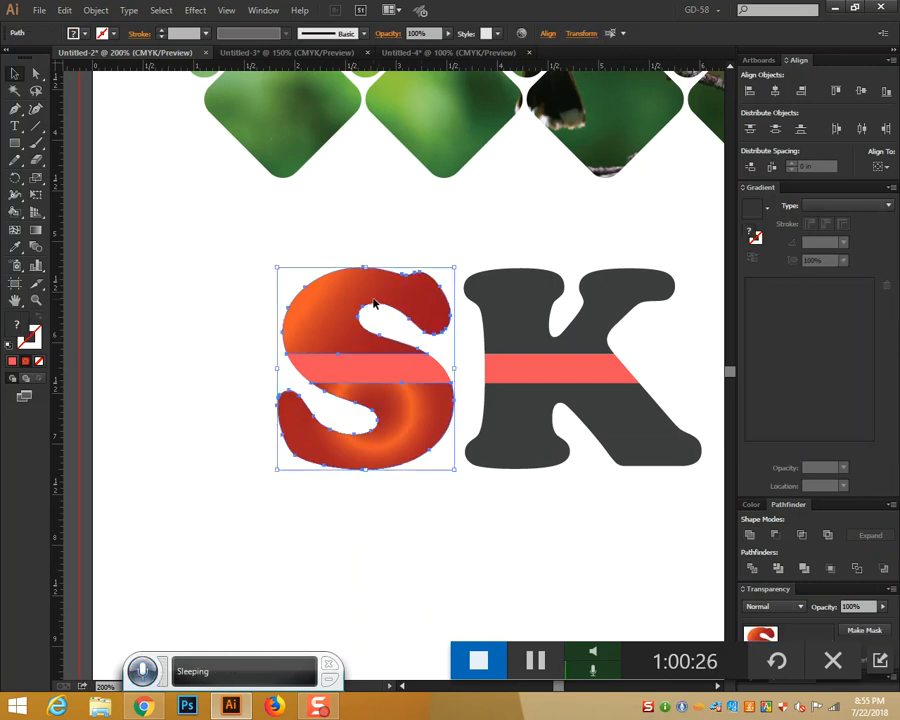
{"action": "left_click", "coordinate": [15, 246]}
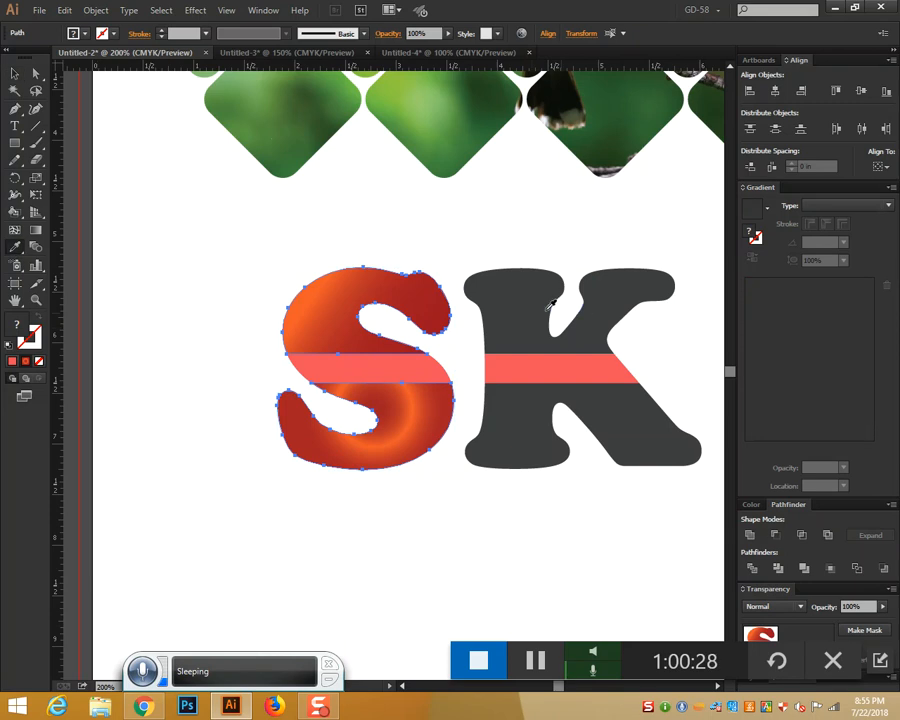
{"action": "left_click", "coordinate": [628, 333]}
Select and copy the whole SK logo, then go back to the brochure document
{"action": "key", "text": "v"}
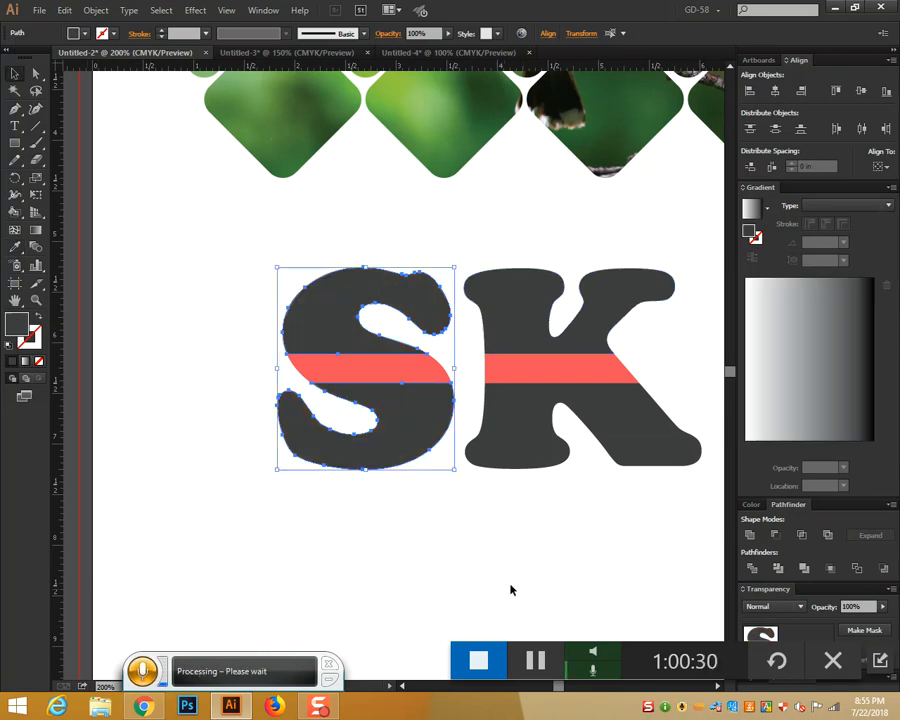
{"action": "left_click", "coordinate": [631, 538]}
{"action": "left_click_drag", "start_coordinate": [631, 538], "coordinate": [253, 291]}
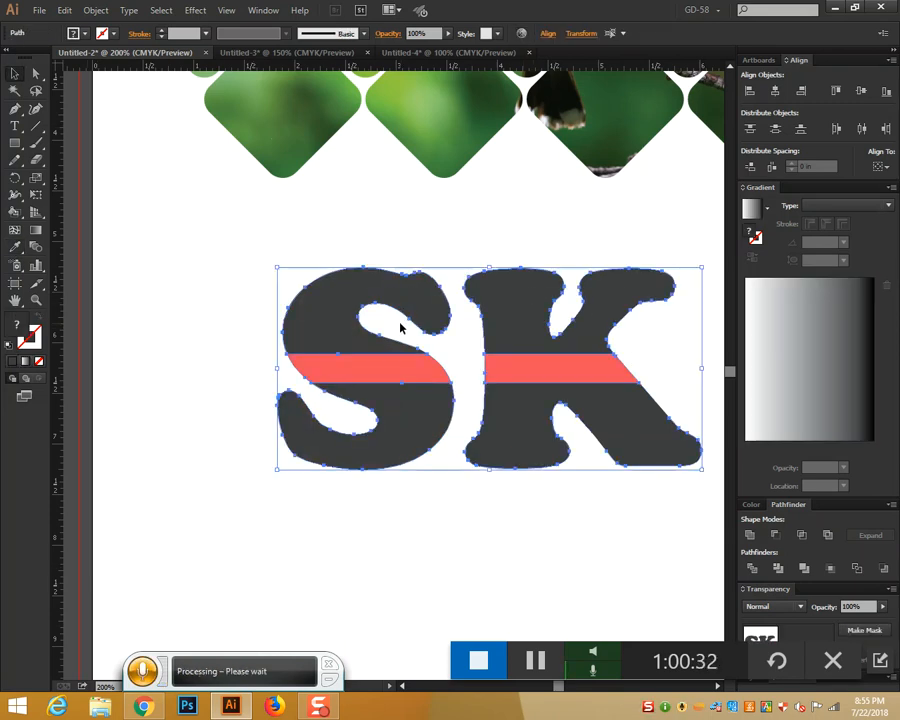
{"action": "left_click", "coordinate": [303, 55]}
{"action": "left_click", "coordinate": [443, 54]}
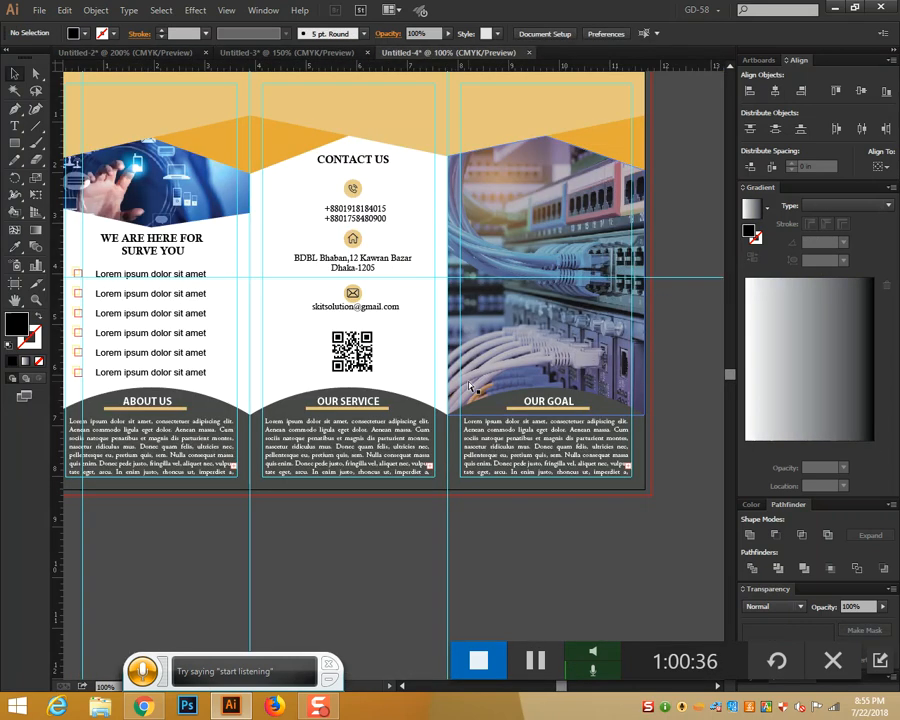
Paste the SK logo, scale it to about 1.63 × 0.78 in, and place it atop the right panel
{"action": "key", "text": "ctrl+v"}
{"action": "scroll", "coordinate": [470, 385], "scroll_direction": "up", "scroll_amount": 3}
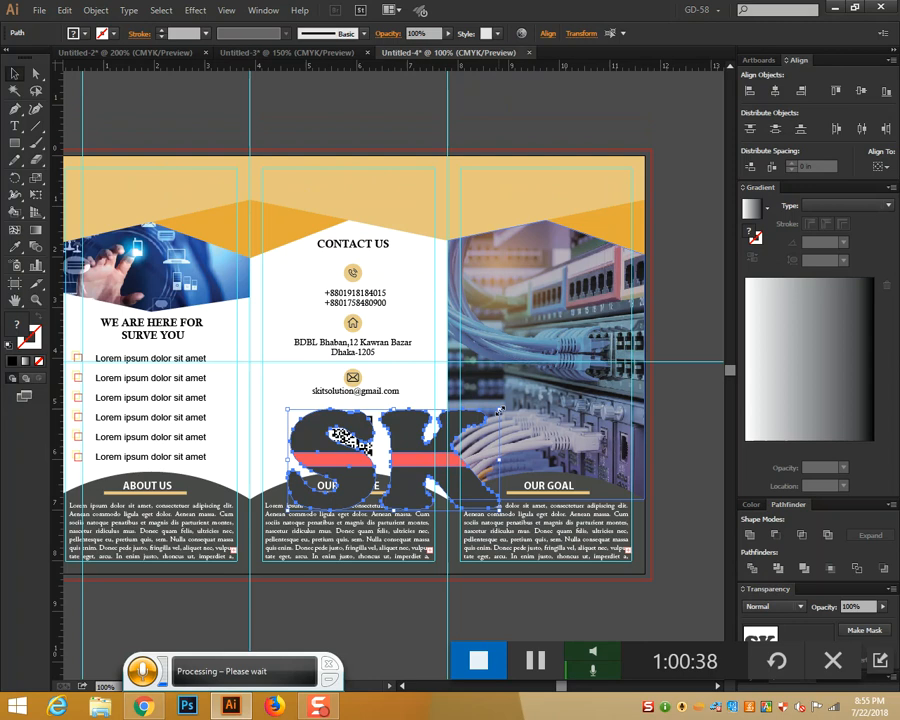
{"action": "left_click_drag", "start_coordinate": [499, 410], "coordinate": [536, 194]}
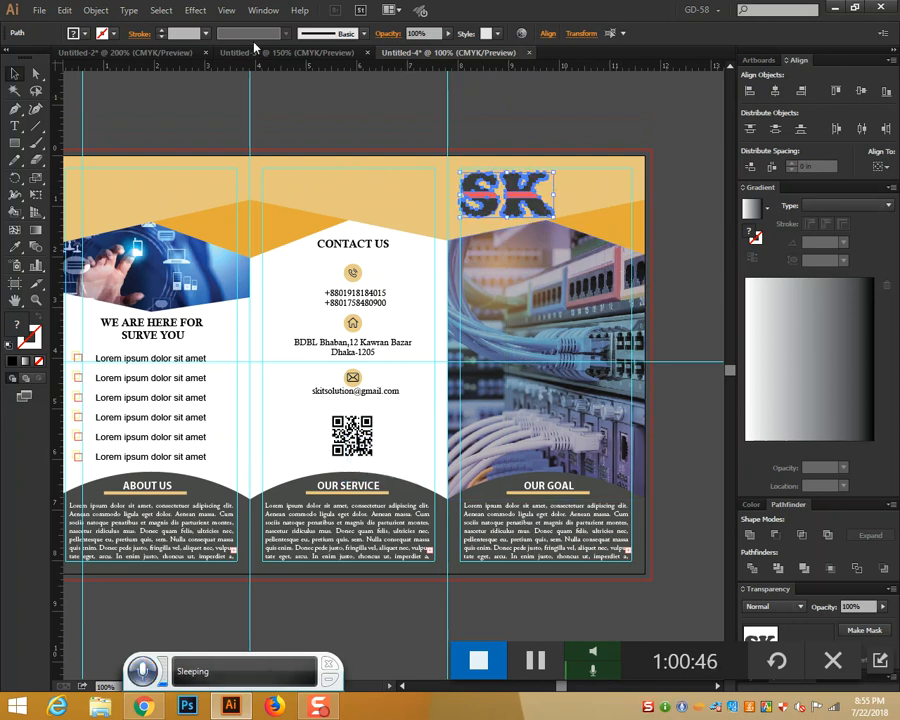
{"action": "mouse_move", "coordinate": [508, 196]}
{"action": "left_mouse_down"}
{"action": "mouse_move", "coordinate": [510, 187]}
{"action": "mouse_move", "coordinate": [513, 194]}
{"action": "left_mouse_up"}
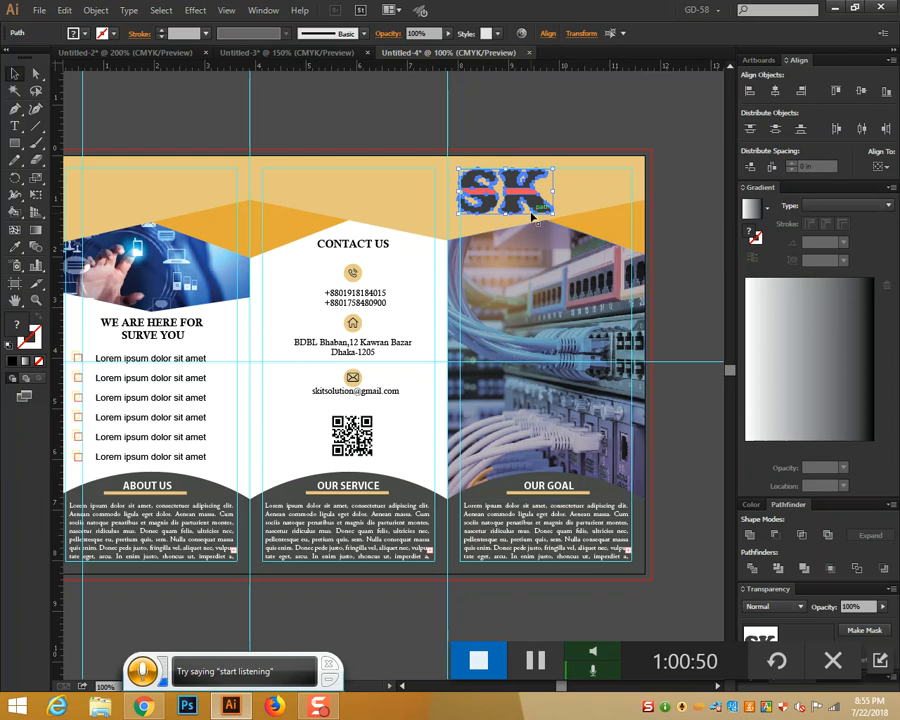
{"action": "key", "text": "ctrl+equal"}
{"action": "key", "text": "ctrl+equal"}
{"action": "key", "text": "ctrl+equal"}
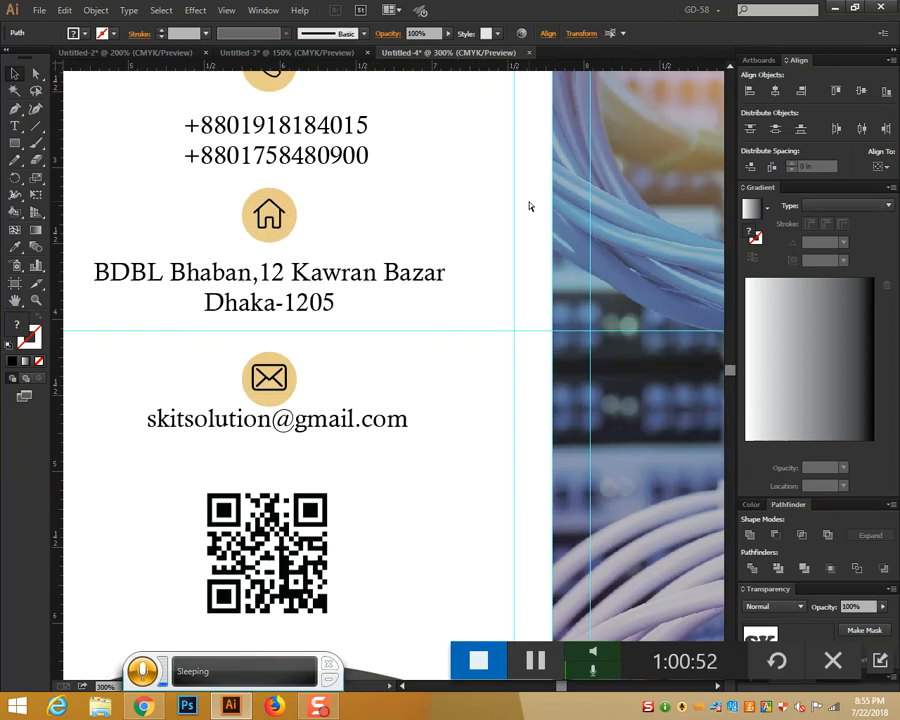
{"action": "mouse_move", "coordinate": [538, 107]}
{"action": "left_mouse_down"}
{"action": "mouse_move", "coordinate": [440, 275]}
{"action": "mouse_move", "coordinate": [366, 518]}
{"action": "left_mouse_up"}
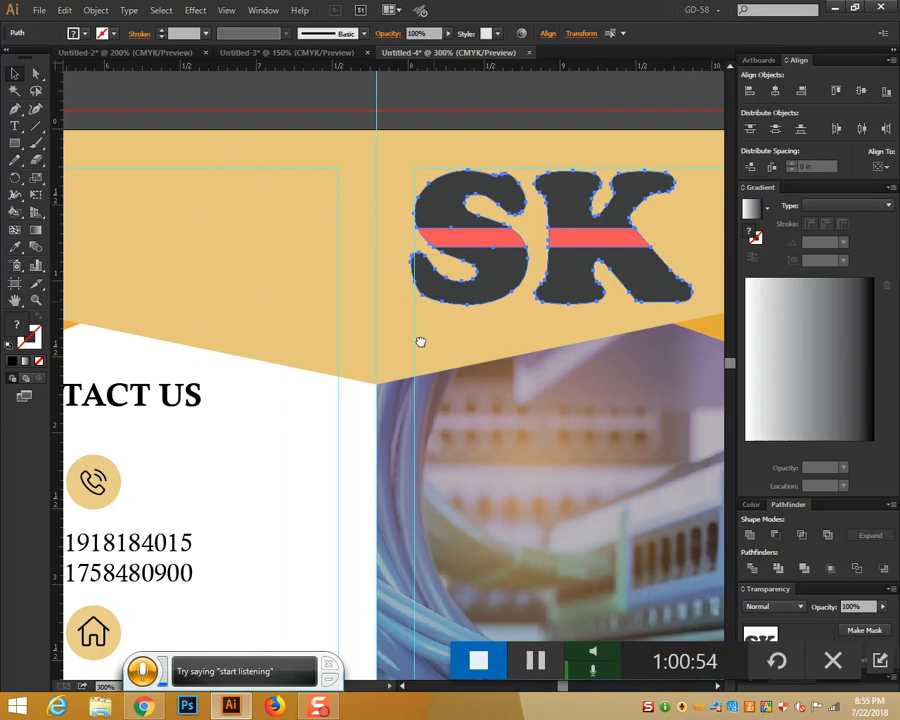
{"action": "left_click_drag", "start_coordinate": [421, 341], "coordinate": [399, 412]}
{"action": "left_click_drag", "start_coordinate": [493, 347], "coordinate": [500, 349]}
{"action": "key", "text": "ctrl+shift+a"}
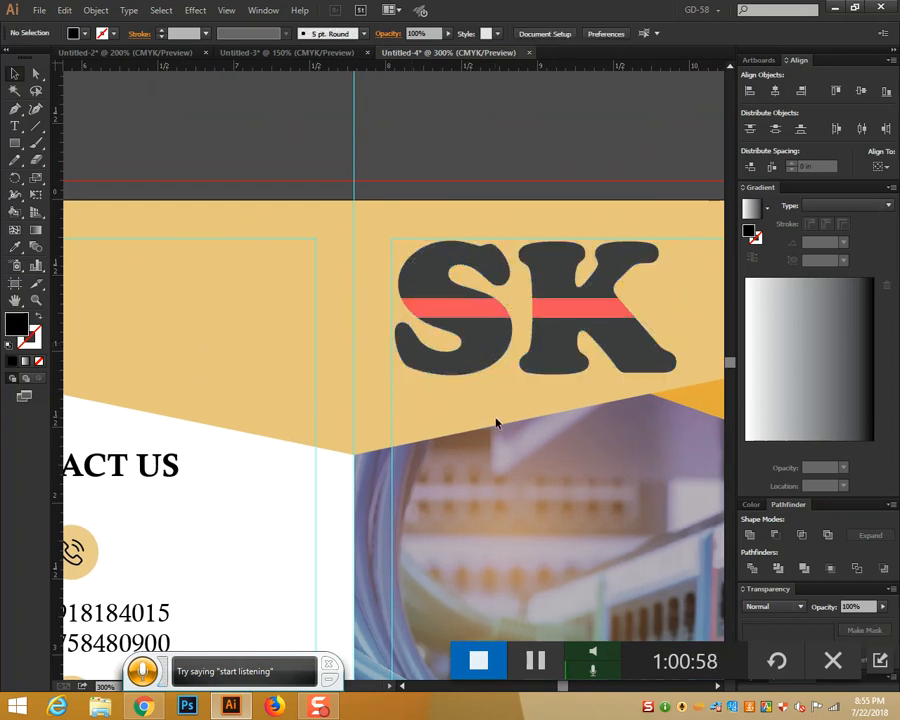
{"action": "key", "text": "ctrl+minus"}
{"action": "key", "text": "ctrl+minus"}
{"action": "key", "text": "ctrl+minus"}
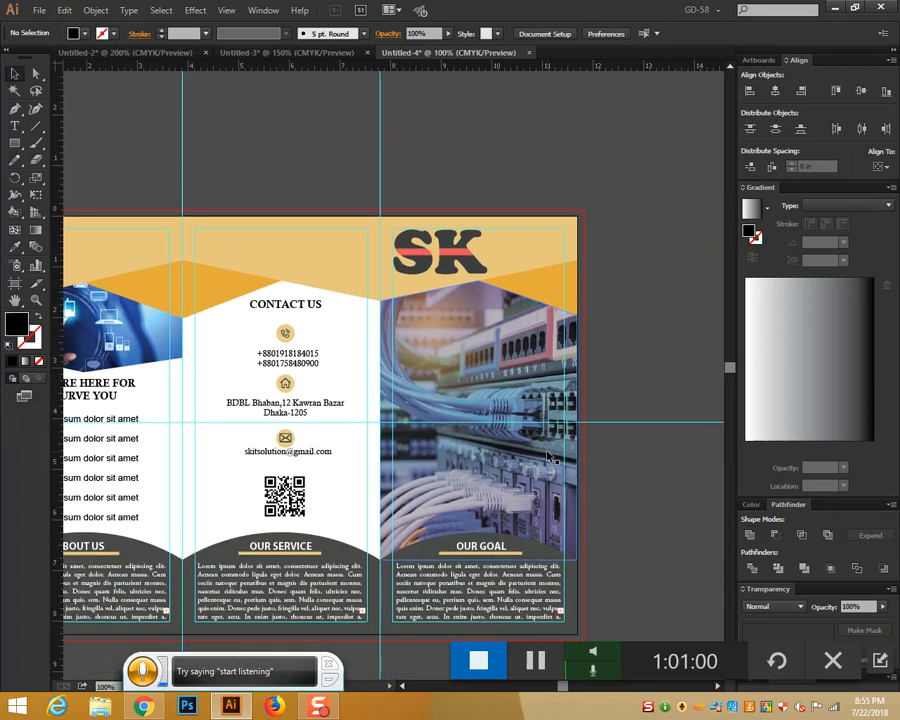
{"action": "left_click_drag", "start_coordinate": [338, 412], "coordinate": [570, 446]}
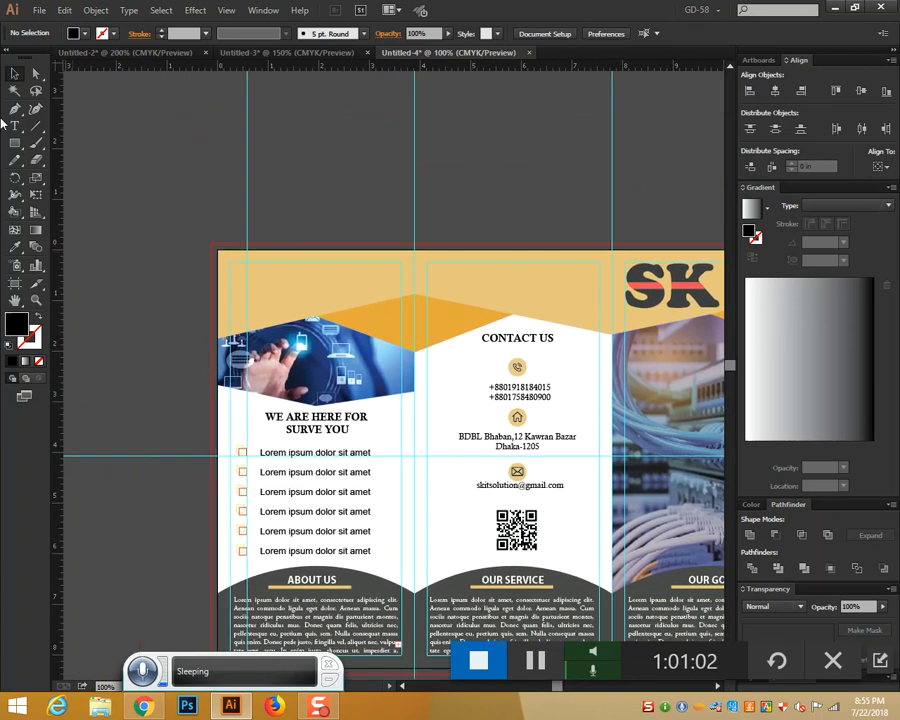
Type 'WE CARE ABOUT YOU PROBLEM' in the left header, styled like WE ARE HERE FOR
{"action": "left_click", "coordinate": [15, 125]}
{"action": "scroll", "coordinate": [308, 256], "scroll_direction": "down", "scroll_amount": 2}
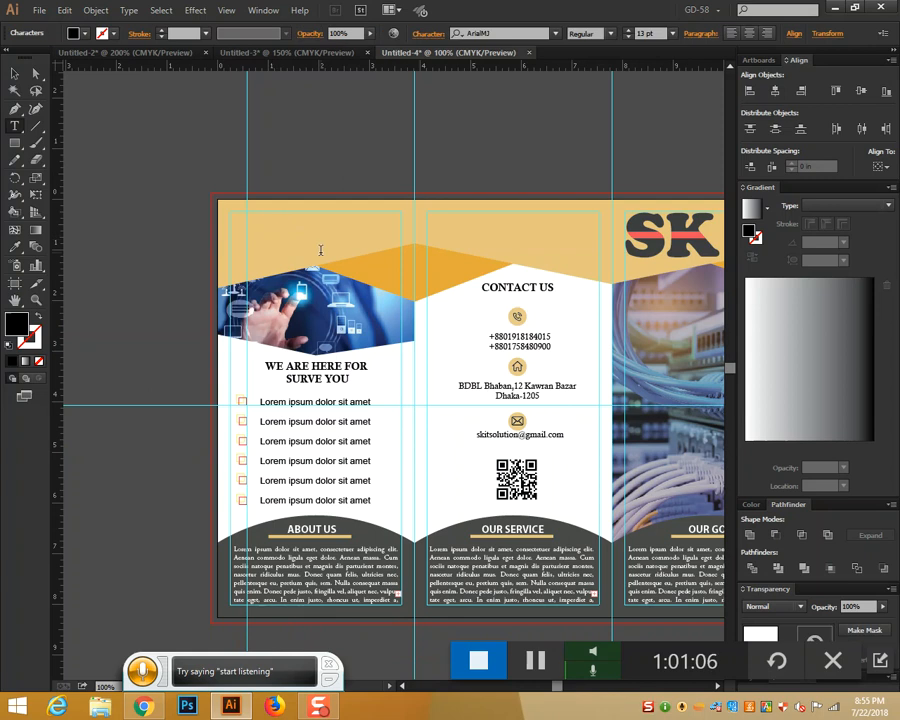
{"action": "type", "text": "WE "}
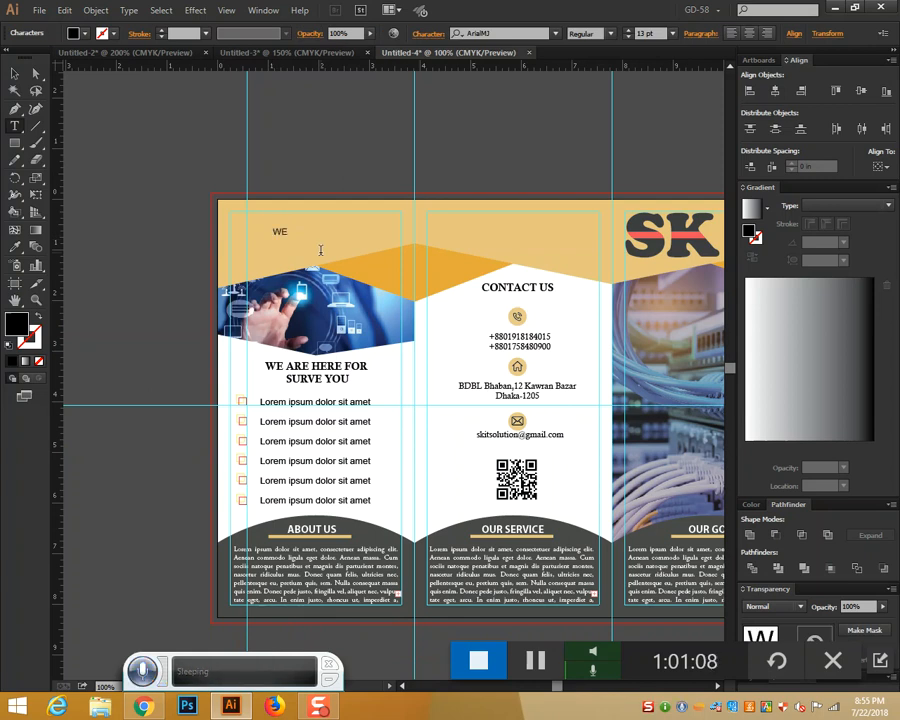
{"action": "type", "text": "CARE ABOUT YOU PL"}
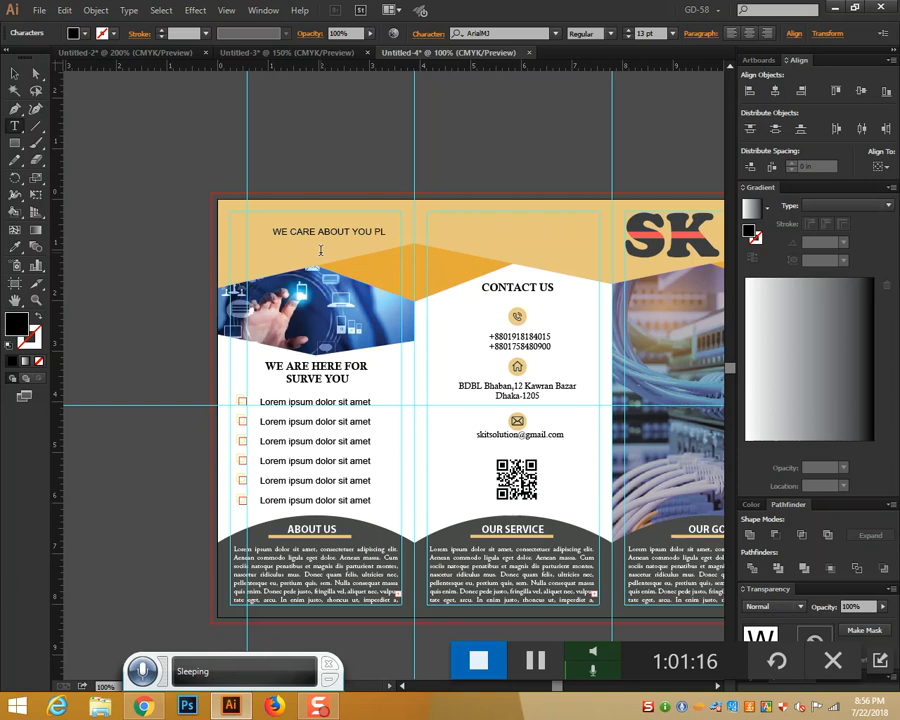
{"action": "key", "text": "BackSpace"}
{"action": "type", "text": "ROBLEM"}
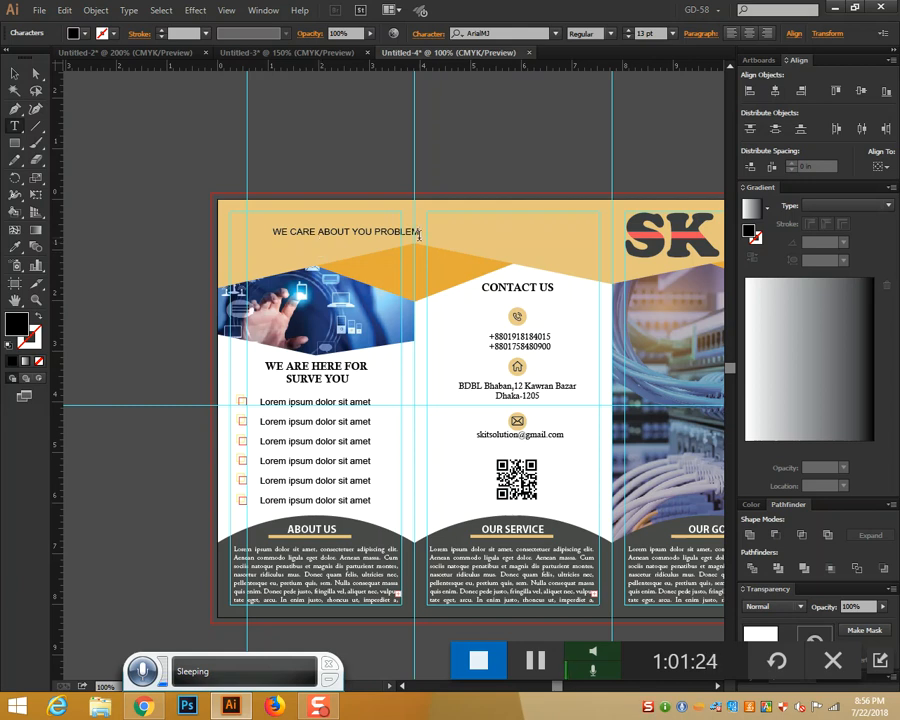
{"action": "left_click_drag", "start_coordinate": [419, 235], "coordinate": [213, 217]}
{"action": "left_click", "coordinate": [15, 247]}
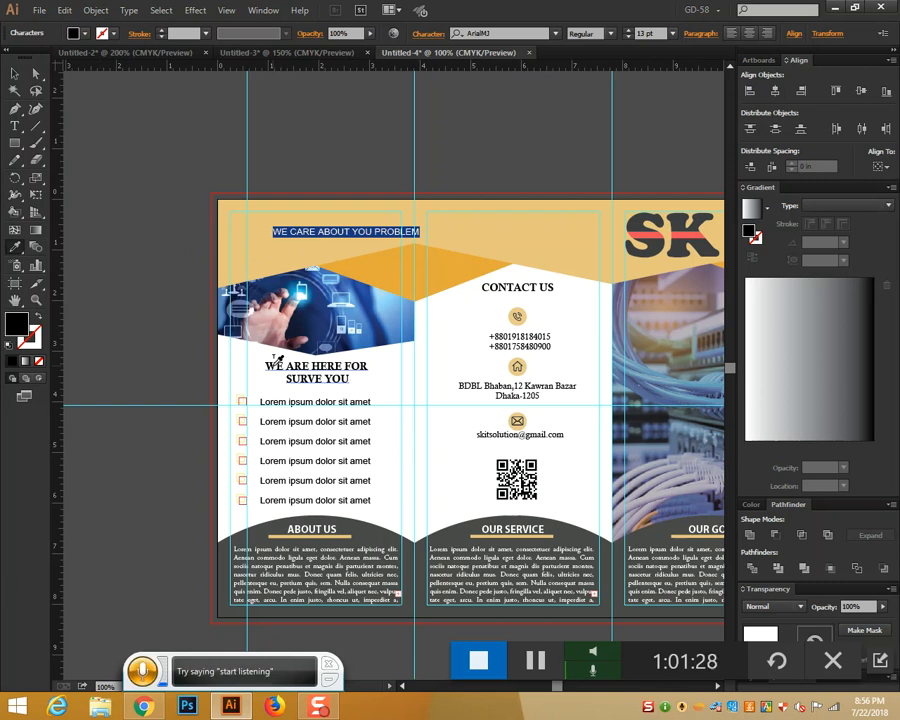
{"action": "left_click", "coordinate": [278, 358]}
{"action": "left_click", "coordinate": [15, 74]}
{"action": "left_click_drag", "start_coordinate": [338, 236], "coordinate": [383, 235]}
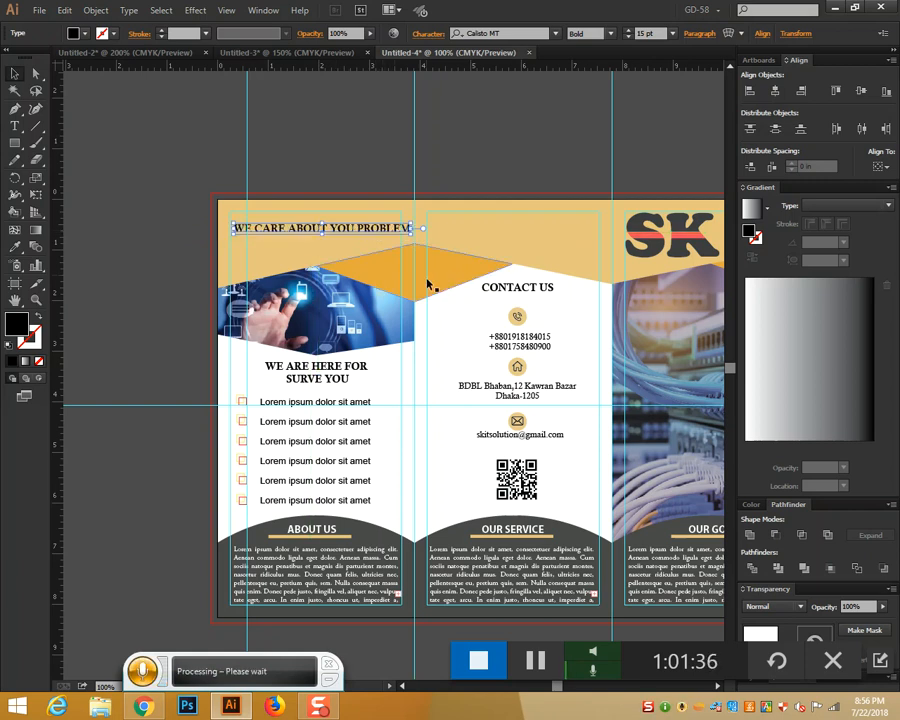
Break the heading before PROBLEM and set its font to Cooper Black
{"action": "left_click", "coordinate": [15, 127]}
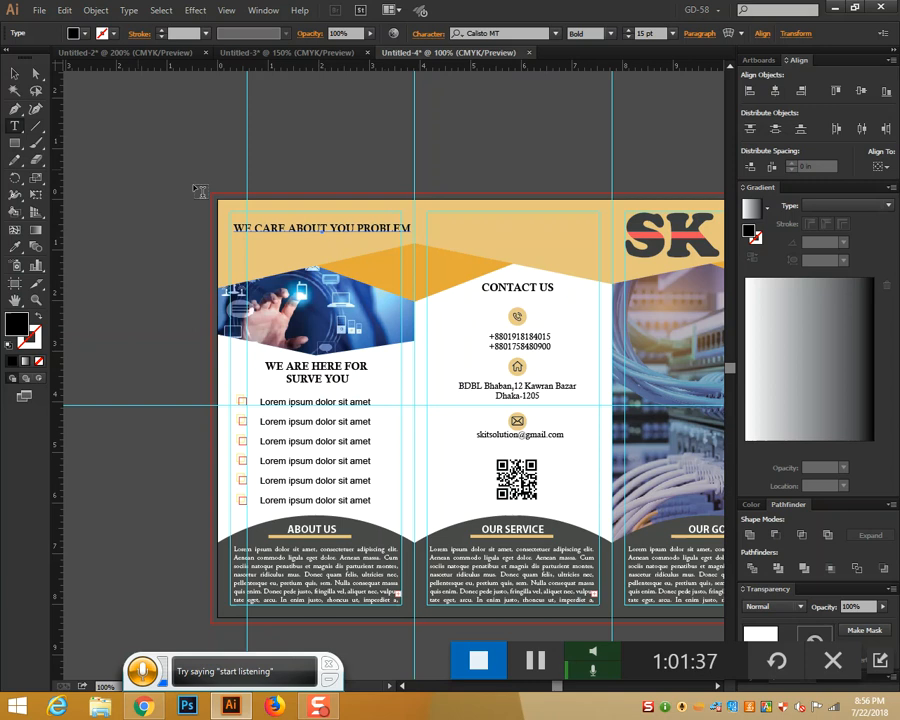
{"action": "left_click", "coordinate": [357, 228]}
{"action": "key", "text": "Return"}
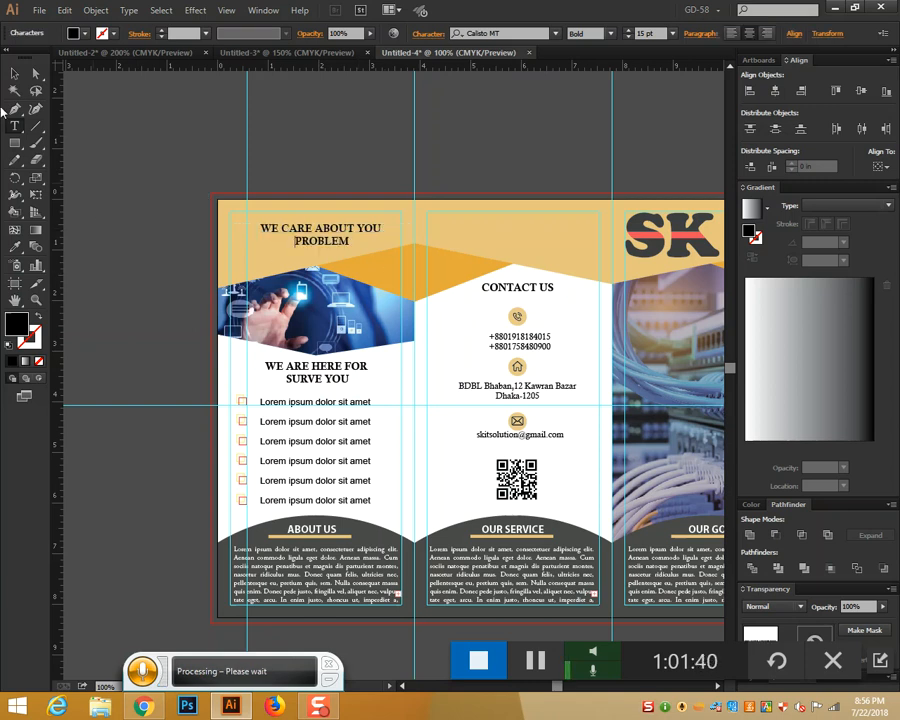
{"action": "key", "text": "Escape"}
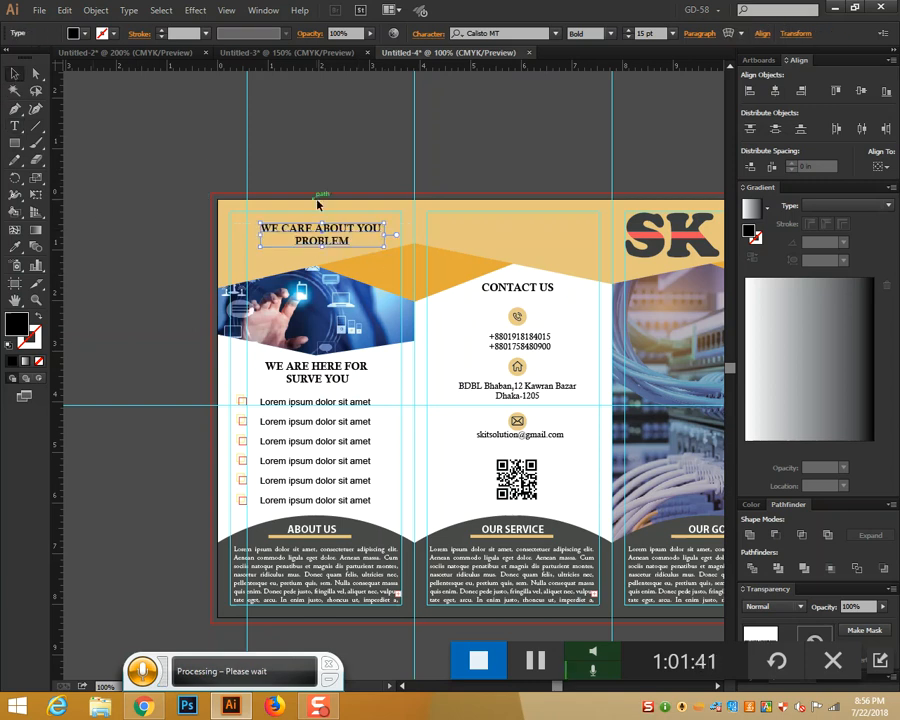
{"action": "left_click", "coordinate": [553, 33]}
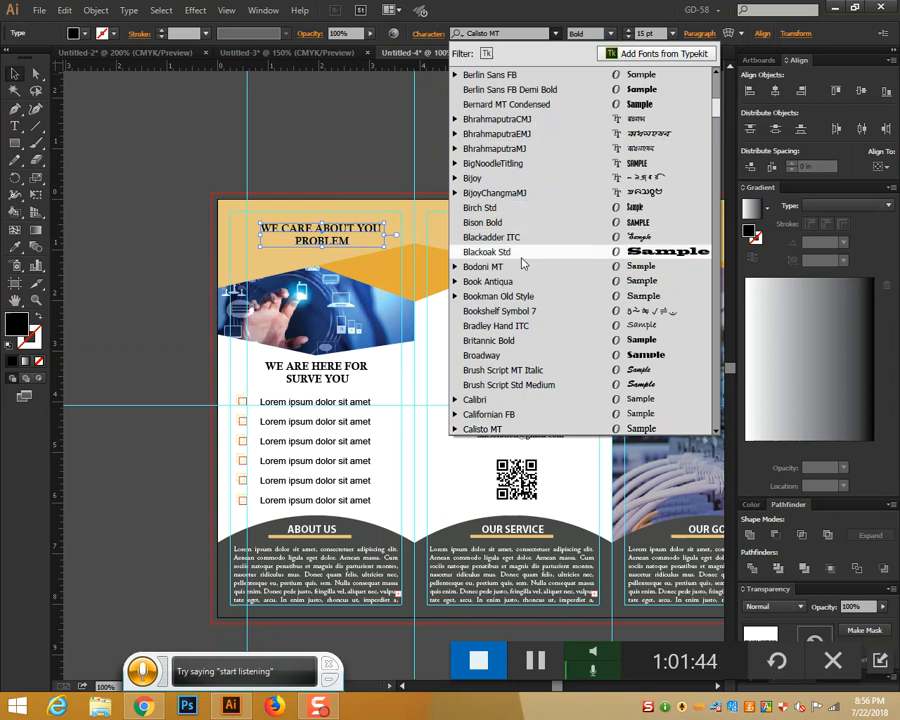
{"action": "scroll", "coordinate": [521, 255], "scroll_direction": "down", "scroll_amount": 5}
{"action": "scroll", "coordinate": [521, 263], "scroll_direction": "down", "scroll_amount": 7}
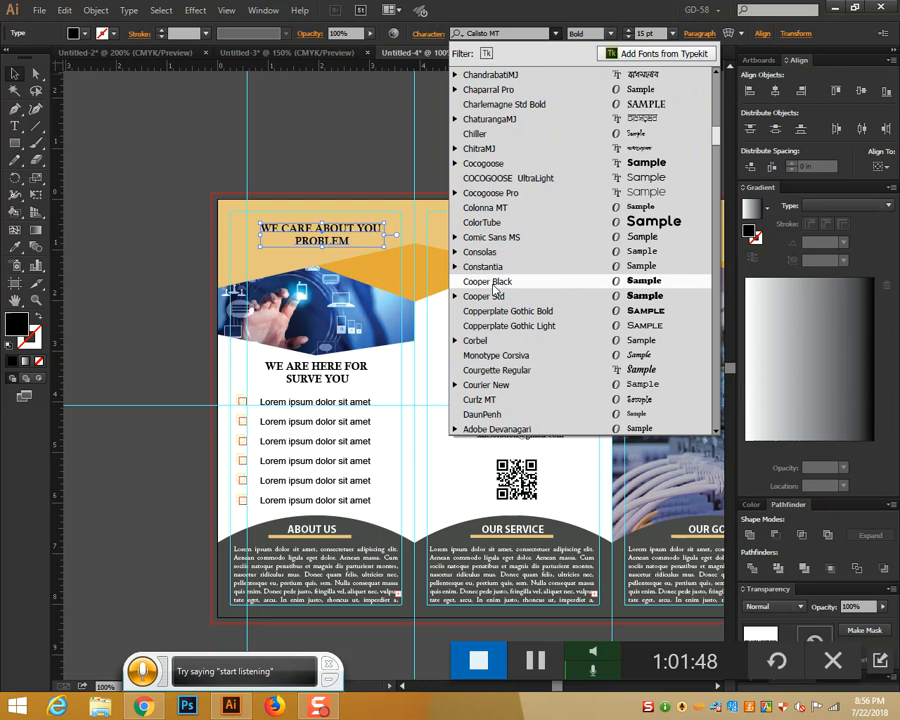
{"action": "left_click", "coordinate": [495, 281]}
Enlarge the heading to 20 pt and move it up to the left panel's top
{"action": "left_click", "coordinate": [629, 30]}
{"action": "left_click", "coordinate": [629, 30]}
{"action": "left_click", "coordinate": [629, 30]}
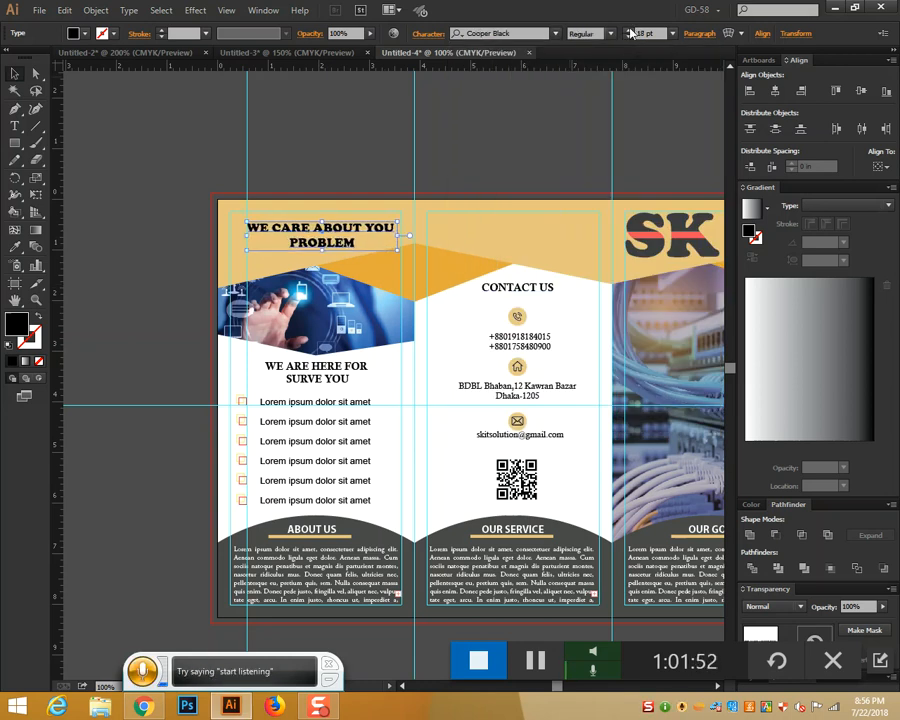
{"action": "left_click", "coordinate": [629, 31]}
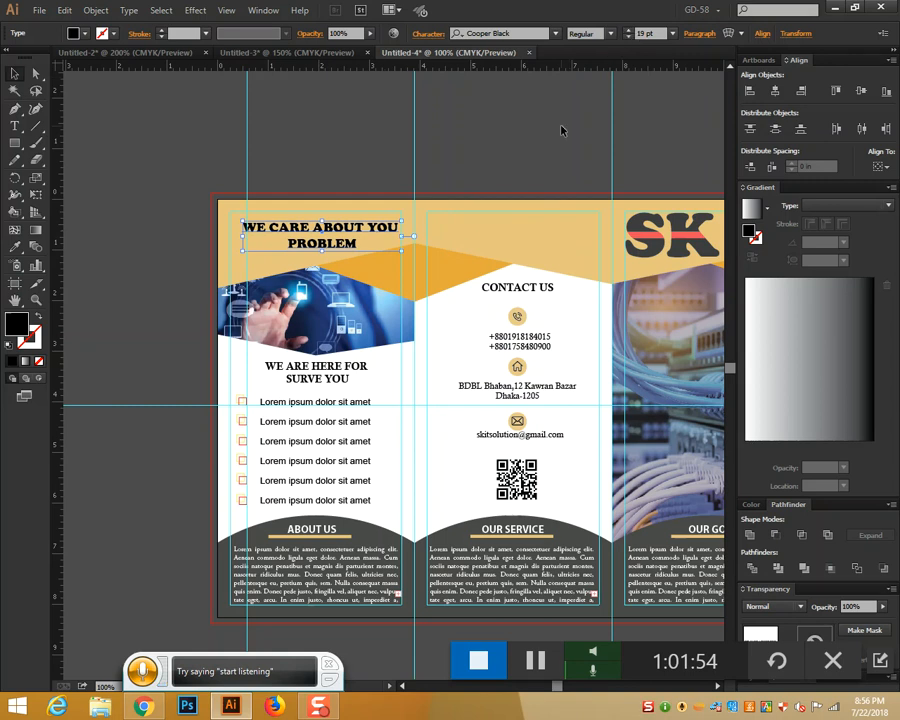
{"action": "left_click", "coordinate": [629, 32]}
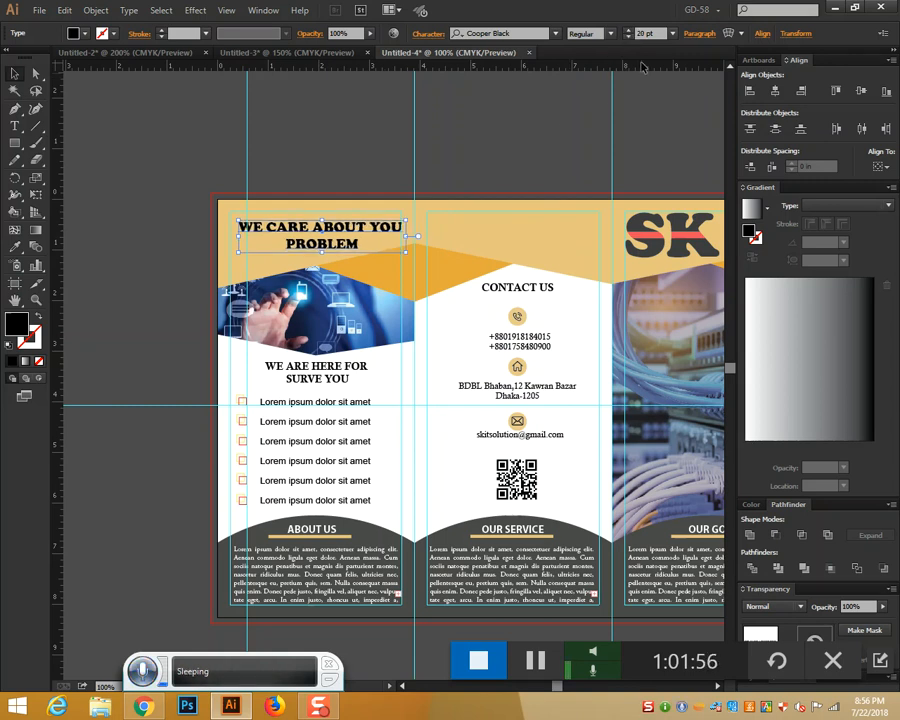
{"action": "left_click_drag", "start_coordinate": [328, 234], "coordinate": [323, 229]}
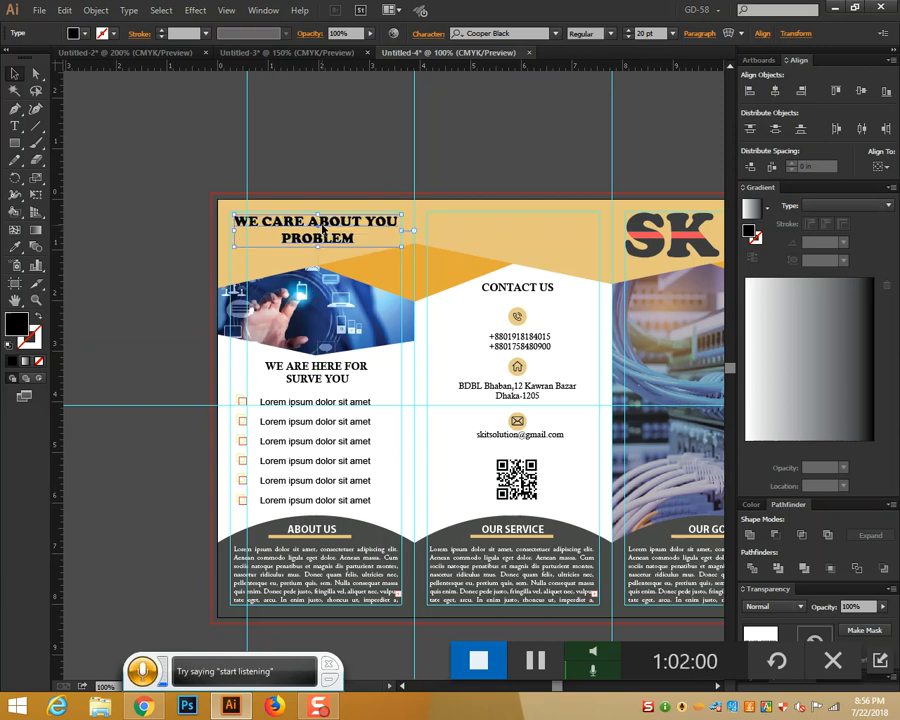
{"action": "left_click", "coordinate": [350, 157]}
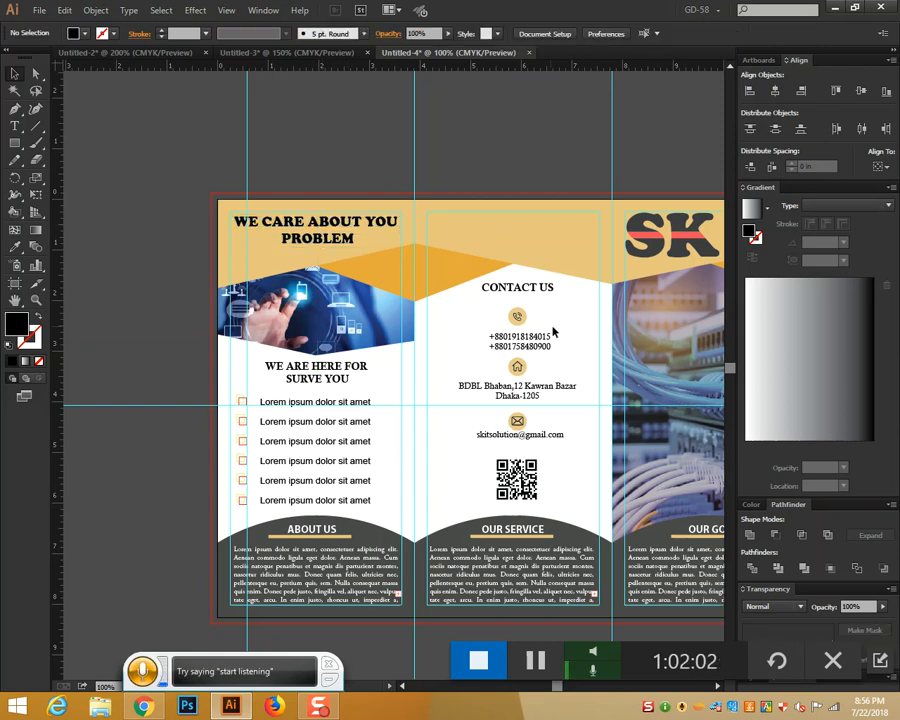
{"action": "left_click_drag", "start_coordinate": [554, 320], "coordinate": [474, 333]}
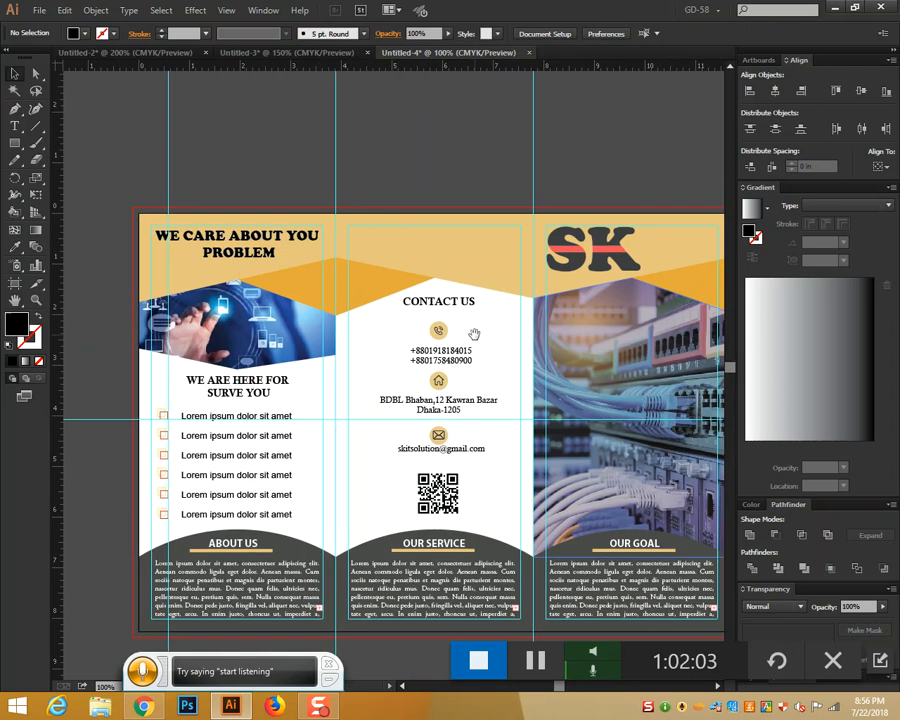
{"action": "left_click", "coordinate": [15, 126]}
{"action": "left_click_drag", "start_coordinate": [482, 299], "coordinate": [394, 311]}
{"action": "left_click", "coordinate": [344, 262]}
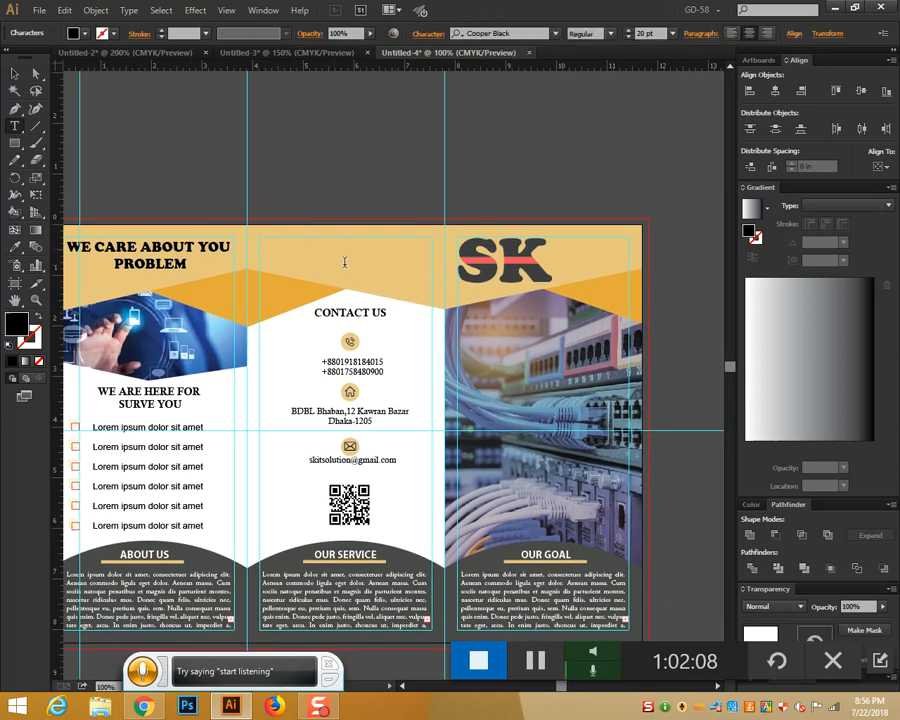
Type 'WE MAKE YOUR / DREAM TRUE' on two lines and centre it in the middle header
{"action": "type", "text": "WE"}
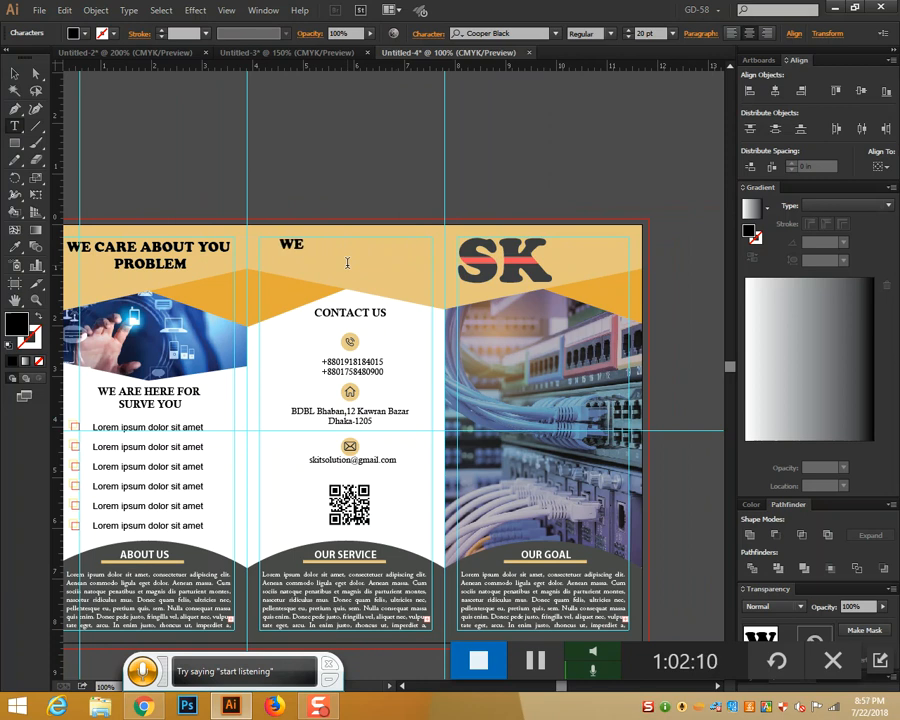
{"action": "type", "text": " MAKE YO"}
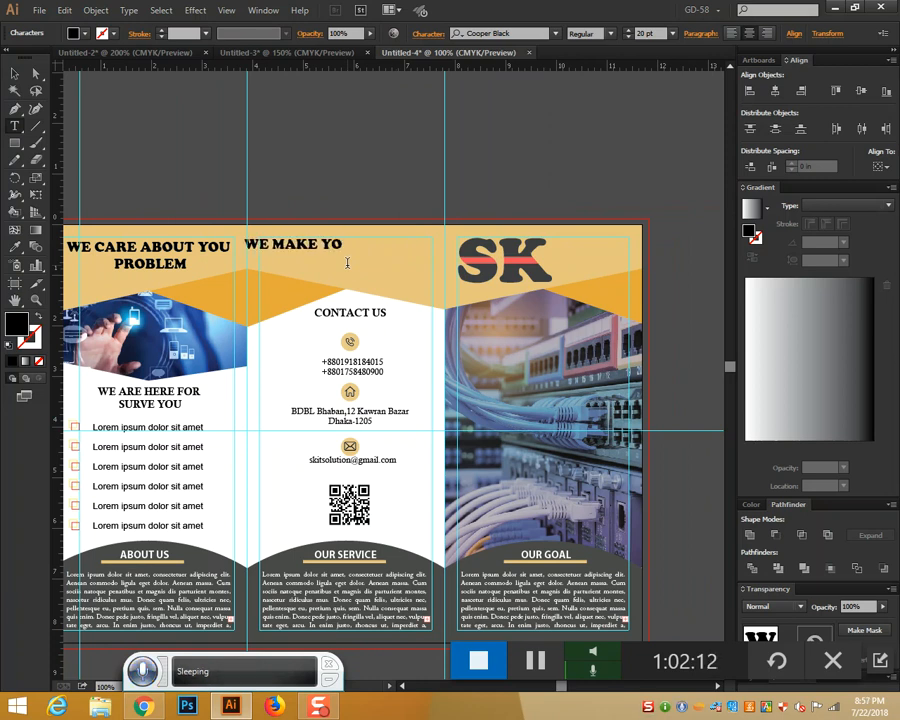
{"action": "type", "text": "UR DREAM"}
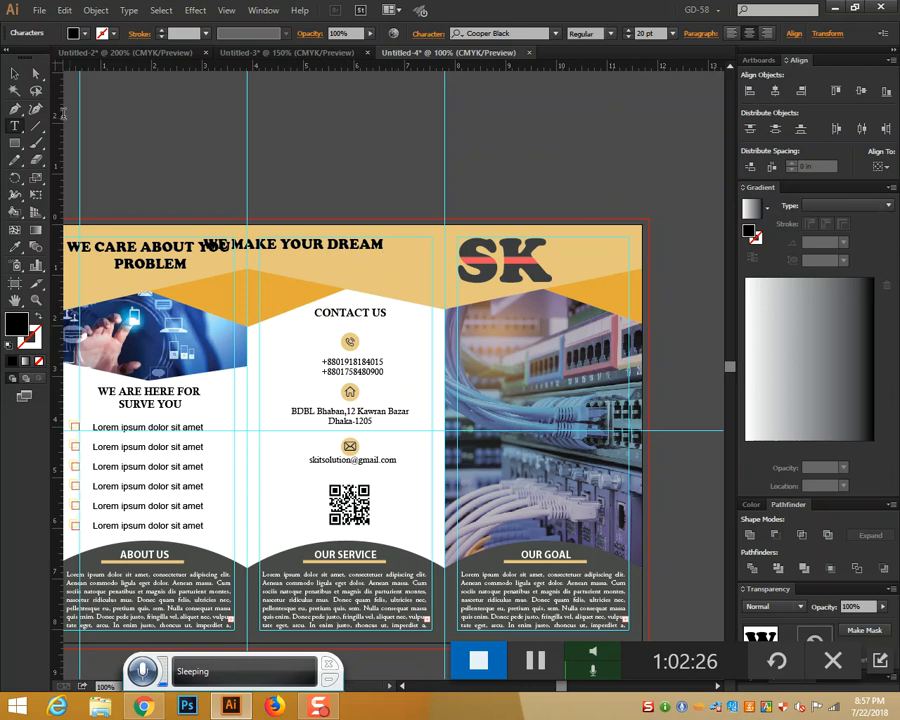
{"action": "key", "text": "Escape"}
{"action": "left_click_drag", "start_coordinate": [351, 251], "coordinate": [402, 256]}
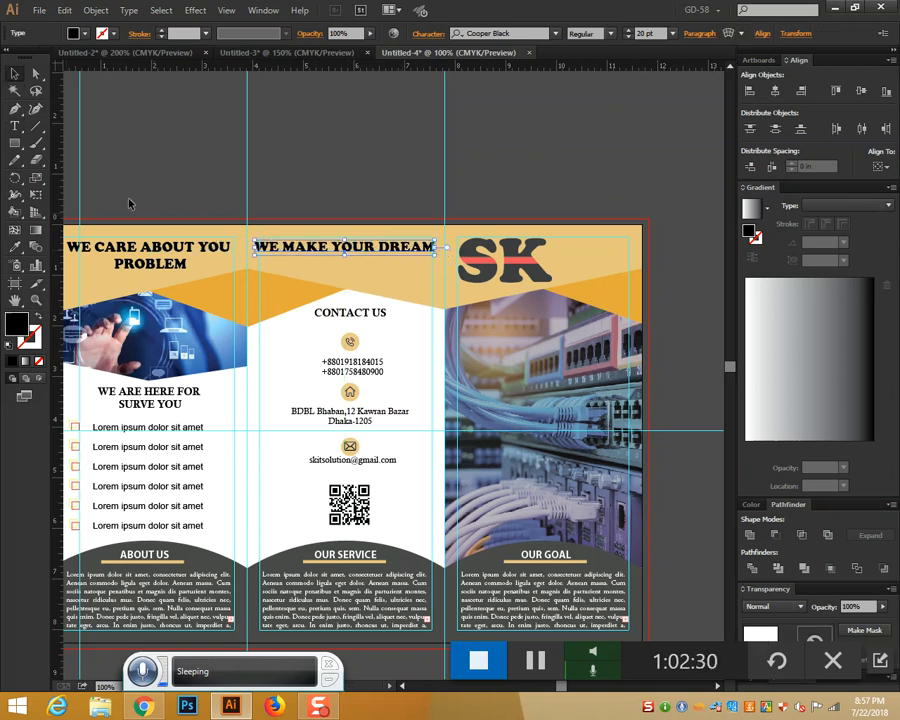
{"action": "left_click", "coordinate": [15, 125]}
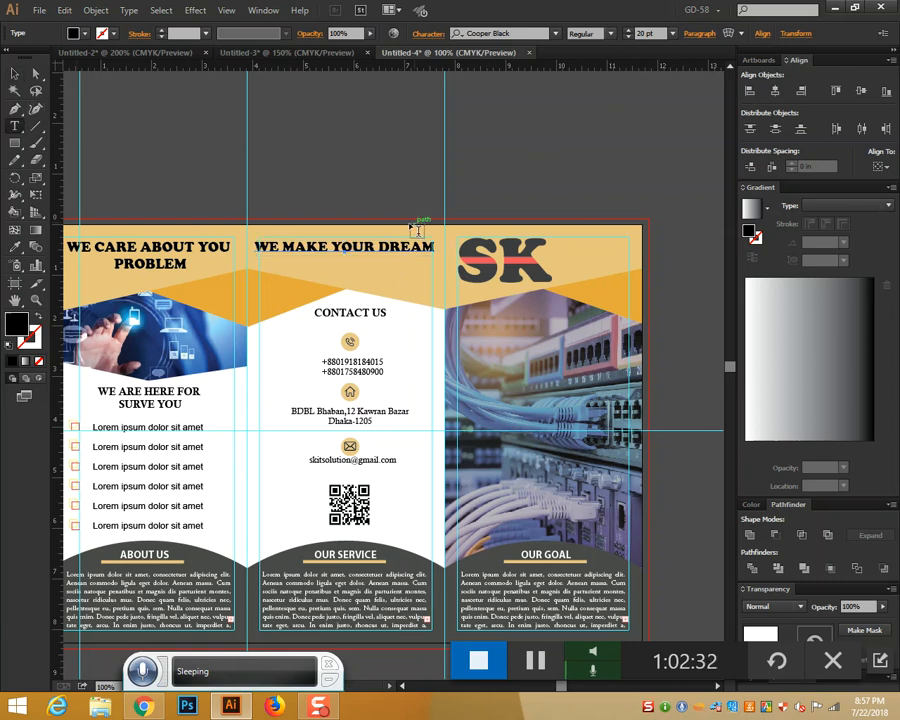
{"action": "left_click", "coordinate": [390, 254]}
{"action": "key", "text": "Return"}
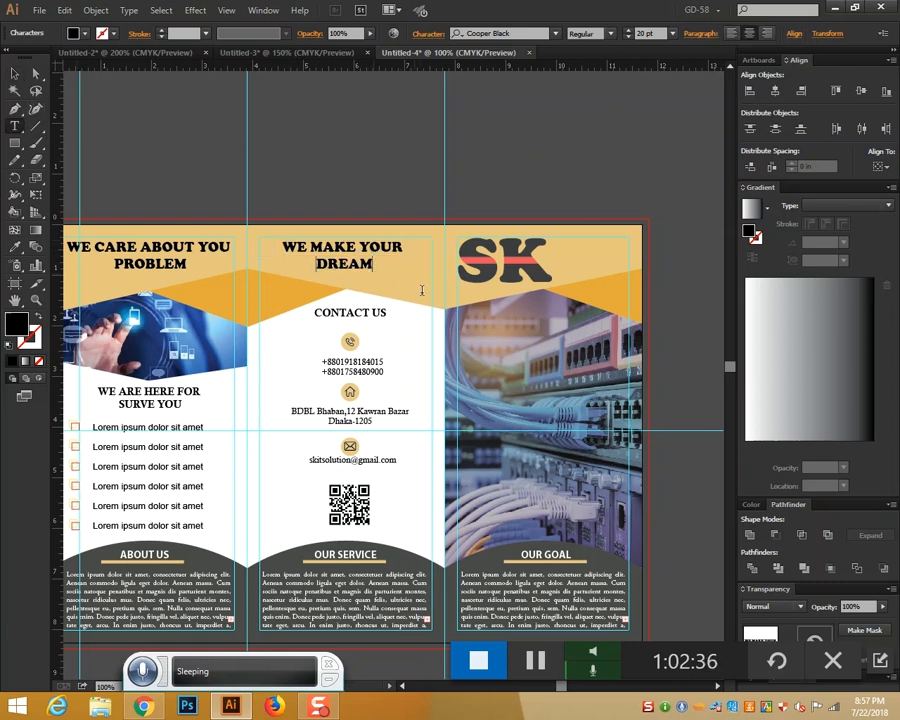
{"action": "type", "text": "T"}
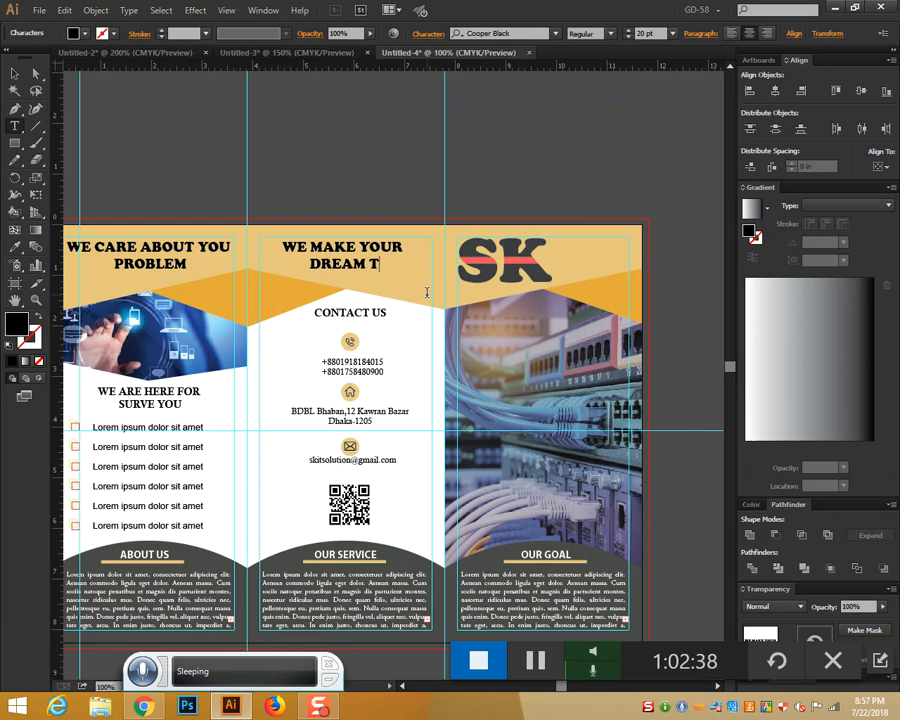
{"action": "type", "text": "RUE"}
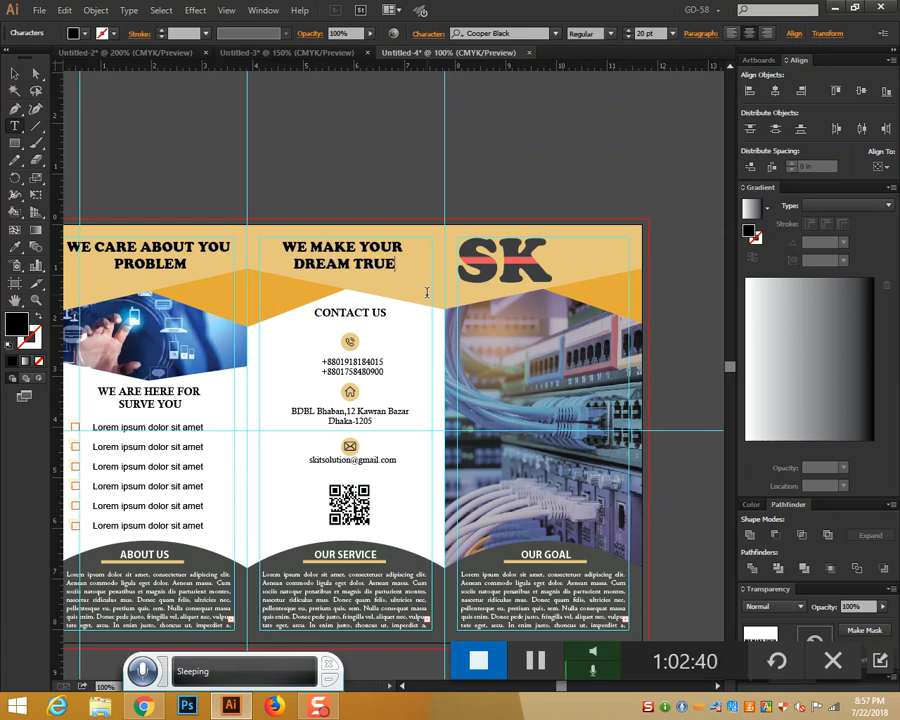
{"action": "left_click", "coordinate": [14, 73]}
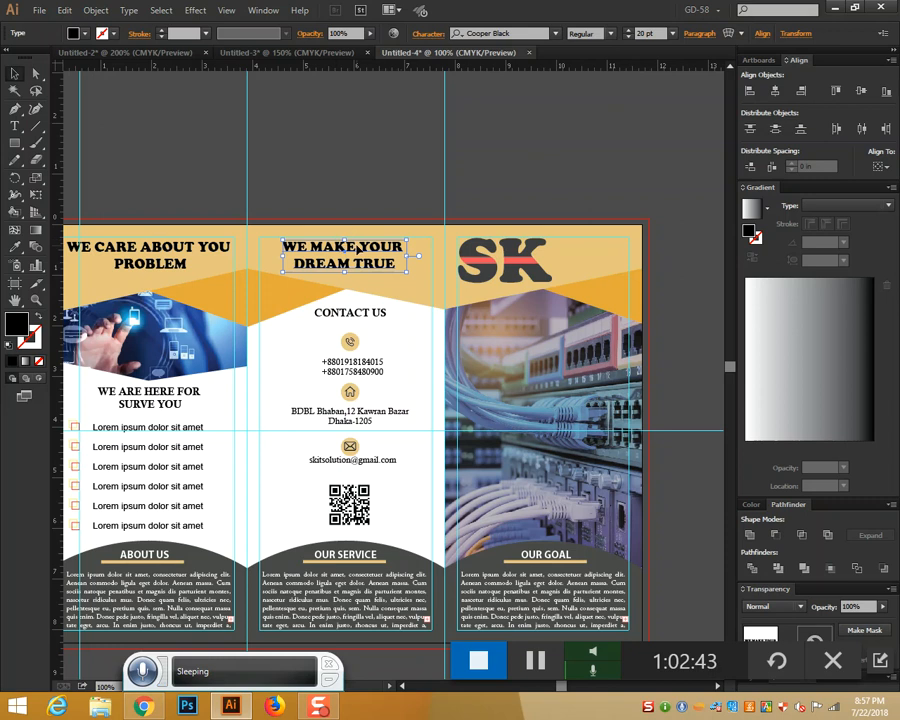
{"action": "left_click_drag", "start_coordinate": [357, 247], "coordinate": [378, 248]}
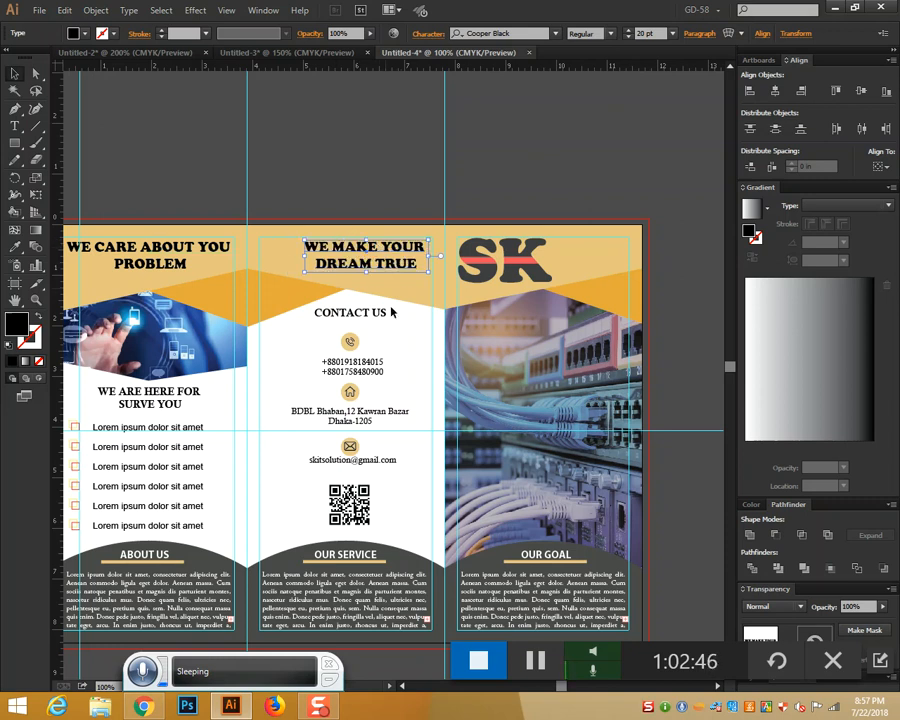
{"action": "scroll", "coordinate": [690, 400], "scroll_direction": "down", "scroll_amount": 2}
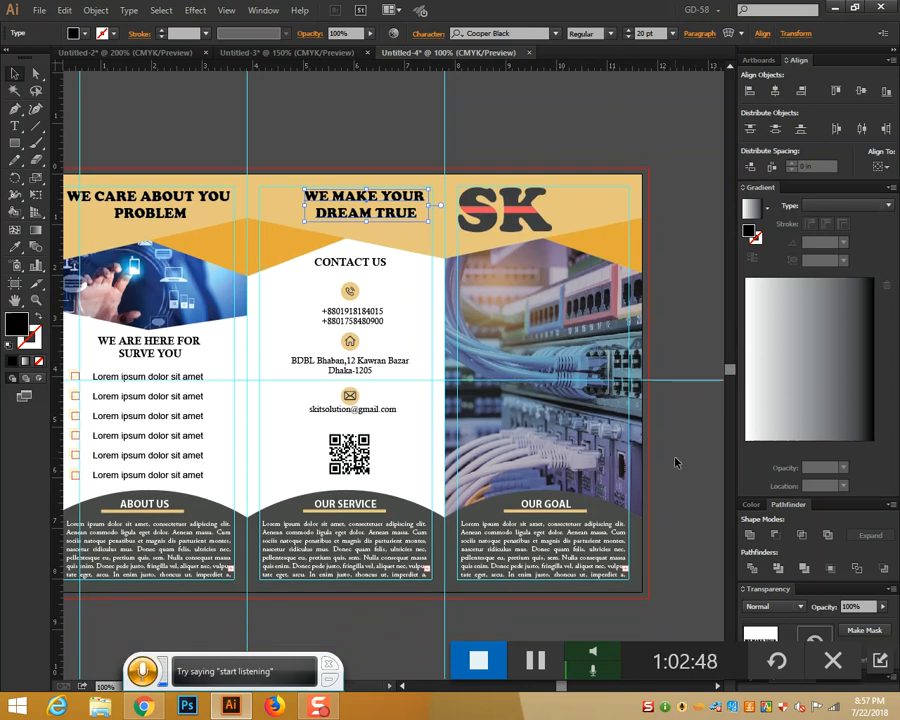
{"action": "scroll", "coordinate": [675, 462], "scroll_direction": "up", "scroll_amount": 1}
{"action": "left_click_drag", "start_coordinate": [667, 459], "coordinate": [588, 461]}
Add 'ONLINE CARE' beside the SK logo, reduce it to 15 pt, and nudge it into the orange header
{"action": "left_click", "coordinate": [16, 126]}
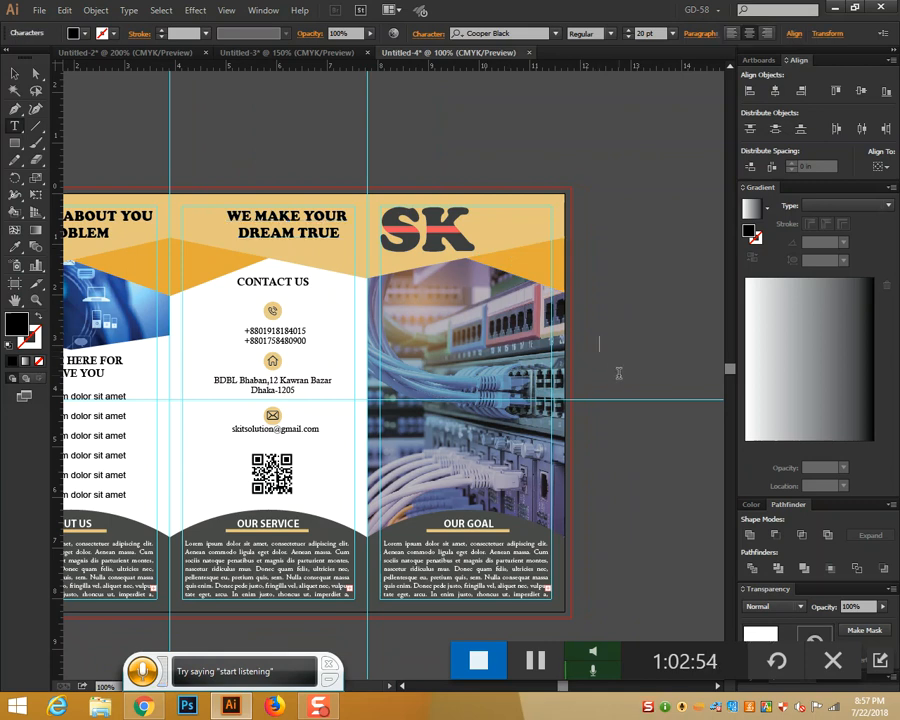
{"action": "type", "text": "ONLINE "}
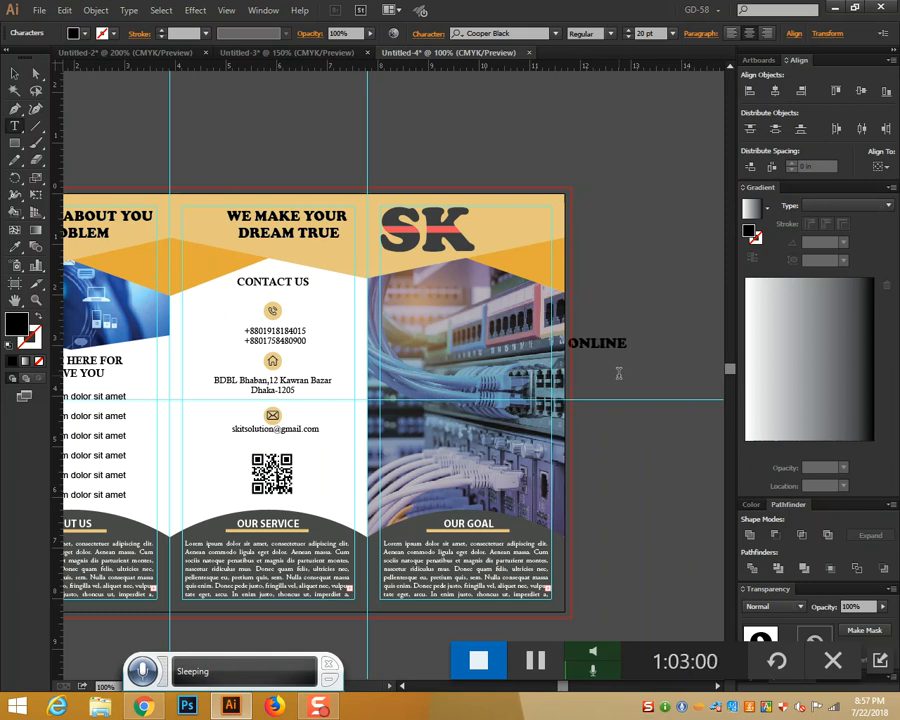
{"action": "type", "text": "CARE"}
{"action": "left_click", "coordinate": [14, 73]}
{"action": "left_click", "coordinate": [615, 355]}
{"action": "left_click_drag", "start_coordinate": [615, 355], "coordinate": [556, 266]}
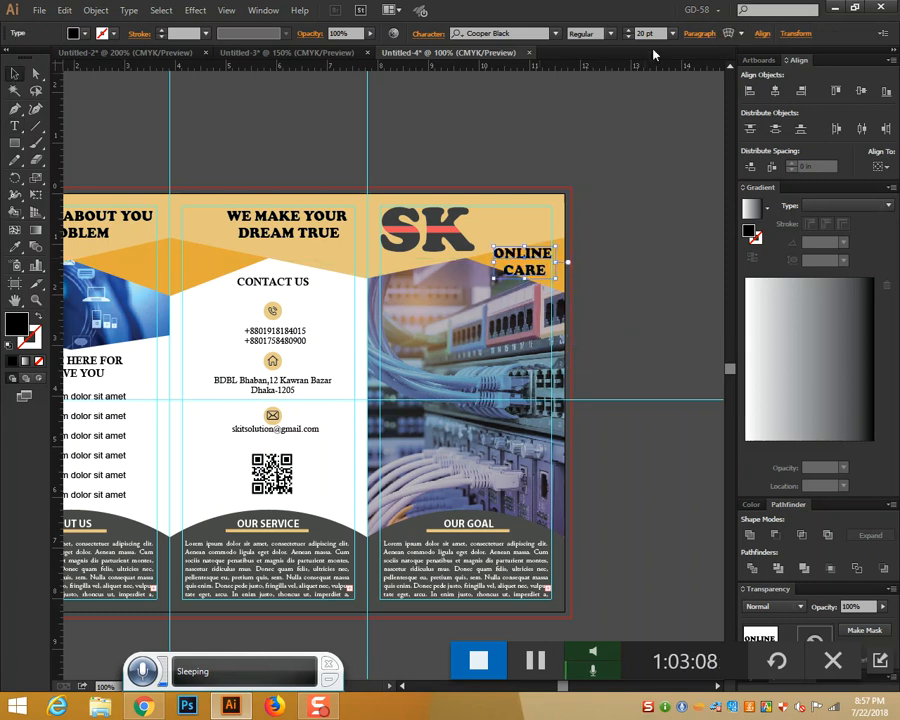
{"action": "left_click", "coordinate": [627, 38]}
{"action": "left_click", "coordinate": [627, 38]}
{"action": "left_click", "coordinate": [627, 38]}
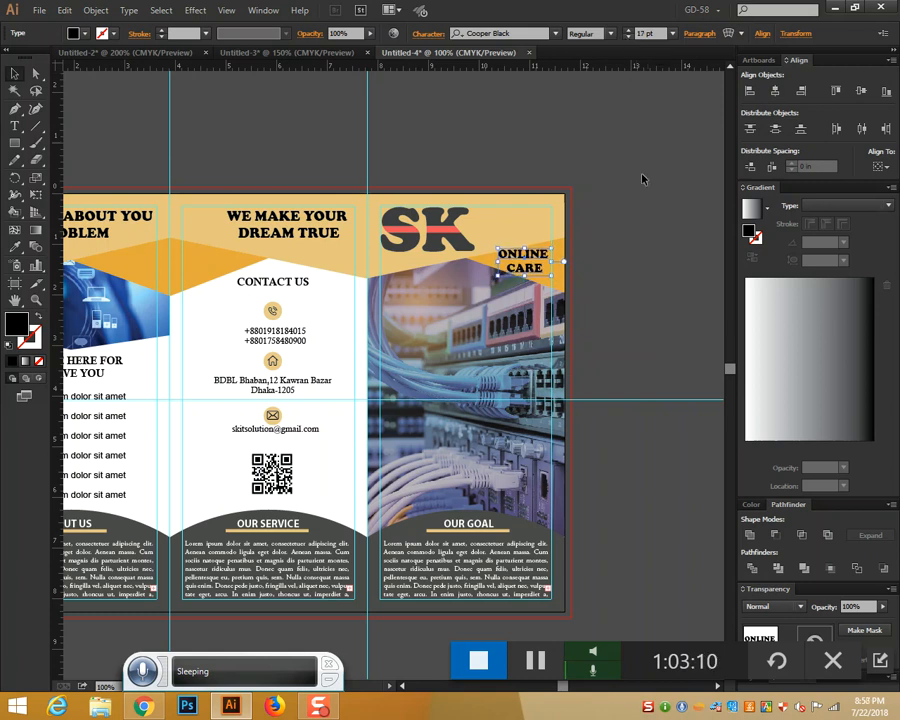
{"action": "left_click_drag", "start_coordinate": [542, 262], "coordinate": [542, 260]}
{"action": "left_click", "coordinate": [627, 38]}
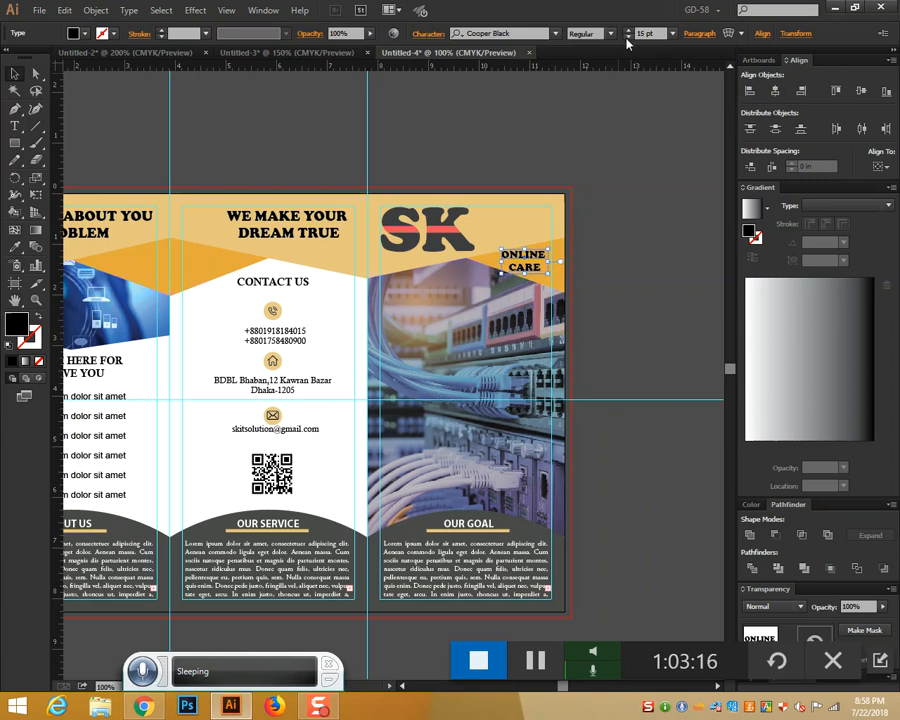
{"action": "left_click_drag", "start_coordinate": [535, 261], "coordinate": [541, 260]}
{"action": "left_click", "coordinate": [619, 265]}
{"action": "scroll", "coordinate": [619, 265], "scroll_direction": "down", "scroll_amount": 3}
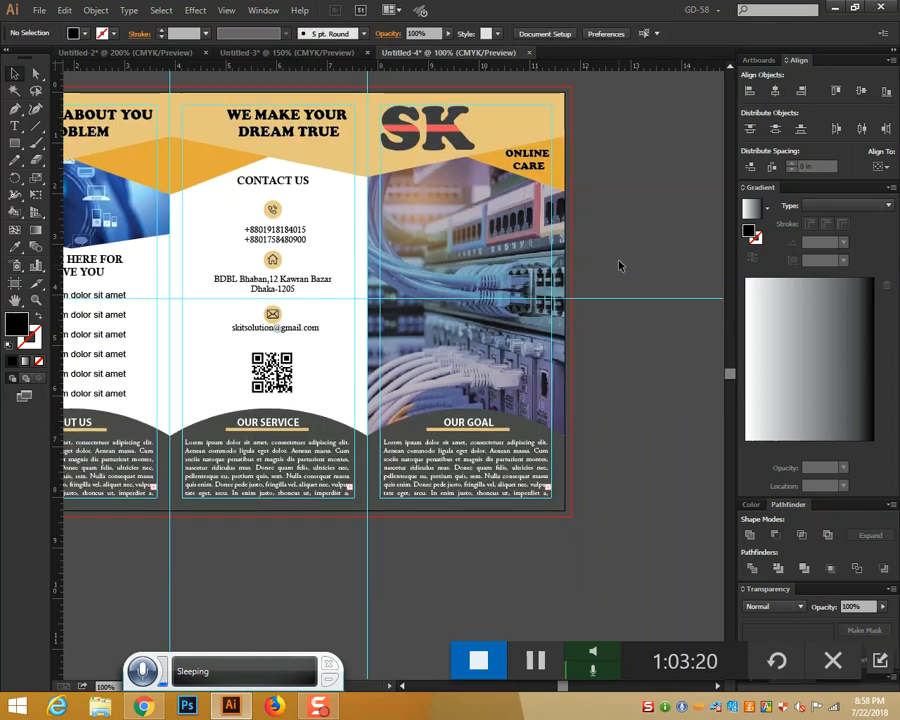
Type the slogan 'YOUR / COMPLETE / IT SOLUTION COMPANY' over the right-panel photo, correcting words and line breaks
{"action": "key", "text": "t"}
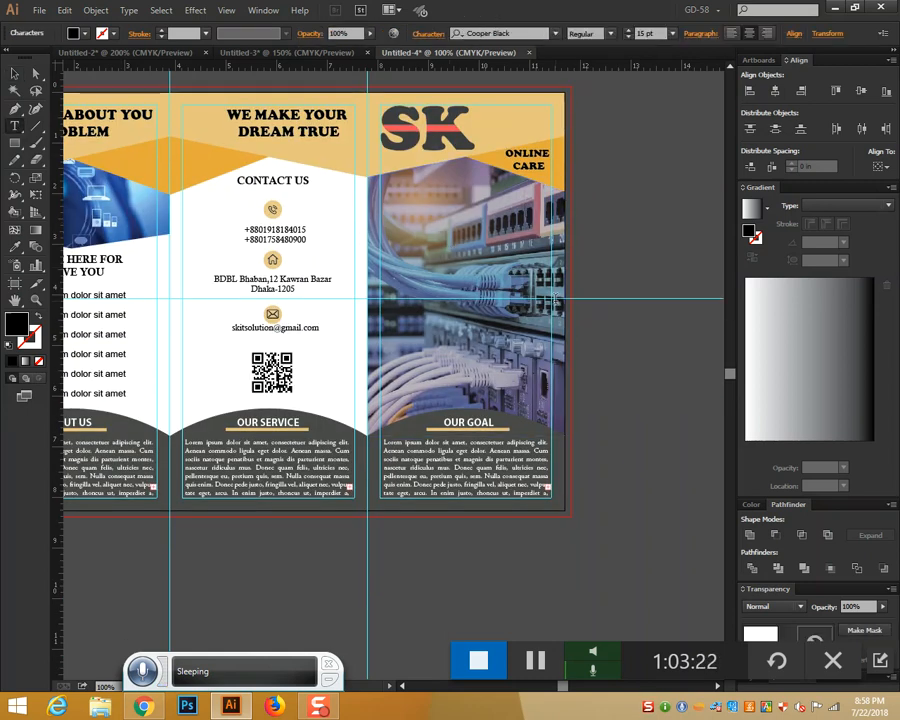
{"action": "type", "text": "PLETE"}
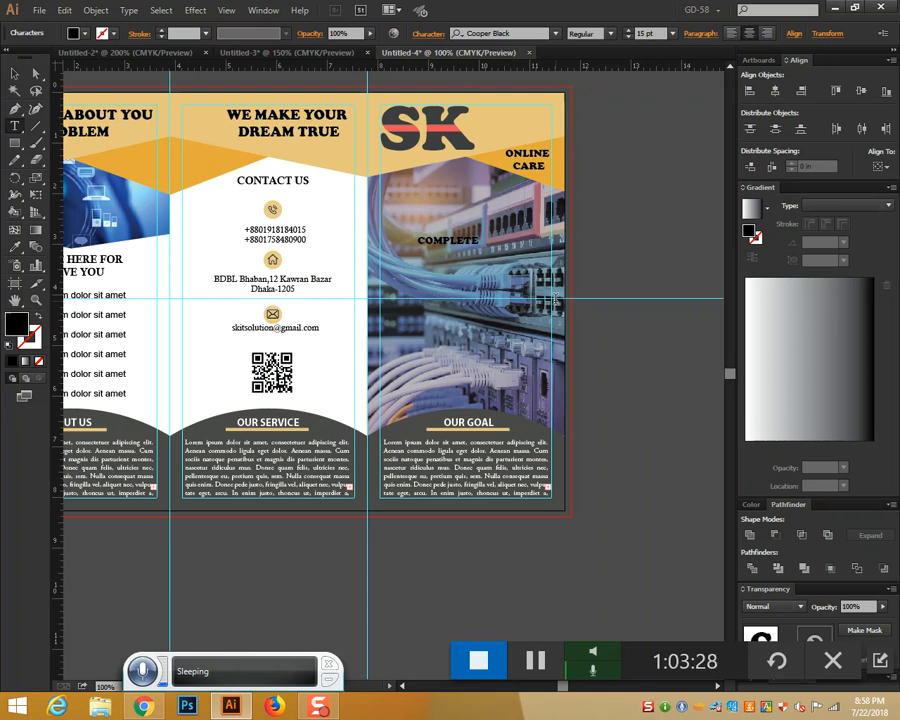
{"action": "key", "text": "BackSpace"}
{"action": "key", "text": "BackSpace"}
{"action": "key", "text": "BackSpace"}
{"action": "key", "text": "BackSpace"}
{"action": "key", "text": "BackSpace"}
{"action": "key", "text": "BackSpace"}
{"action": "key", "text": "BackSpace"}
{"action": "key", "text": "BackSpace"}
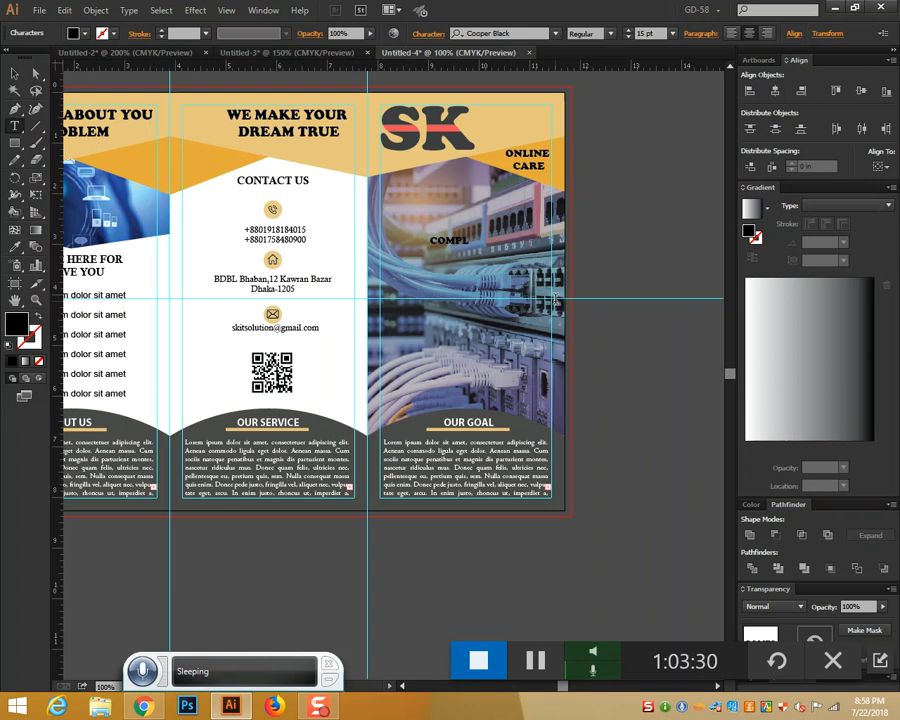
{"action": "type", "text": "YOUR TOTAL"}
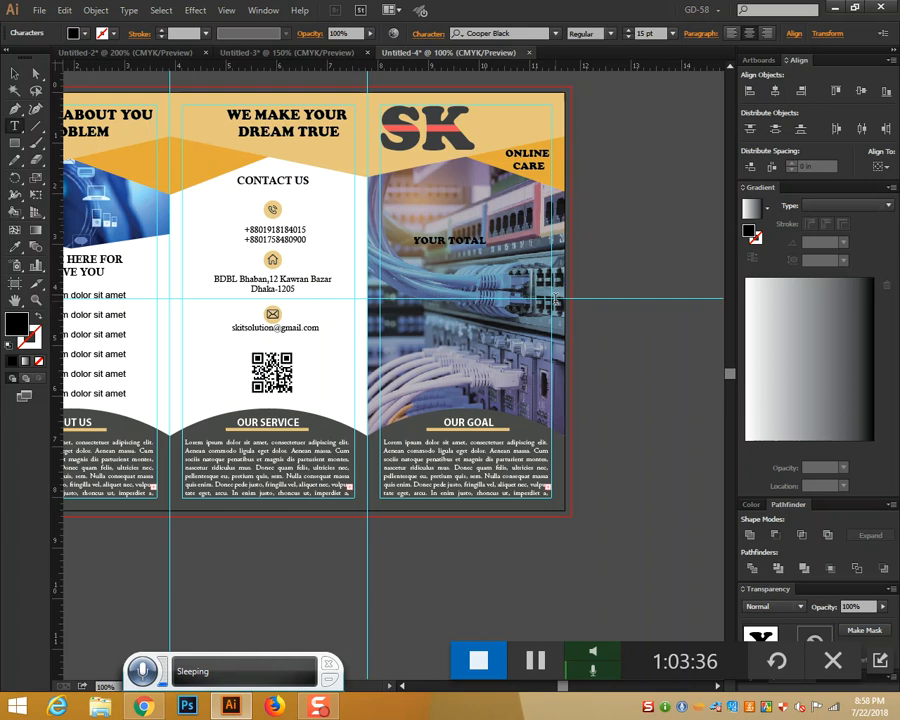
{"action": "type", "text": " ON"}
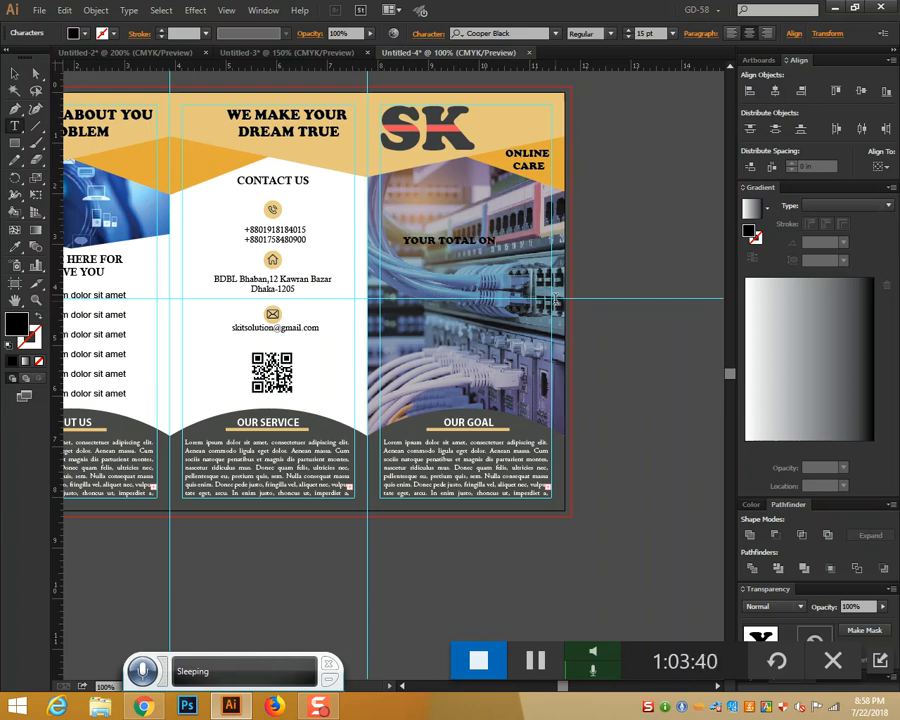
{"action": "key", "text": "BackSpace"}
{"action": "key", "text": "BackSpace"}
{"action": "key", "text": "BackSpace"}
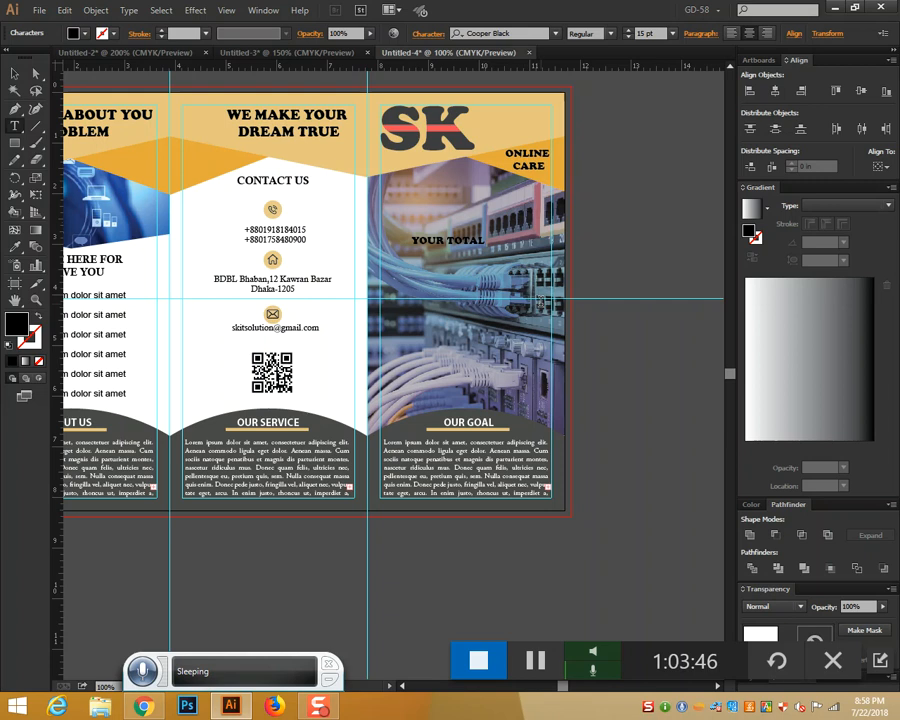
{"action": "key", "text": "Return"}
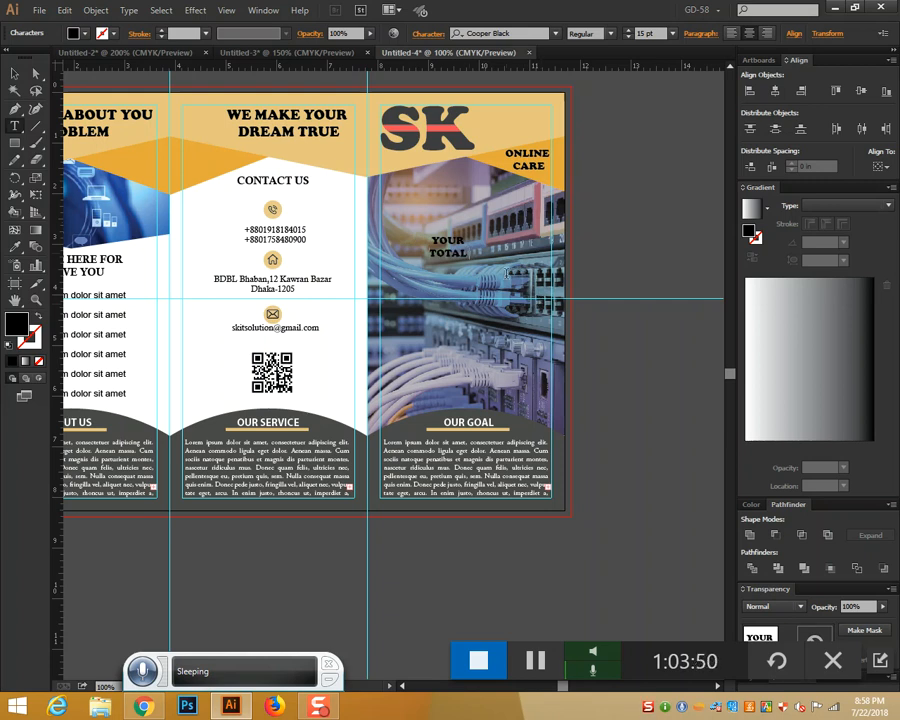
{"action": "key", "text": "BackSpace"}
{"action": "key", "text": "BackSpace"}
{"action": "key", "text": "BackSpace"}
{"action": "key", "text": "BackSpace"}
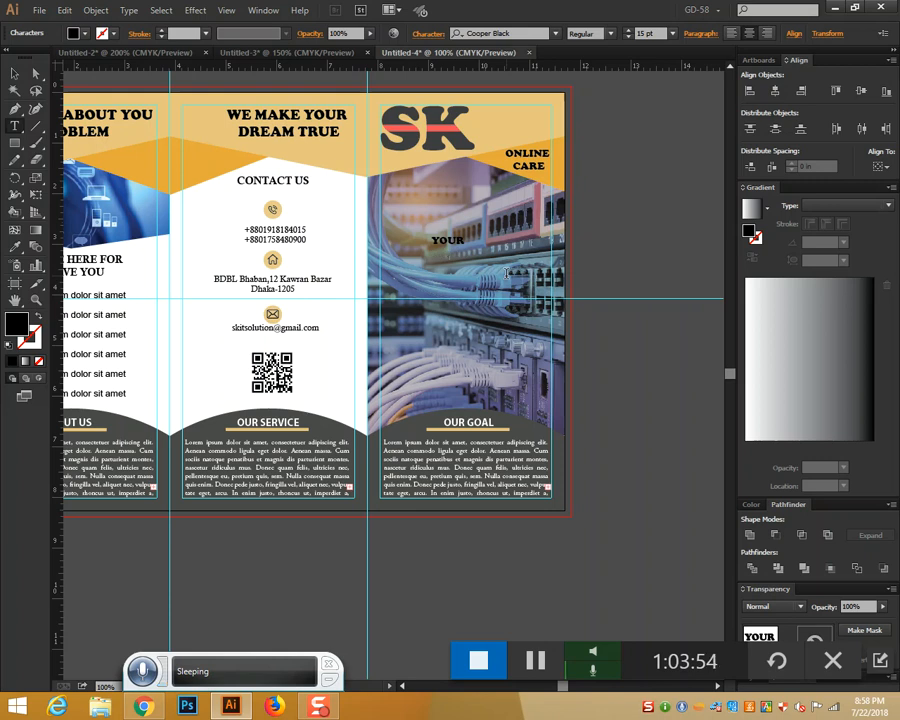
{"action": "type", "text": "COMPLETE"}
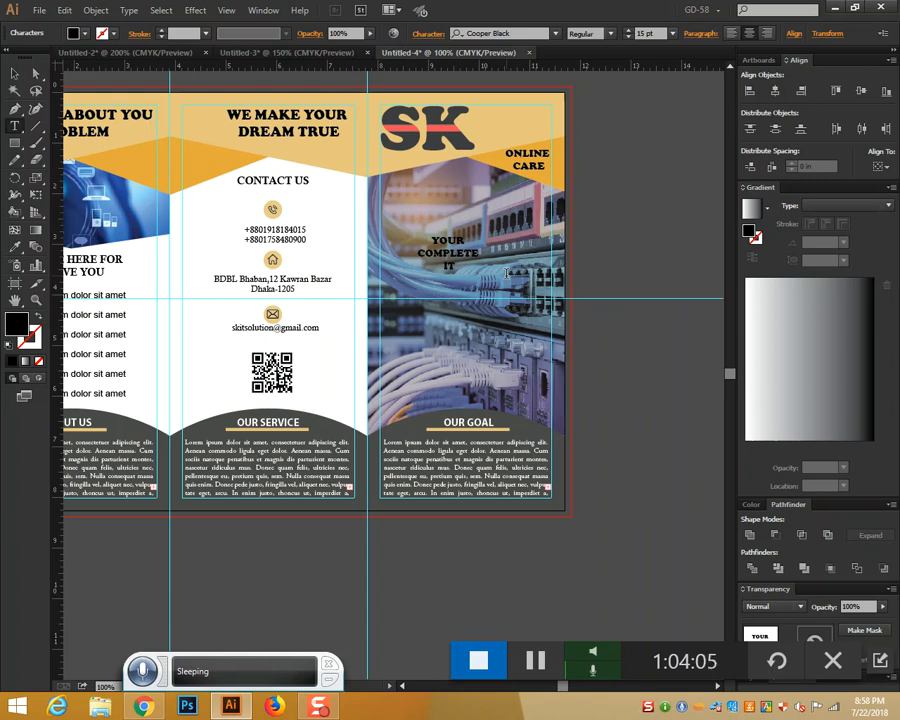
{"action": "type", "text": "OLUTION"}
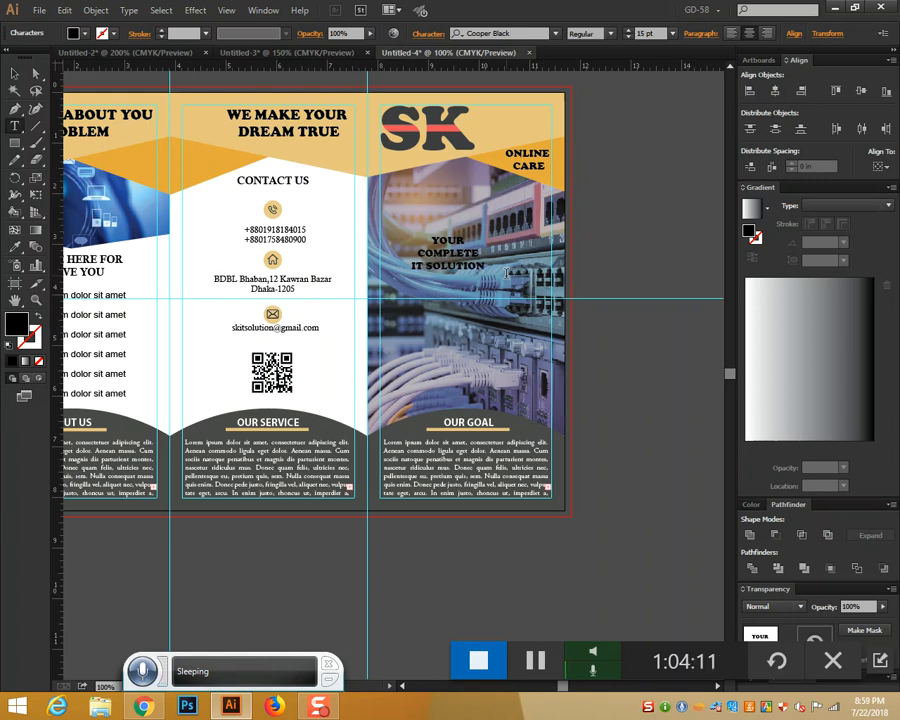
{"action": "type", "text": " COMPANY"}
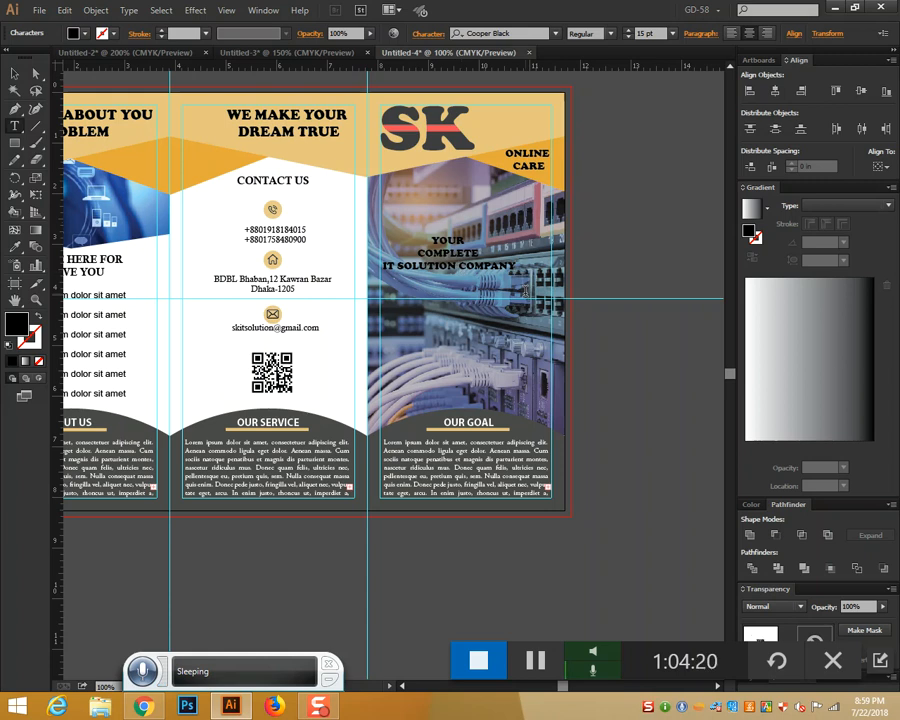
{"action": "key", "text": "Return"}
Enlarge the slogan to 33 pt and move it up beneath the SK logo
{"action": "key", "text": "ctrl+a"}
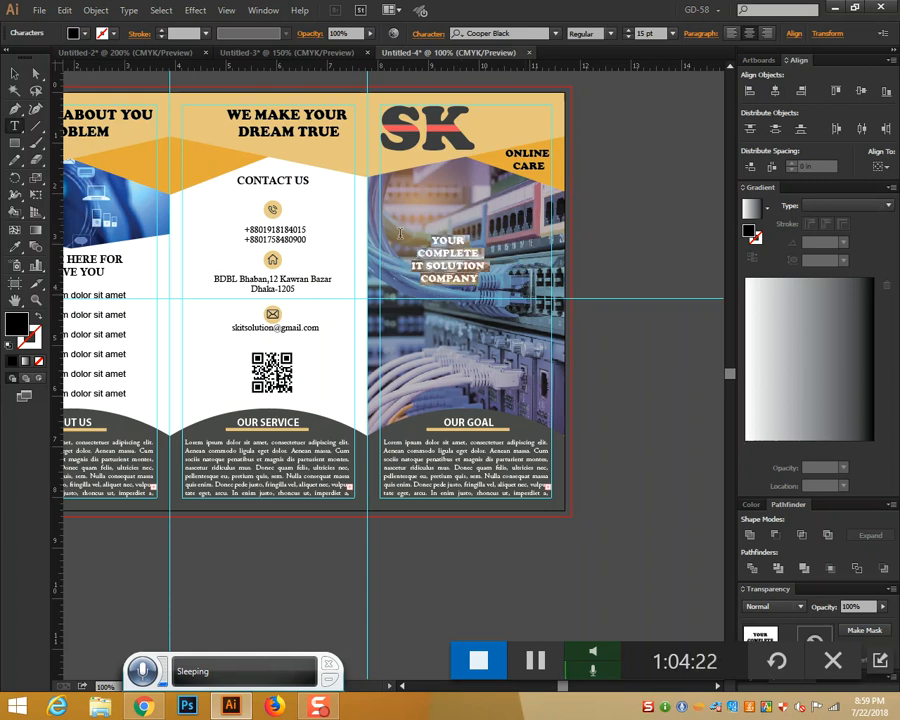
{"action": "left_click", "coordinate": [628, 30]}
{"action": "left_click", "coordinate": [628, 30]}
{"action": "left_click", "coordinate": [628, 30]}
{"action": "left_click", "coordinate": [628, 32]}
{"action": "left_click", "coordinate": [628, 32]}
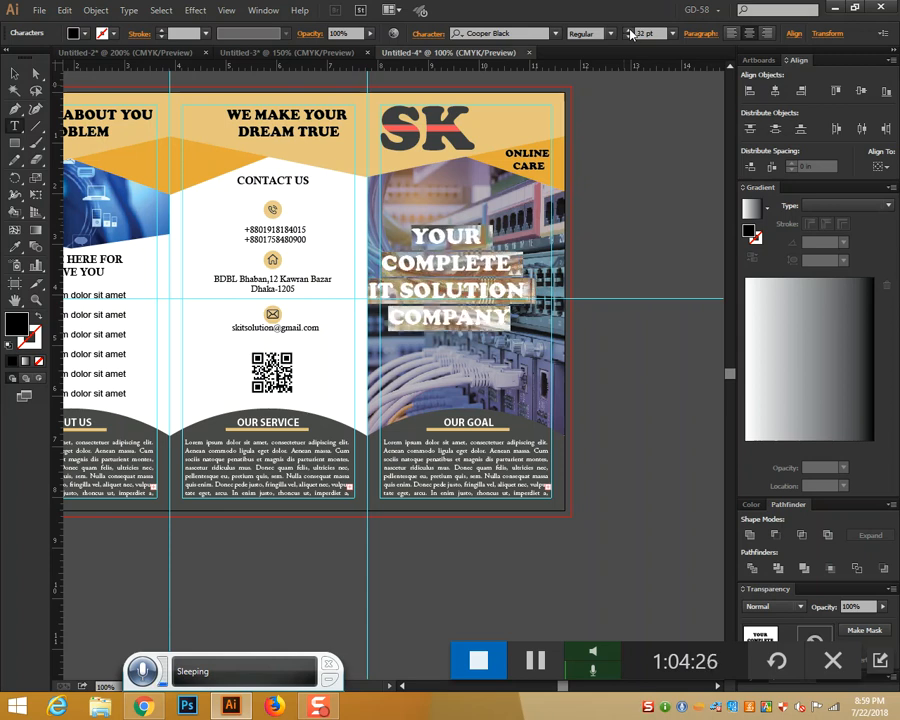
{"action": "left_click", "coordinate": [629, 31]}
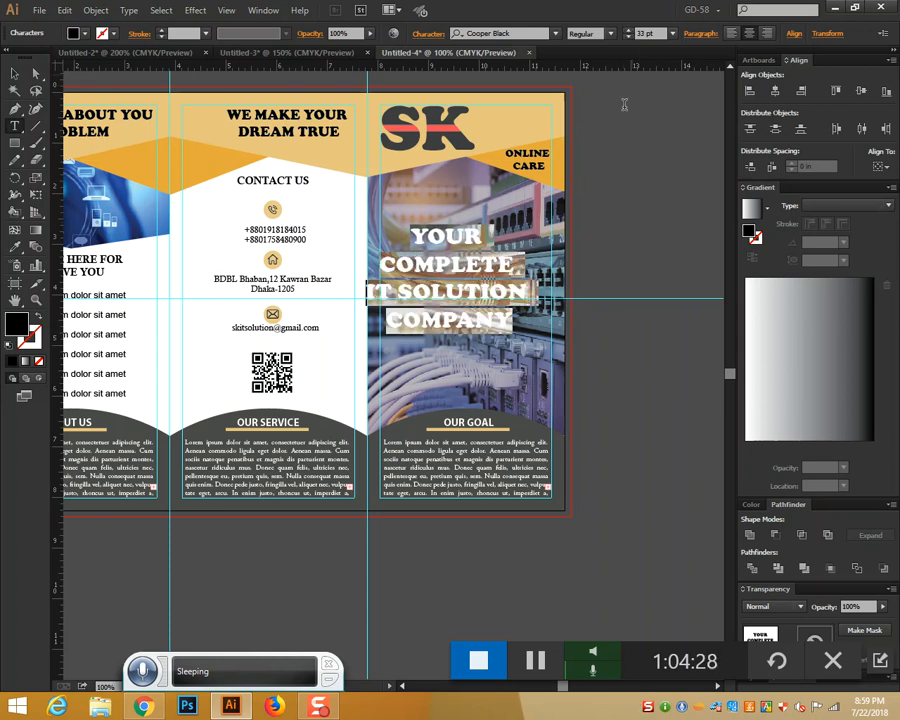
{"action": "left_click", "coordinate": [15, 73]}
{"action": "left_click_drag", "start_coordinate": [456, 250], "coordinate": [474, 186]}
{"action": "left_click_drag", "start_coordinate": [486, 235], "coordinate": [487, 243]}
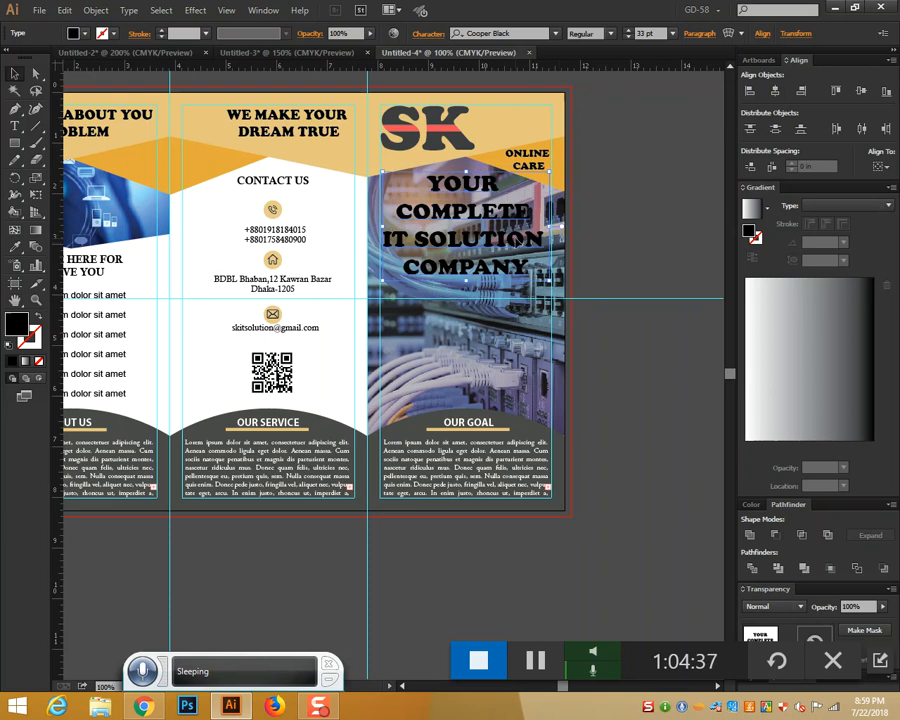
Set the photo overlay rectangle's opacity to 50%
{"action": "left_click", "coordinate": [476, 377]}
{"action": "left_click", "coordinate": [415, 33]}
{"action": "left_click", "coordinate": [676, 204]}
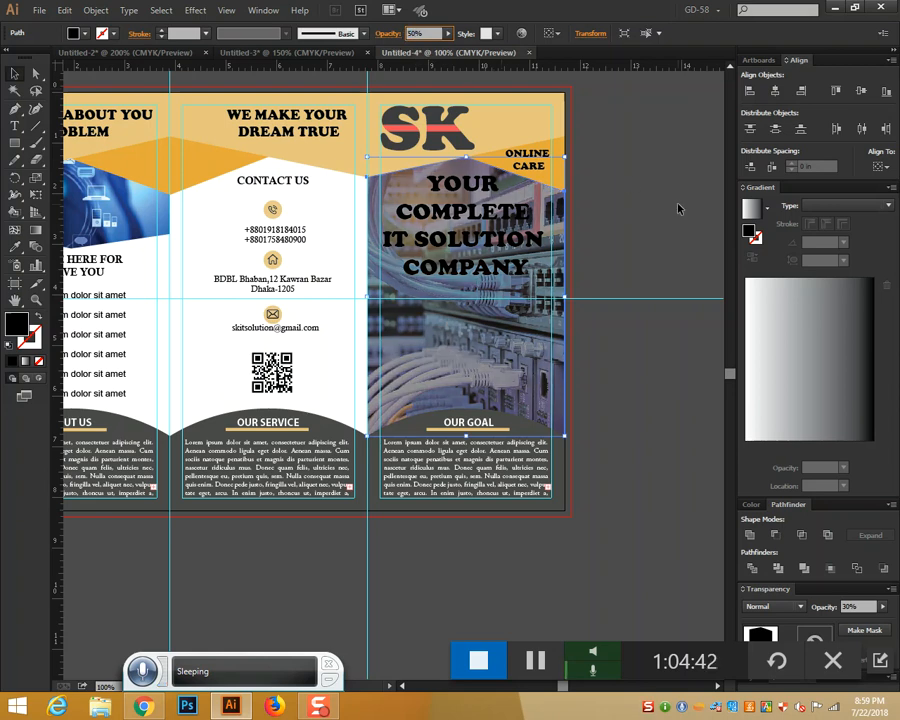
Change the slogan's fill colour to white
{"action": "left_click", "coordinate": [474, 215]}
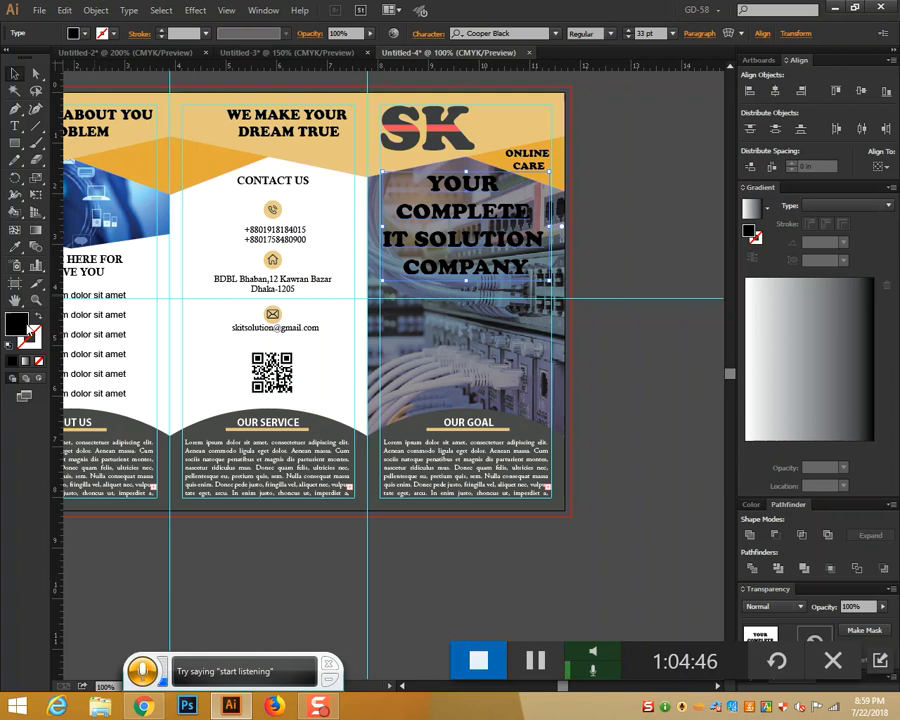
{"action": "double_click", "coordinate": [16, 322]}
{"action": "left_click", "coordinate": [466, 143]}
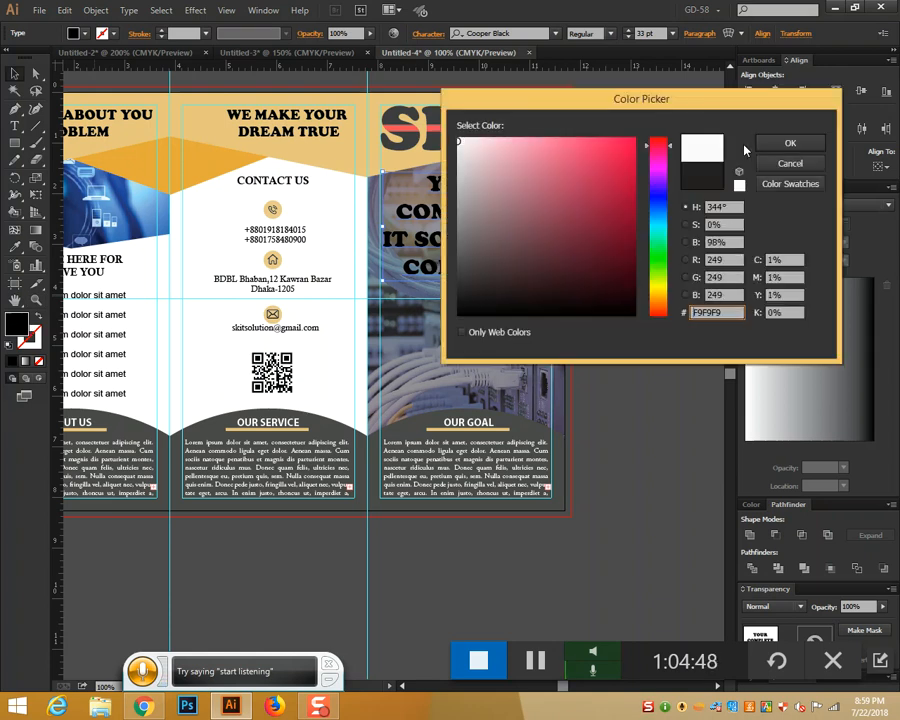
{"action": "left_click", "coordinate": [780, 143]}
{"action": "left_click", "coordinate": [633, 247]}
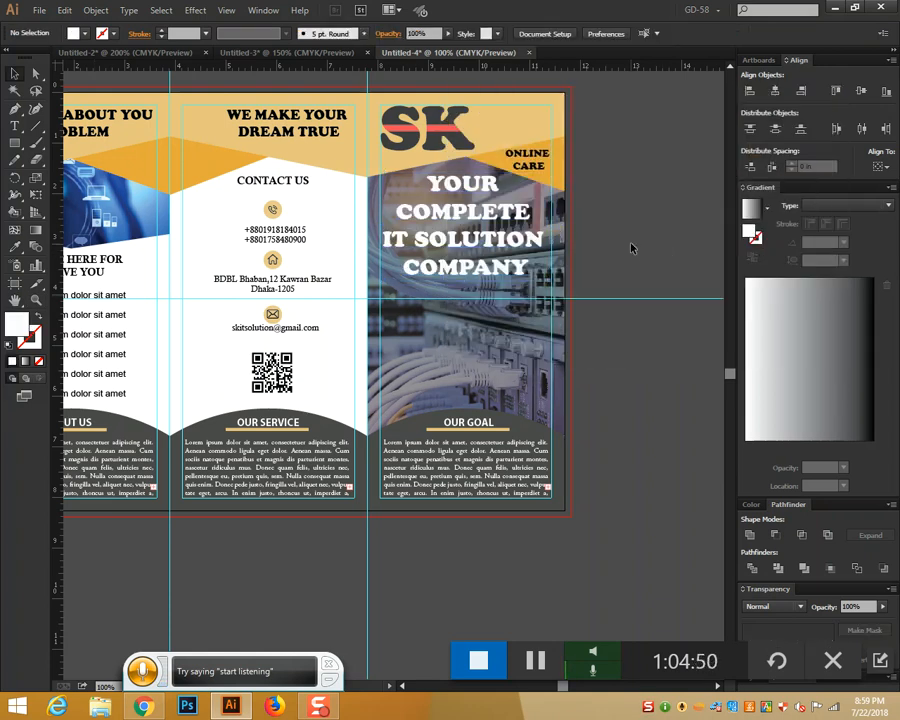
{"action": "scroll", "coordinate": [631, 247], "scroll_direction": "down", "scroll_amount": 1}
{"action": "scroll", "coordinate": [631, 247], "scroll_direction": "up", "scroll_amount": 1}
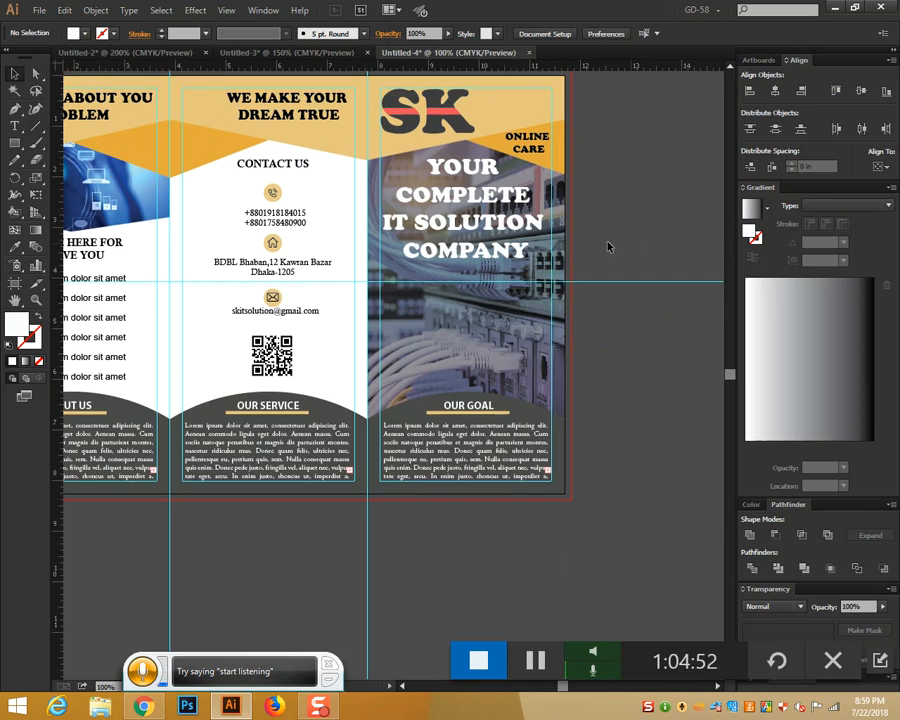
{"action": "scroll", "coordinate": [604, 199], "scroll_direction": "down", "scroll_amount": 1}
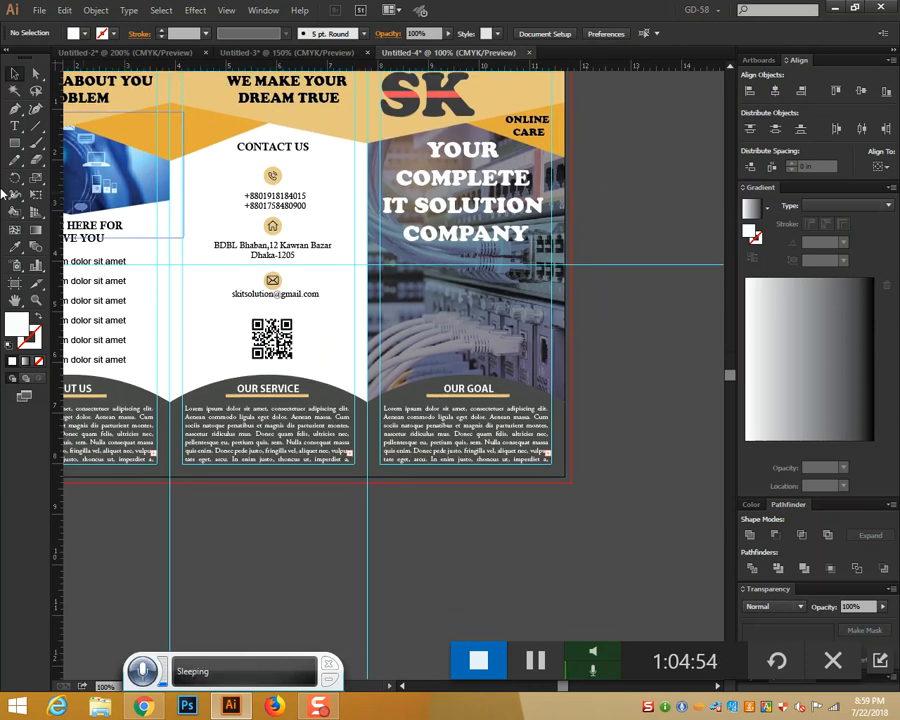
{"action": "left_click", "coordinate": [15, 125]}
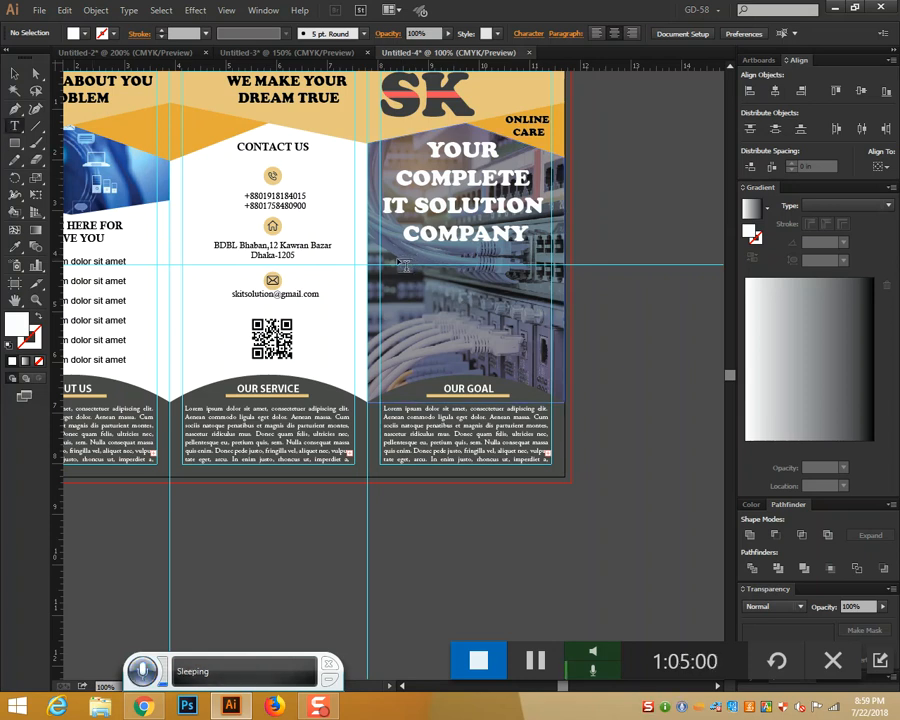
Draw an empty text box below the slogan, removing the wrongly pasted generator code
{"action": "left_click_drag", "start_coordinate": [397, 263], "coordinate": [548, 336]}
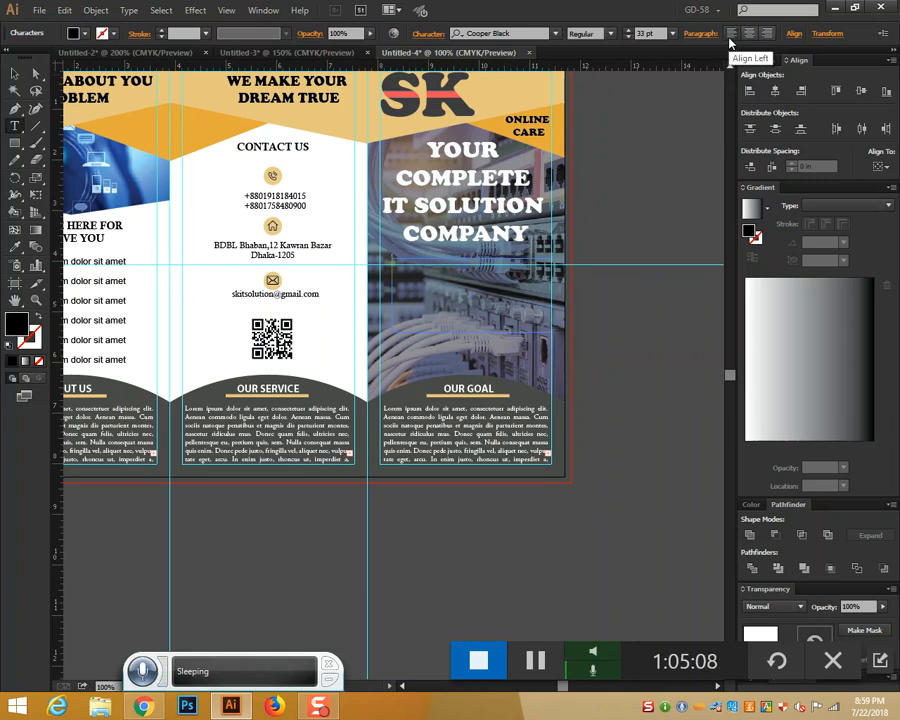
{"action": "key", "text": "ctrl+v"}
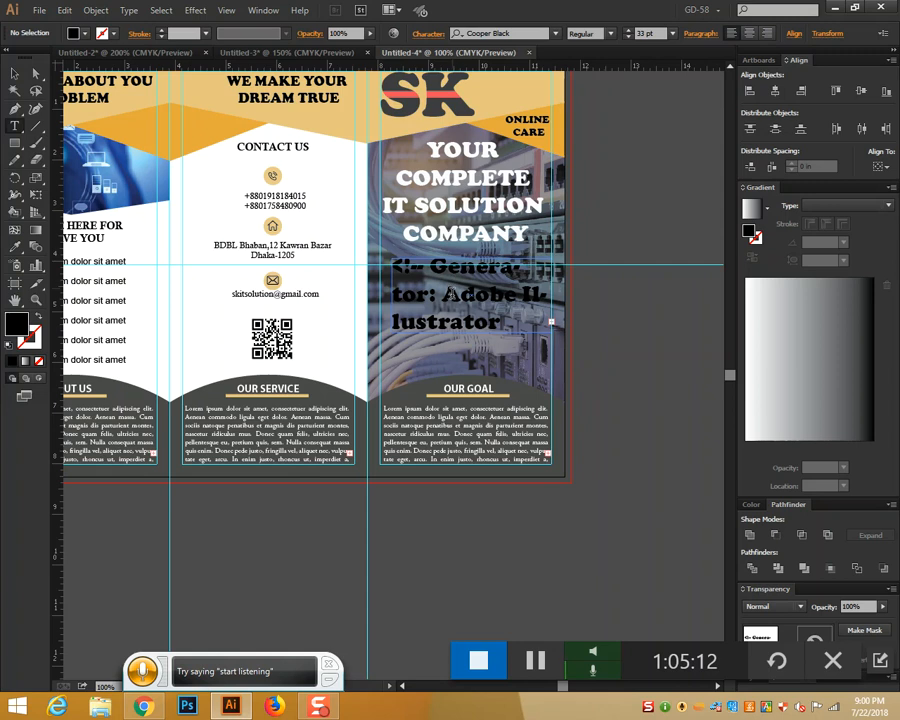
{"action": "triple_click", "coordinate": [472, 300]}
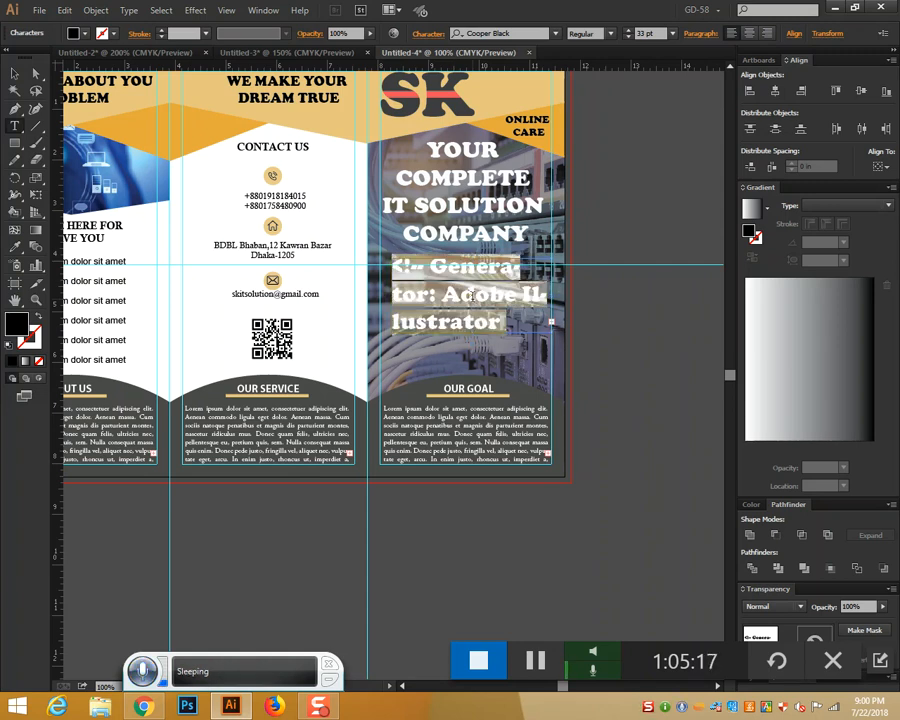
{"action": "key", "text": "BackSpace"}
Select the first two lorem ipsum sentences in the browser's dummy text generator
{"action": "key", "text": "alt+Tab"}
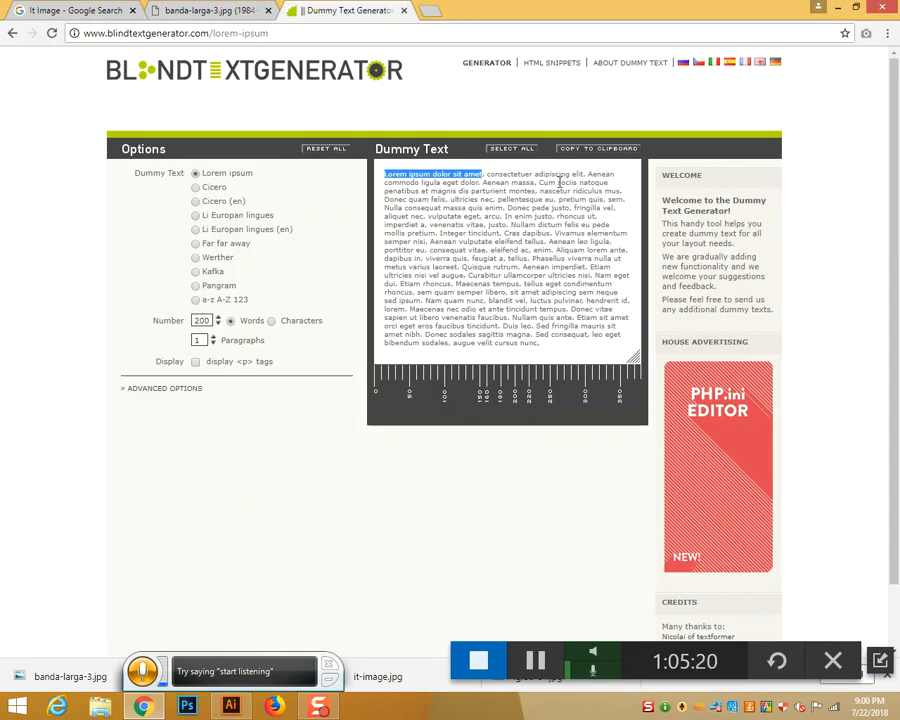
{"action": "left_click_drag", "start_coordinate": [534, 182], "coordinate": [380, 178]}
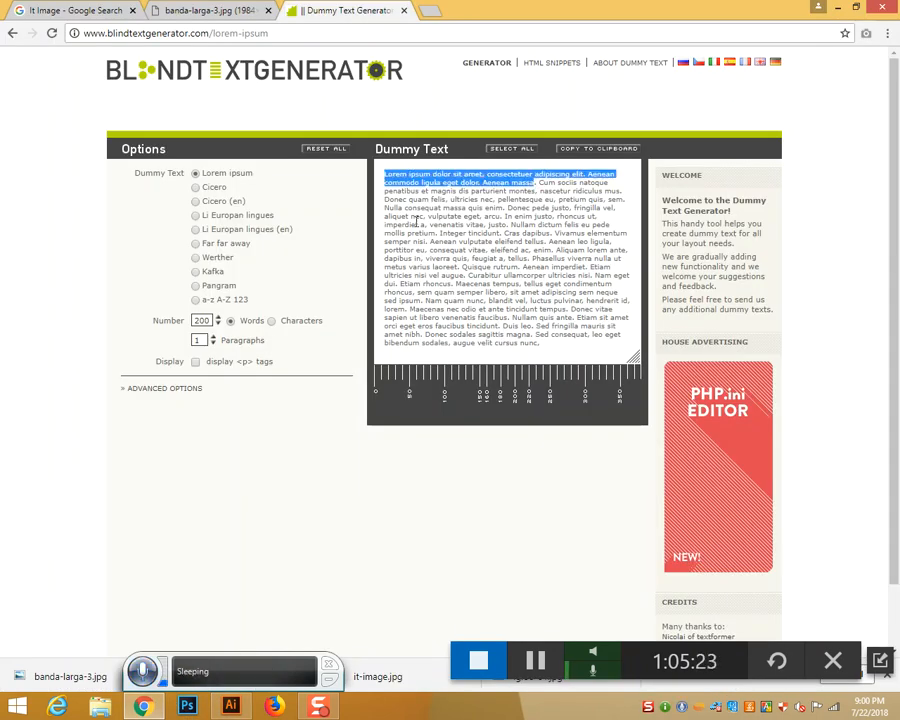
{"action": "key", "text": "alt+Tab"}
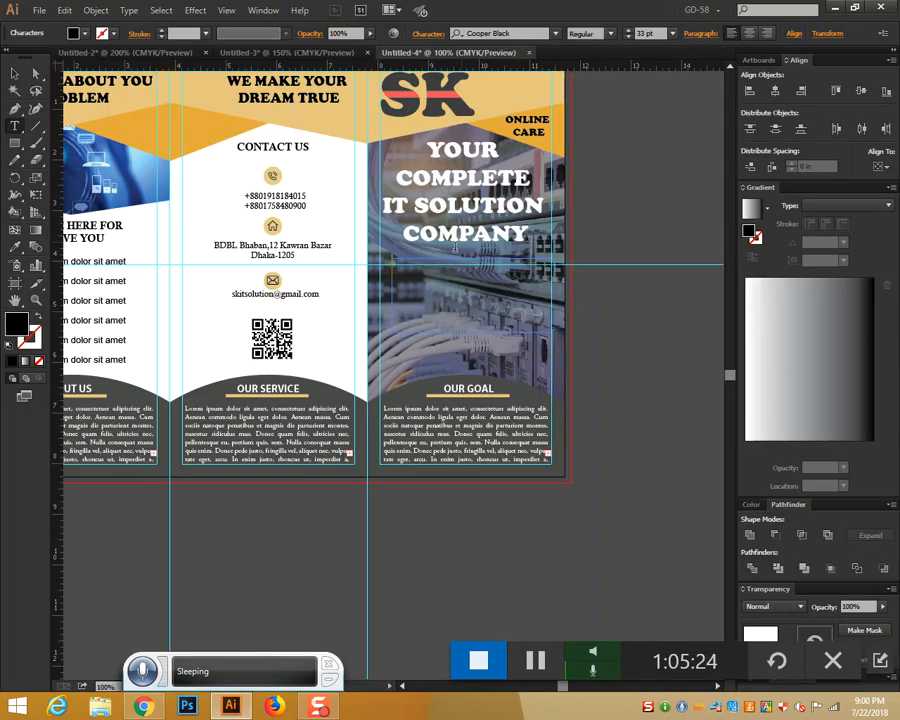
Paste the lorem ipsum text below the slogan and set it to 24 pt
{"action": "left_click", "coordinate": [446, 266]}
{"action": "key", "text": "ctrl+v"}
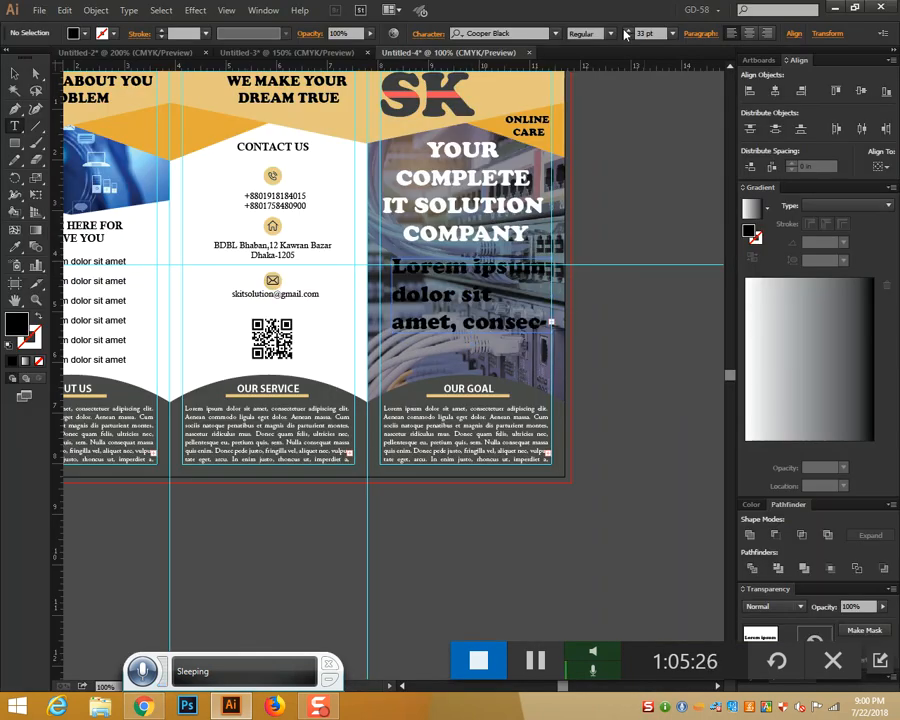
{"action": "left_click", "coordinate": [672, 33]}
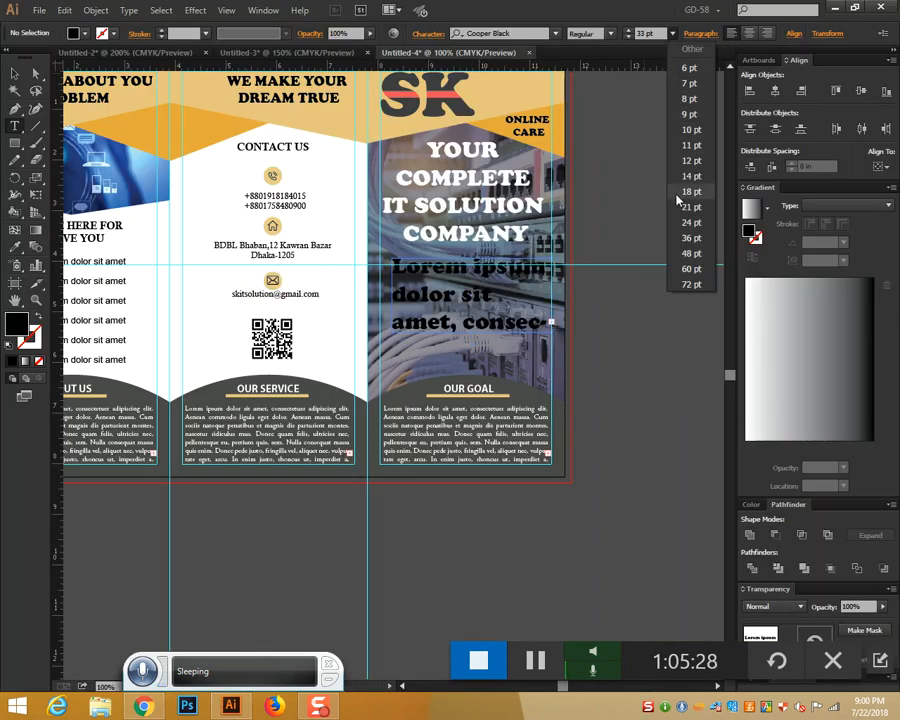
{"action": "left_click", "coordinate": [684, 222]}
{"action": "left_click", "coordinate": [478, 299]}
{"action": "key", "text": "ctrl+a"}
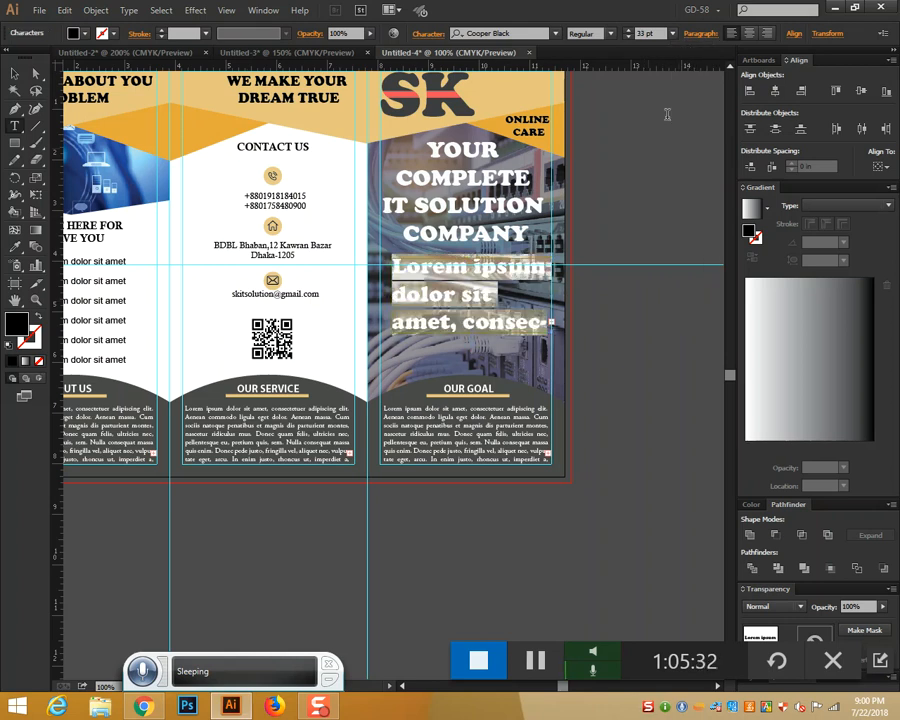
{"action": "left_click", "coordinate": [675, 37]}
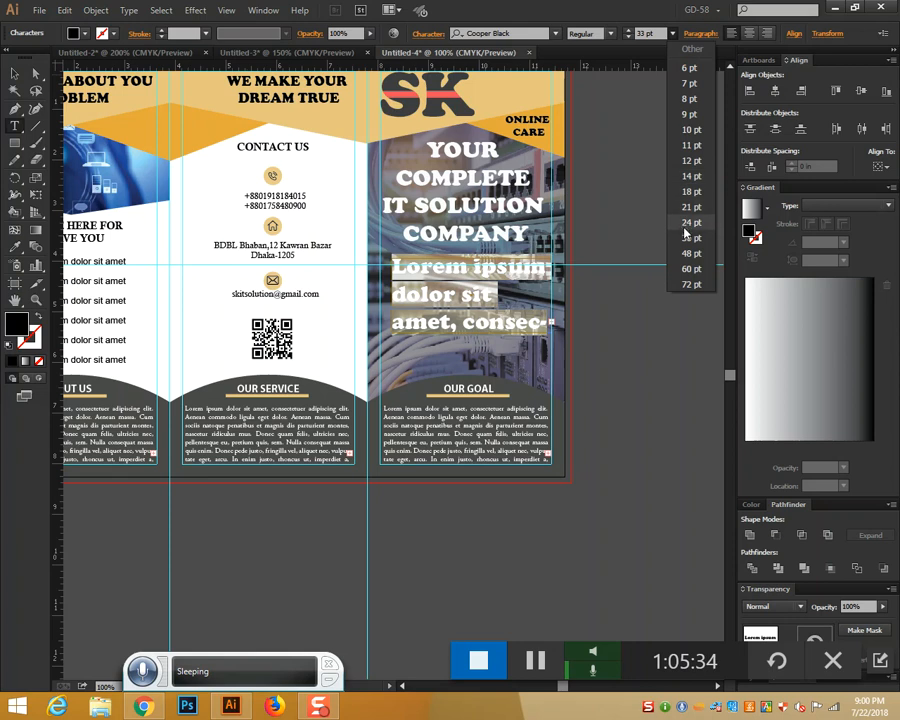
{"action": "left_click", "coordinate": [684, 214]}
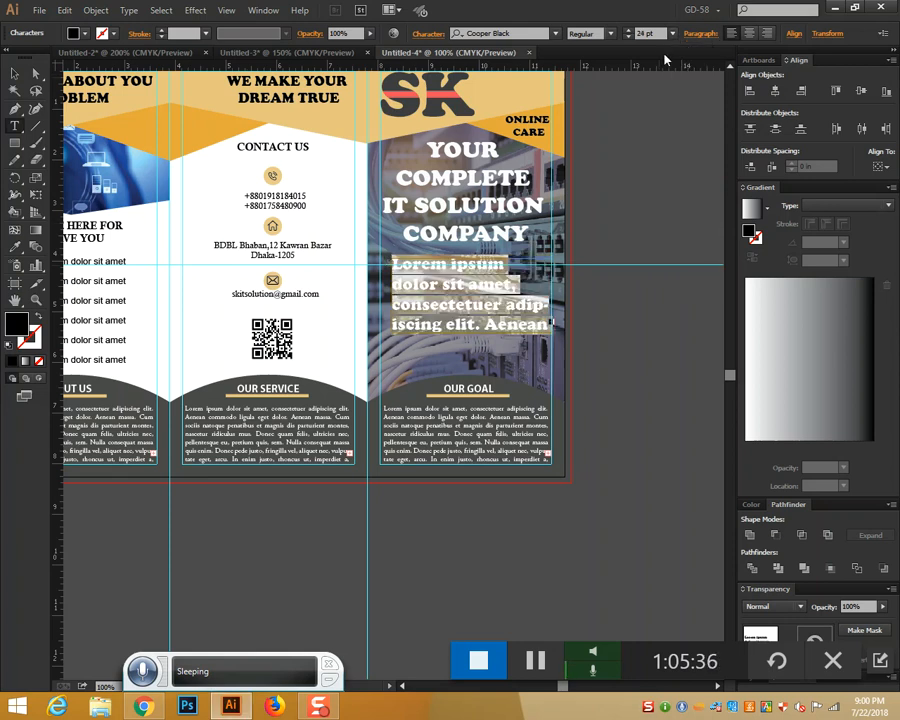
Right-align the lorem ipsum paragraph
{"action": "left_click", "coordinate": [706, 35]}
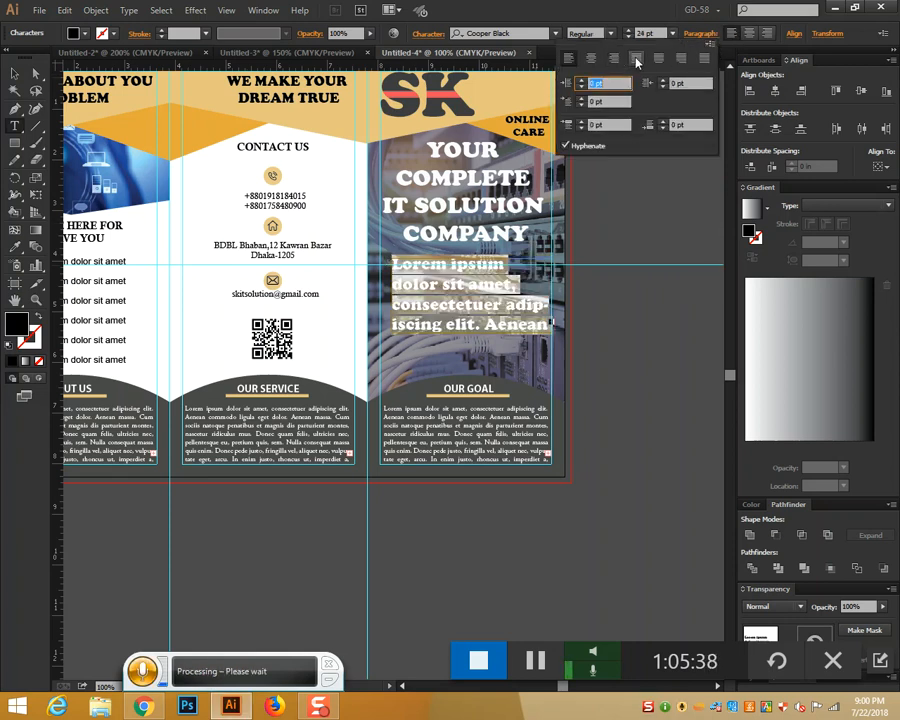
{"action": "left_click", "coordinate": [639, 60]}
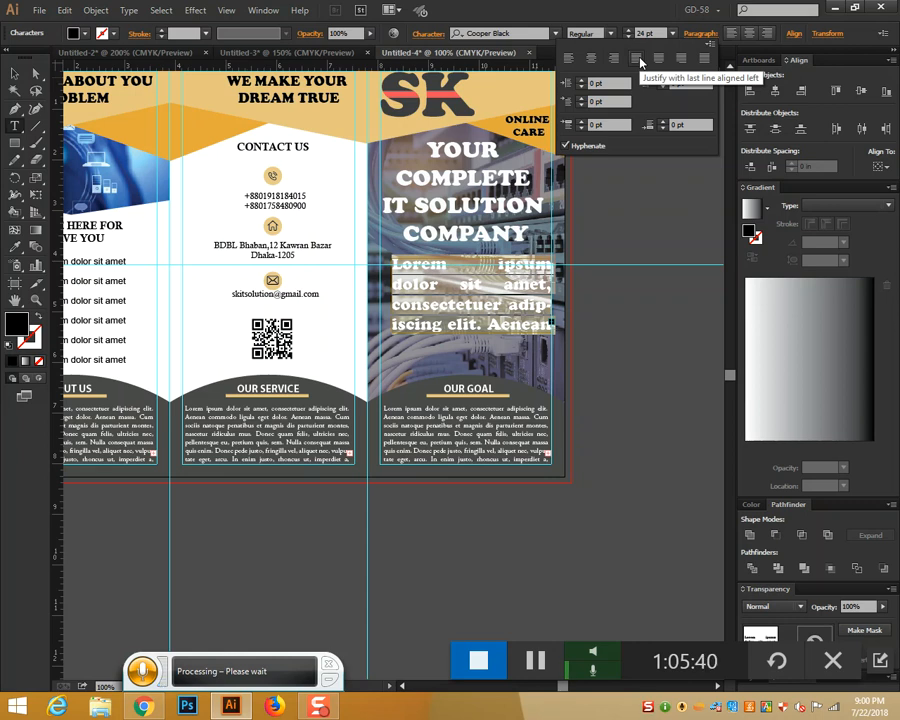
{"action": "left_click", "coordinate": [431, 41]}
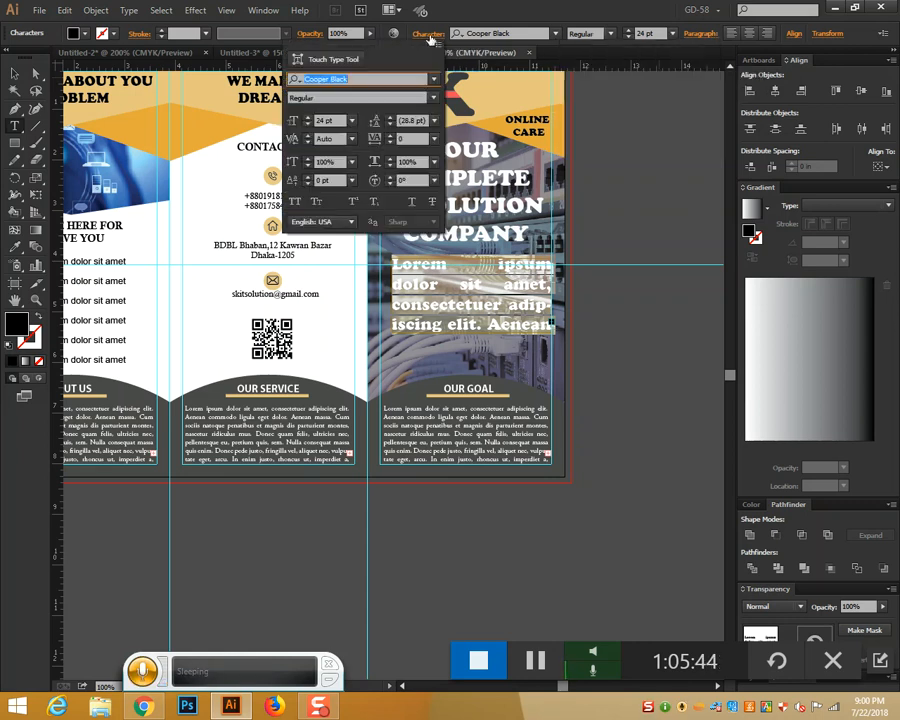
{"action": "left_click", "coordinate": [430, 37]}
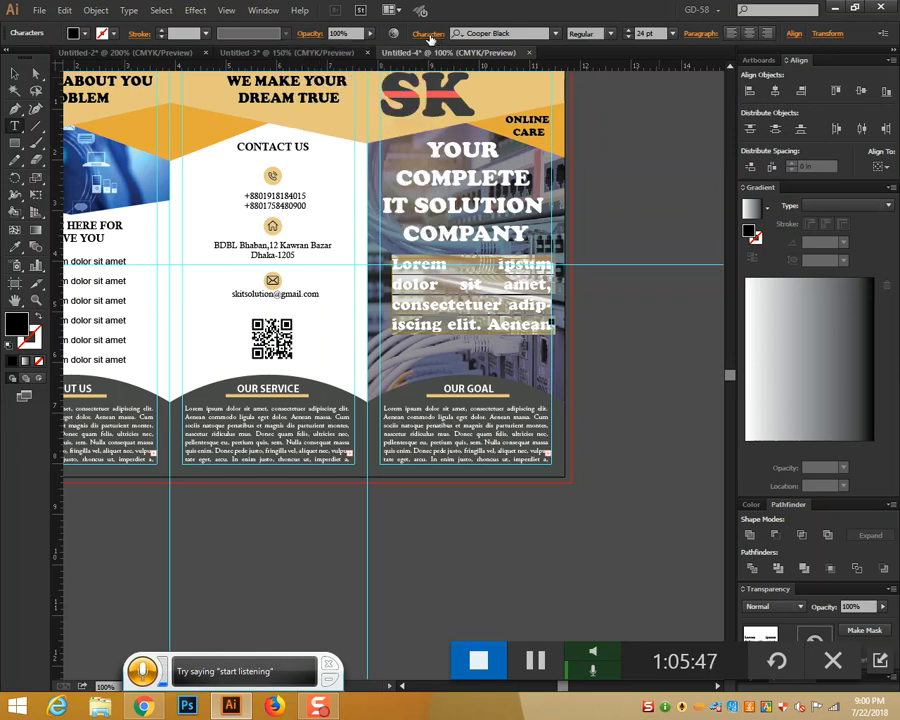
{"action": "left_click", "coordinate": [702, 33]}
{"action": "left_click", "coordinate": [568, 57]}
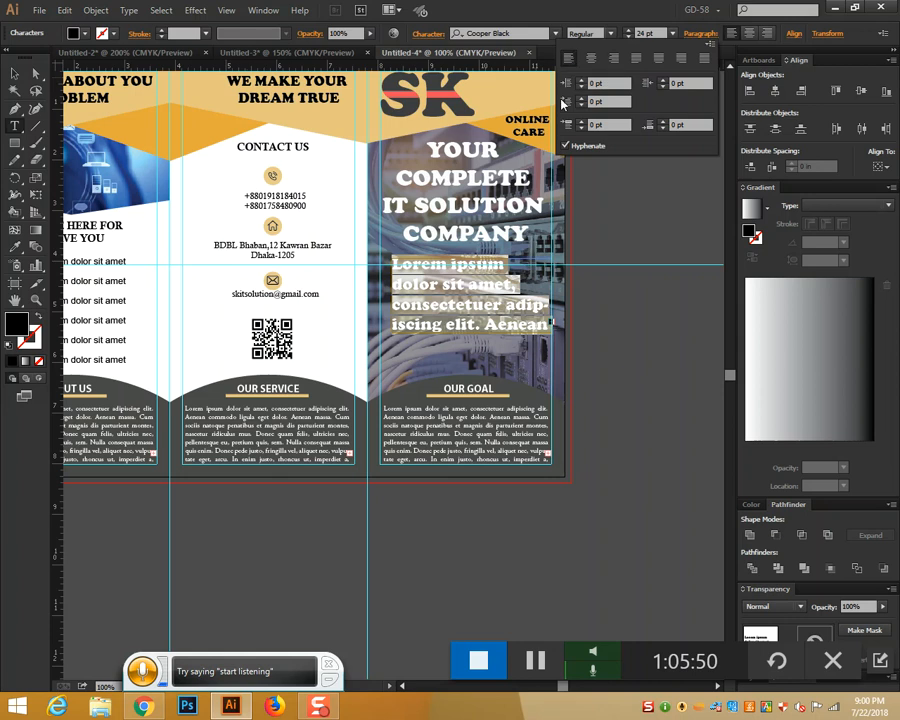
{"action": "left_click", "coordinate": [618, 64]}
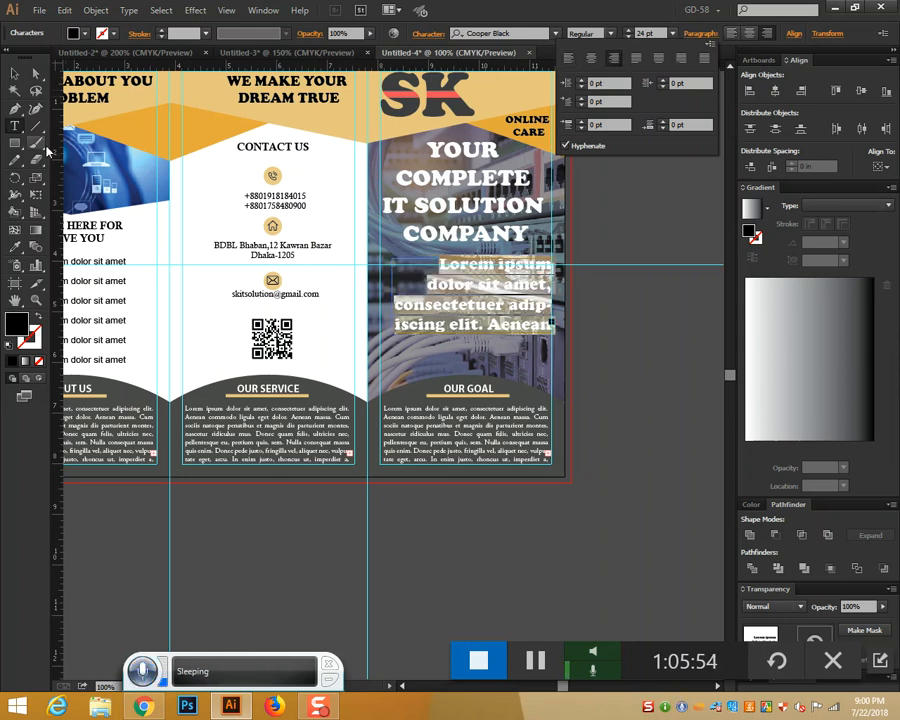
Colour the body text with the header's light gold using the Eyedropper
{"action": "left_click", "coordinate": [14, 73]}
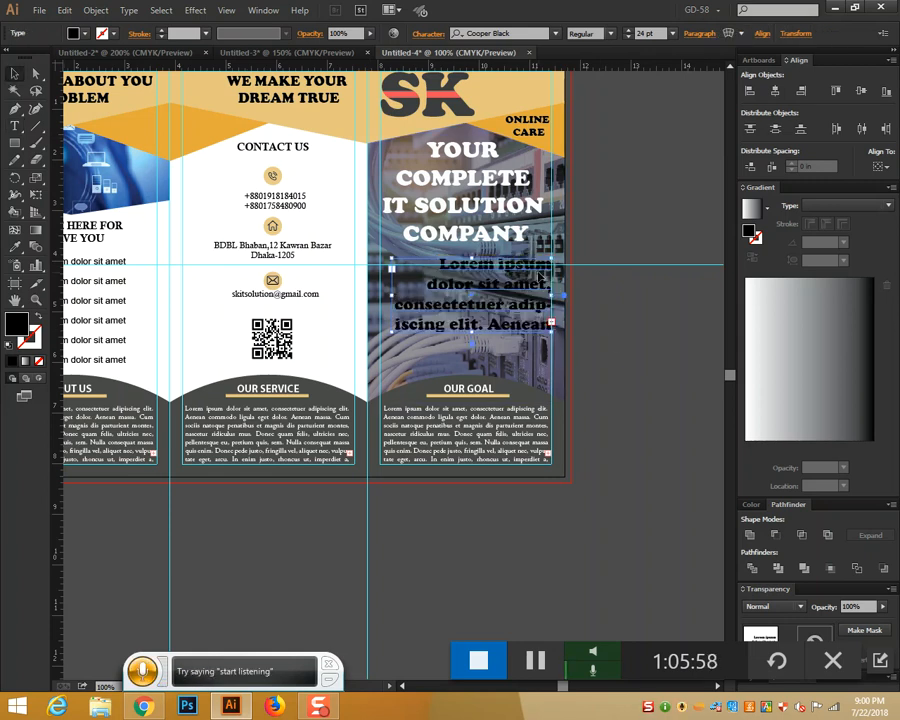
{"action": "left_click", "coordinate": [15, 247]}
{"action": "left_click", "coordinate": [505, 82]}
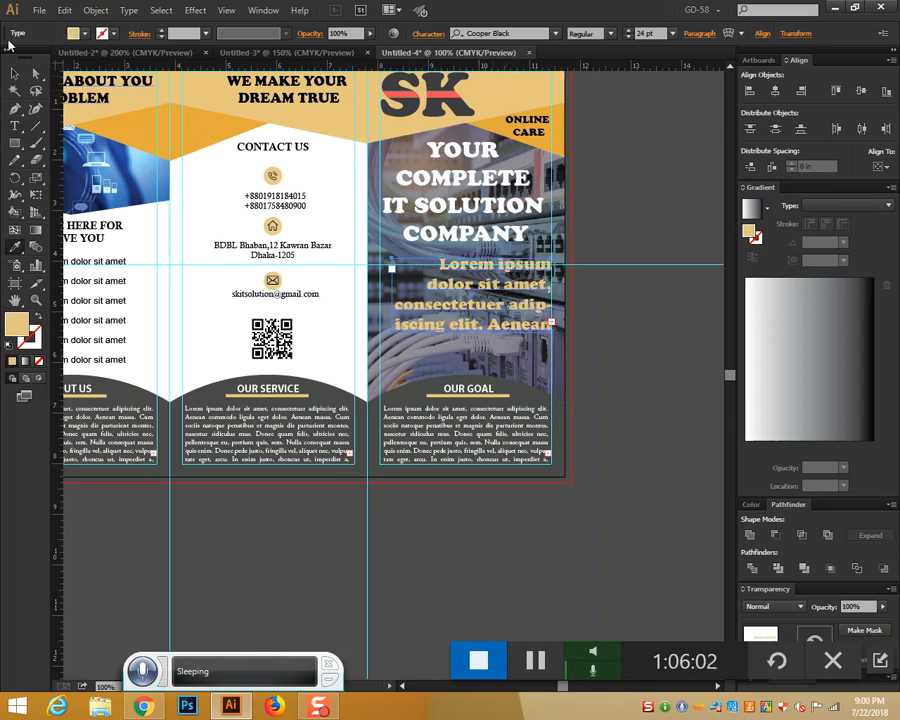
{"action": "left_click", "coordinate": [632, 360]}
{"action": "scroll", "coordinate": [631, 365], "scroll_direction": "down", "scroll_amount": 2}
{"action": "scroll", "coordinate": [631, 365], "scroll_direction": "up", "scroll_amount": 4}
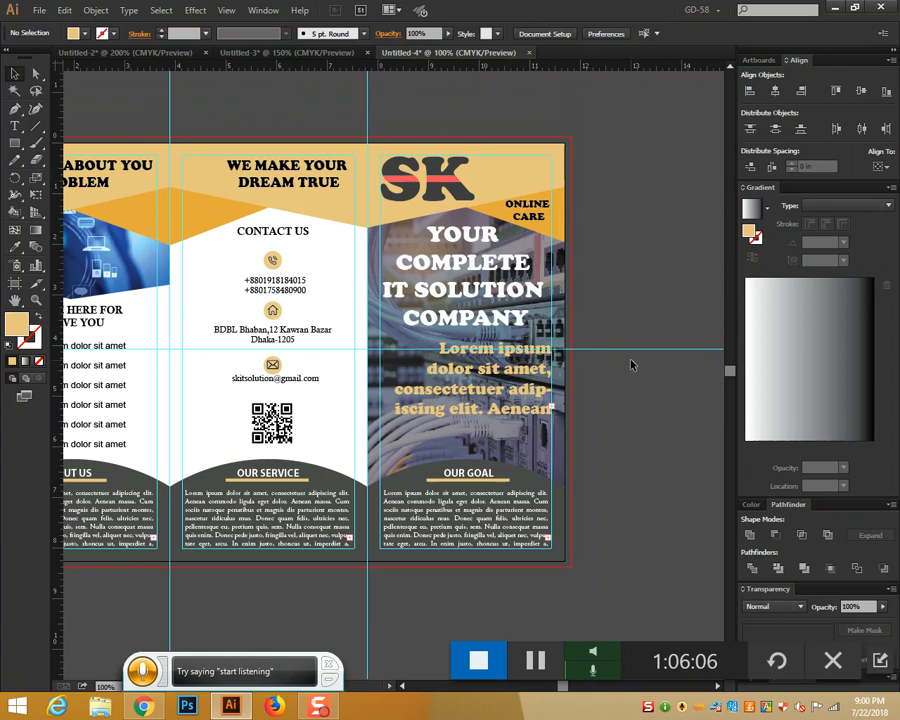
Apply a Stylize > Drop Shadow effect to all the brochure artwork
{"action": "key", "text": "ctrl+a"}
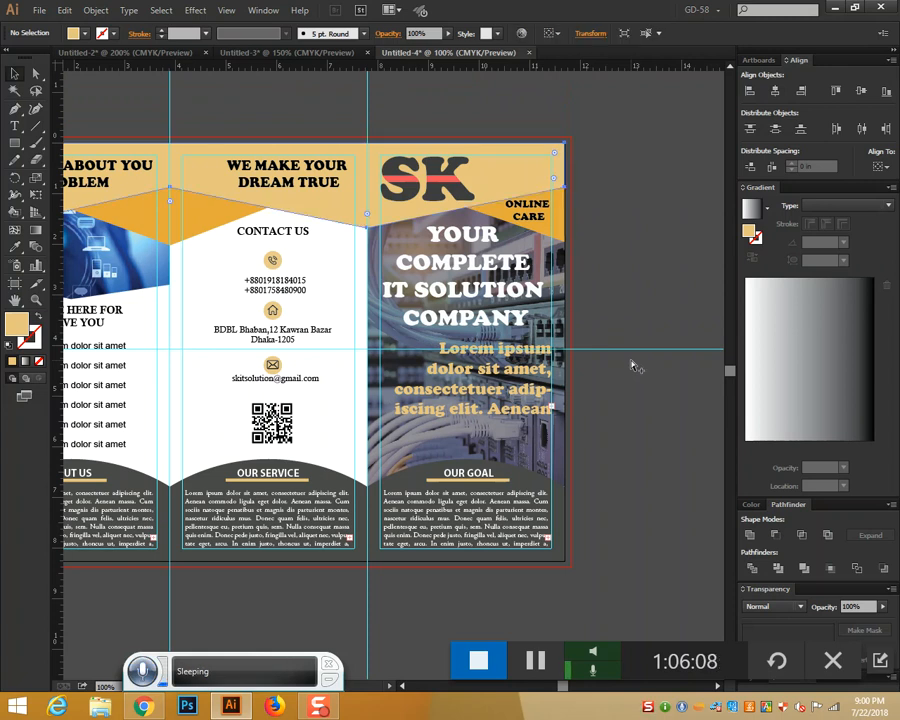
{"action": "left_click_drag", "start_coordinate": [620, 413], "coordinate": [772, 389]}
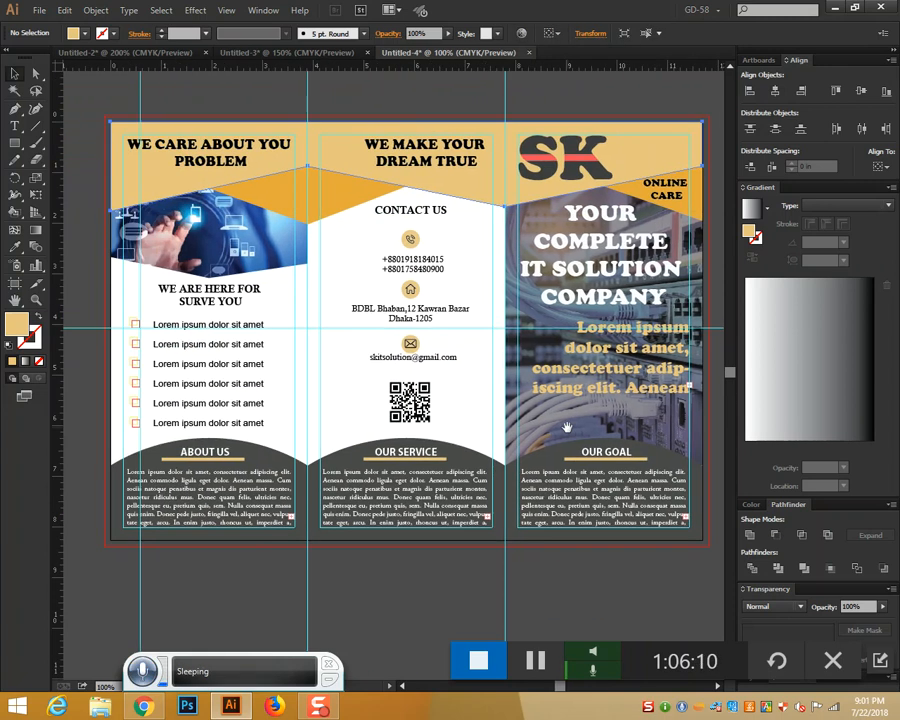
{"action": "left_click", "coordinate": [195, 10]}
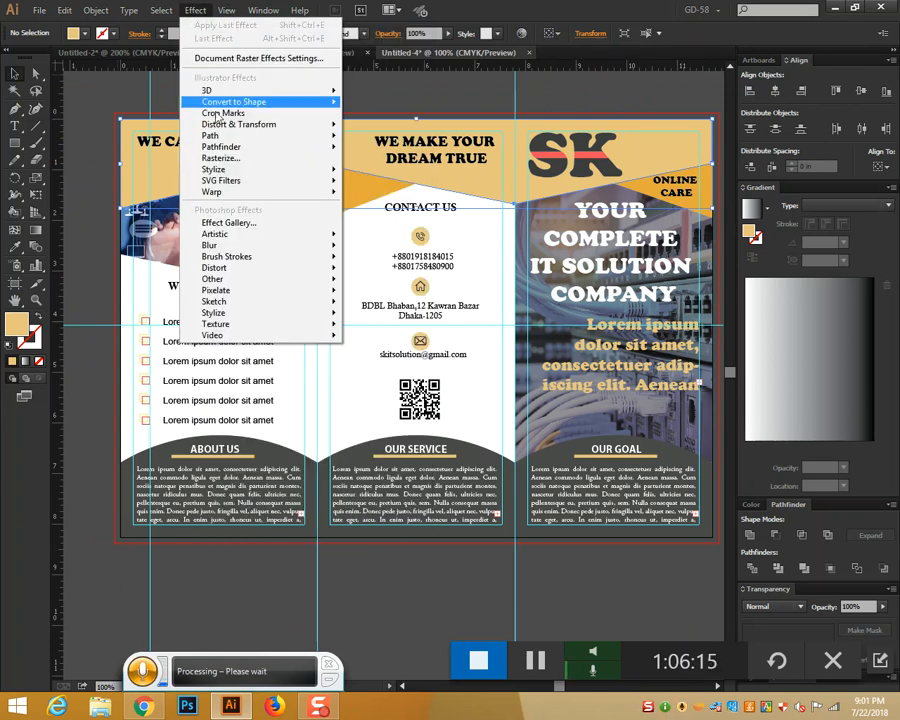
{"action": "mouse_move", "coordinate": [250, 169]}
{"action": "left_click", "coordinate": [390, 172]}
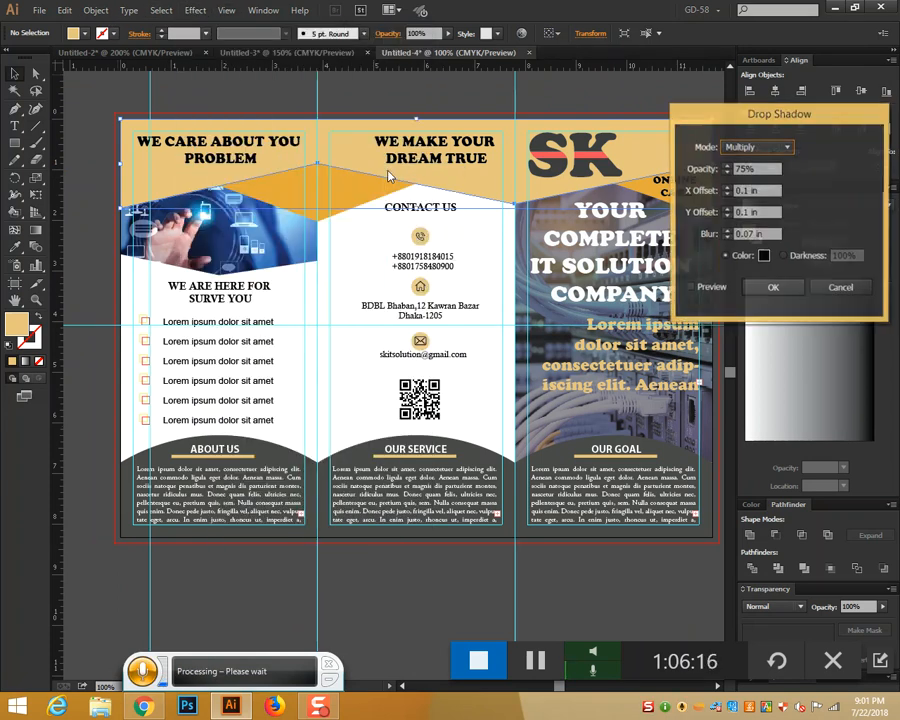
{"action": "left_click", "coordinate": [691, 288]}
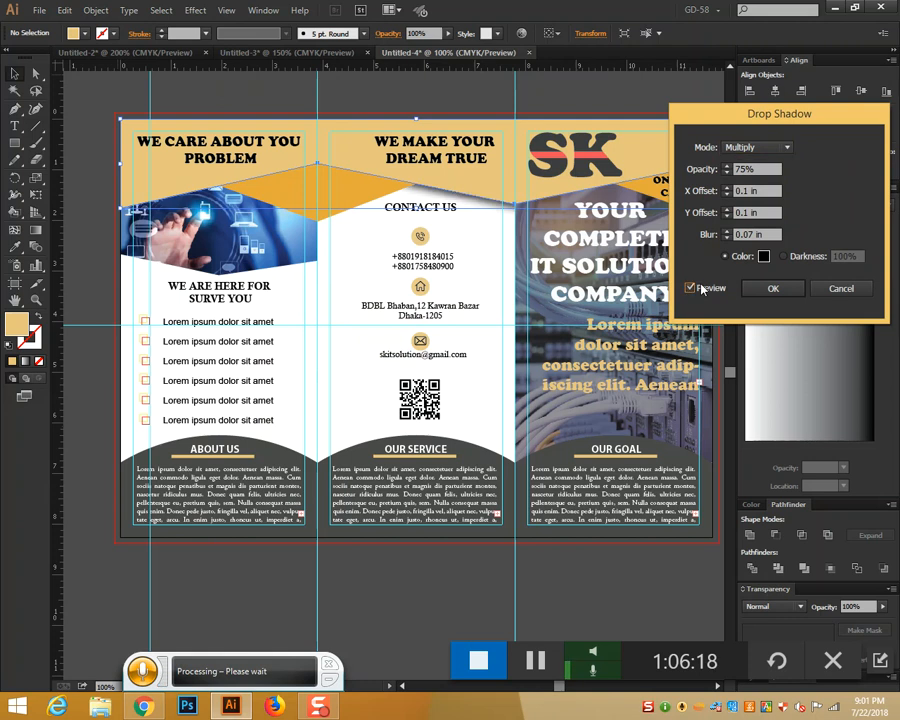
{"action": "left_click", "coordinate": [772, 288]}
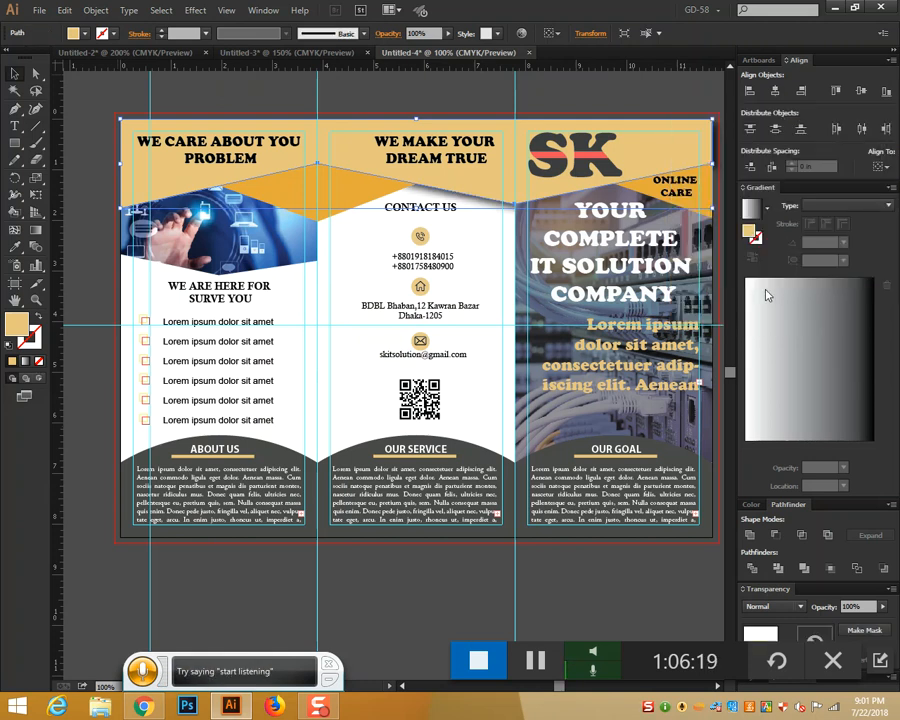
Send the orange middle and corner shapes to the back, then fit the artboard in the window
{"action": "right_click", "coordinate": [356, 195]}
{"action": "mouse_move", "coordinate": [416, 394]}
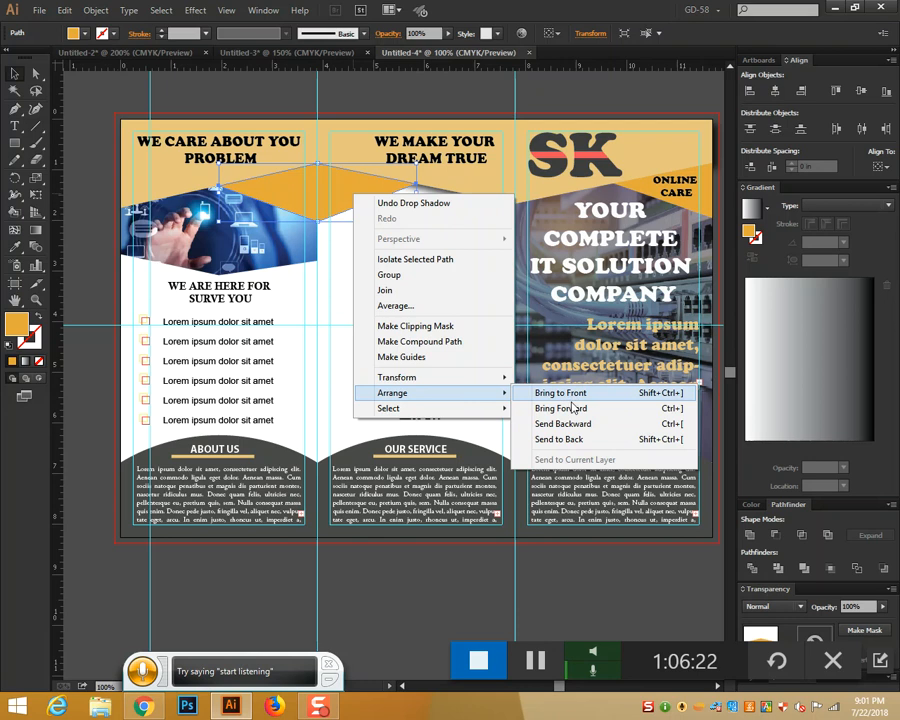
{"action": "left_click", "coordinate": [556, 488]}
{"action": "scroll", "coordinate": [400, 190], "scroll_direction": "right", "scroll_amount": 5}
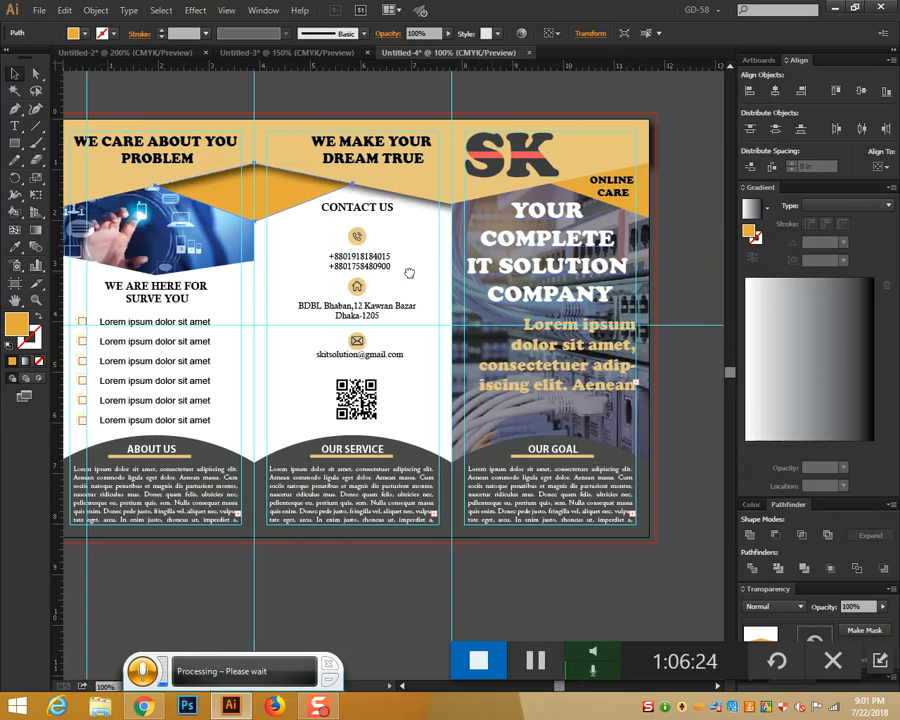
{"action": "left_click", "coordinate": [479, 186]}
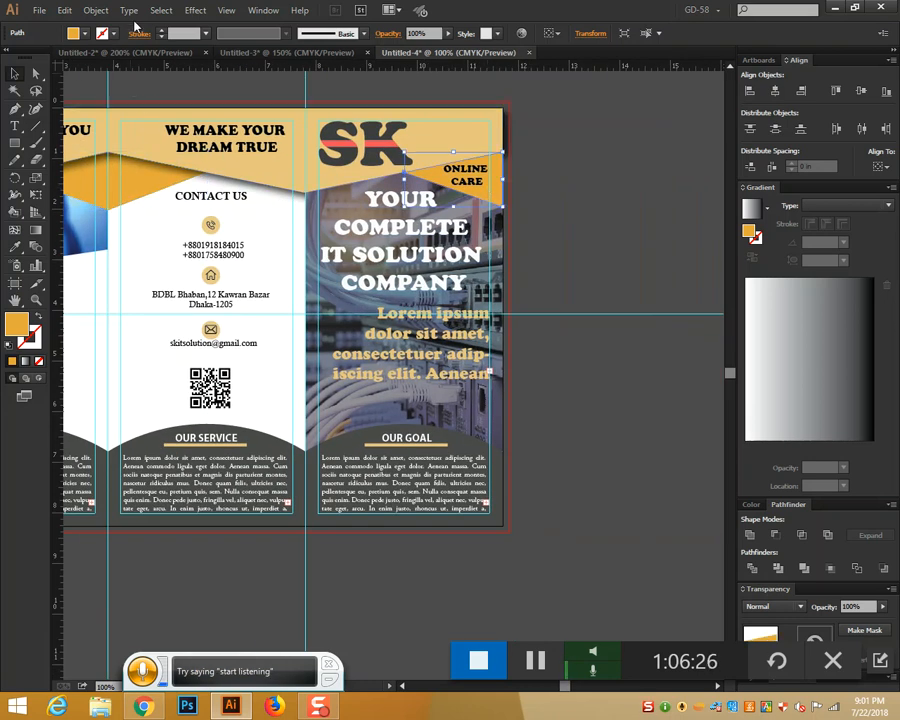
{"action": "right_click", "coordinate": [480, 190]}
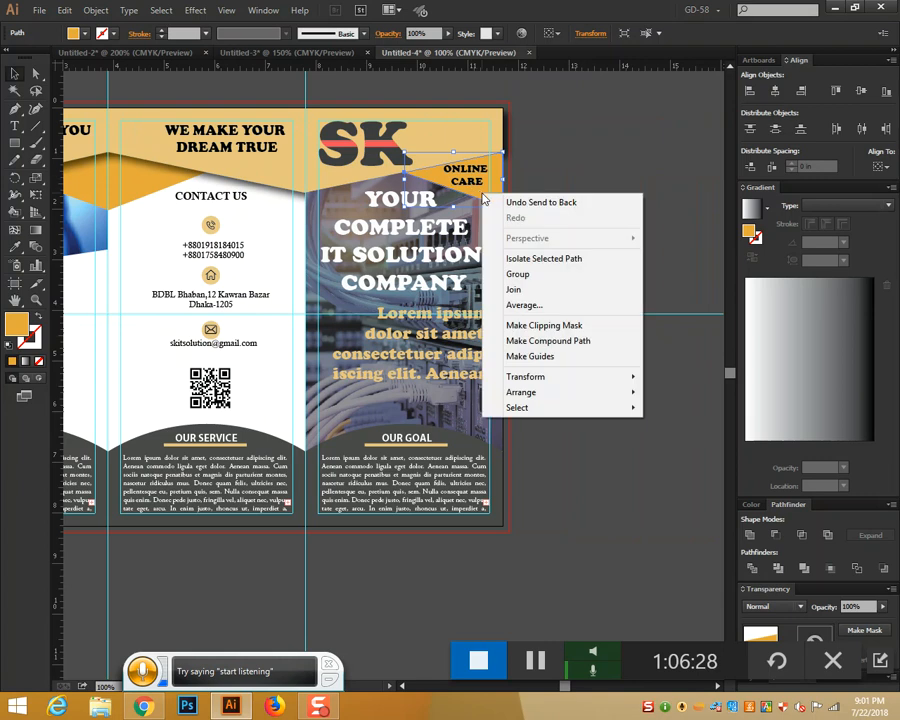
{"action": "mouse_move", "coordinate": [562, 392]}
{"action": "left_click", "coordinate": [697, 437]}
{"action": "left_click", "coordinate": [622, 271]}
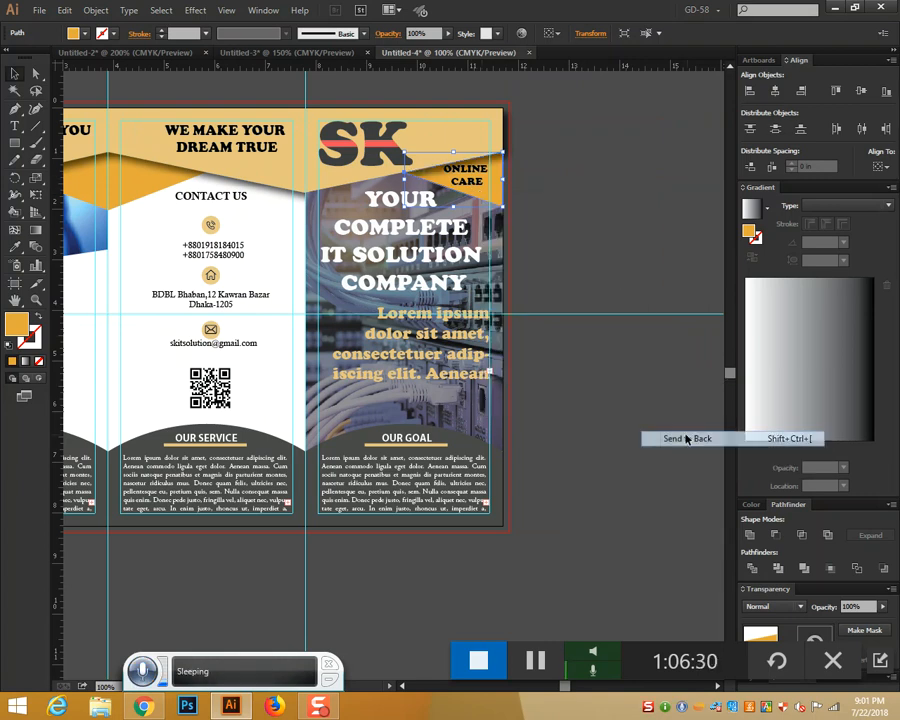
{"action": "key", "text": "ctrl+minus"}
{"action": "key", "text": "ctrl+minus"}
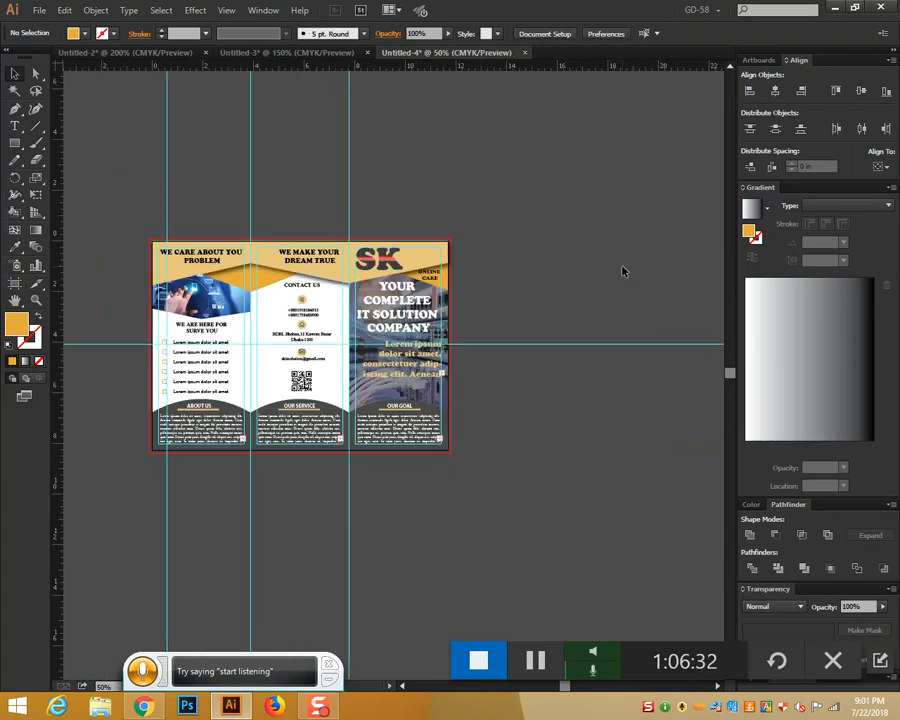
{"action": "key", "text": "ctrl+0"}
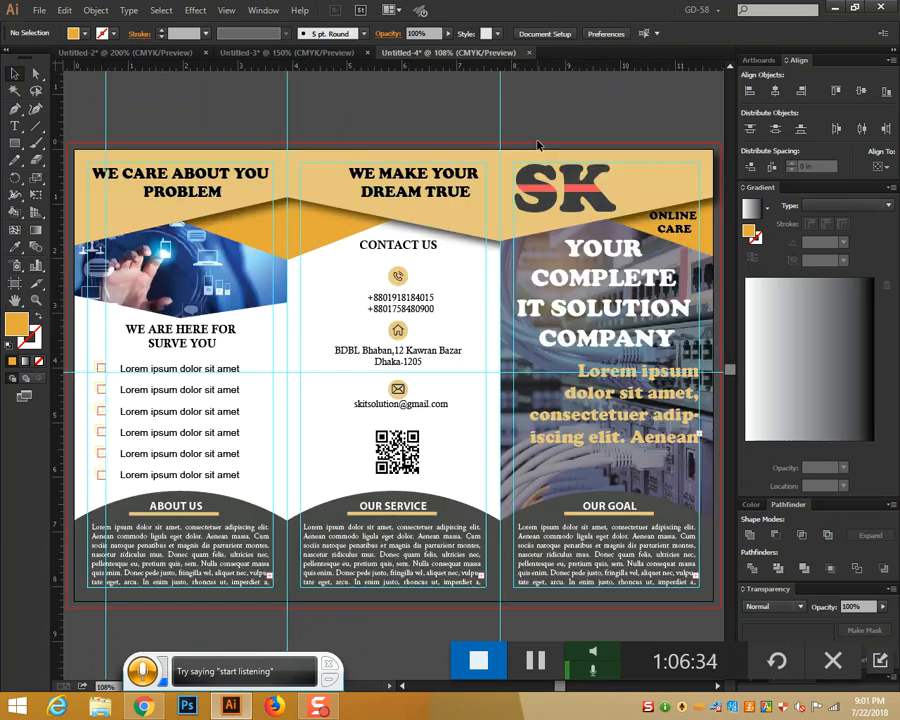